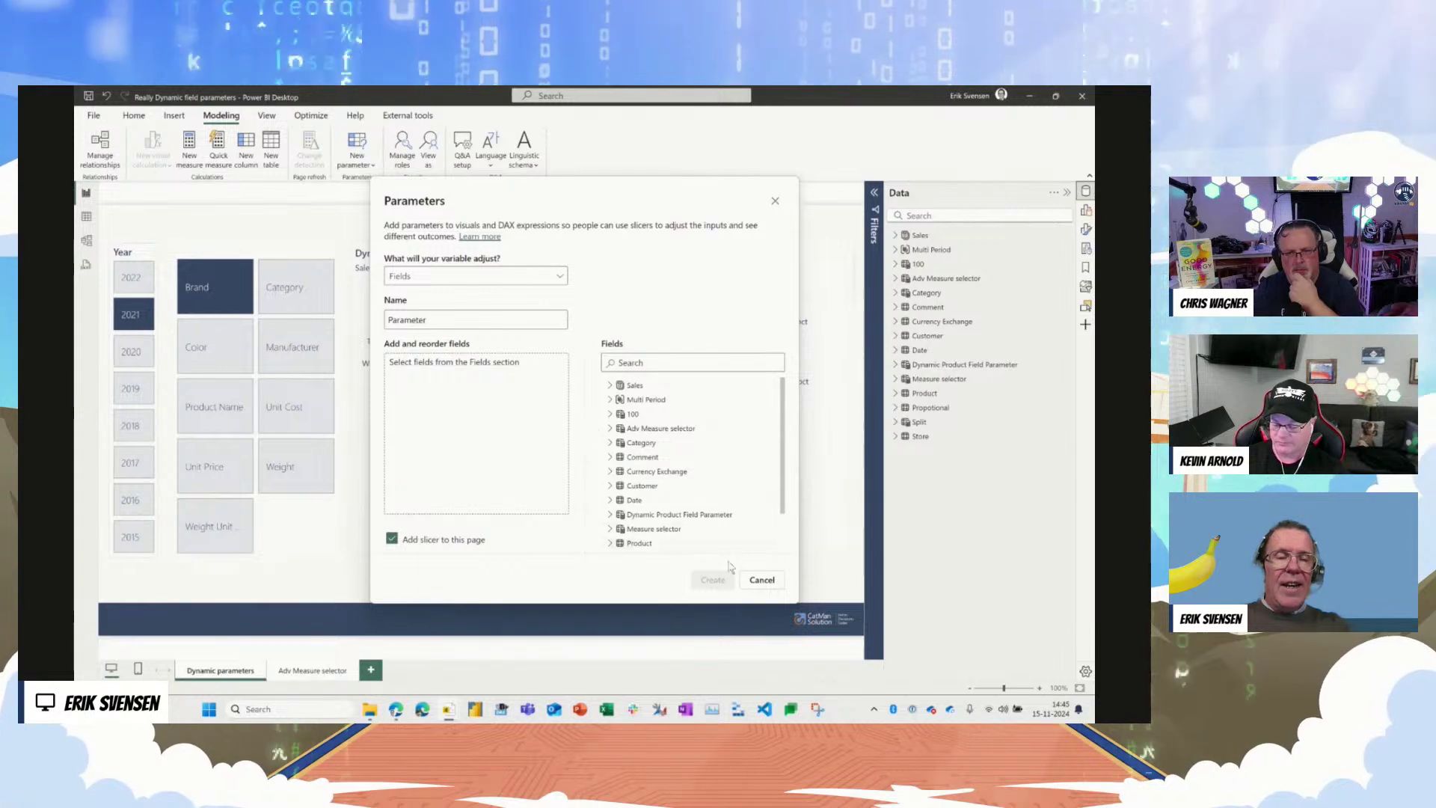
Step: Dismiss the new parameter setup and switch the chart's product field to Category, Manufacturer and back to Brand
click(761, 580)
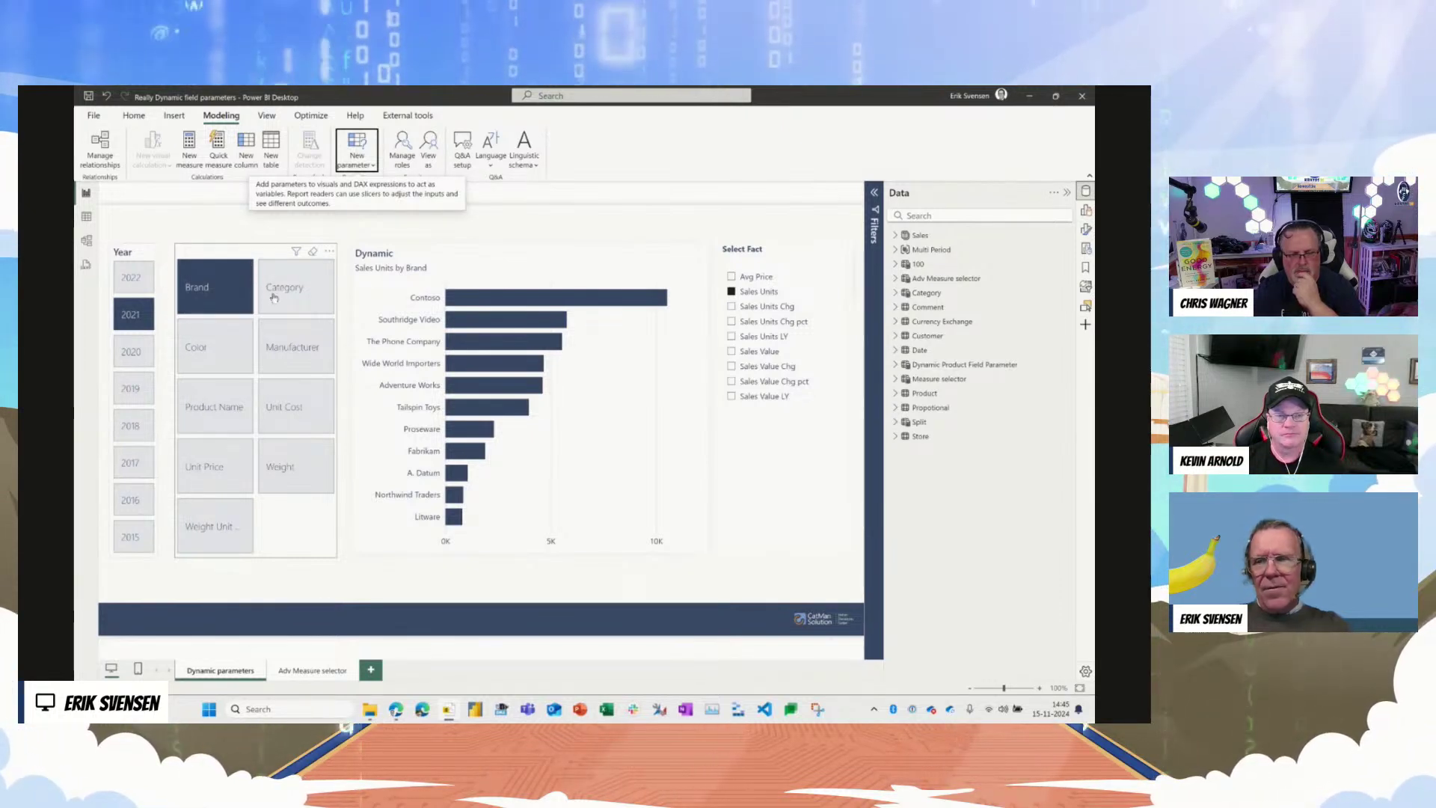
click(278, 300)
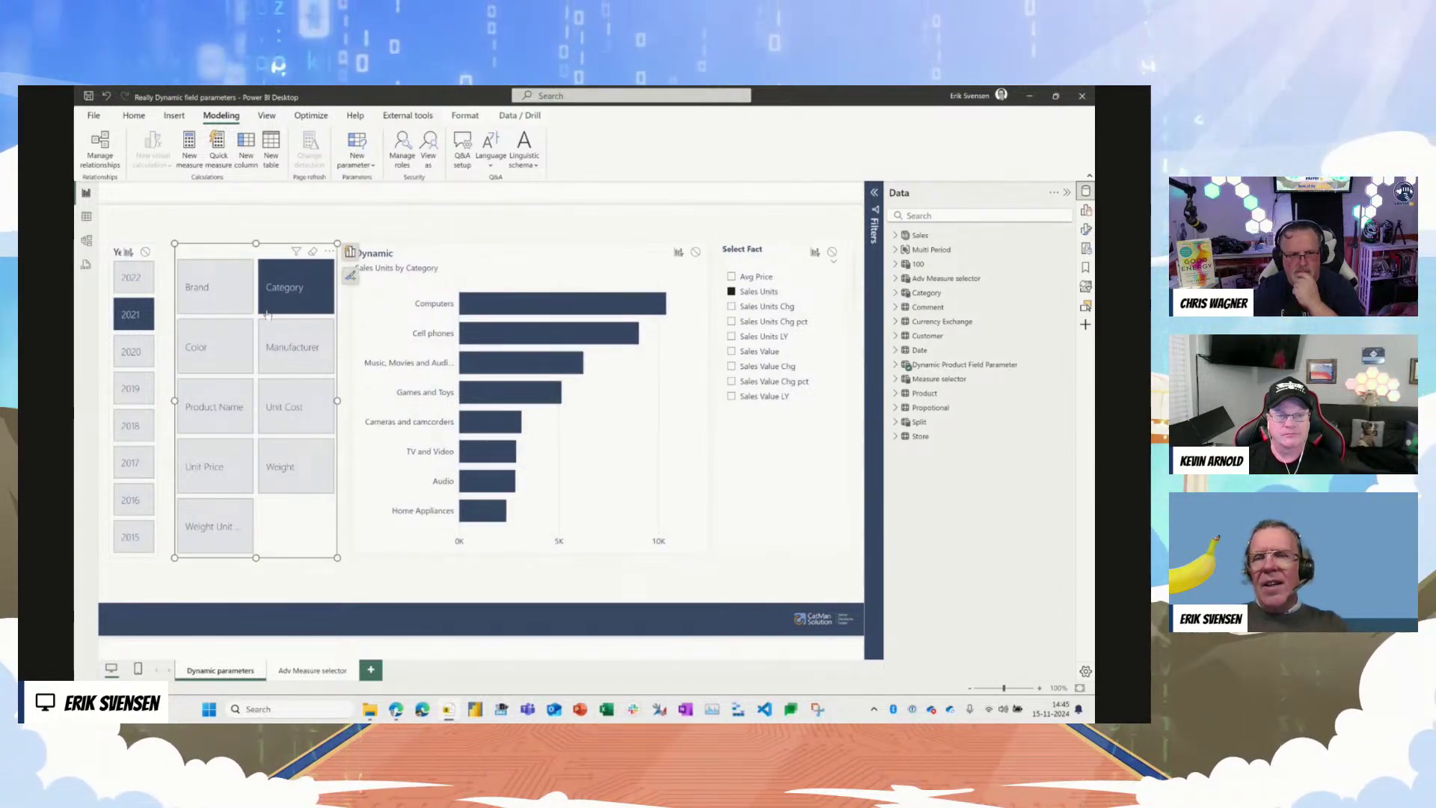
click(246, 349)
click(263, 355)
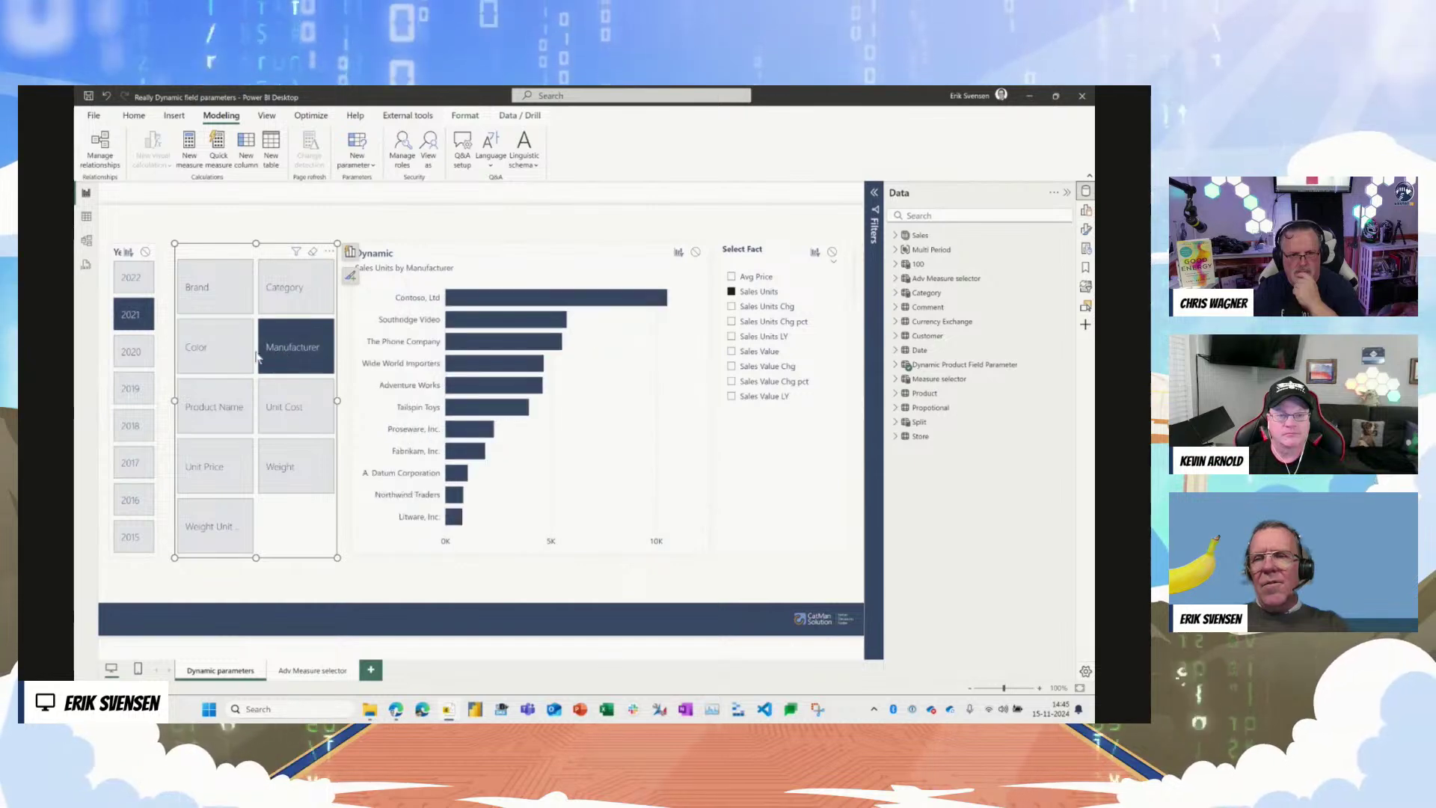
click(492, 266)
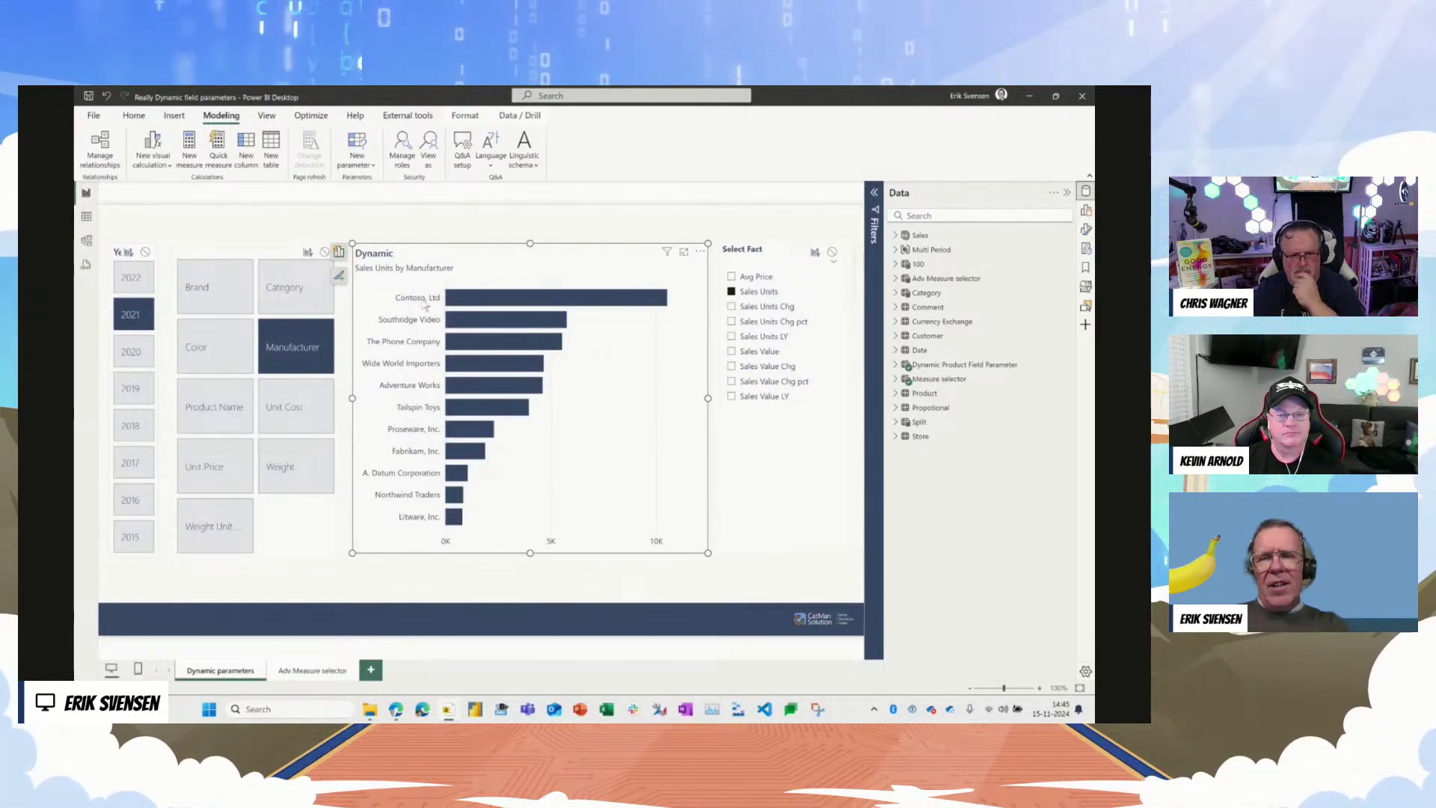
click(228, 292)
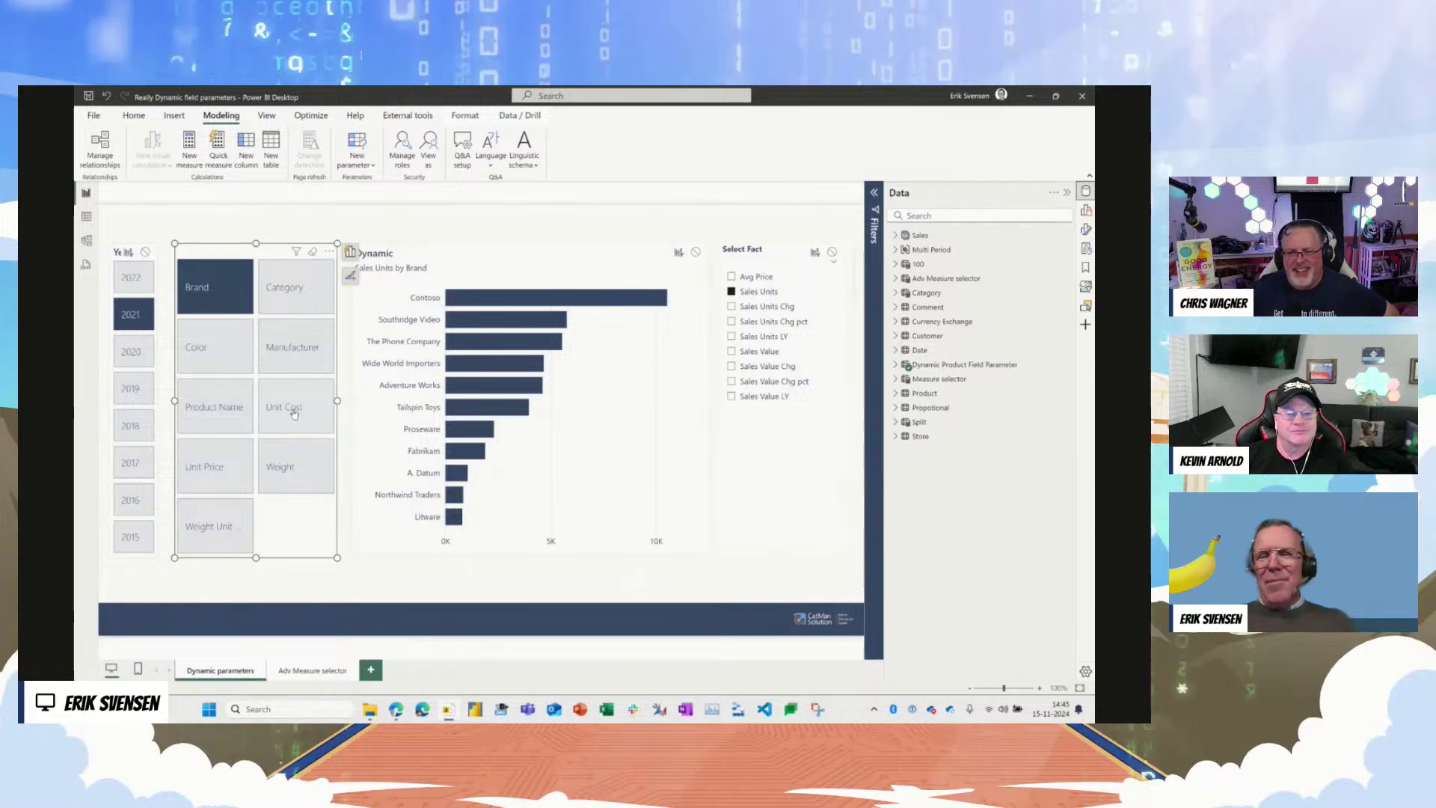
Step: Rename the Product table's Brand column to Brand Name and break the chart down by Brand Name in the field slicer
click(897, 394)
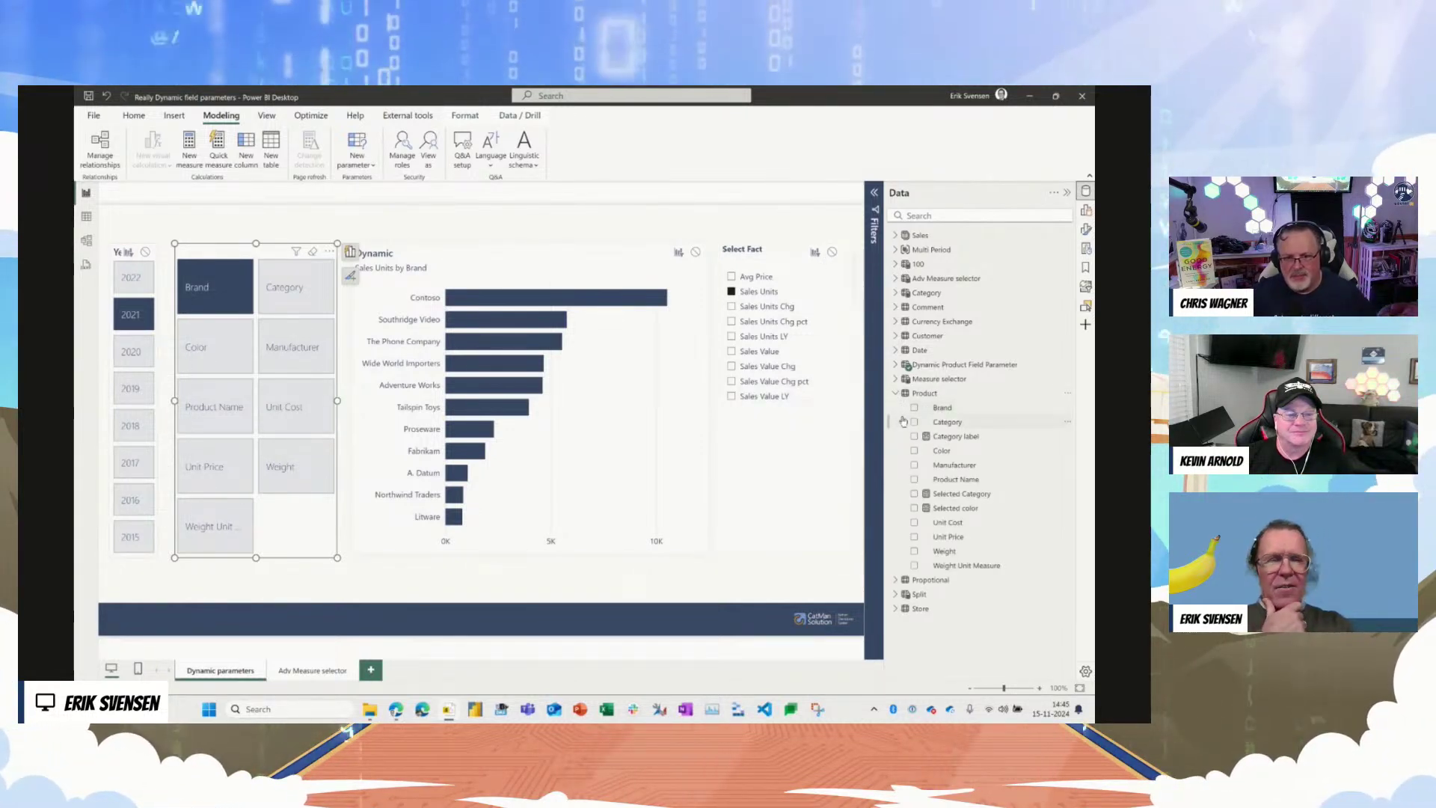
click(946, 409)
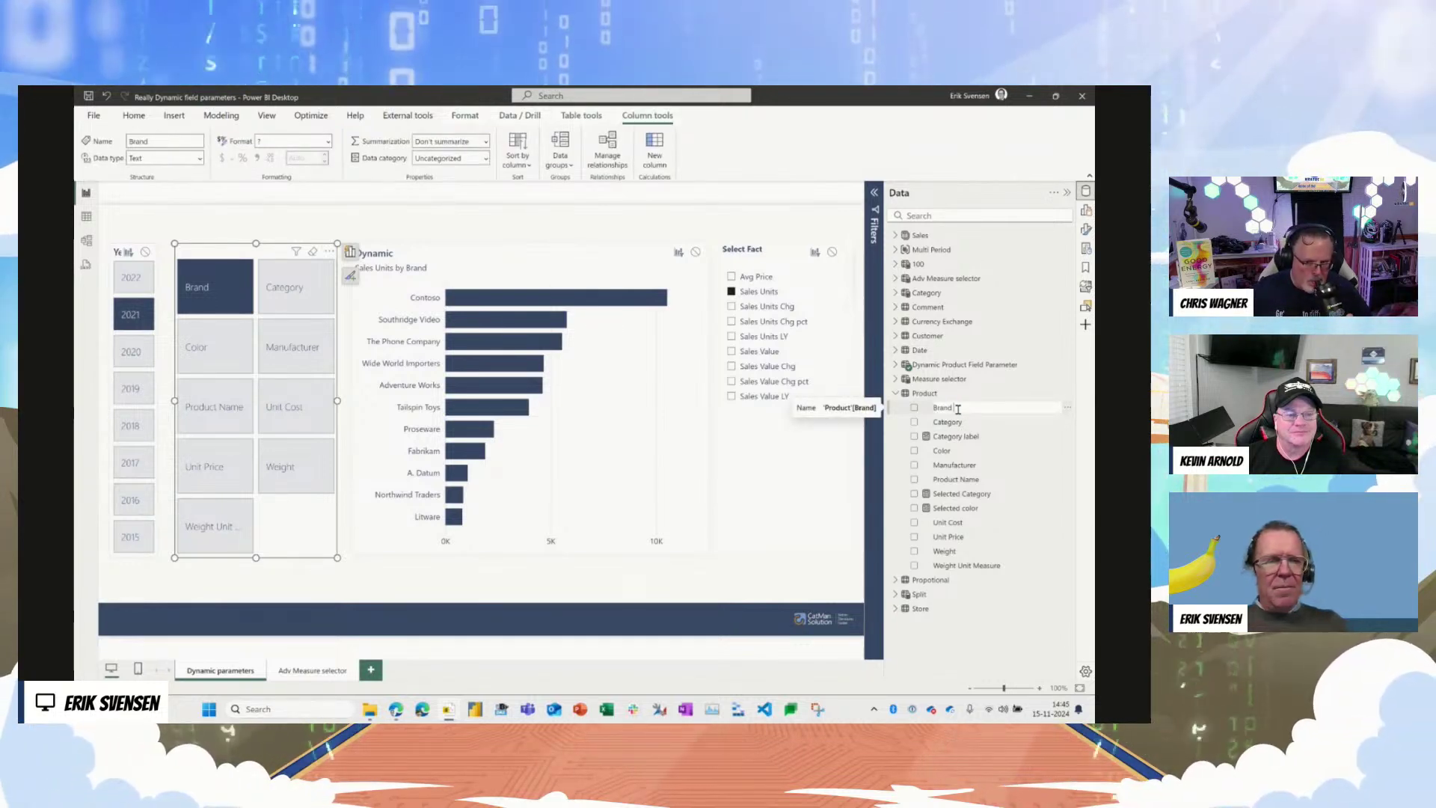
text(Name)
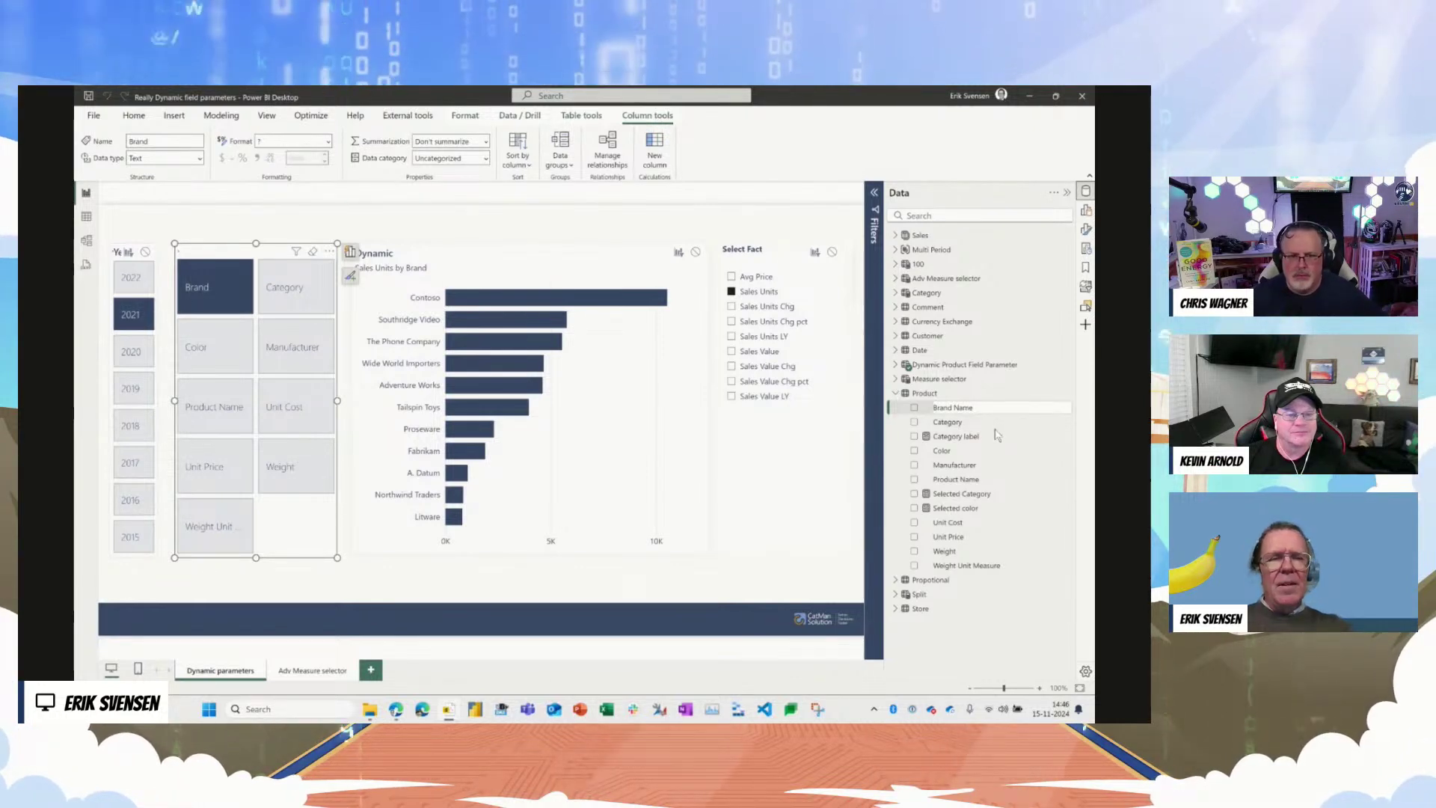
key(Return)
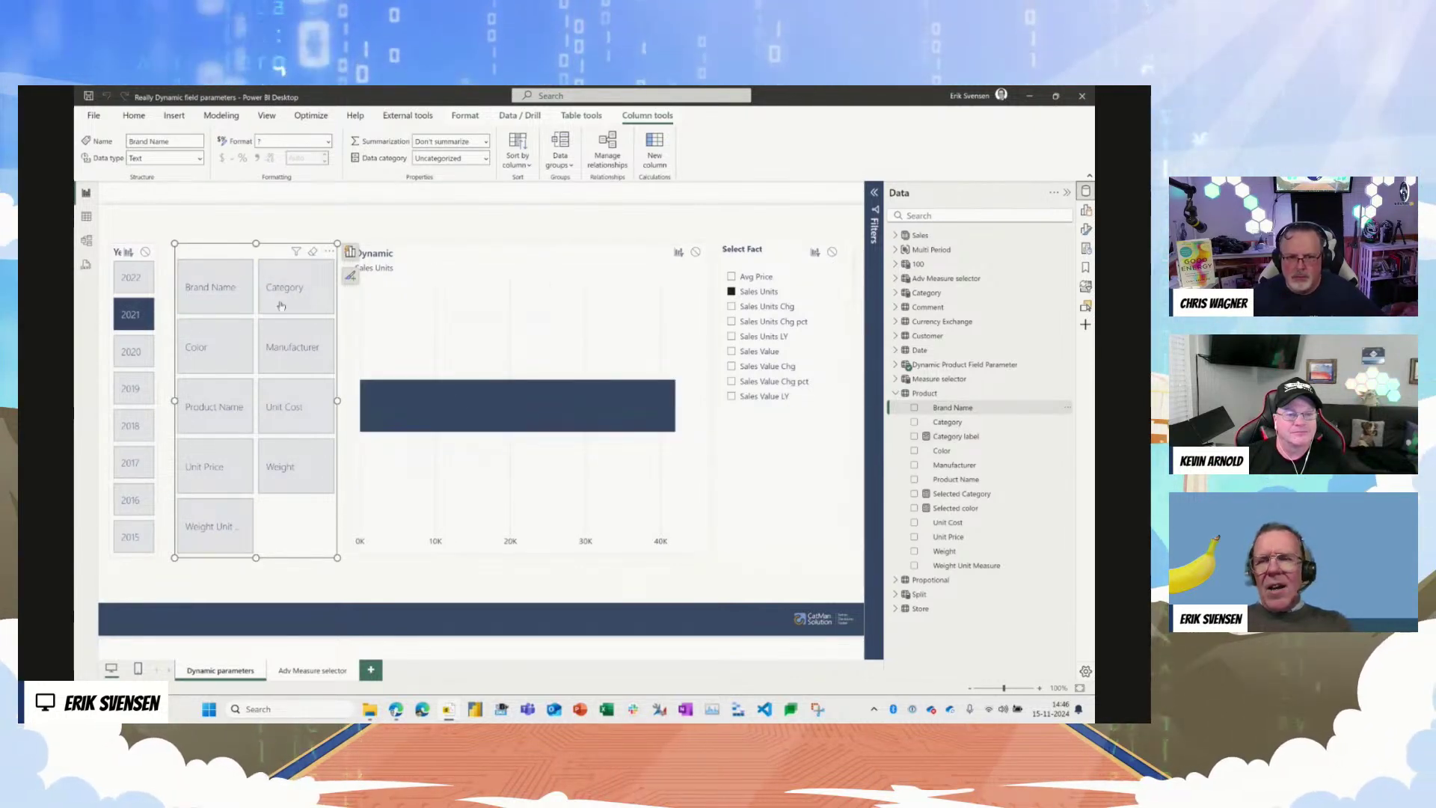
click(217, 291)
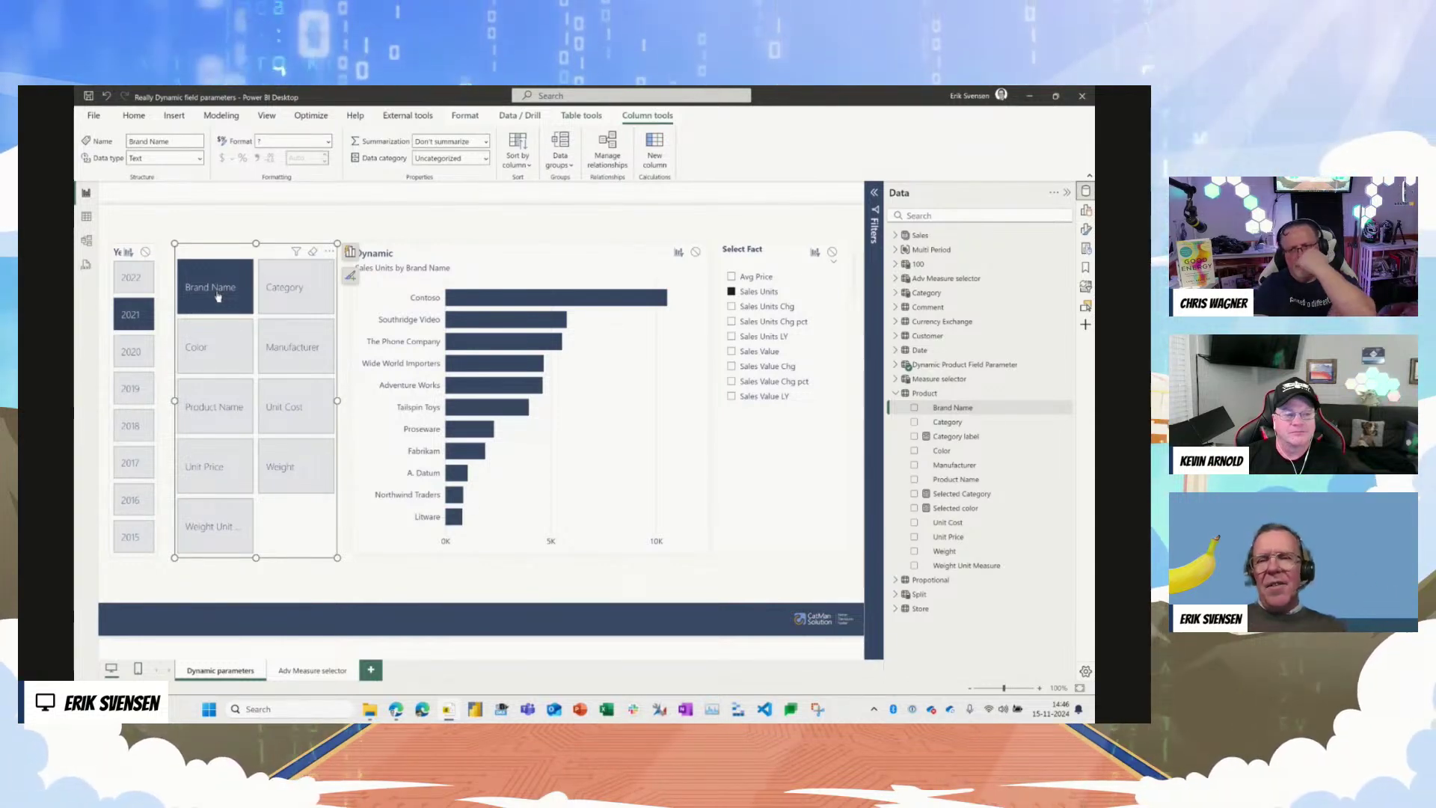
Step: Restore the Brand Name column's name to Brand and select Brand again in the field slicer
double_click(960, 410)
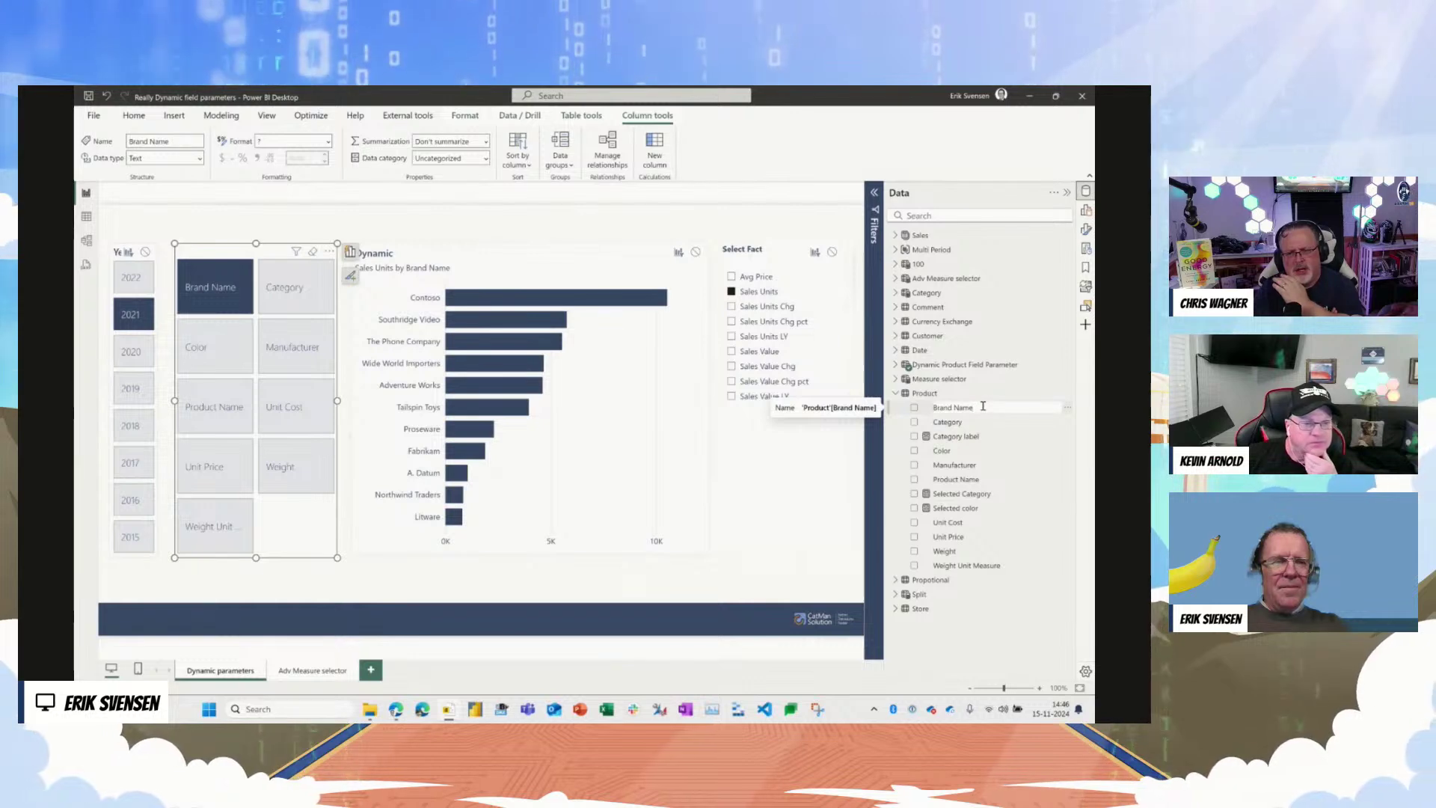
key(BackSpace)
key(BackSpace)
key(BackSpace)
key(BackSpace)
key(BackSpace)
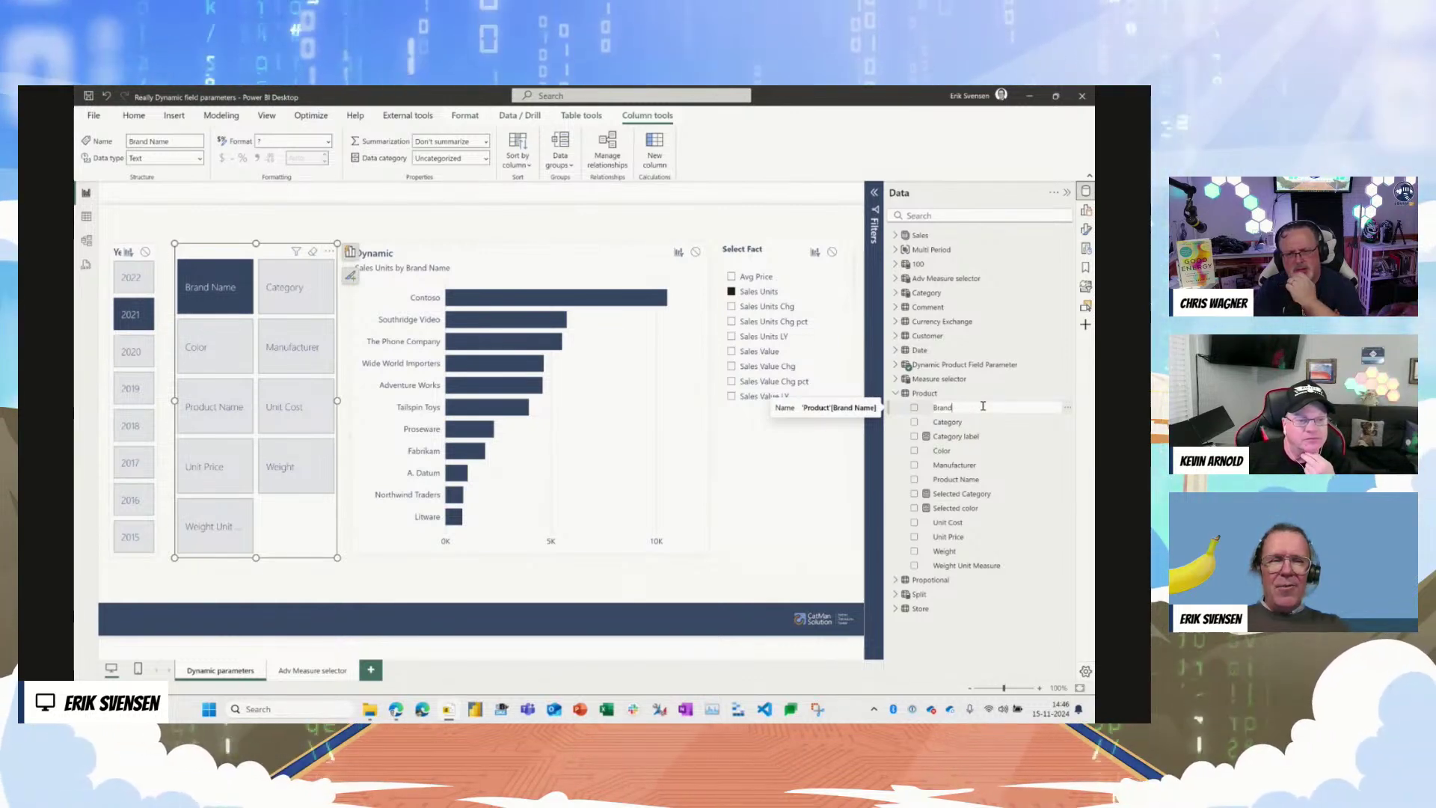
key(Return)
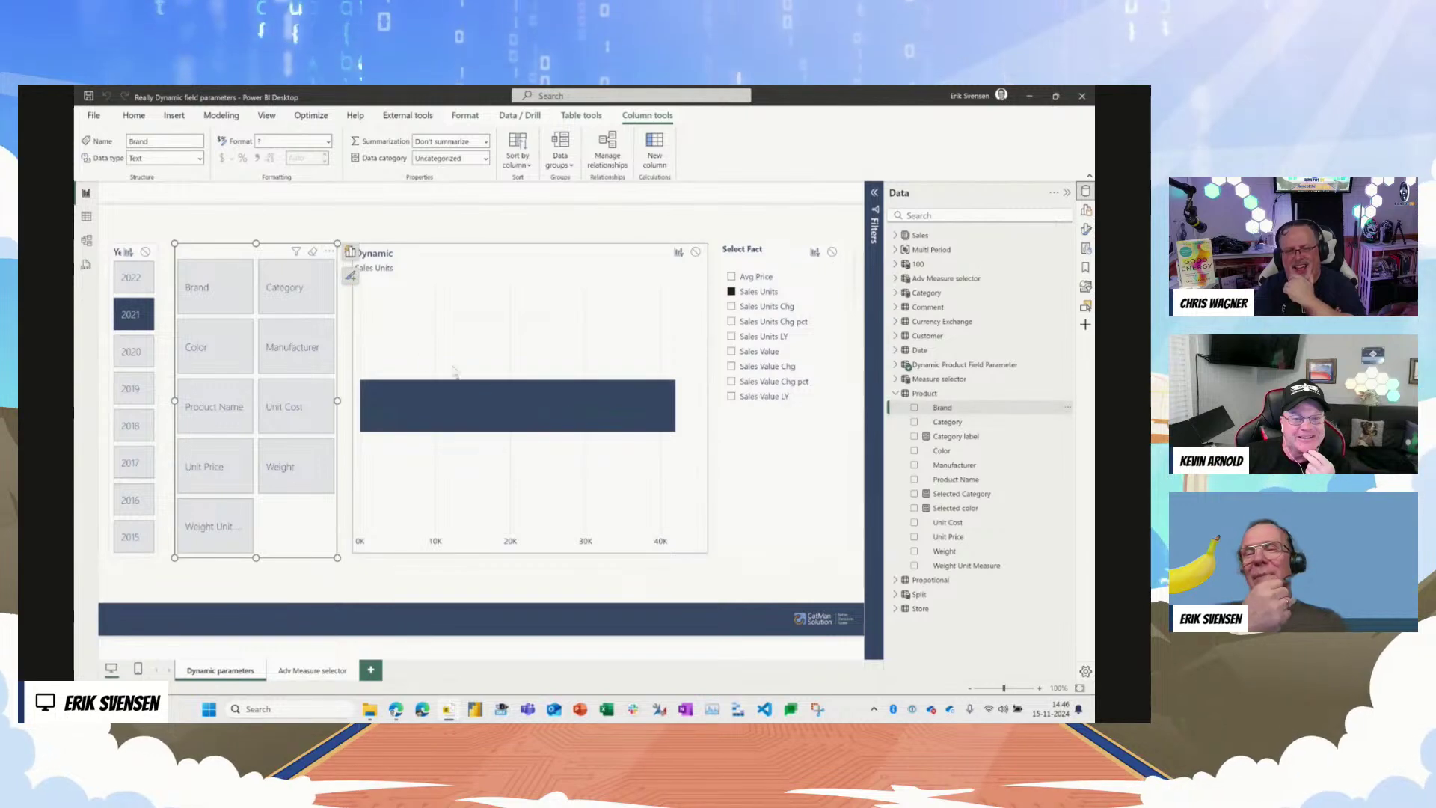
click(219, 291)
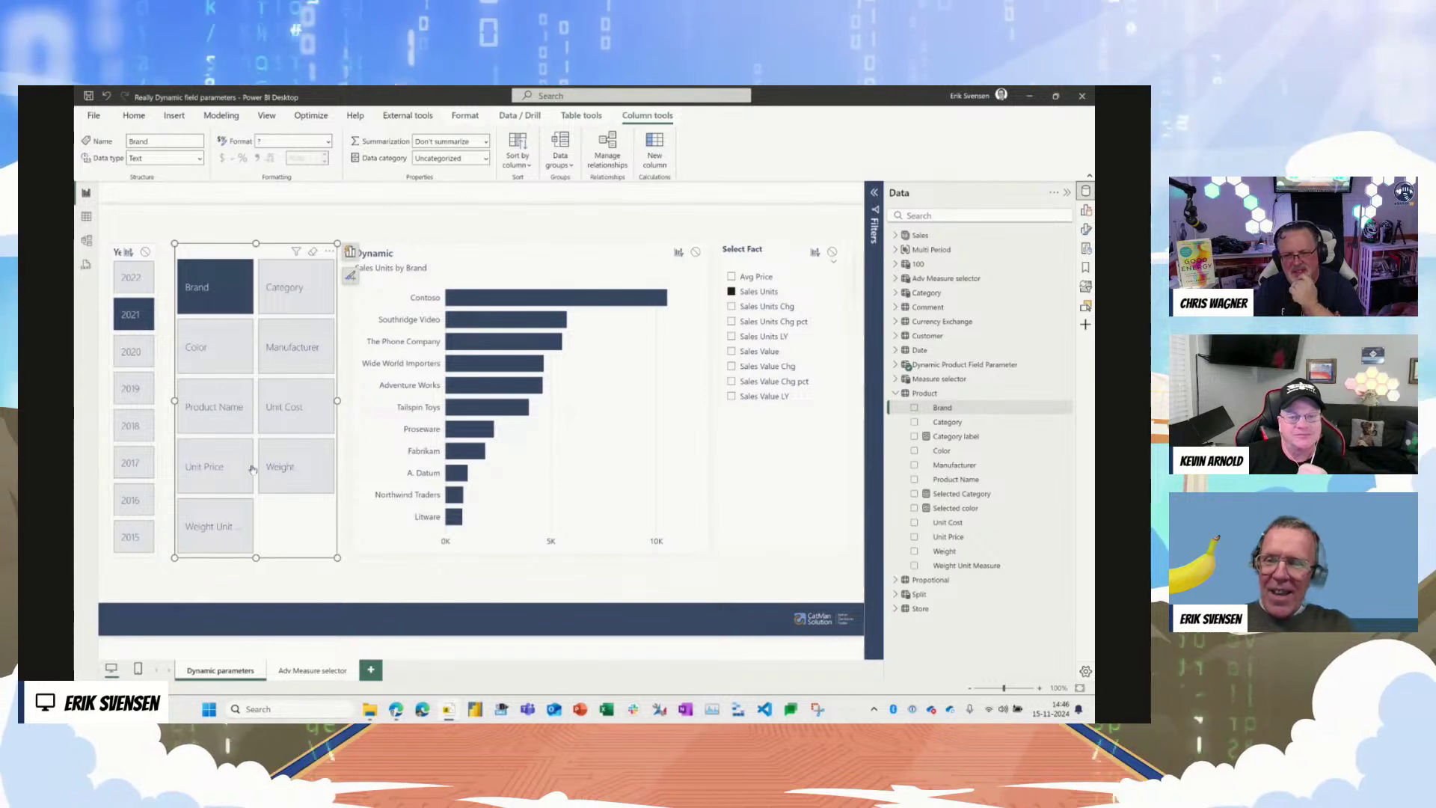
Step: Run only the EVALUATE INFO.VIEW.COLUMNS() statement in DAX query view and look through the listed model columns
click(86, 264)
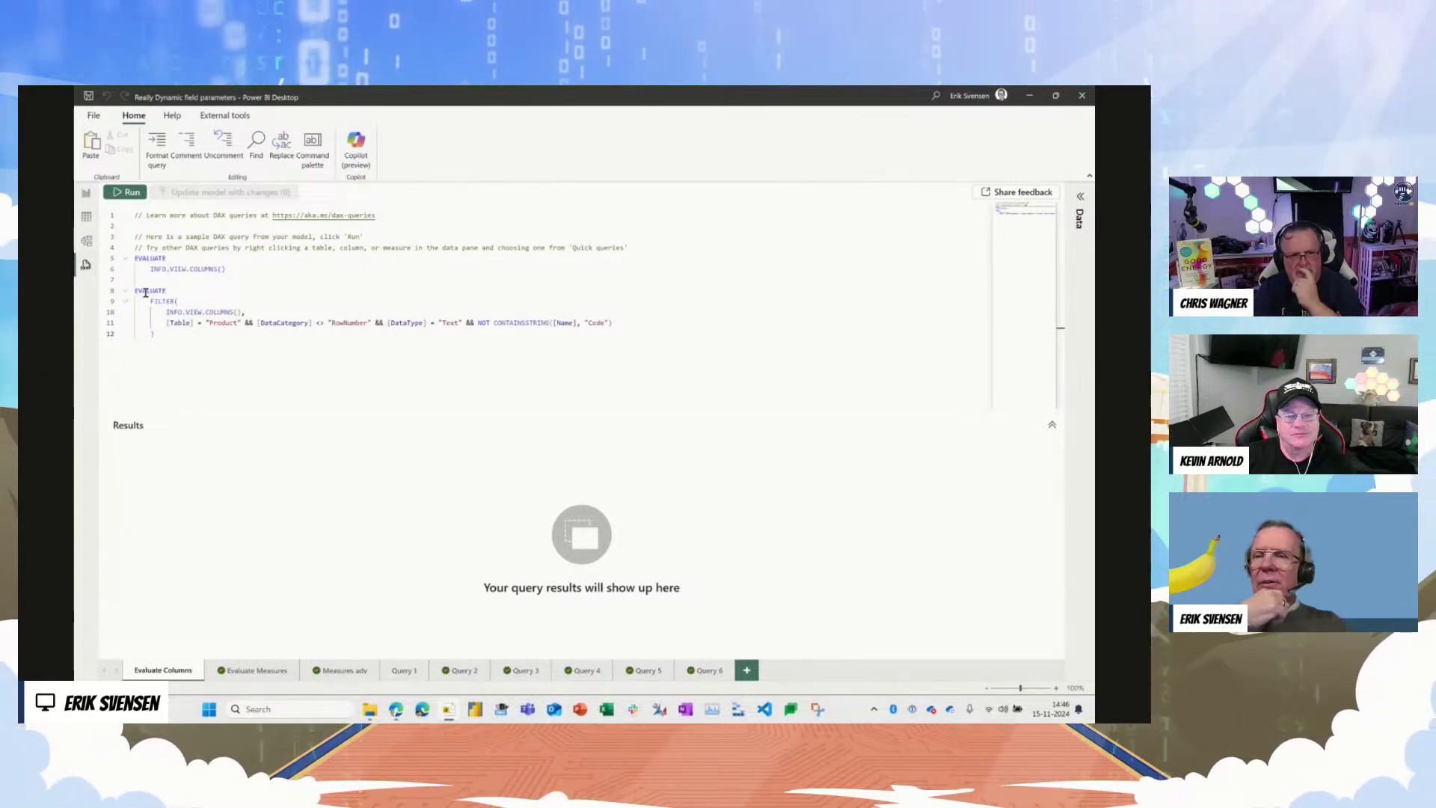
drag(135, 258, 225, 269)
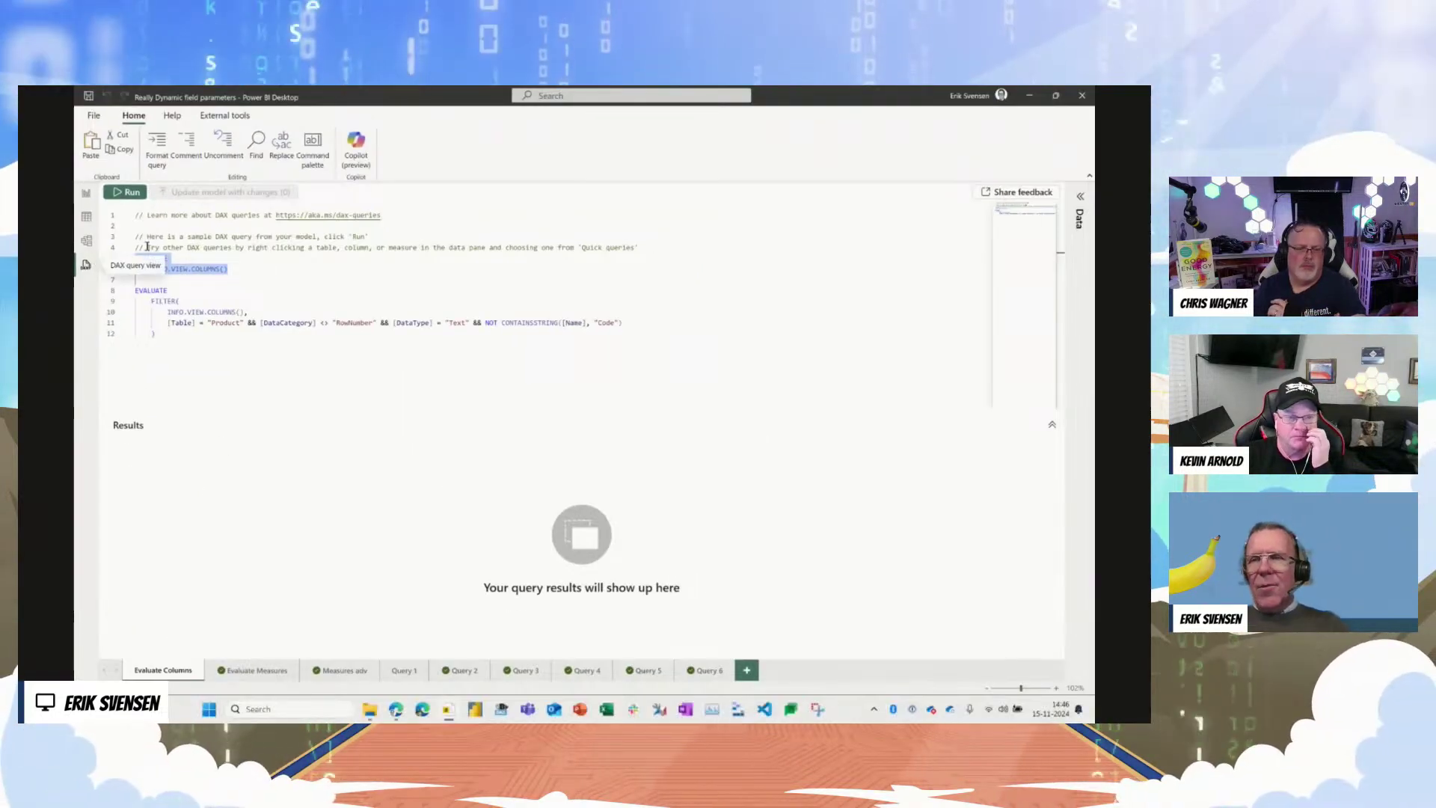
key(F5)
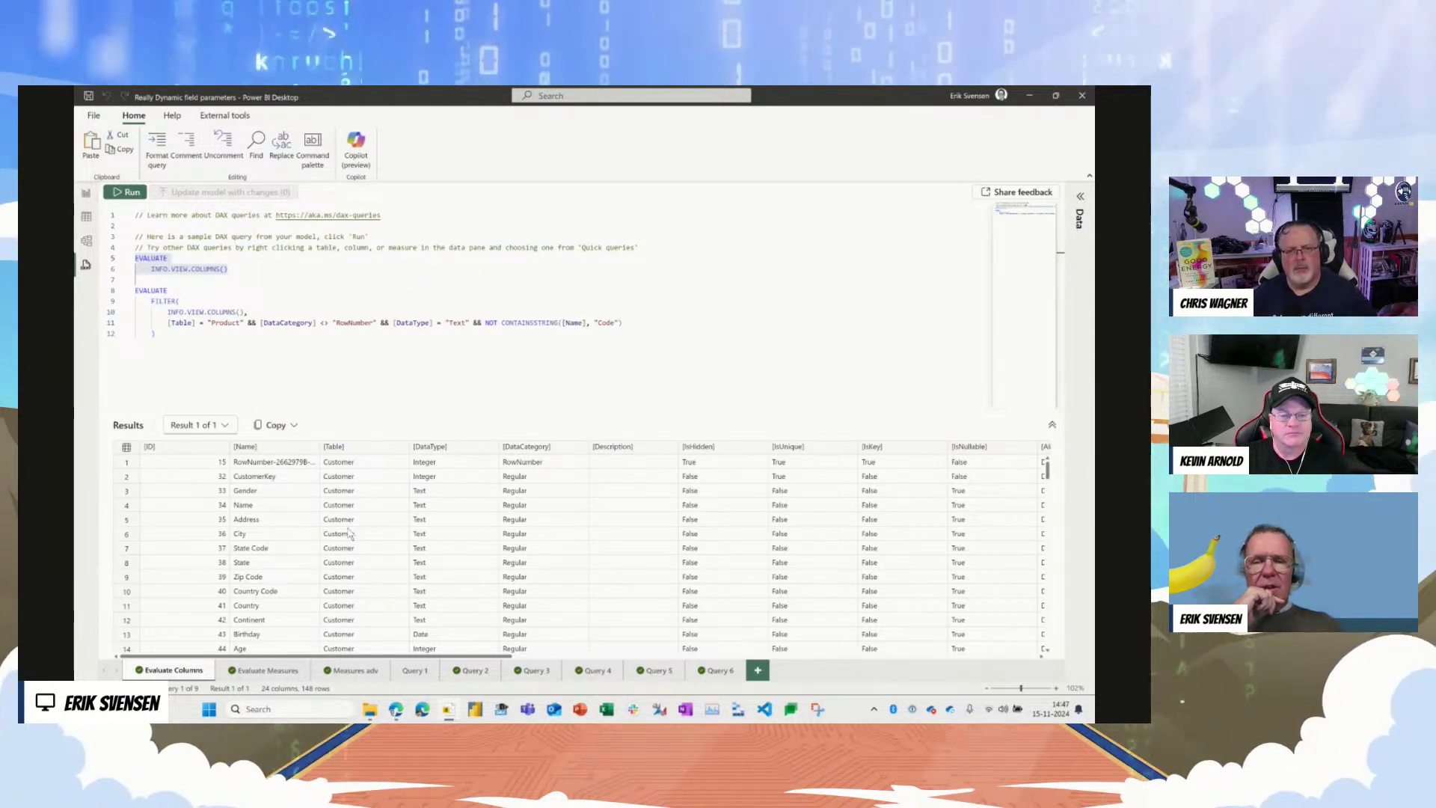
scroll(299, 530, down, 8)
scroll(348, 533, down, 3)
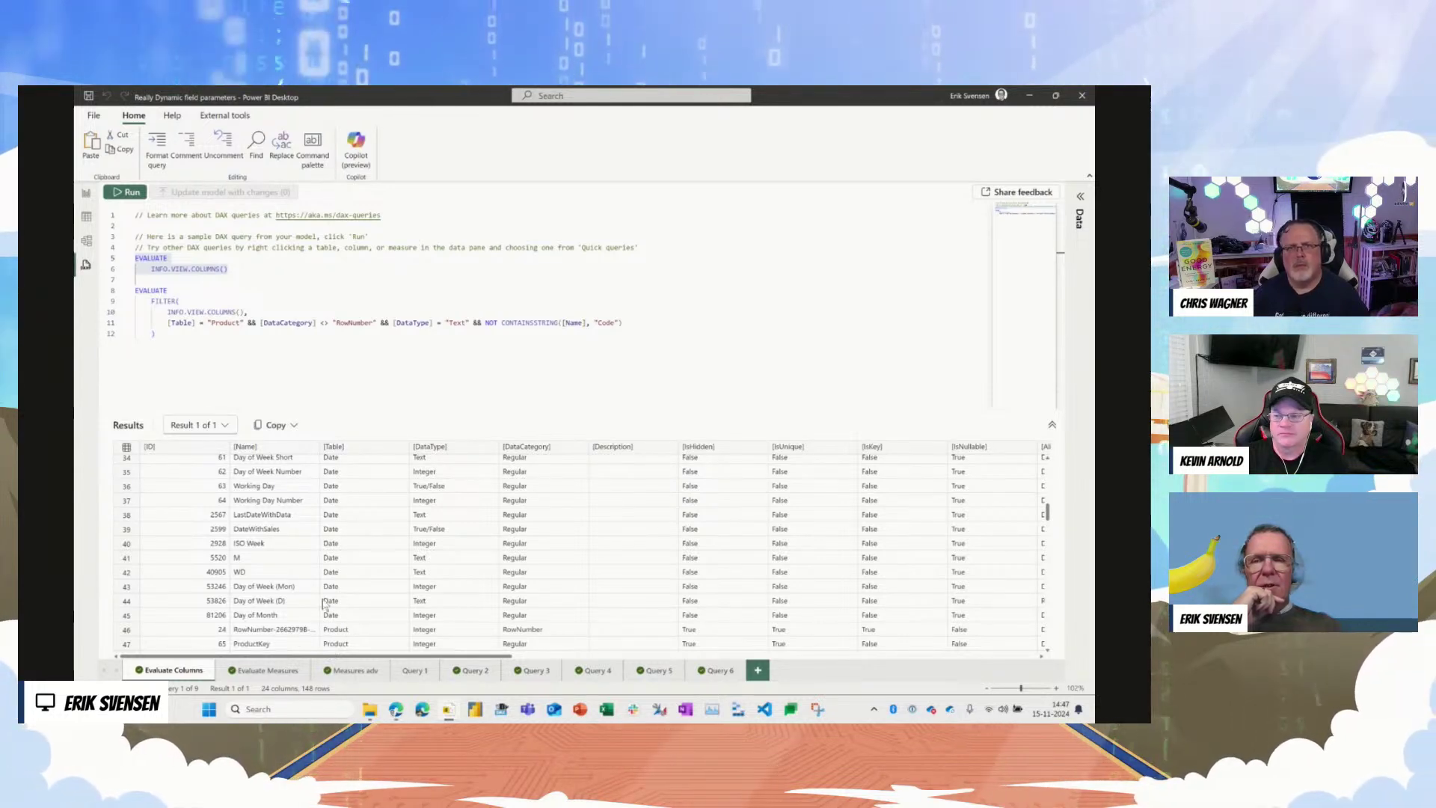
Step: Examine the second query's conditions on Table, DataCategory, DataType and Name against the unfiltered column list
drag(179, 339, 136, 291)
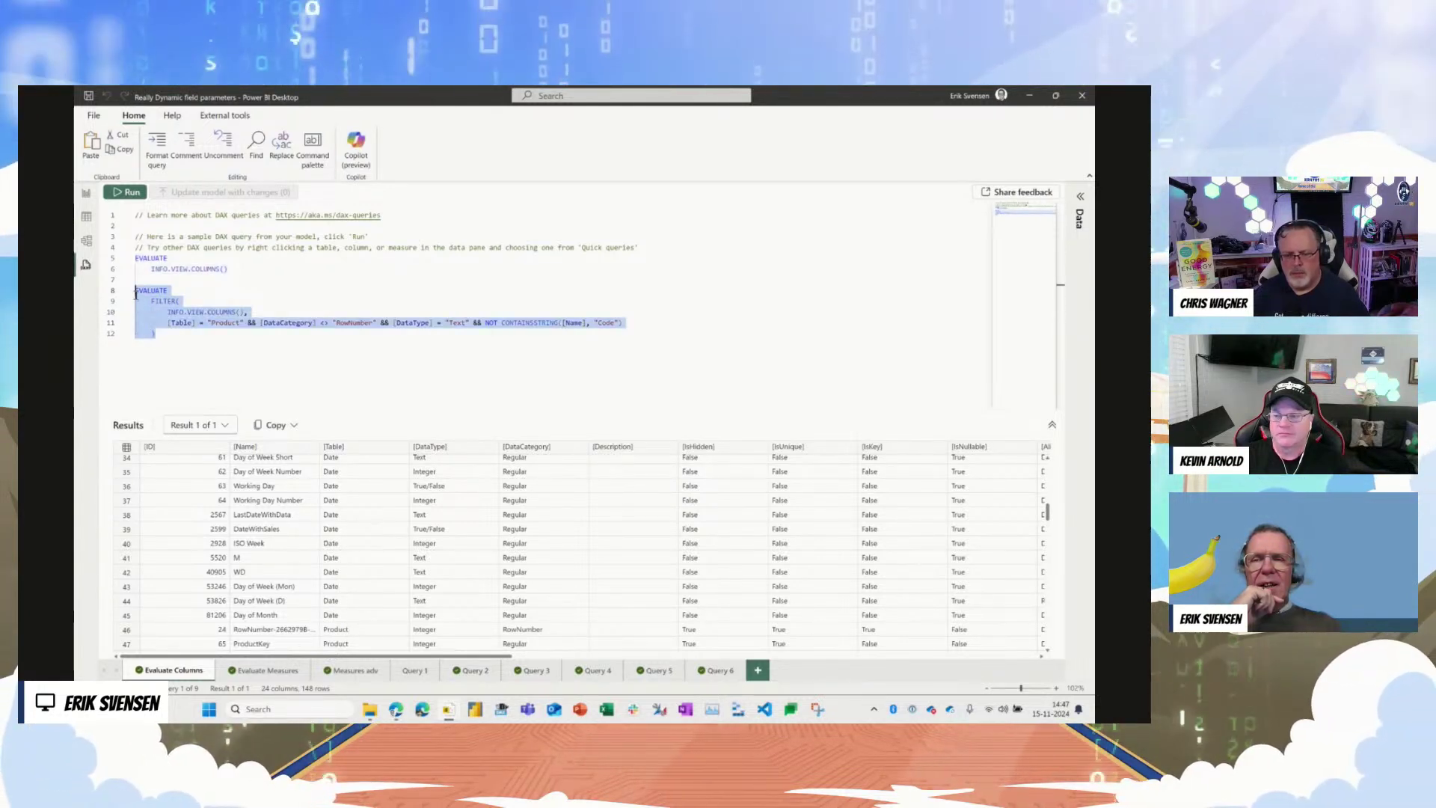
scroll(155, 304, up, 3)
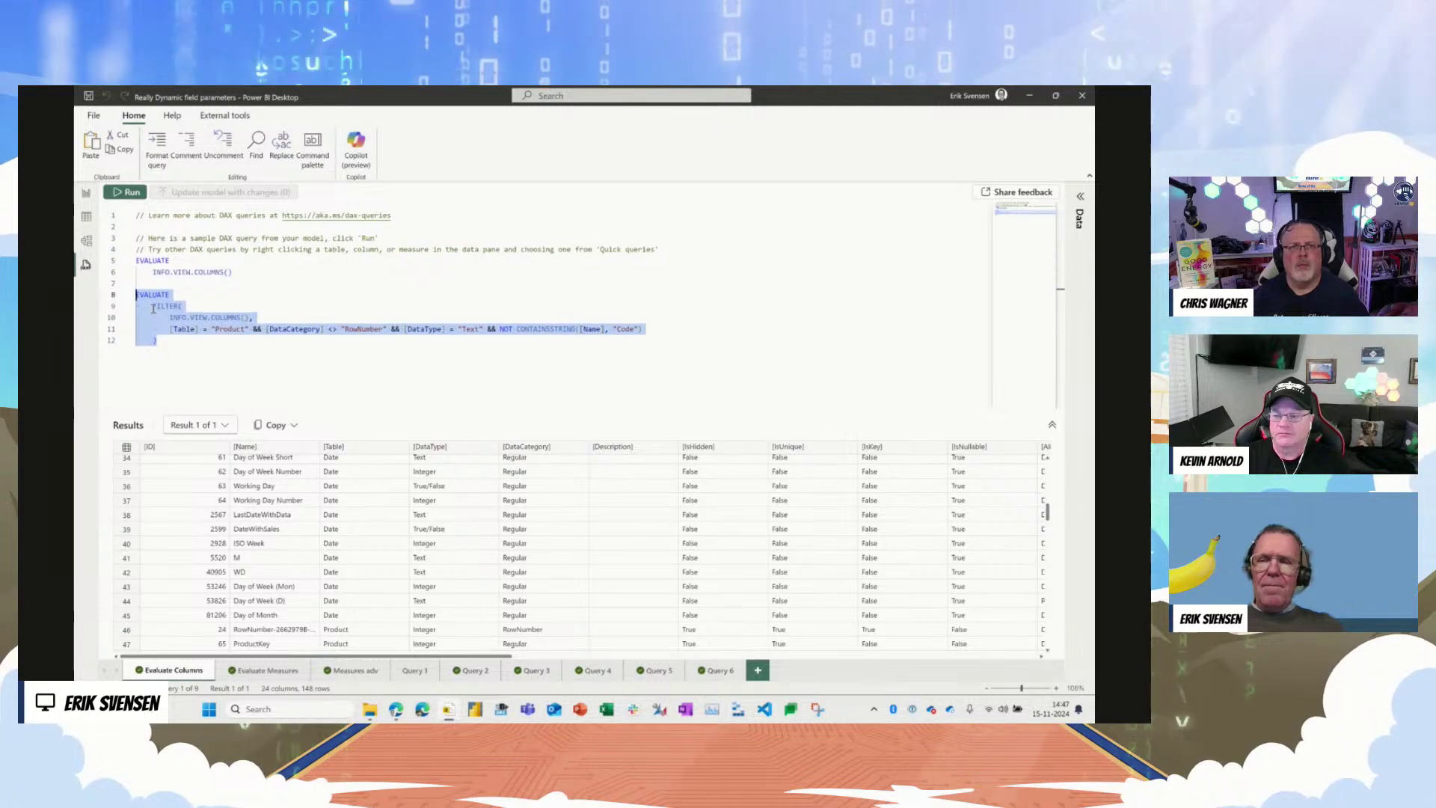
click(223, 337)
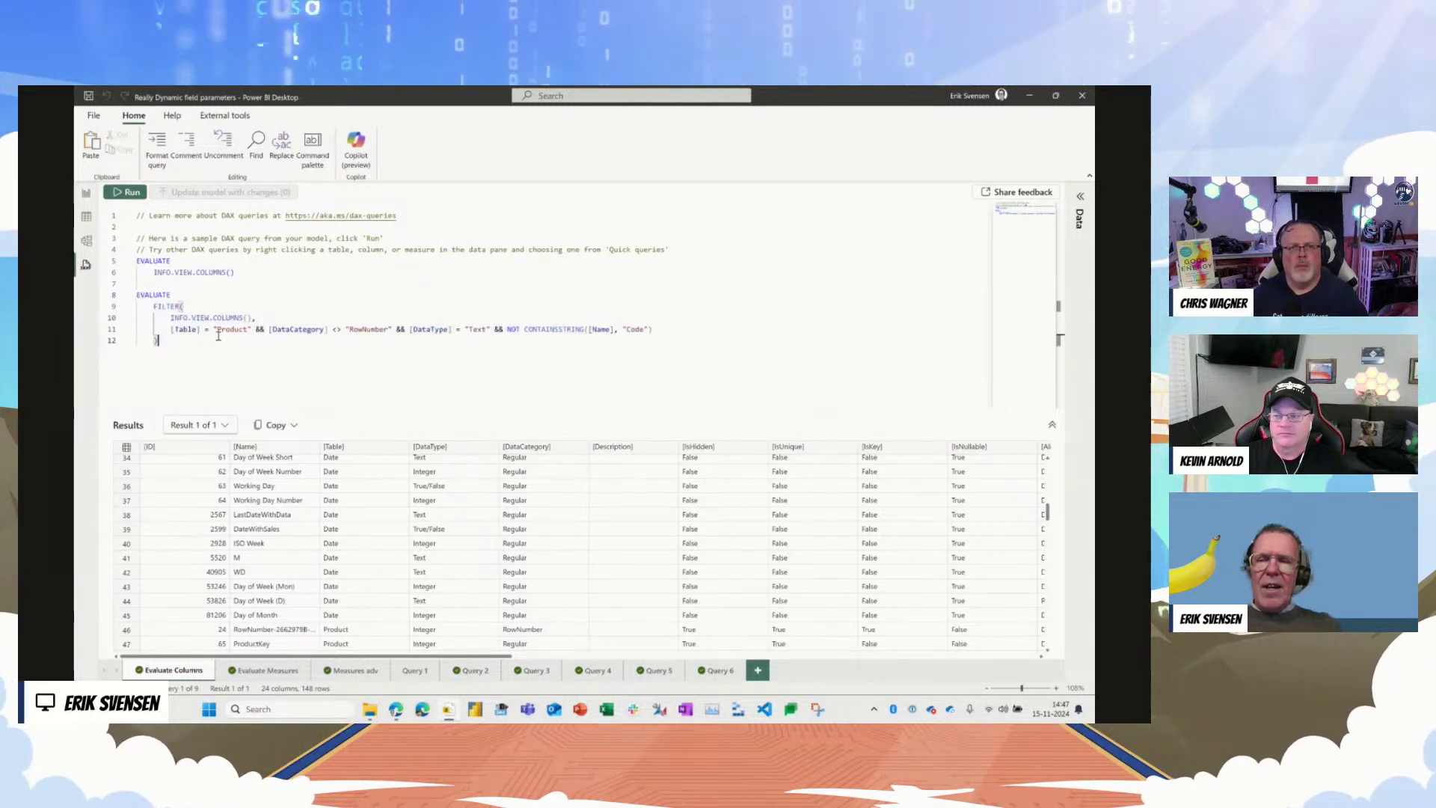
drag(171, 329, 392, 329)
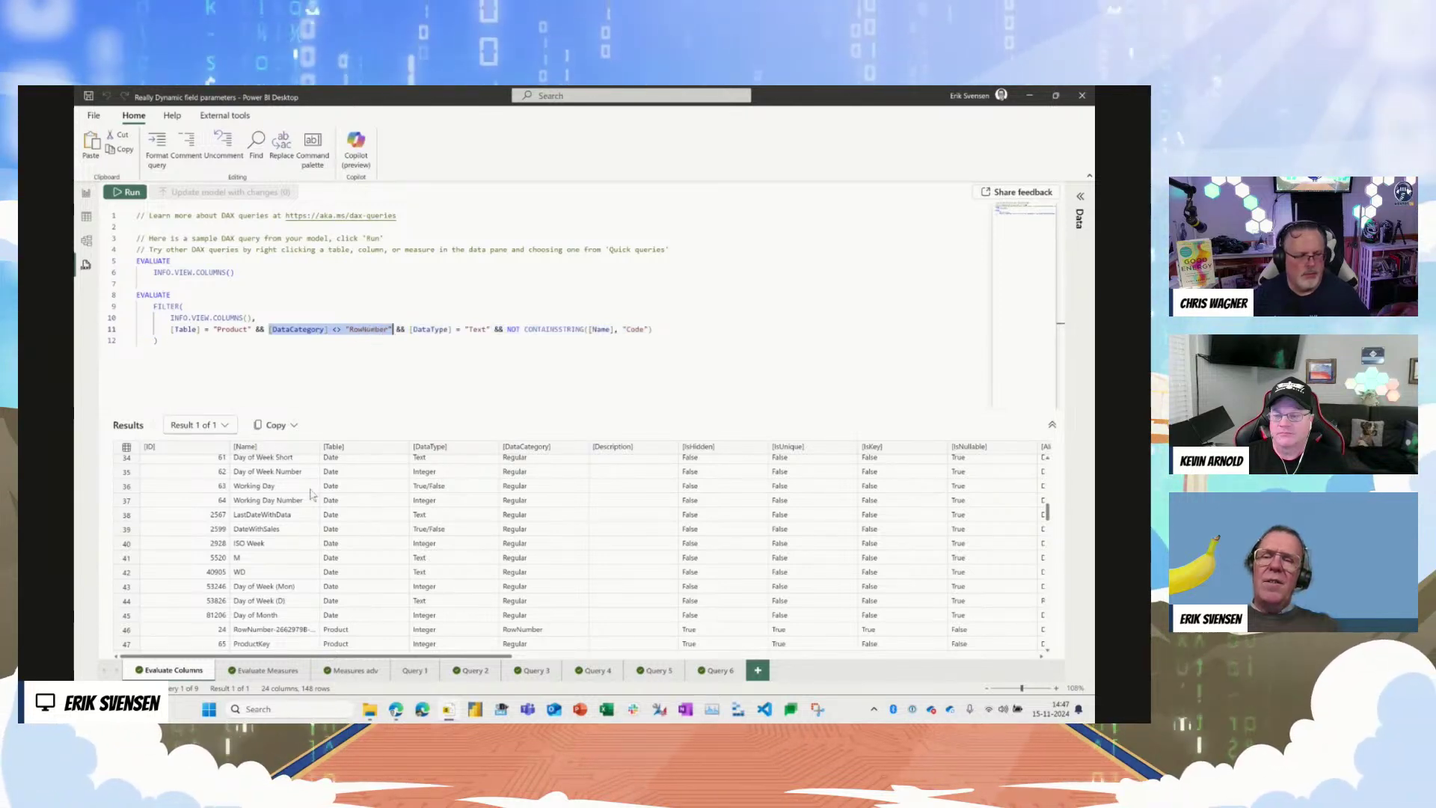
scroll(287, 548, up, 6)
scroll(287, 548, up, 5)
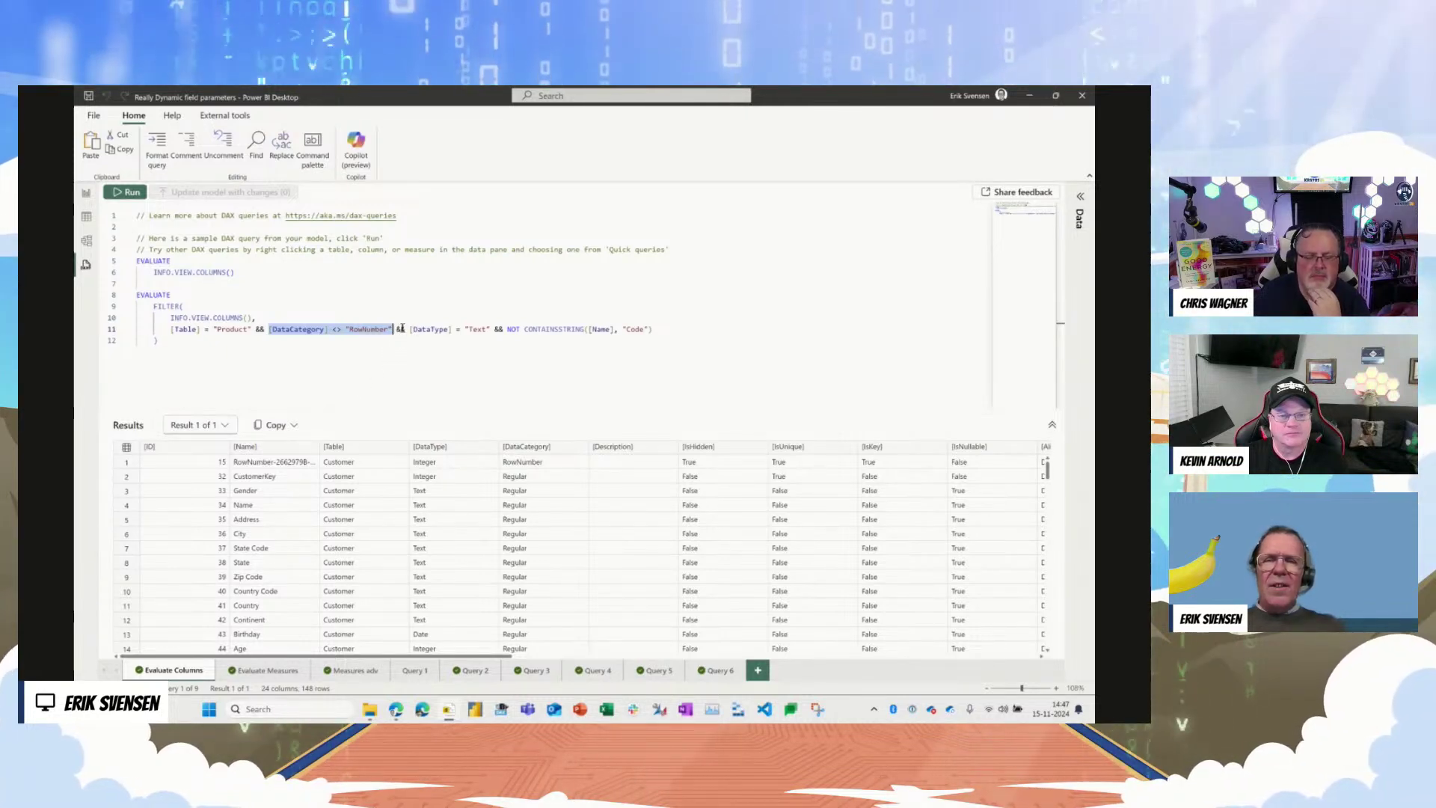
drag(397, 329, 655, 331)
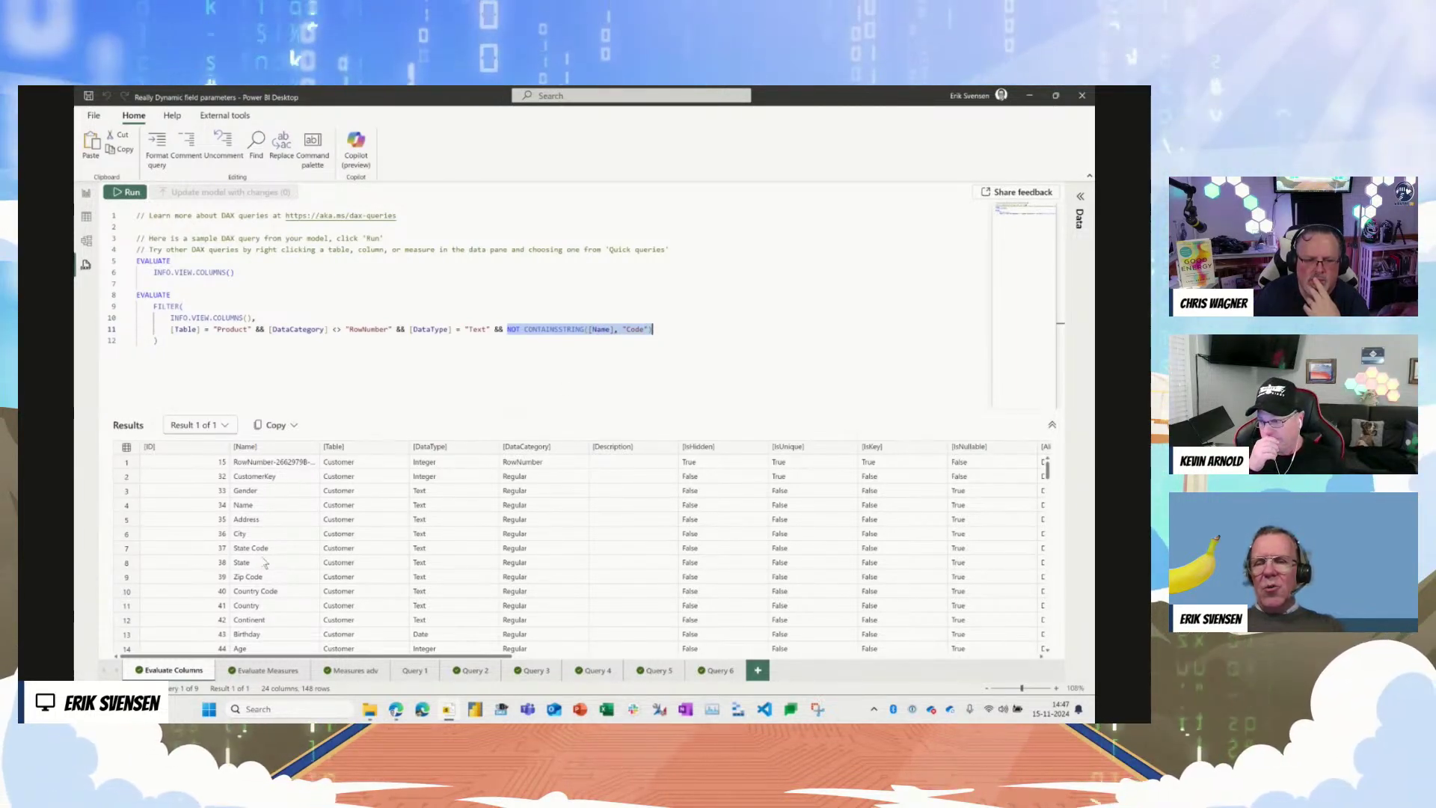
scroll(263, 566, down, 4)
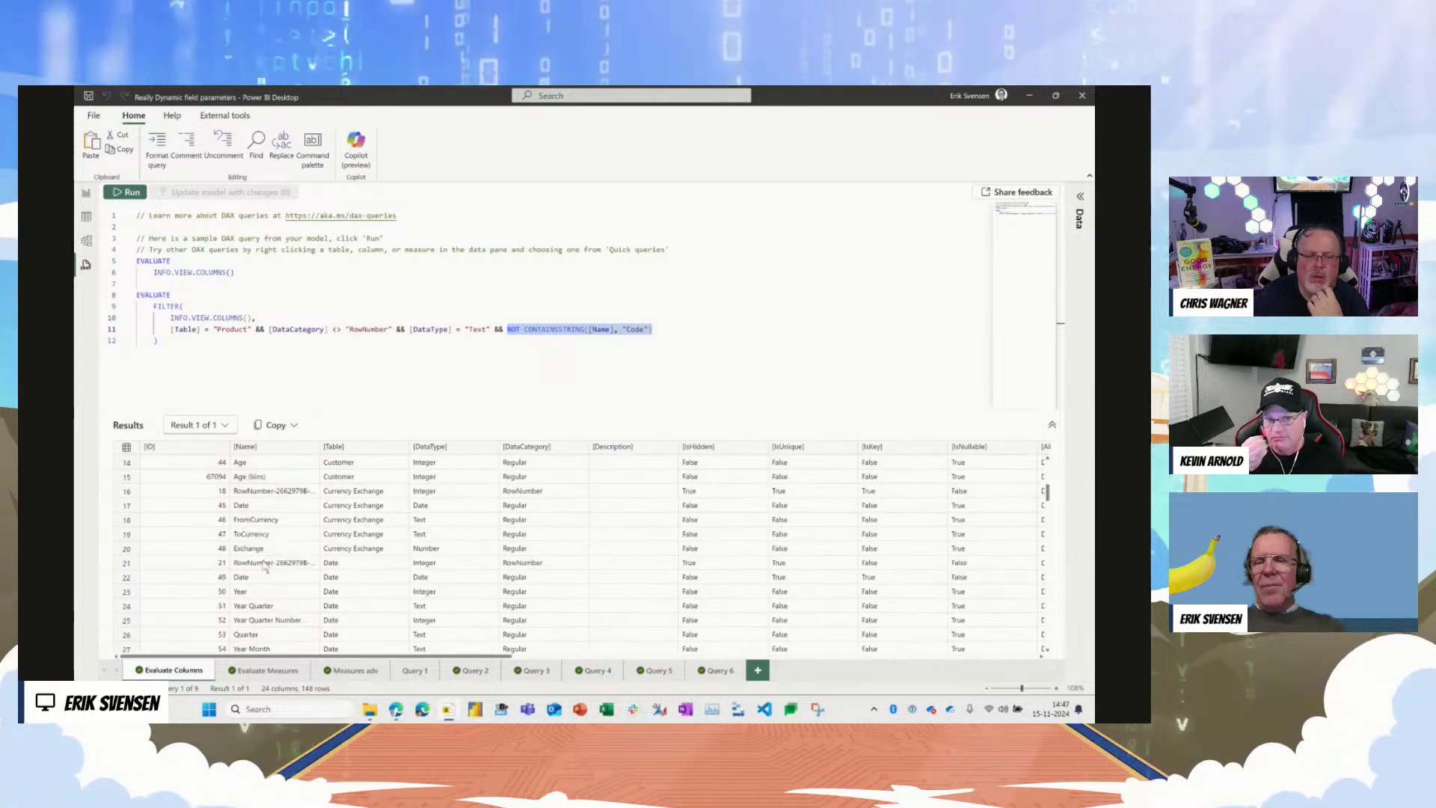
scroll(265, 566, down, 3)
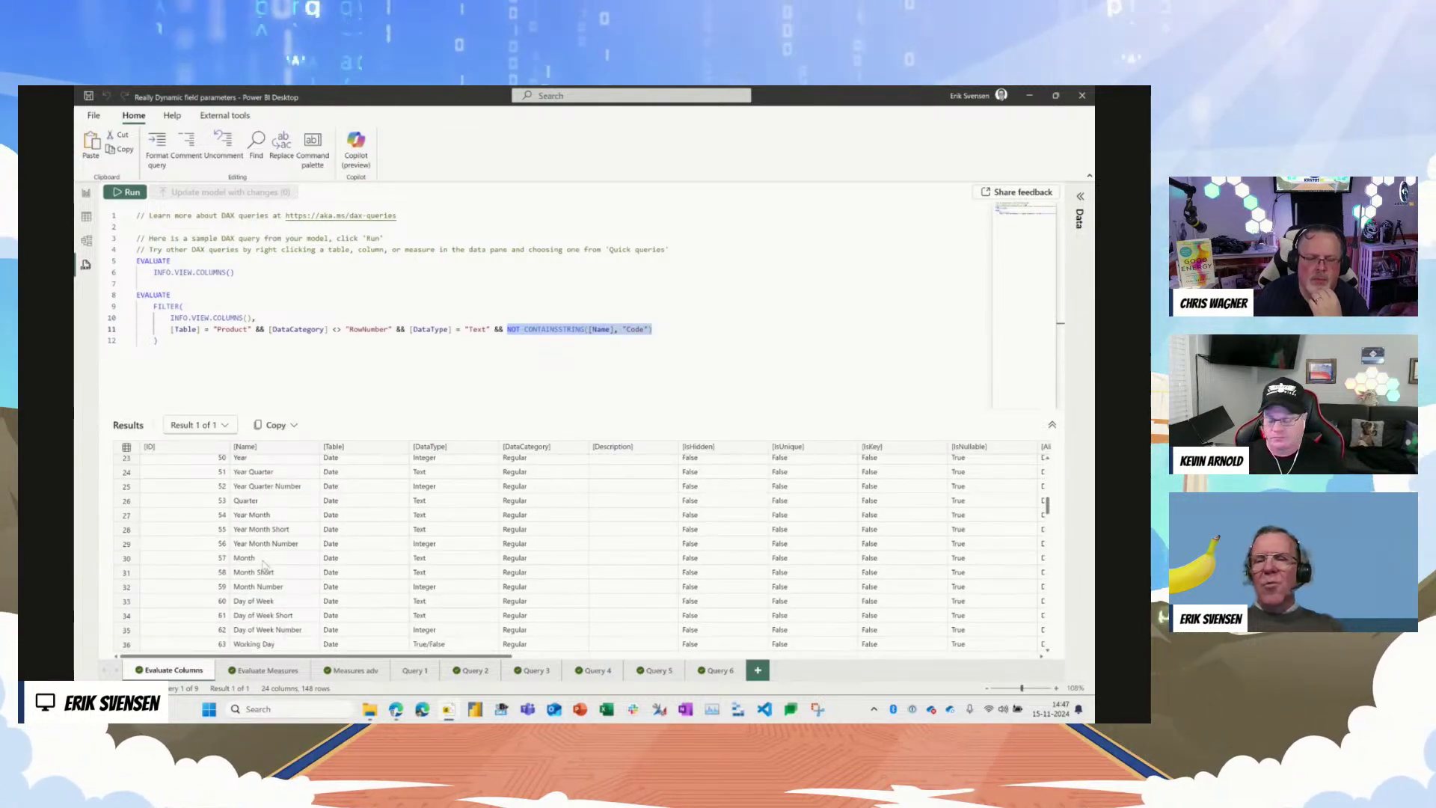
scroll(263, 567, down, 7)
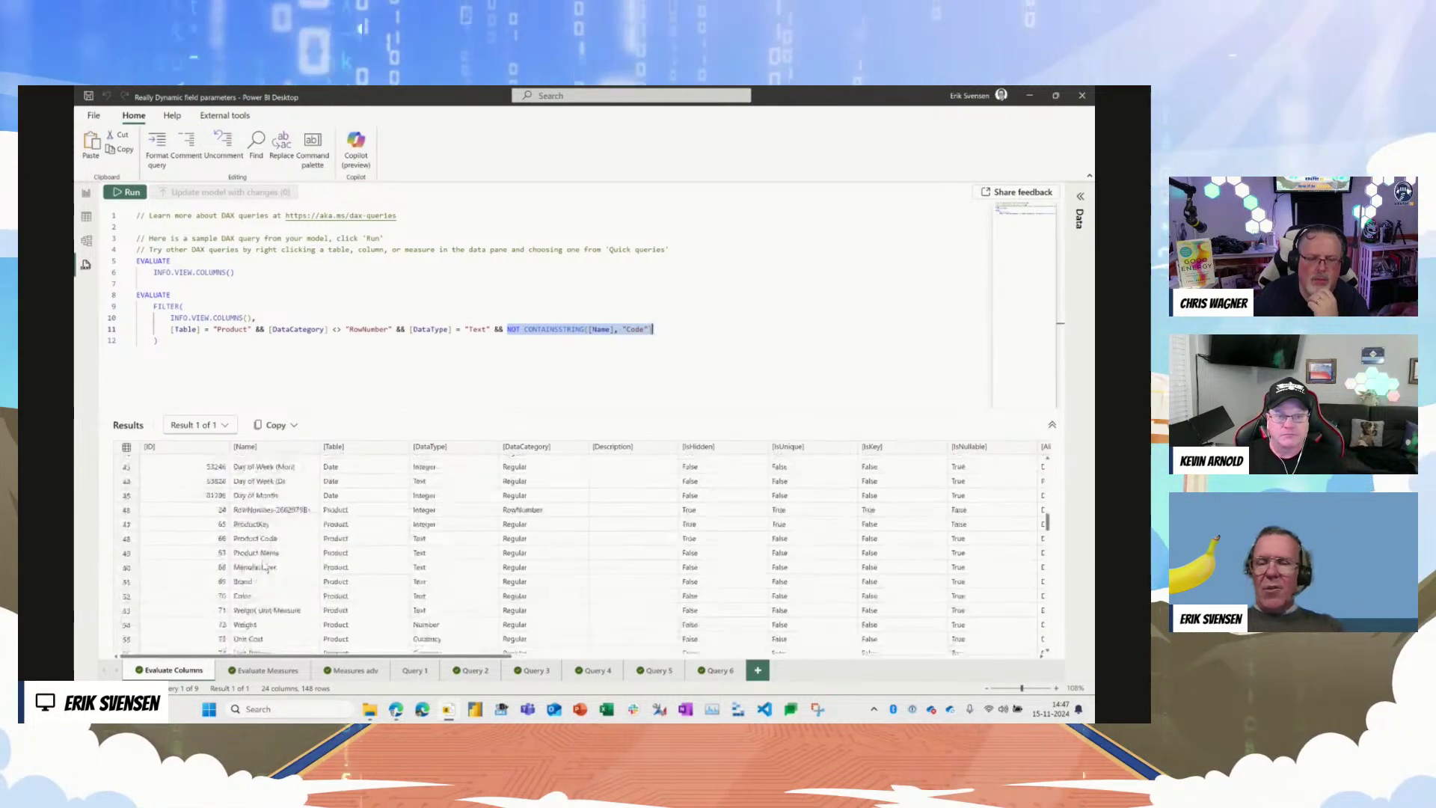
scroll(277, 561, down, 2)
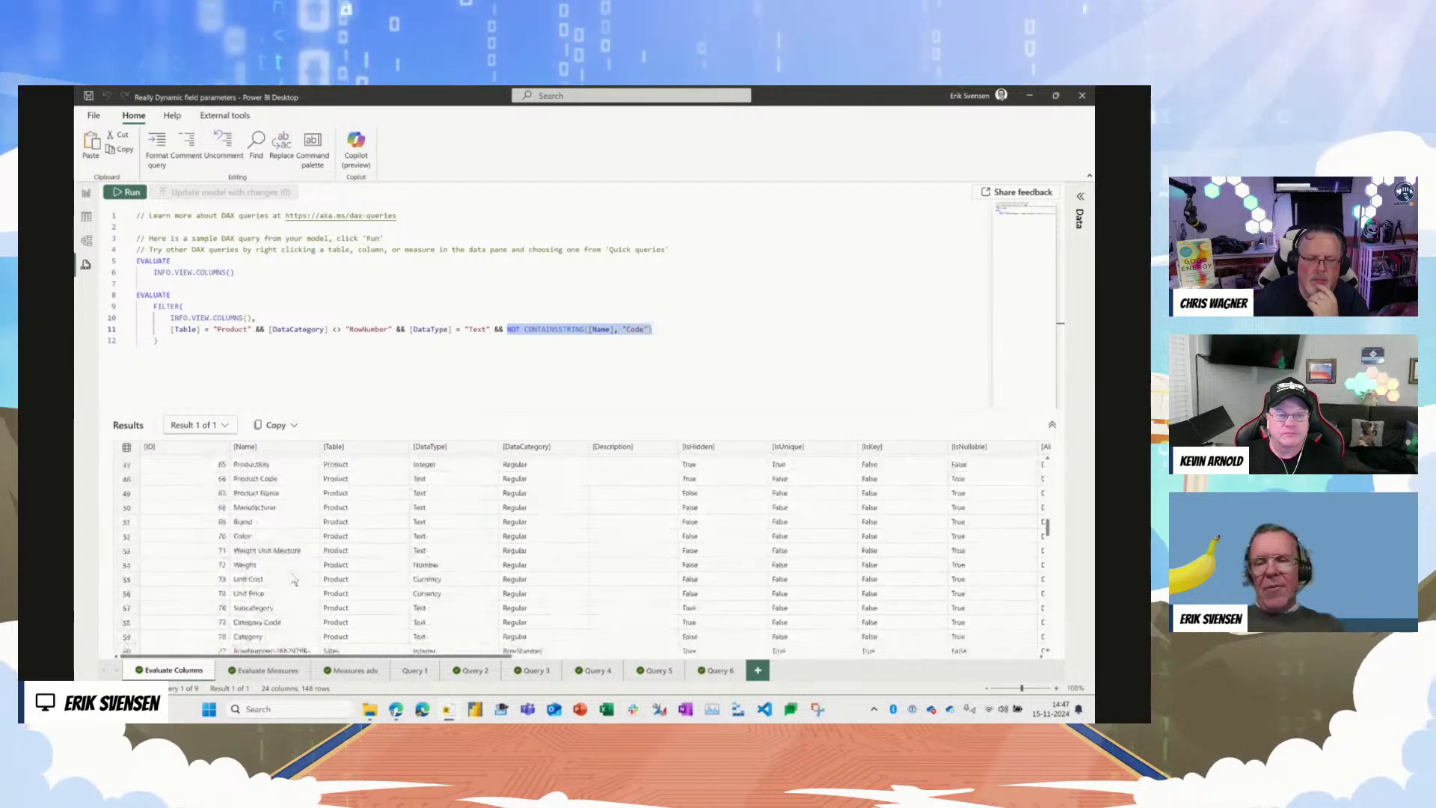
Step: Run only the filtered Product columns query and review all the metadata fields across its results
drag(158, 341, 137, 298)
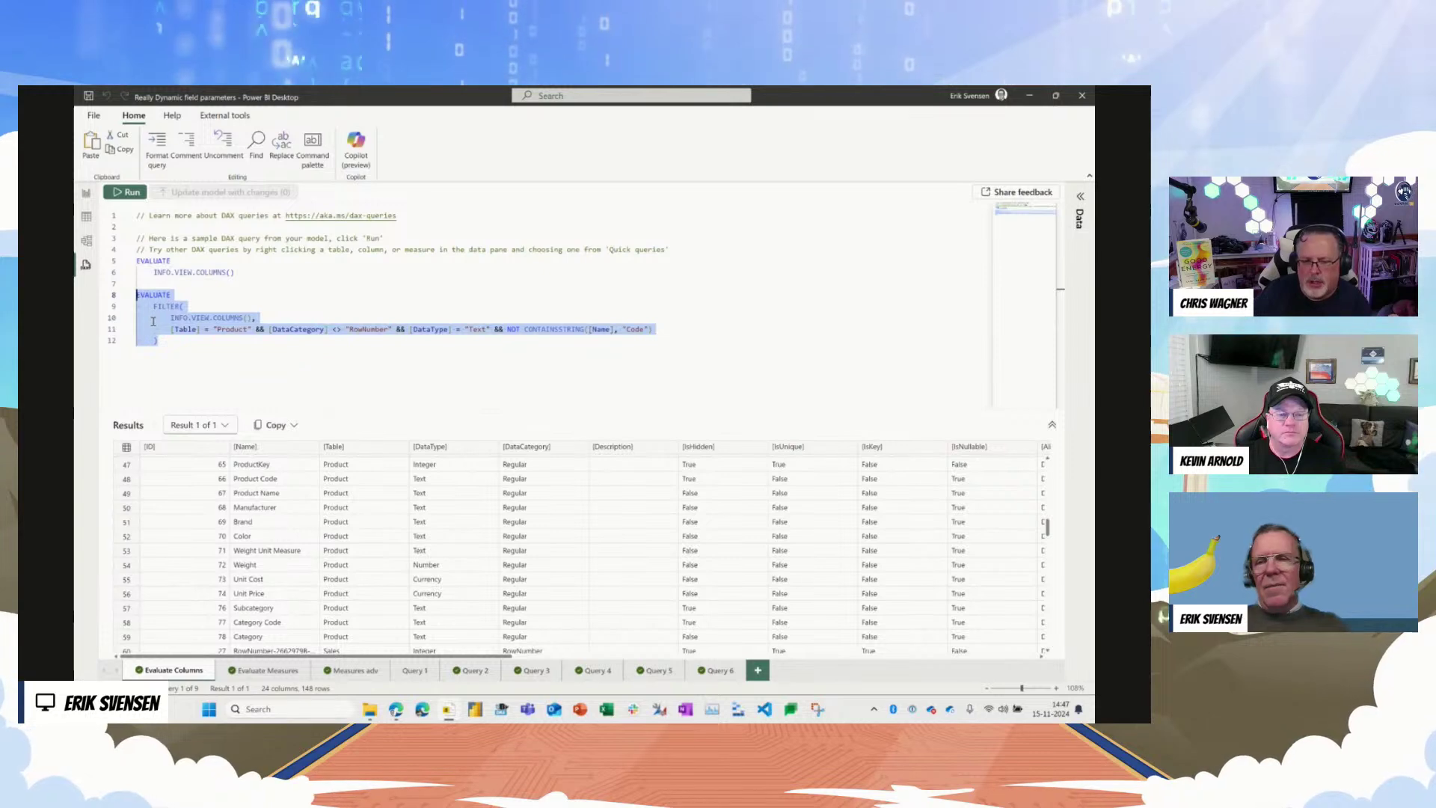
click(129, 192)
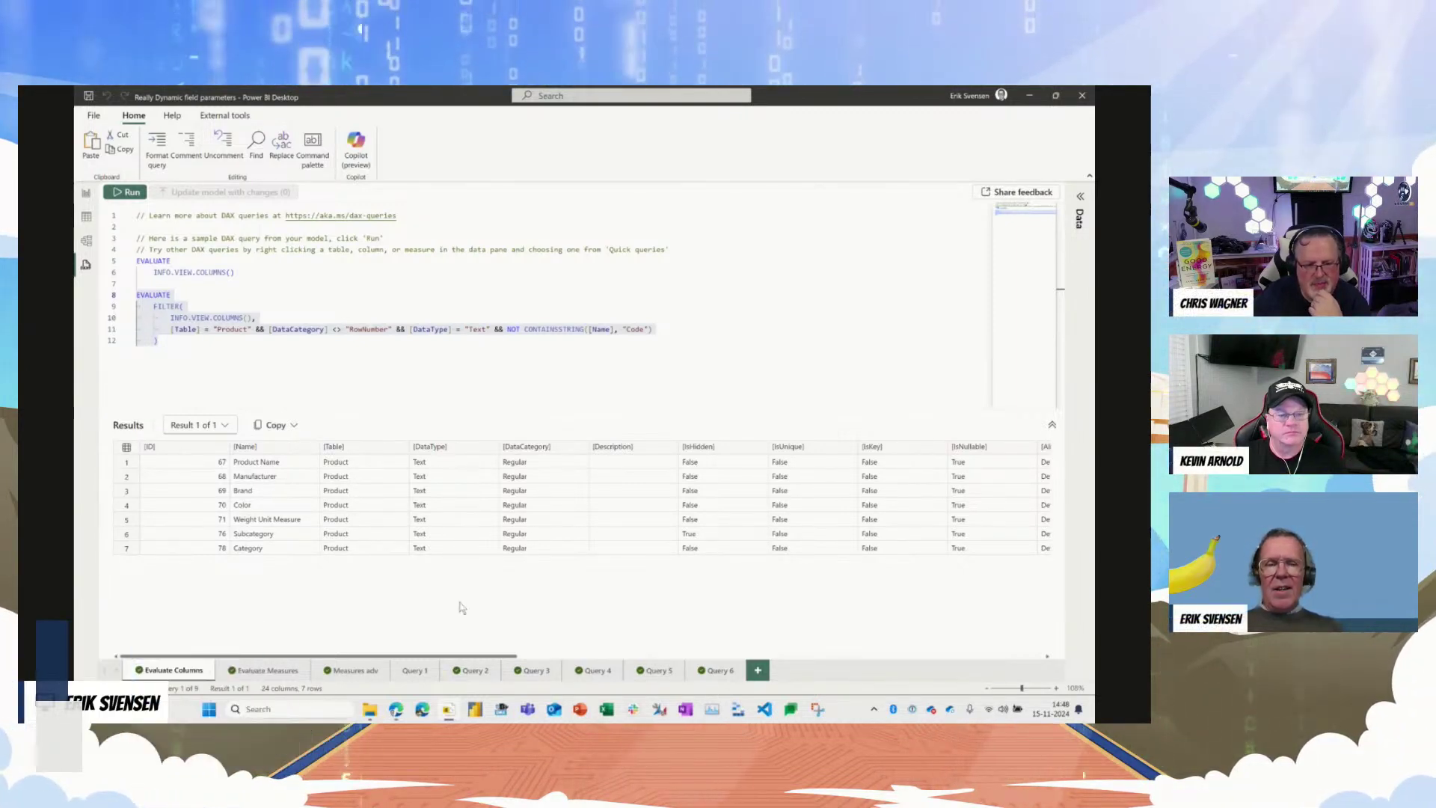
drag(472, 657, 912, 643)
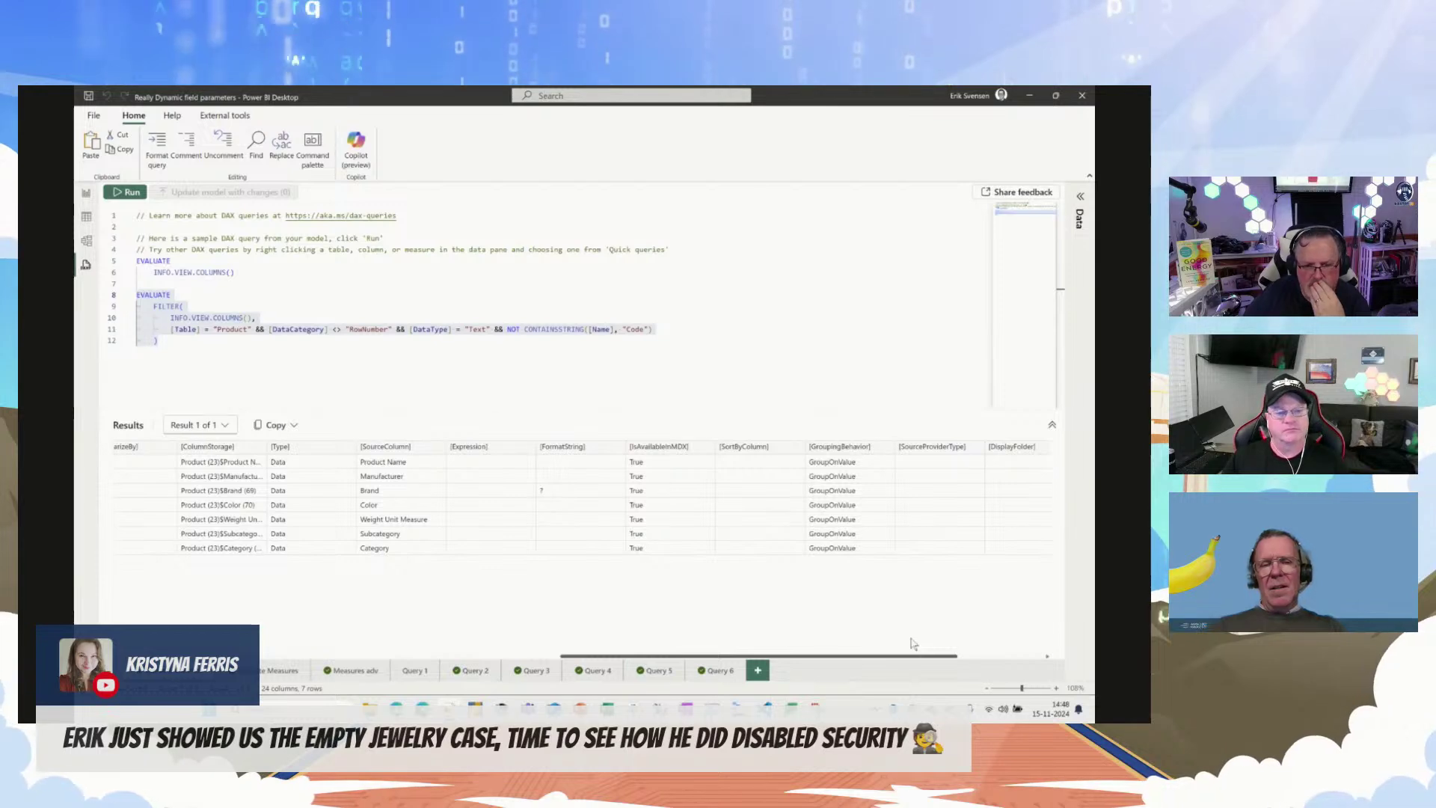
drag(912, 643, 442, 628)
Step: Highlight the FILTER expression of the second query and return to the report view
click(251, 371)
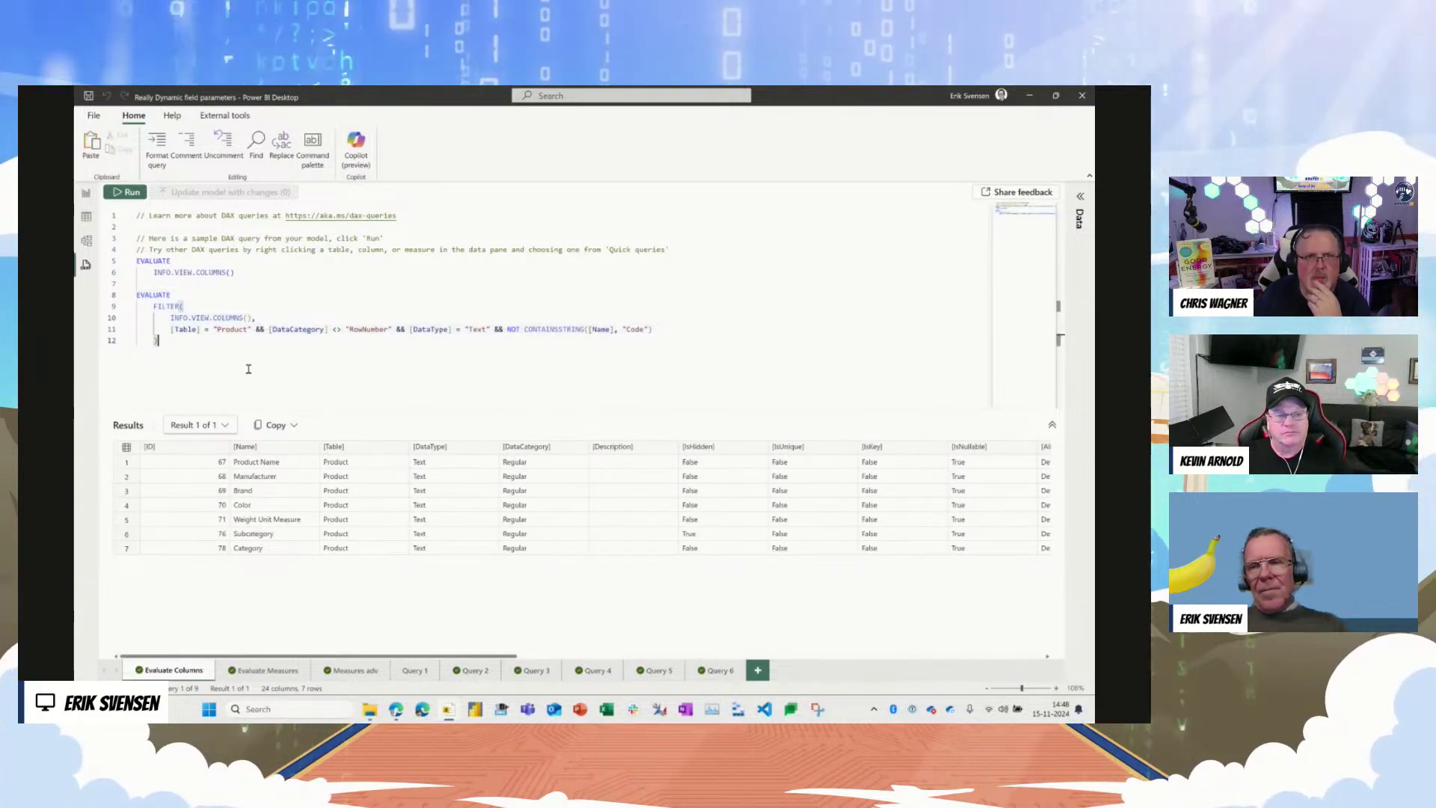
drag(188, 345, 134, 323)
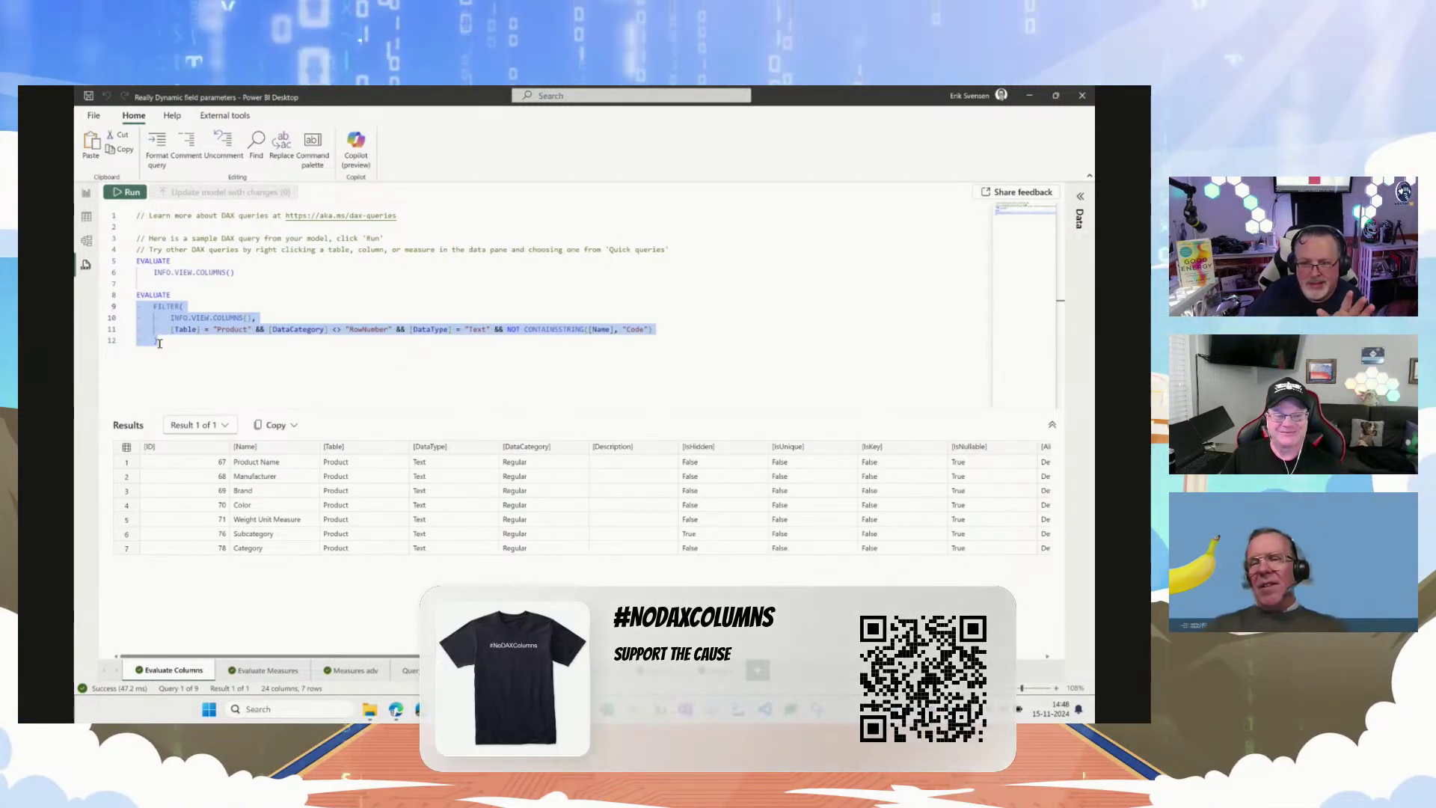
scroll(160, 344, up, 2)
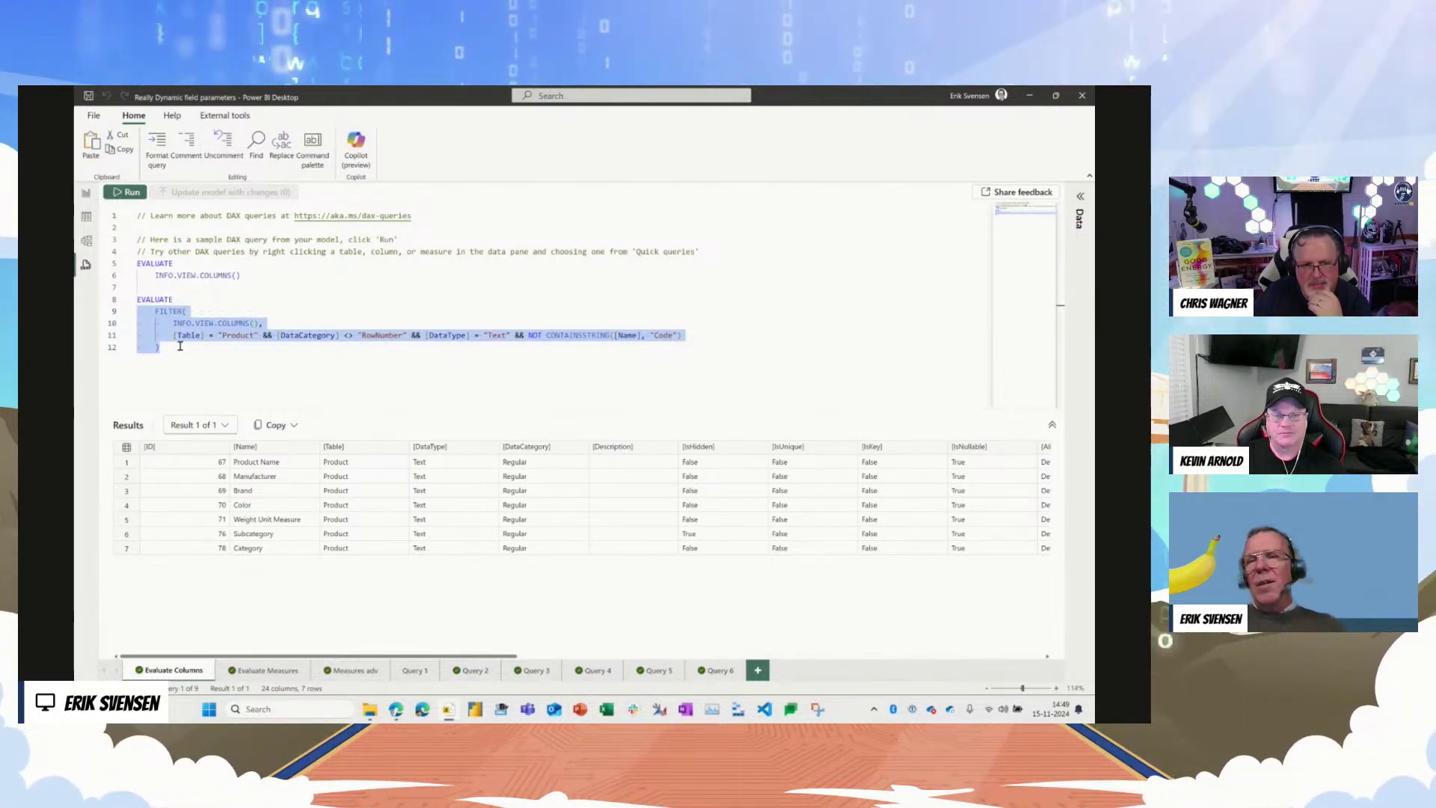
click(86, 193)
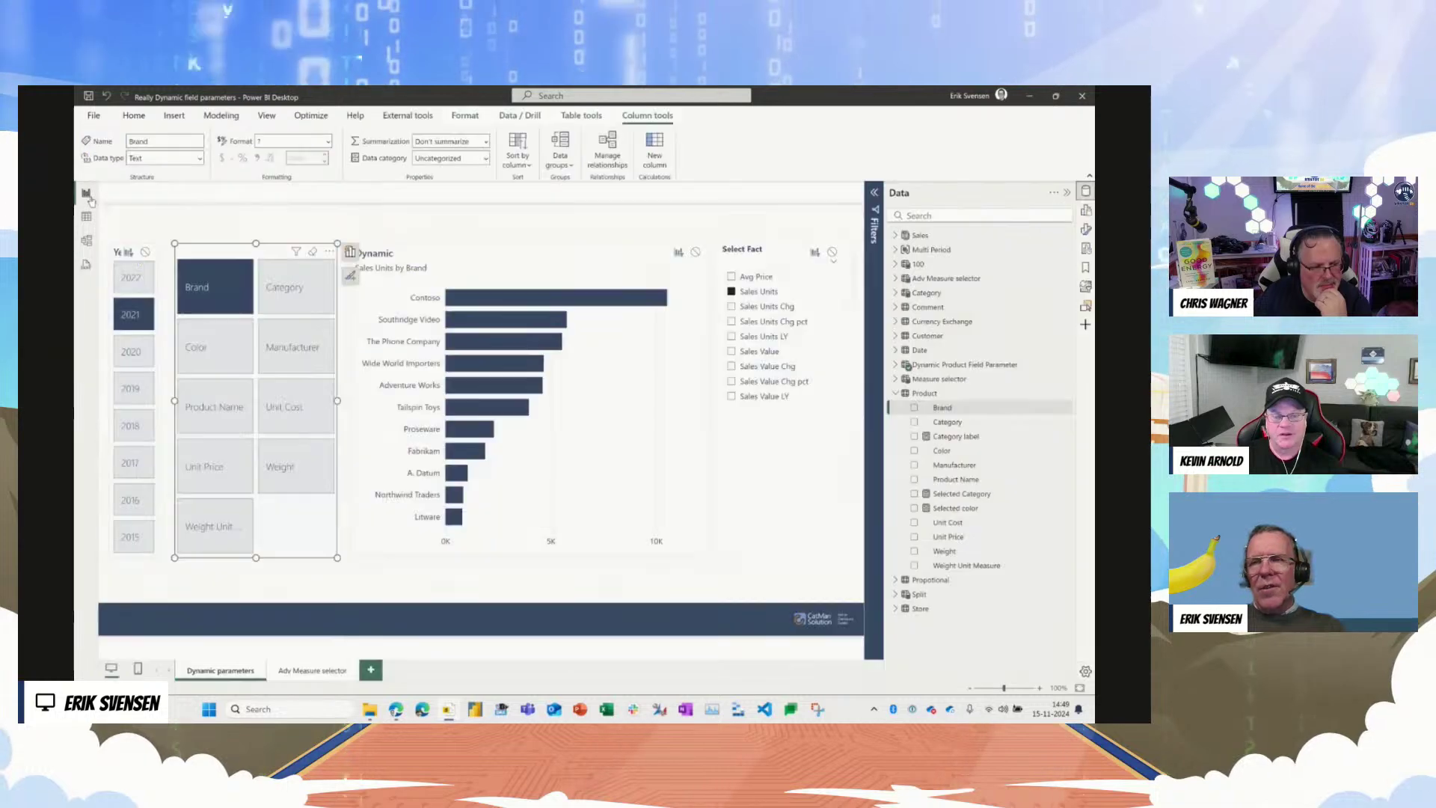
click(86, 240)
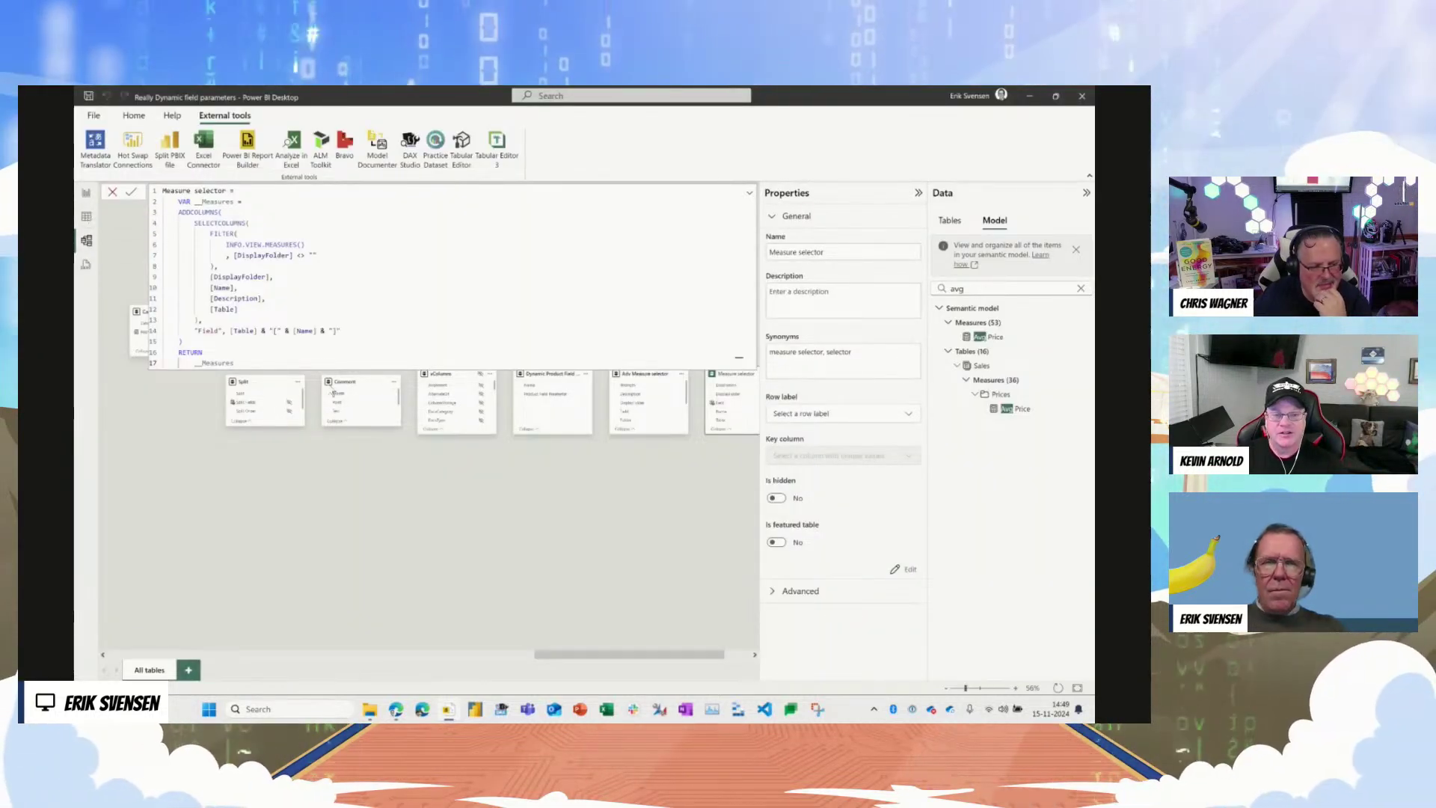
click(350, 442)
click(86, 264)
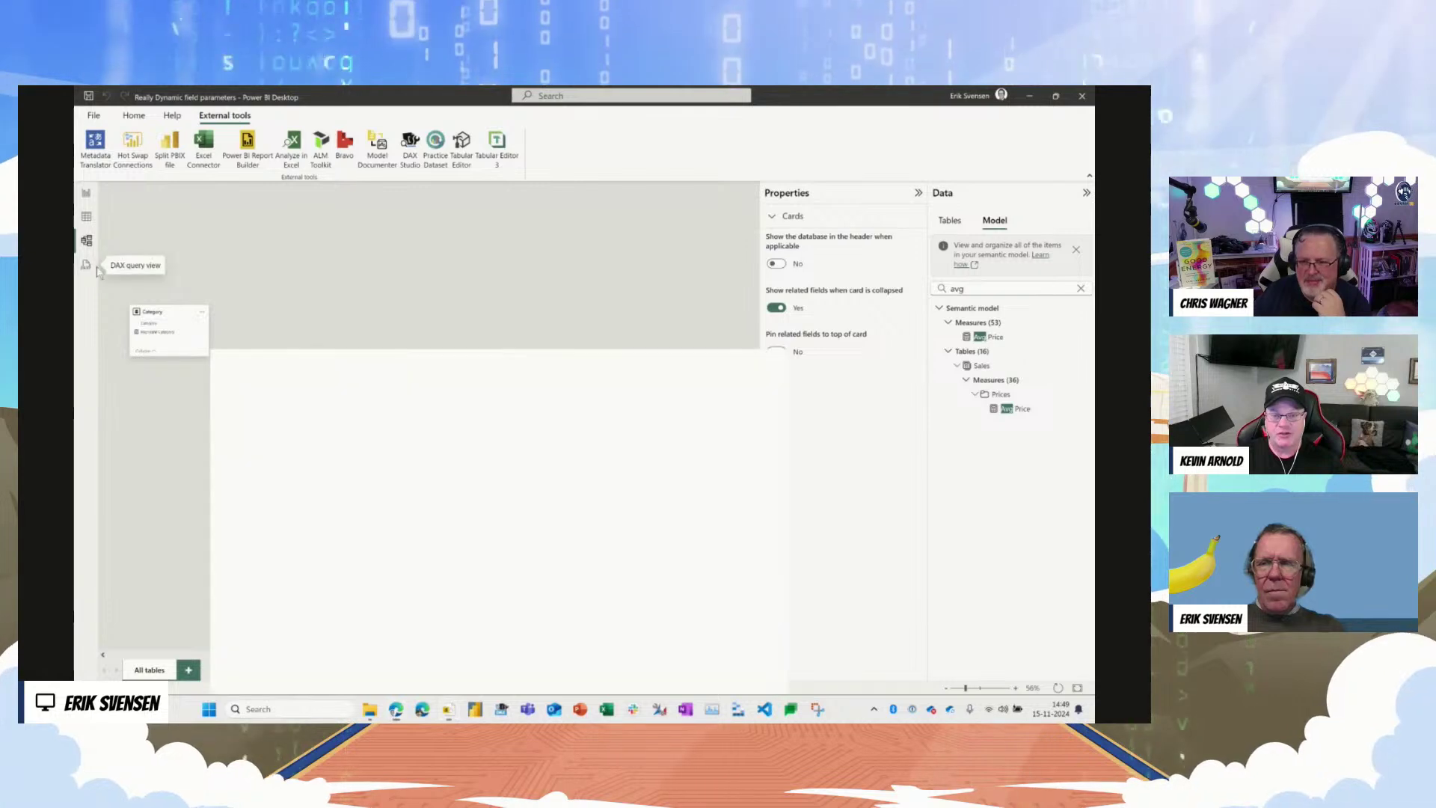
key(alt+Tab)
key(alt+Tab)
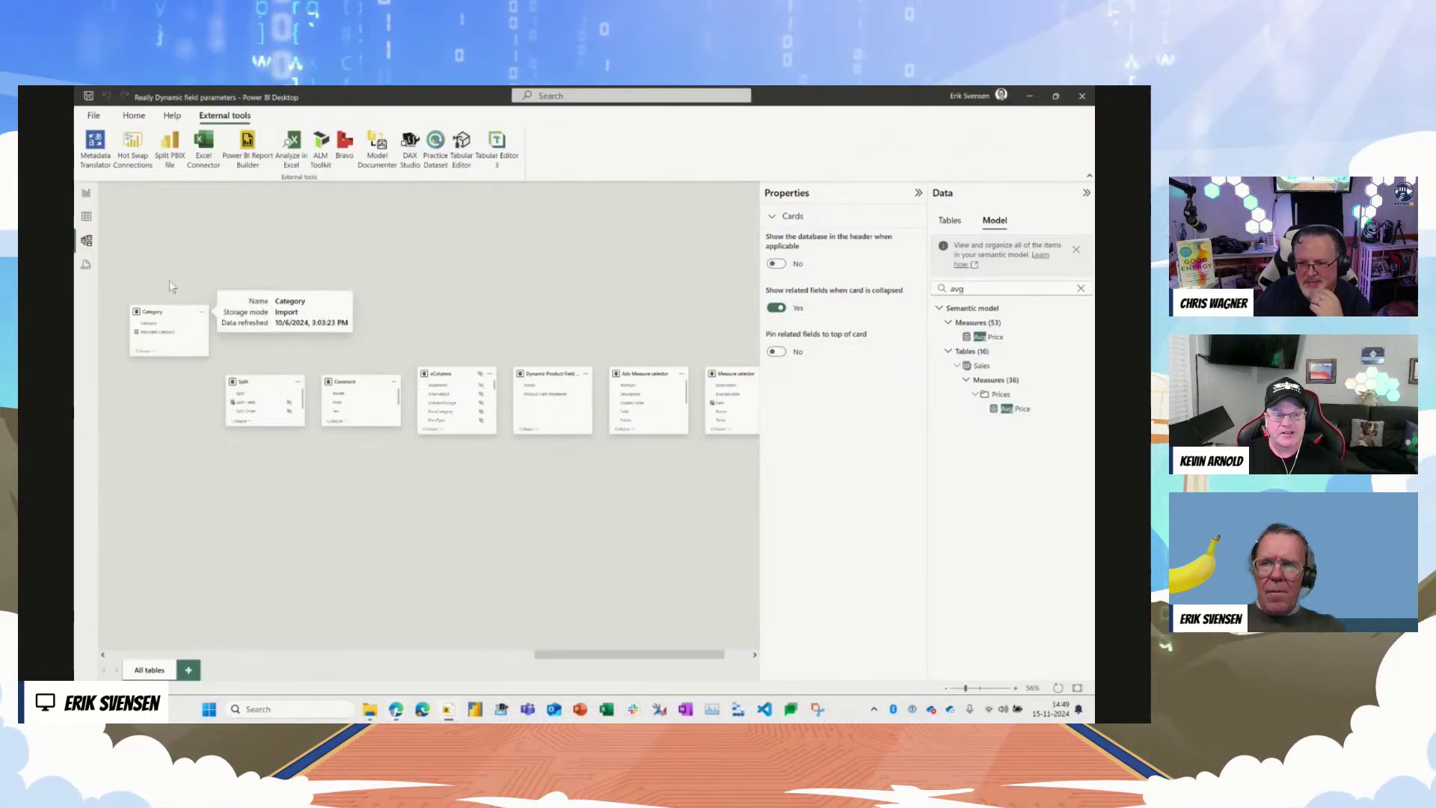
click(86, 193)
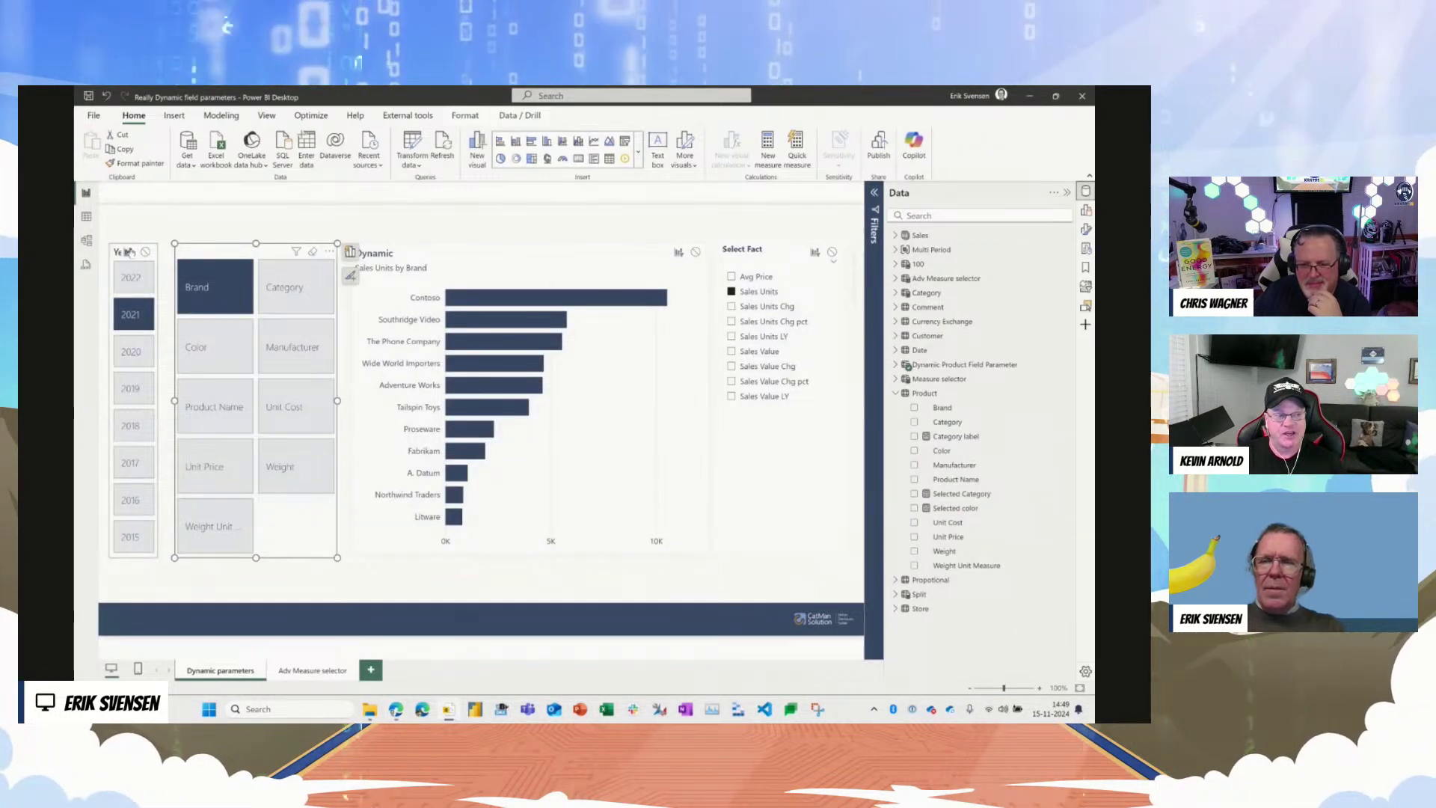
click(86, 264)
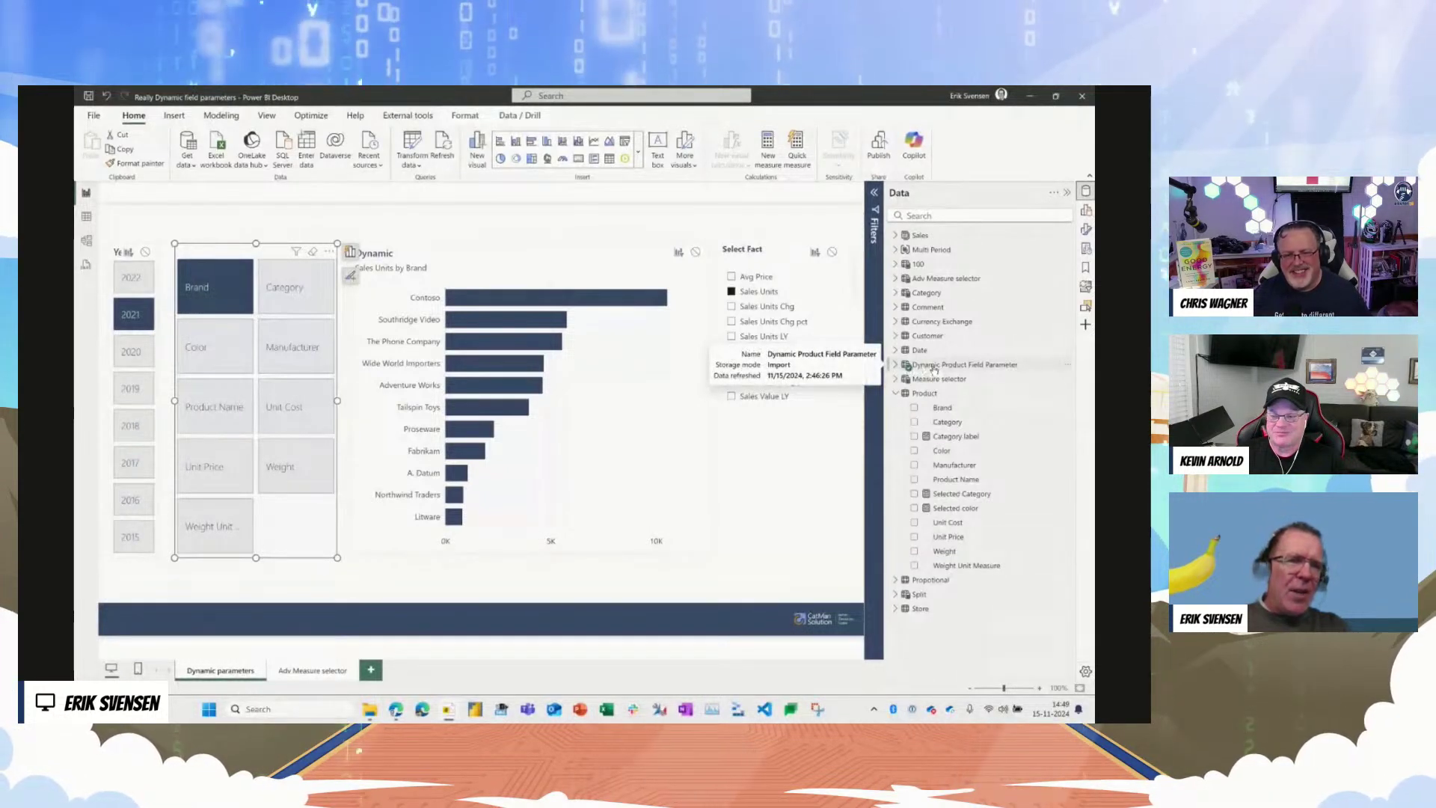
Step: Open the DAX definition of the Dynamic Product Field Parameter table, enlarge its text, highlight FILTER( xColumns, and close it
click(934, 366)
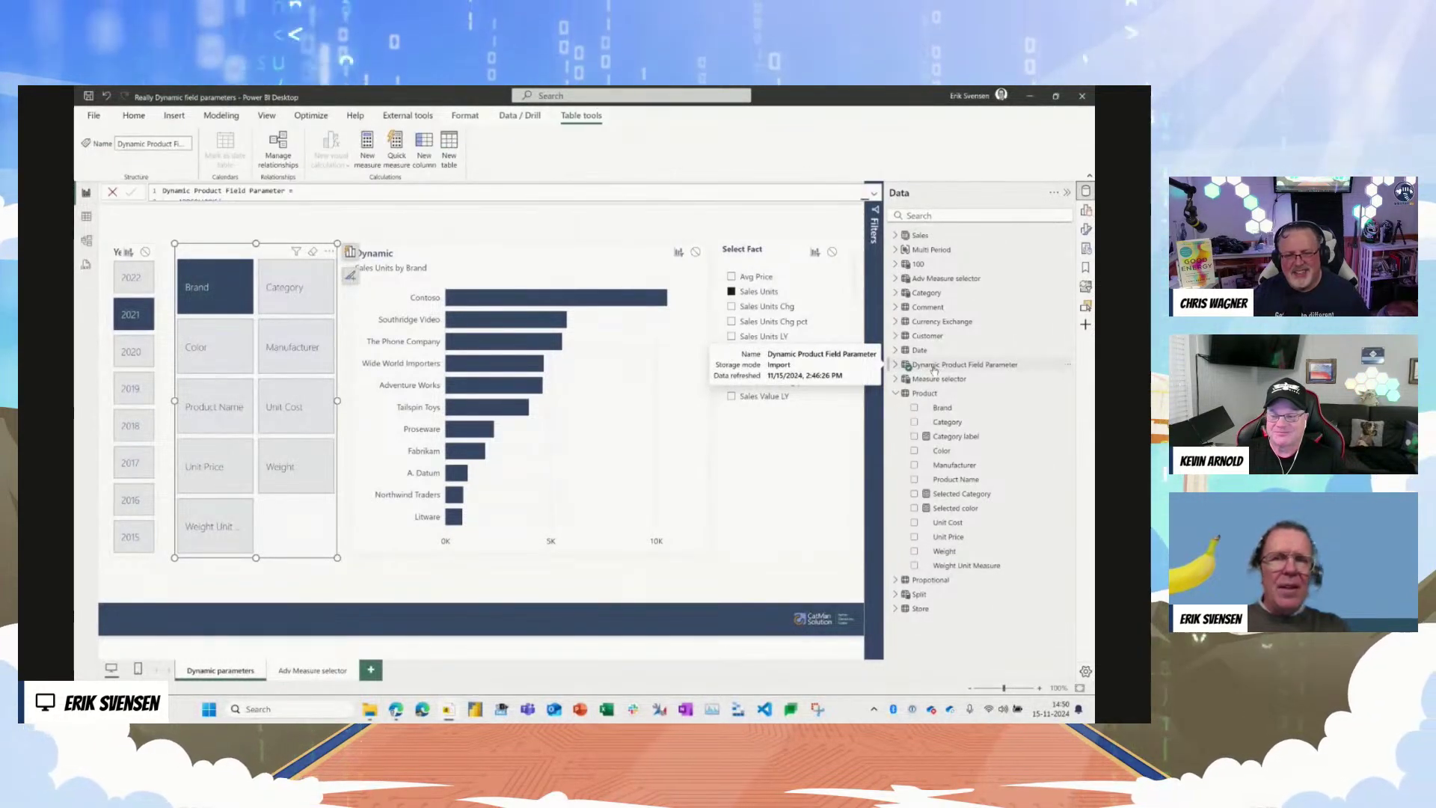
click(873, 193)
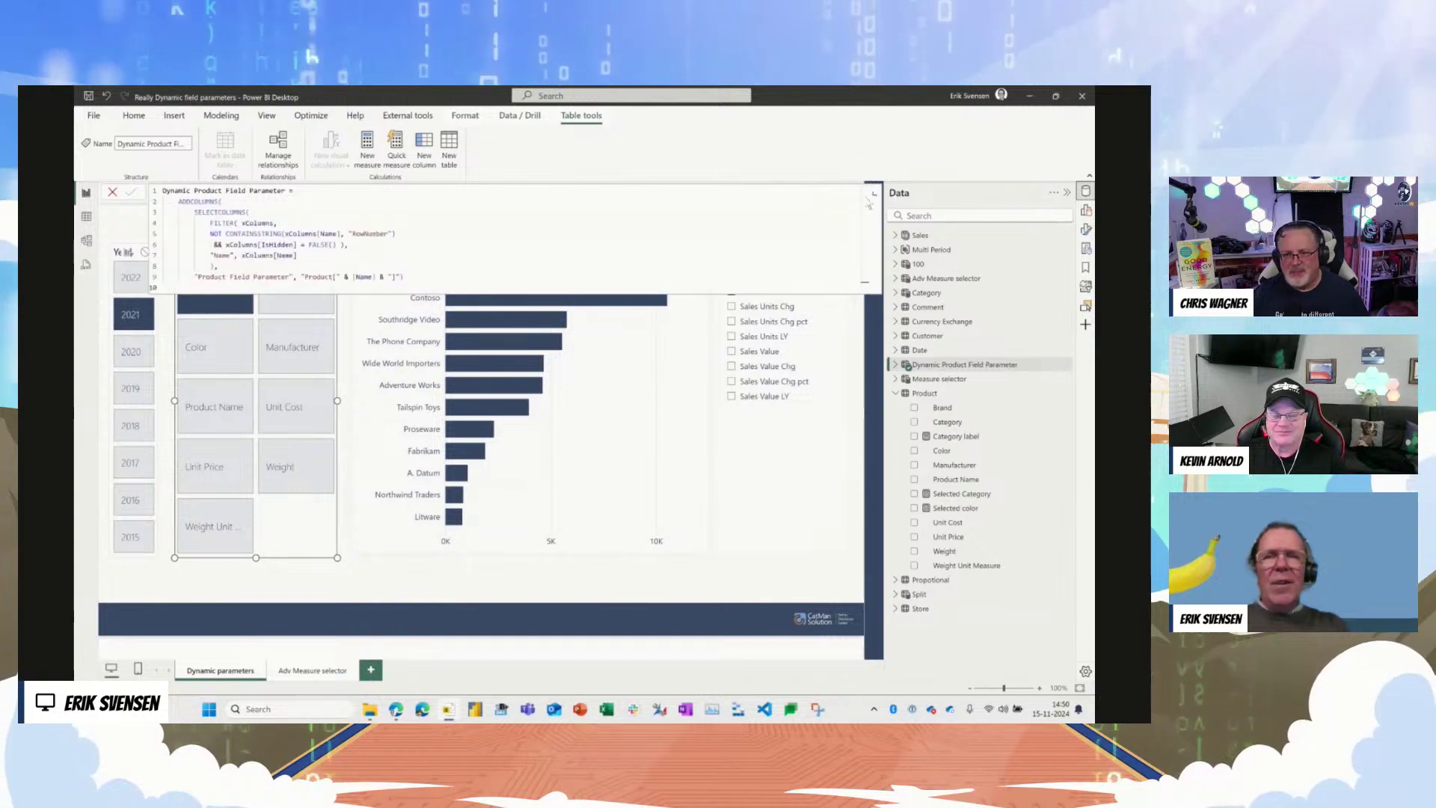
scroll(409, 248, up, 4)
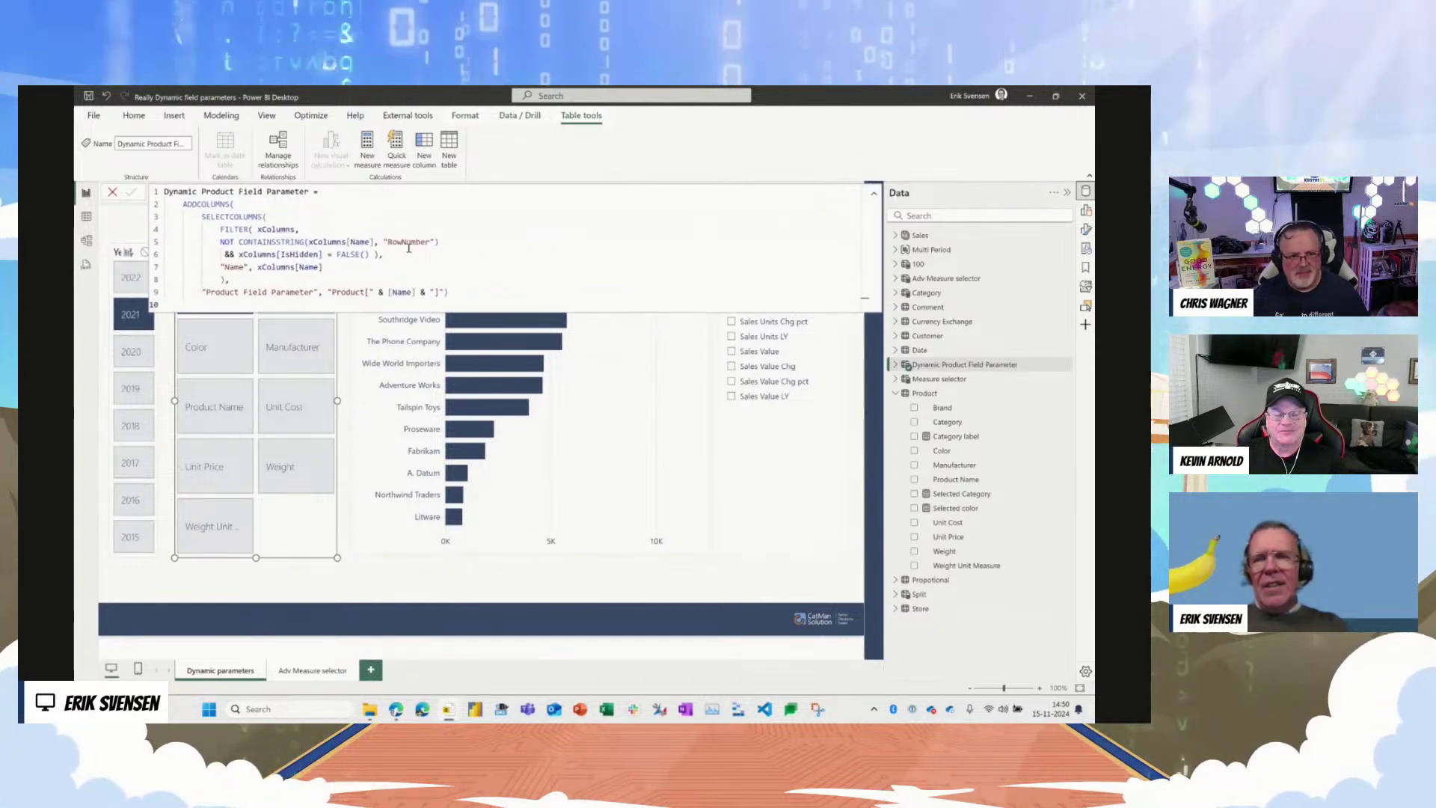
scroll(408, 248, up, 4)
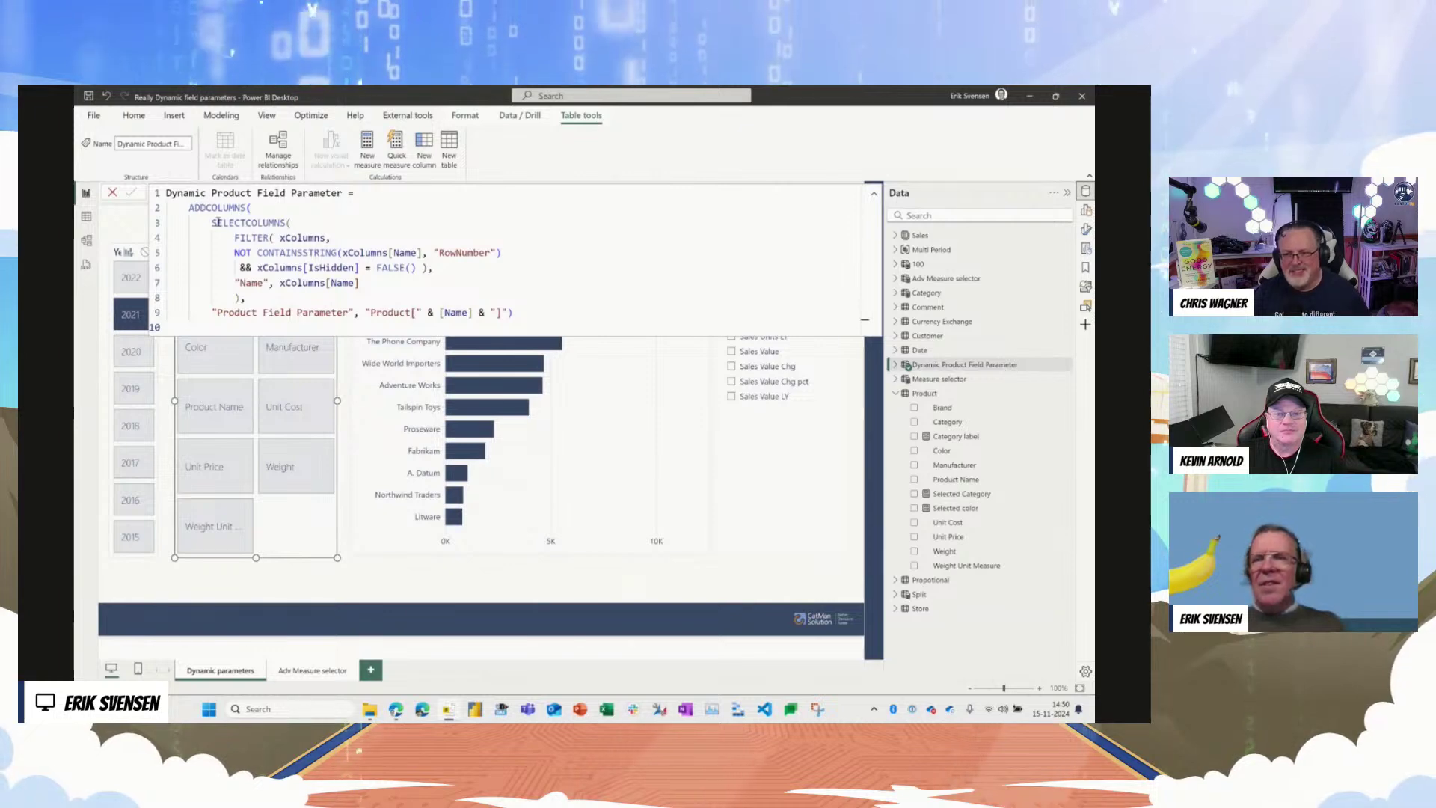
drag(233, 238, 327, 237)
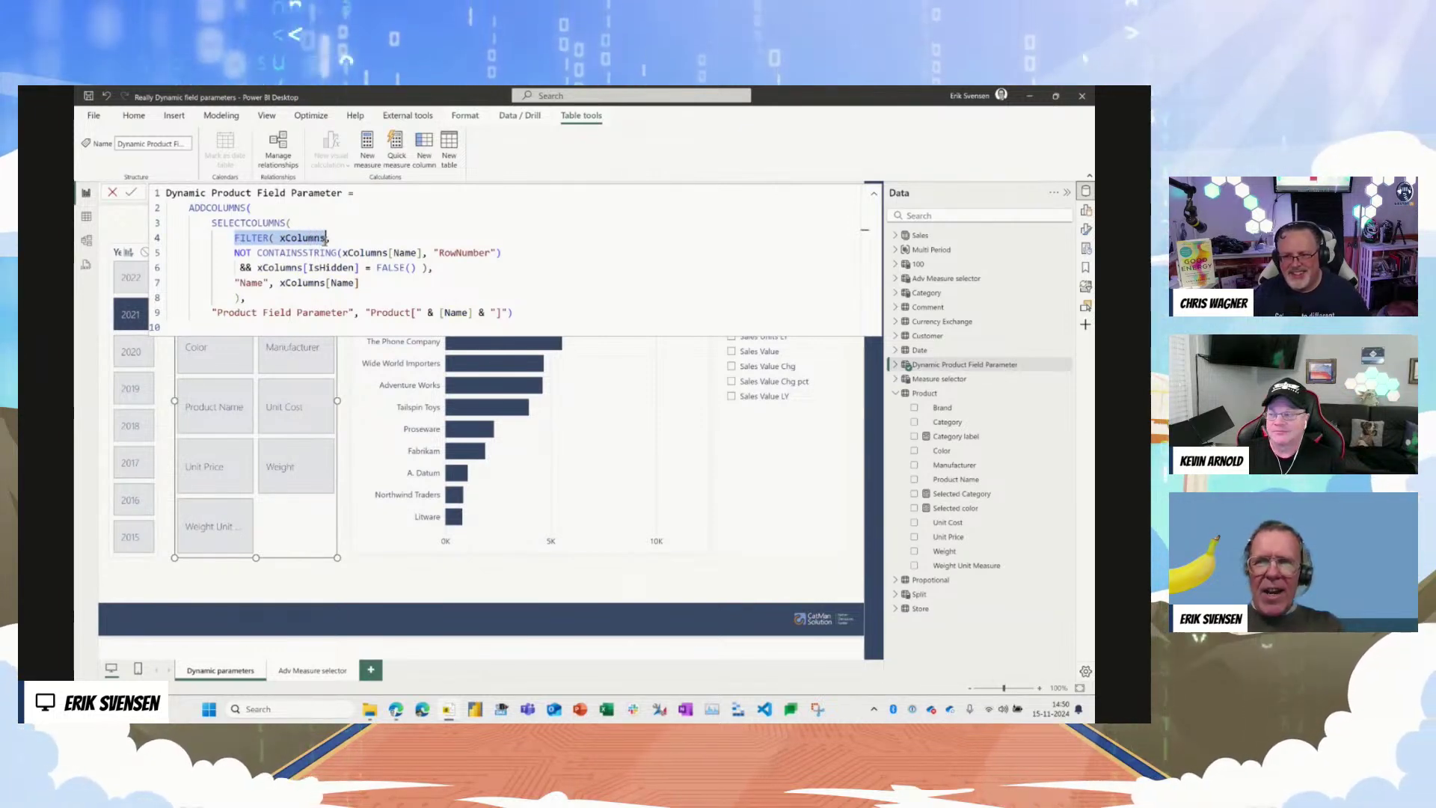
key(Escape)
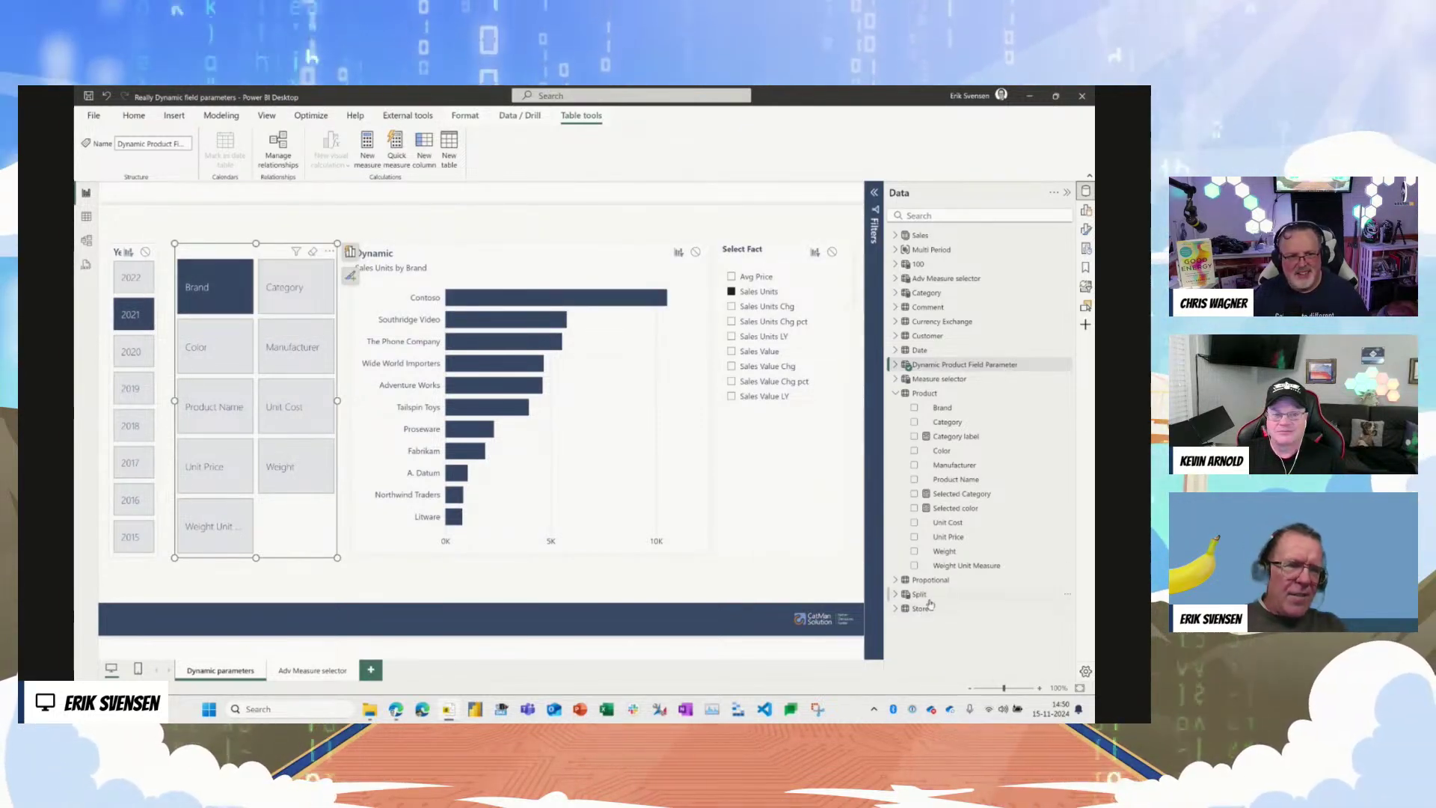
Step: Show the model's hidden items in the field list and open the DAX definition of the hidden xColumns table
click(1066, 236)
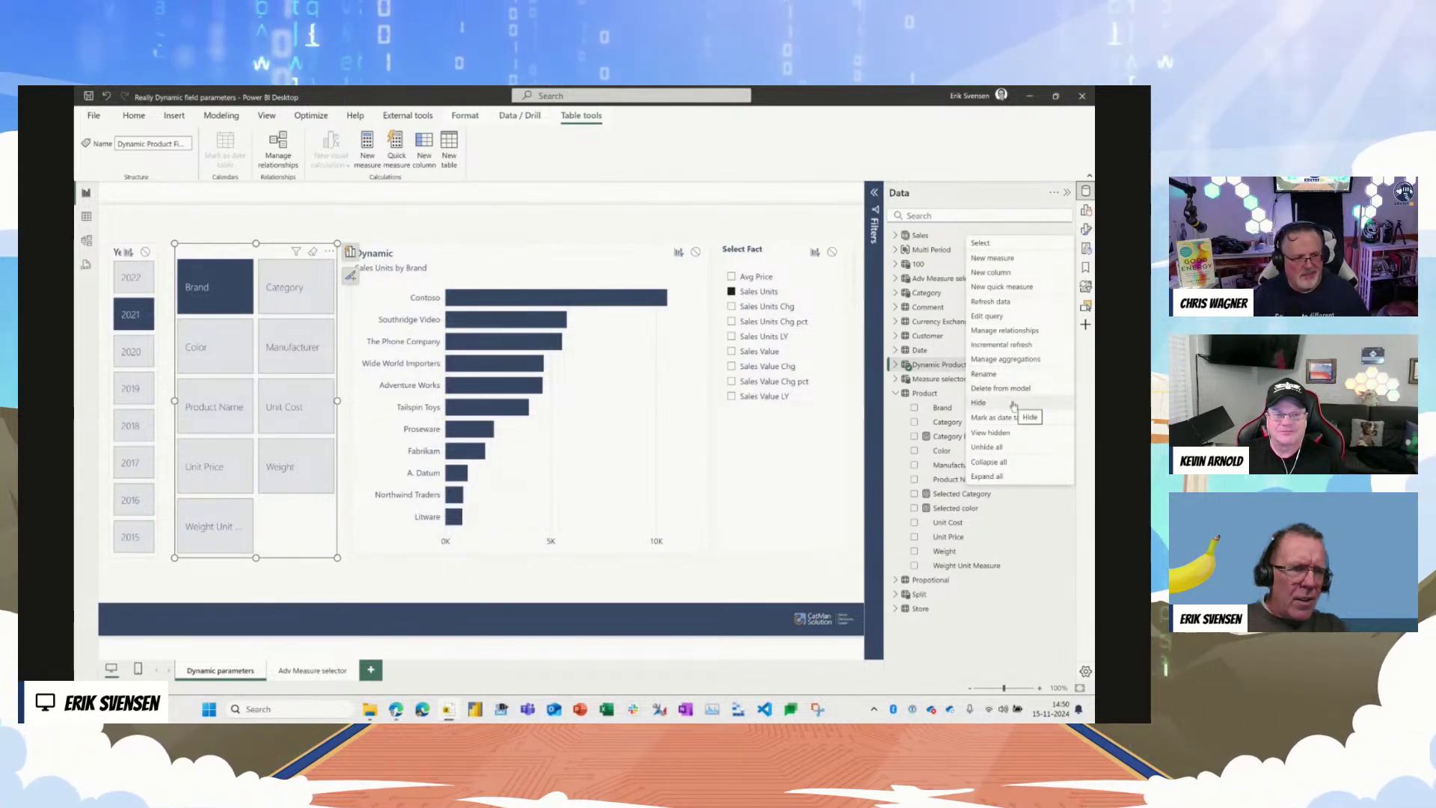
click(1000, 432)
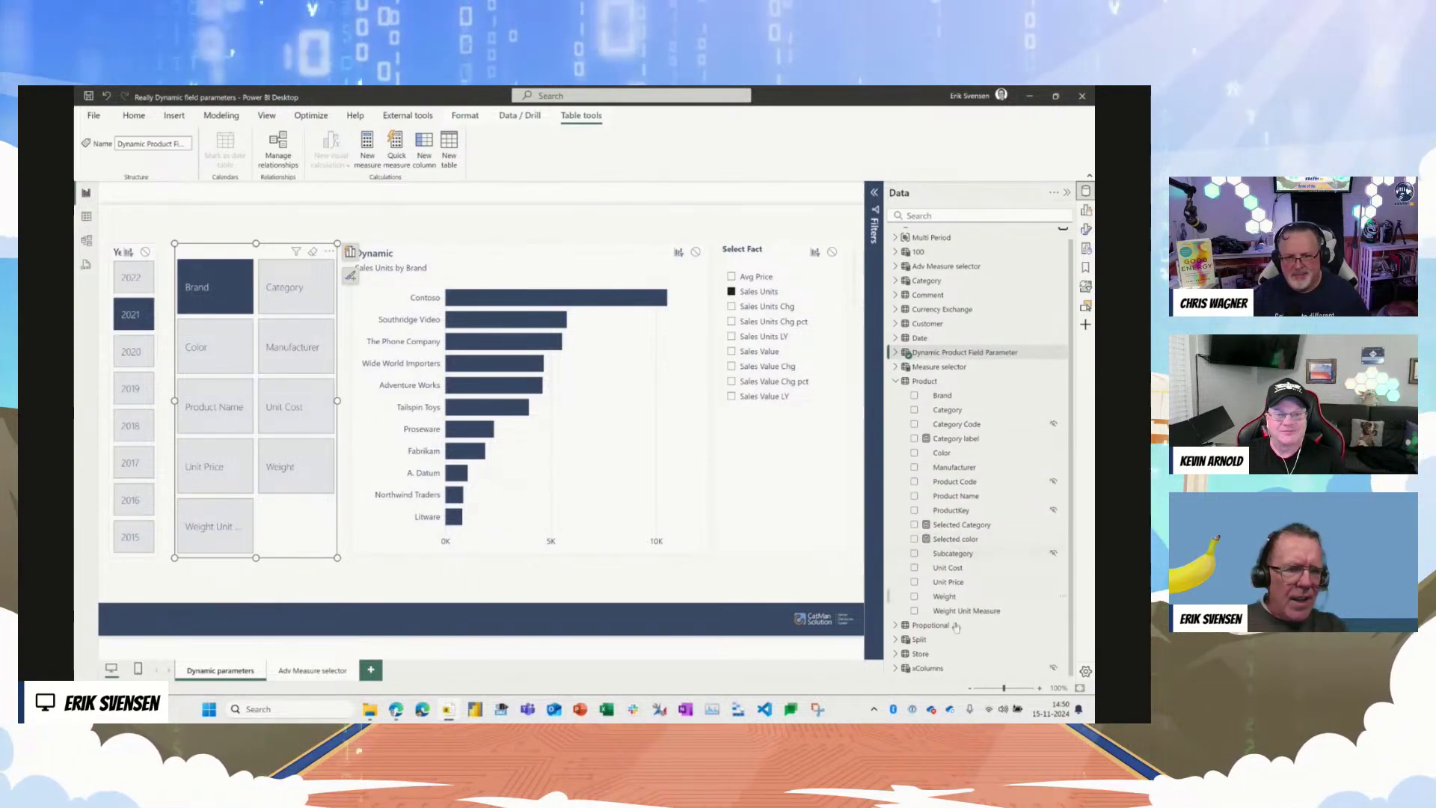
click(946, 669)
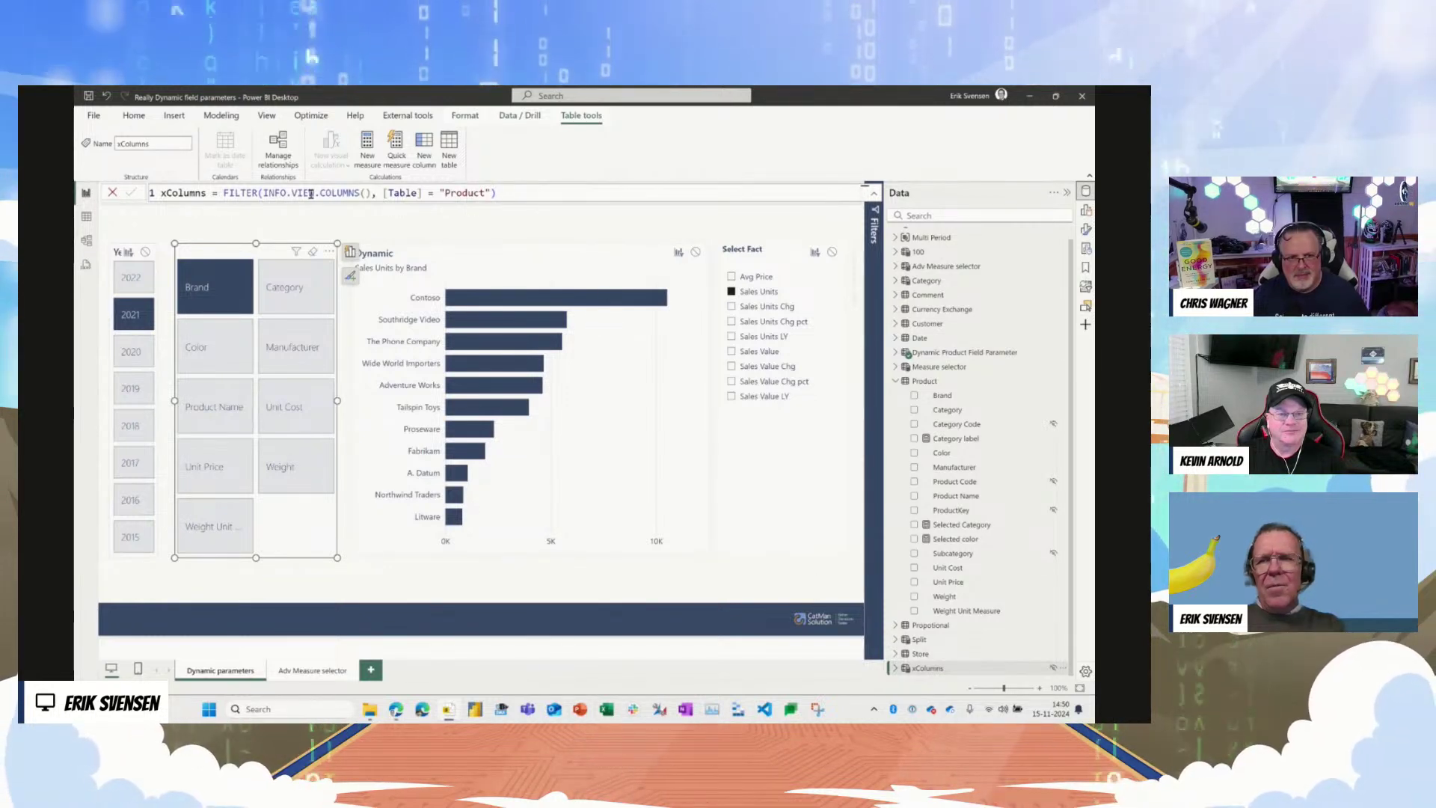
click(309, 195)
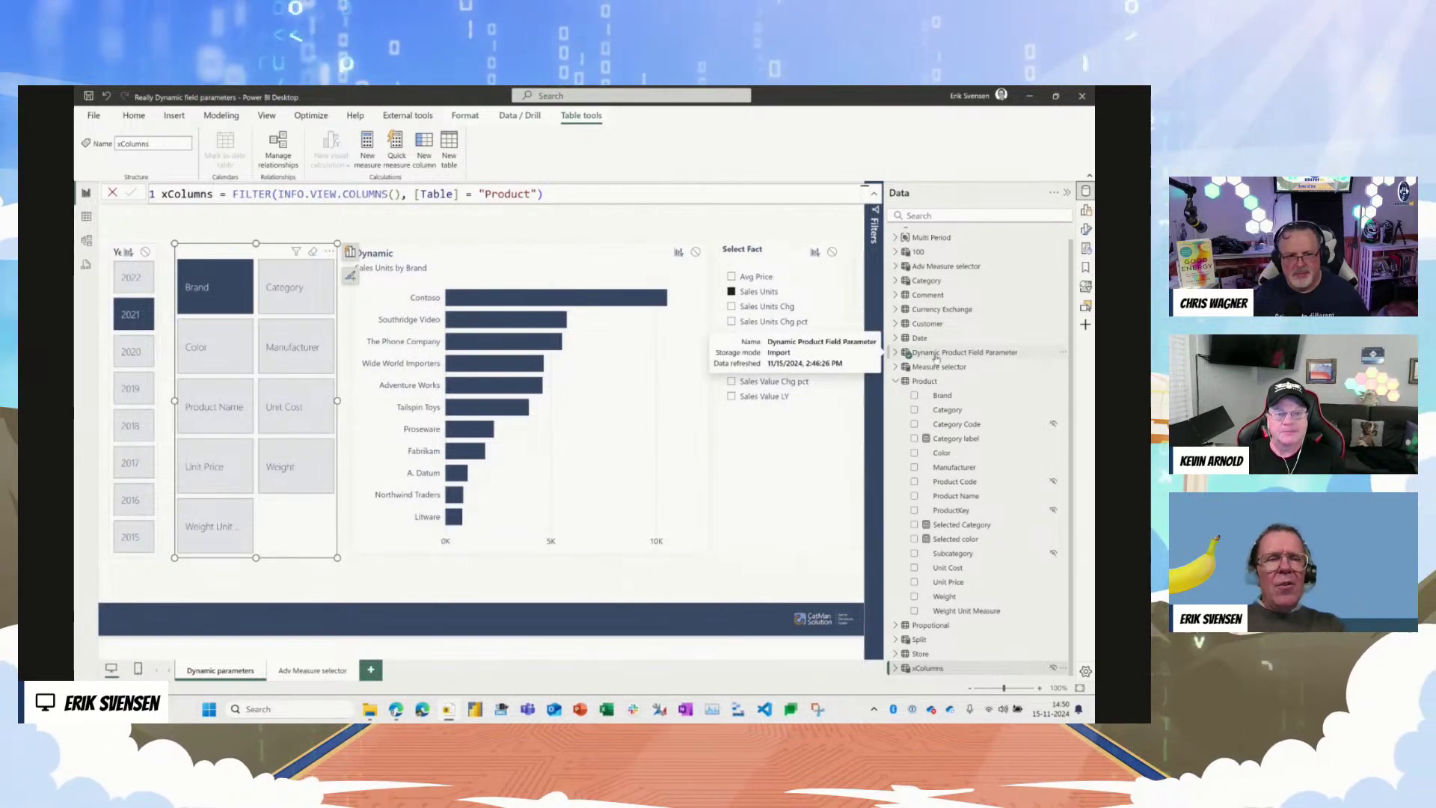
Step: Reopen the Dynamic Product Field Parameter definition and highlight in turn xColumns, the RowNumber and IsHidden conditions, the Name column and the Product field reference
click(938, 354)
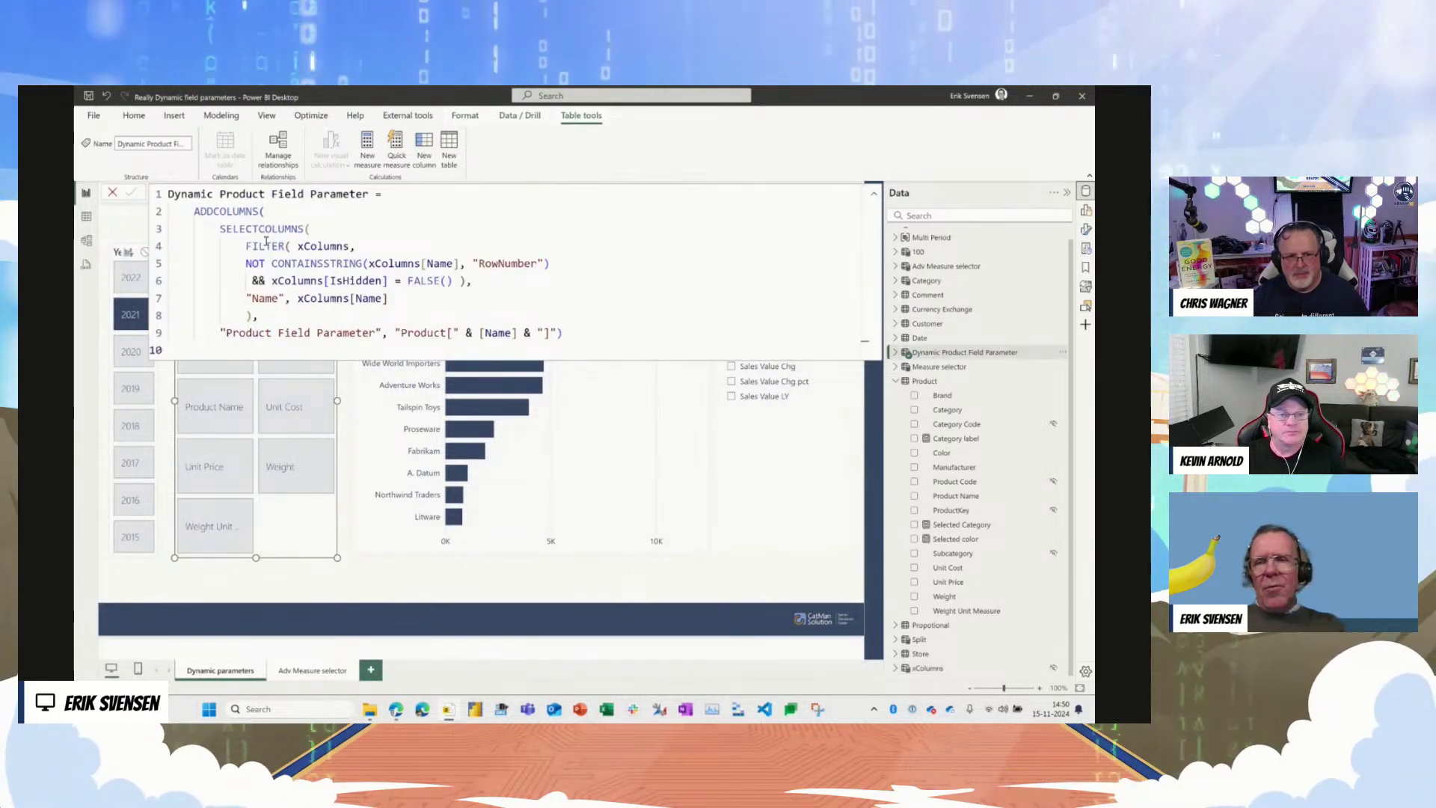
drag(300, 247, 346, 246)
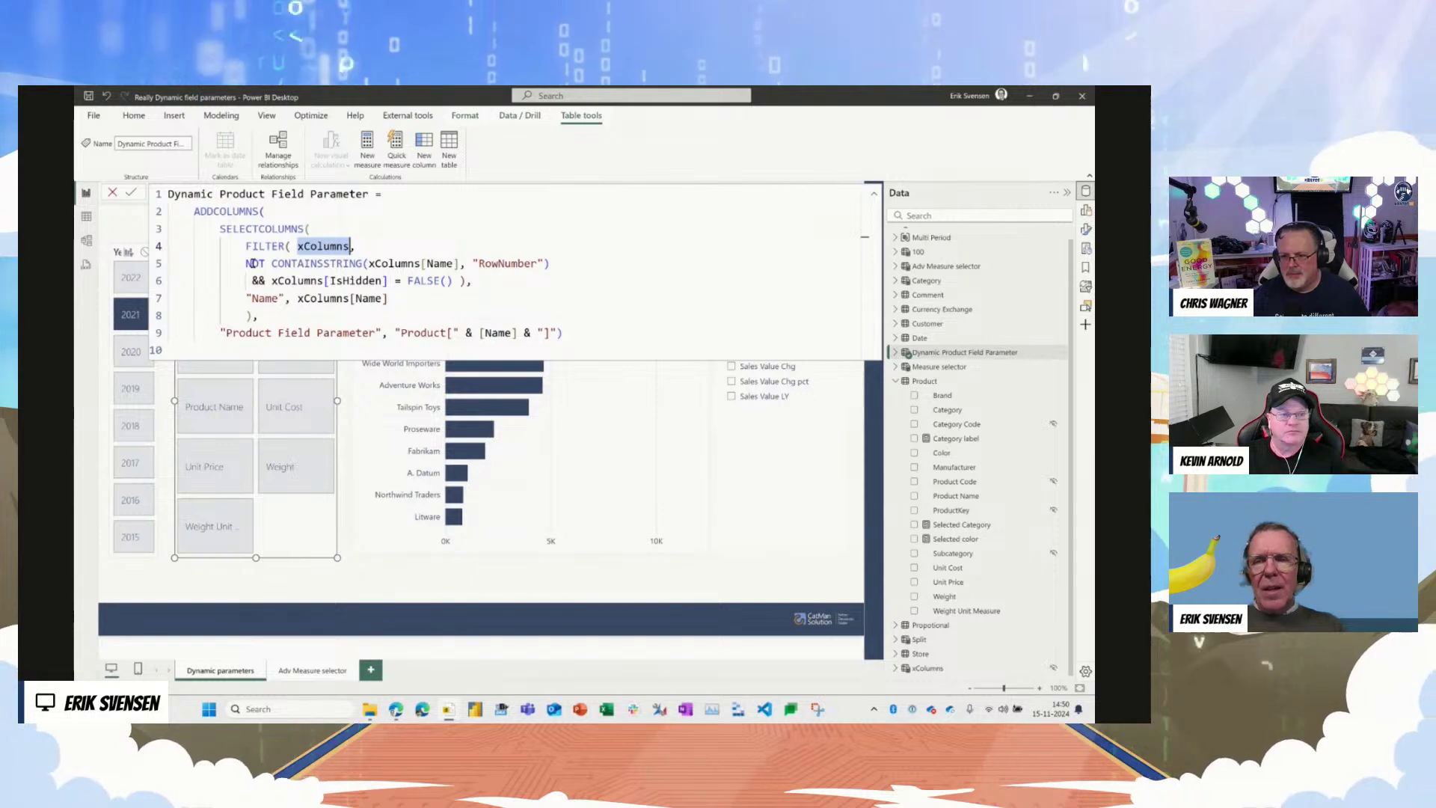
drag(246, 263, 549, 266)
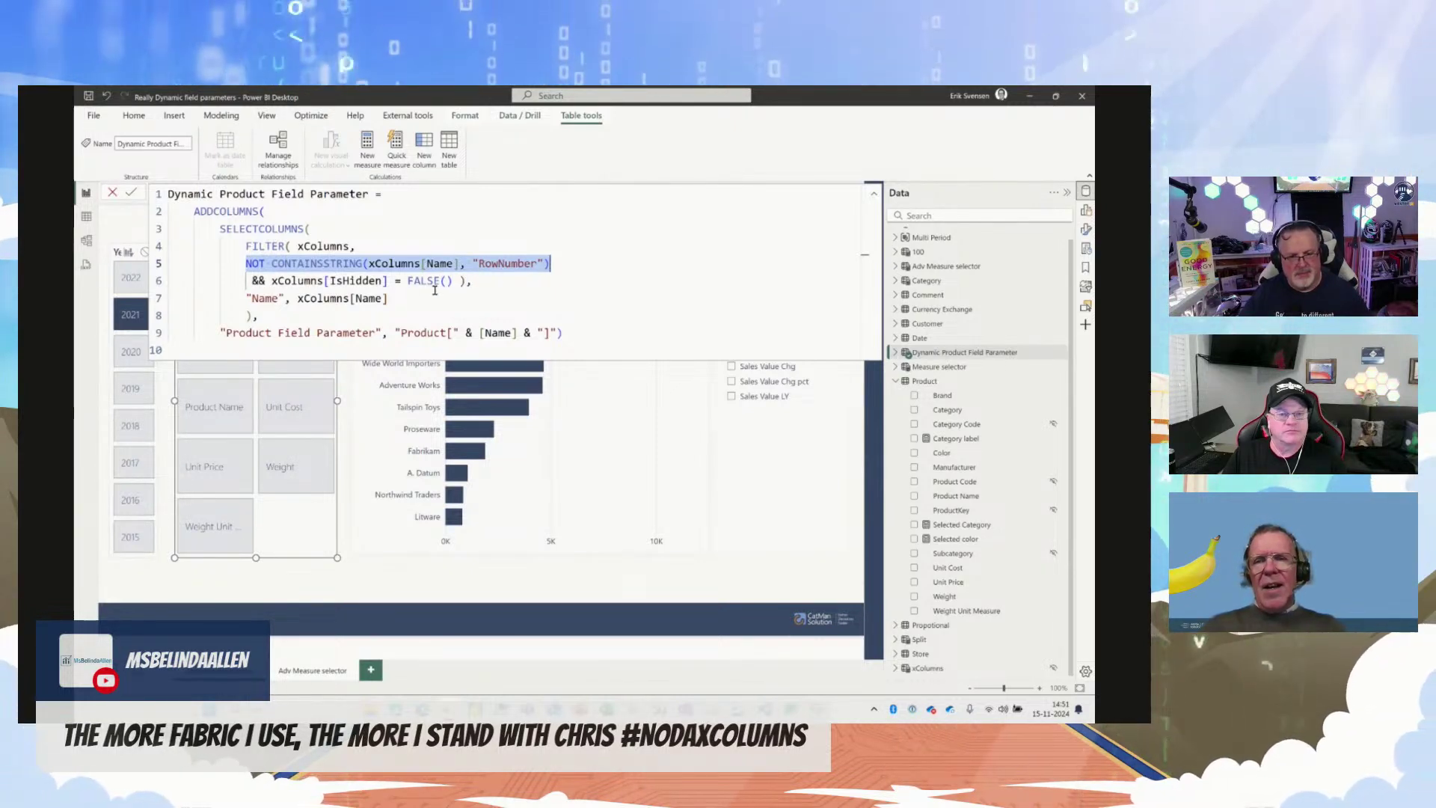
drag(452, 280, 252, 280)
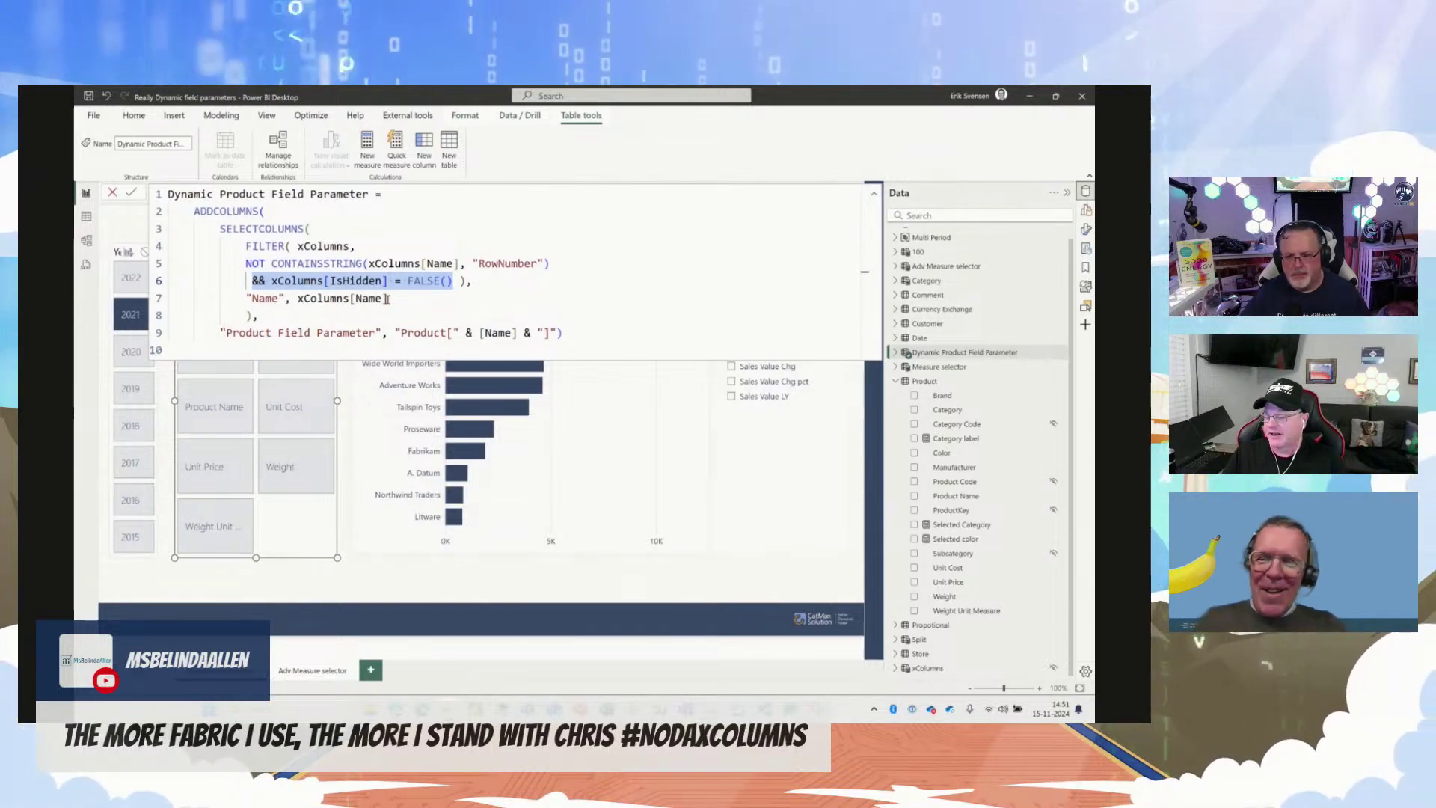
drag(397, 298, 284, 299)
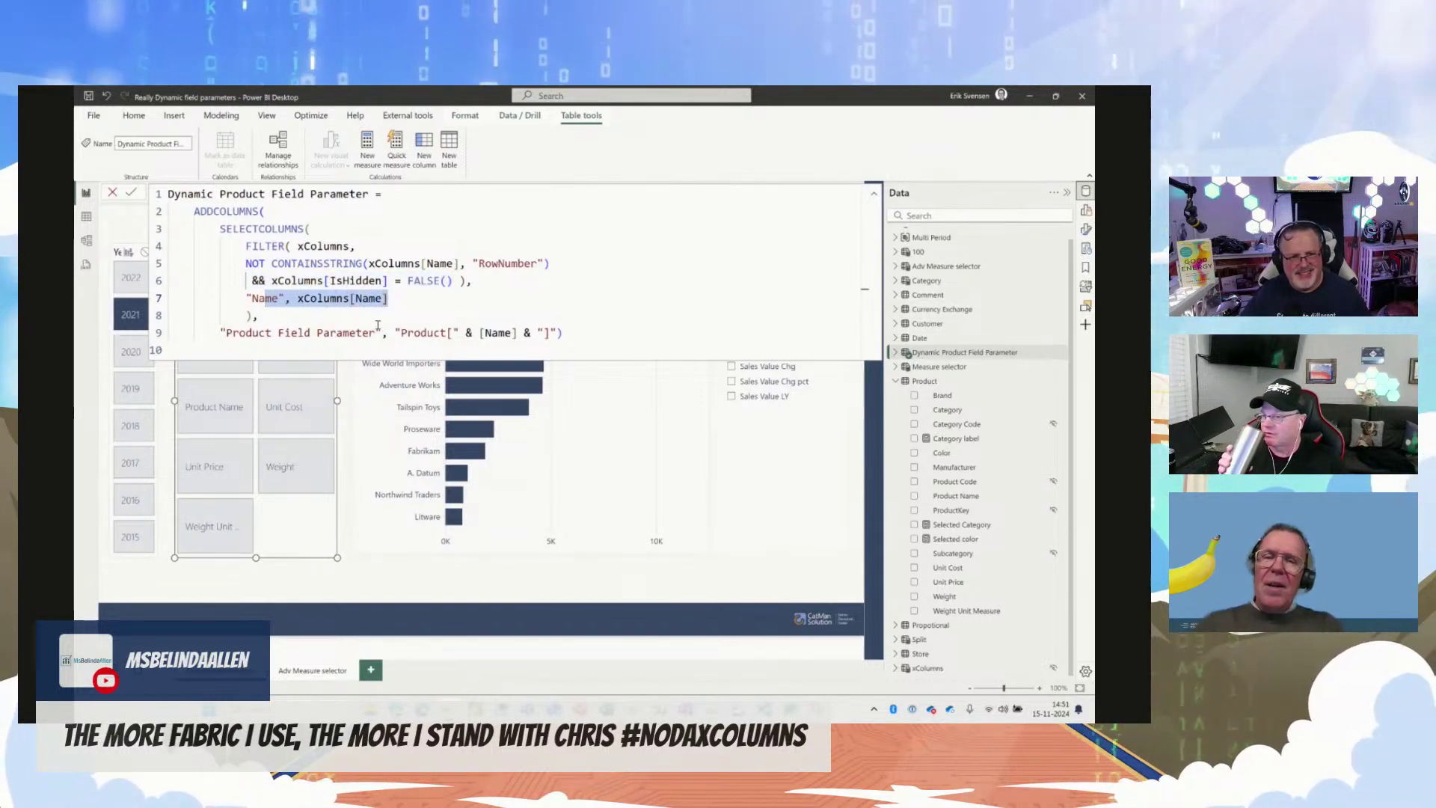
drag(221, 332, 495, 347)
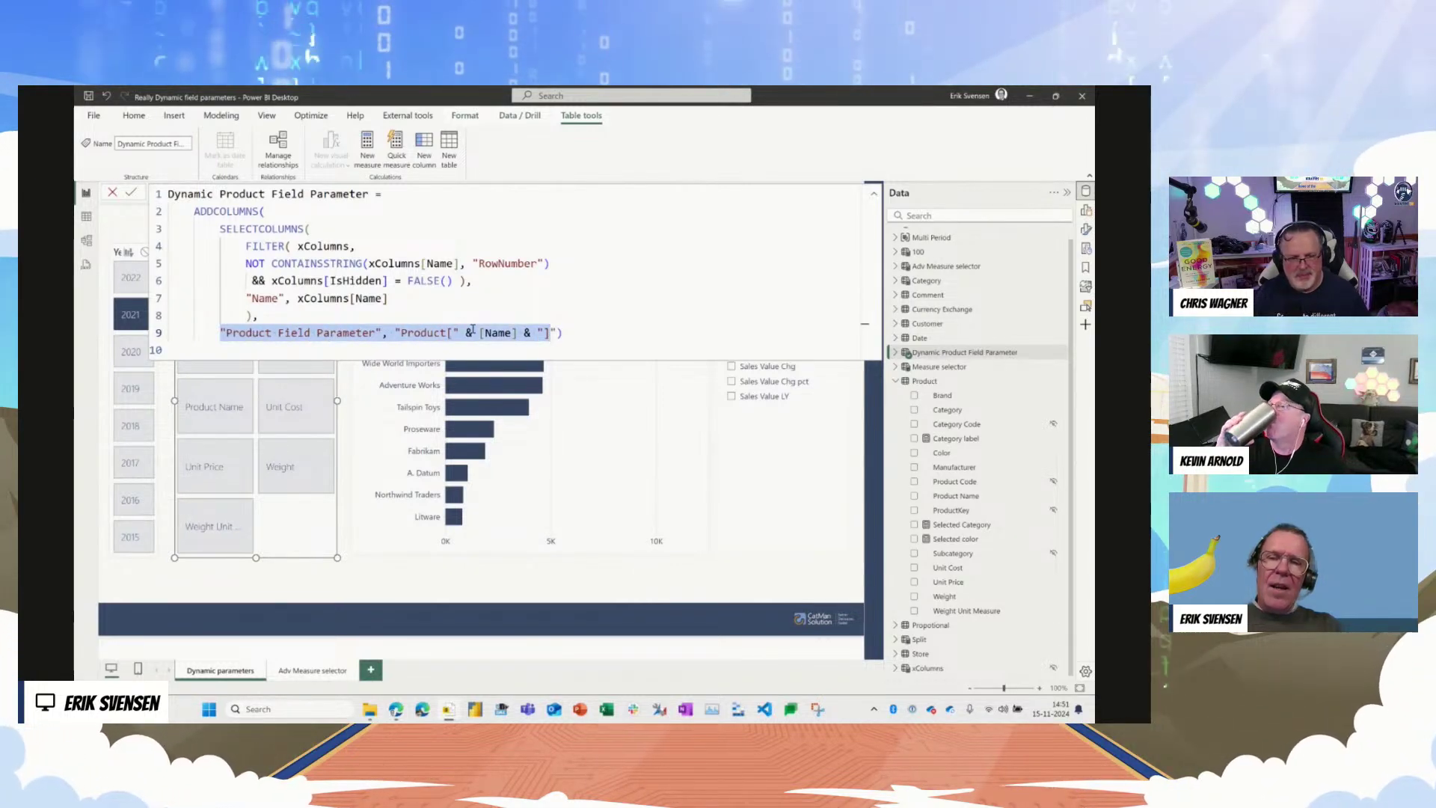
double_click(425, 333)
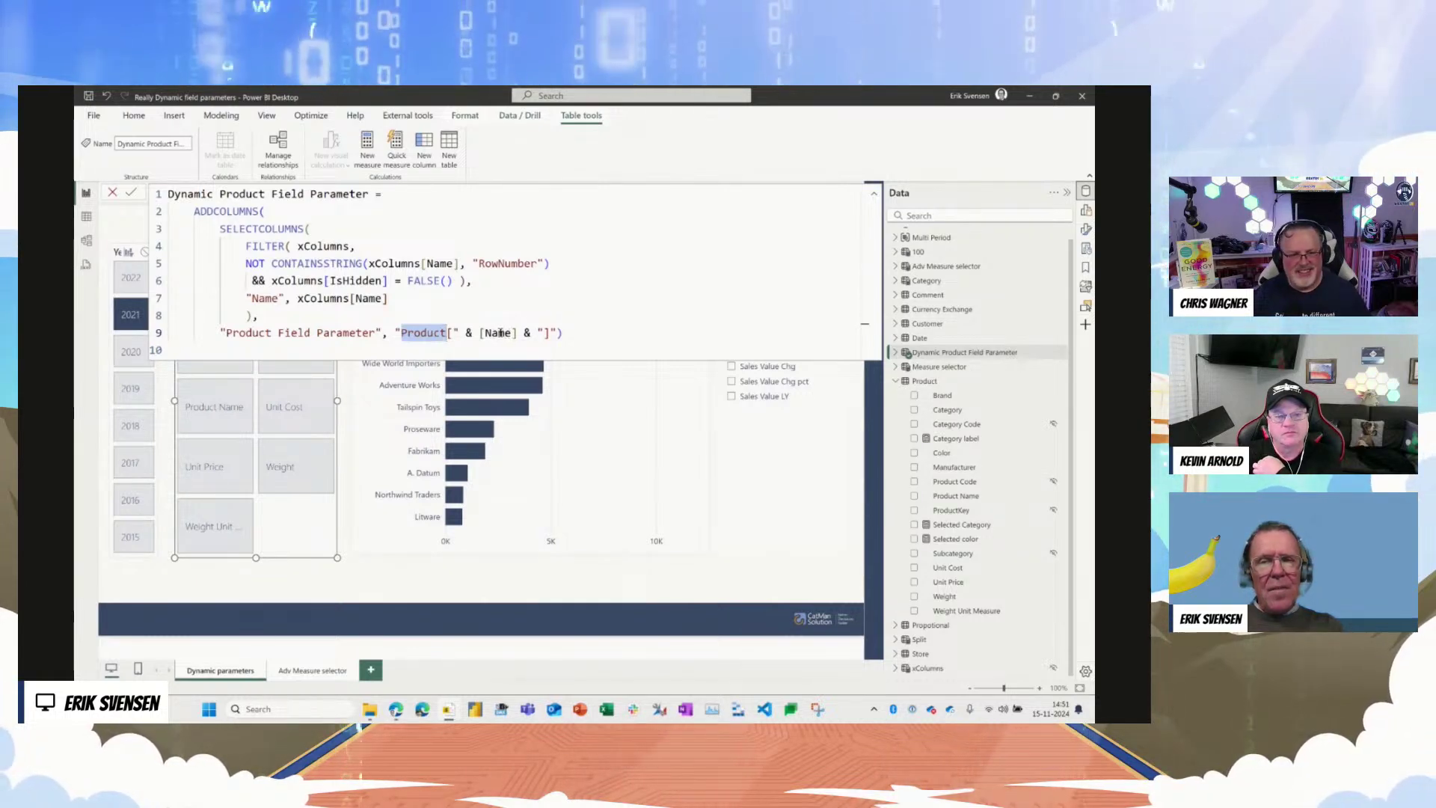
Step: Display the rows of the Dynamic Product Field Parameter table in table view and widen its Product Field Parameter column
click(93, 220)
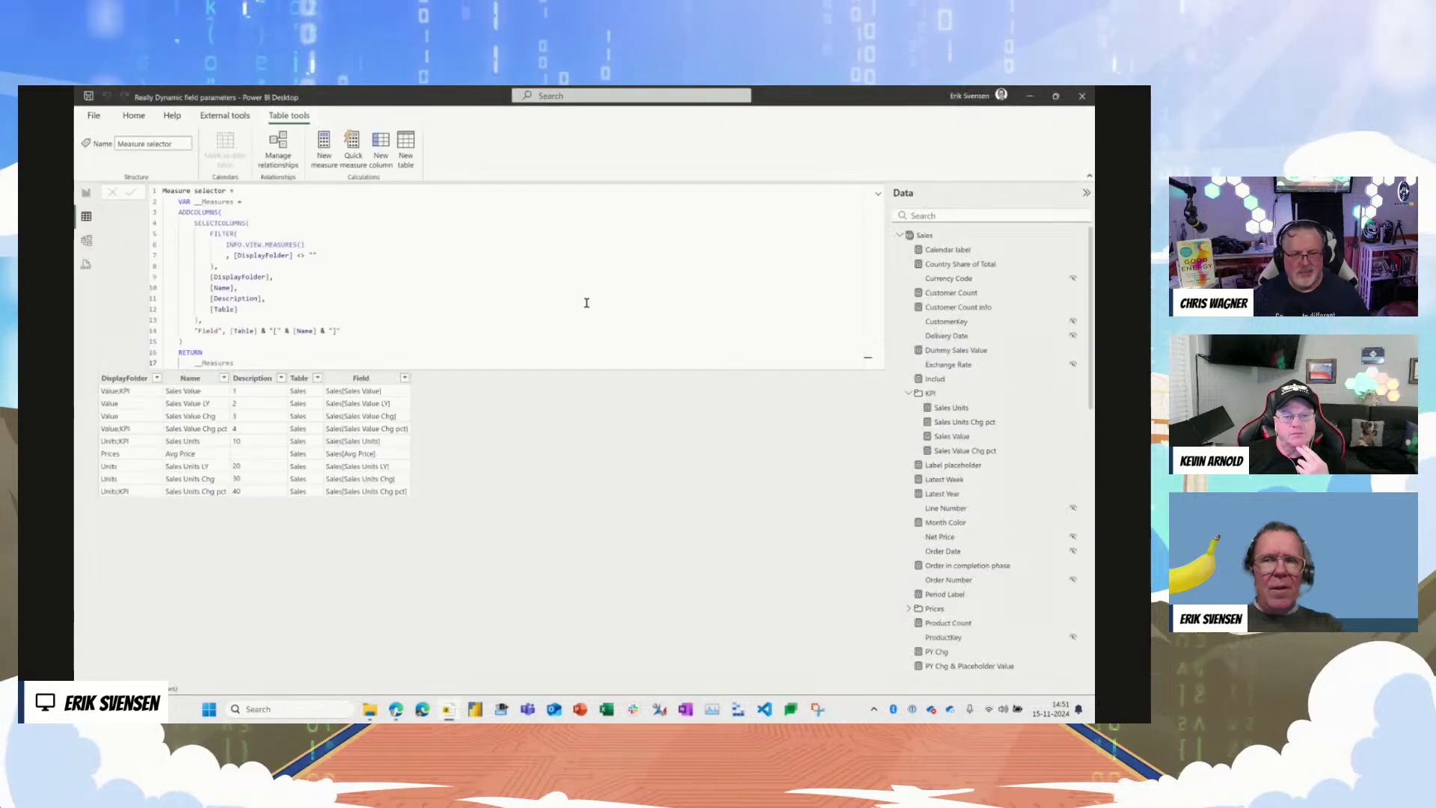
click(878, 196)
click(878, 198)
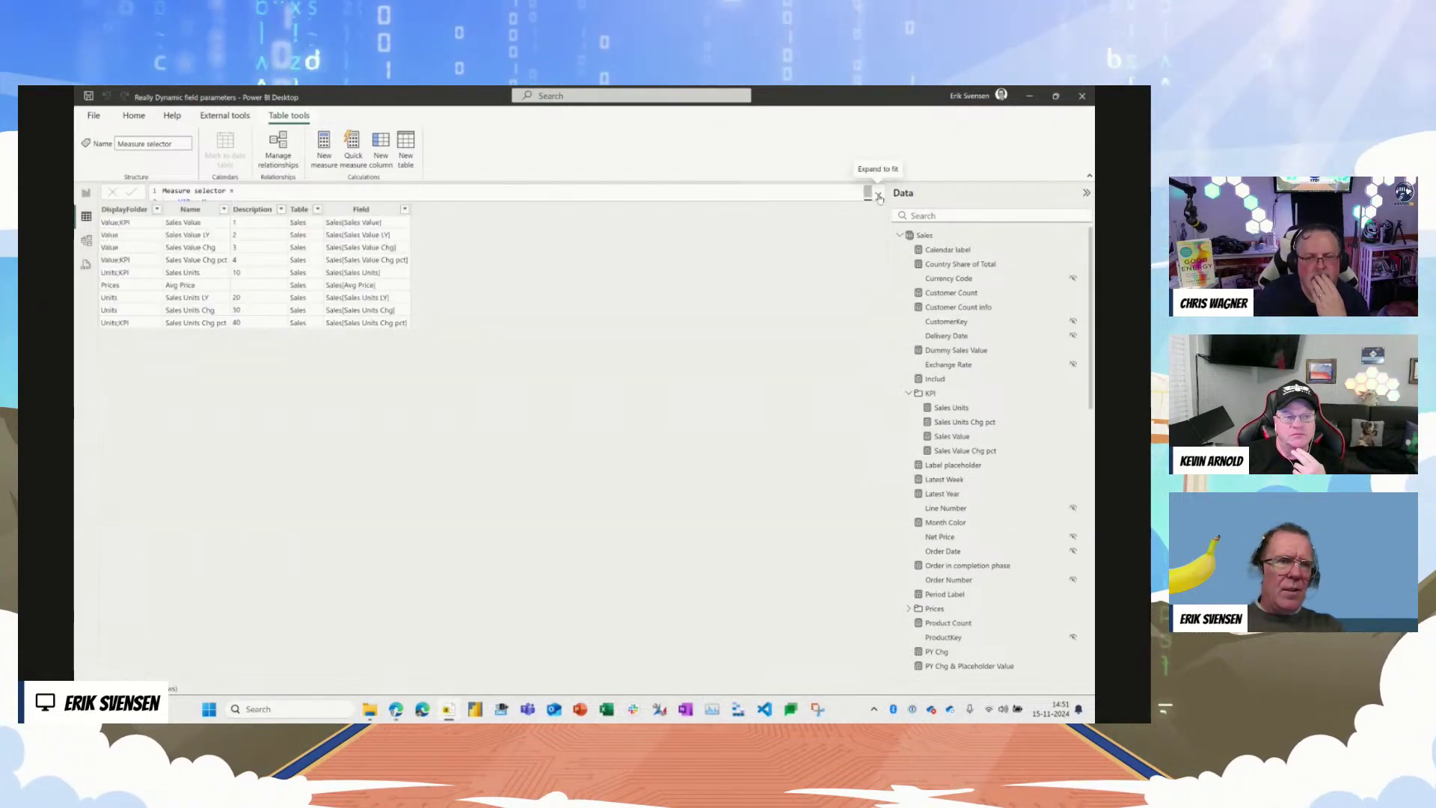
scroll(945, 434, down, 10)
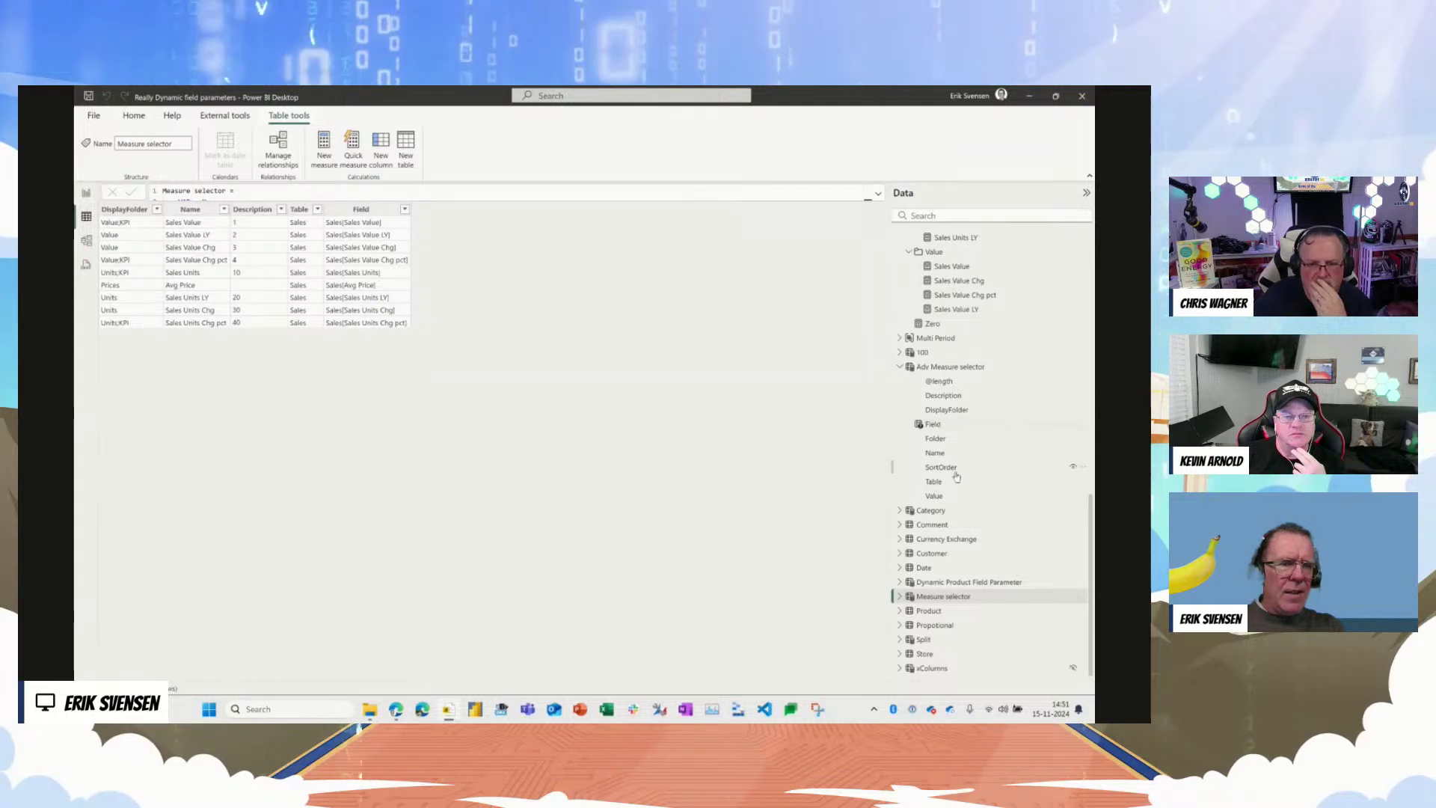
click(964, 583)
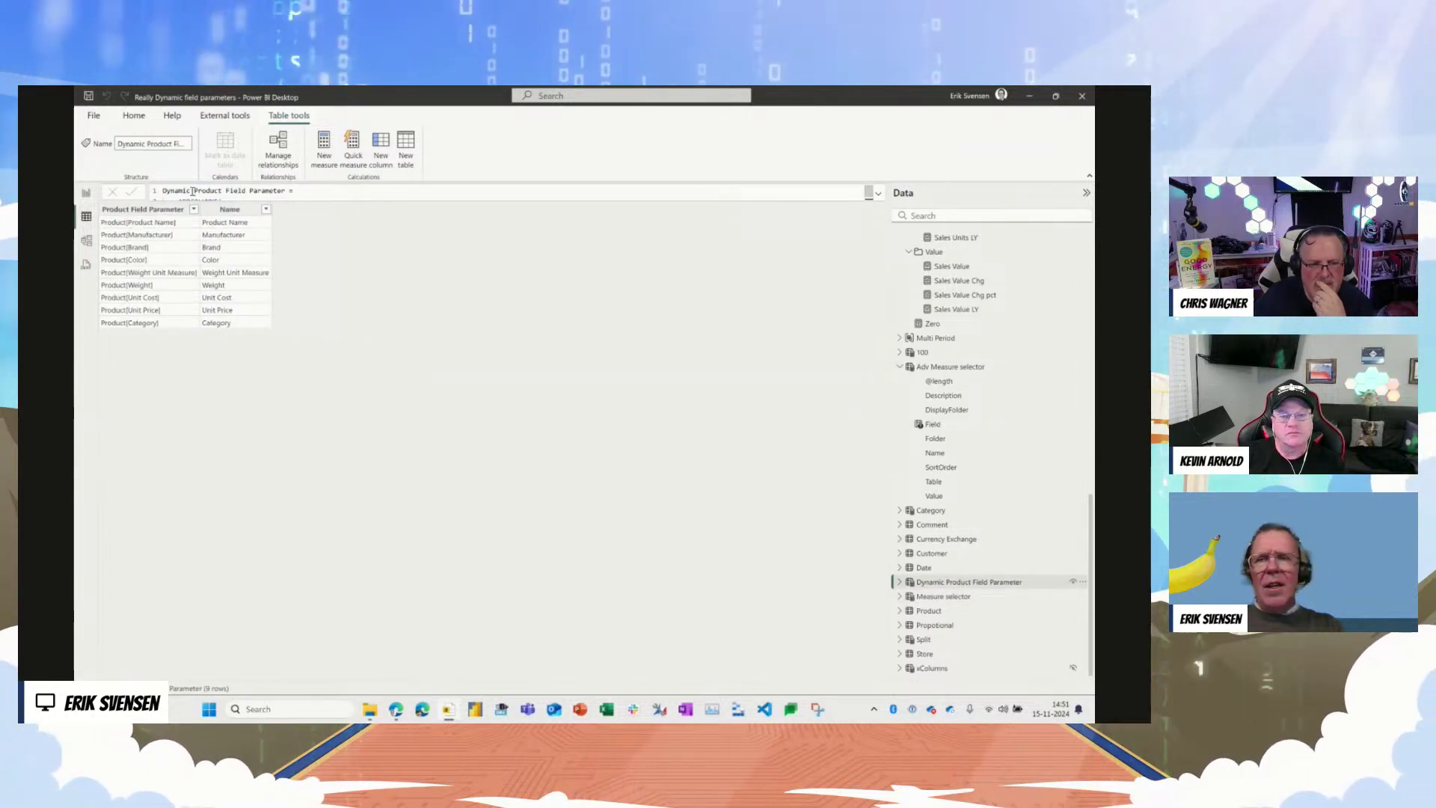
drag(198, 209, 247, 209)
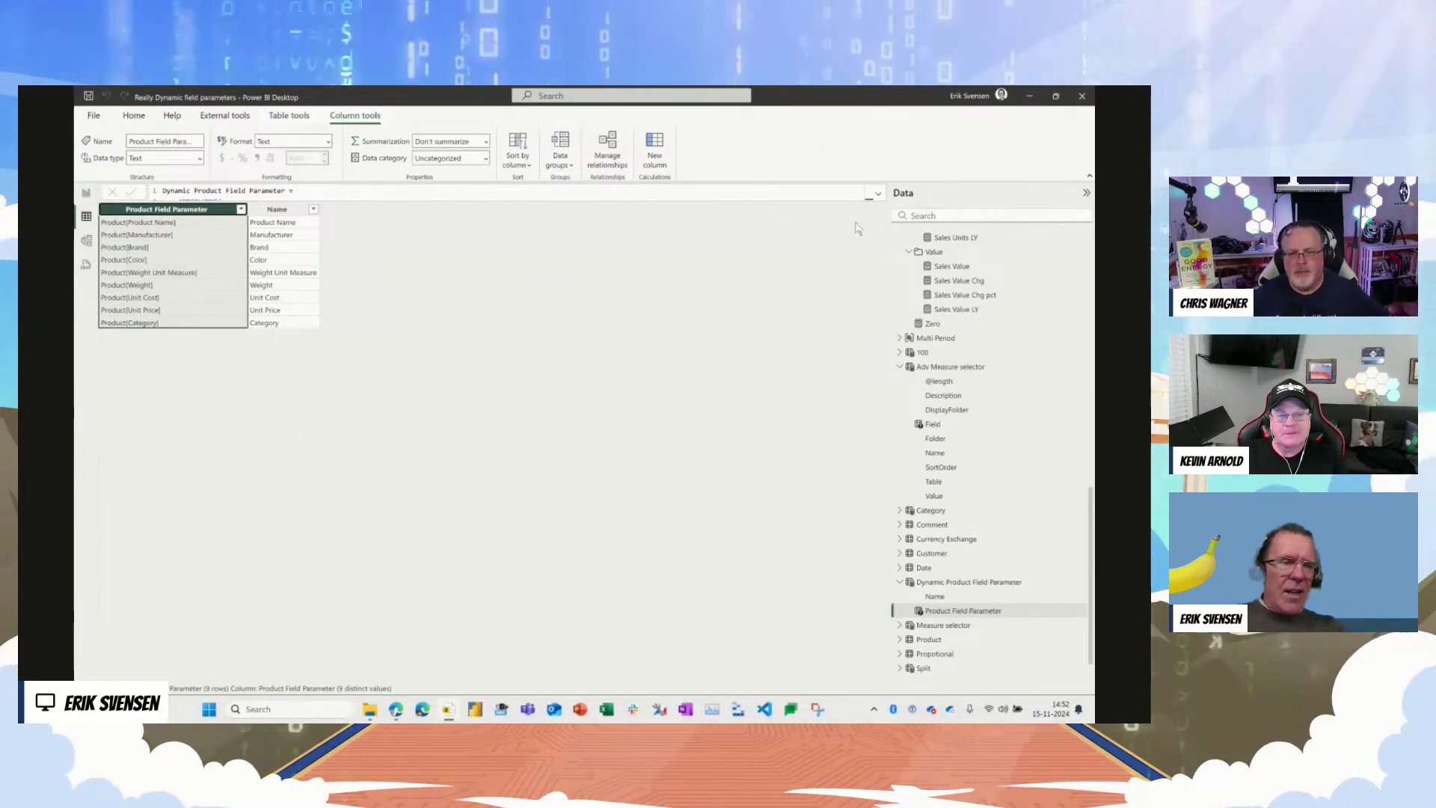
Step: Rename the Brand column of the Product table to Brand Name
scroll(964, 595, down, 1)
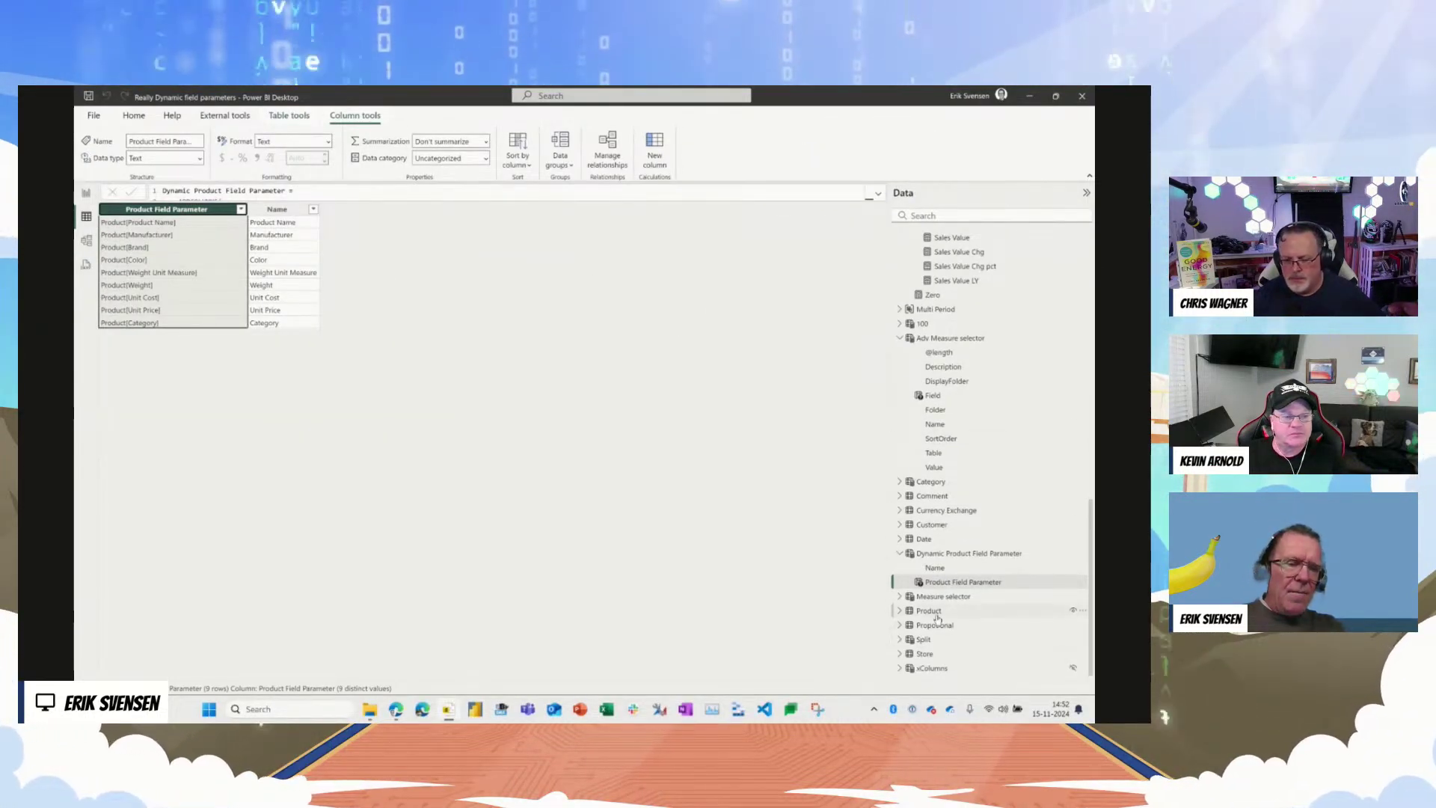
click(935, 612)
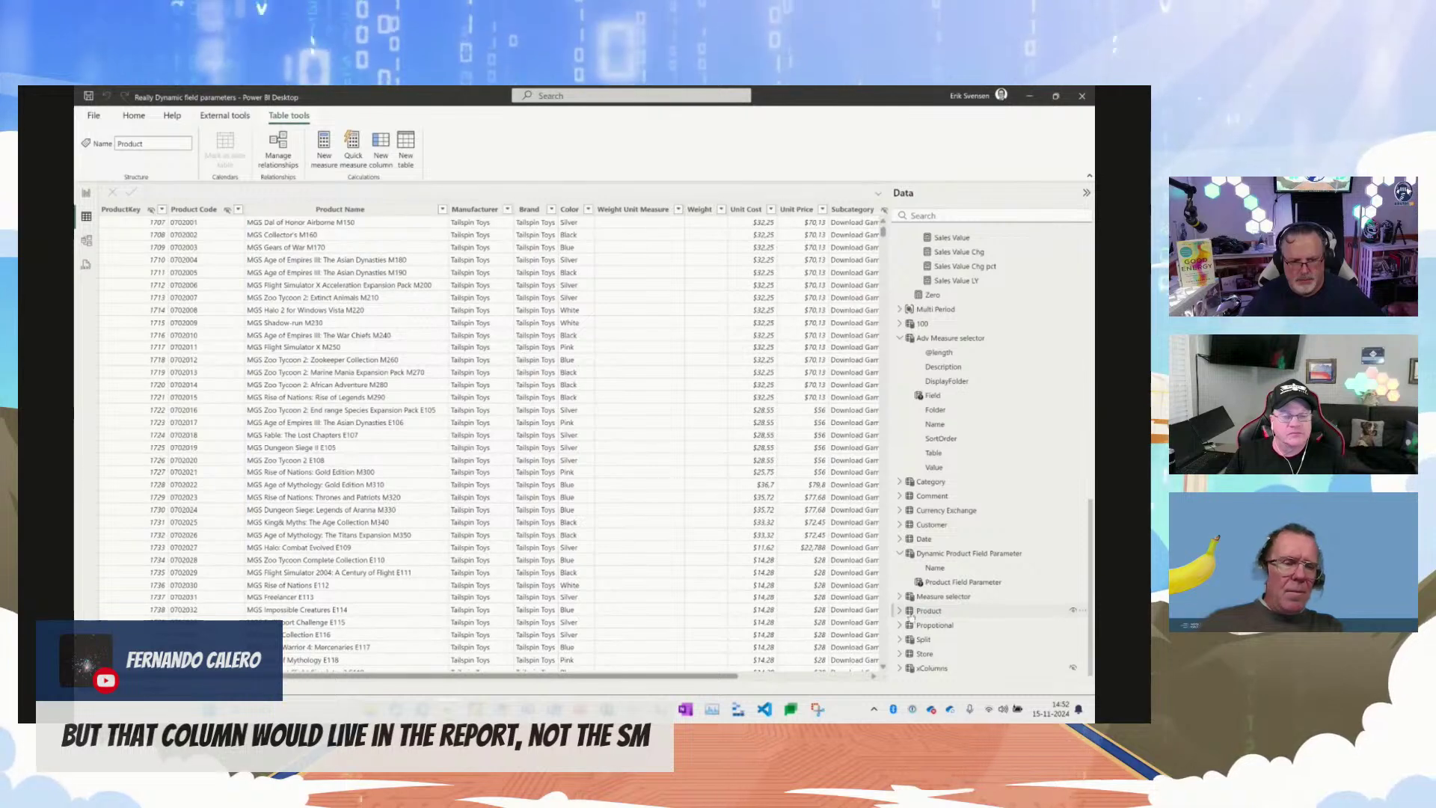
click(900, 611)
scroll(961, 449, down, 3)
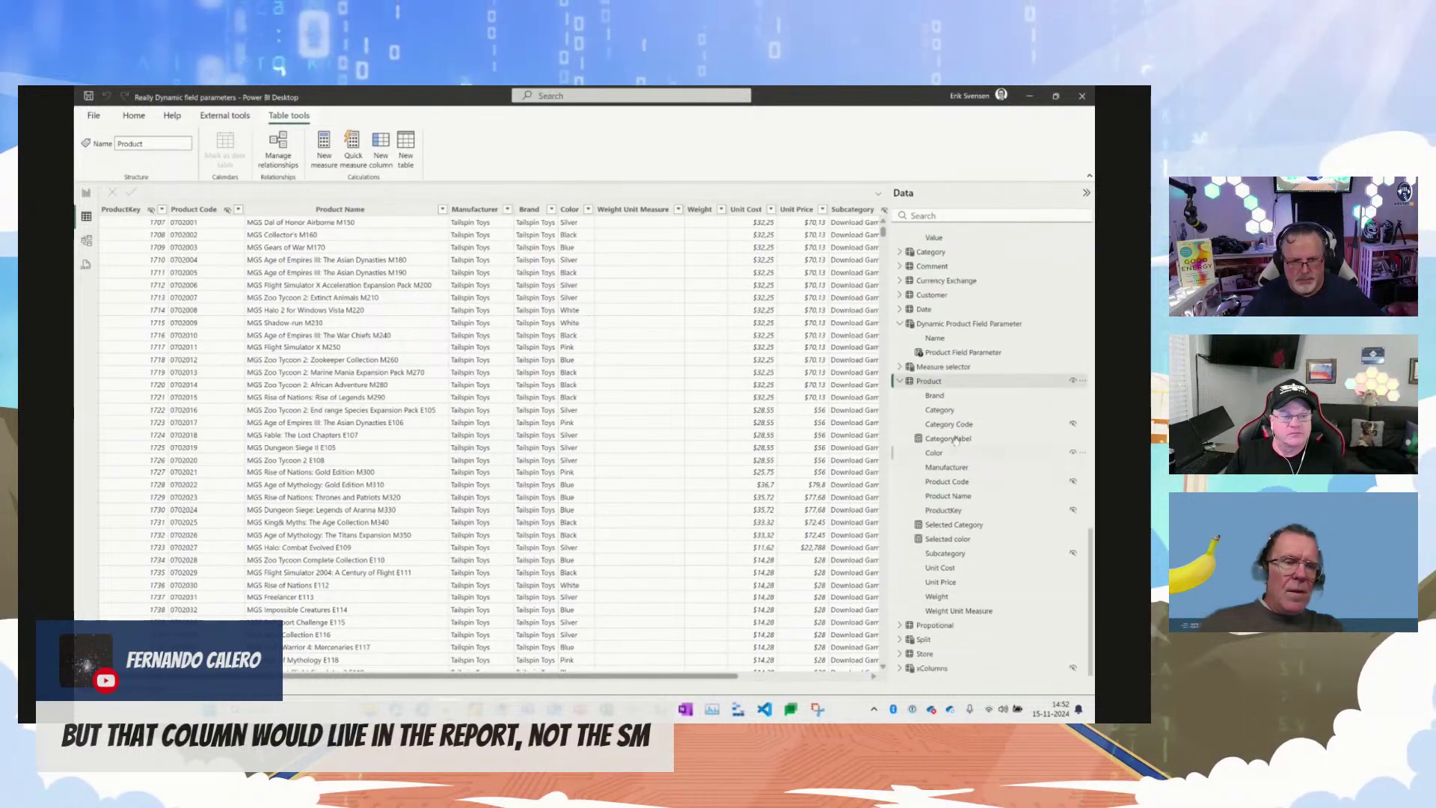
double_click(960, 394)
click(961, 395)
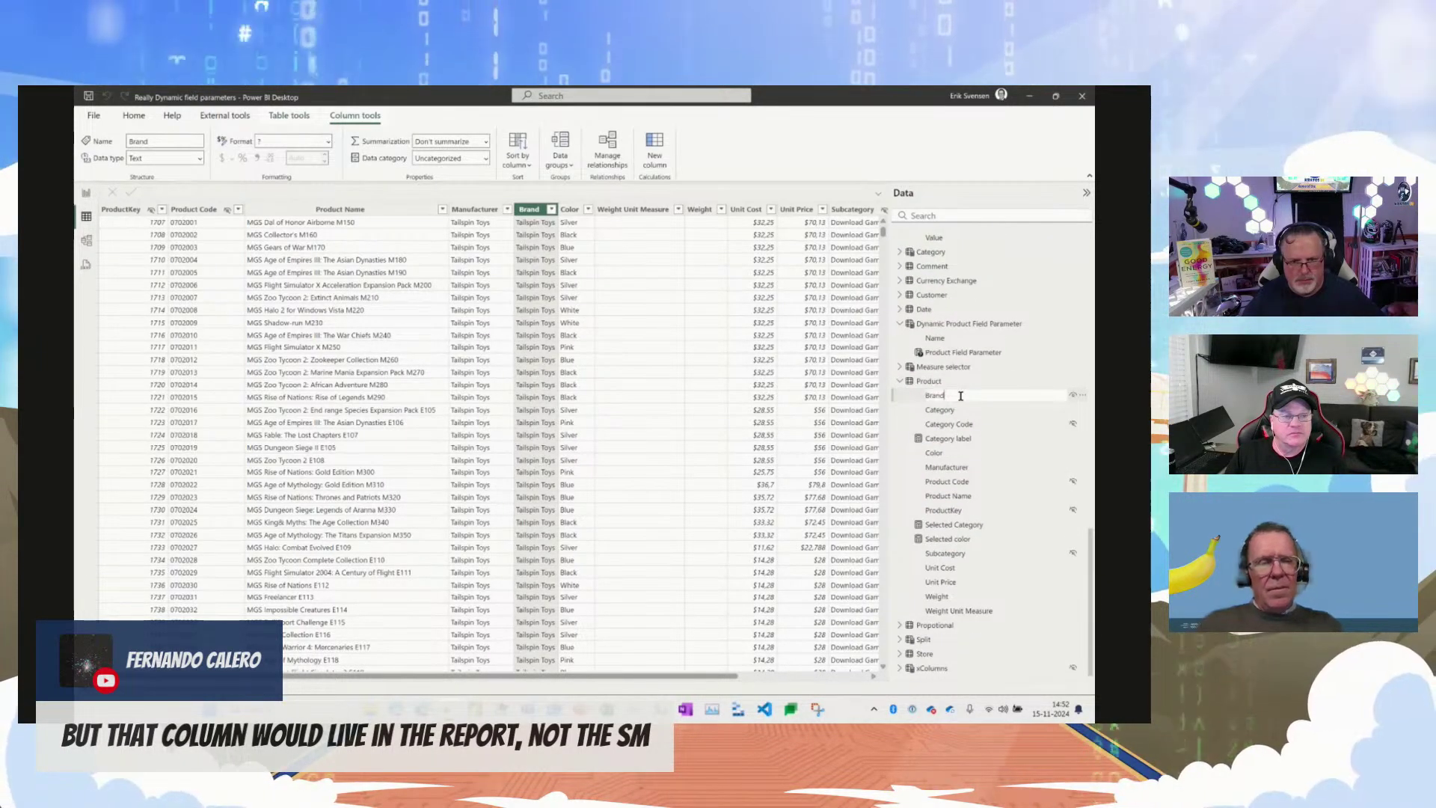
text(Name)
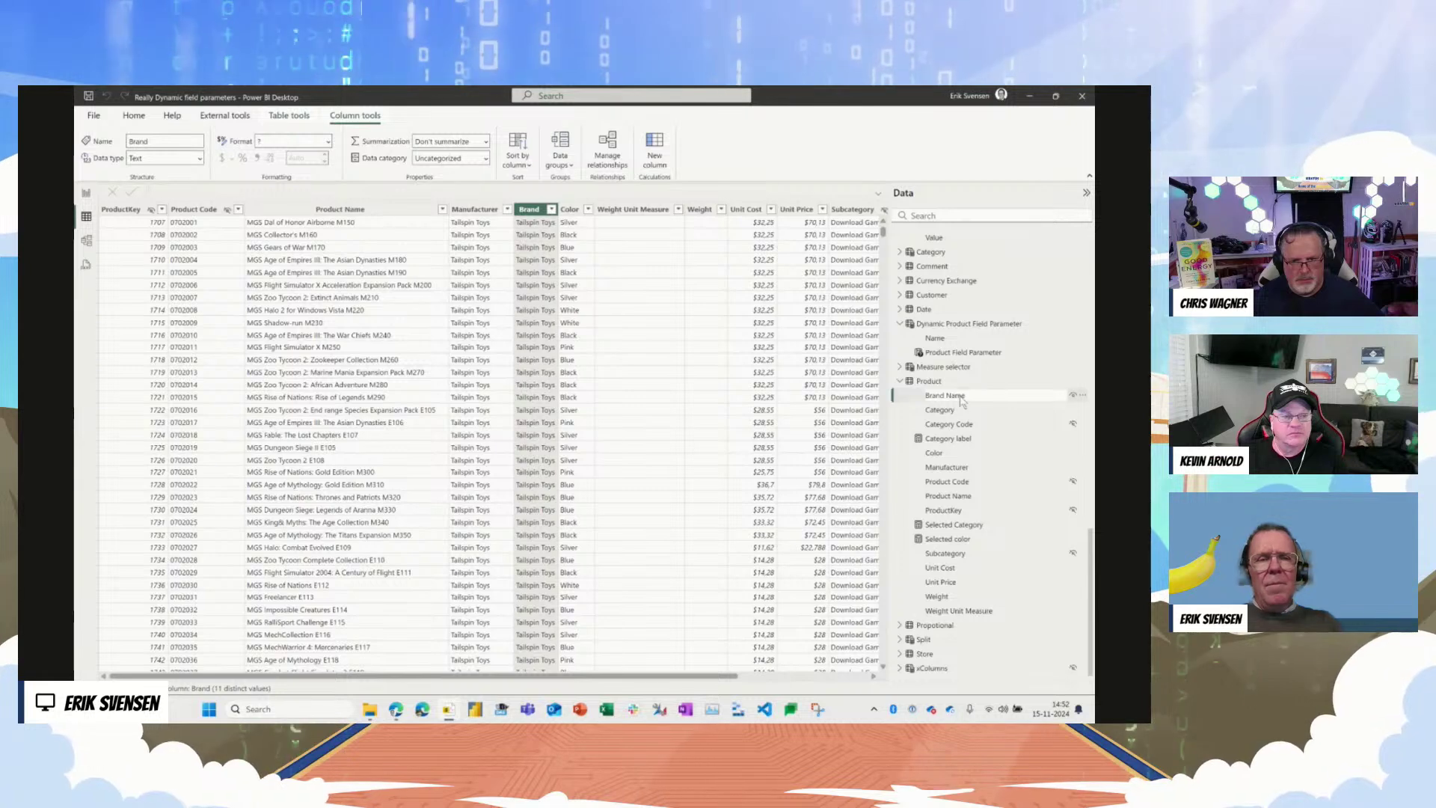
Step: Check the Dynamic Product Field Parameter table's Product Field Parameter column for the renamed brand field, and return to the report view
click(954, 327)
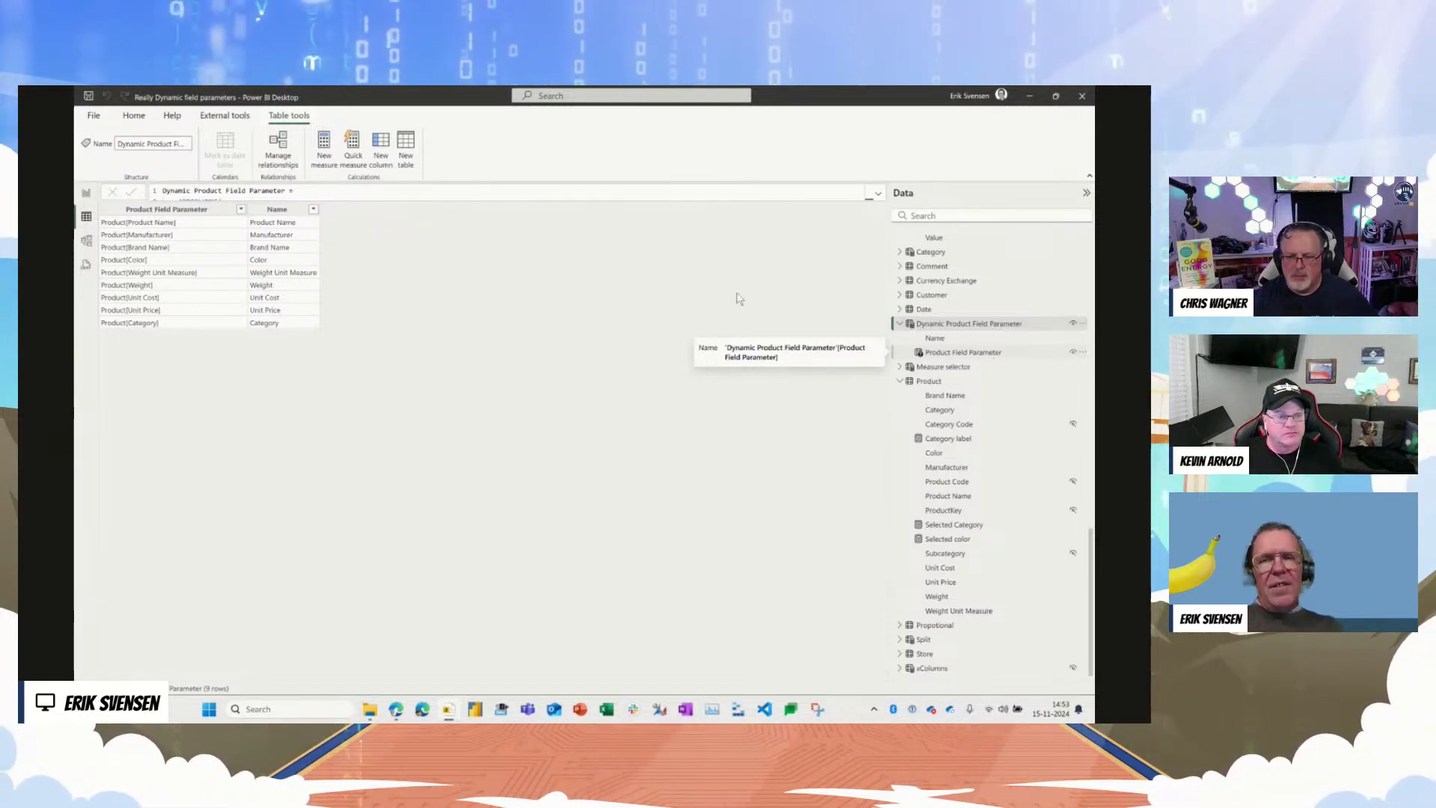
click(173, 210)
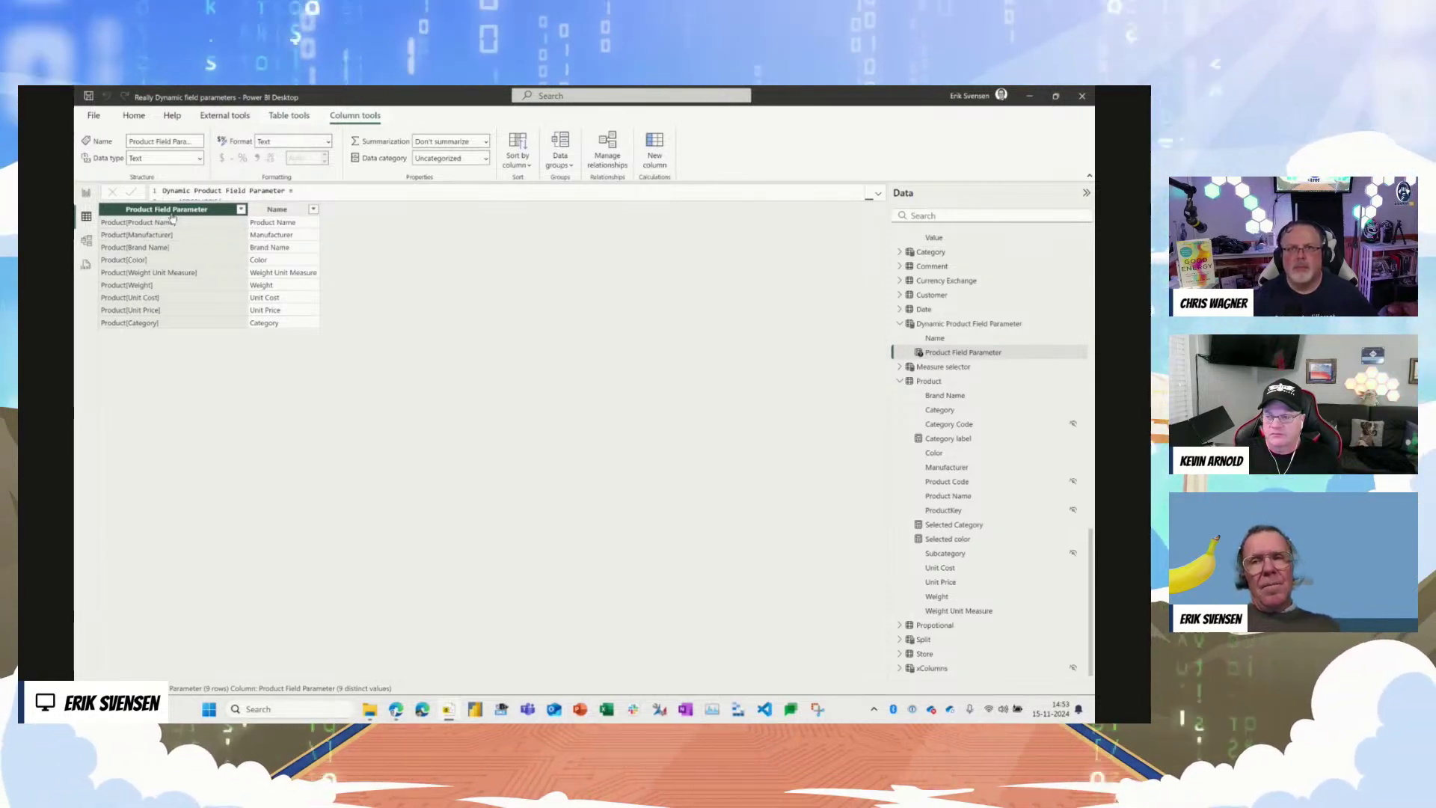
click(86, 193)
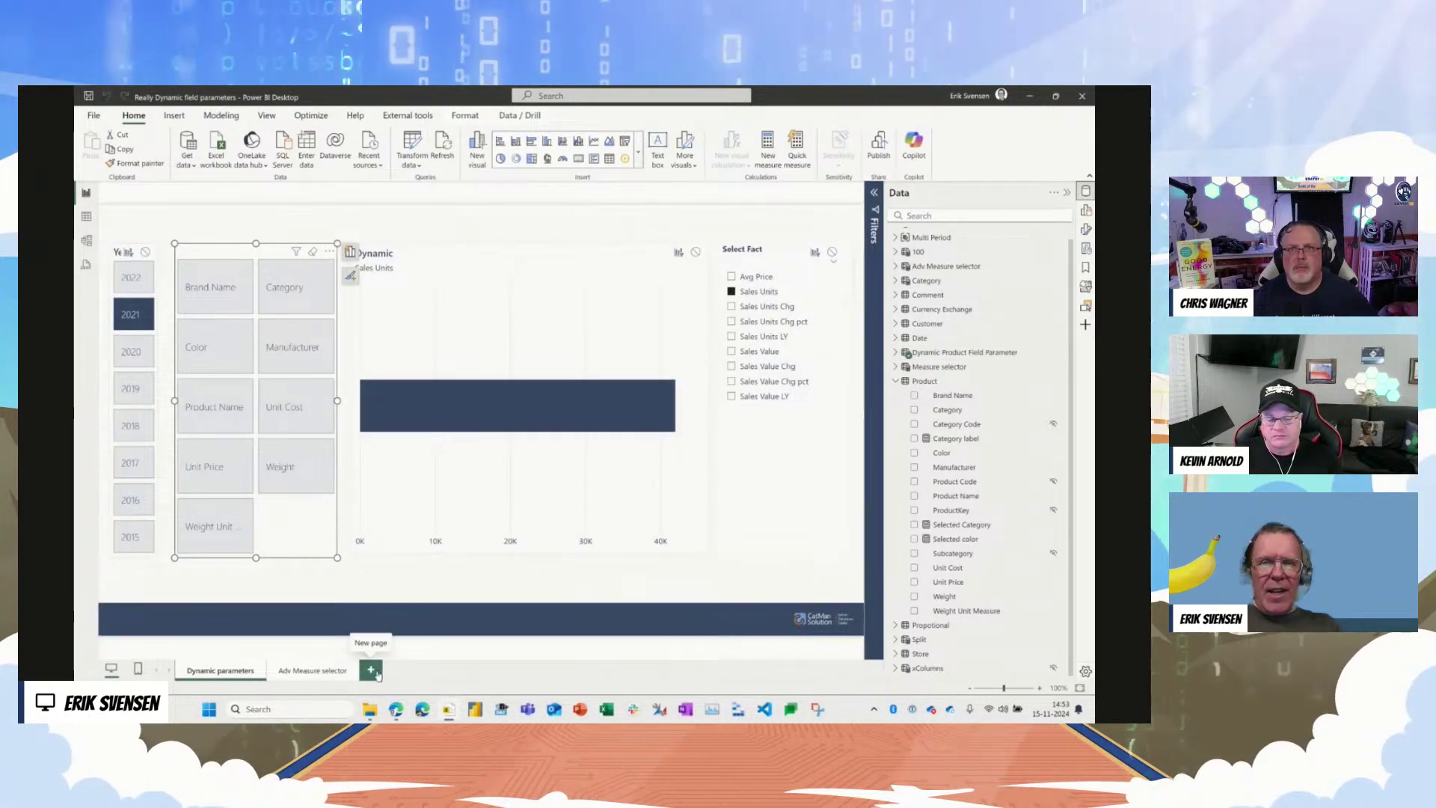
Step: On a new report page, place the Product Field Parameter as an enlarged visual and convert it into a slicer
click(914, 358)
drag(971, 381, 367, 333)
drag(452, 411, 740, 512)
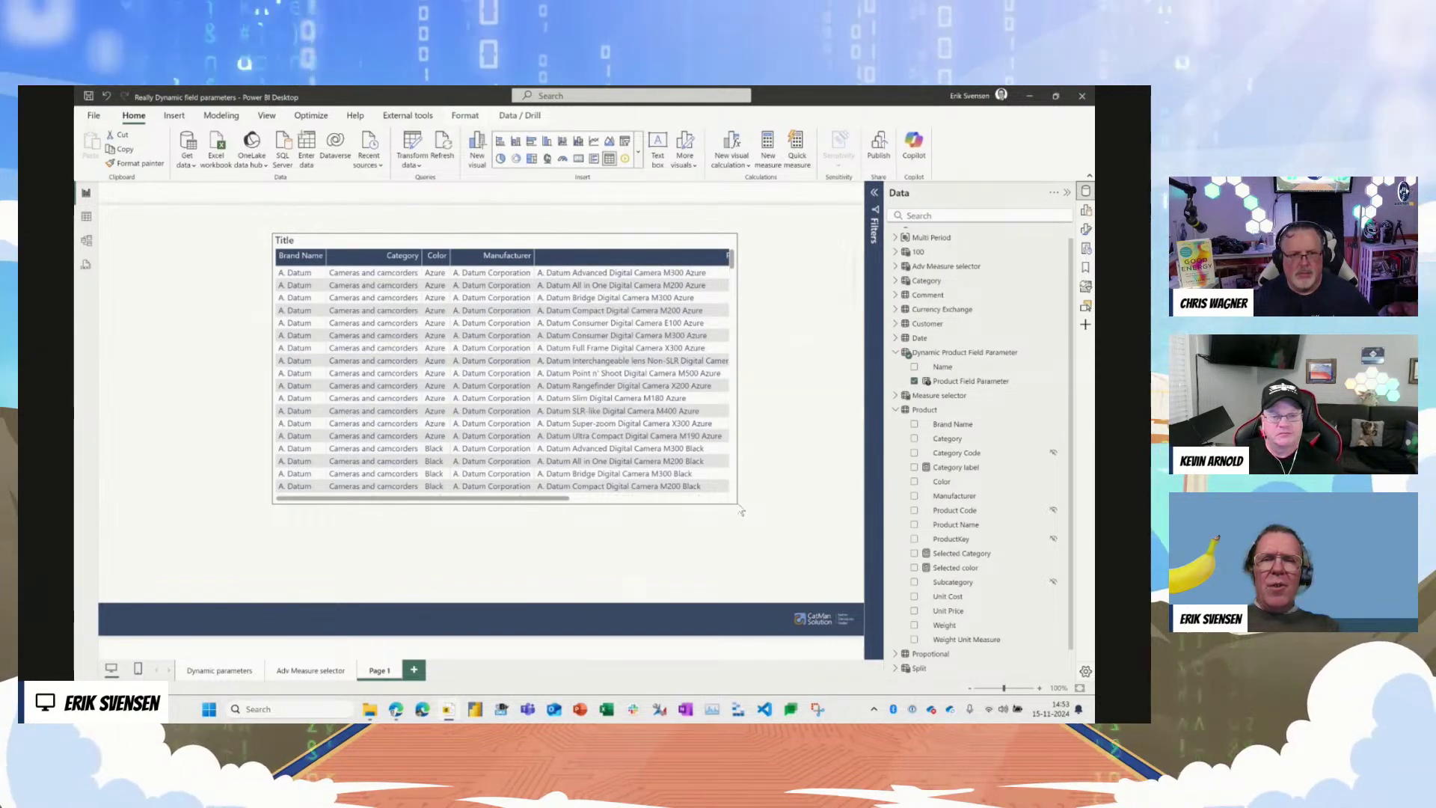
click(626, 142)
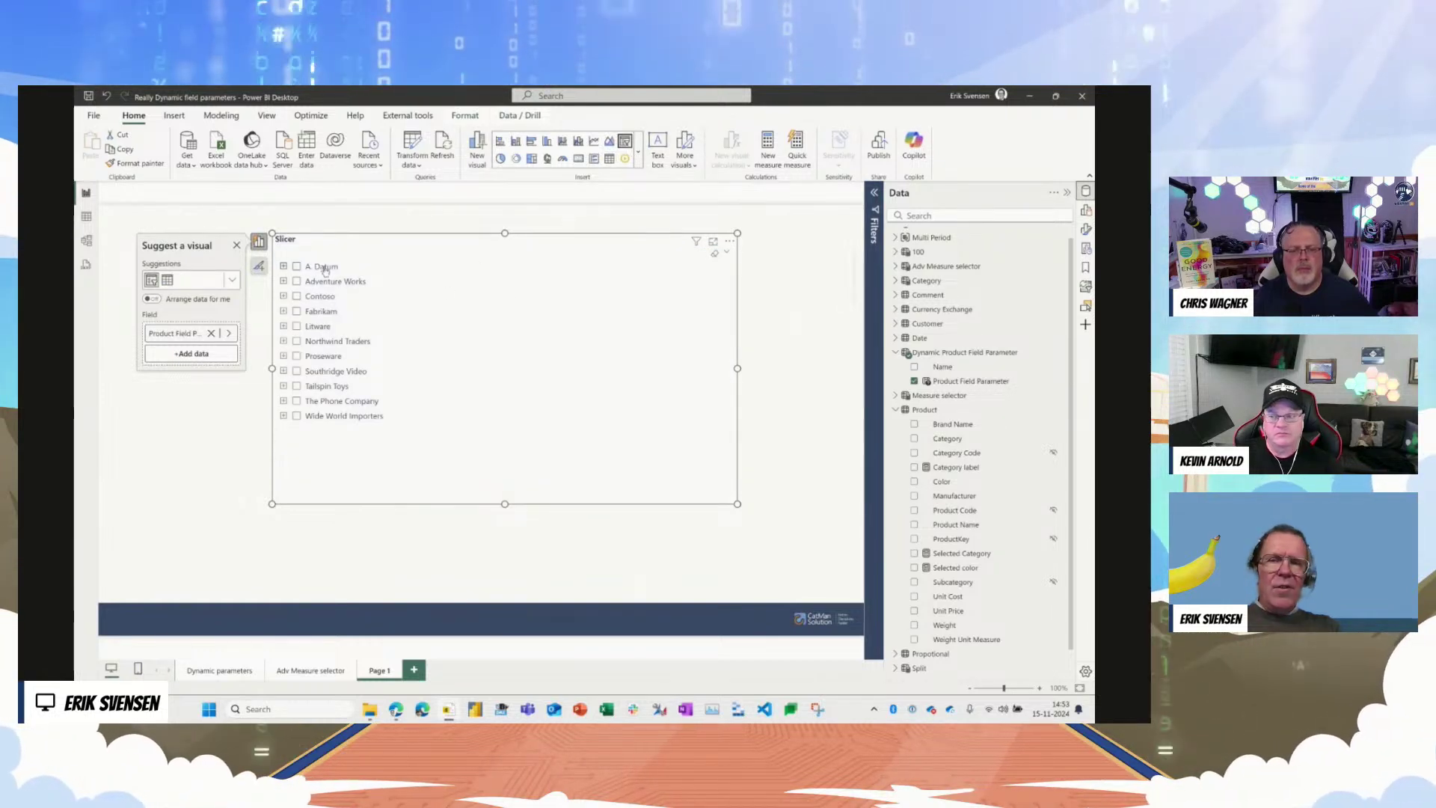
Step: Set the slicer's Product Field Parameter field to show the selected field instead of its values
click(1087, 211)
right_click(830, 390)
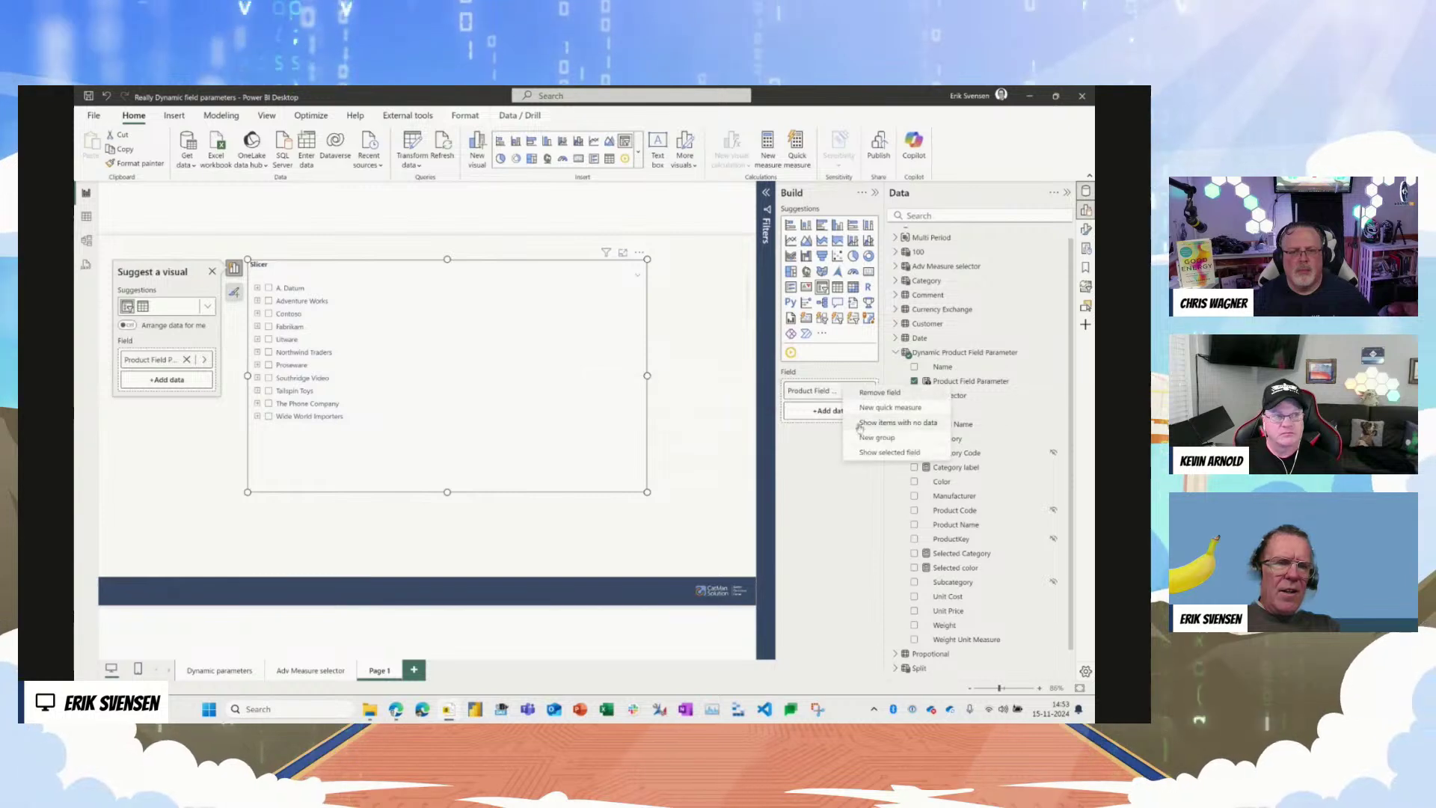
click(889, 452)
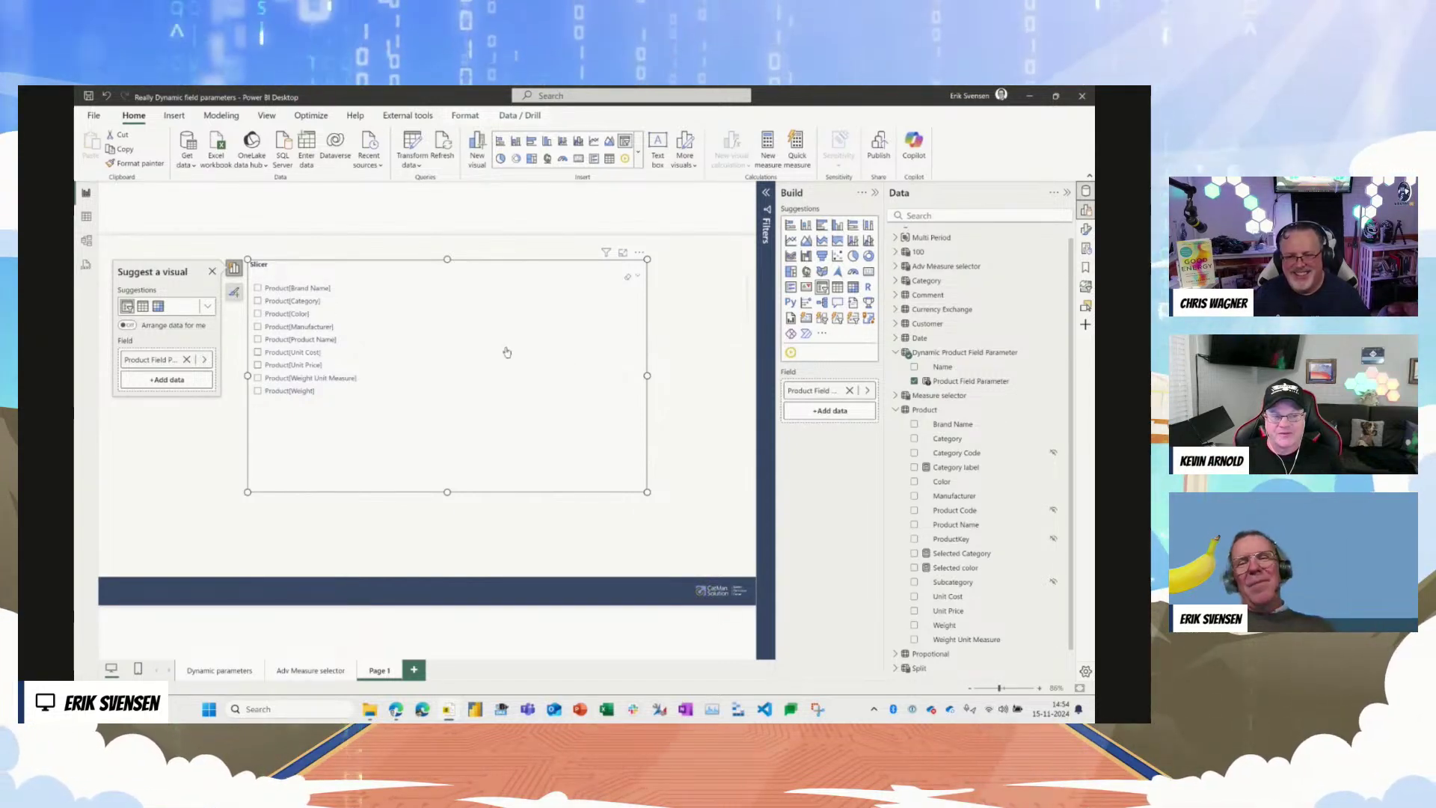
Step: Change the slicer's title text to Attribute
double_click(263, 273)
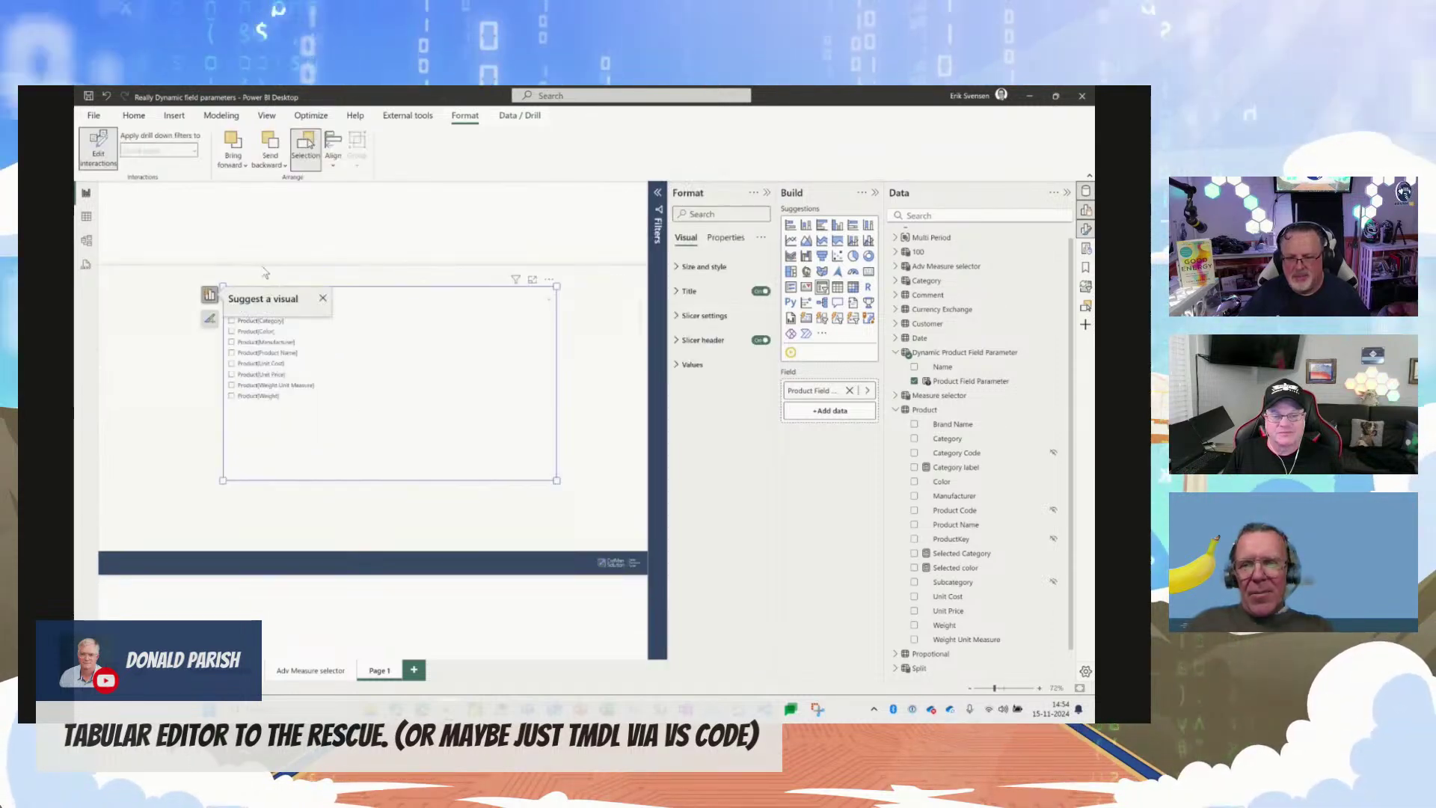
click(341, 305)
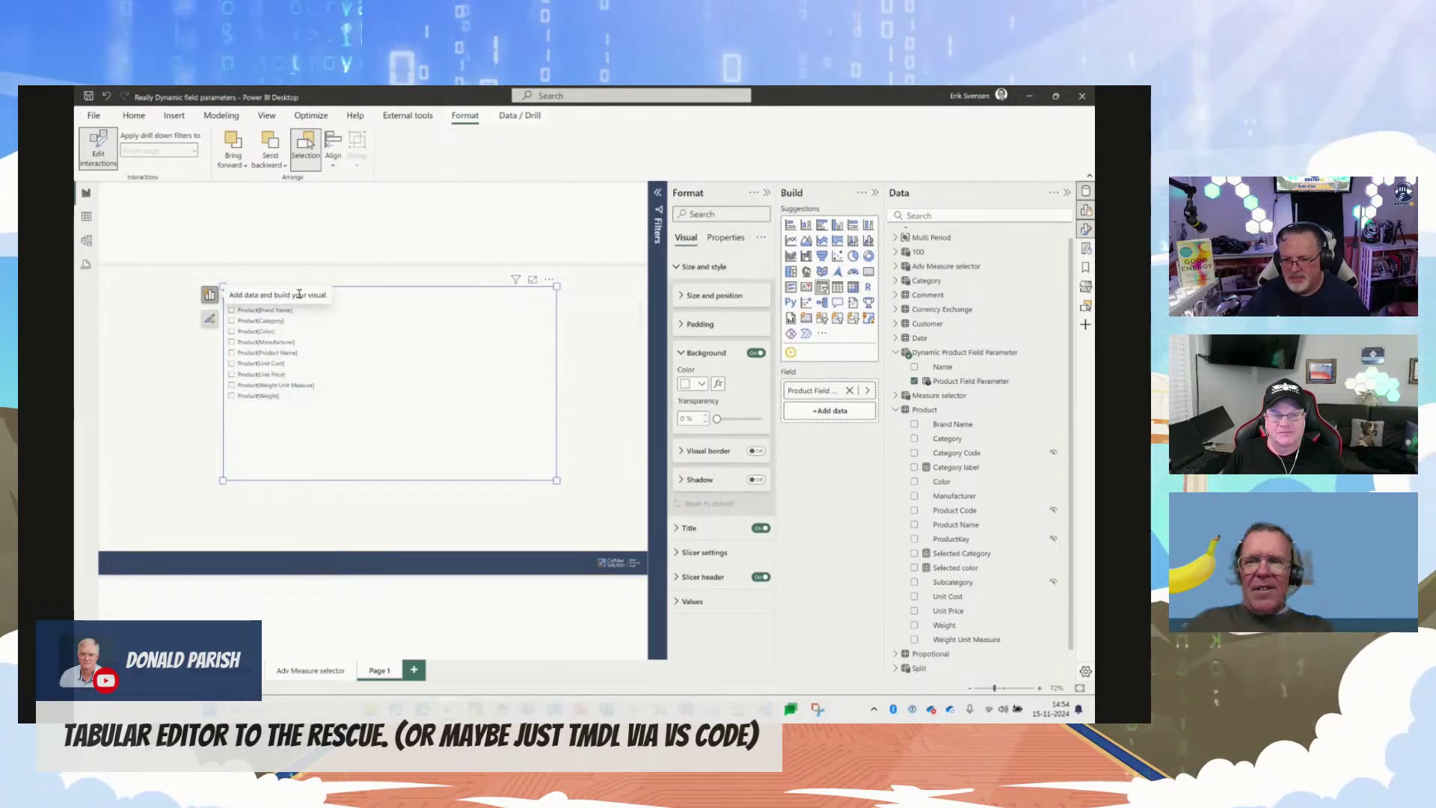
click(251, 292)
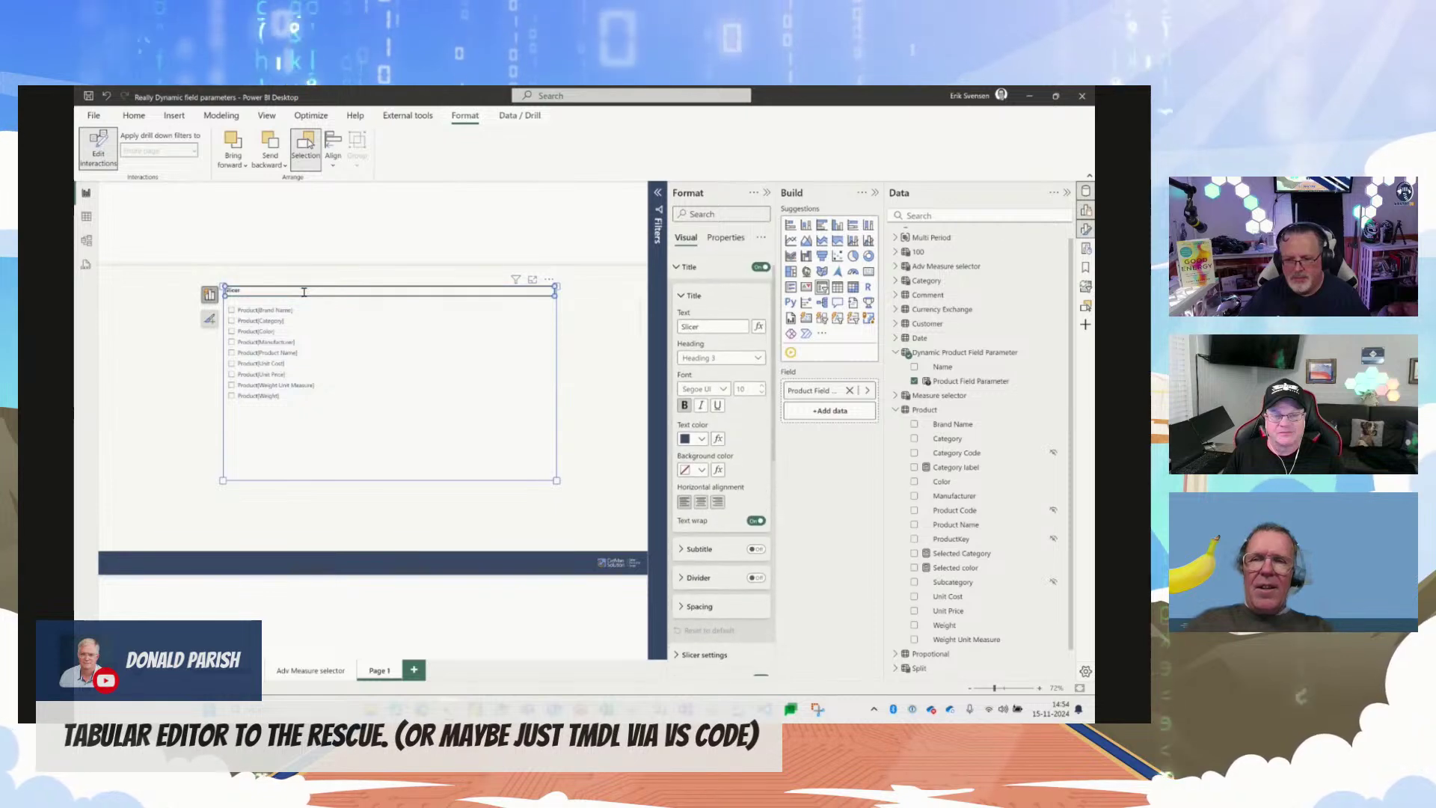
double_click(250, 292)
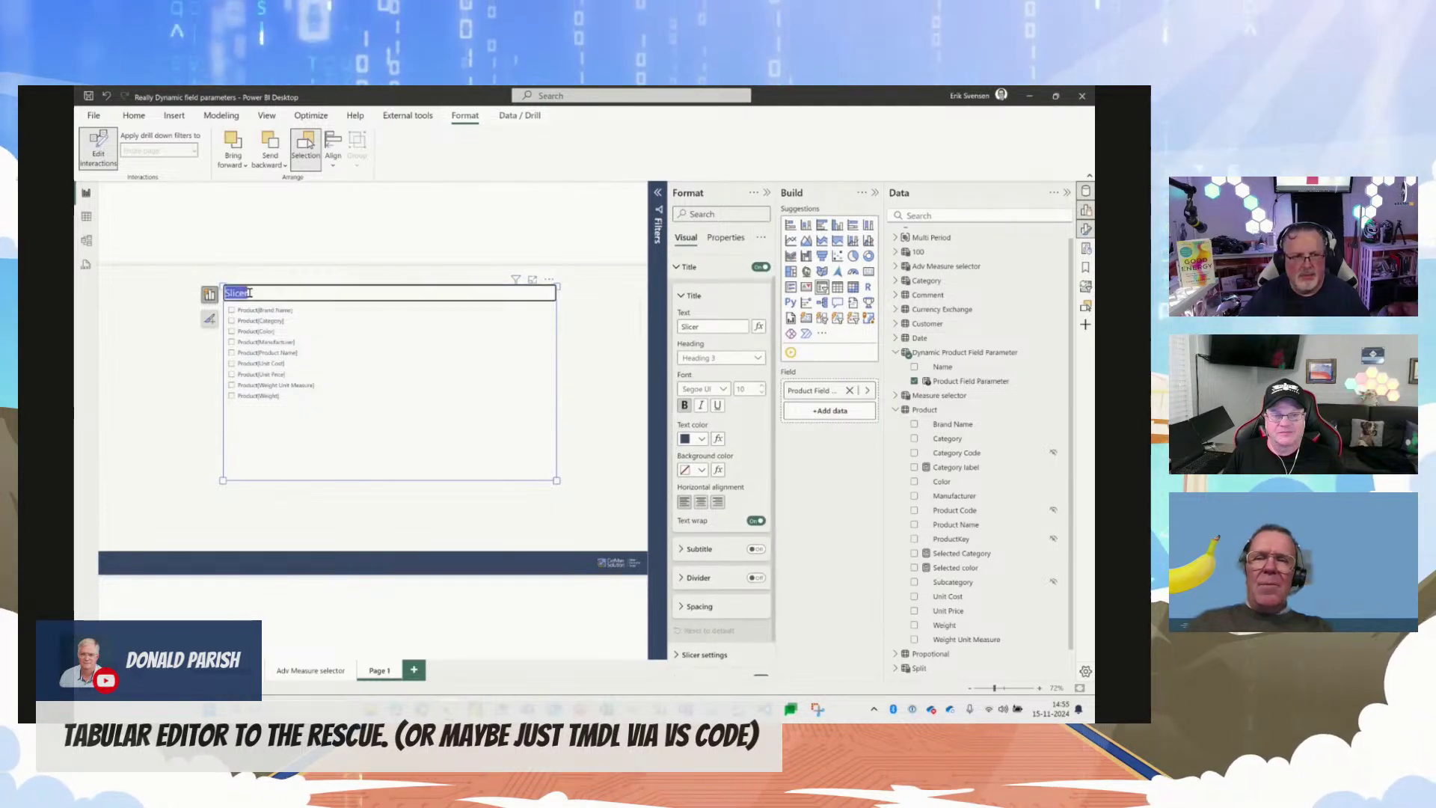
text(Attribute)
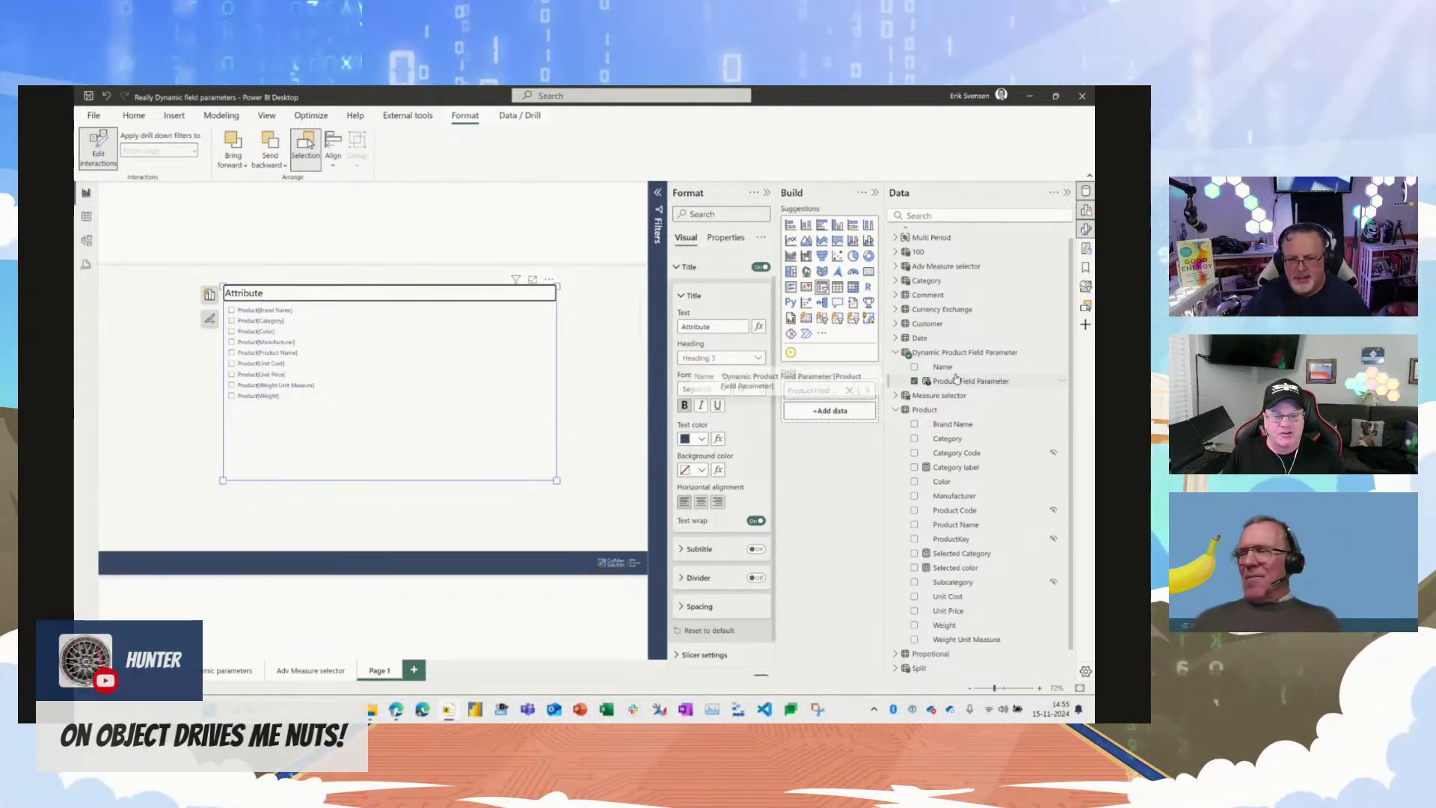
click(660, 364)
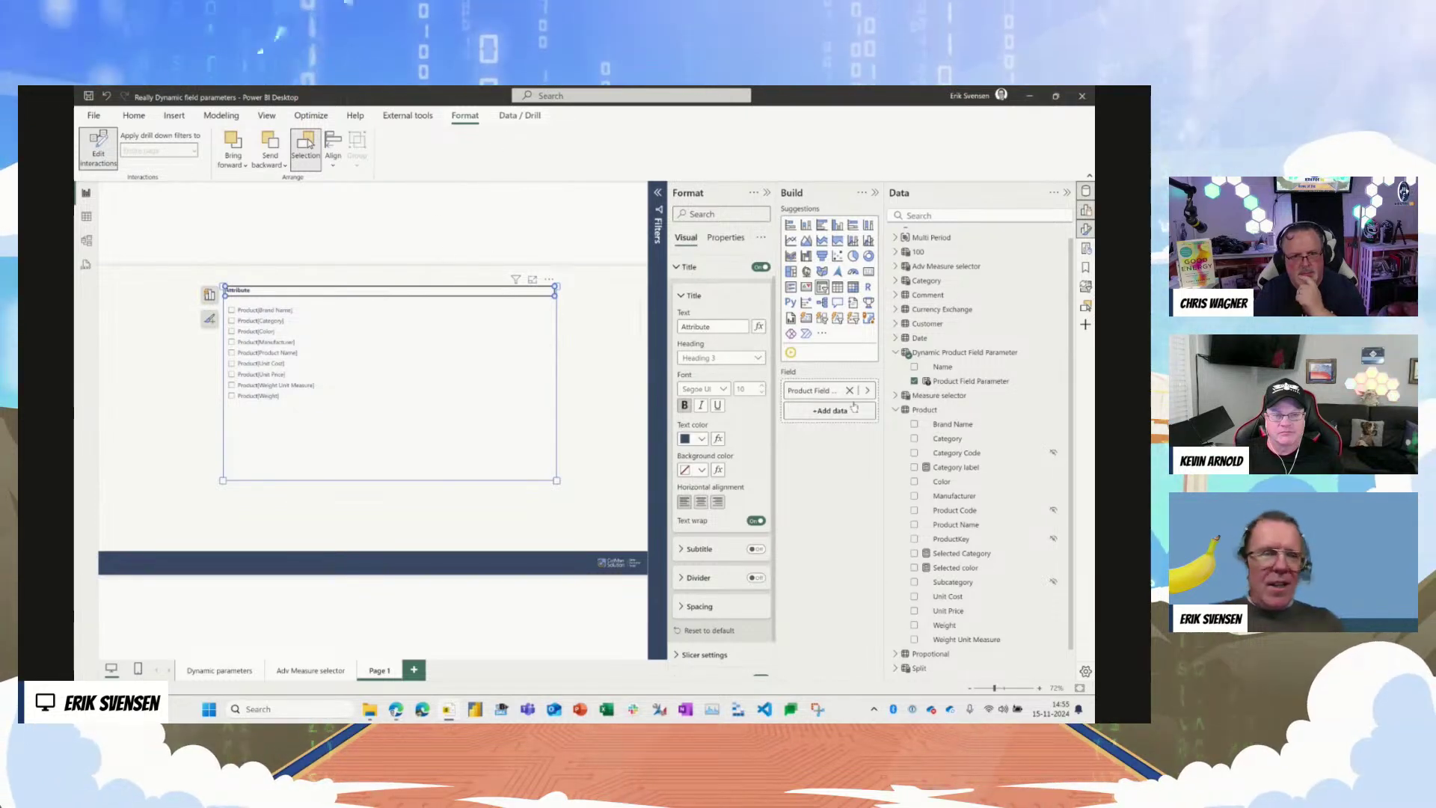
Step: Display the Dynamic Product Field Parameter definition and open the model in a maximized Tabular Editor 2 window, accepting the experimental features warning
click(945, 354)
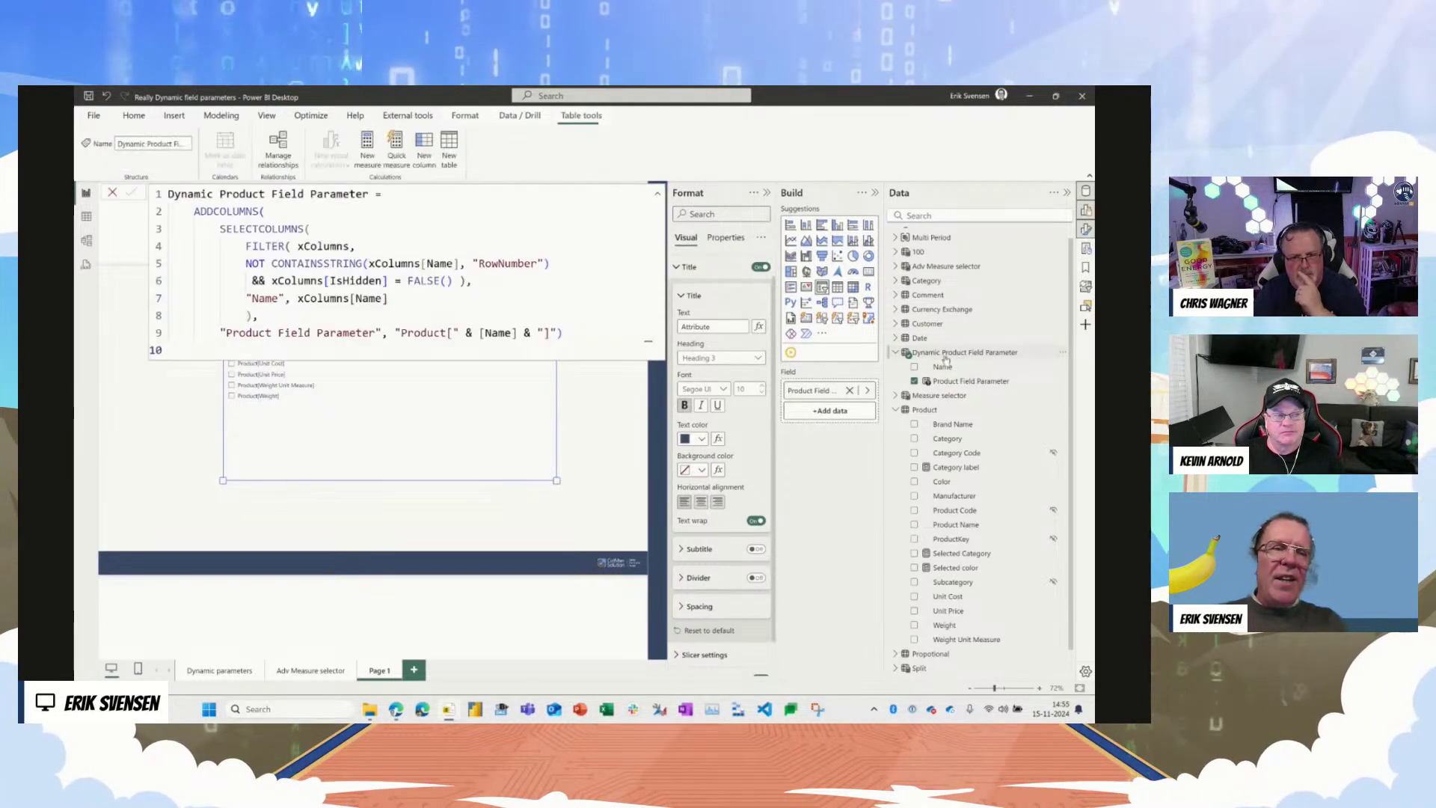
click(428, 117)
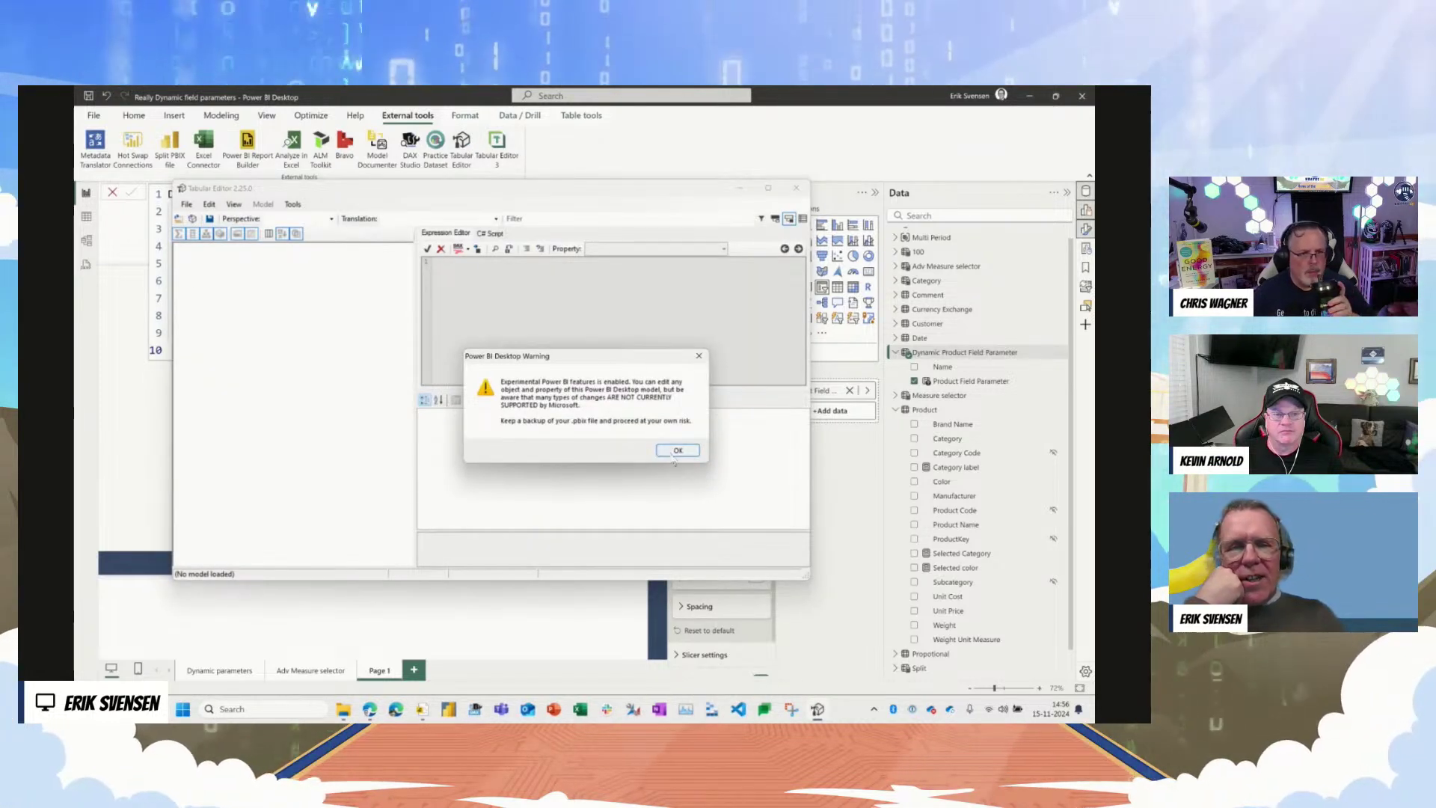
click(676, 452)
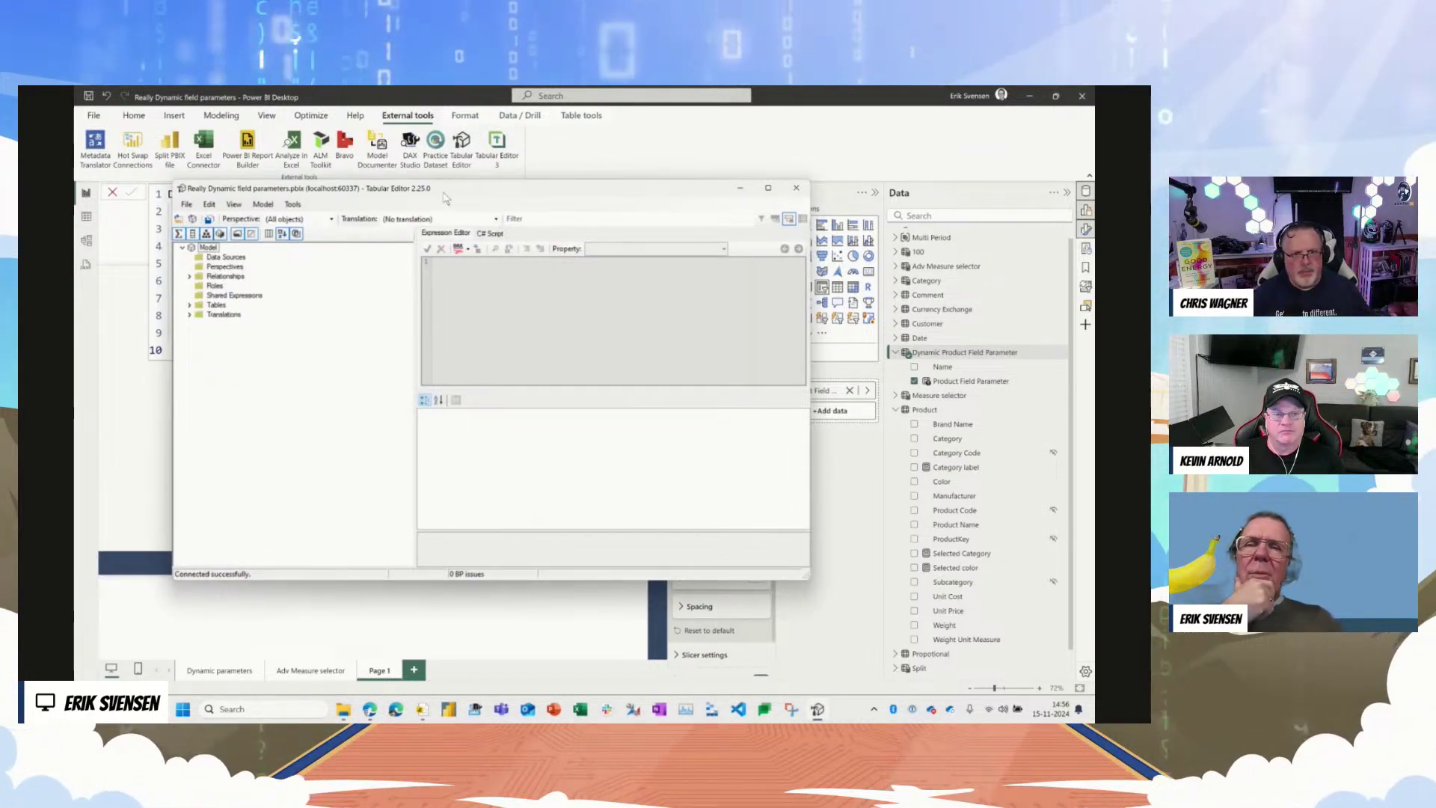
double_click(444, 194)
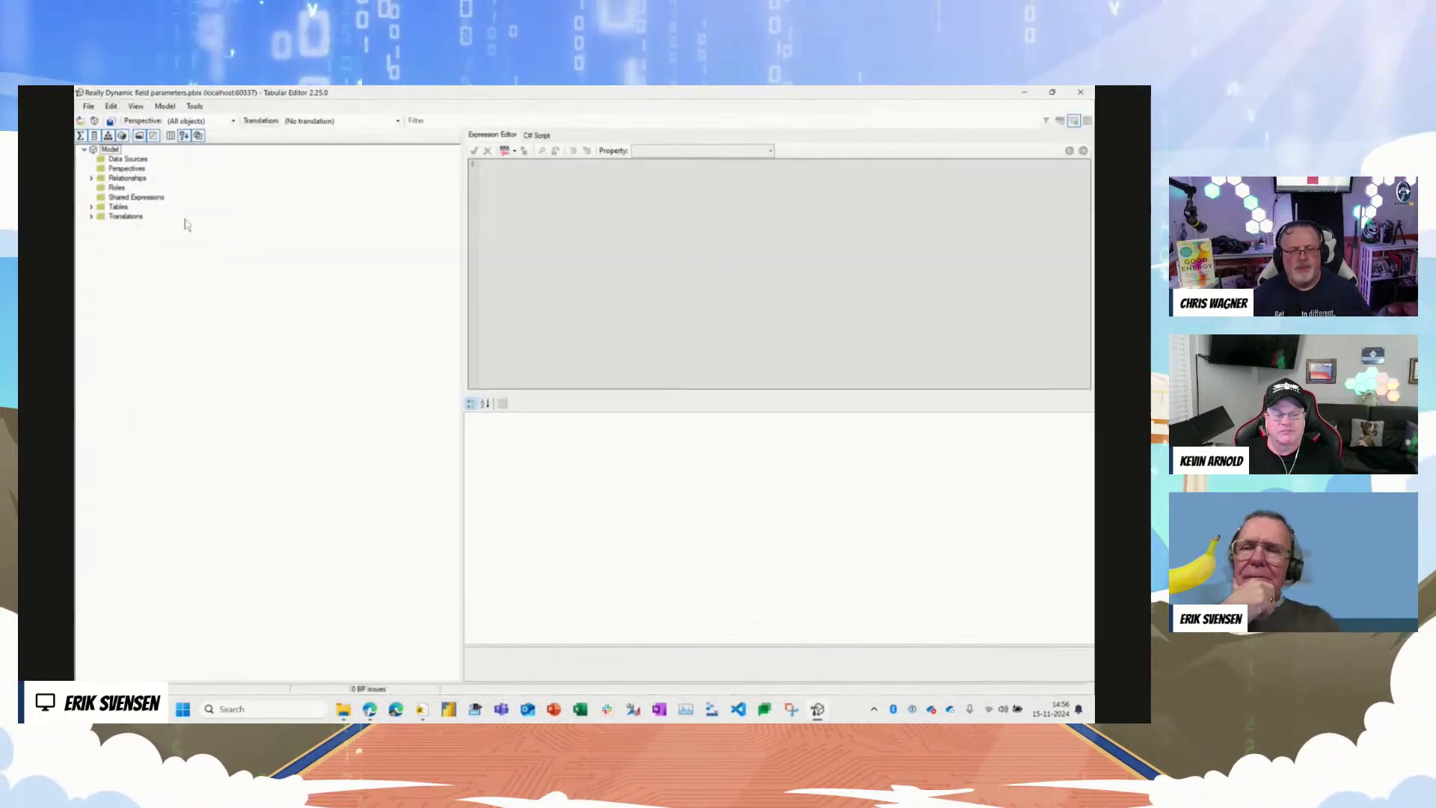
Step: Select the Product Field Parameter column of the Dynamic Product Field Parameter table and expand its Extended Properties
click(90, 208)
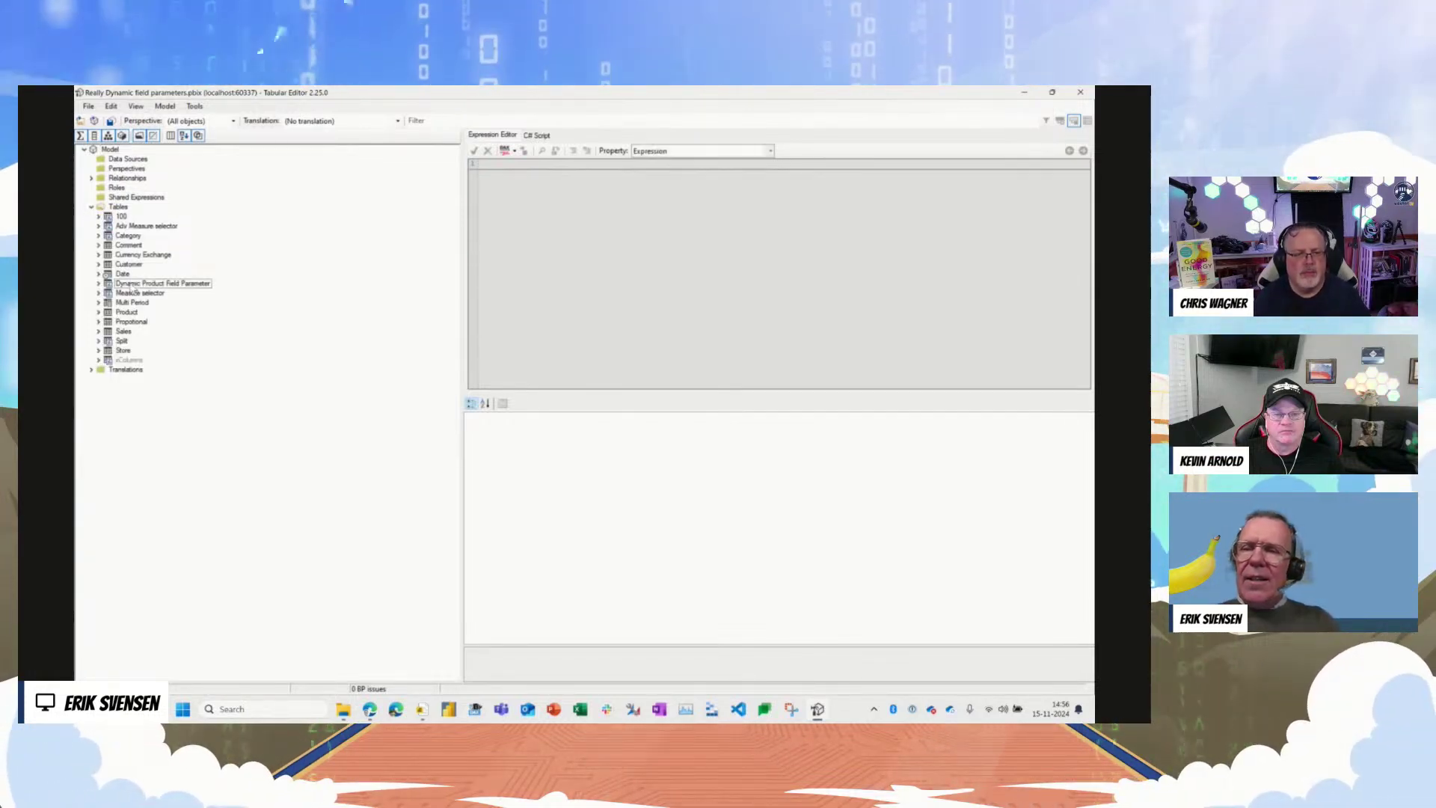
click(135, 284)
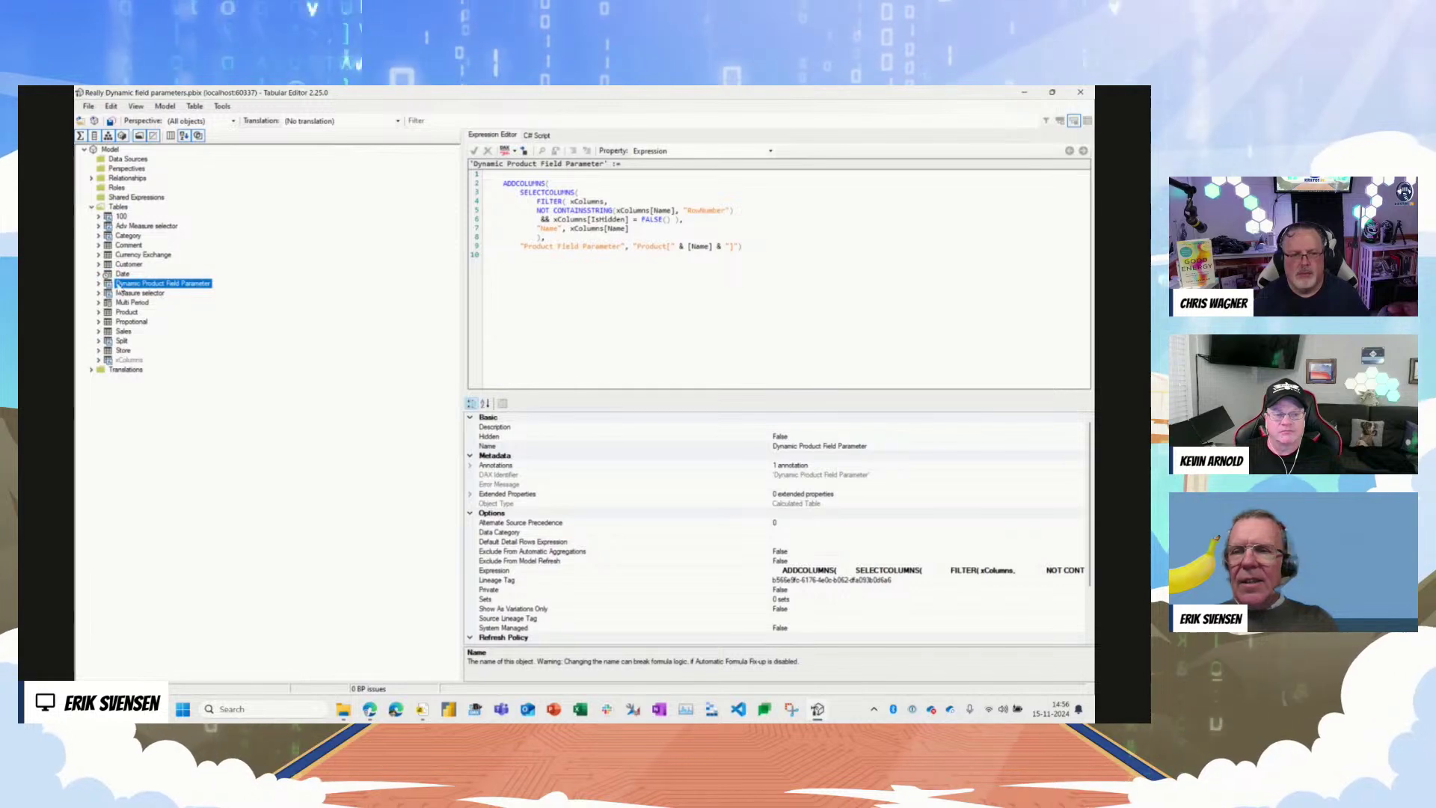
click(100, 284)
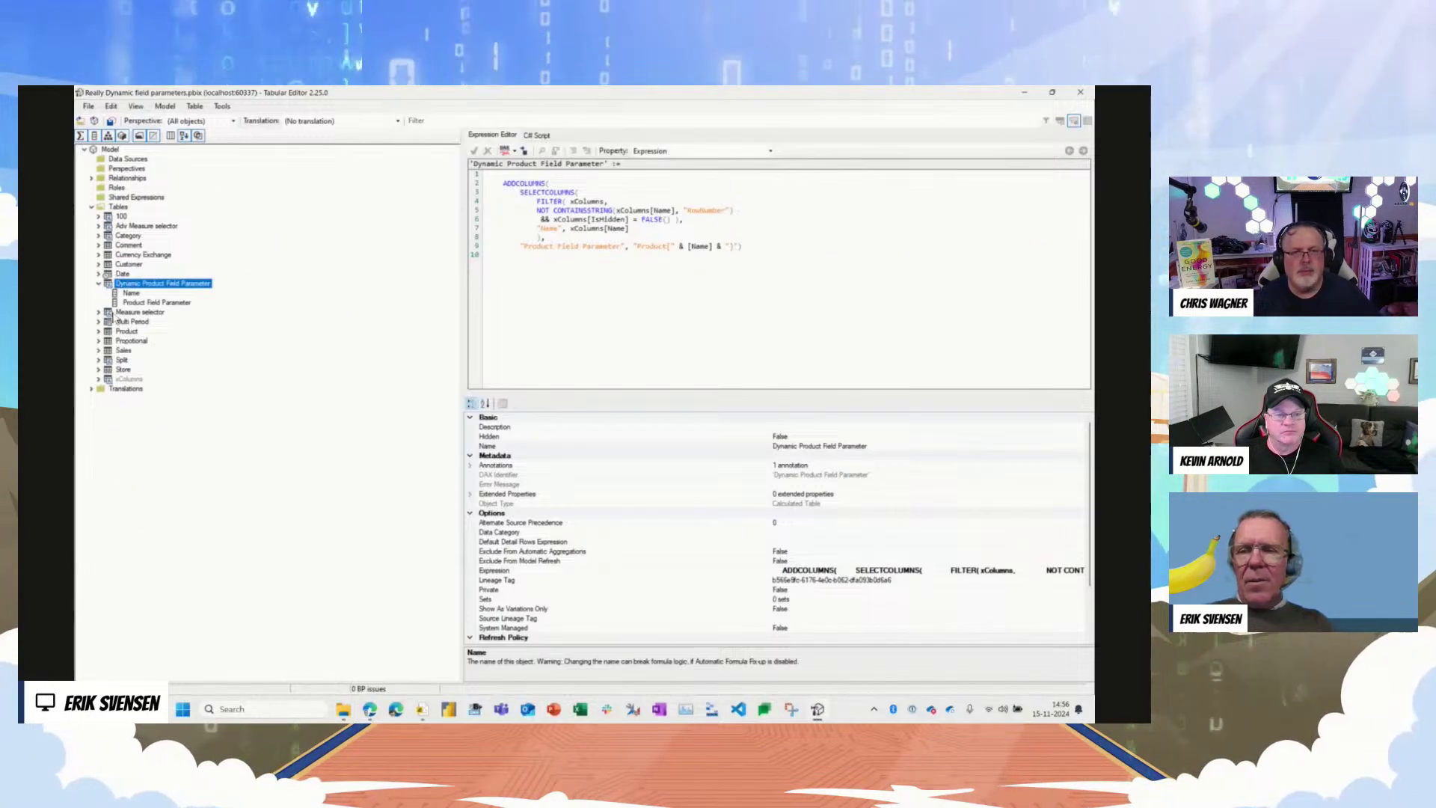
click(142, 303)
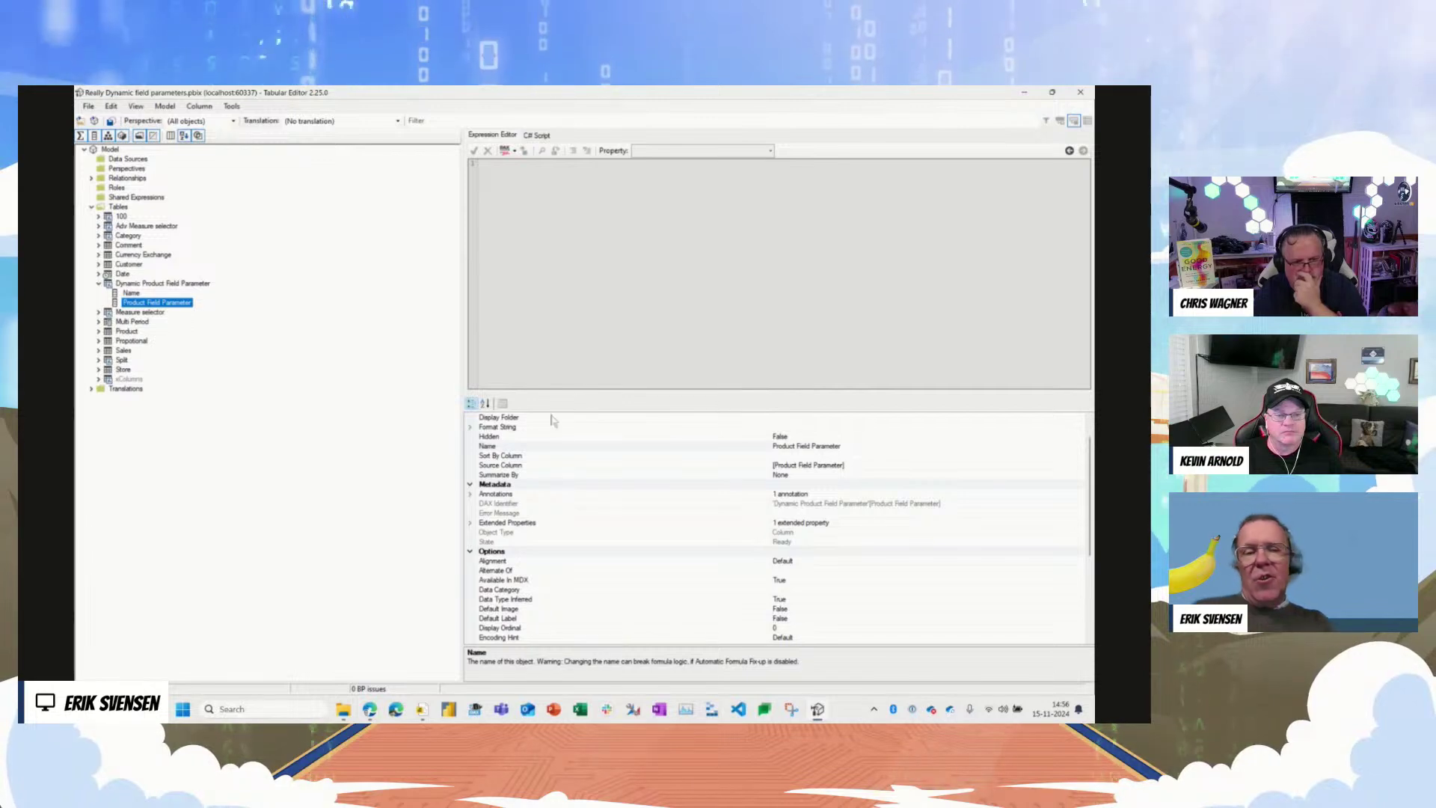
click(471, 524)
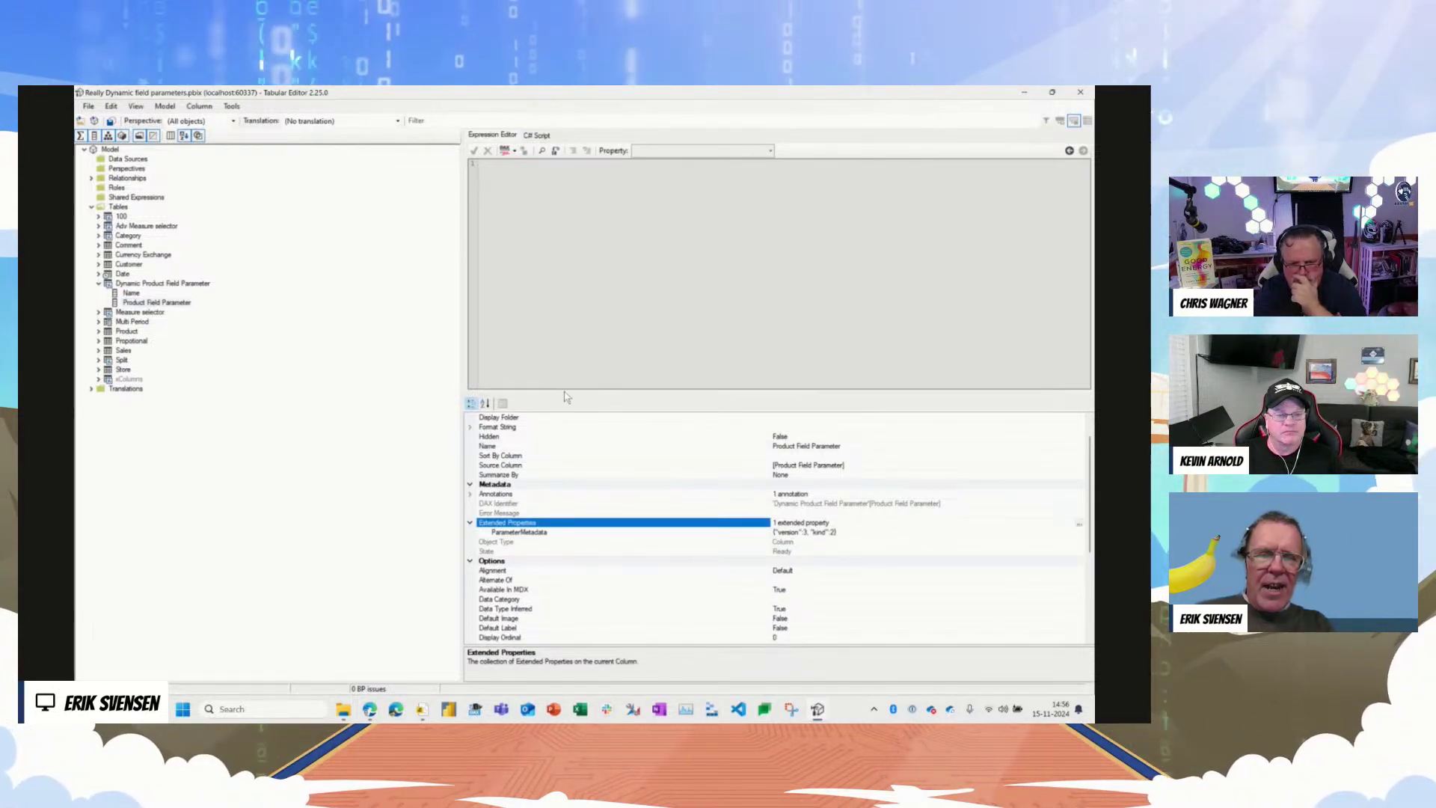
Step: Examine the ParameterMetadata entry in the extended property collection editor, including the property types that can be added and its full value
click(1079, 524)
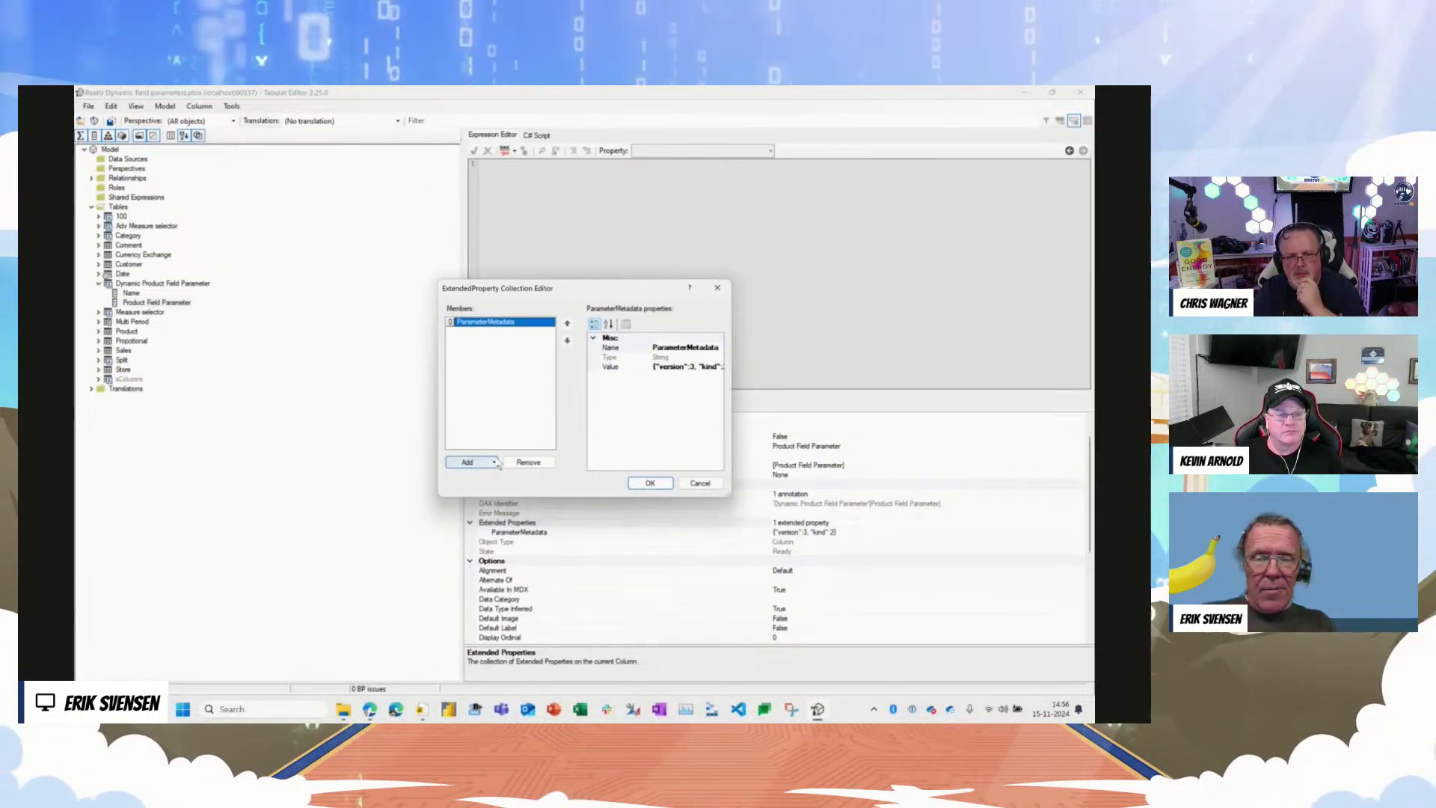
click(495, 463)
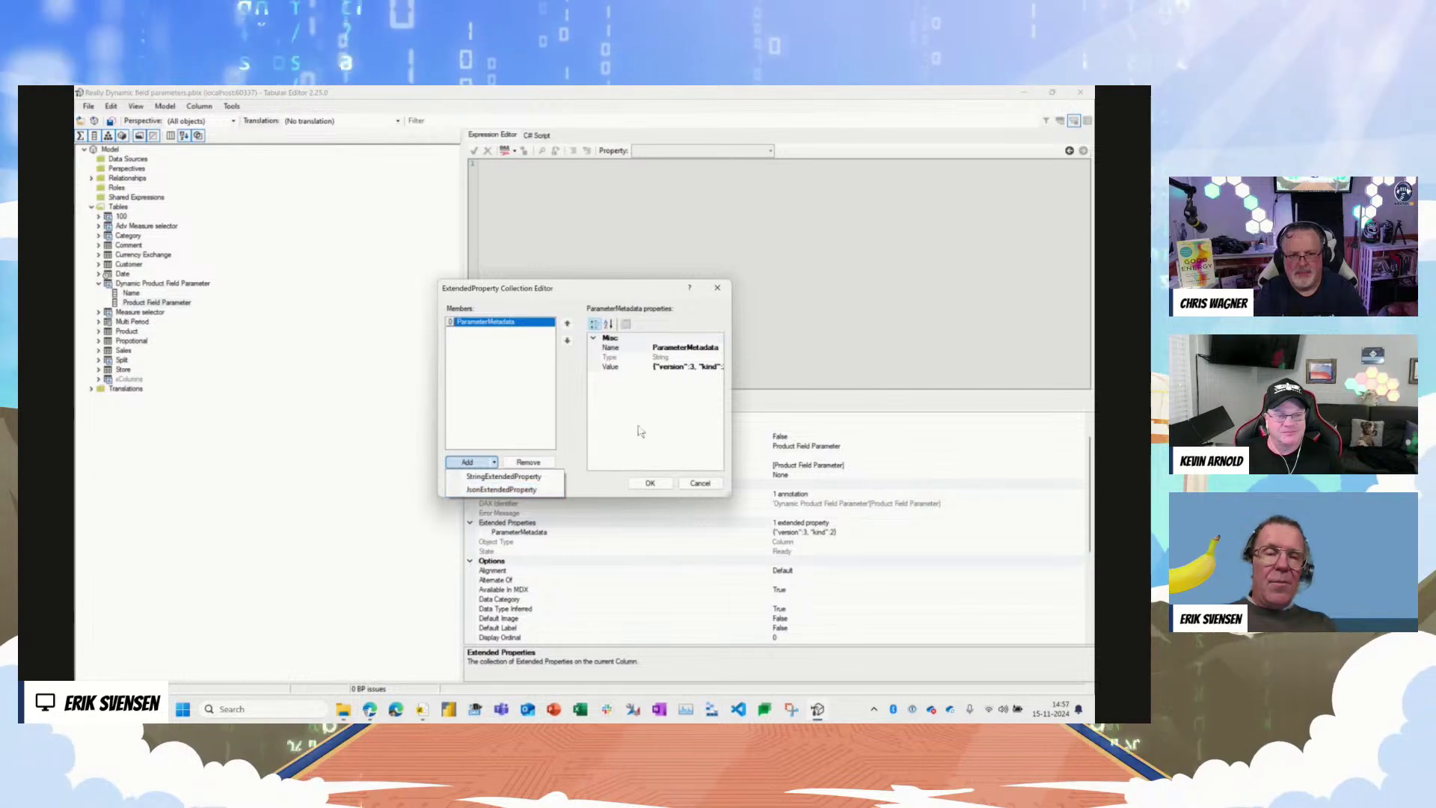
click(696, 366)
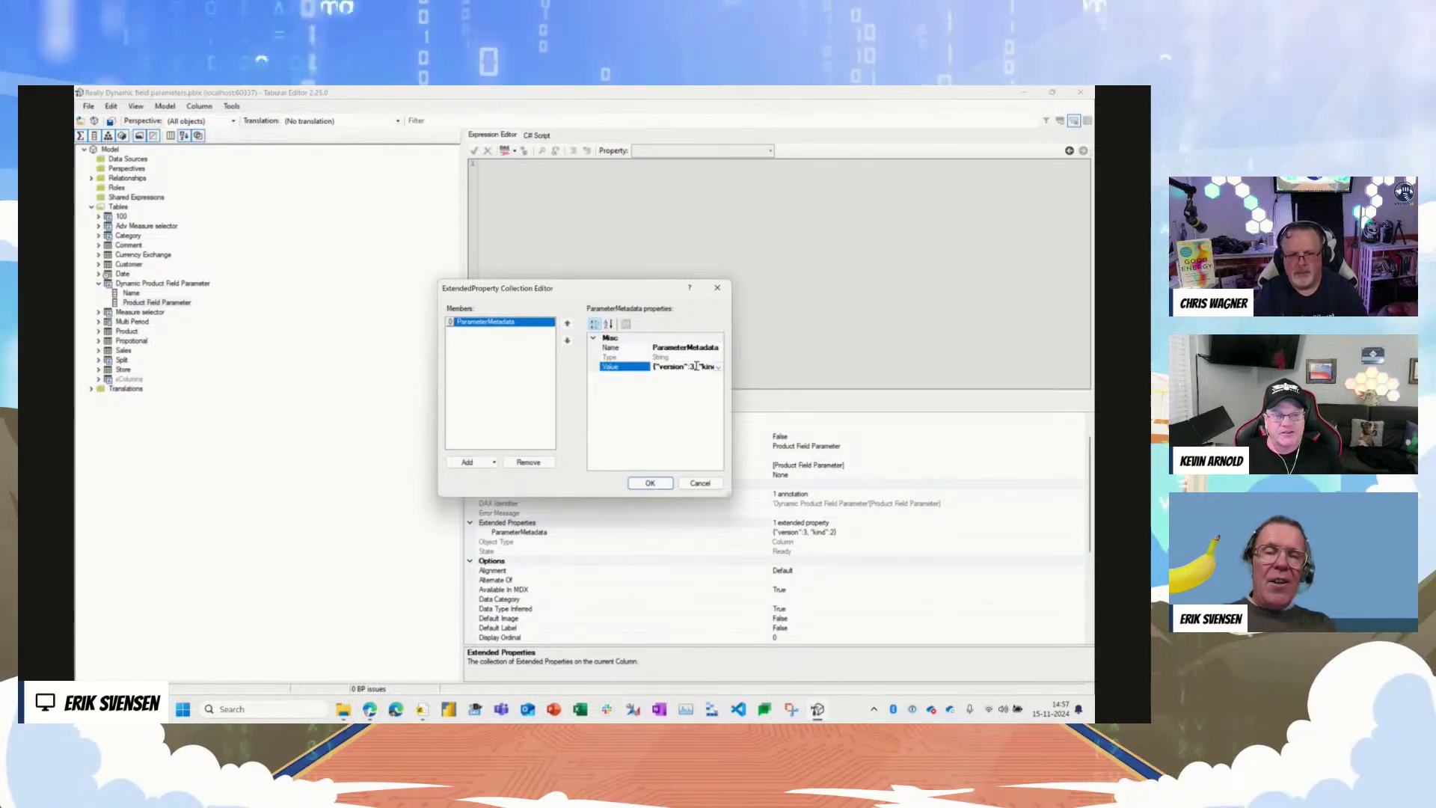
drag(730, 495, 901, 539)
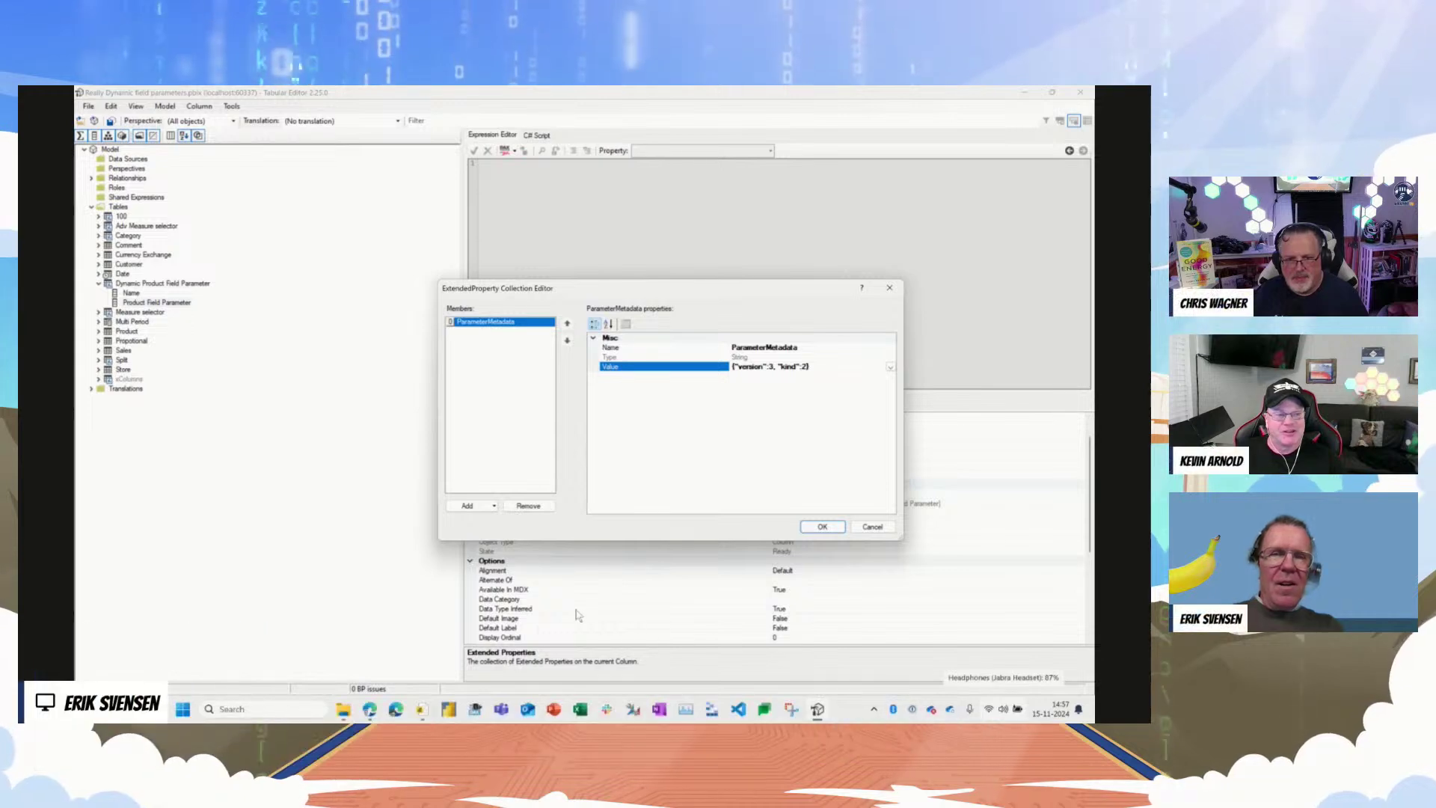
key(alt+Tab)
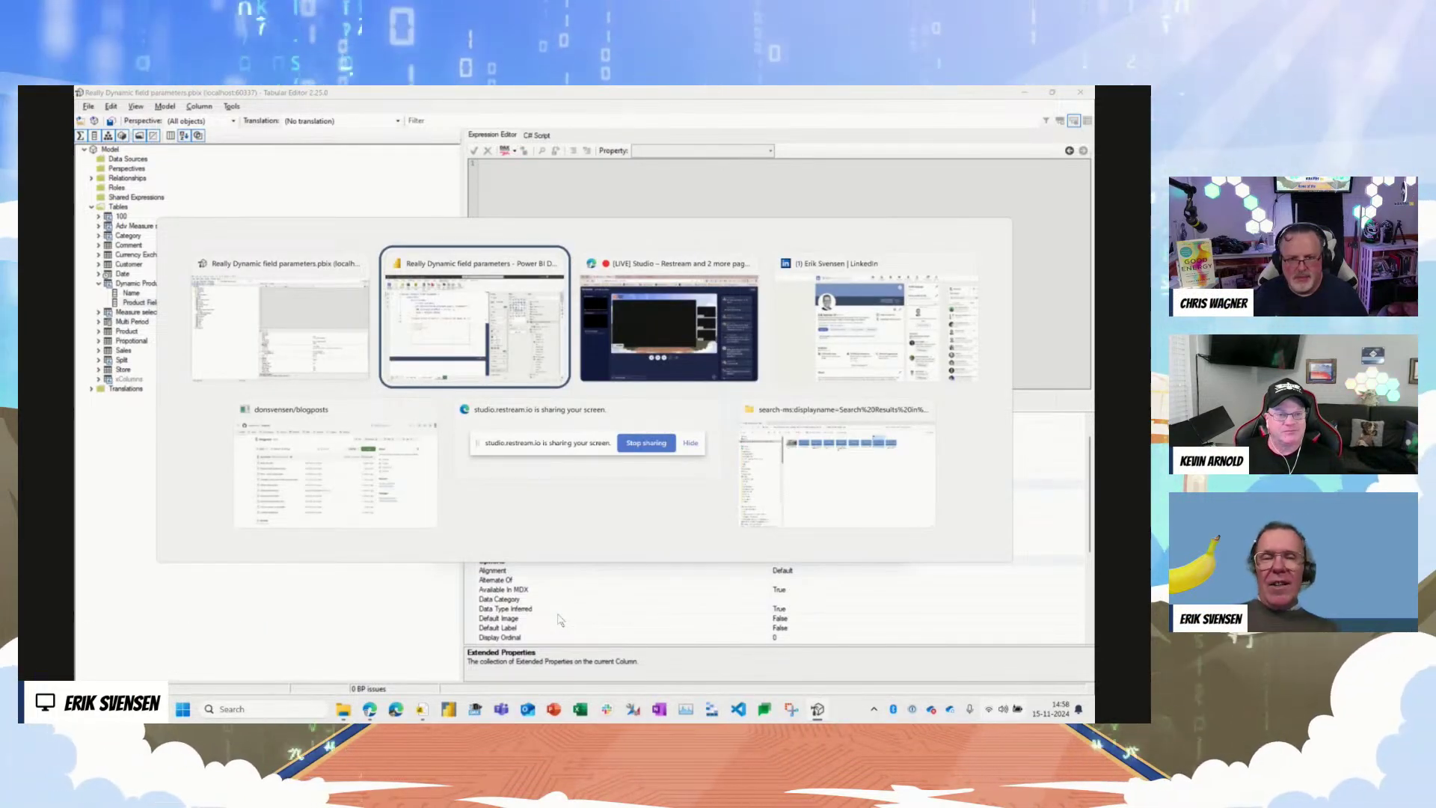
key(alt+shift+Tab)
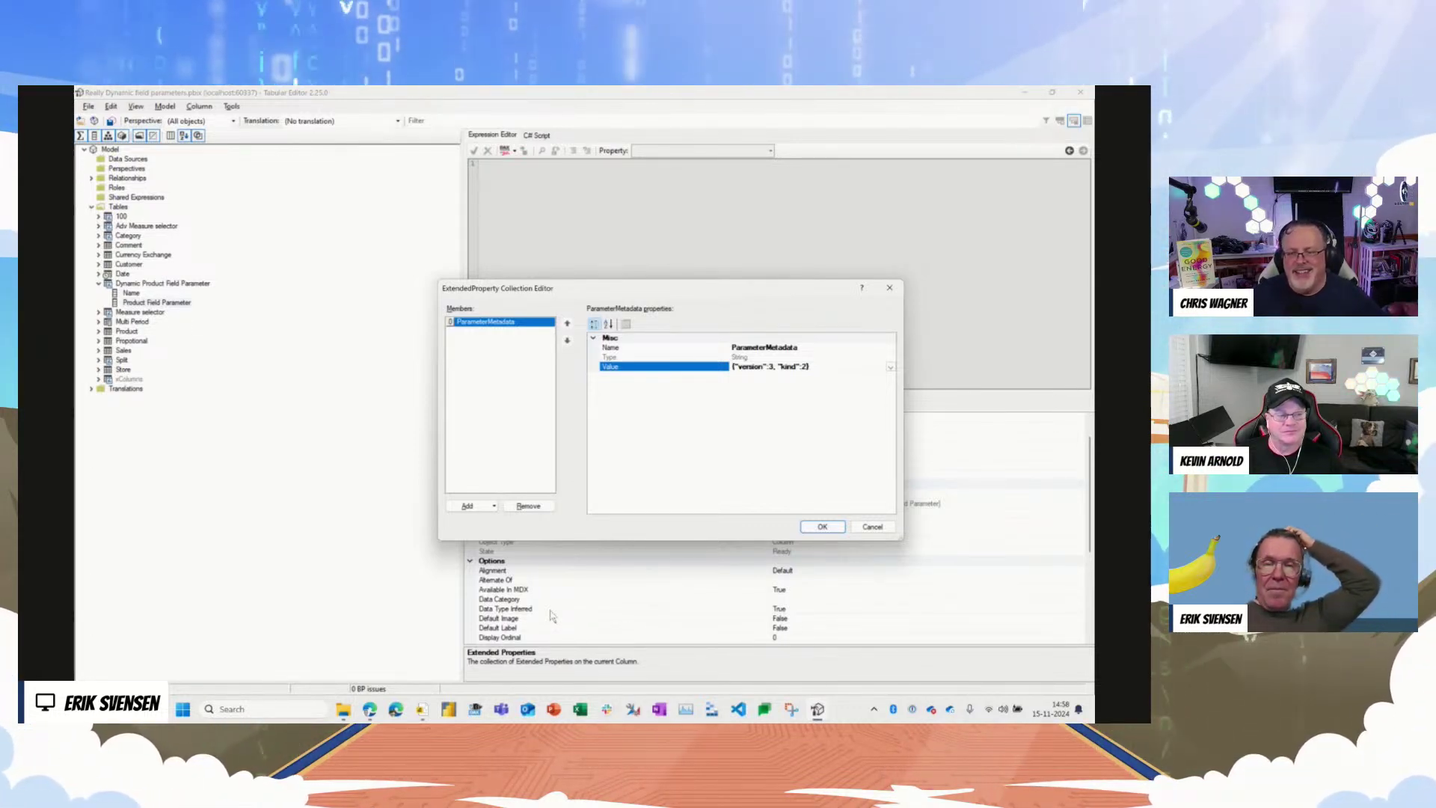
click(822, 527)
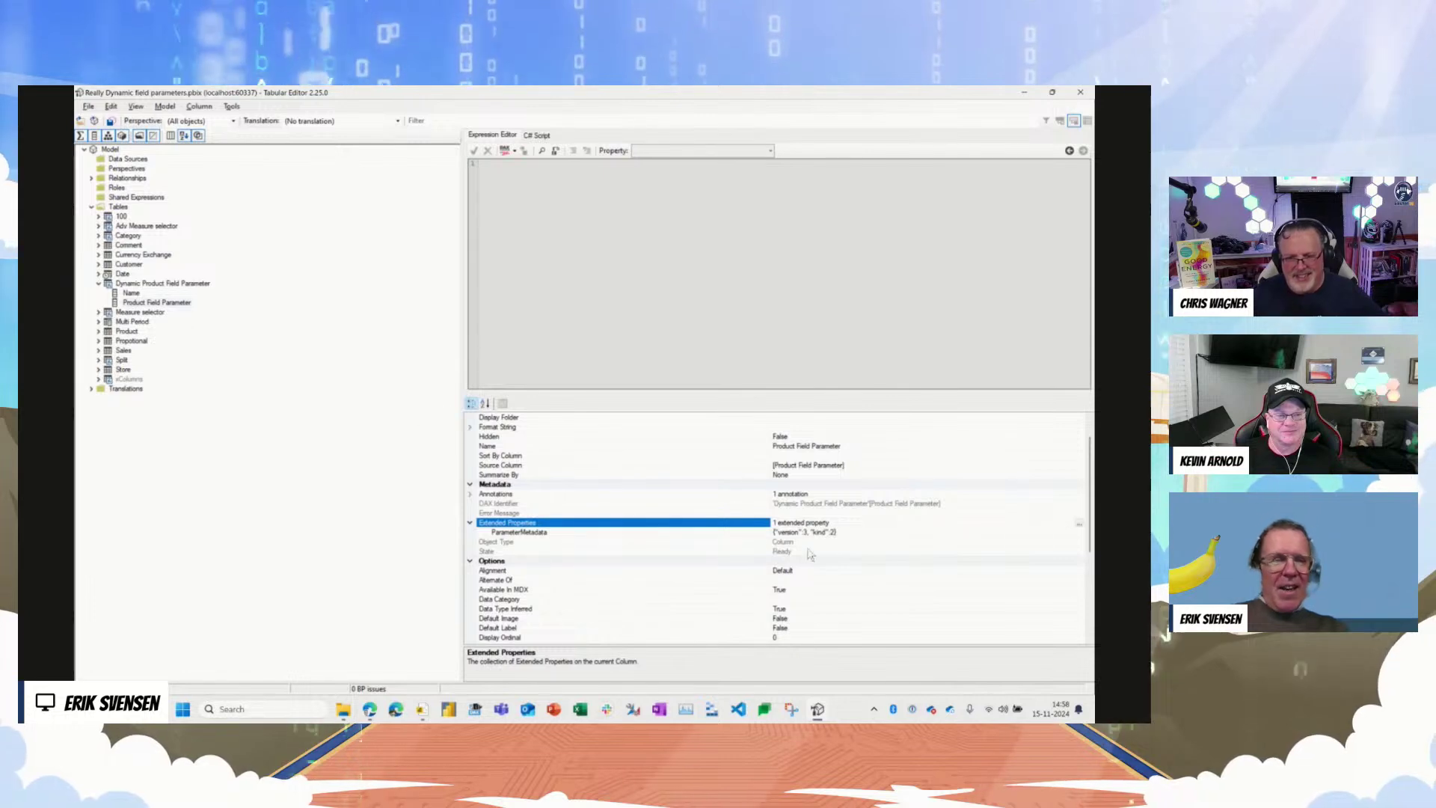
Step: Remove the ParameterMetadata extended property from the Product Field Parameter column and save the change to the connected model
click(885, 532)
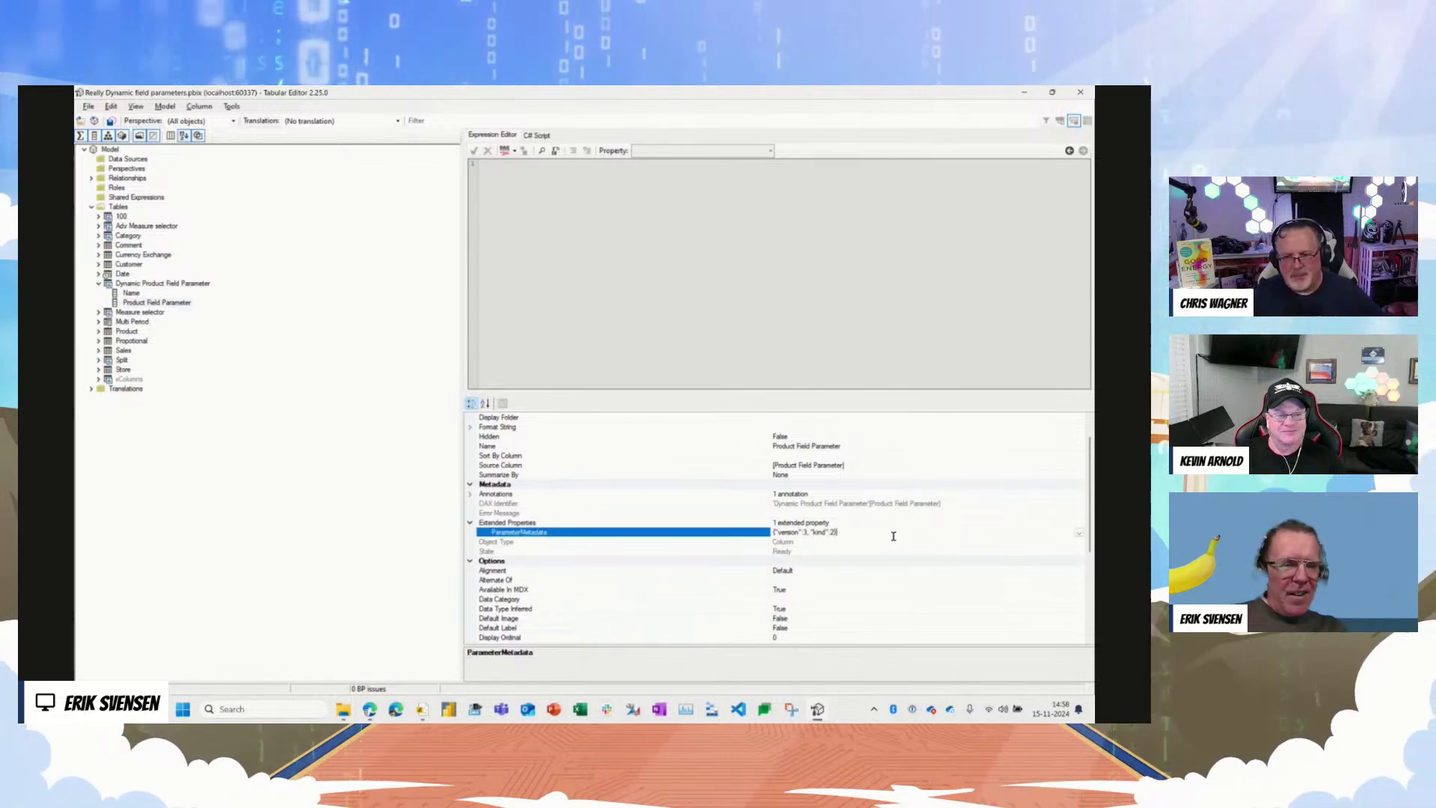
click(1078, 533)
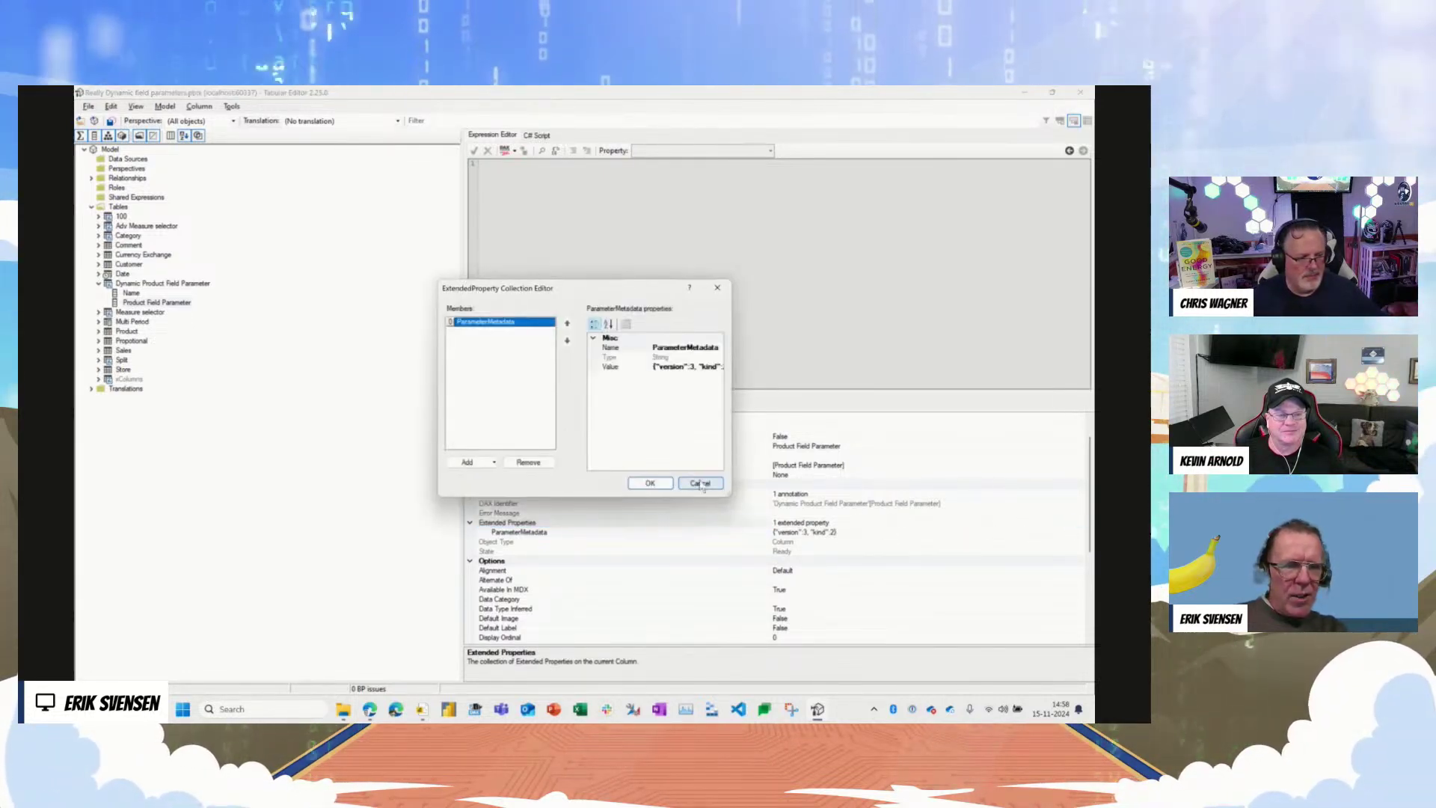
click(528, 463)
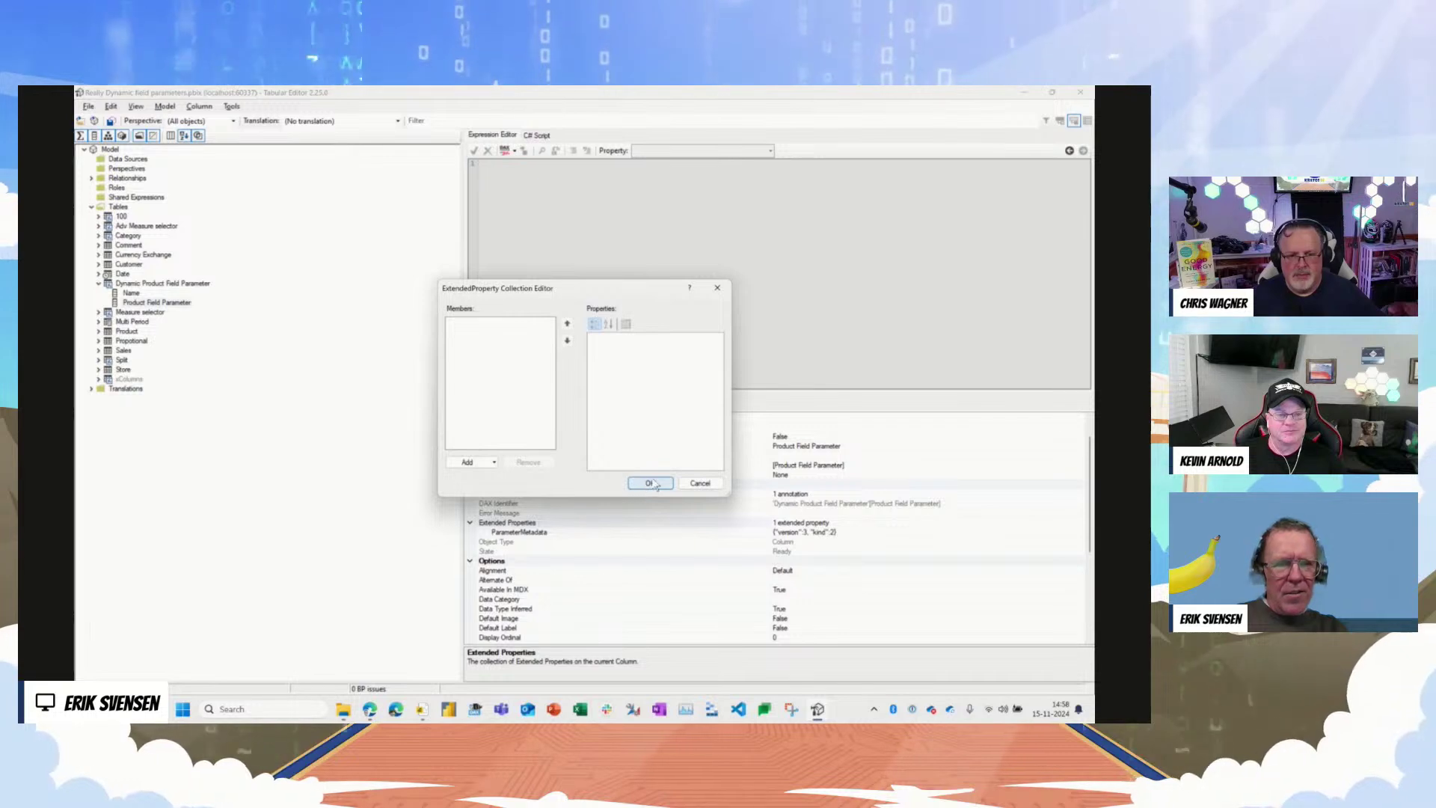
click(649, 484)
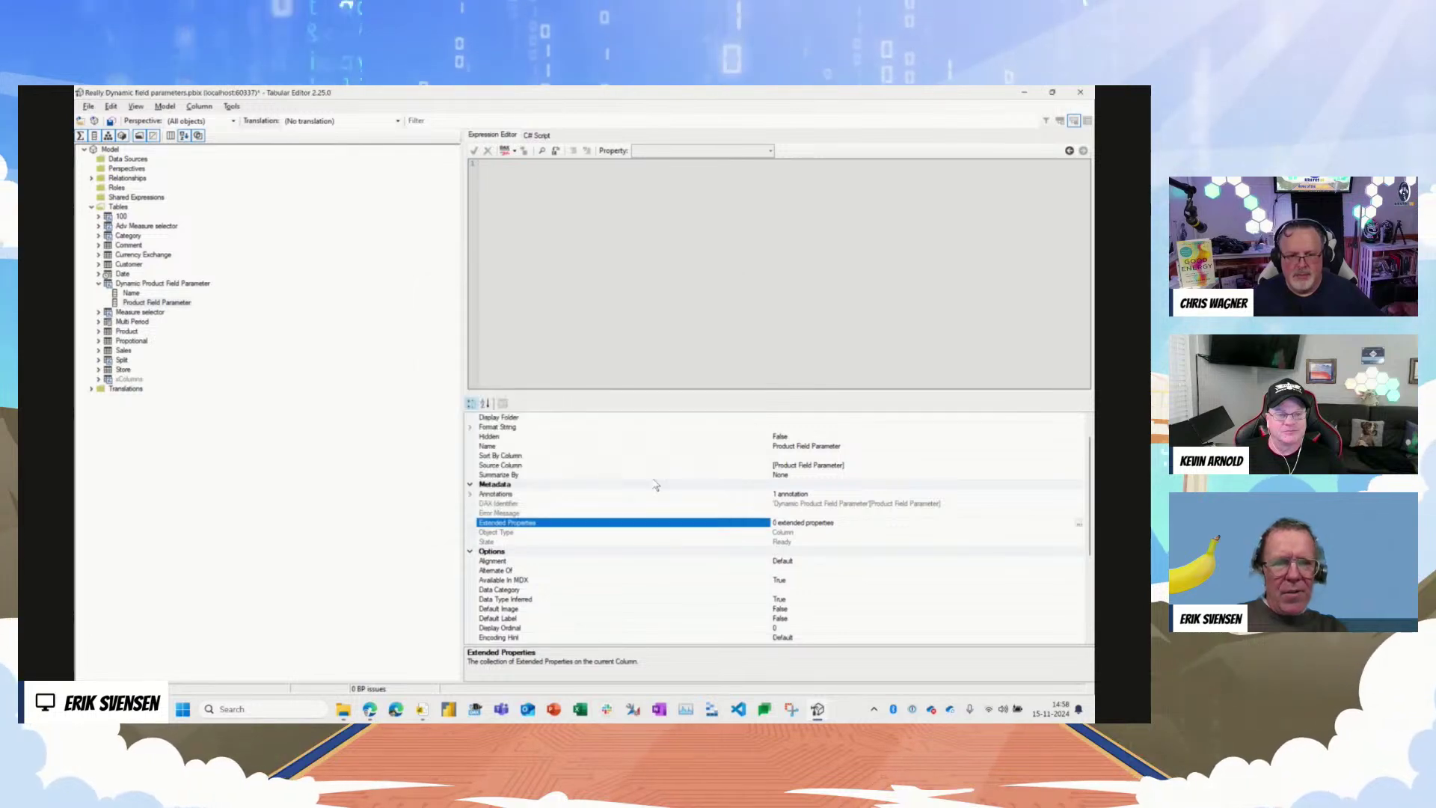
click(111, 121)
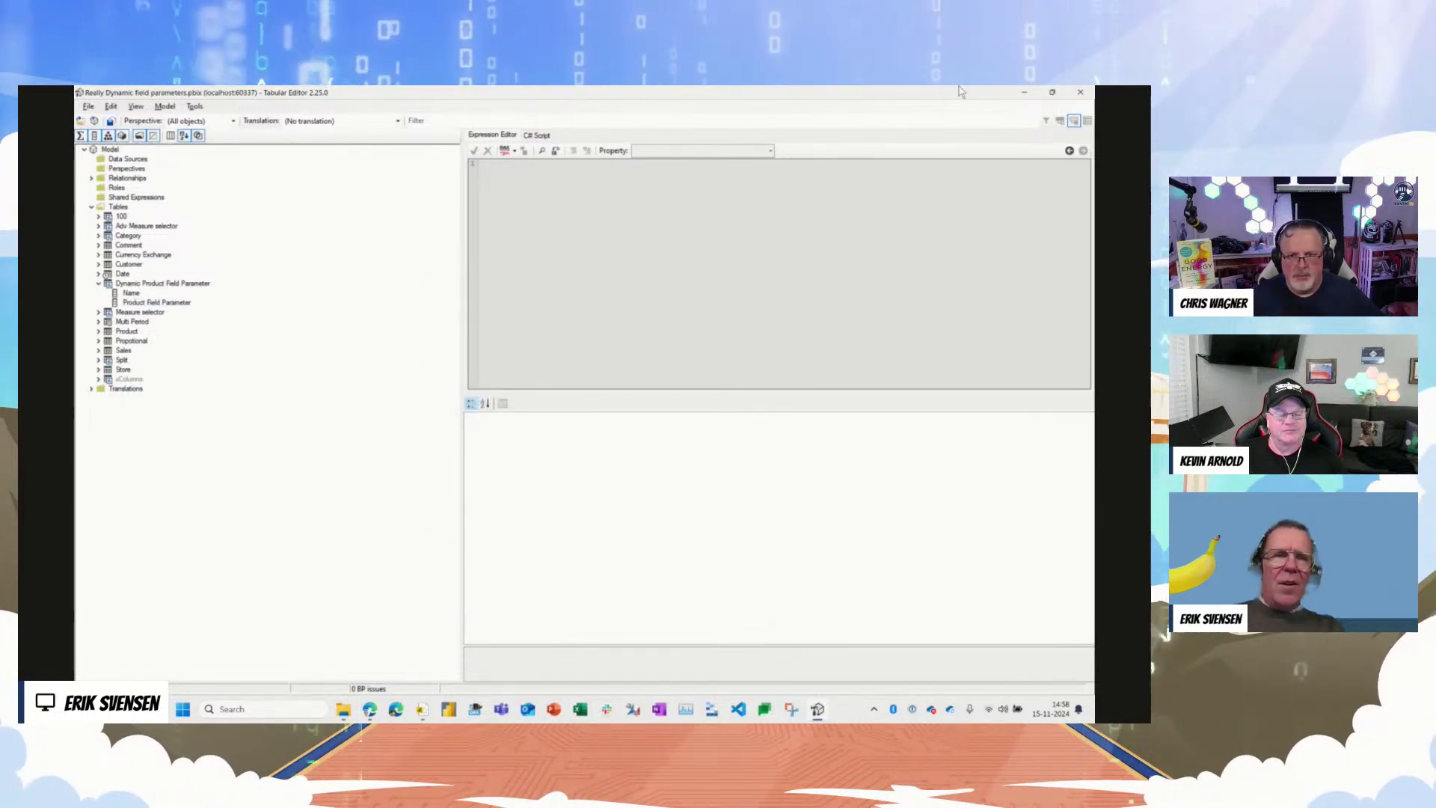
Step: Check the Dynamic Product Field Parameter table in Power BI Desktop and reopen the model in Tabular Editor 2, accepting the warning
click(1024, 91)
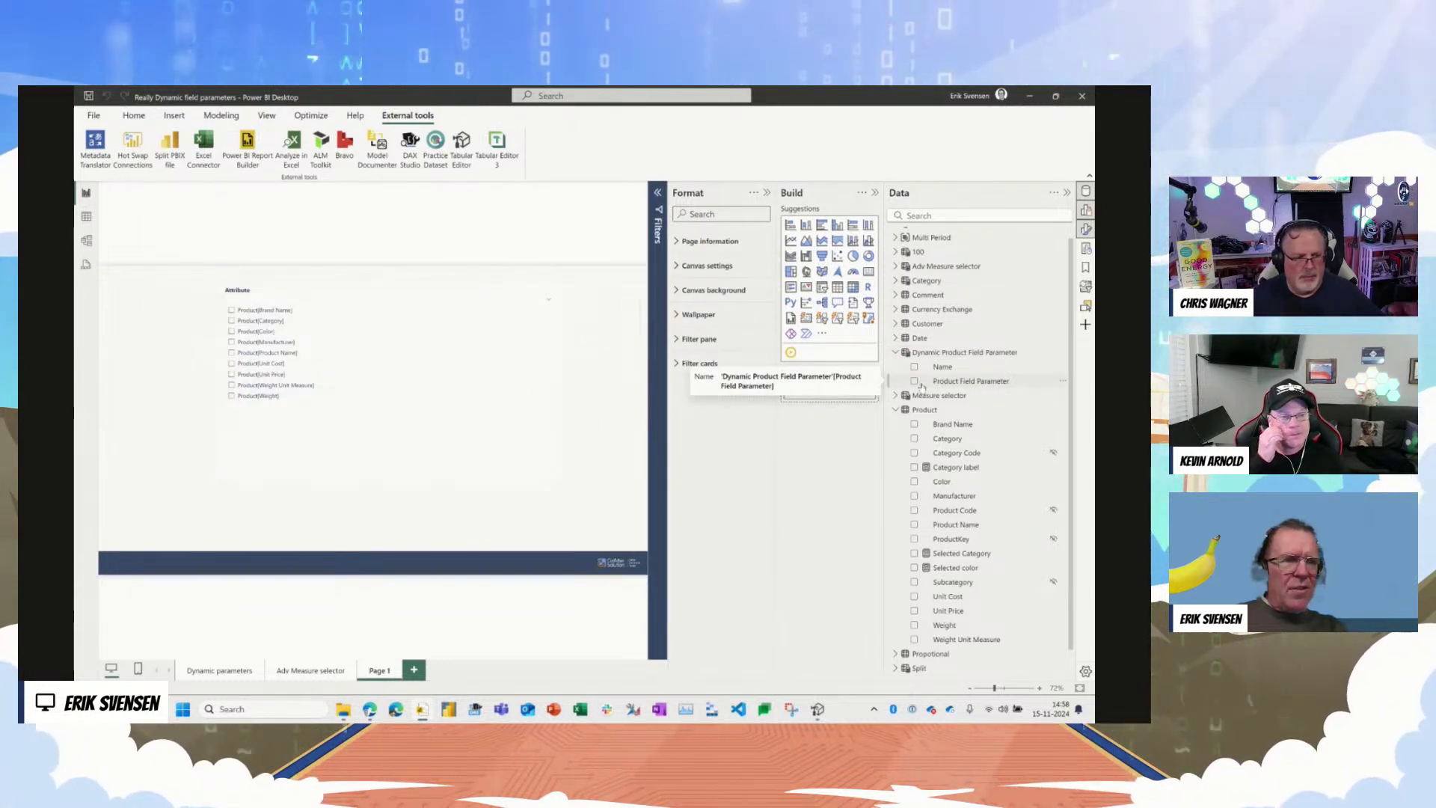
click(965, 352)
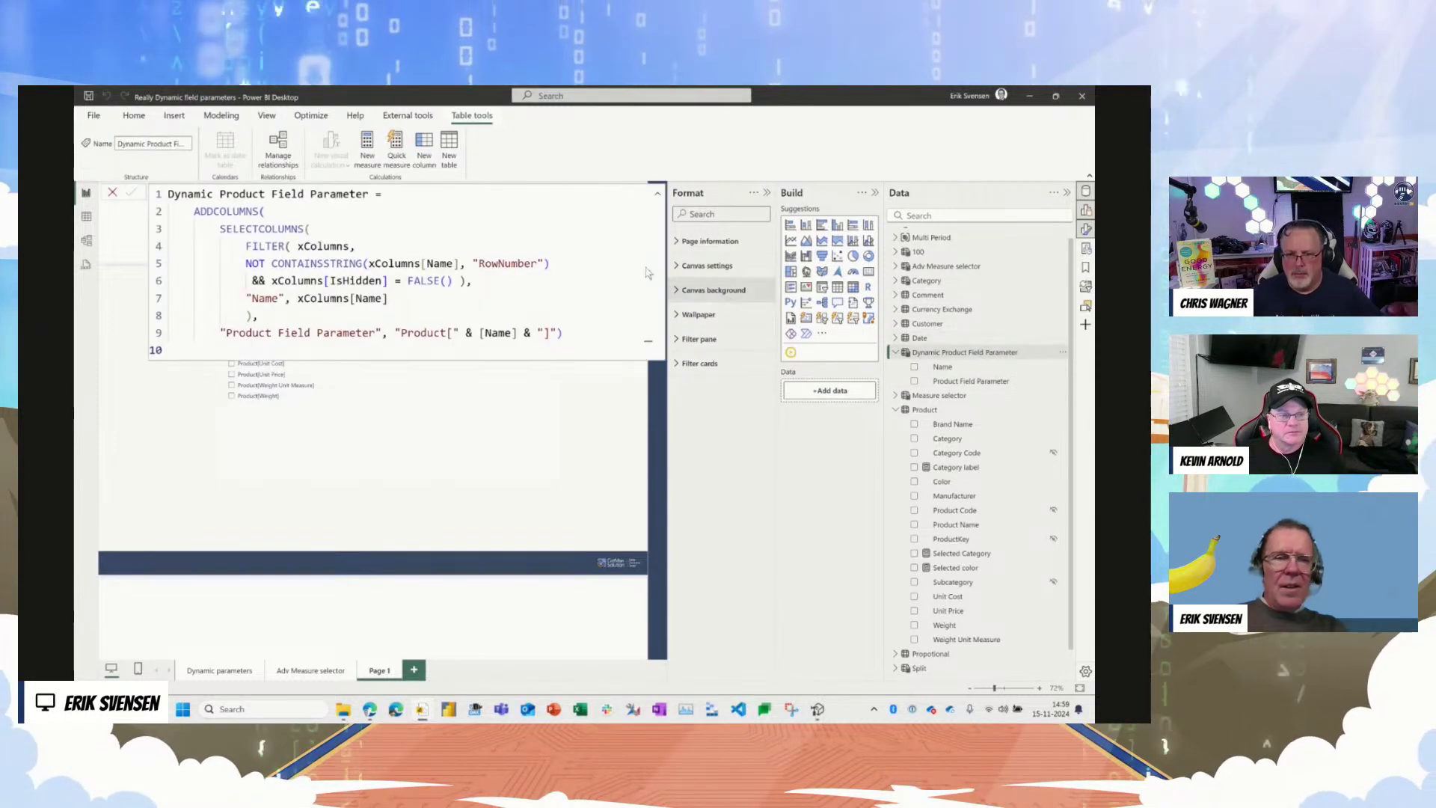
click(412, 118)
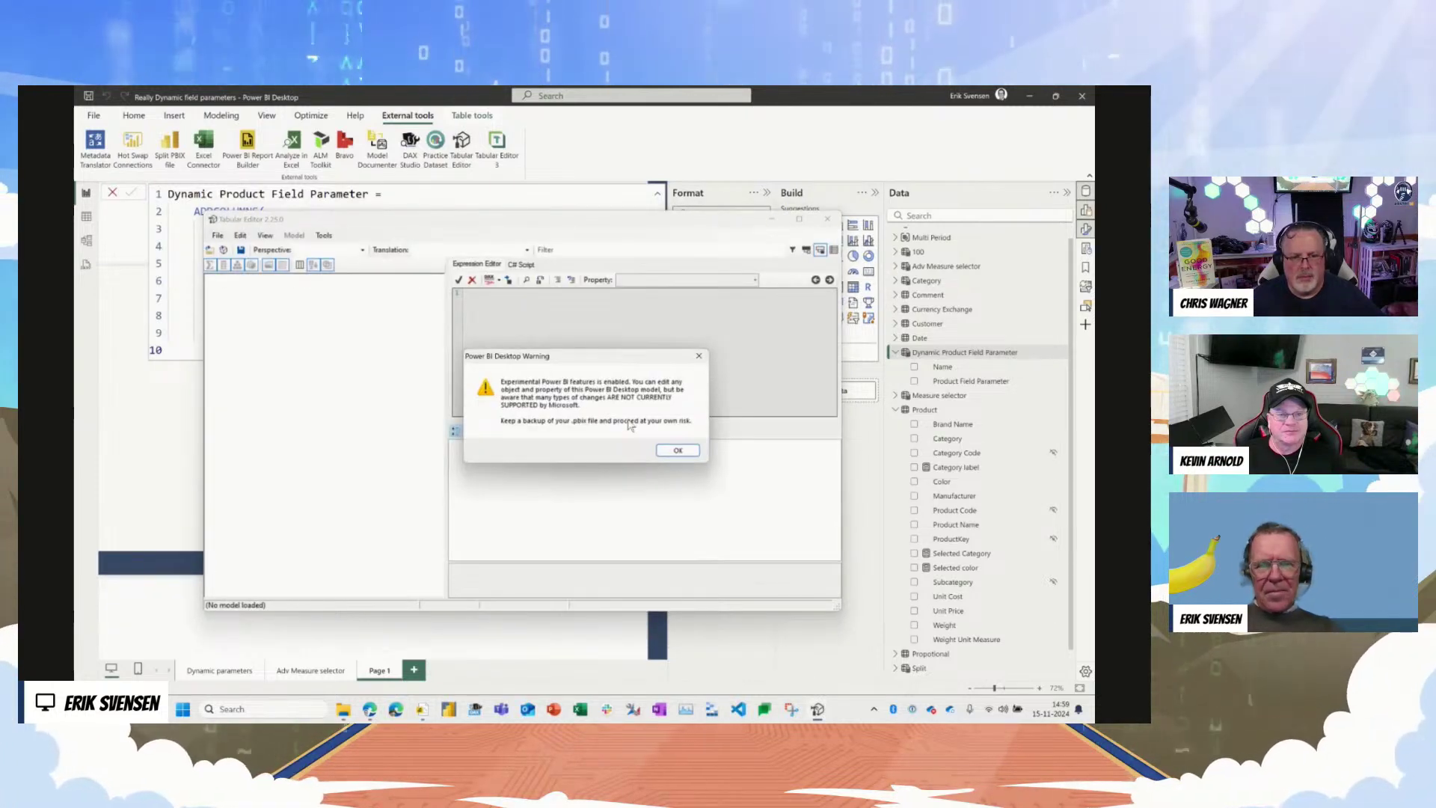
click(676, 452)
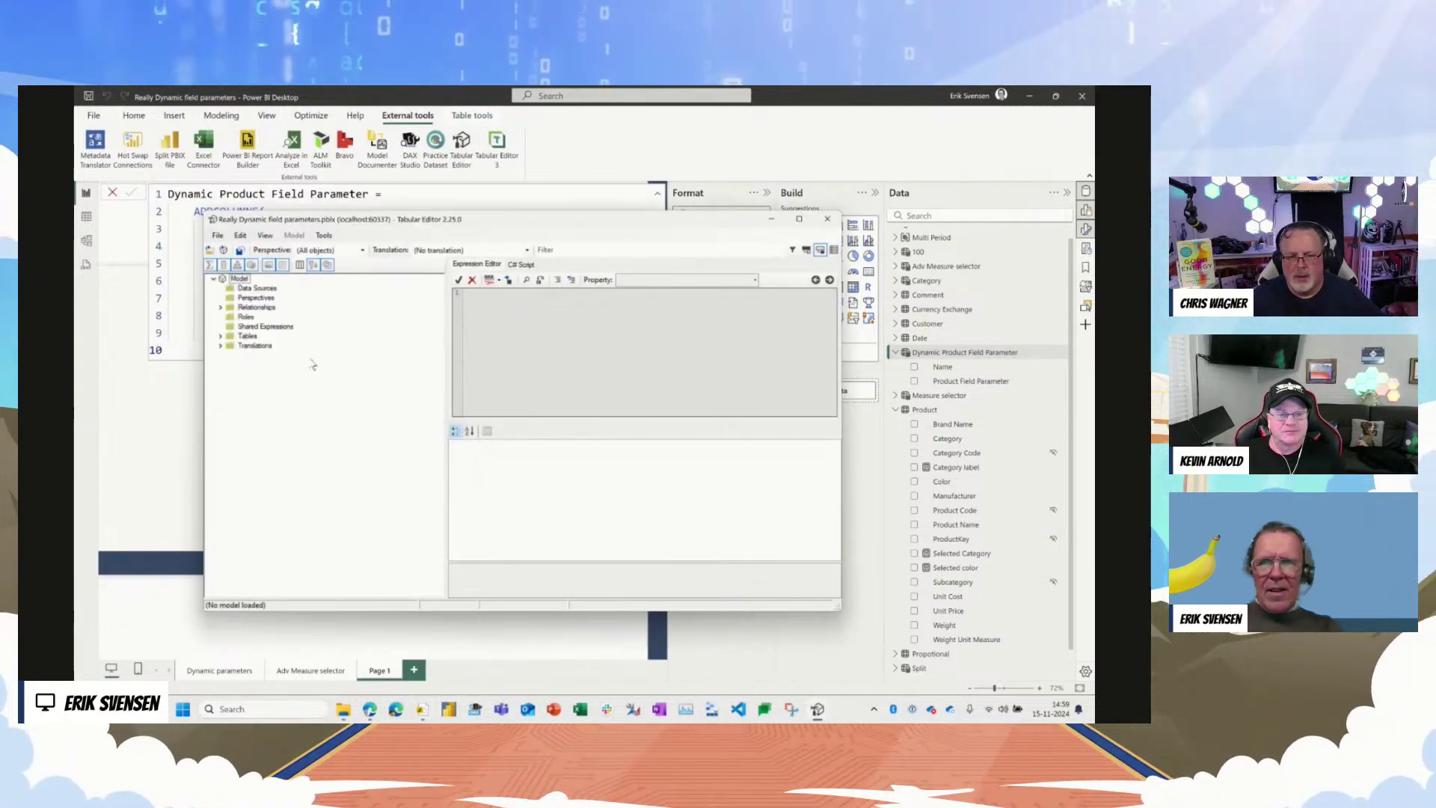
Step: Open the extended property collection of the Product Field Parameter column in the Dynamic Product Field Parameter table
click(220, 337)
click(303, 413)
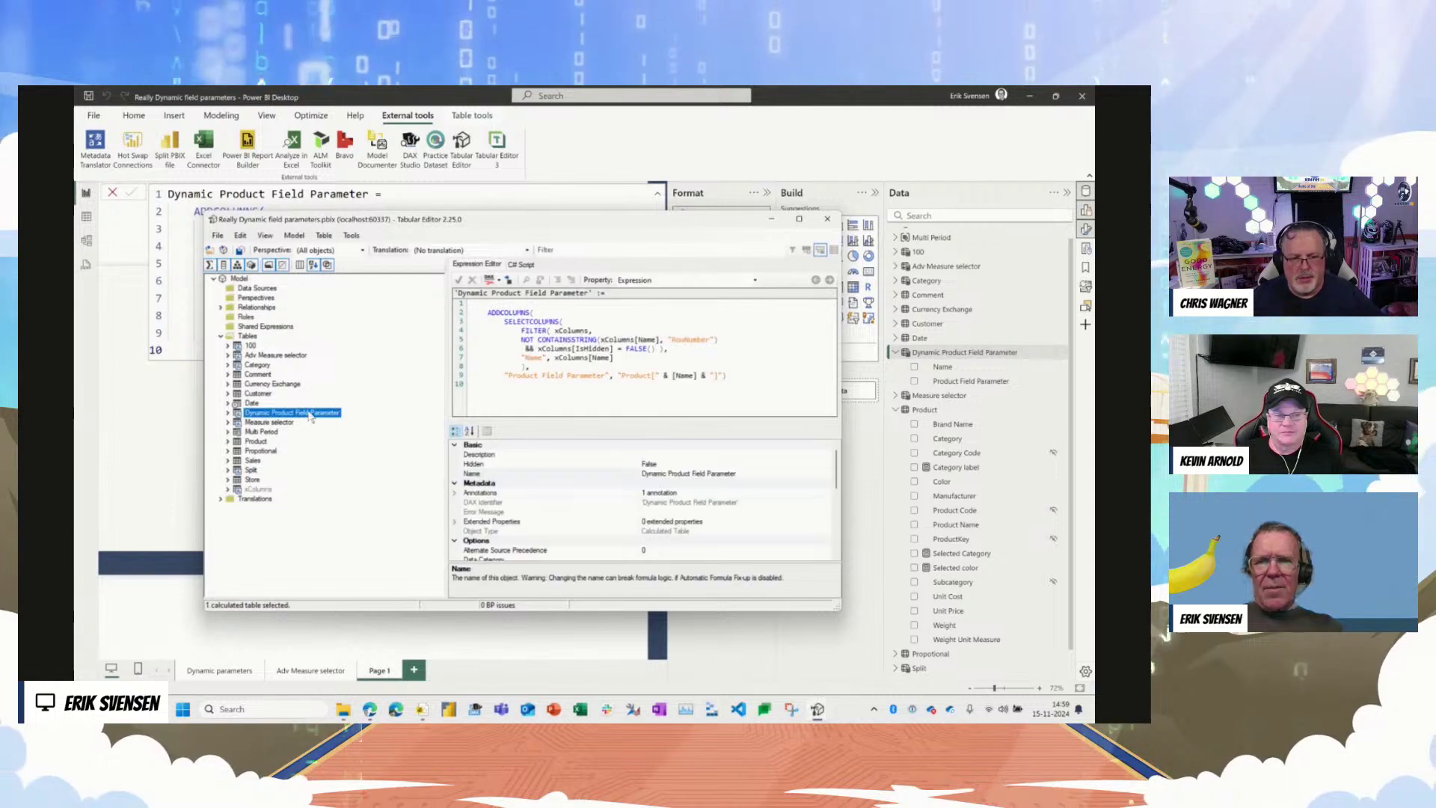
click(228, 412)
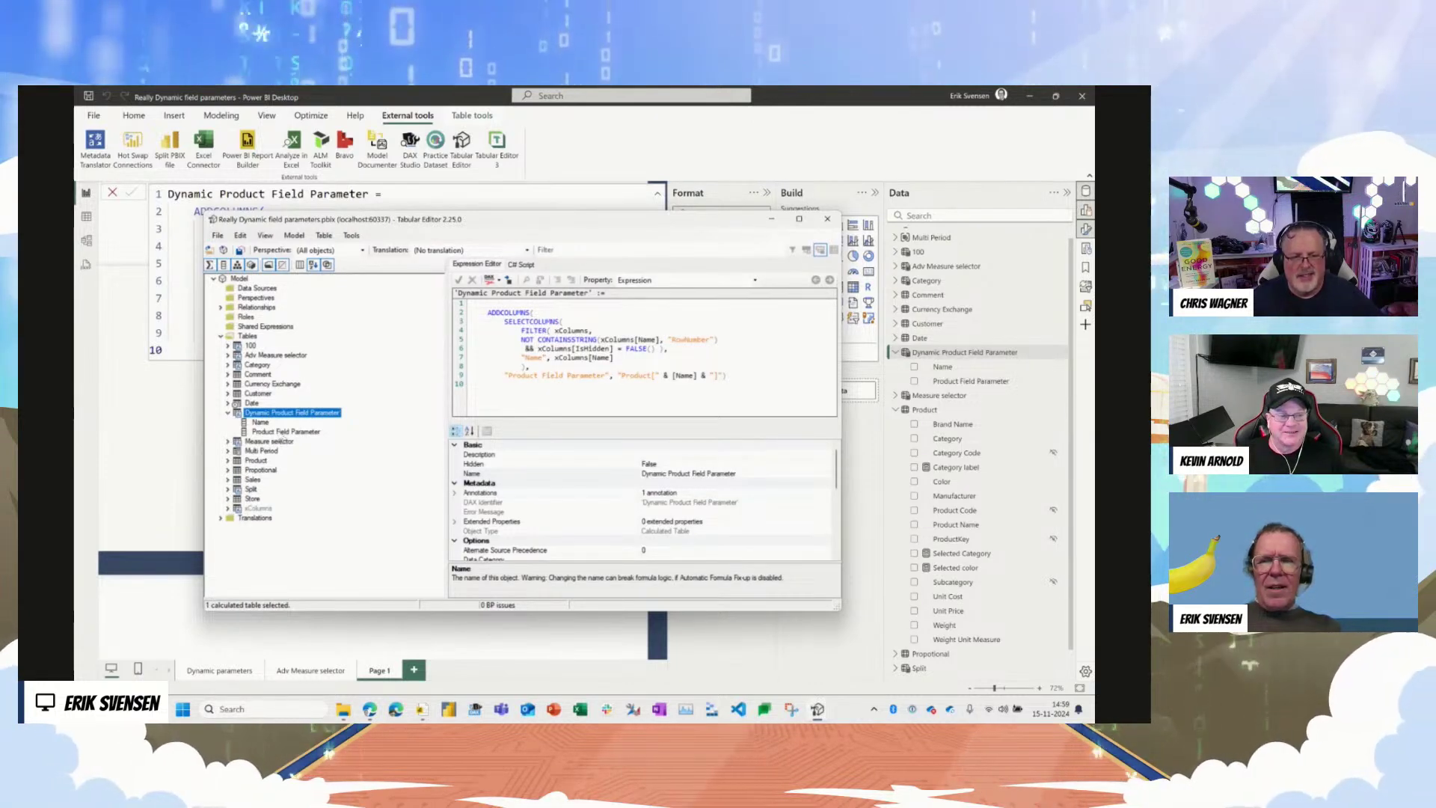
click(285, 432)
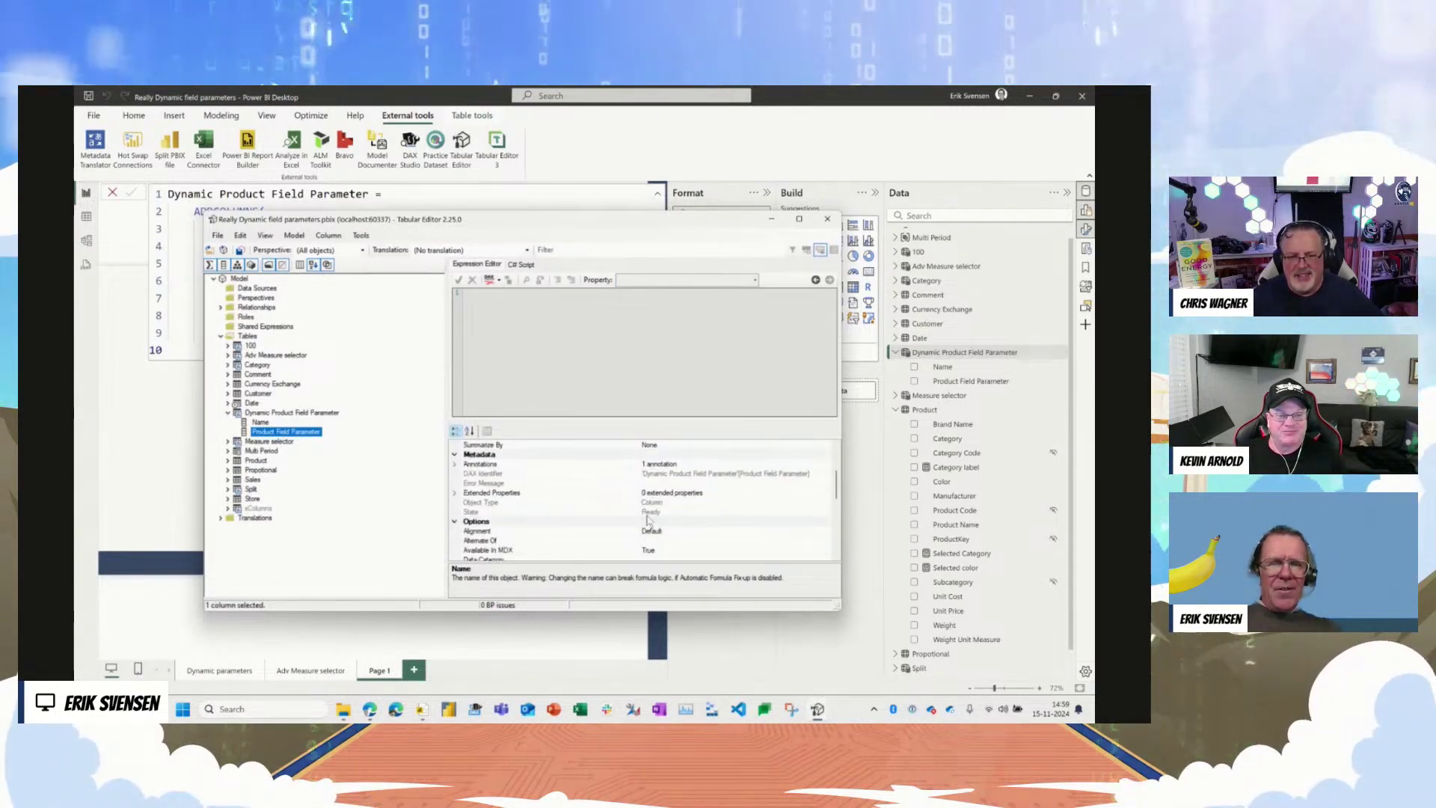
click(814, 493)
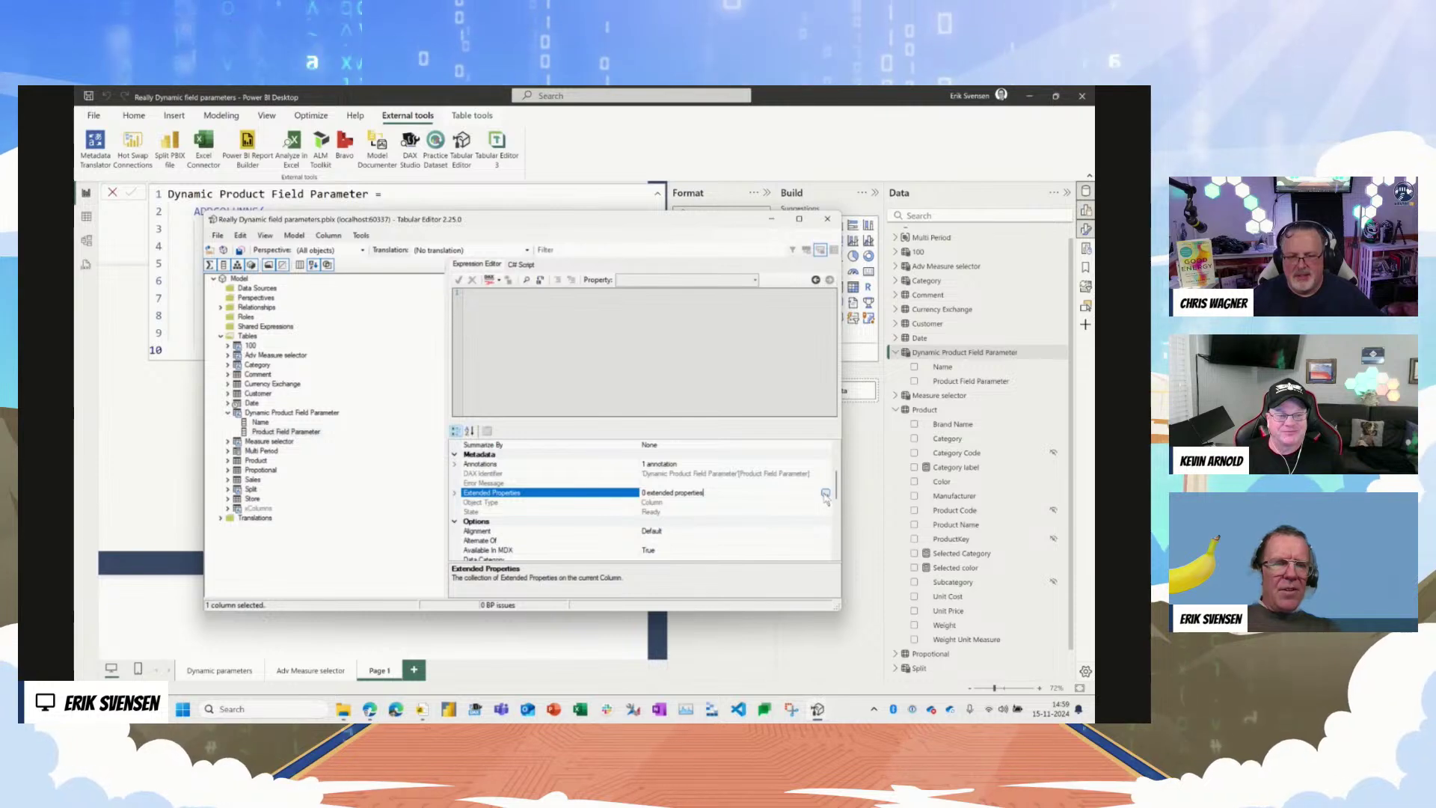
click(824, 493)
Step: Add a JSON extended property named ParameterMetaData with an empty value and accept the collection
click(495, 463)
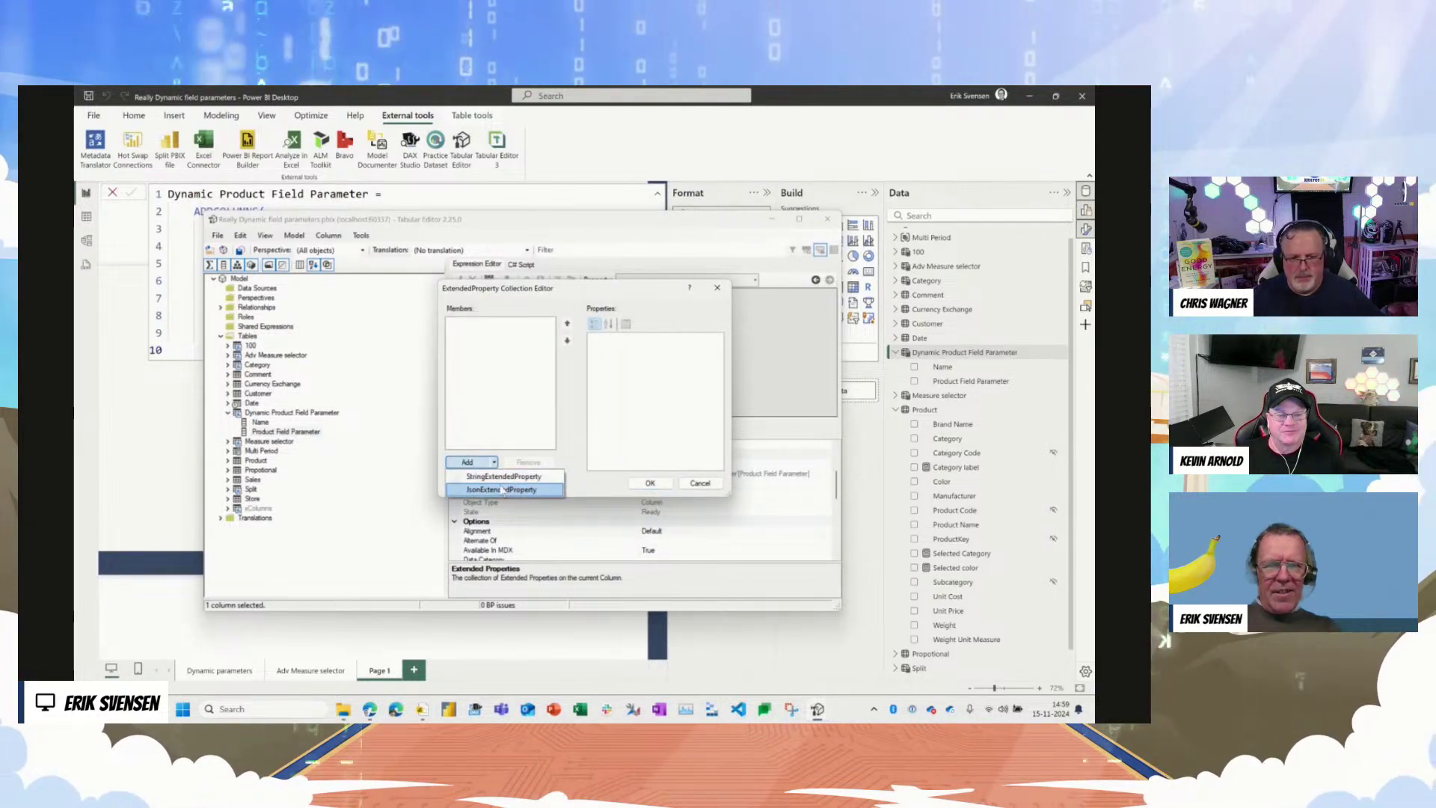
click(503, 491)
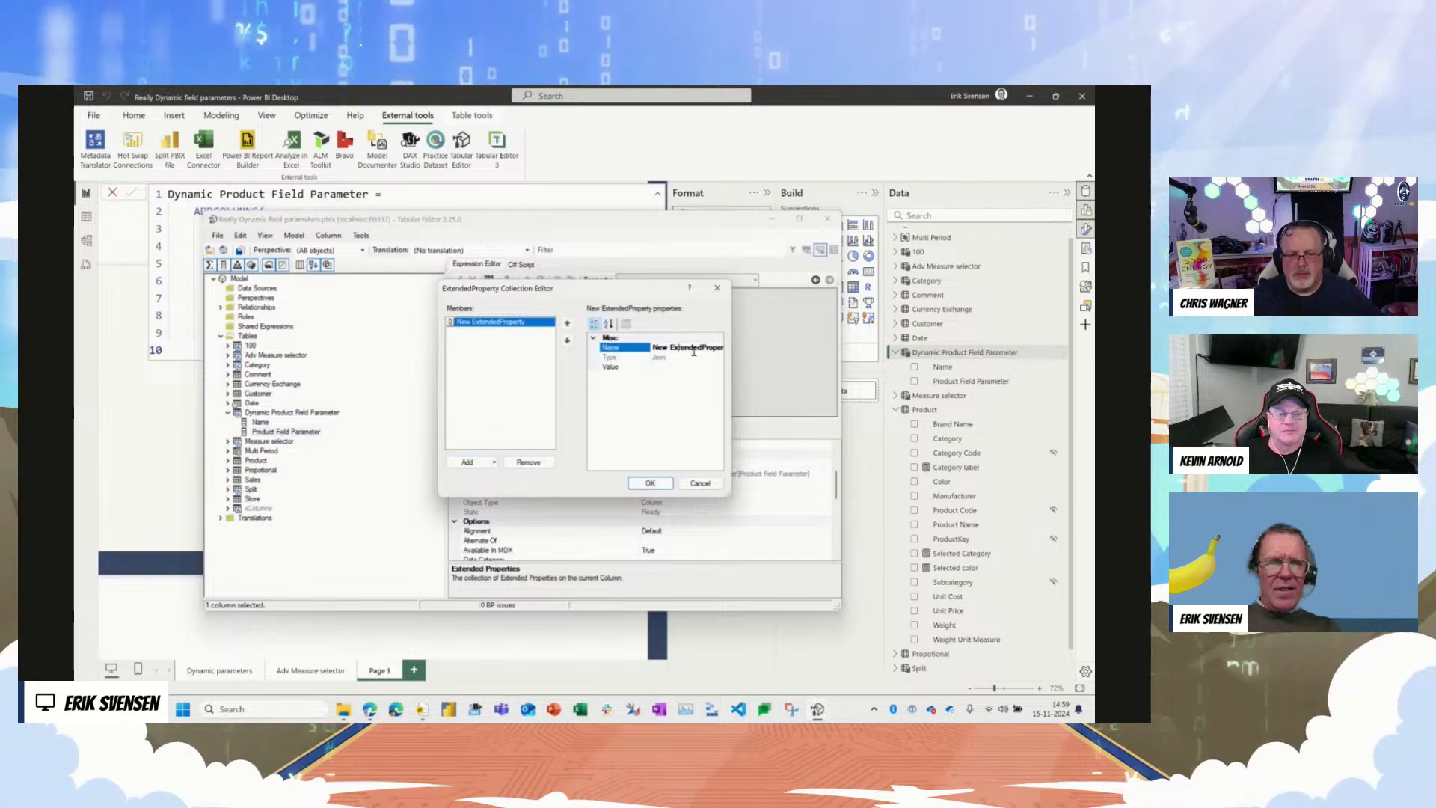
key(Home)
key(shift+Right)
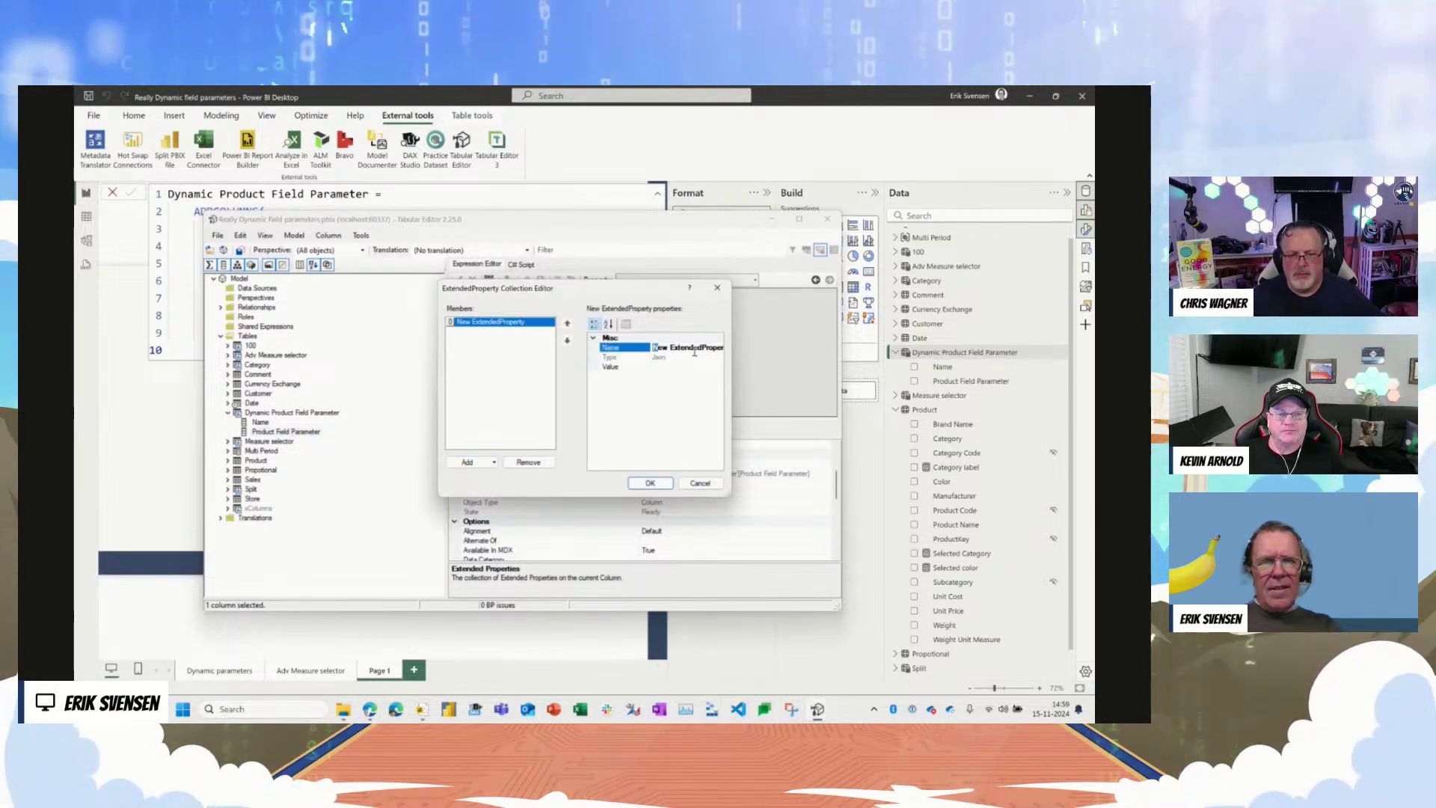
key(shift+Right)
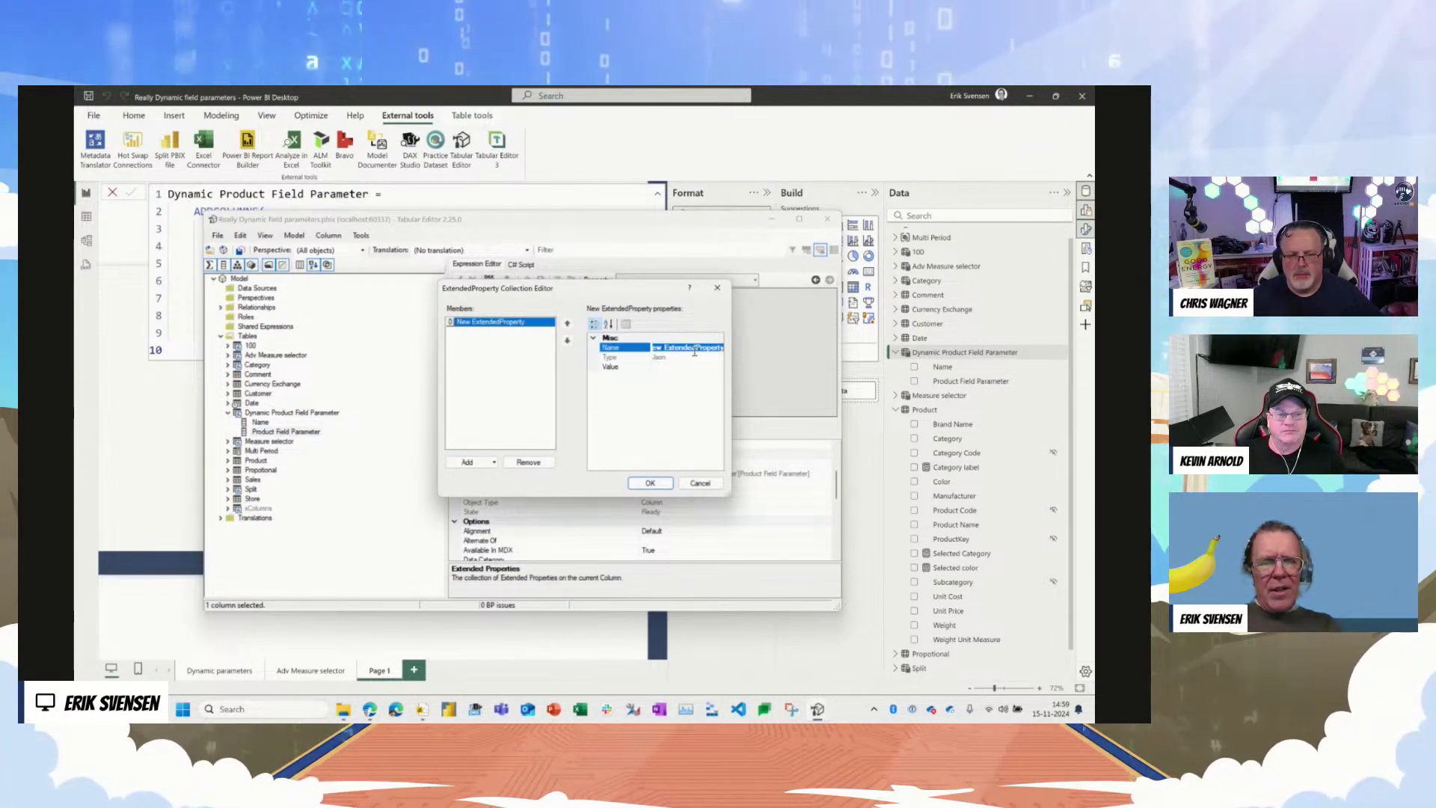
text(Parameter)
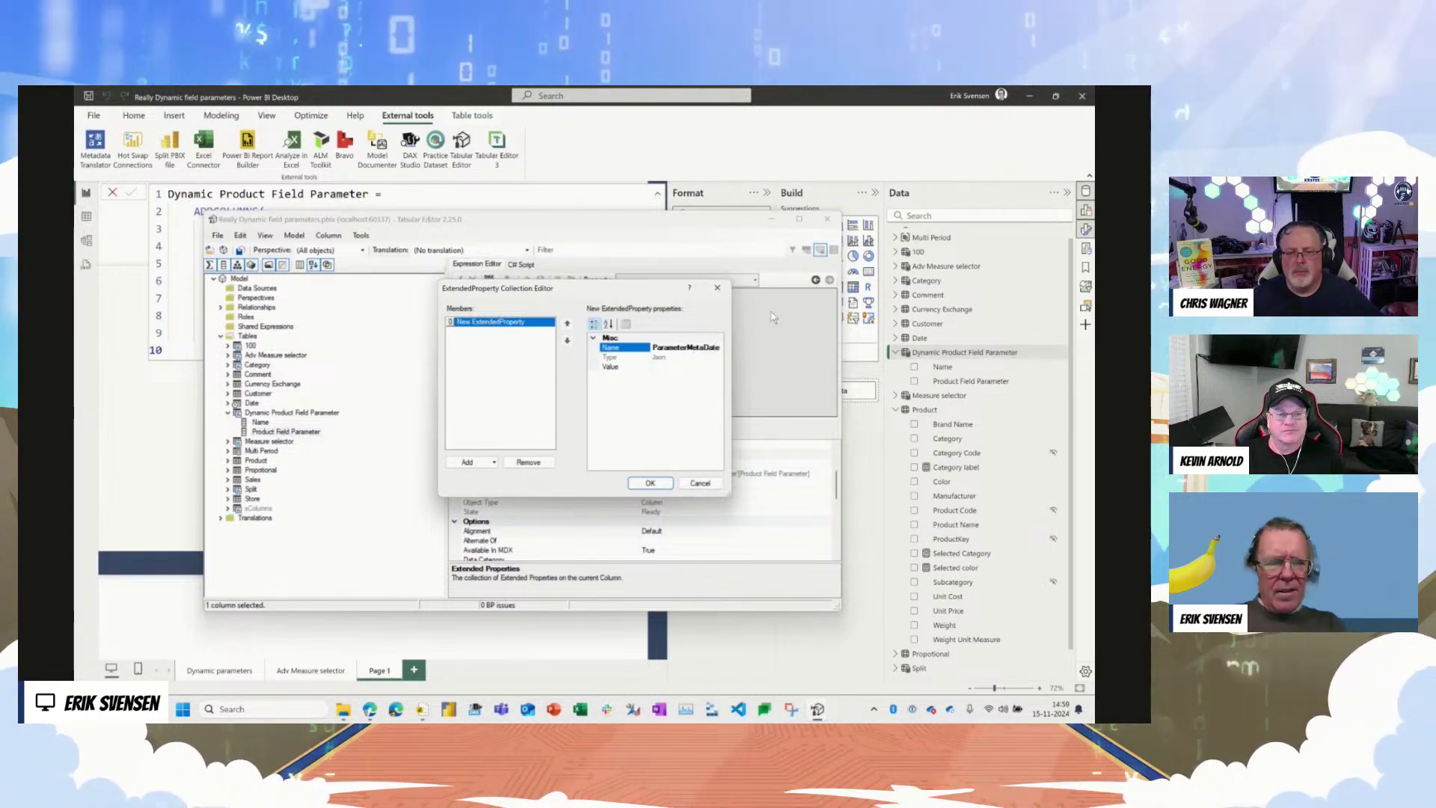
text(MetaData)
click(676, 367)
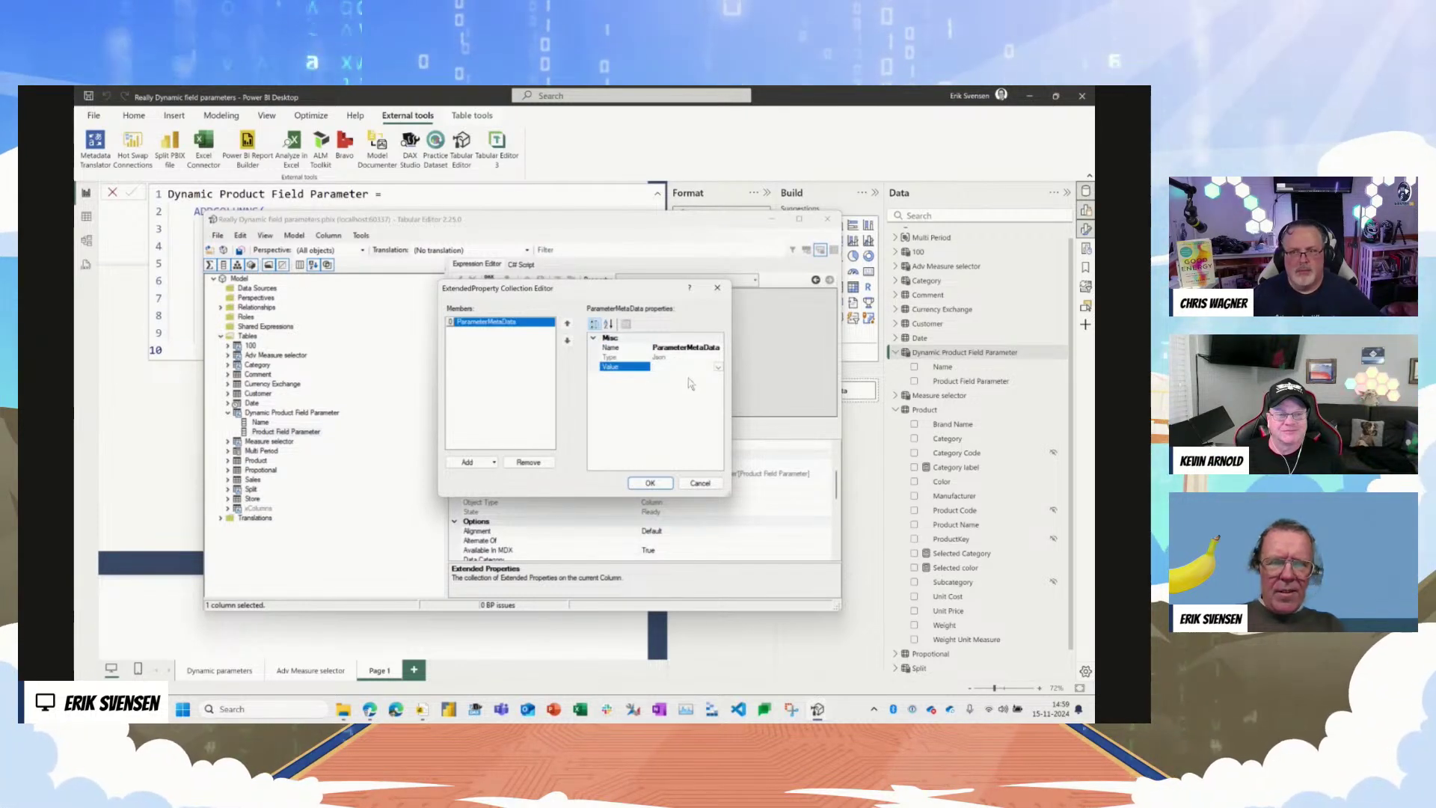
key(super)
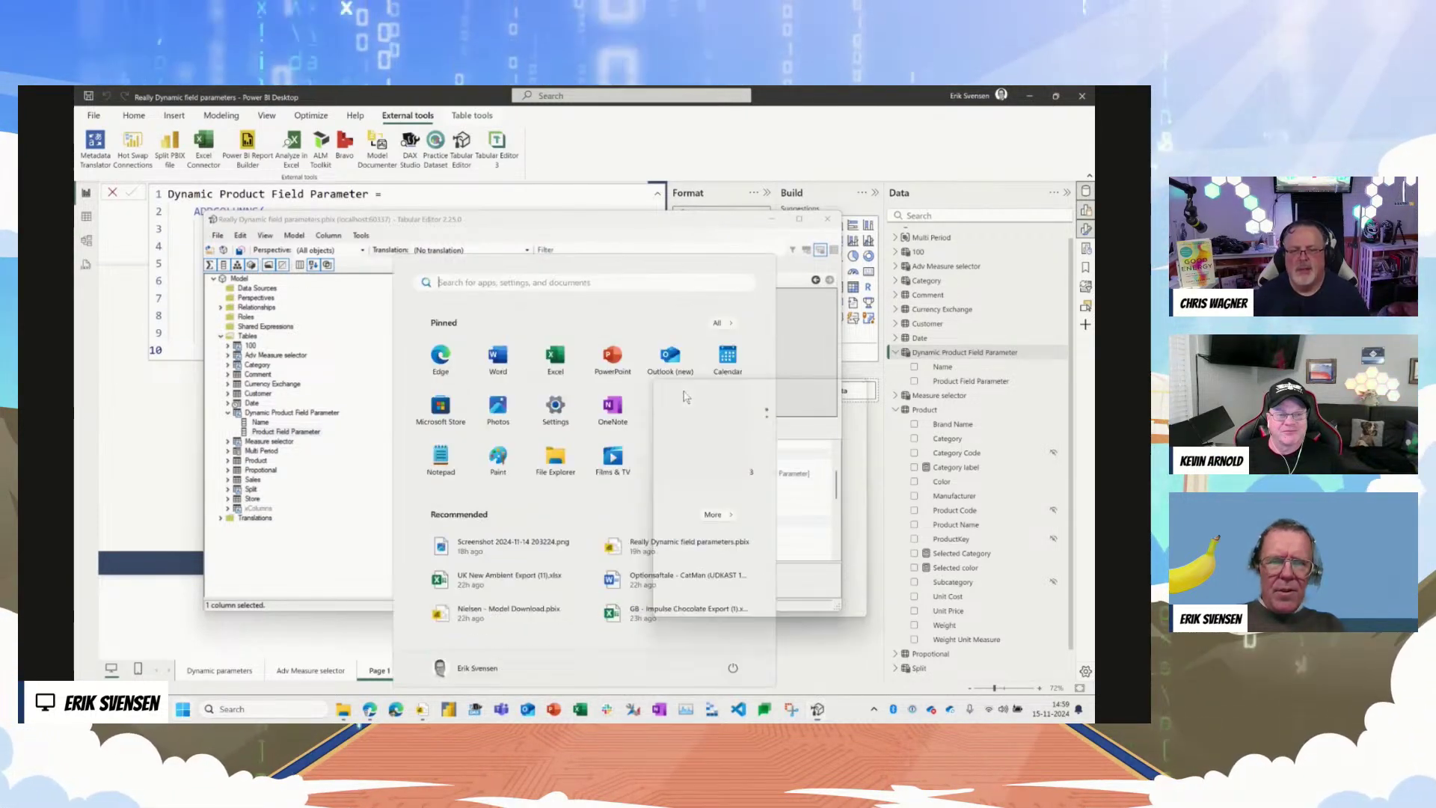
click(794, 356)
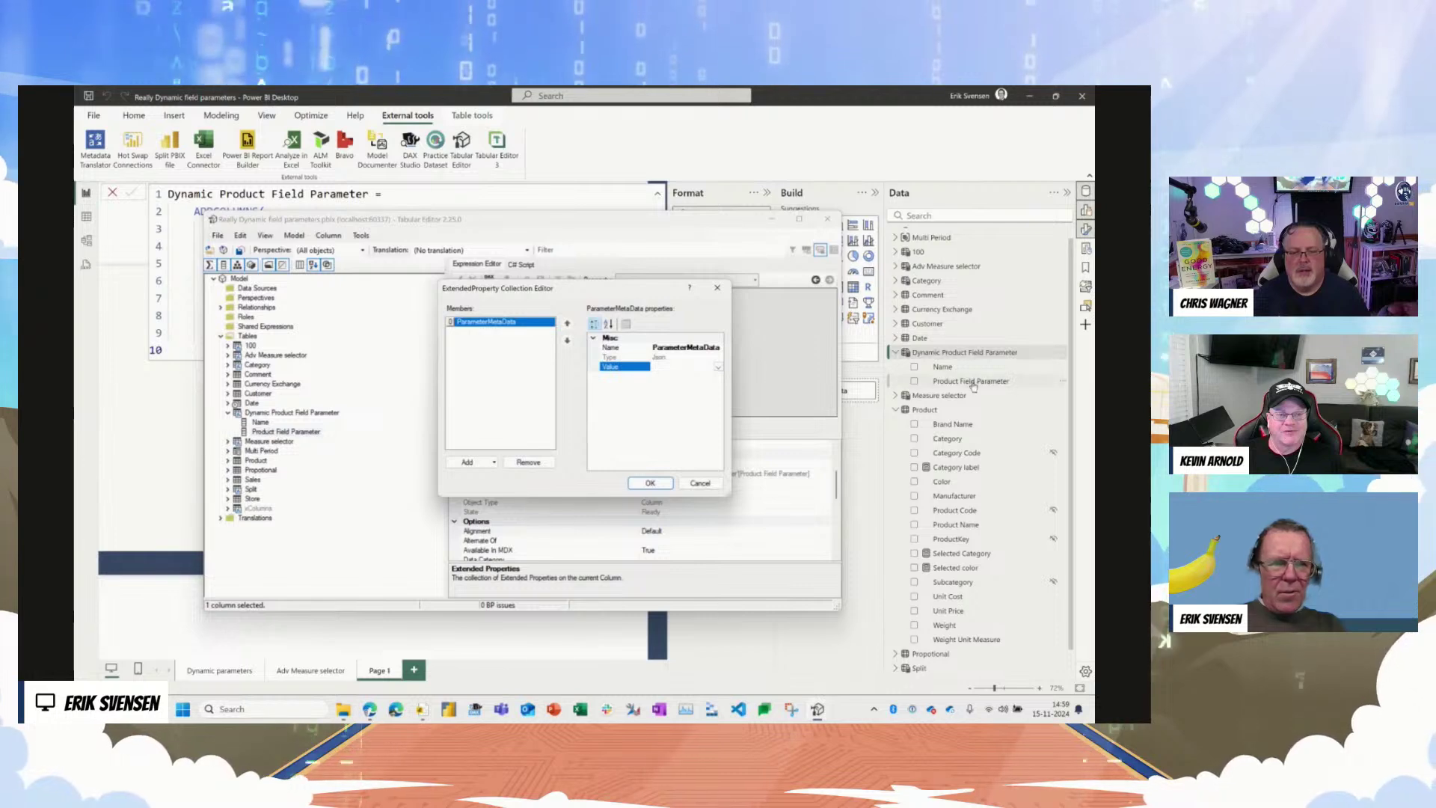
click(668, 482)
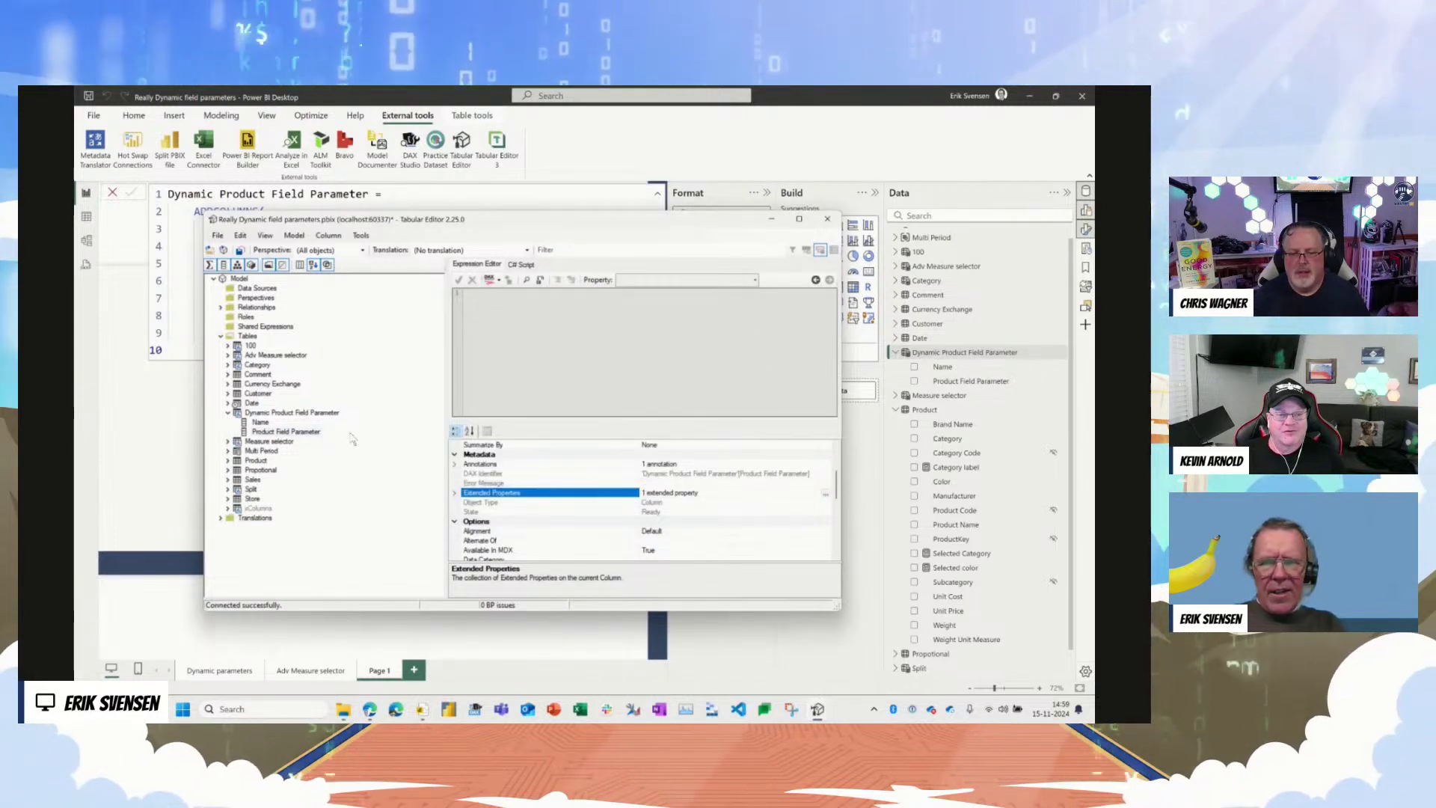
Step: Copy the ParameterMetadata extended property value from the Field column of the Adv Measure selector table
click(228, 355)
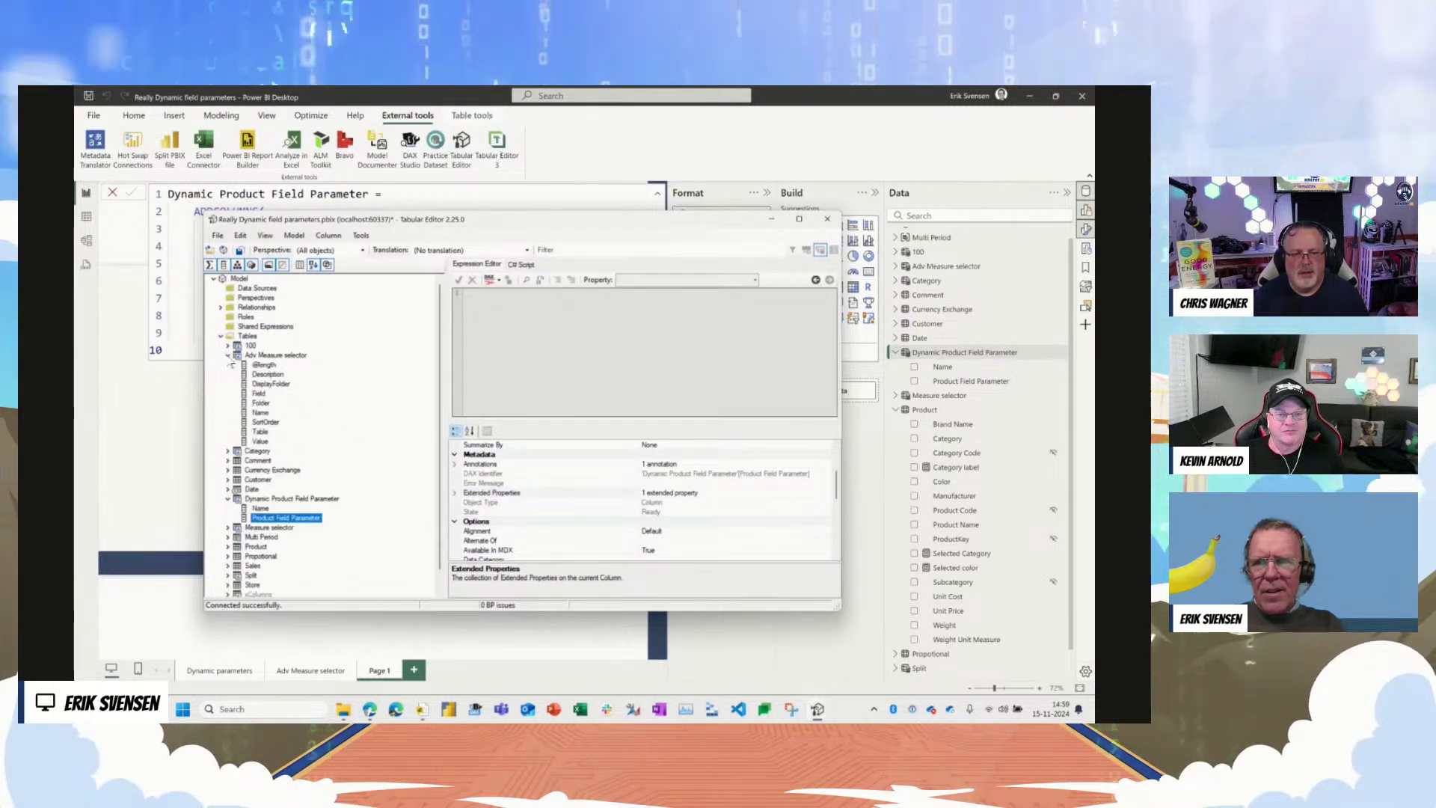
click(262, 394)
click(454, 494)
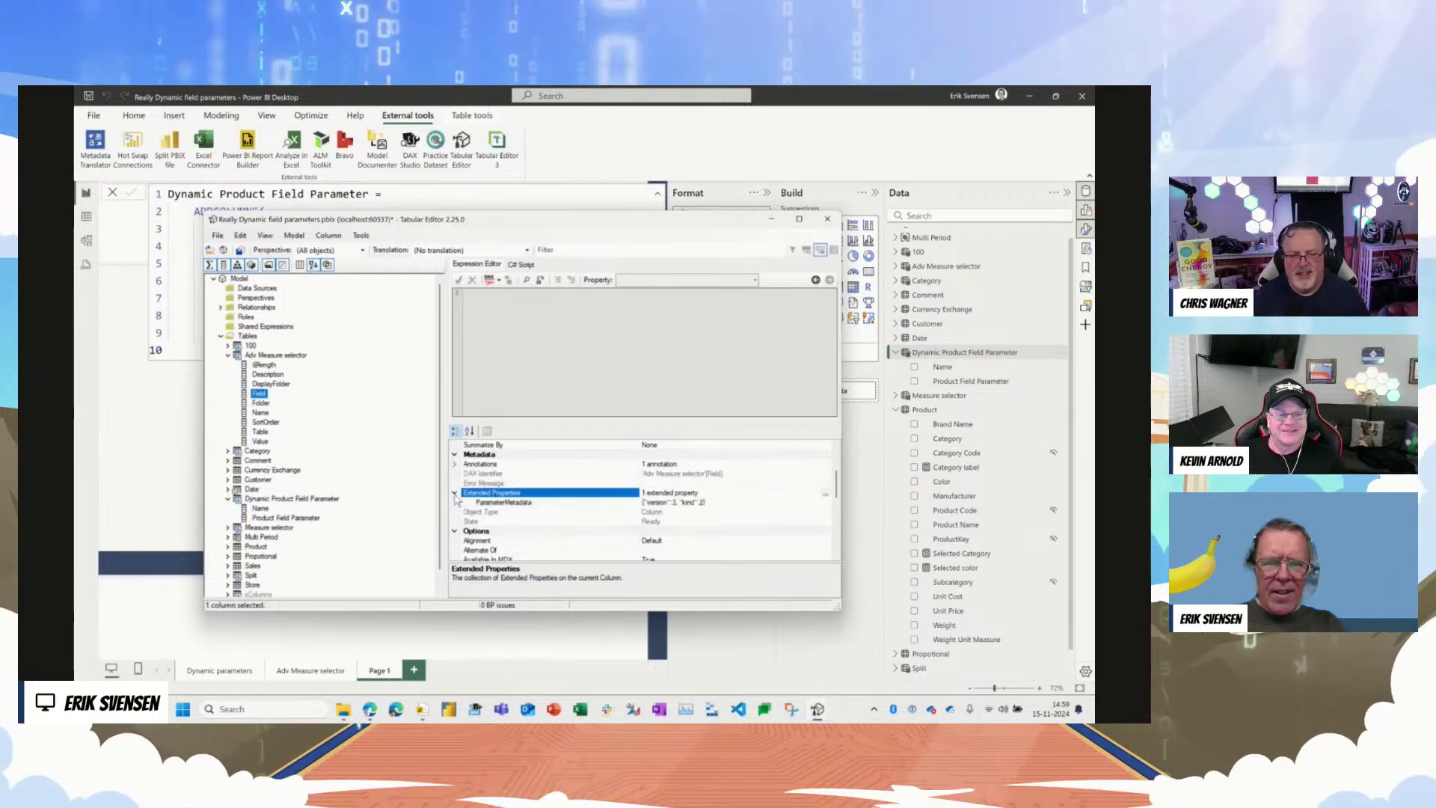
click(711, 501)
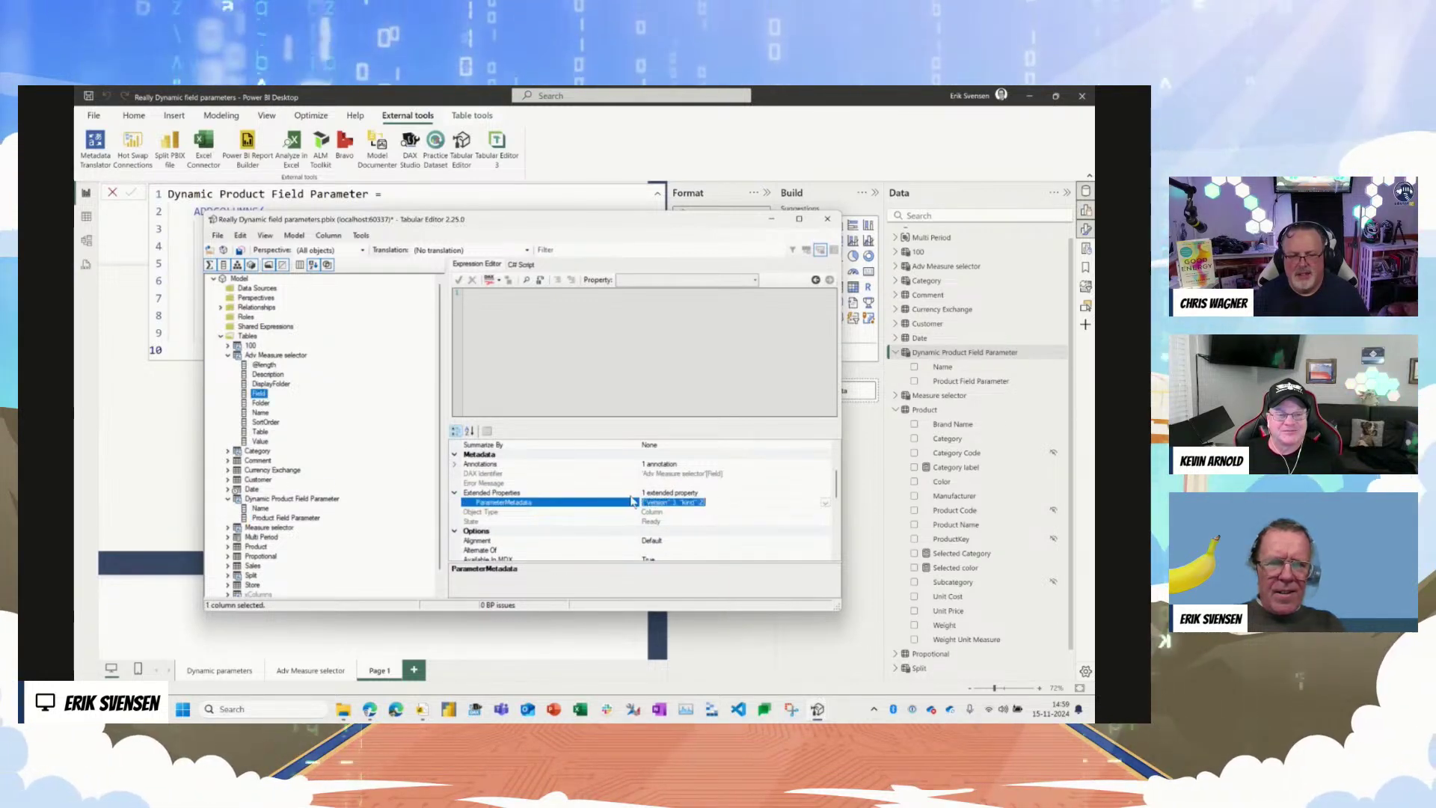
Step: Set the Product Field Parameter column's ParameterMetaData value to {"version":3, "kind":2} and save the change to the connected model
click(286, 518)
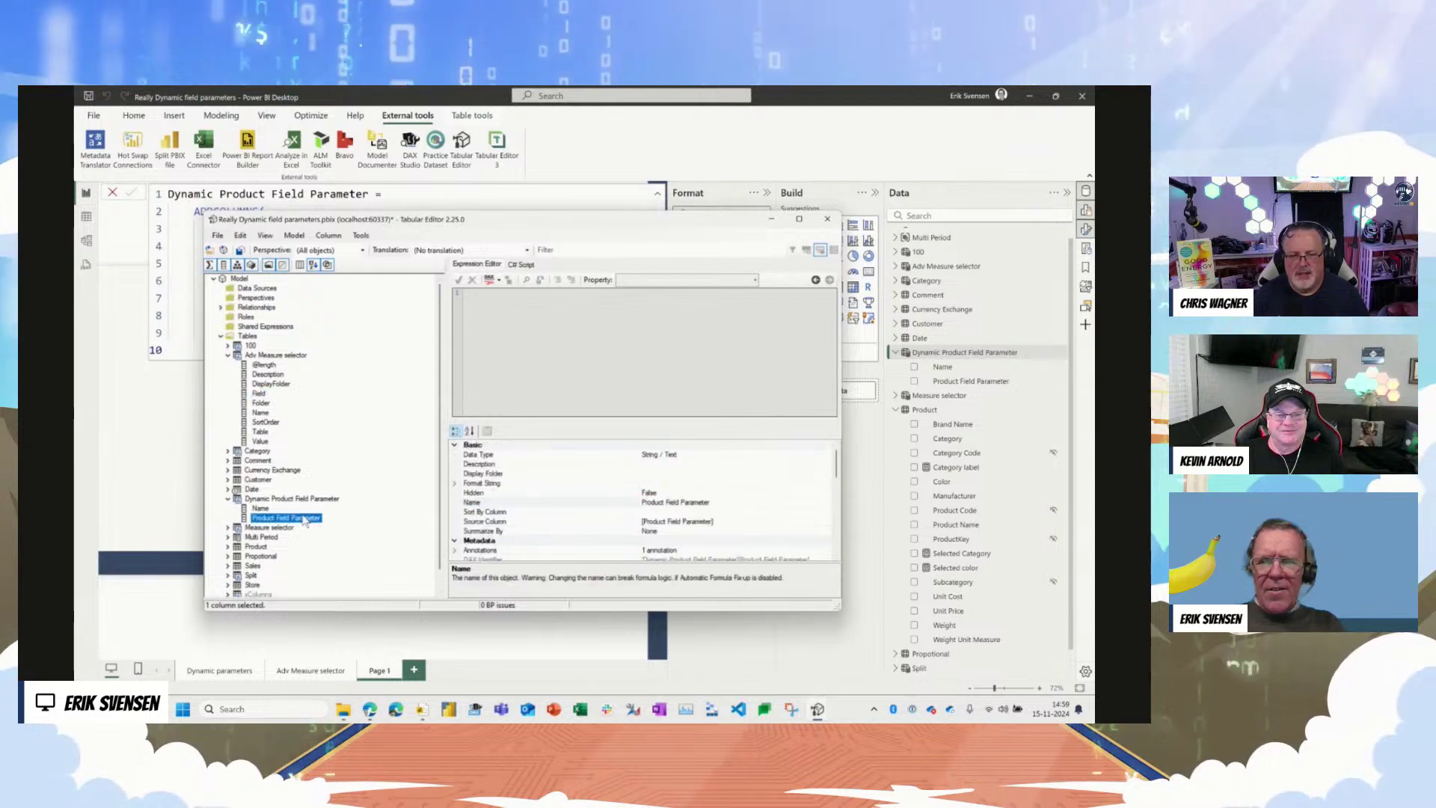
scroll(706, 528, down, 2)
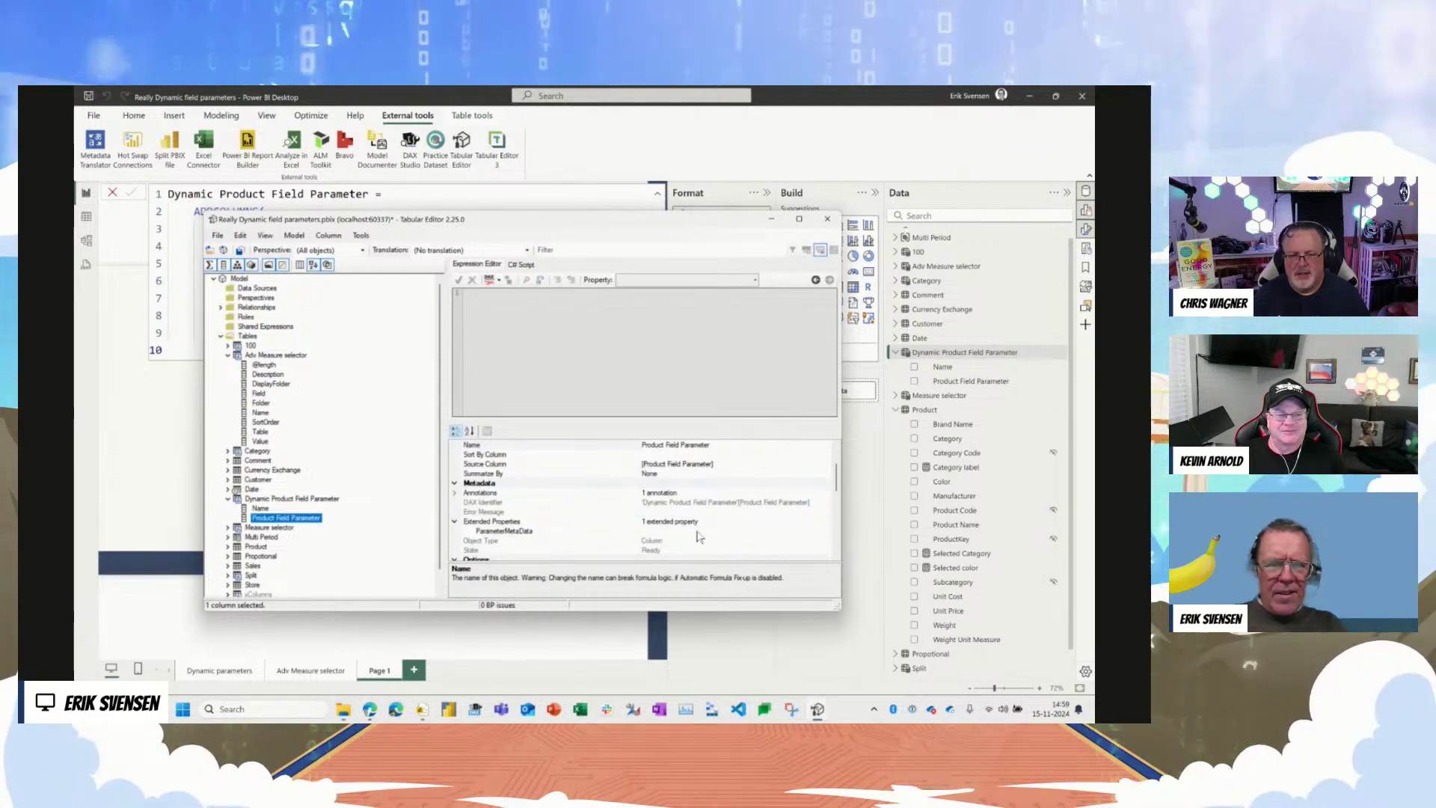
click(818, 531)
click(824, 532)
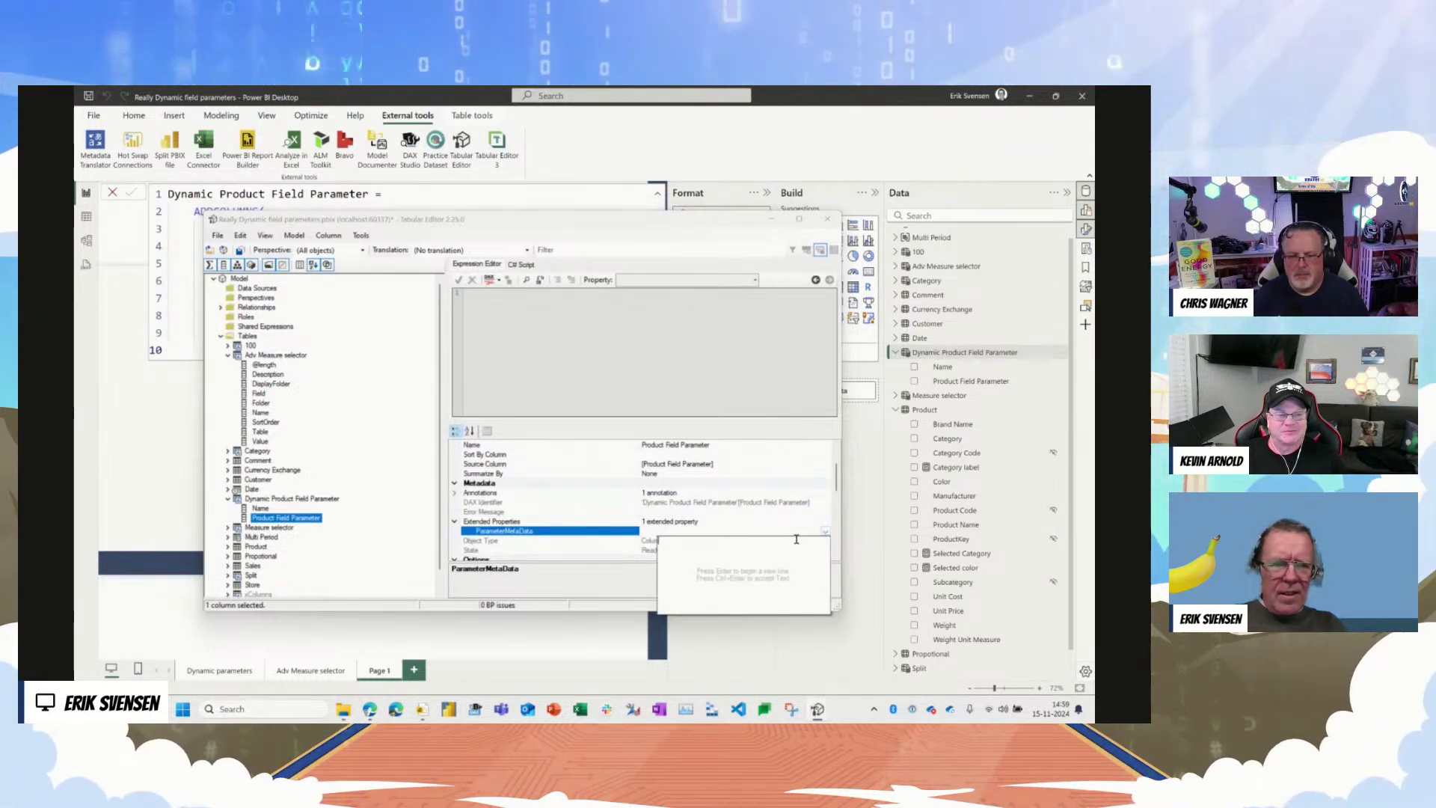
text({"version":3, "kind":2})
click(663, 528)
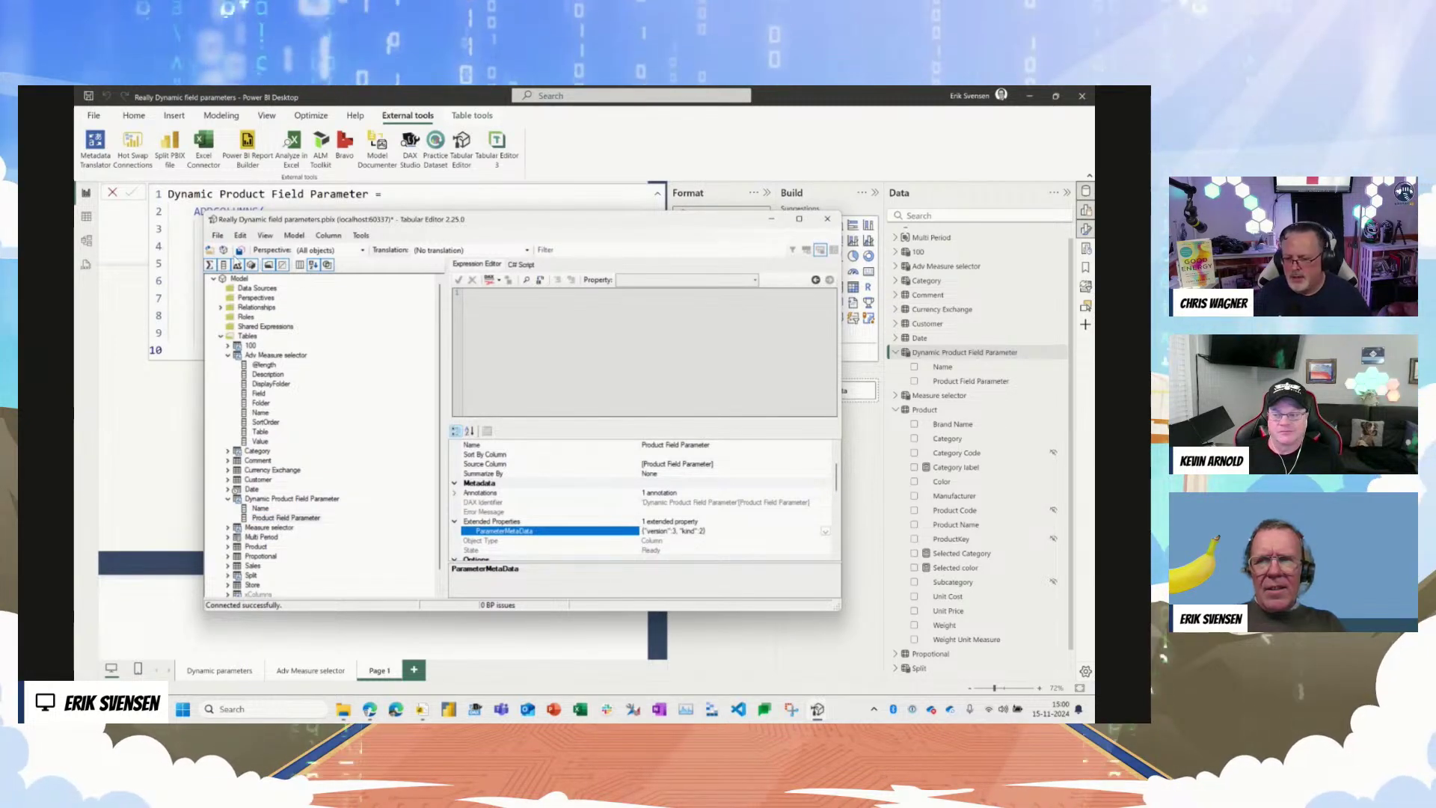
click(239, 250)
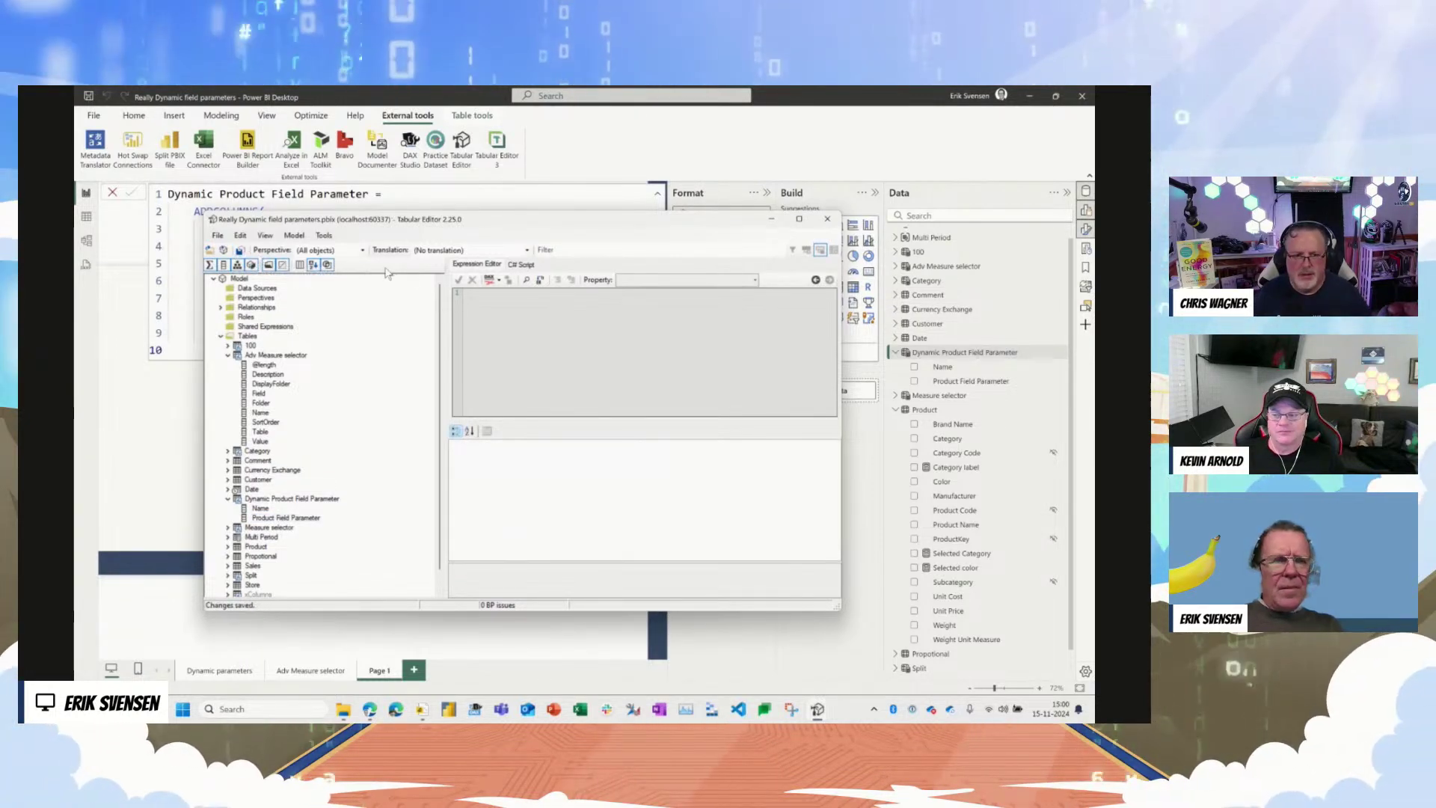
Step: Check the Product Field Parameter column in Power BI Desktop and reopen the model in Tabular Editor 2, accepting the warning
click(771, 219)
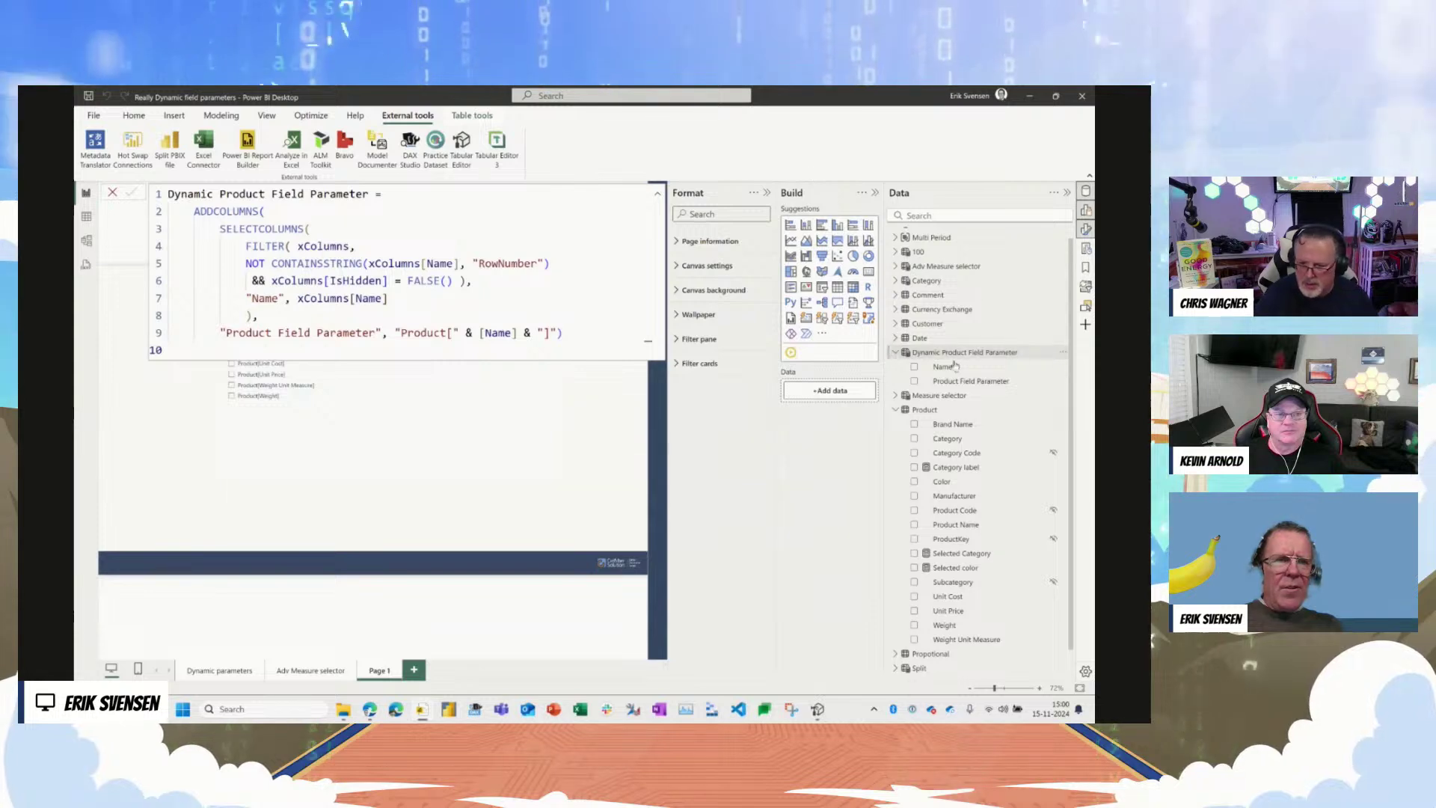
click(975, 383)
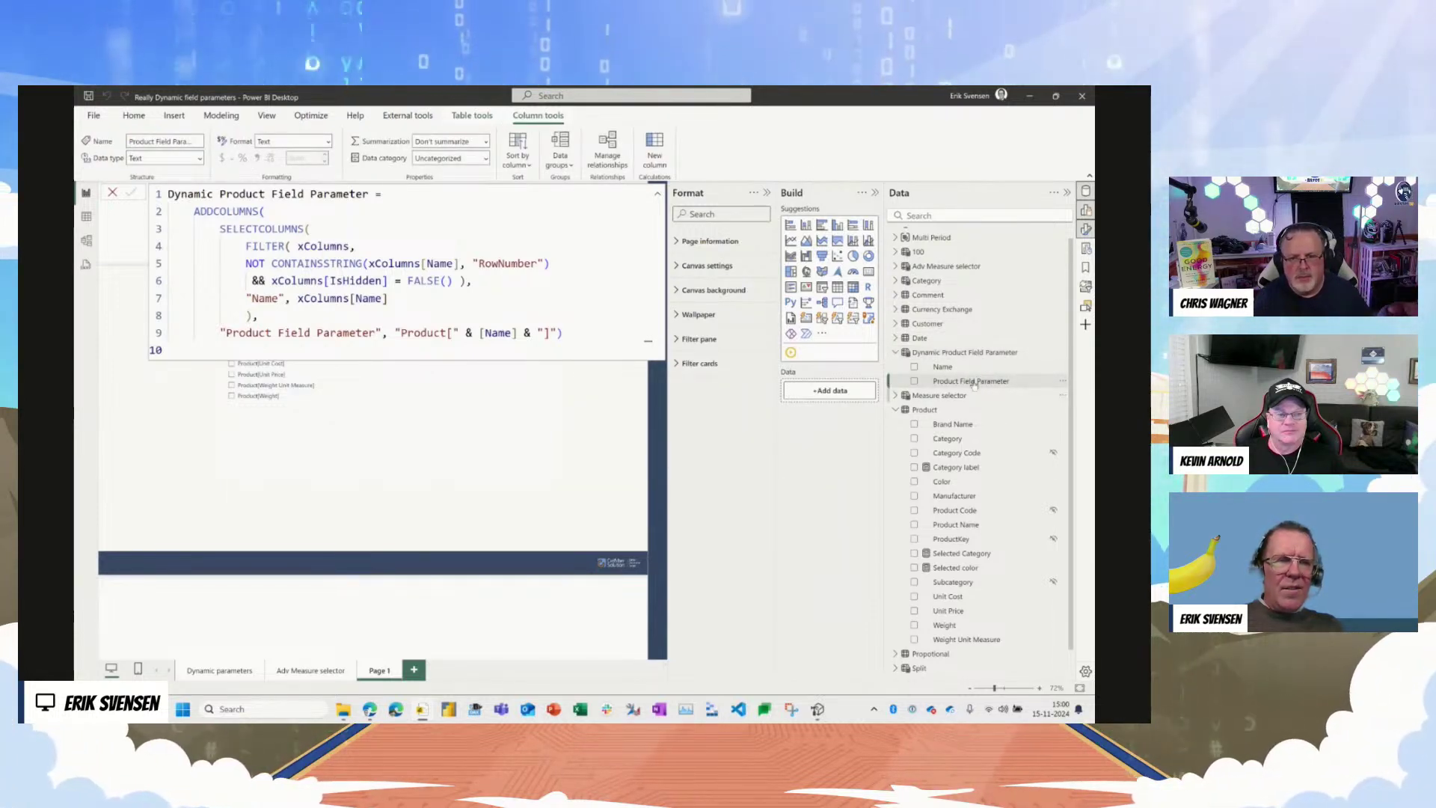
click(424, 120)
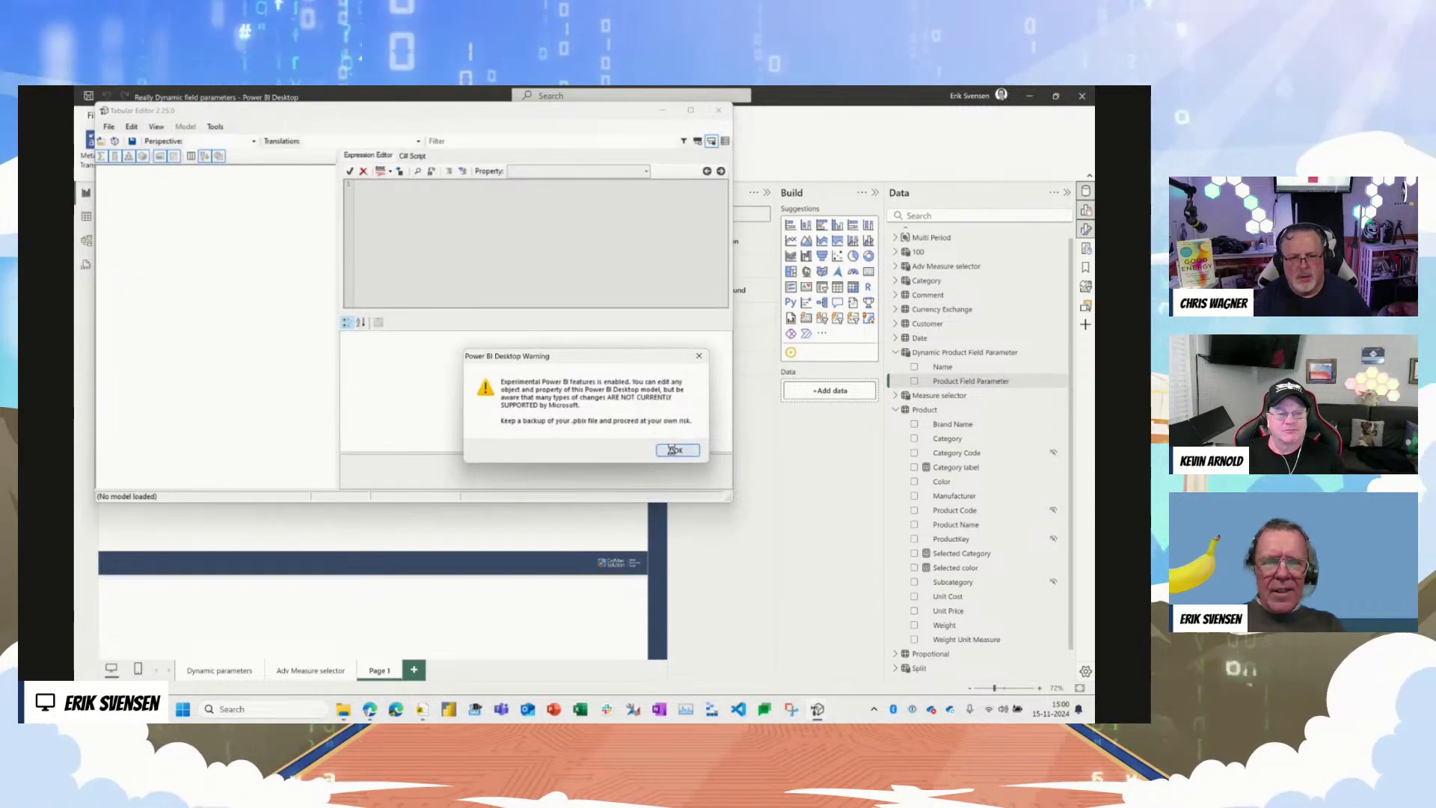
click(676, 449)
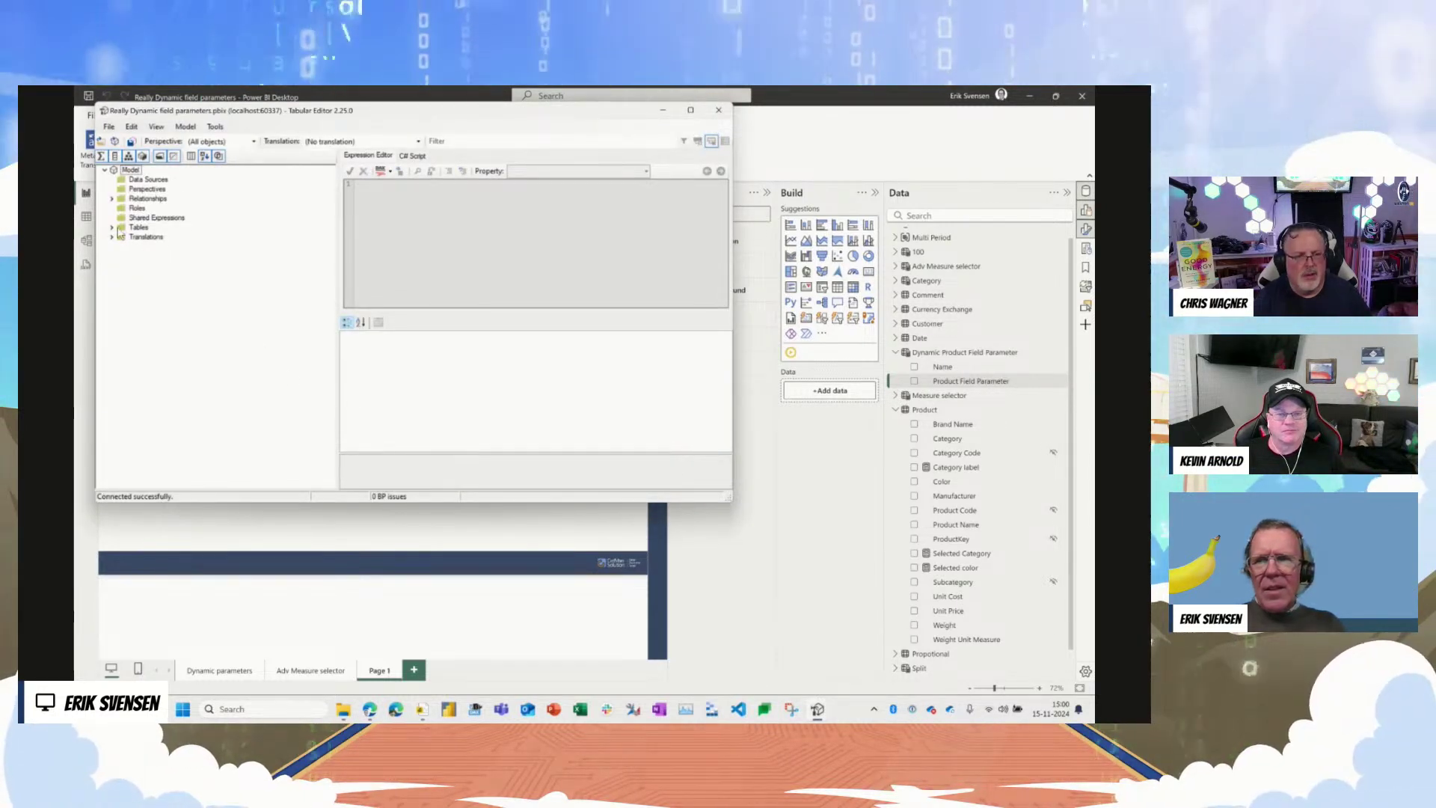
Step: Select the Product Field Parameter column in the reopened model and expand its Extended Properties
click(111, 227)
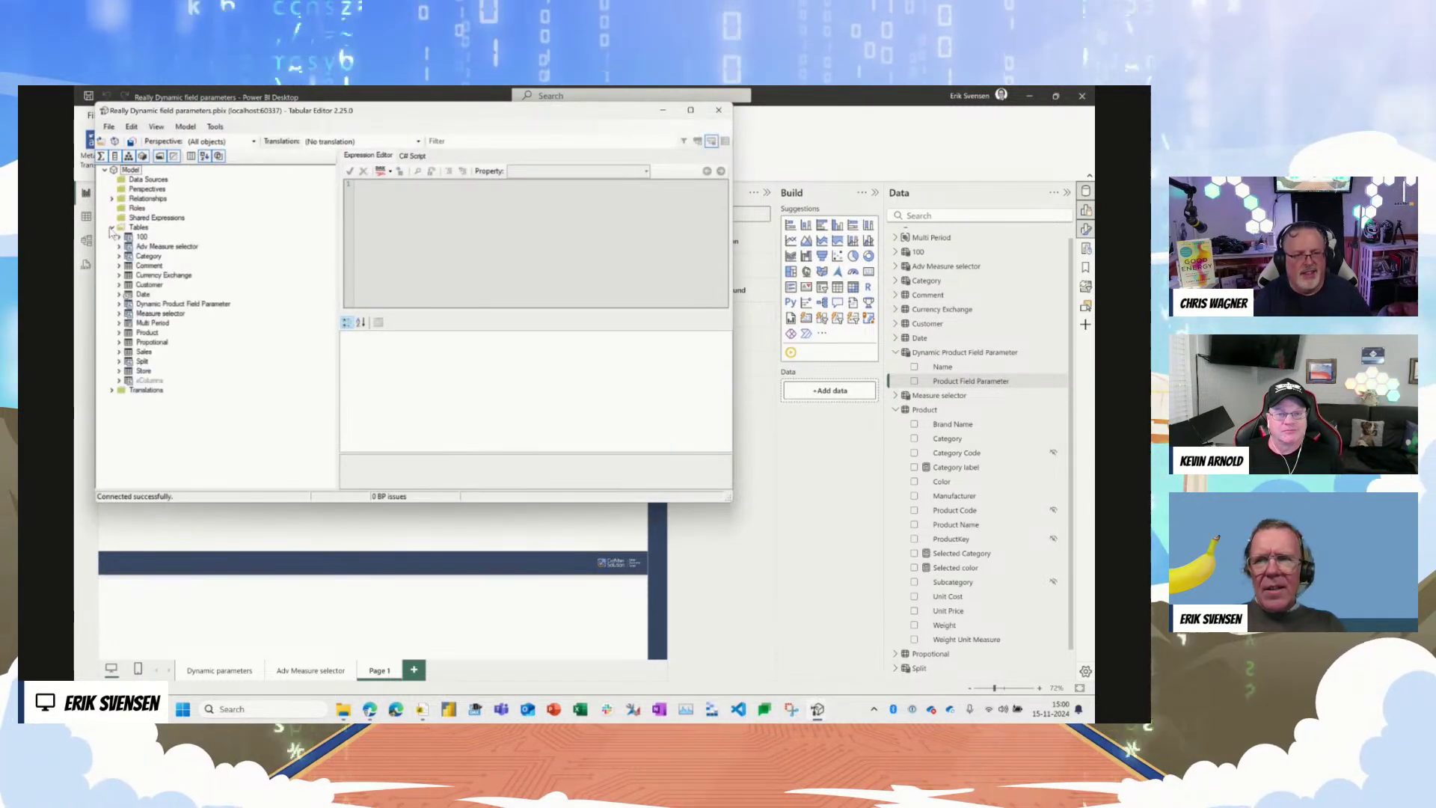
click(119, 304)
click(157, 323)
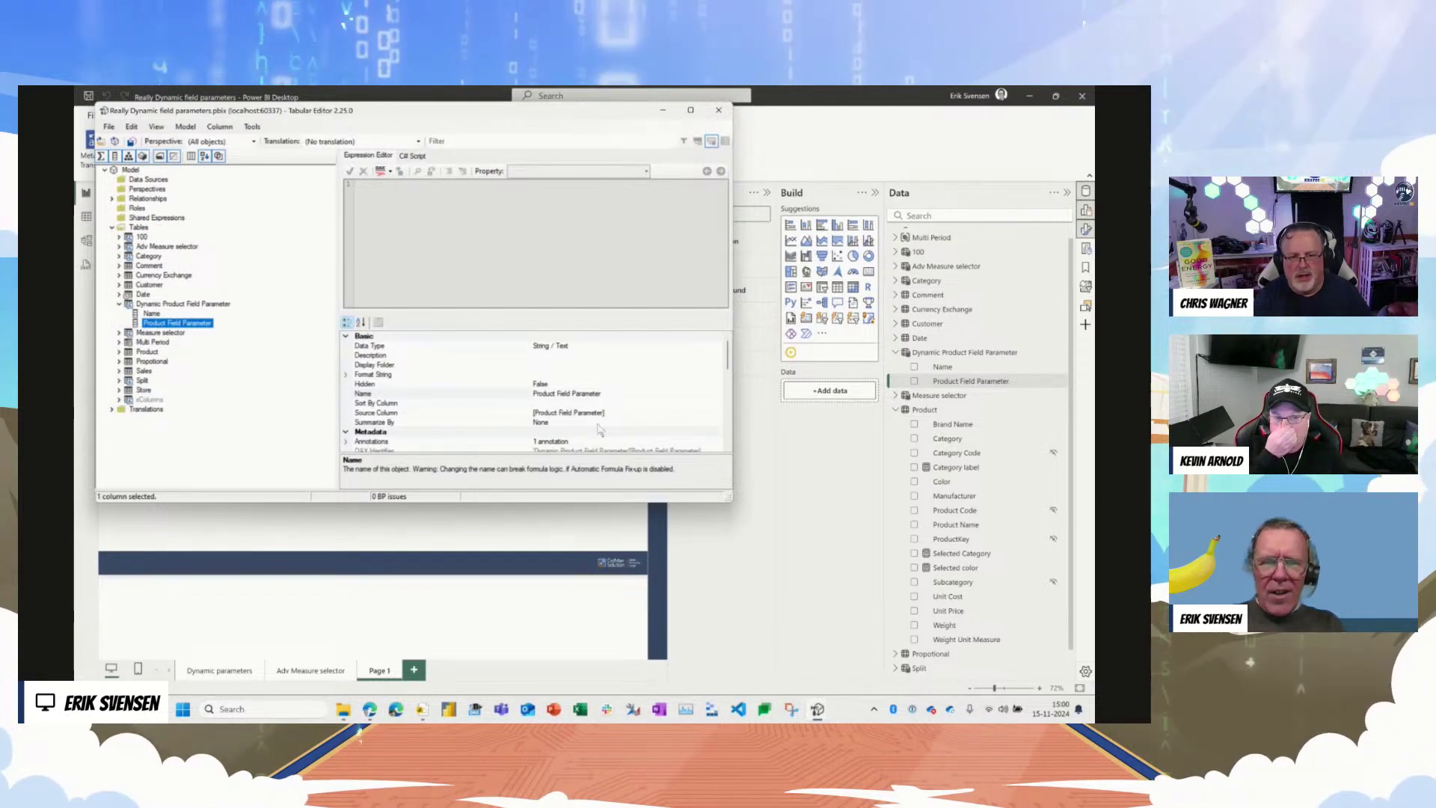
scroll(583, 434, down, 2)
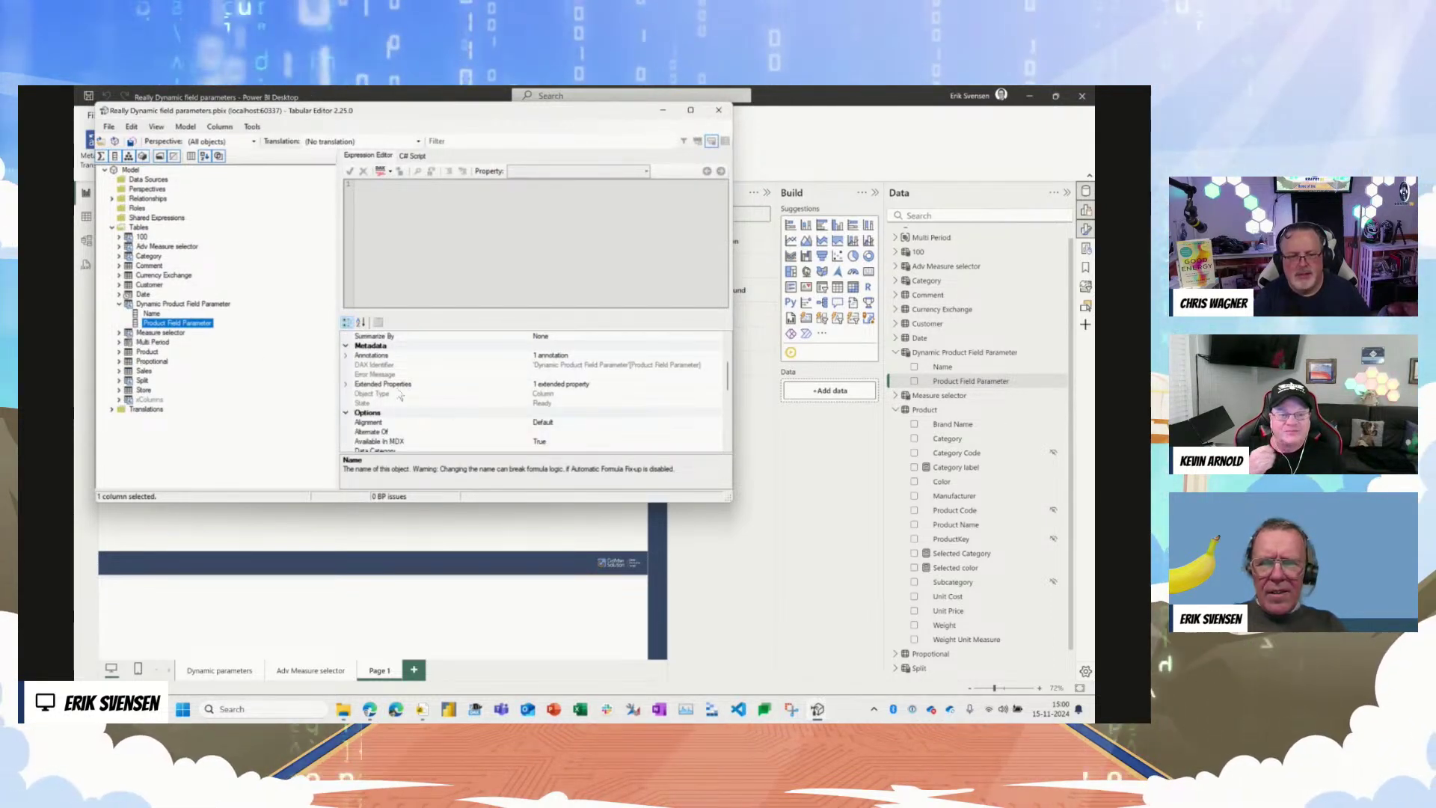
click(347, 384)
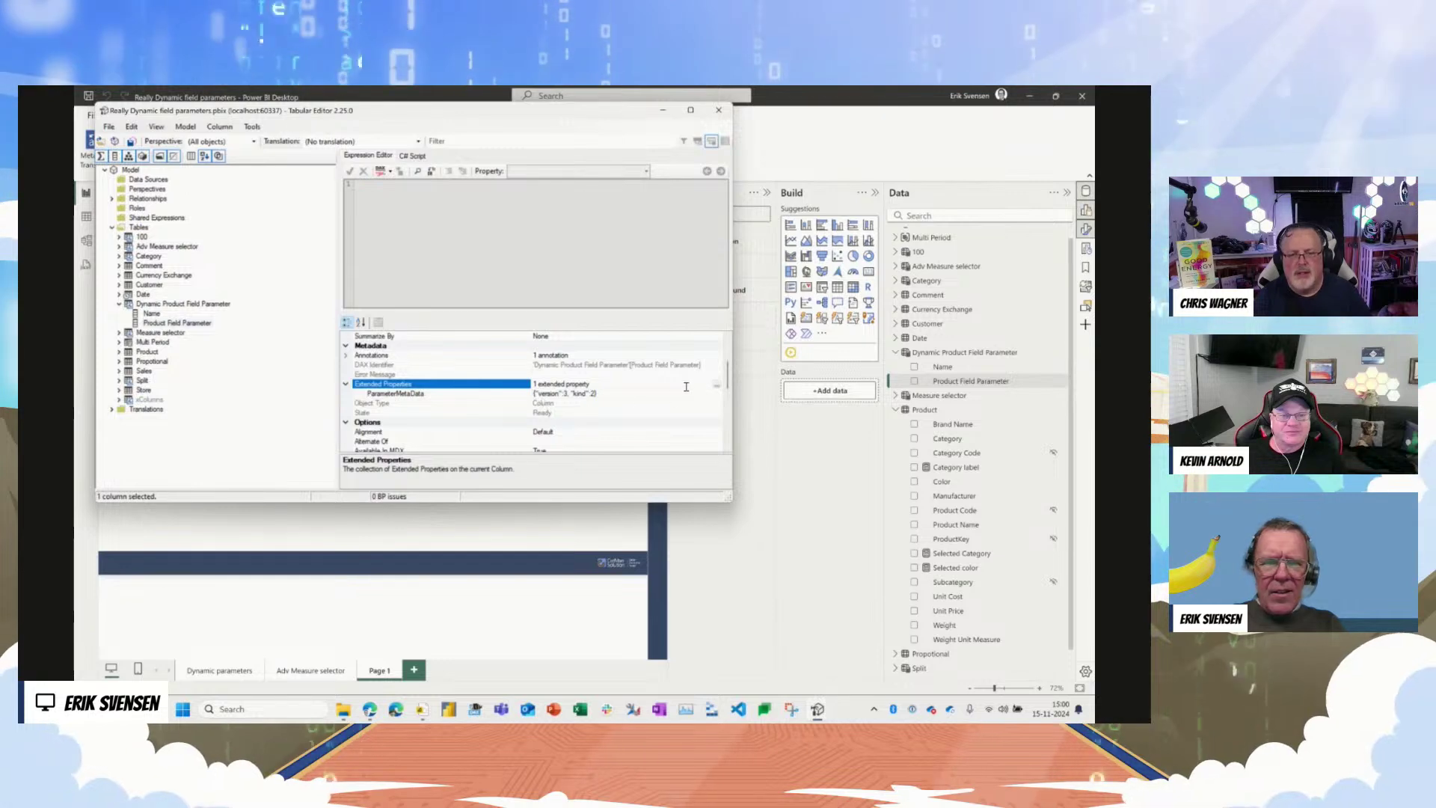
Step: Remove the ParameterMetaData entry from the column's extended property collection and add a new JSON extended property instead
click(716, 386)
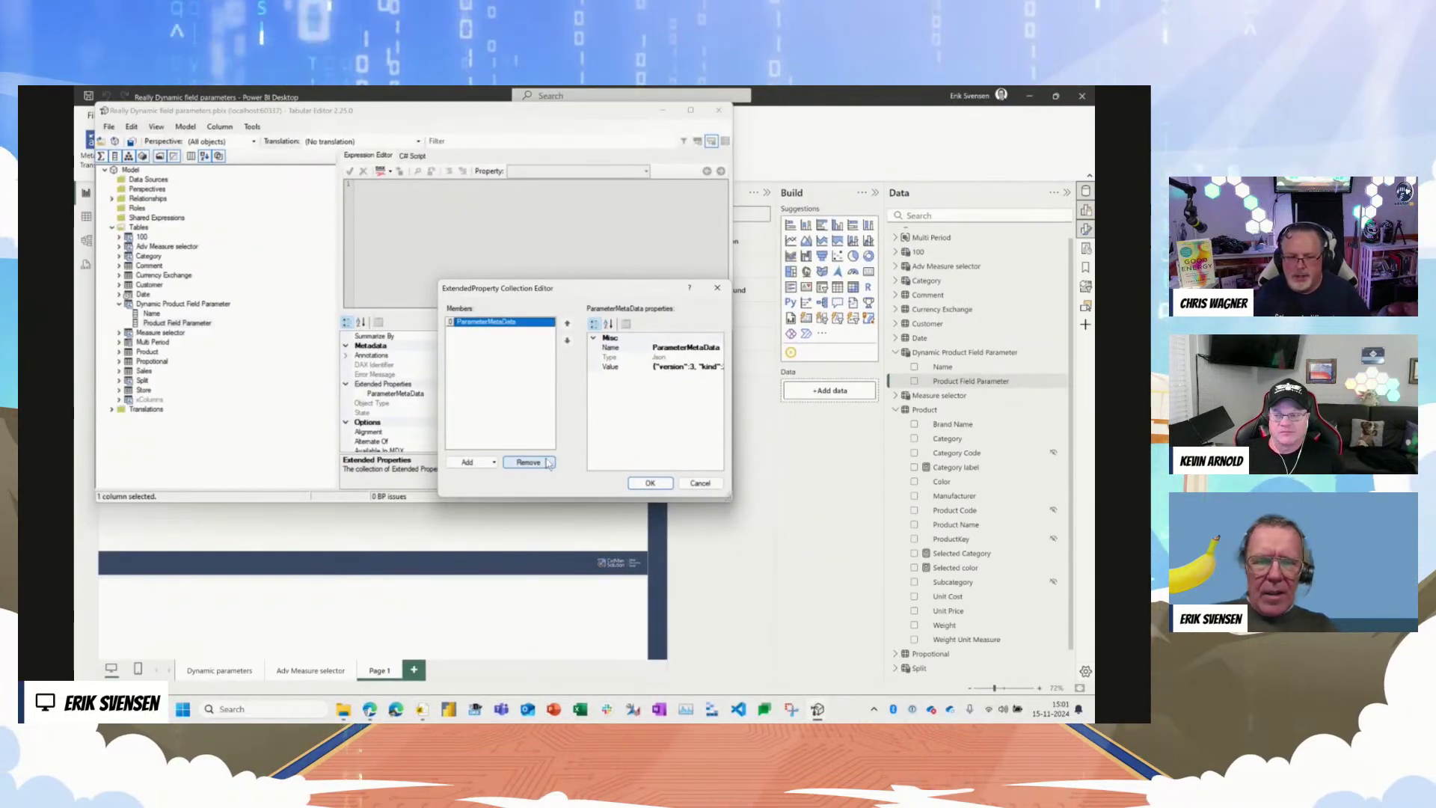
click(545, 463)
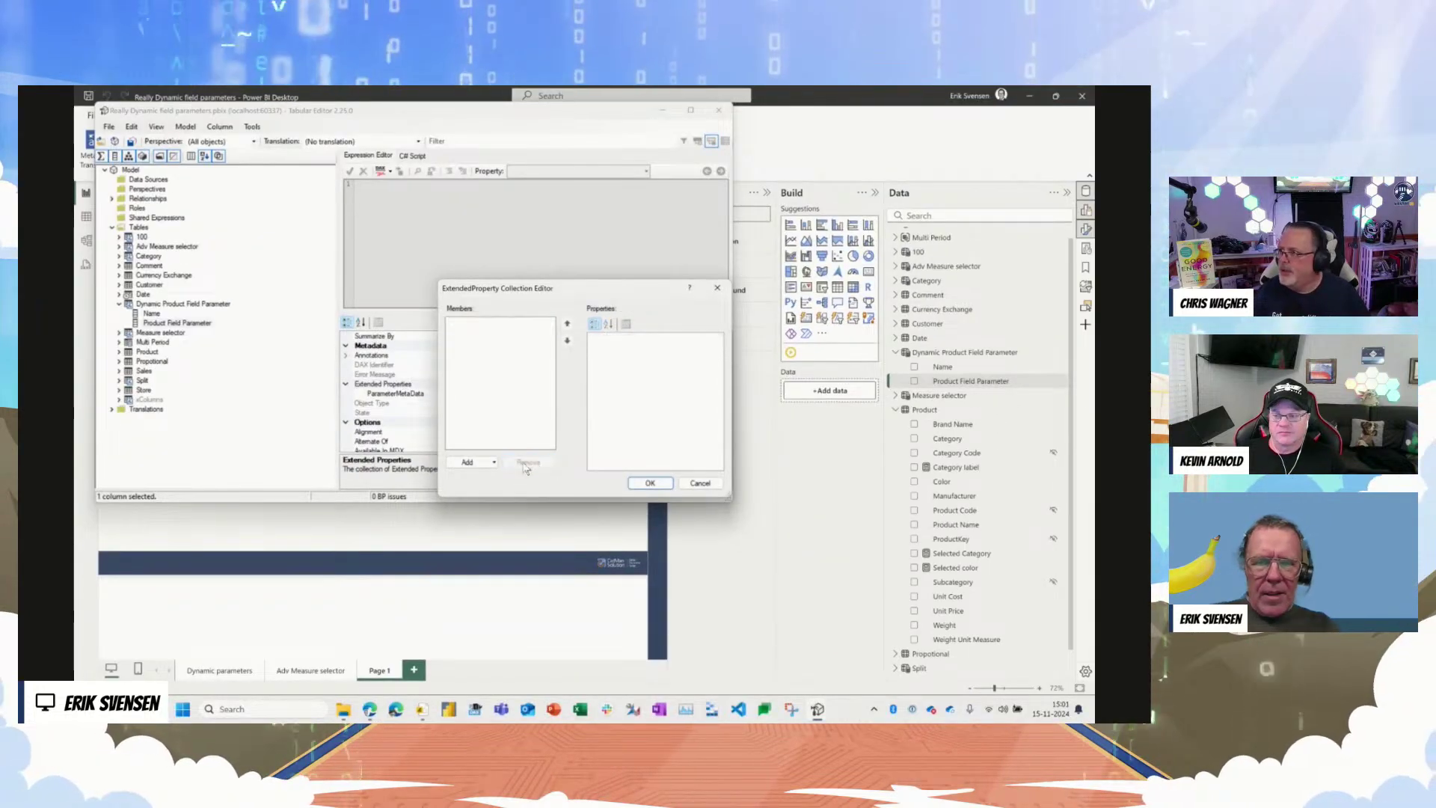
click(487, 464)
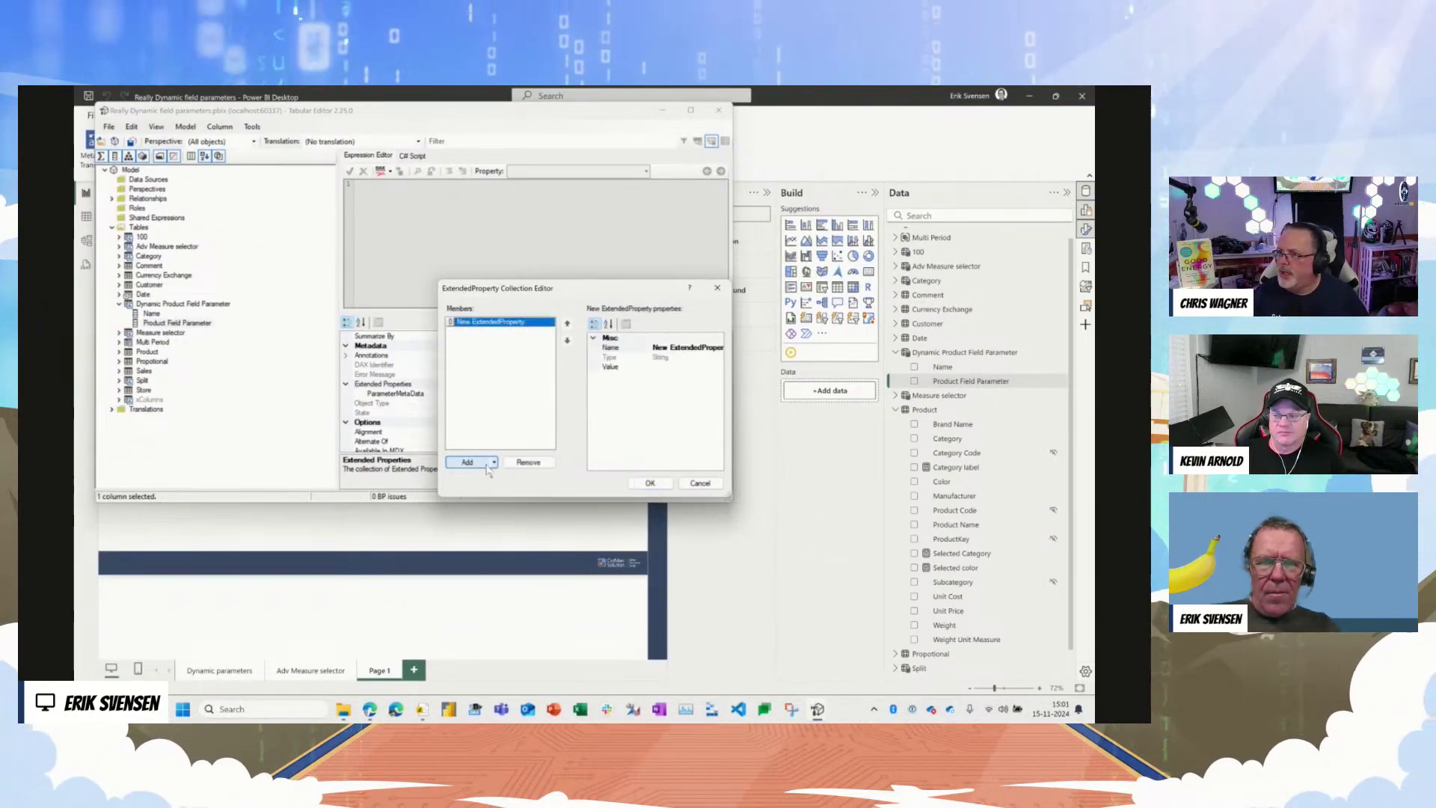
click(526, 464)
click(494, 463)
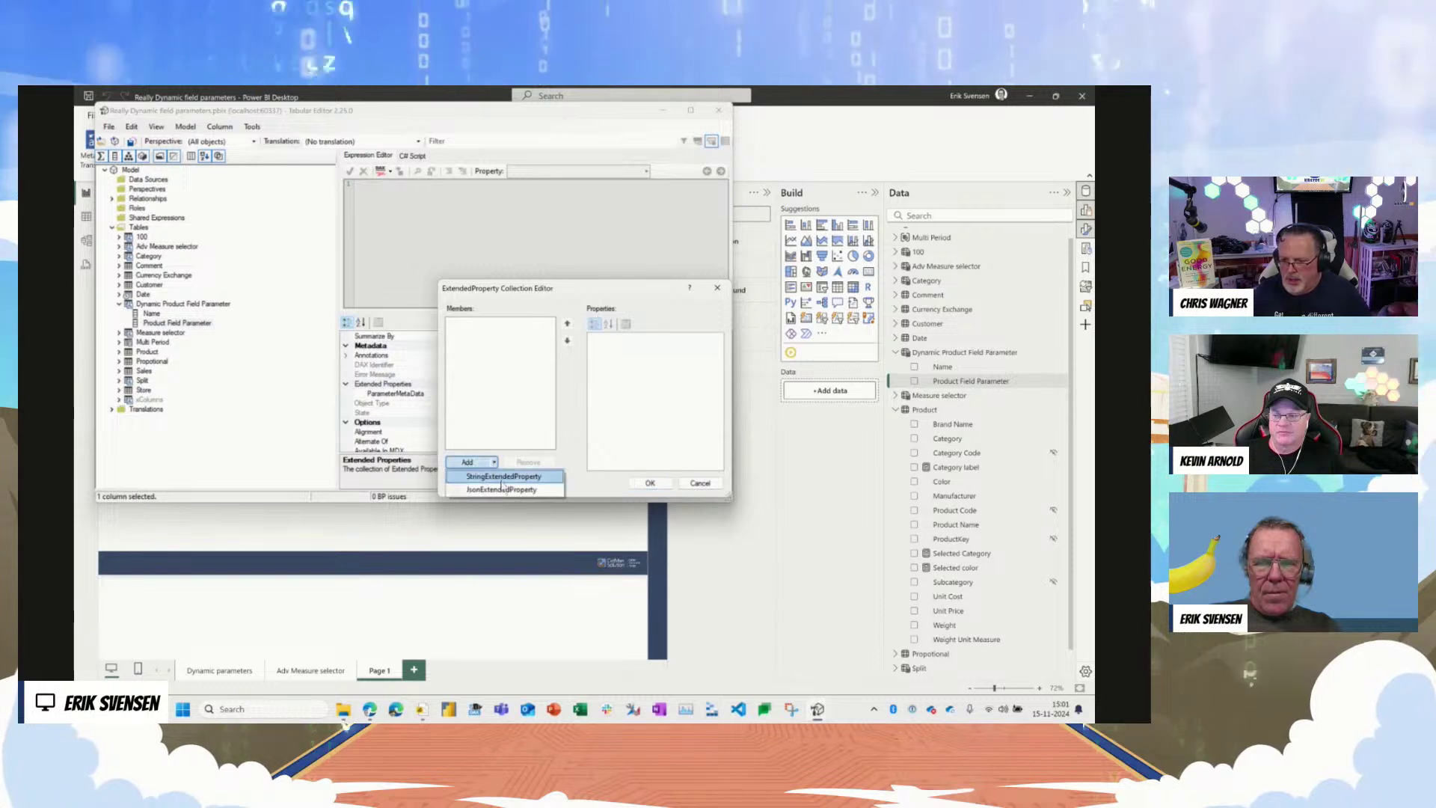
click(496, 486)
Step: Set the new JSON extended property's value to {"version":3, "kind":2}, confirm the collection and save the change to the model
click(698, 368)
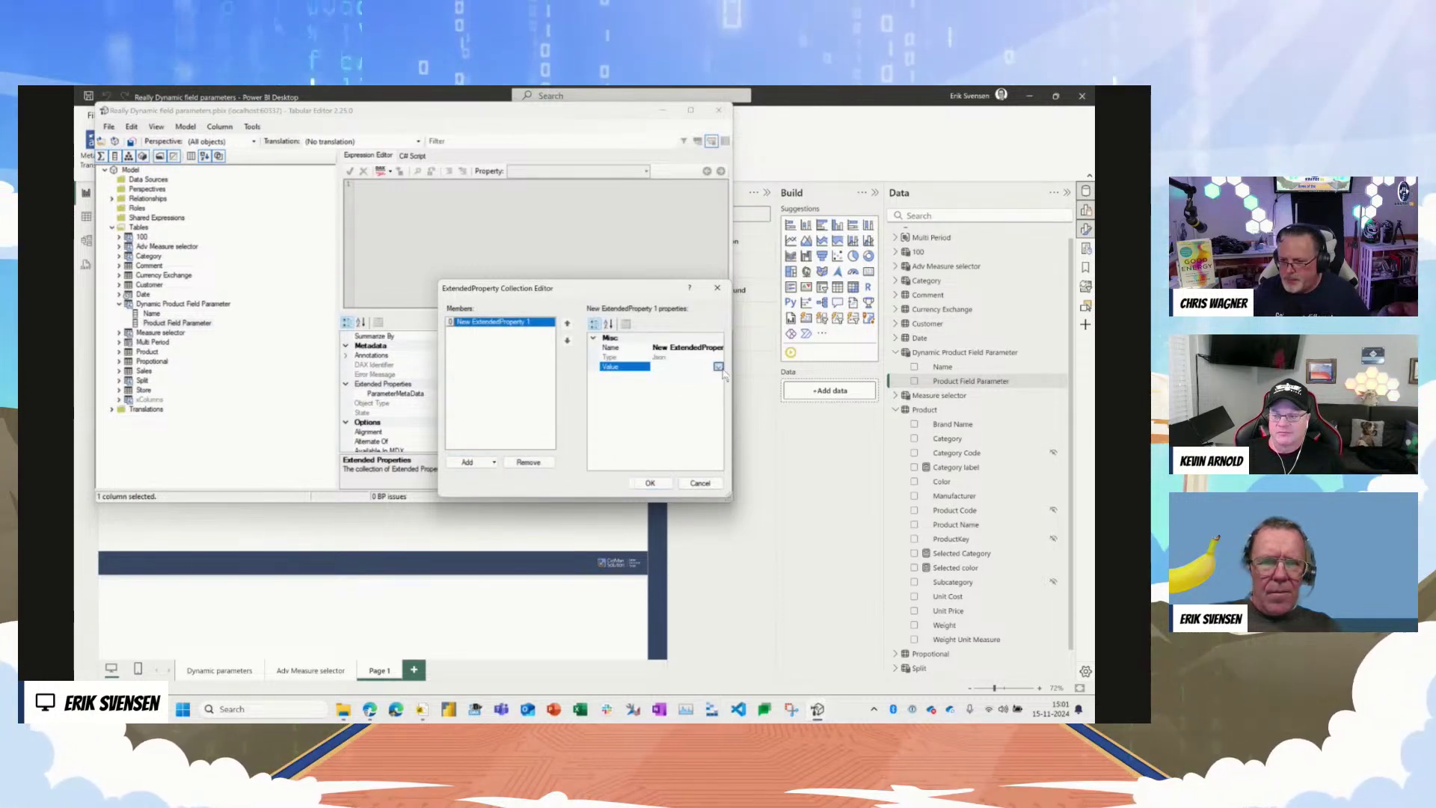
click(718, 367)
text({"version":3, "kind":2})
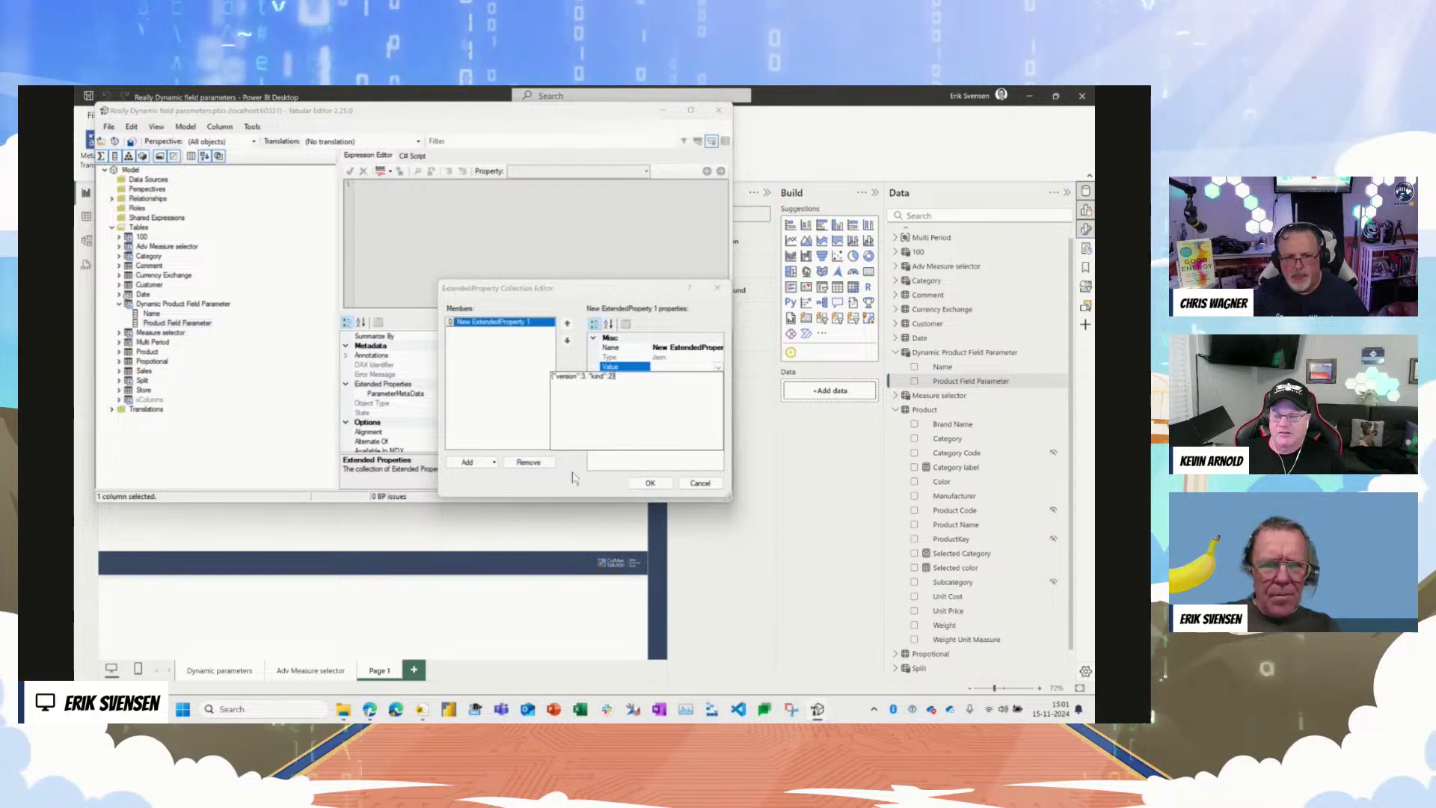
click(667, 487)
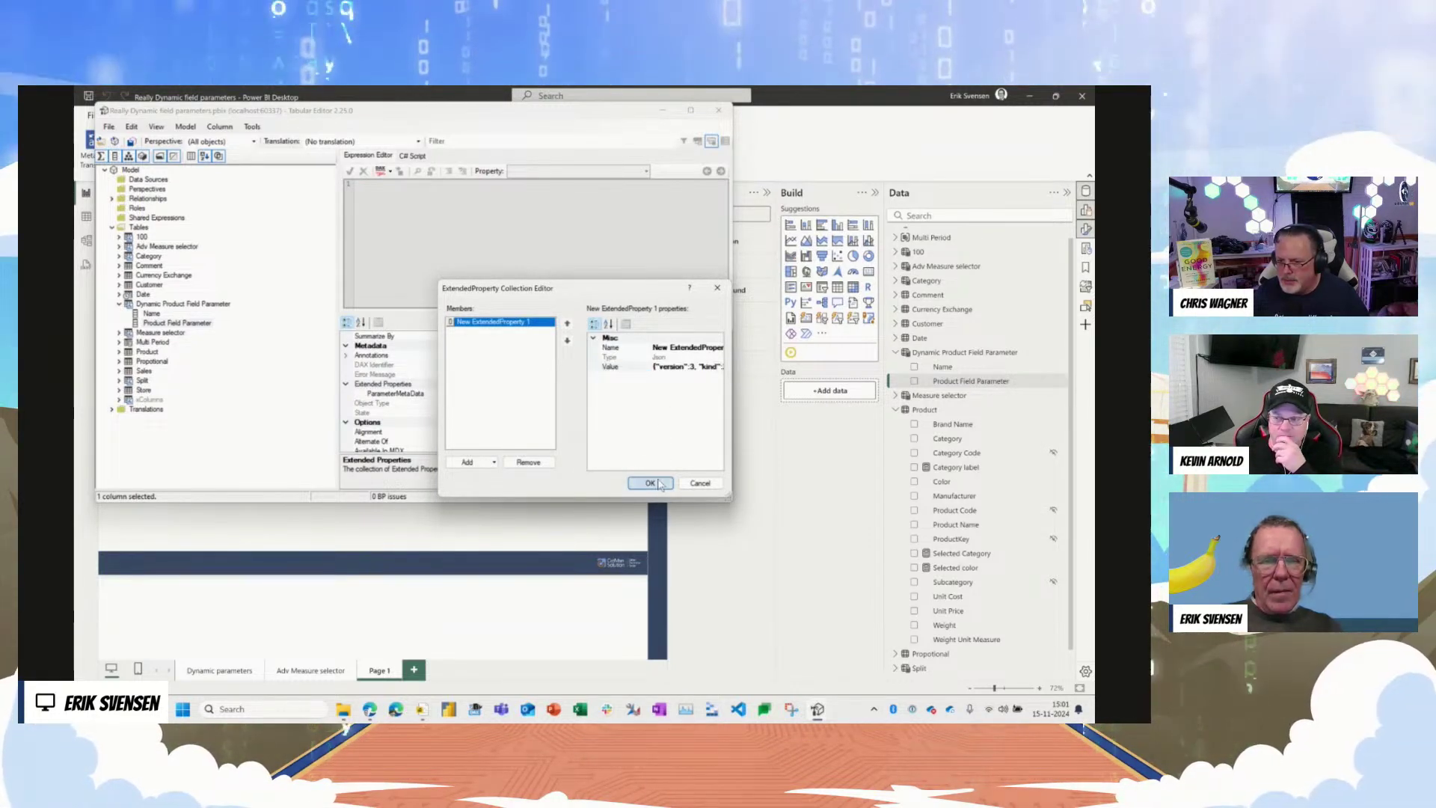
click(650, 483)
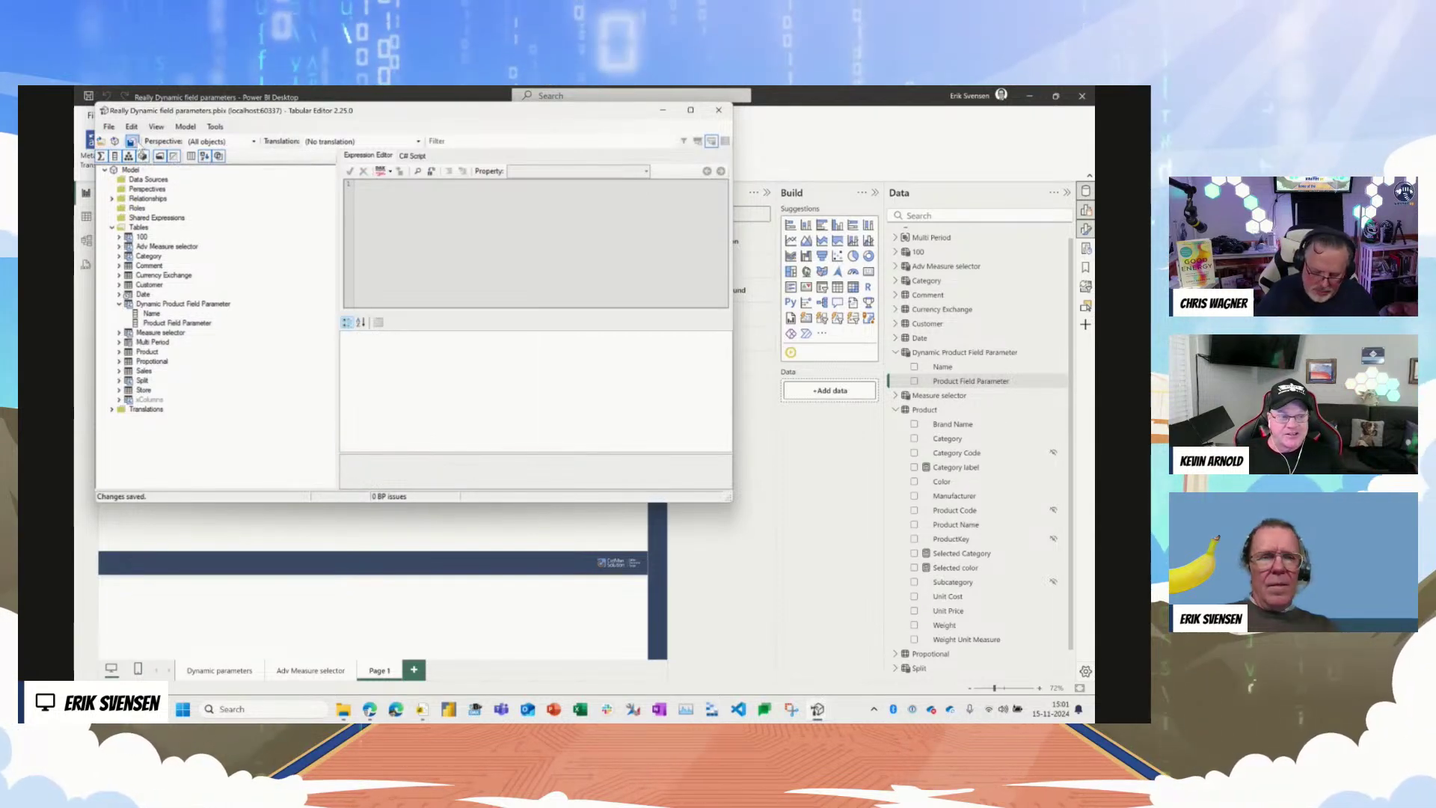
Step: Select the Product Field Parameter column again and check its Extended Properties entry
click(199, 323)
scroll(571, 420, down, 3)
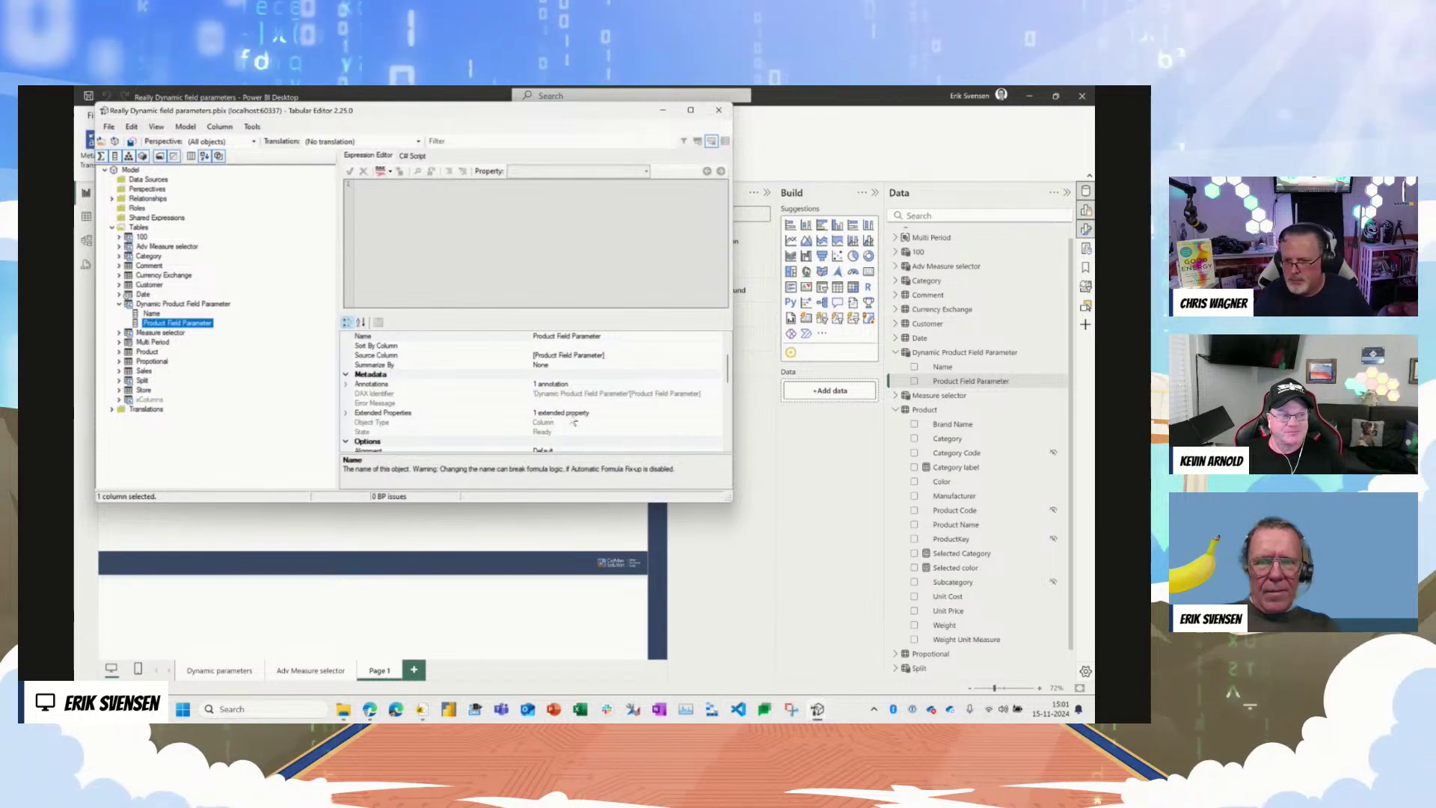
click(574, 412)
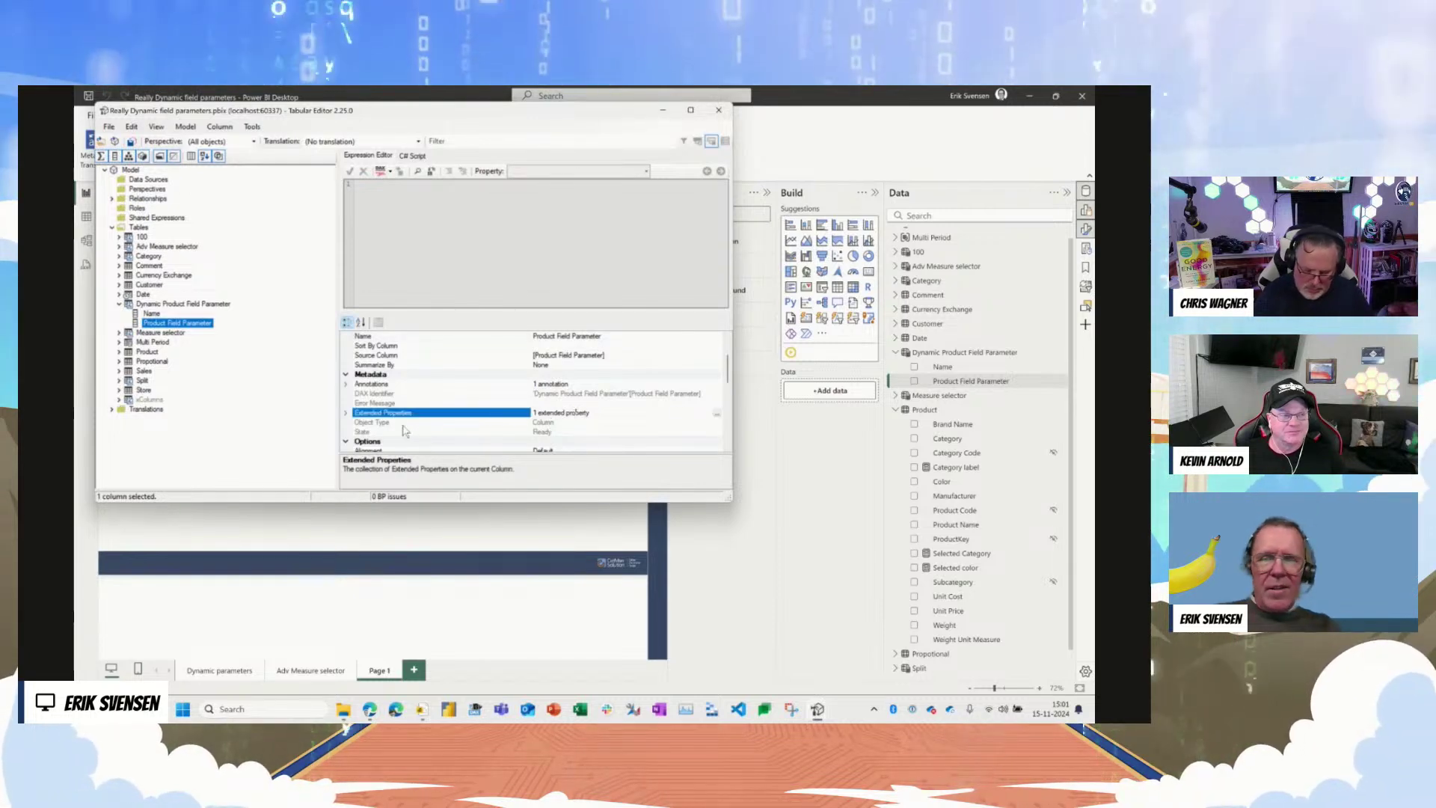
Step: Switch to Power BI Desktop, select Product[Color] in the Attribute slicer on Page 1 and show the model's field list
click(857, 163)
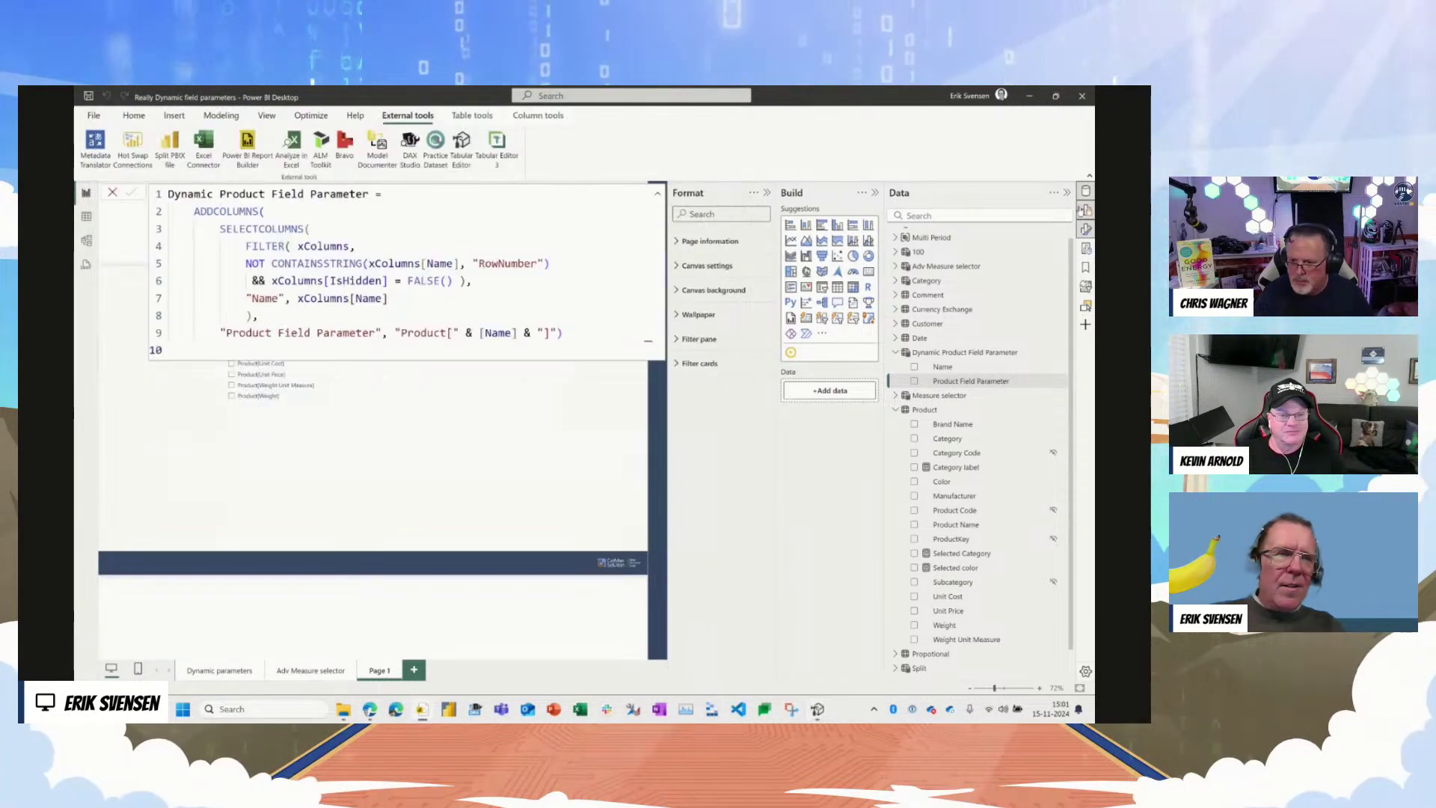
click(1068, 193)
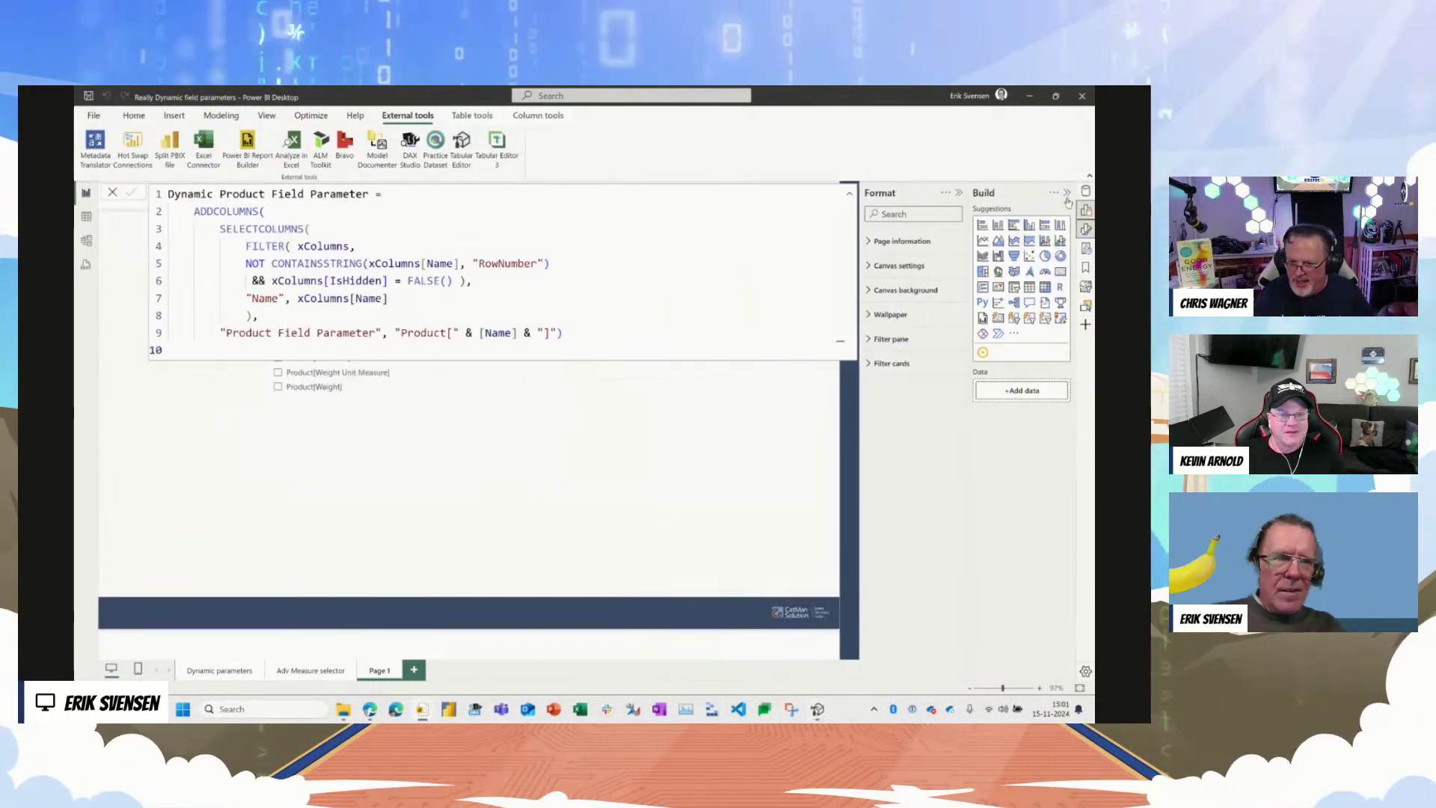
click(834, 428)
click(1067, 193)
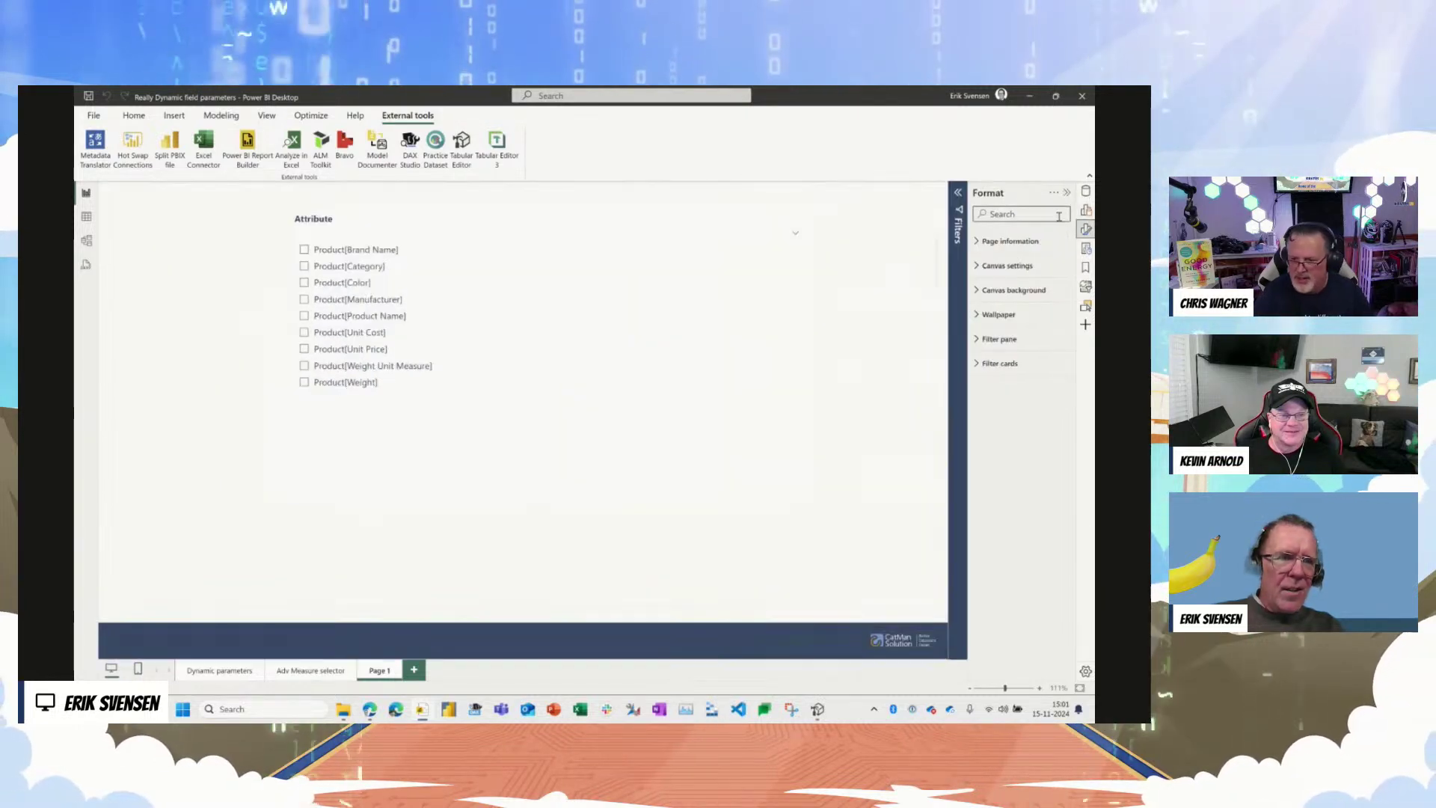
click(650, 285)
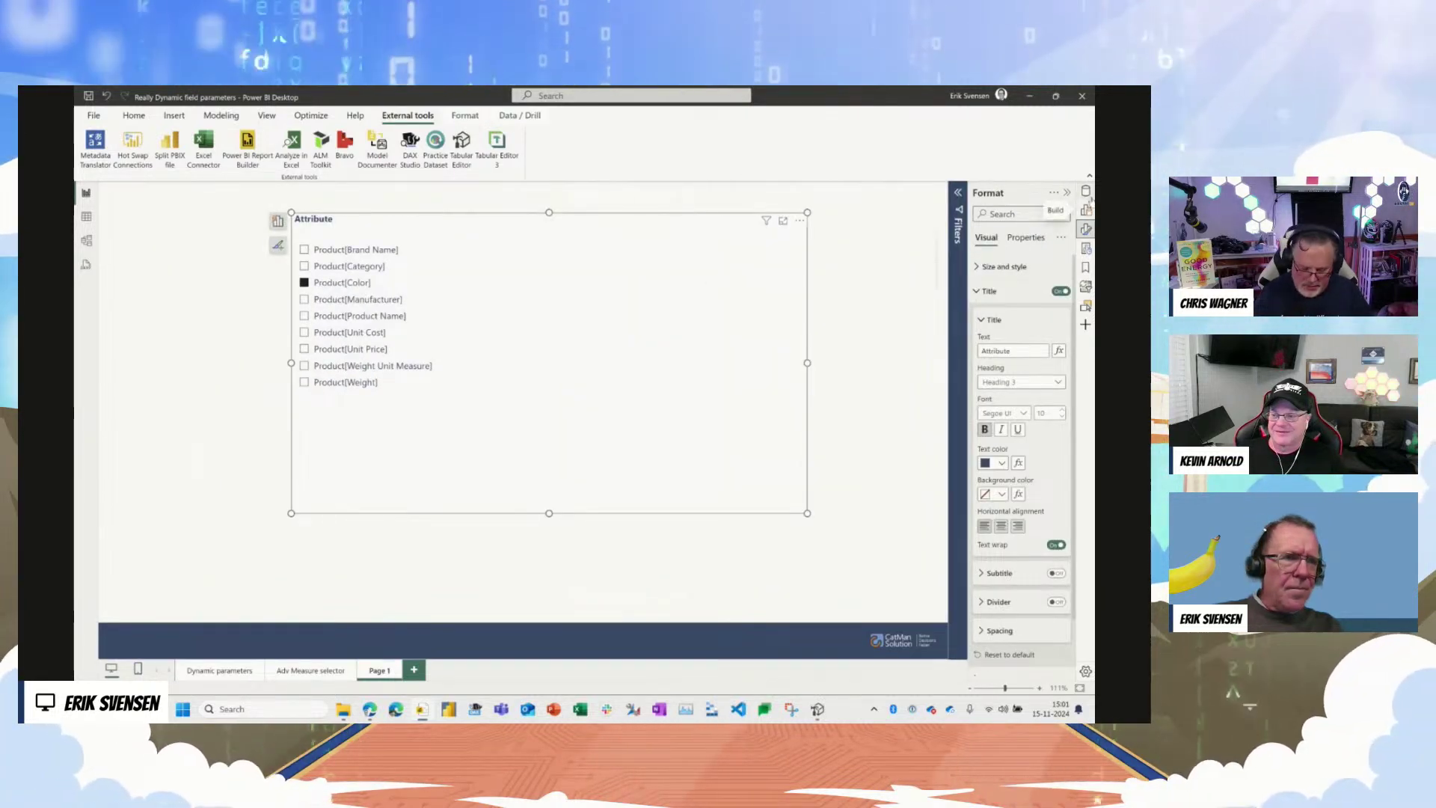
click(1086, 191)
click(731, 388)
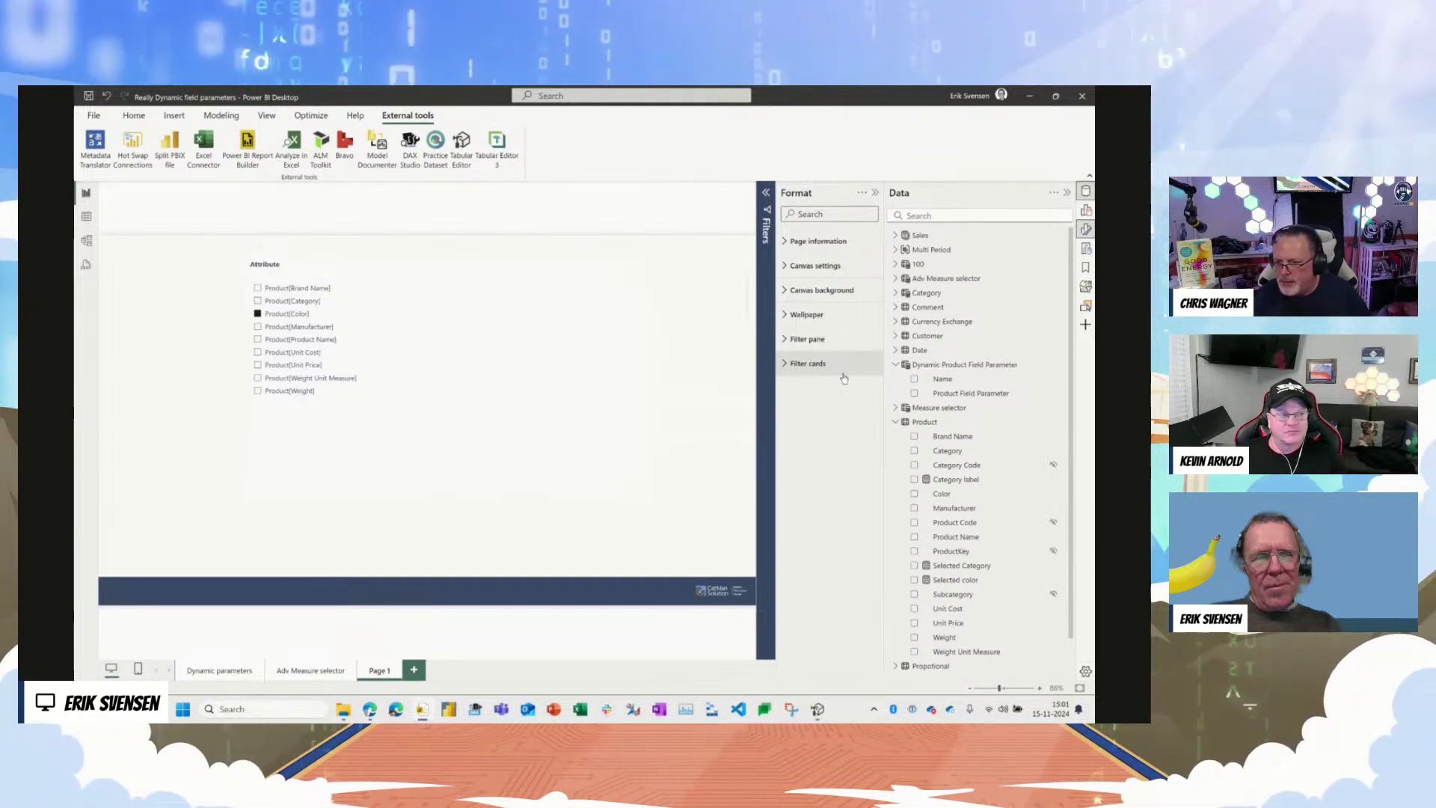
Step: In Tabular Editor, rename the Product Field Parameter column's JSON extended property to ParameterMetadata and save the change to the model
key(alt+Tab)
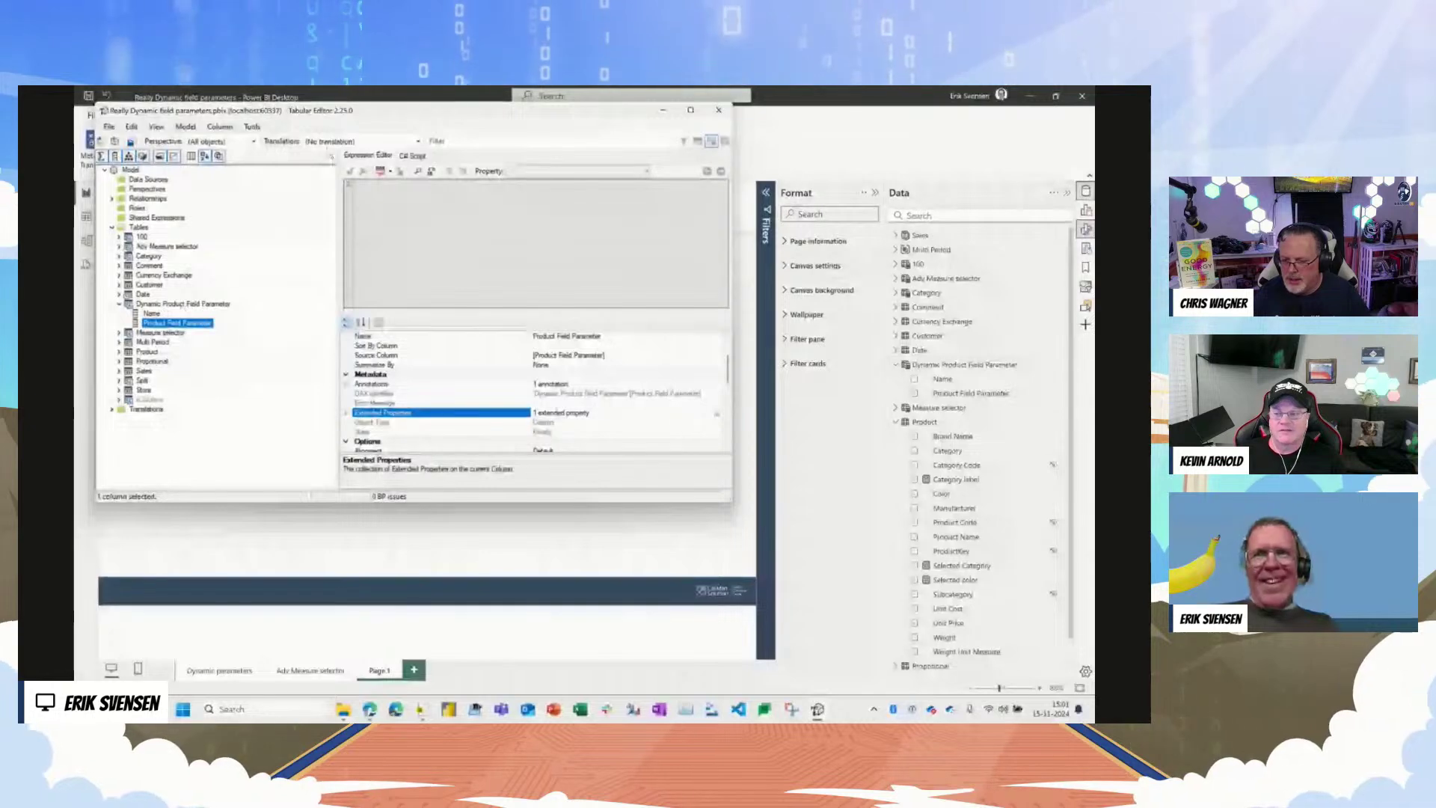
drag(387, 104, 515, 131)
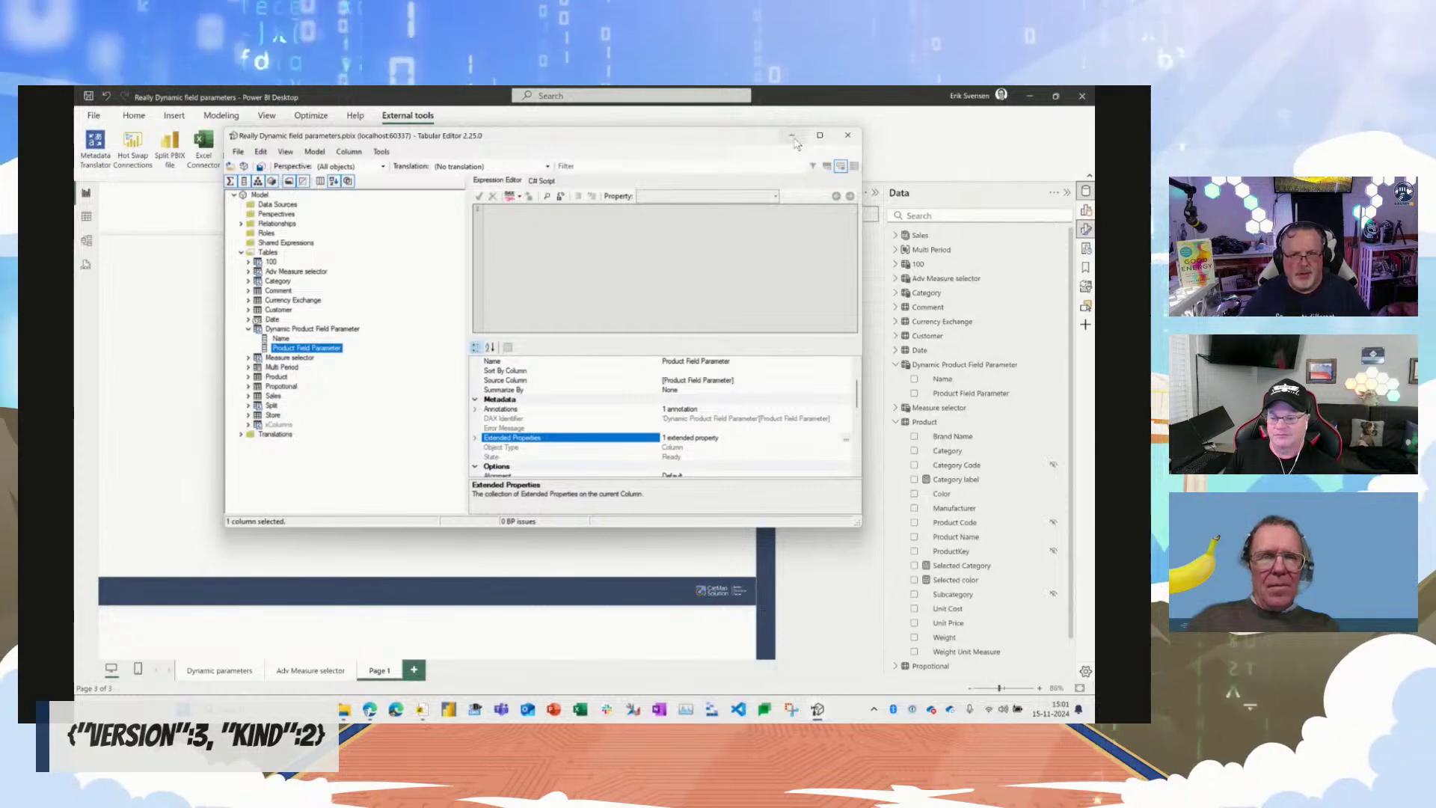
click(475, 438)
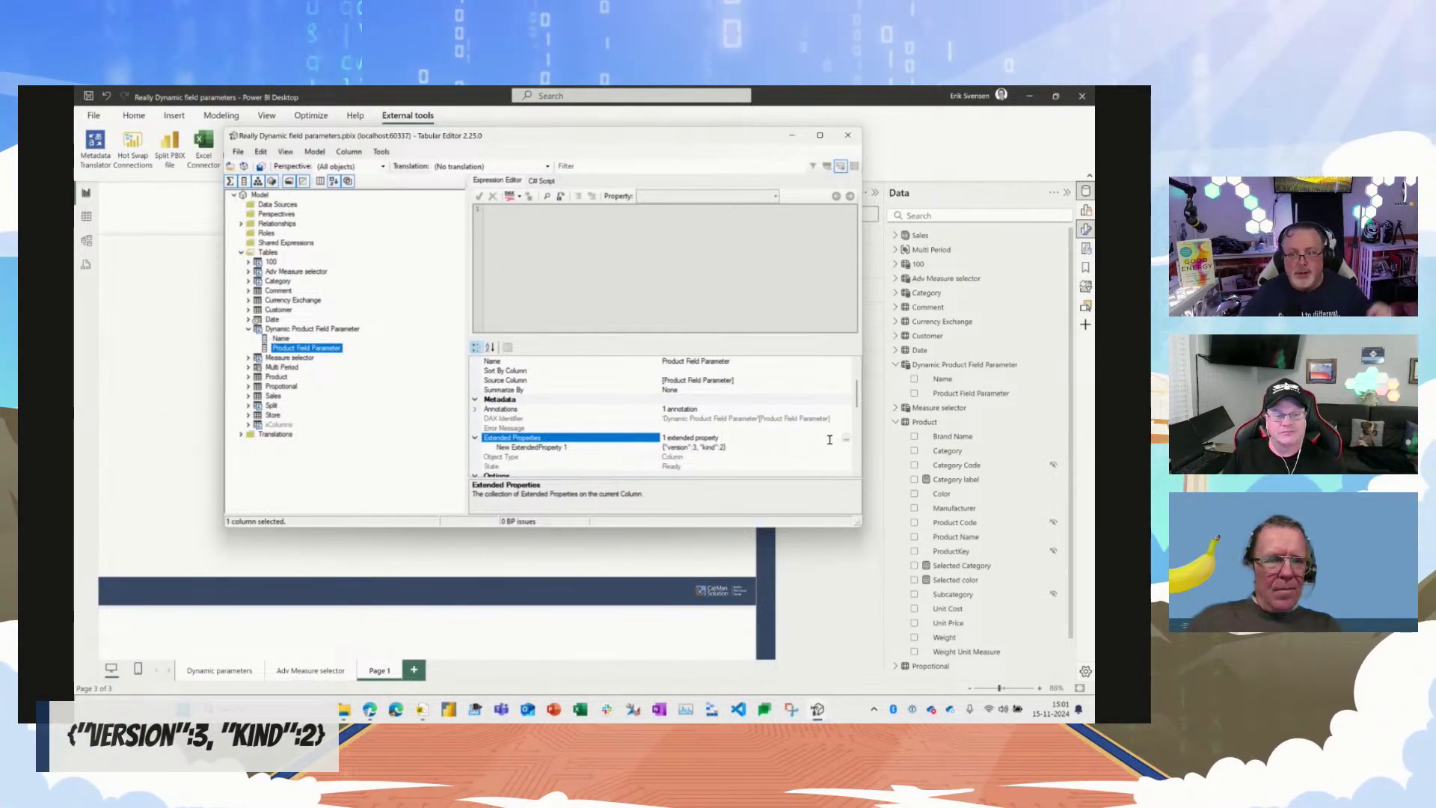
click(626, 449)
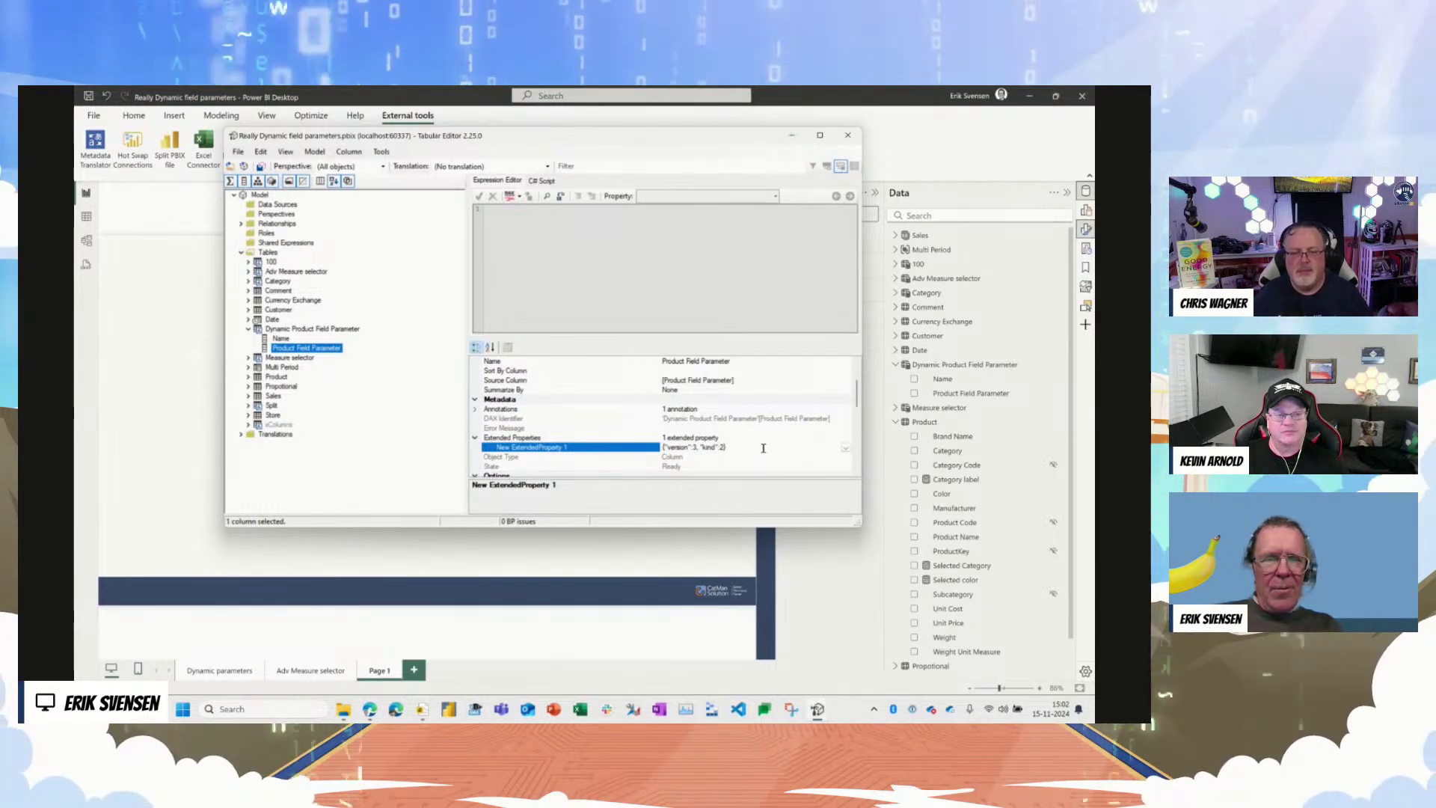
click(842, 438)
click(849, 438)
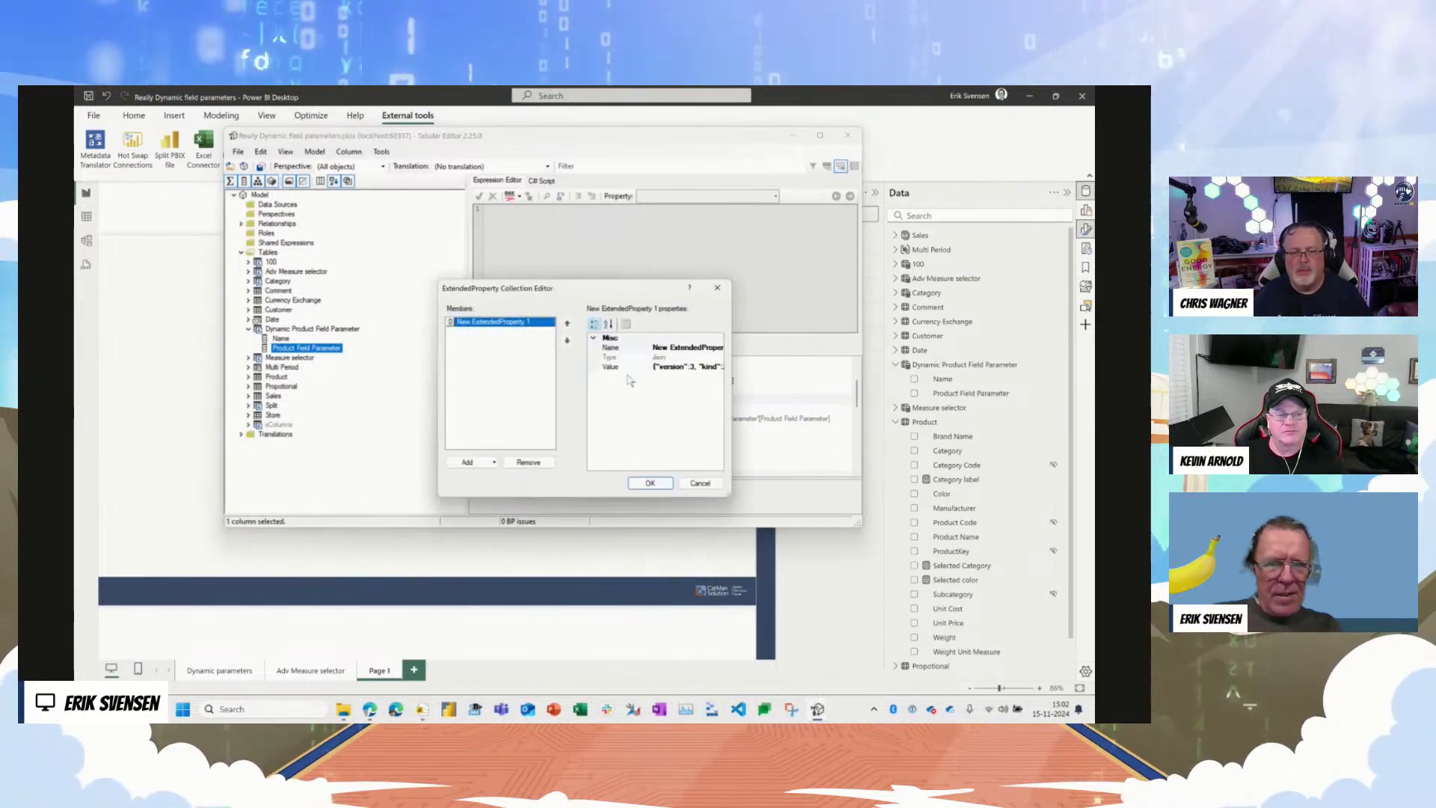
click(686, 349)
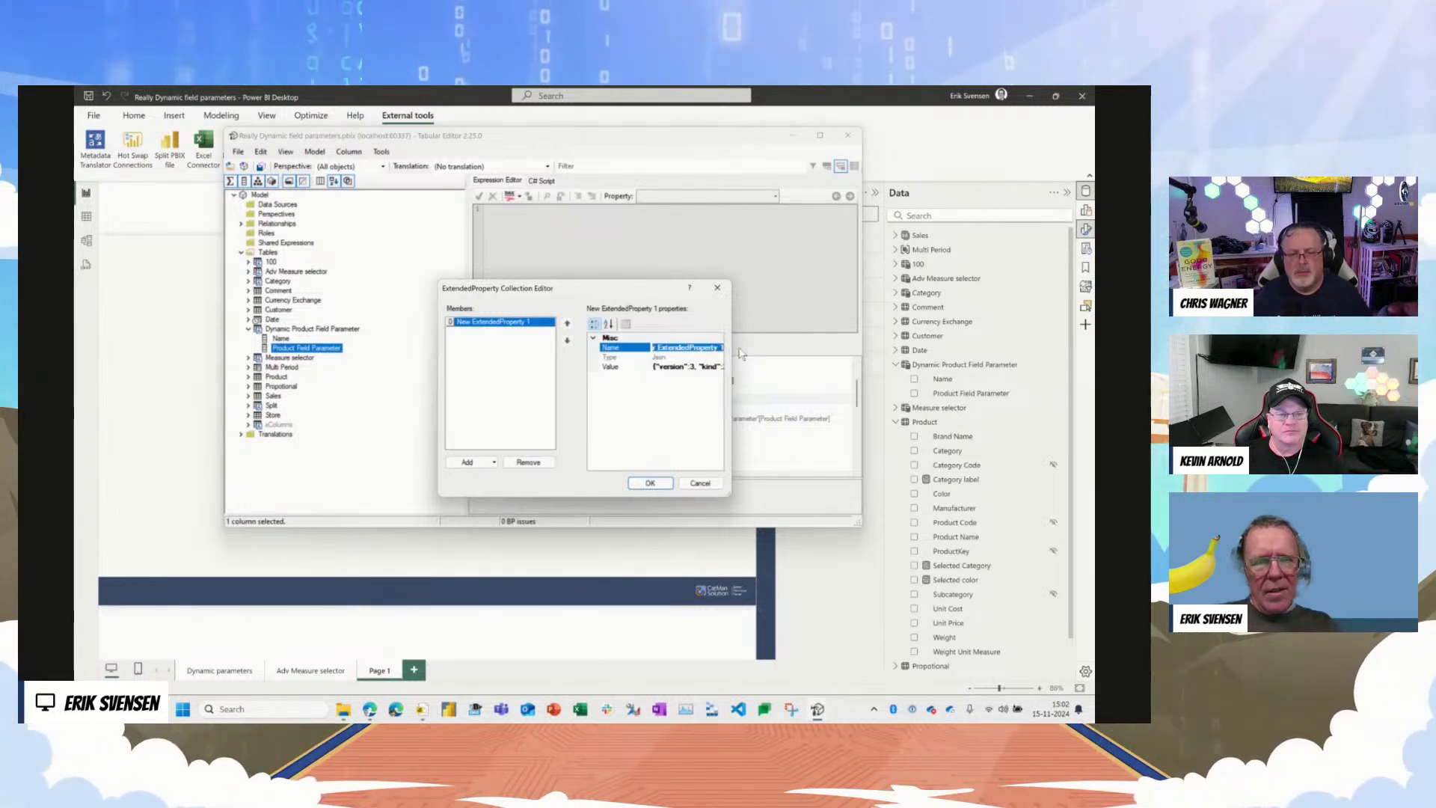
text(ParameterMetadata)
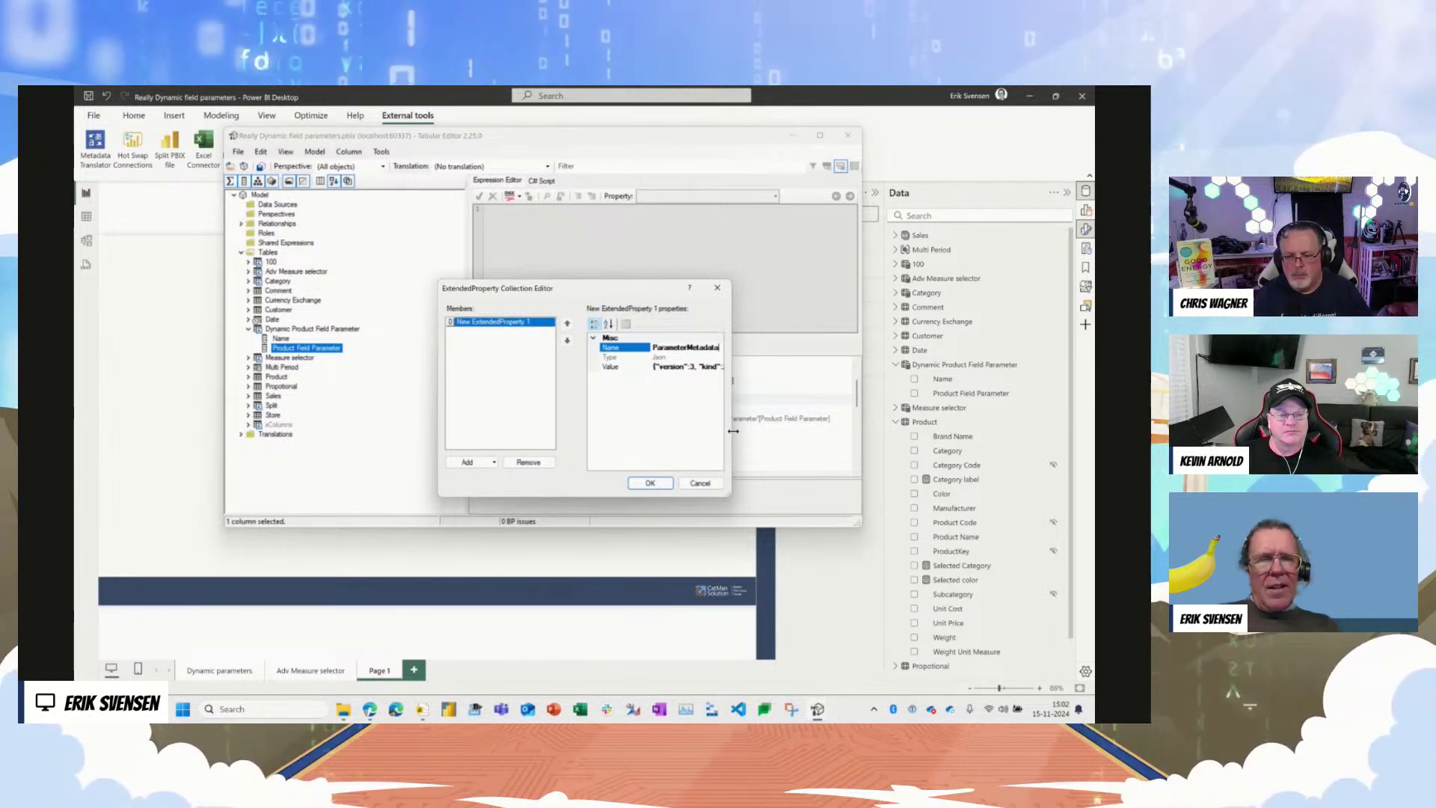
click(649, 483)
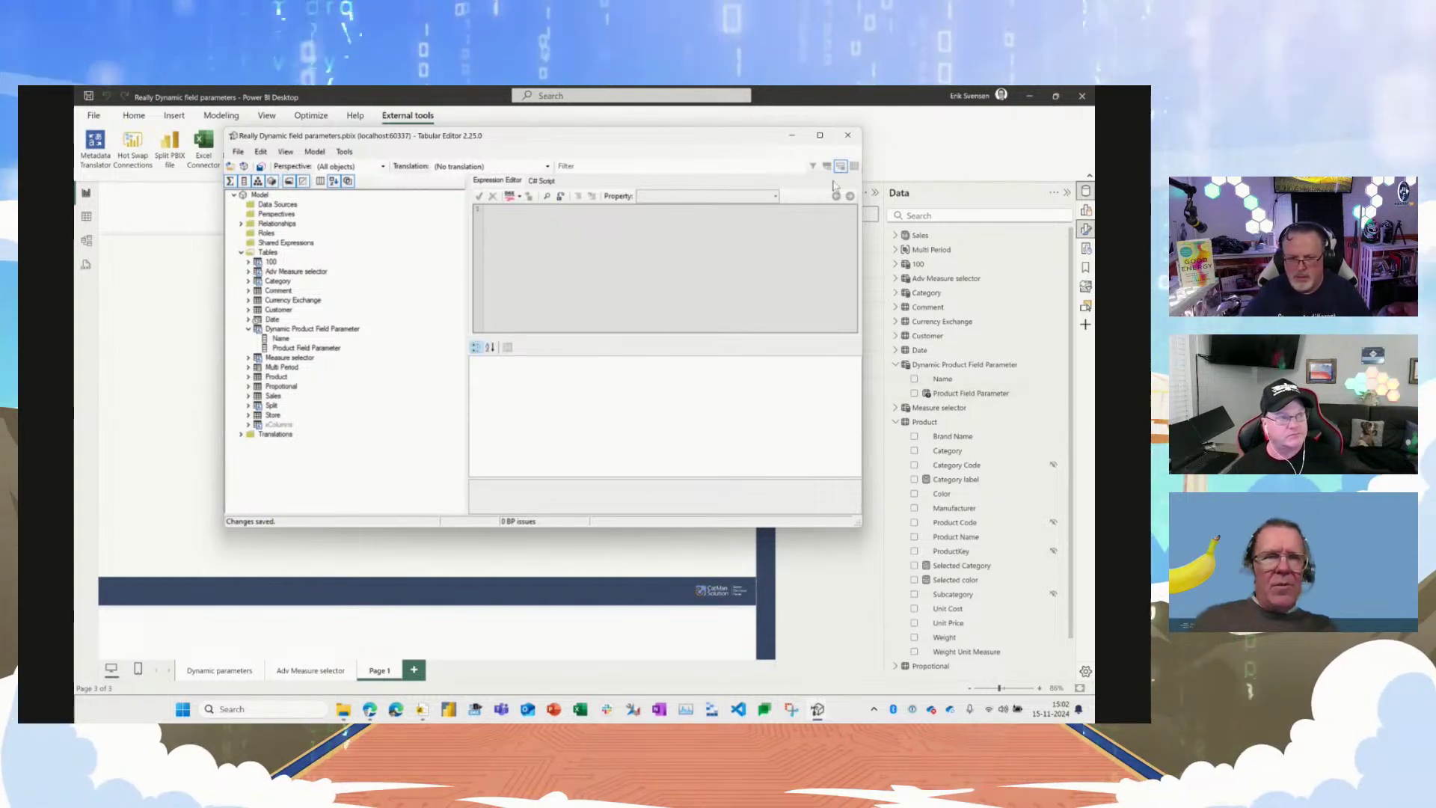
Step: Check the Product Field Parameter column in Power BI Desktop, then review its ParameterMetadata name and value in Tabular Editor's extended property collection
click(848, 136)
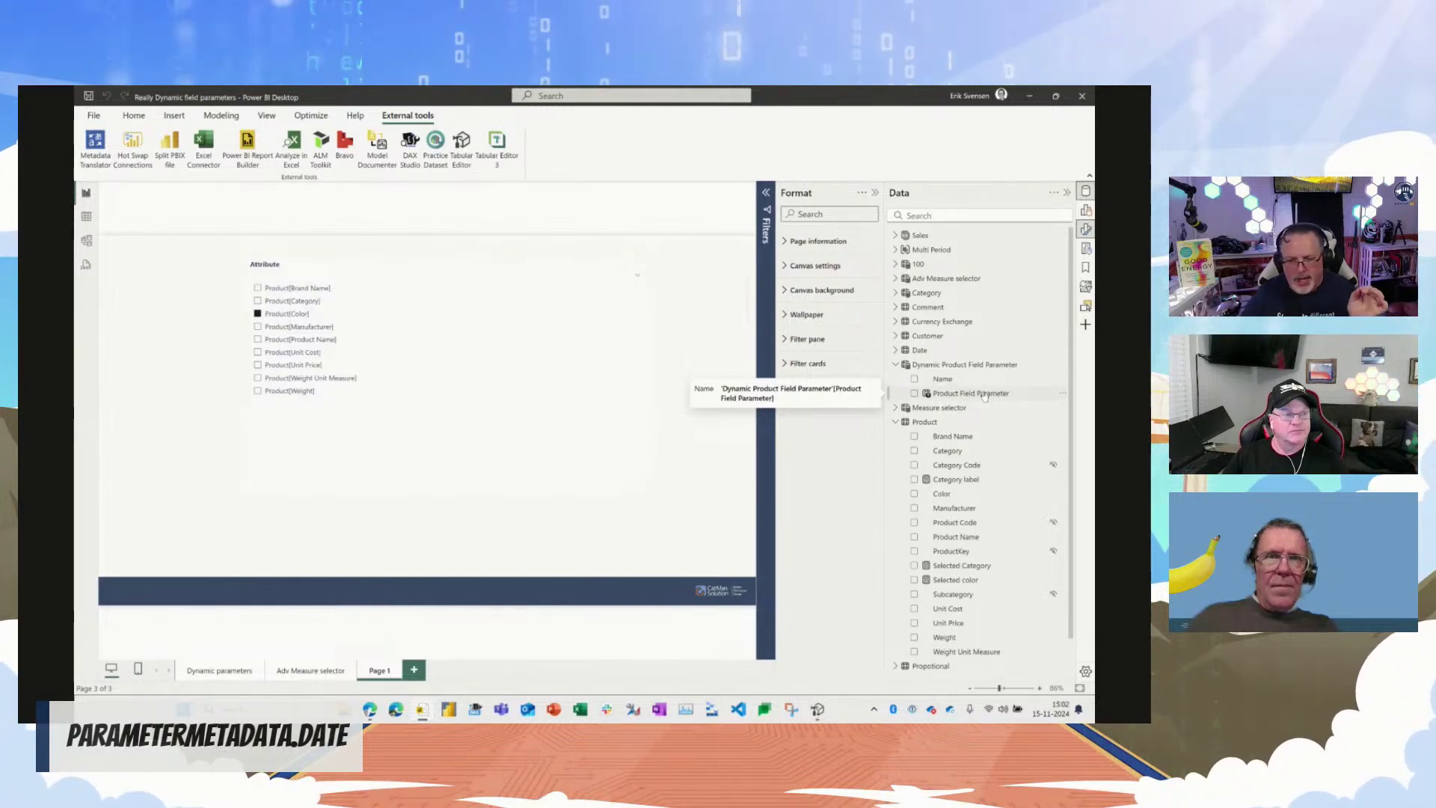
key(alt+Tab)
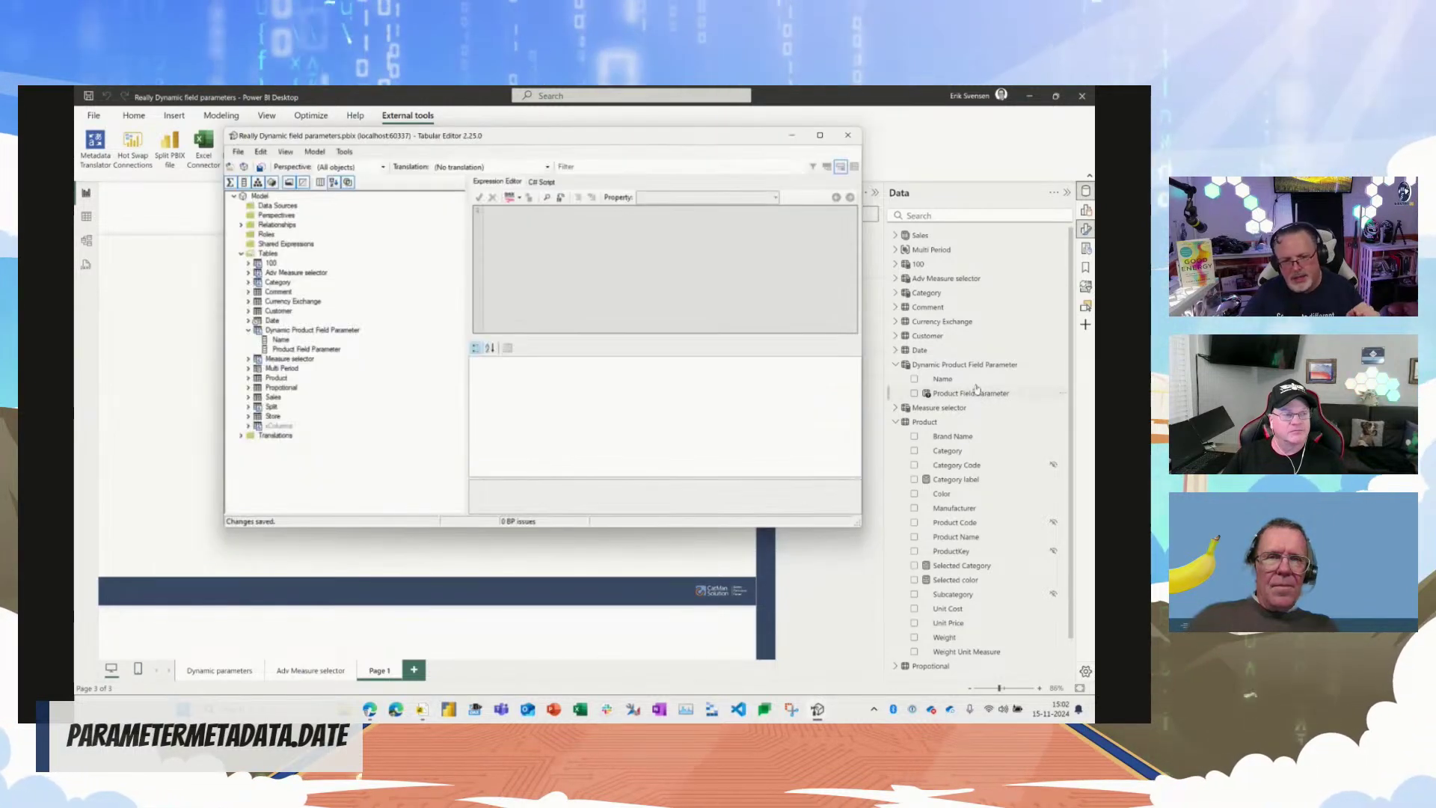
click(328, 350)
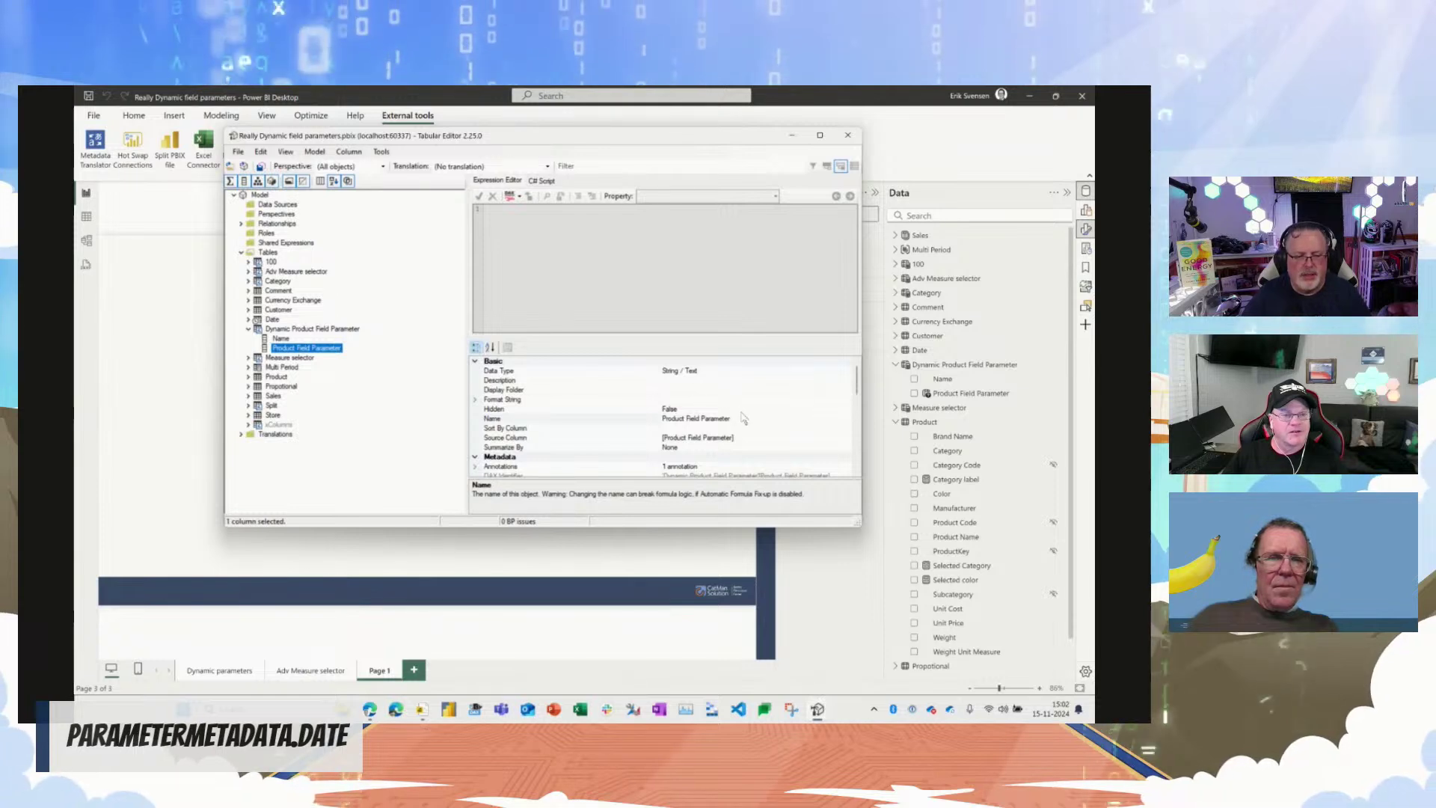
scroll(748, 416, down, 4)
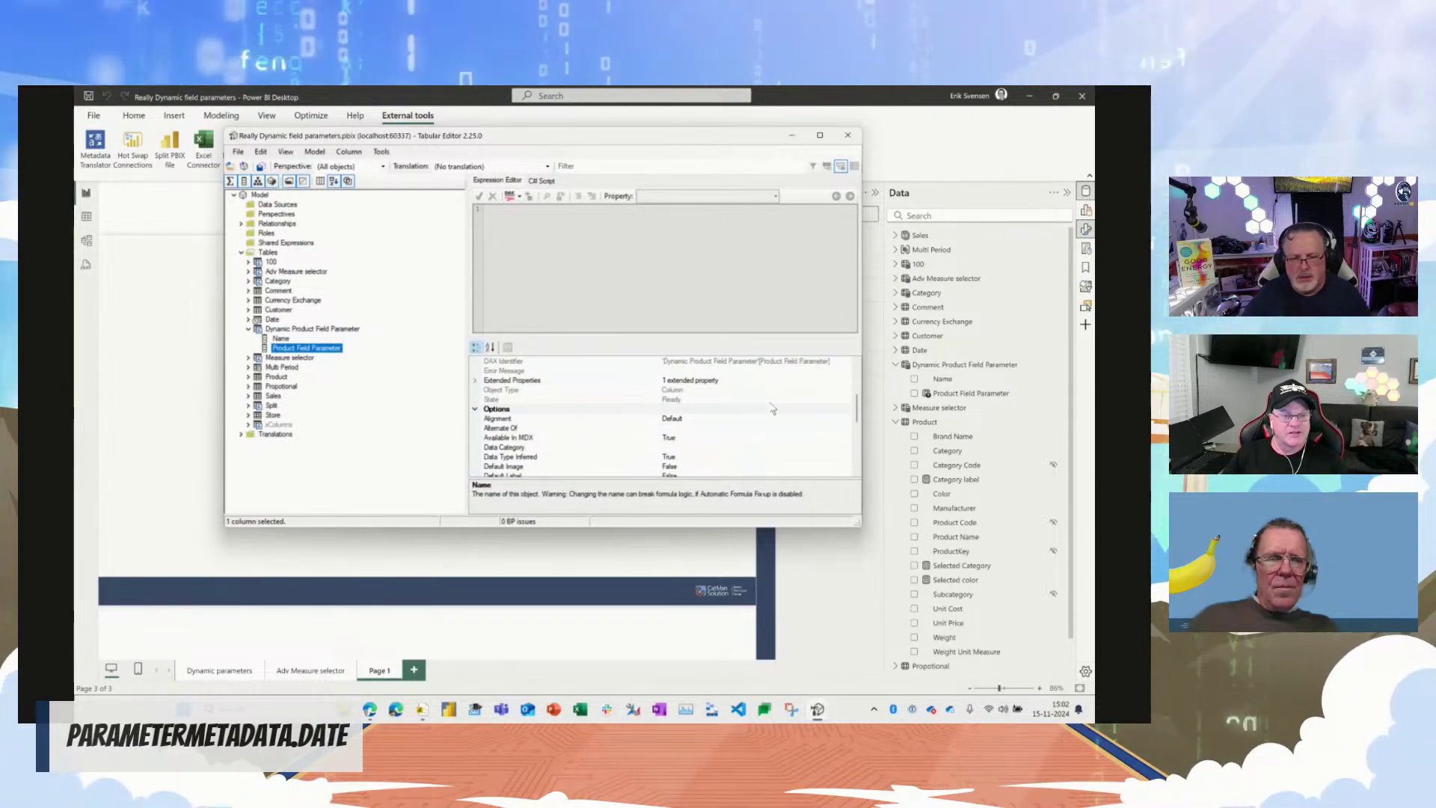
click(839, 380)
click(851, 380)
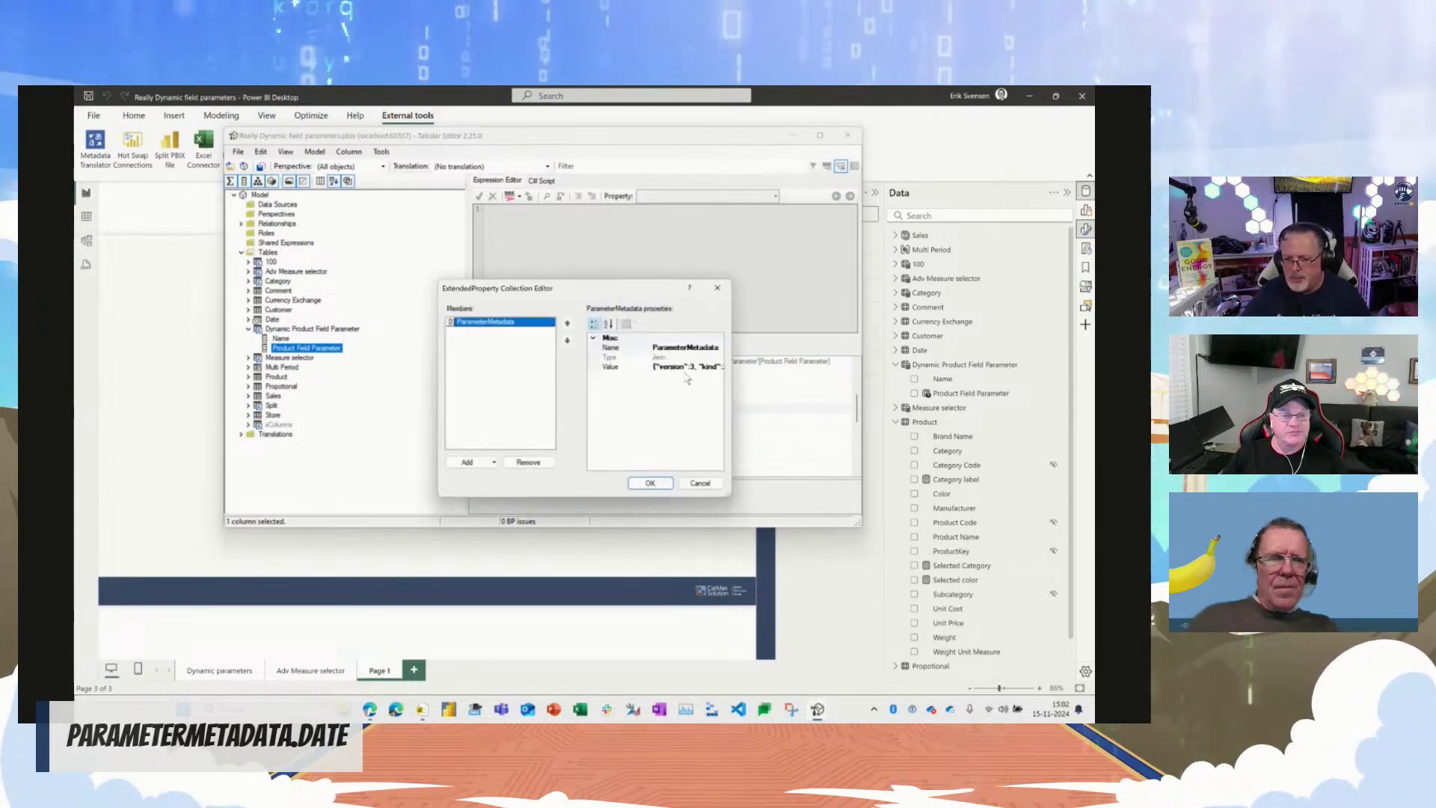
drag(729, 382, 829, 382)
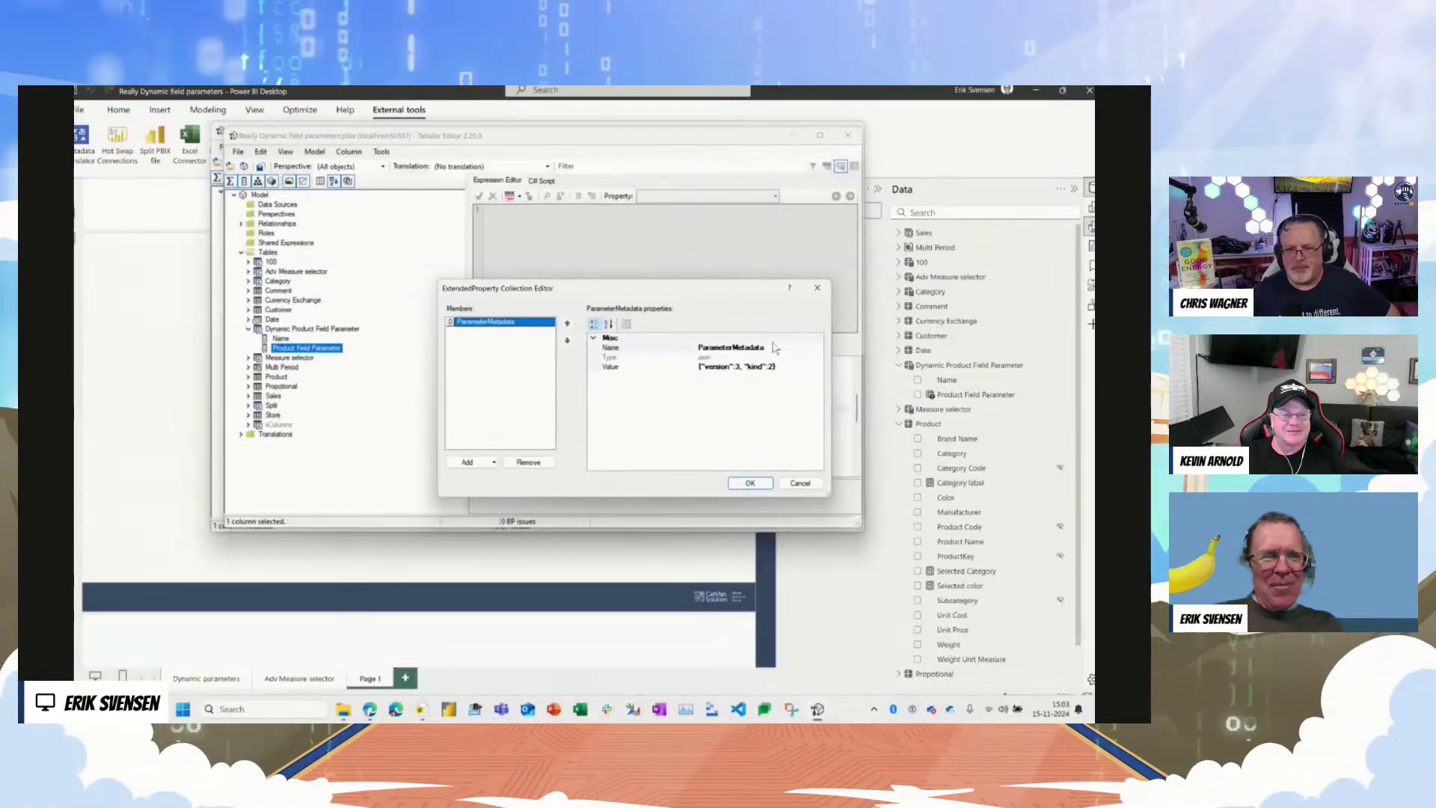
click(827, 624)
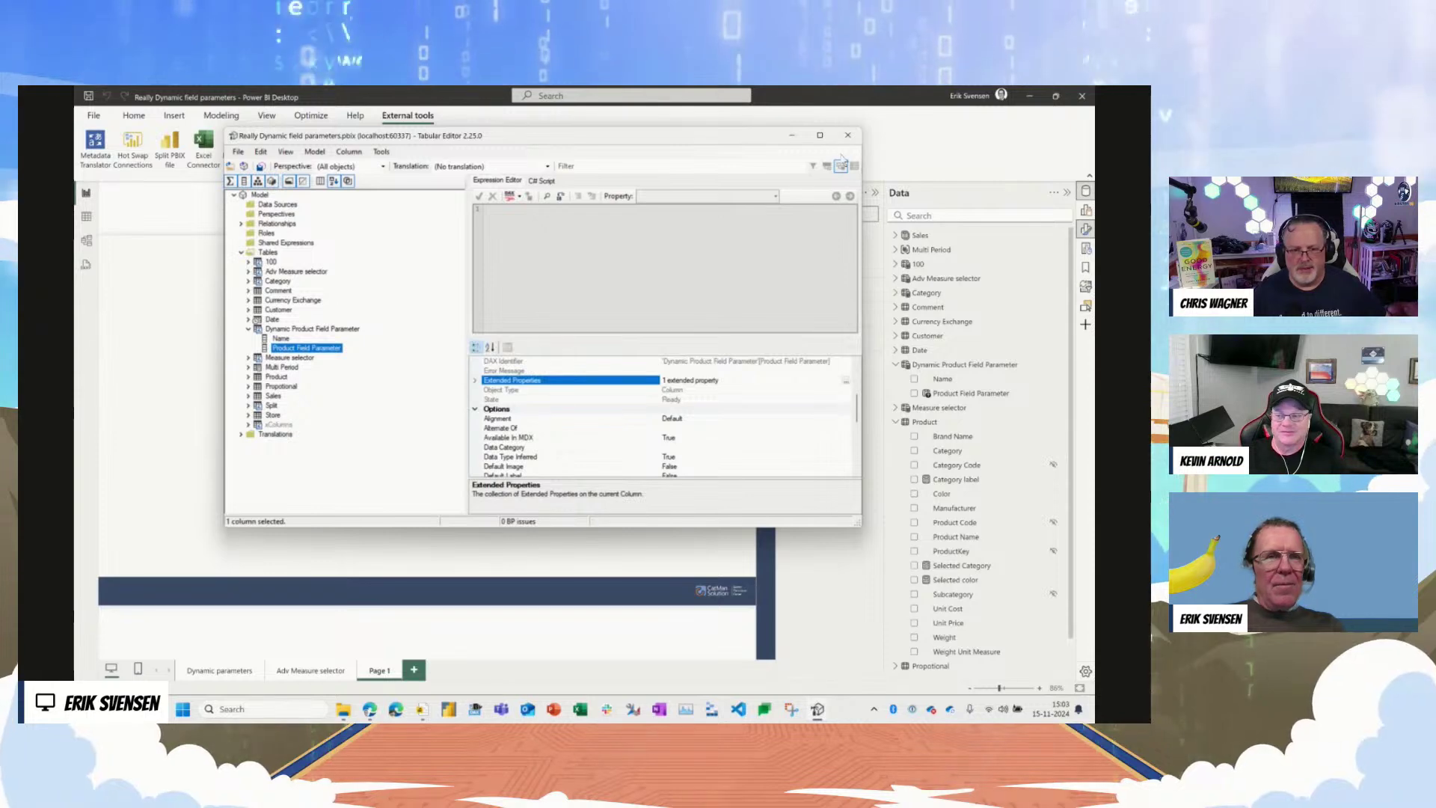
Step: Return to Power BI Desktop and test the Dynamic parameters page's chart with Category, Color and Manufacturer, ending with Brand Name
key(alt+F4)
click(329, 671)
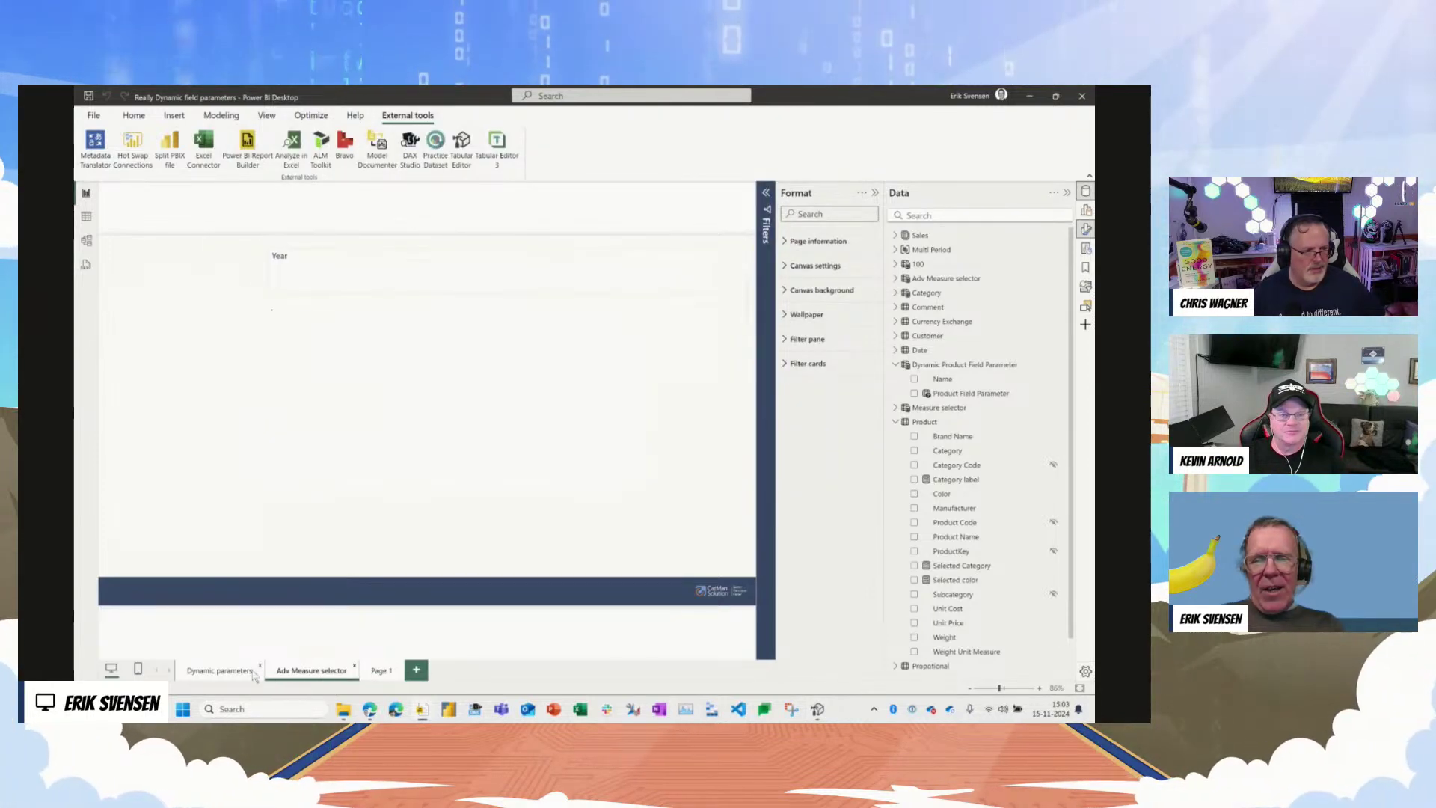
click(219, 670)
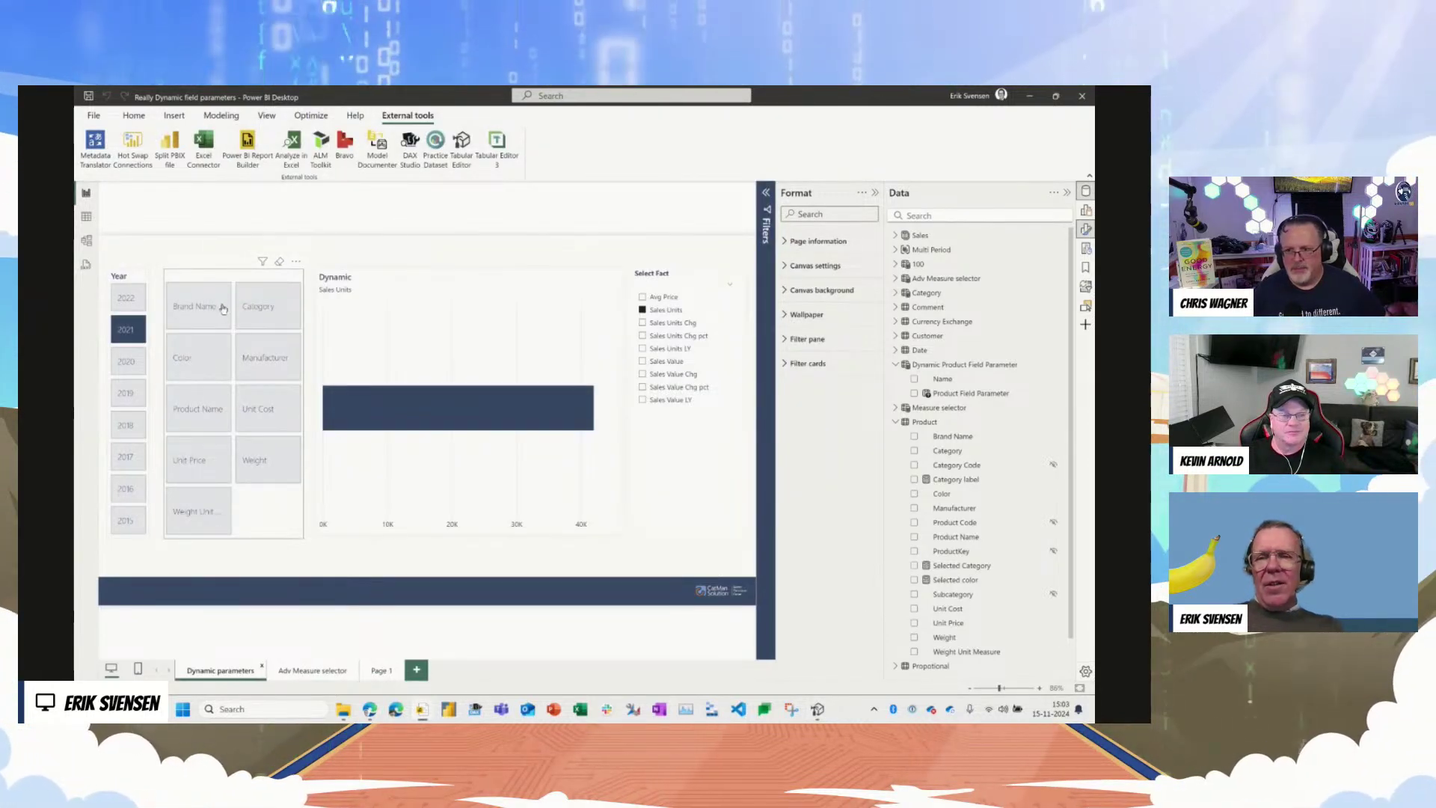
click(196, 343)
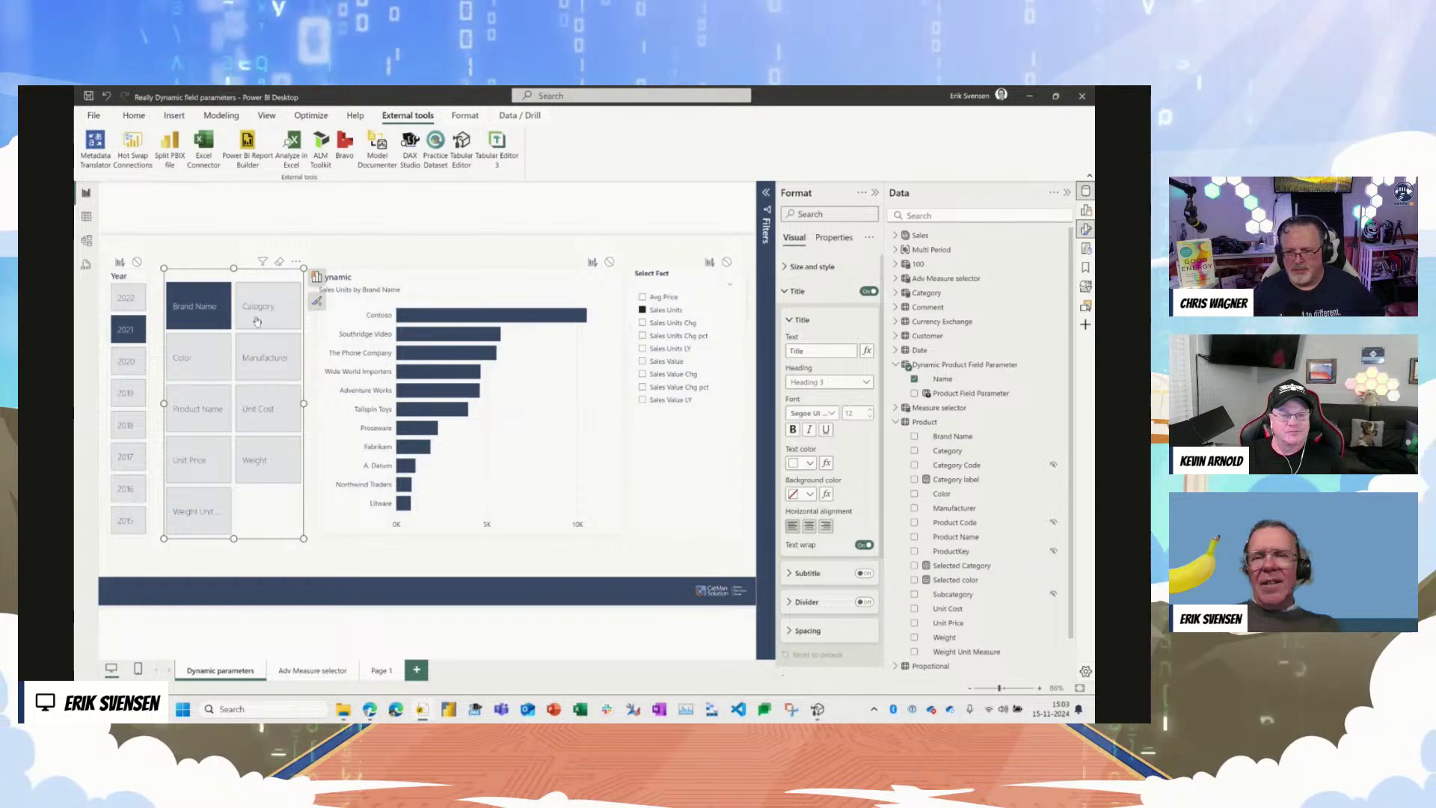
click(256, 322)
click(196, 357)
click(265, 358)
click(196, 306)
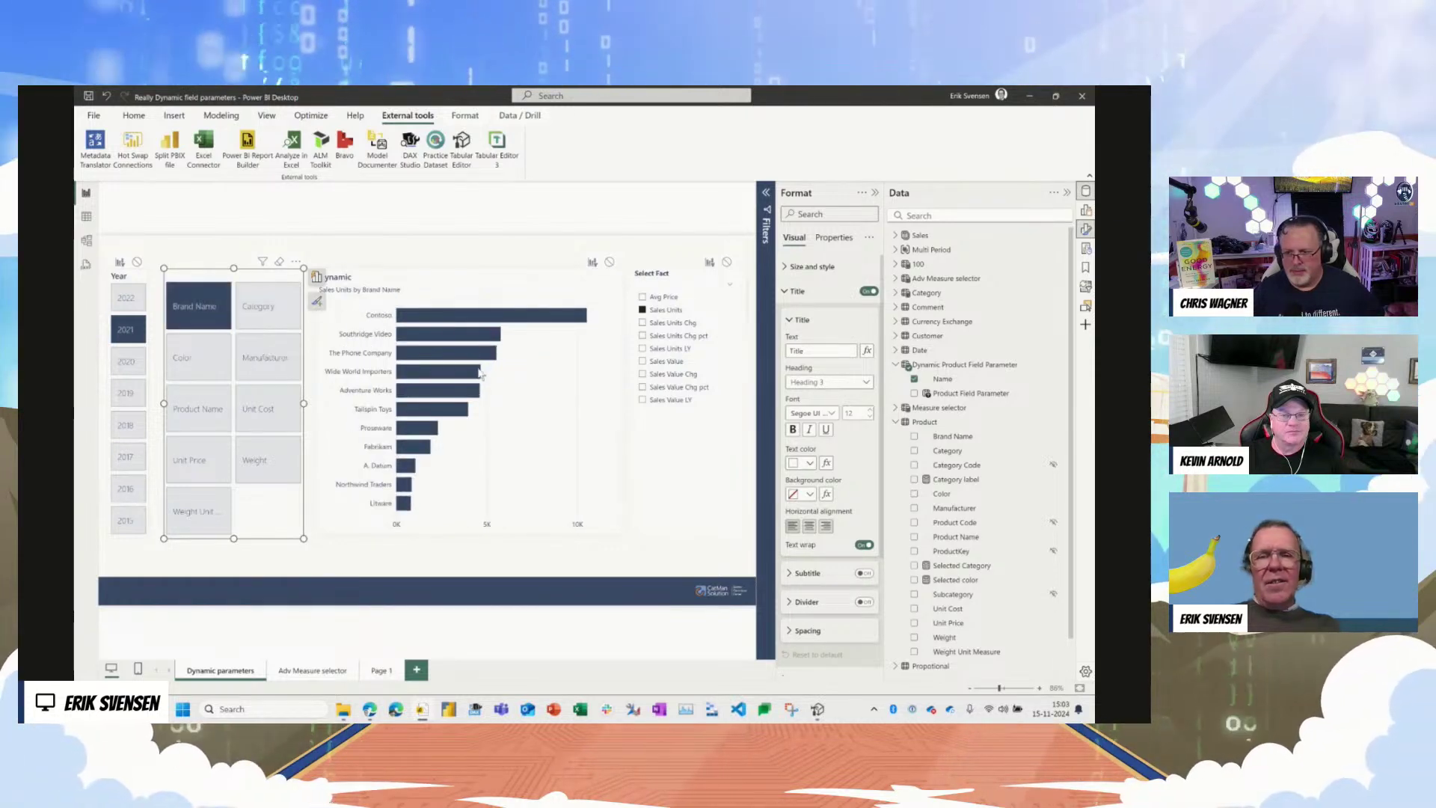
Step: Rename the Product table's Brand Name column as Brand and select Brand in the page's attribute slicer
double_click(993, 435)
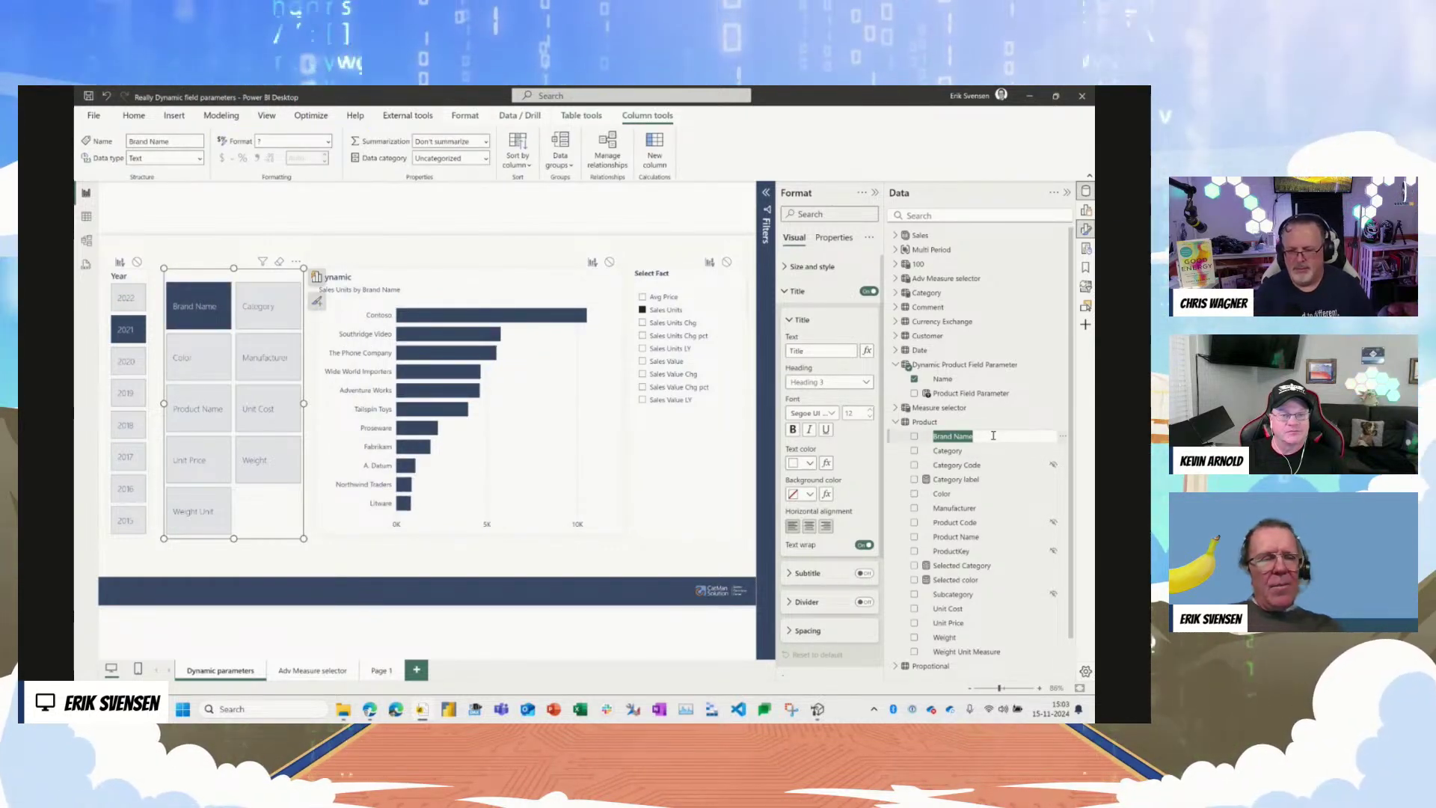
click(993, 436)
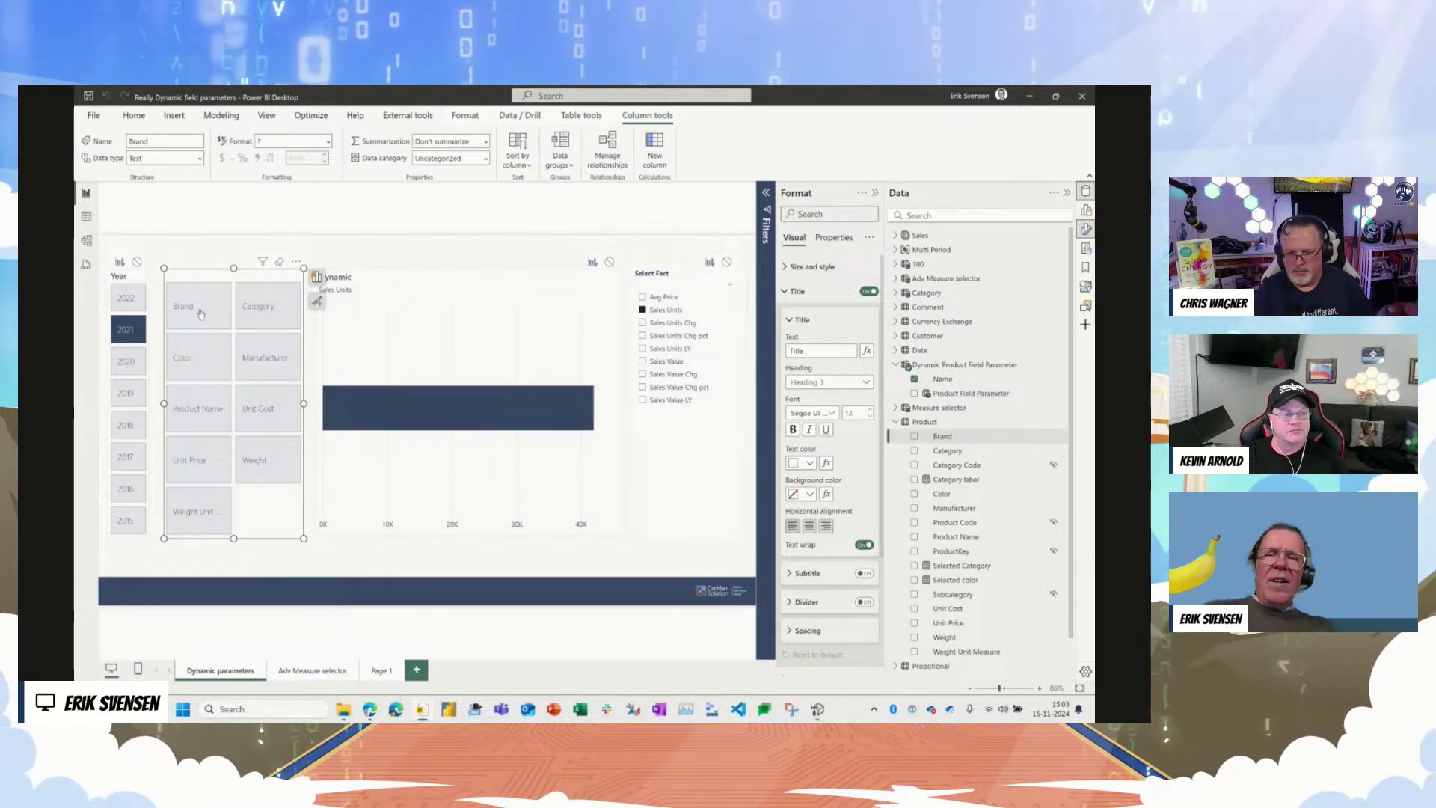
click(201, 313)
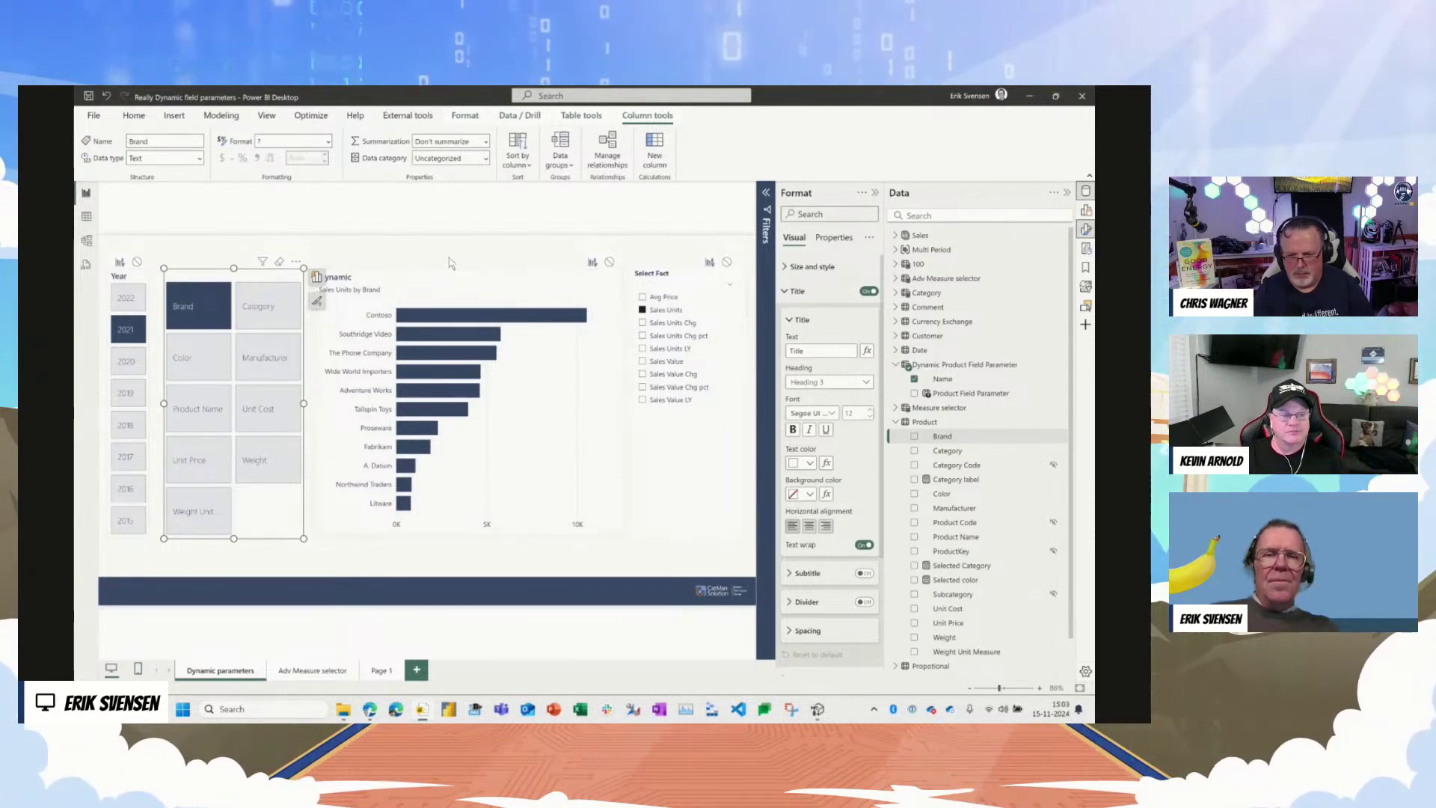
Step: Clear the formatting options from view and show the DAX definition of the Dynamic Product Field Parameter table
click(747, 214)
click(875, 193)
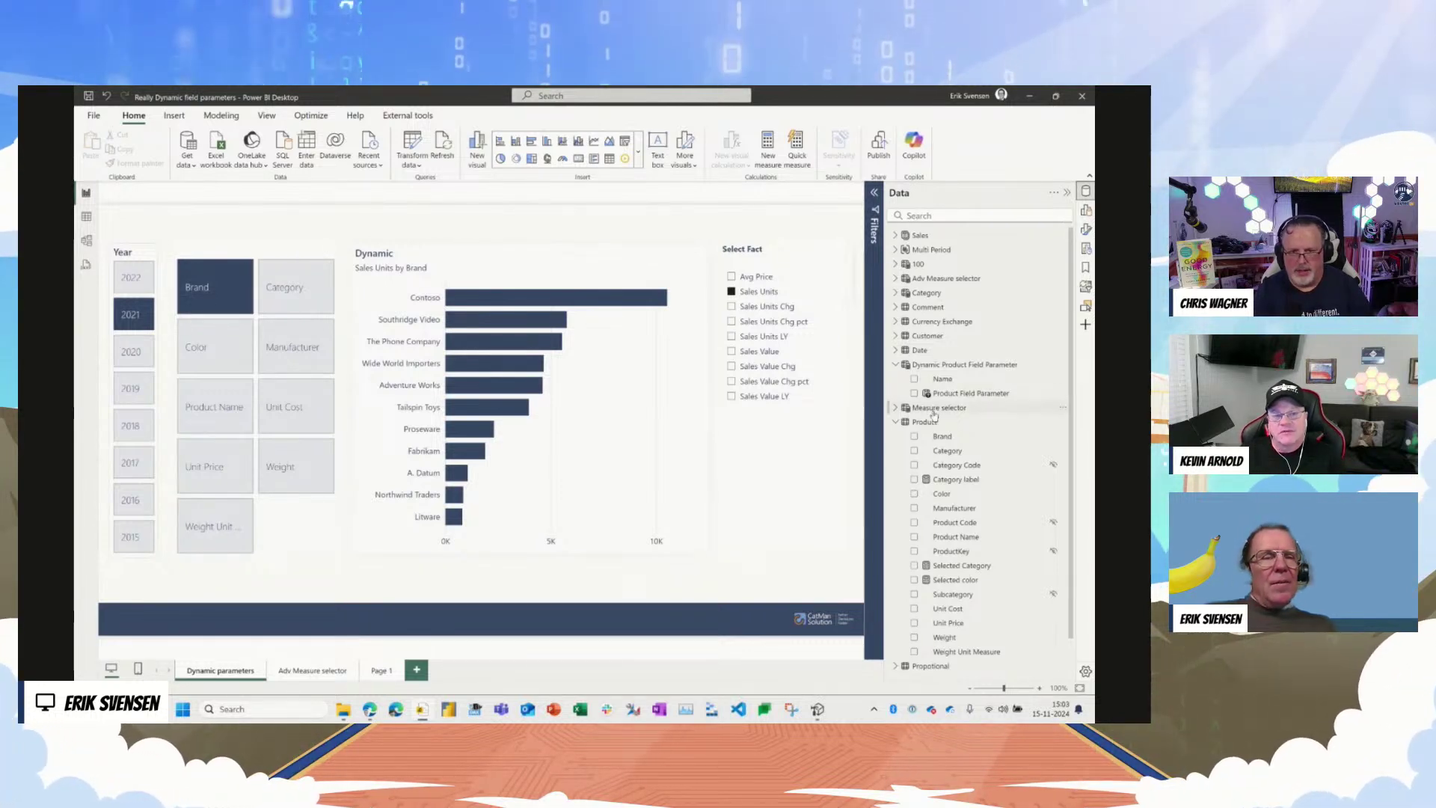
click(944, 365)
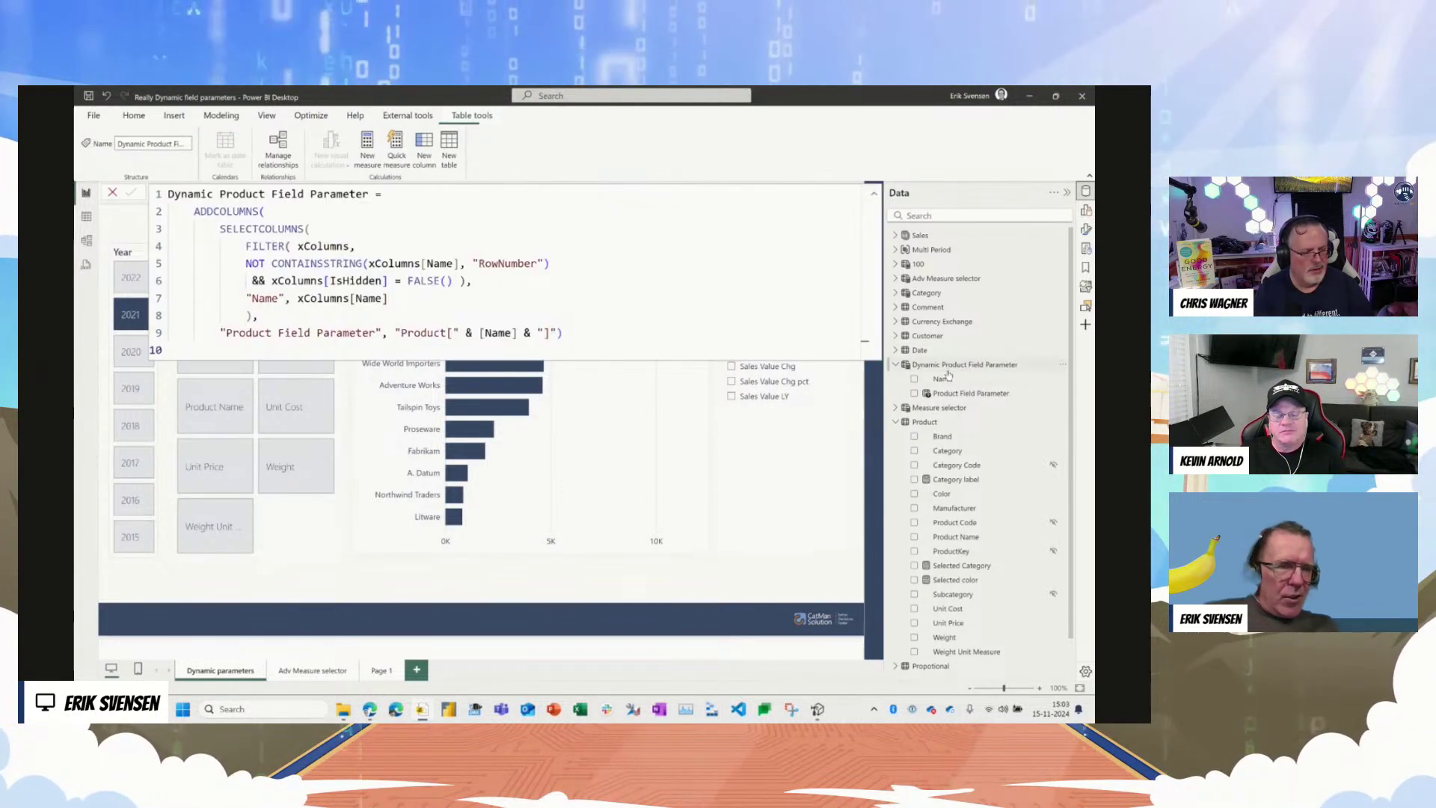
Step: Replace xColumns as the FILTER source table with INFO.VIEW.COLUMNS() in the Dynamic Product Field Parameter definition
double_click(337, 247)
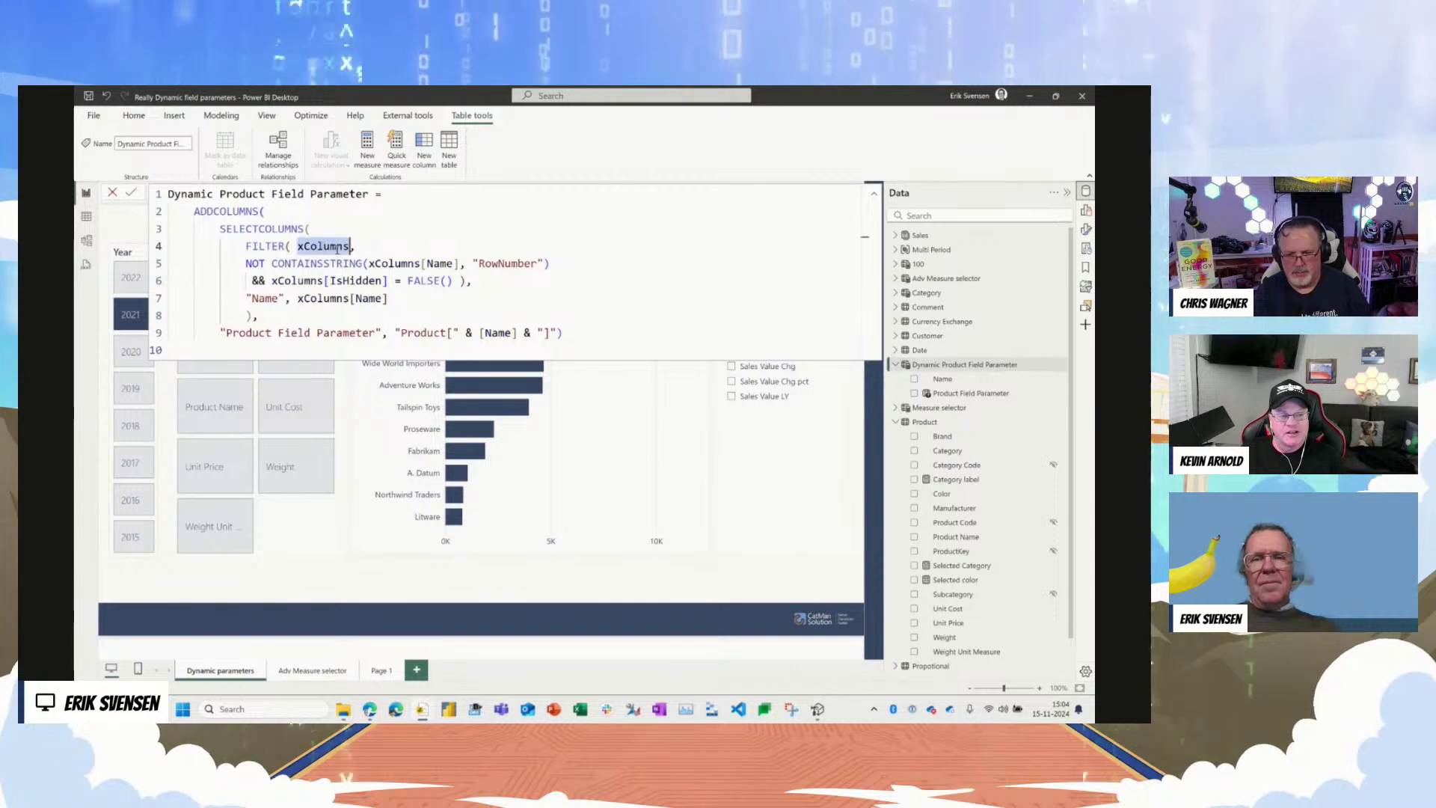
text(info)
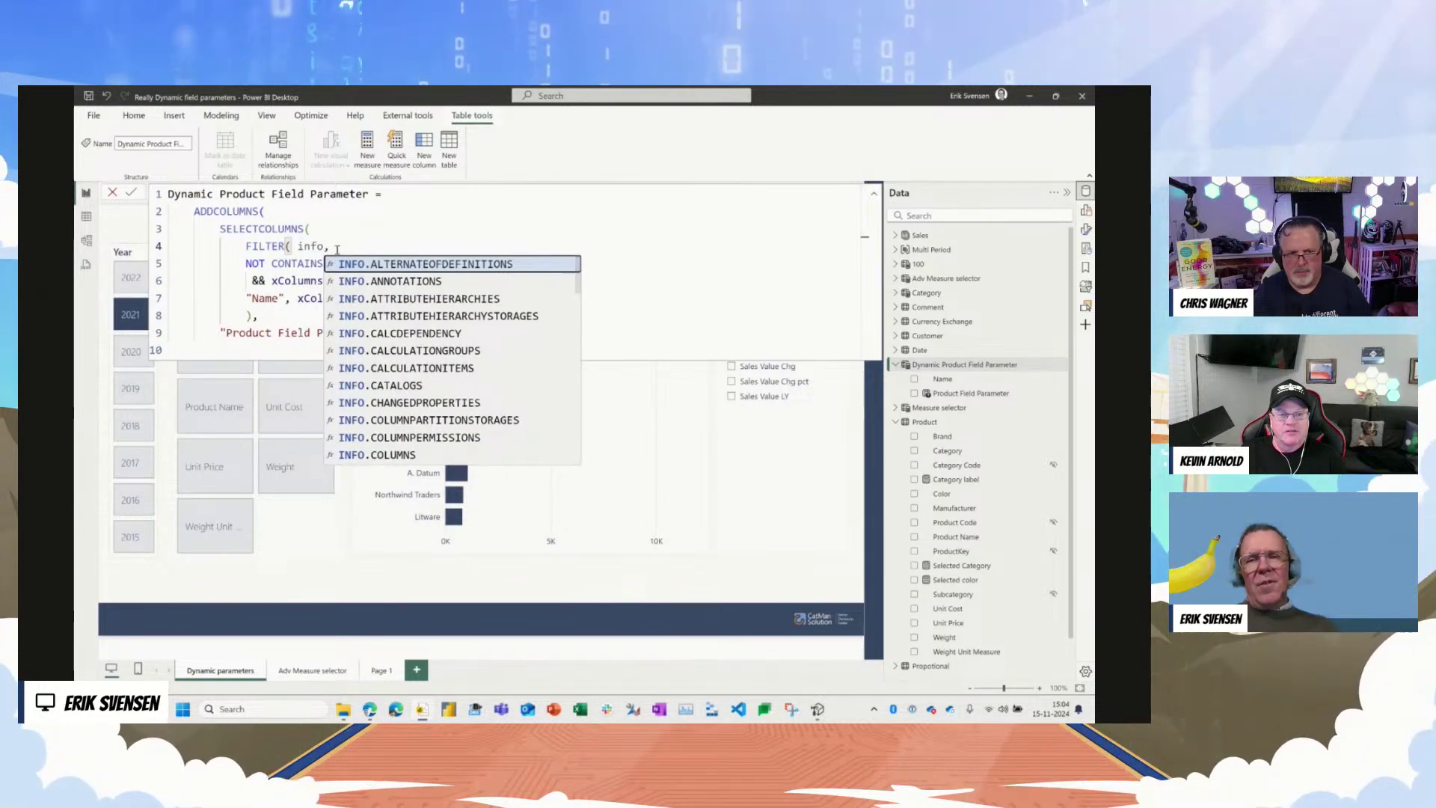
text(.v)
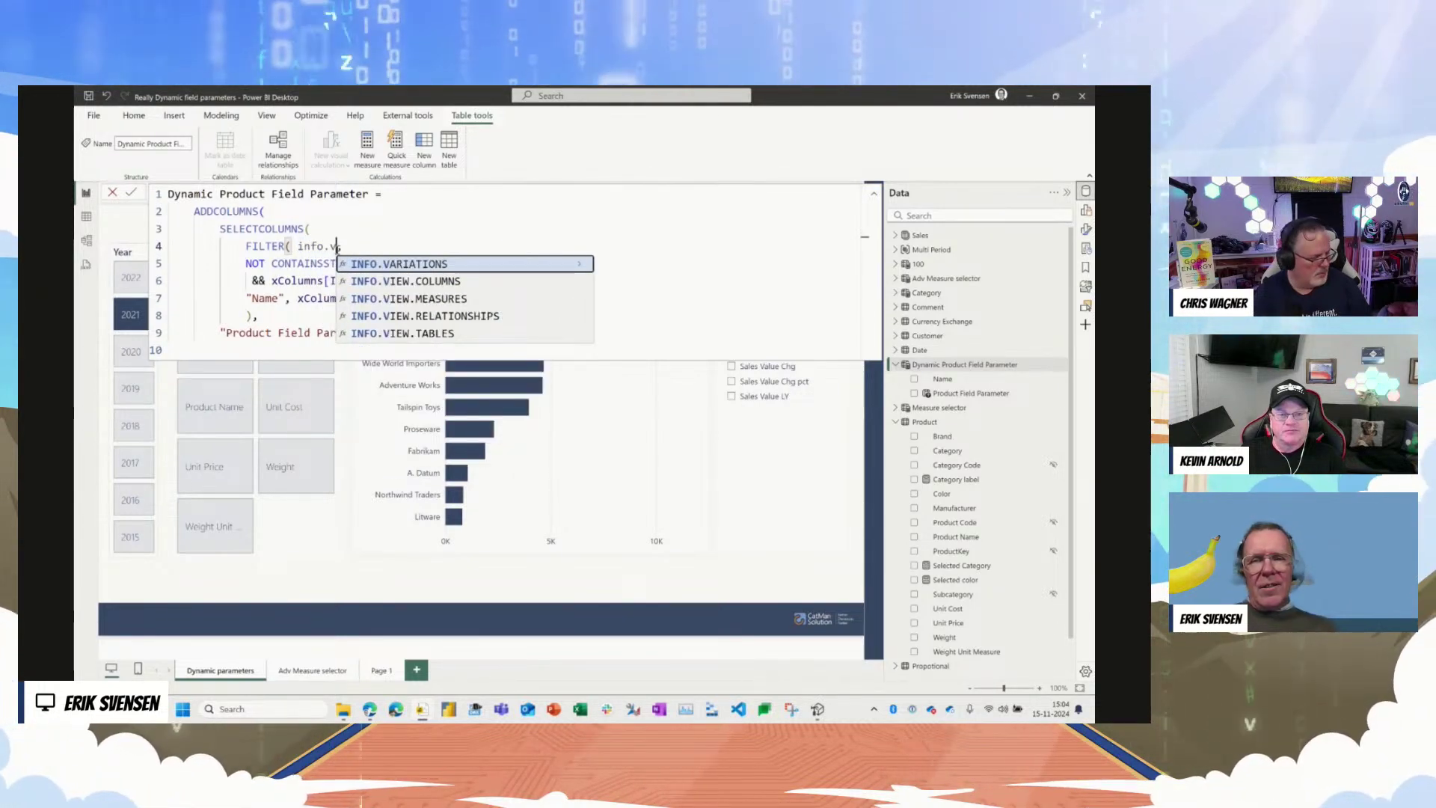
key(Down)
key(Tab)
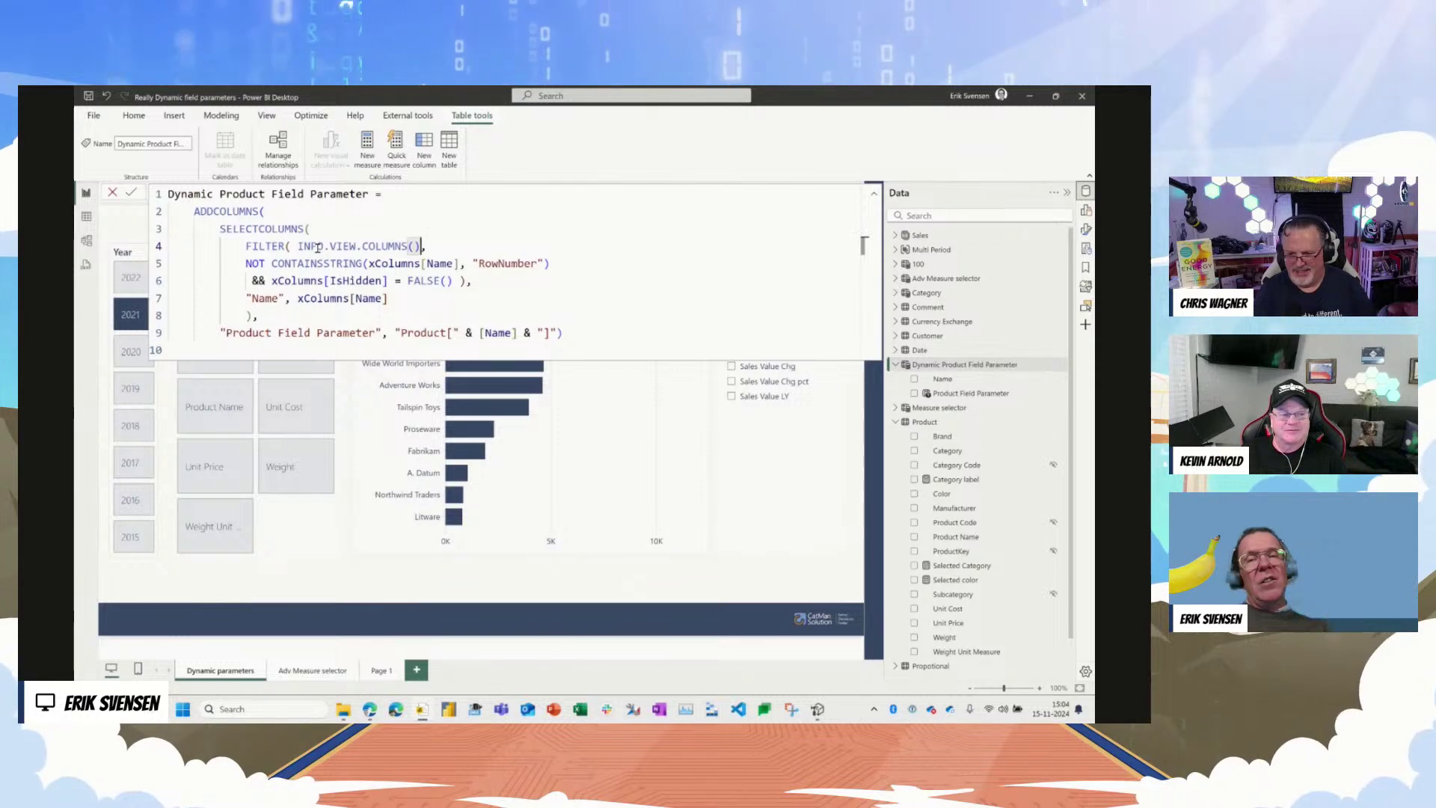
Step: Remove the xColumns prefix from the two [Name] references and the [IsHidden] reference, and commit the table definition
double_click(393, 264)
mouse_move(435, 270)
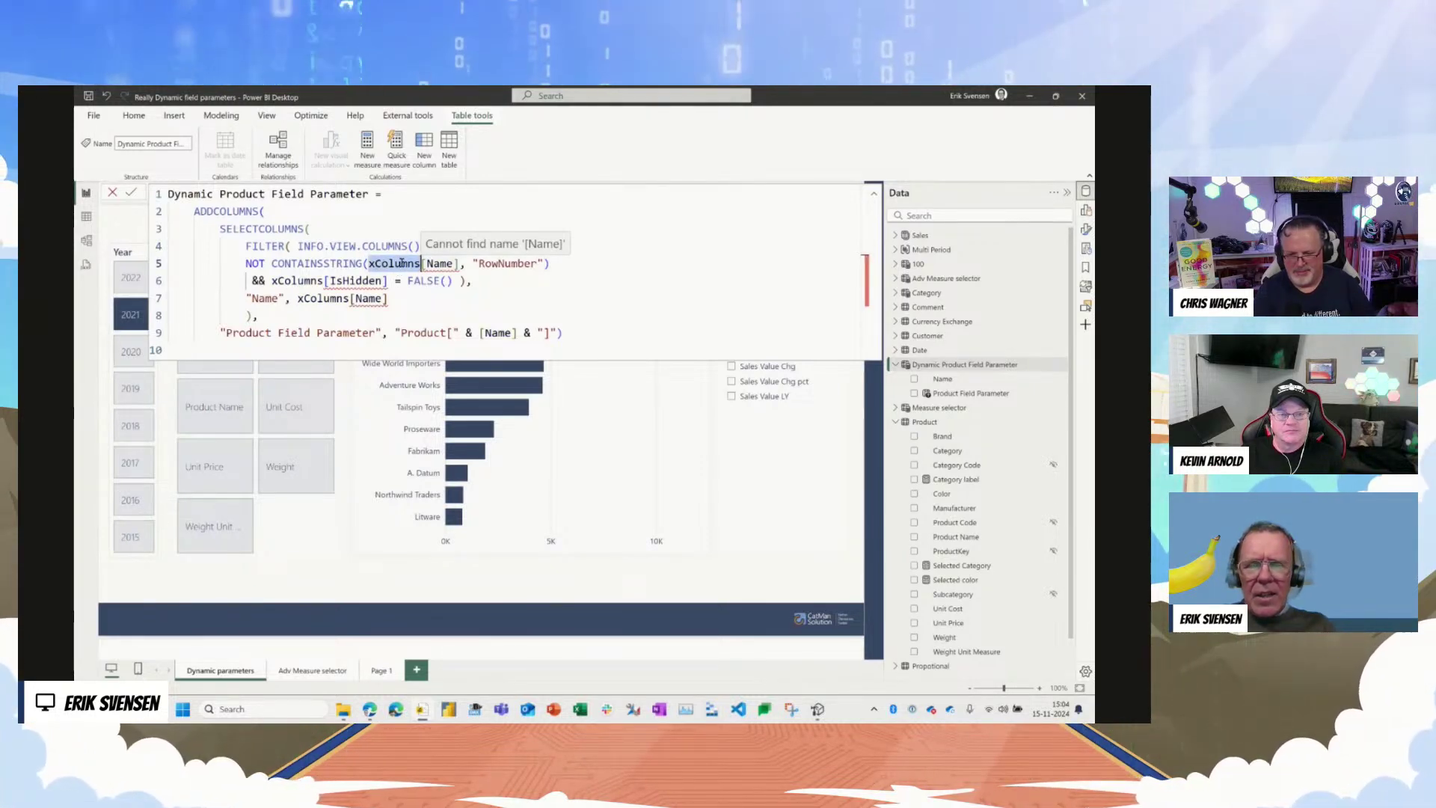
key(BackSpace)
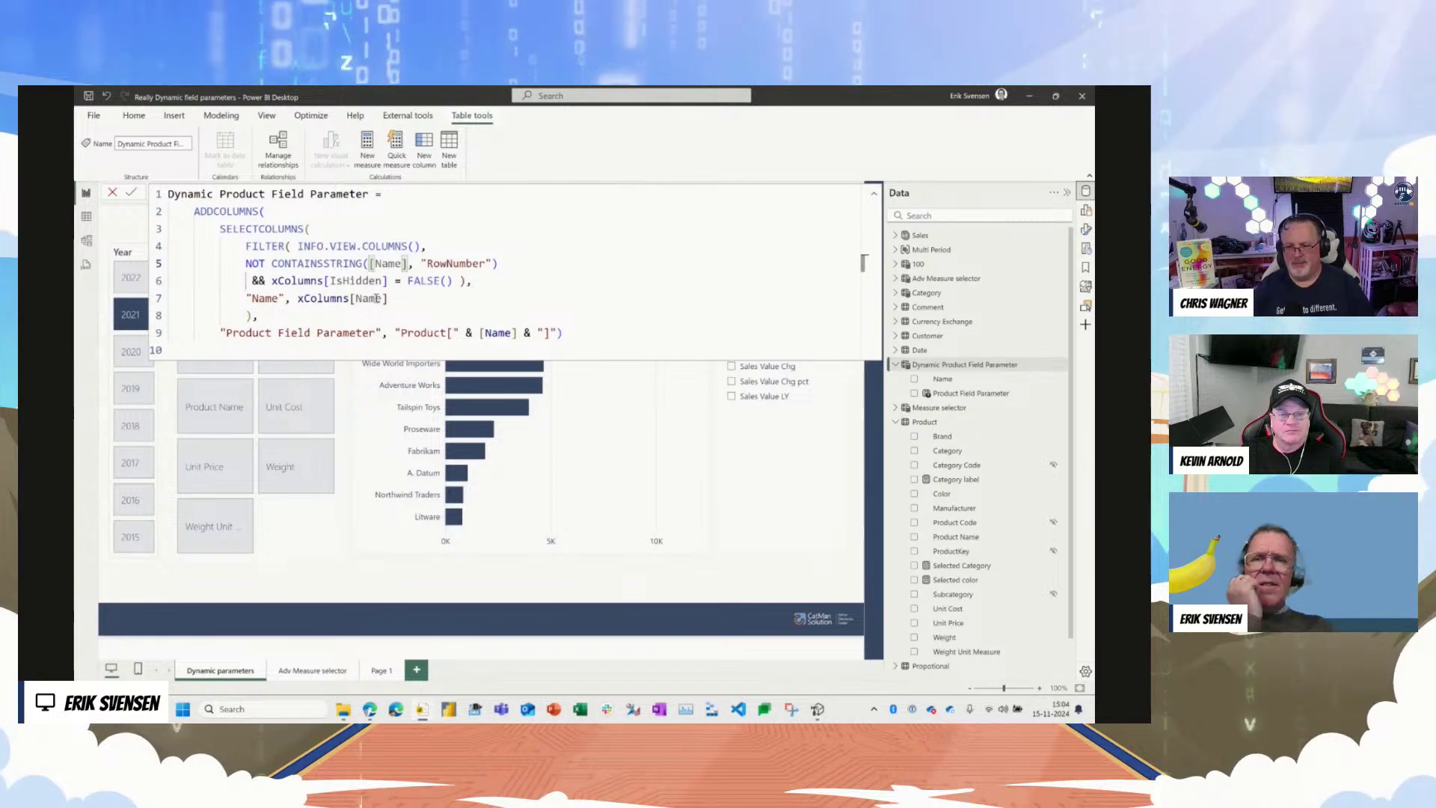
double_click(336, 298)
key(BackSpace)
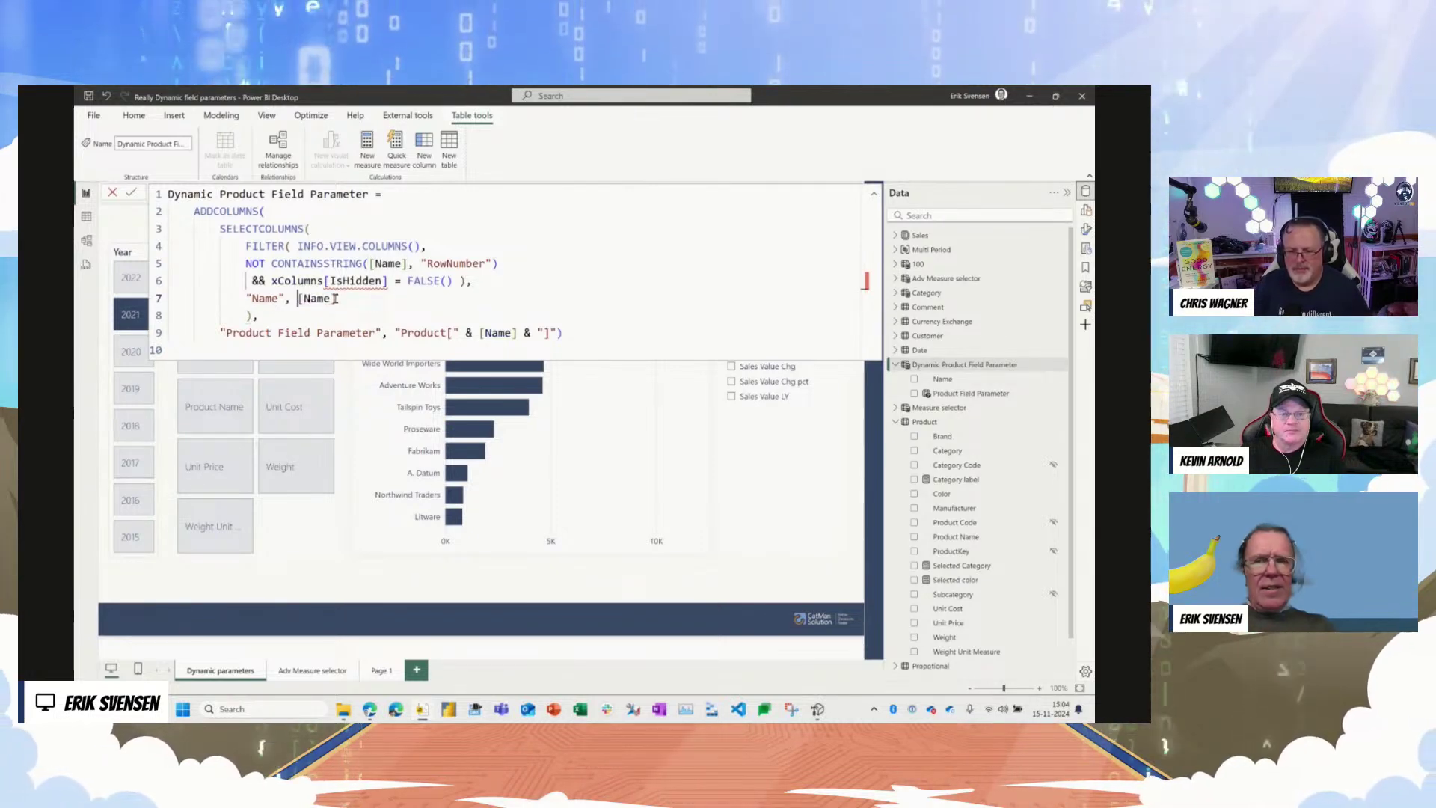
double_click(303, 280)
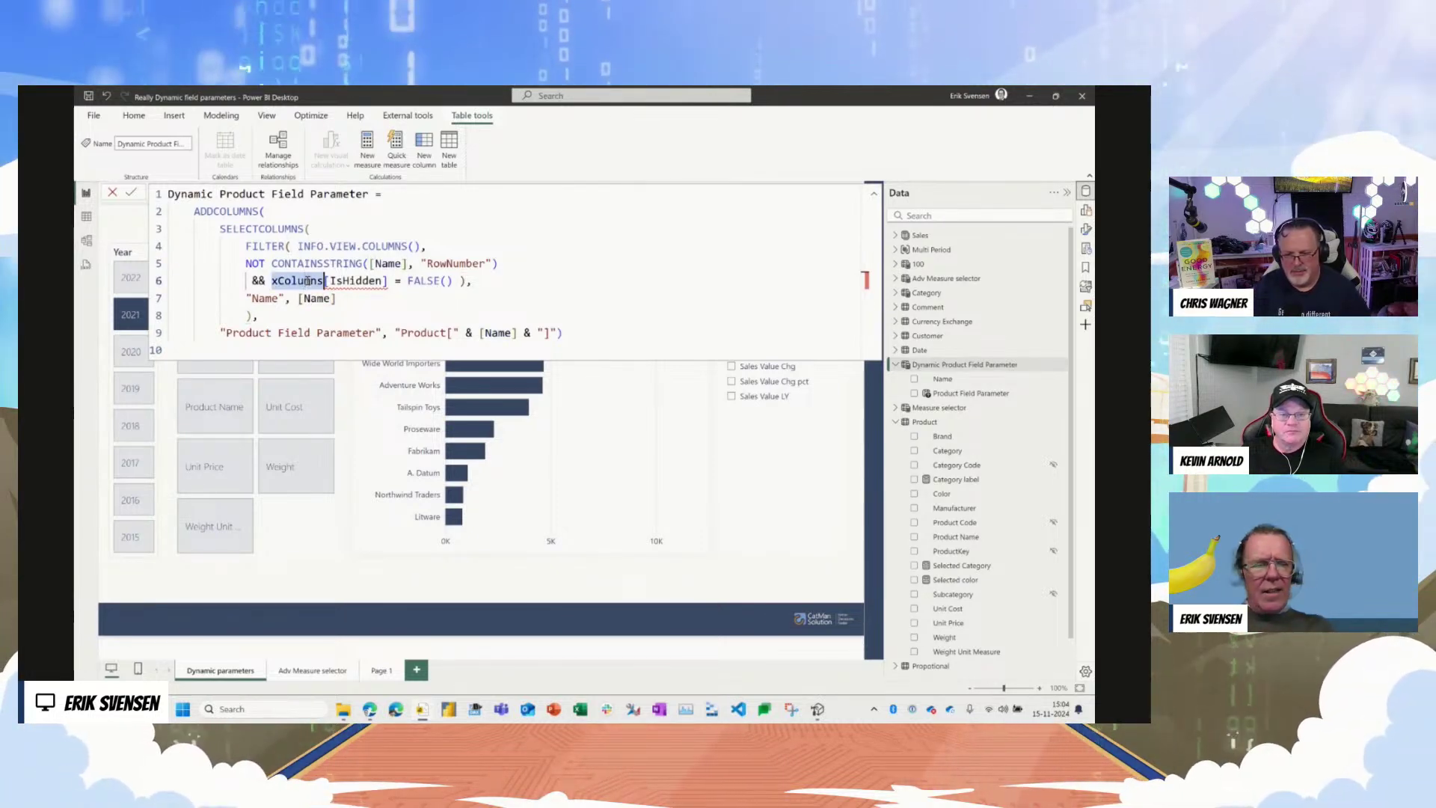
key(BackSpace)
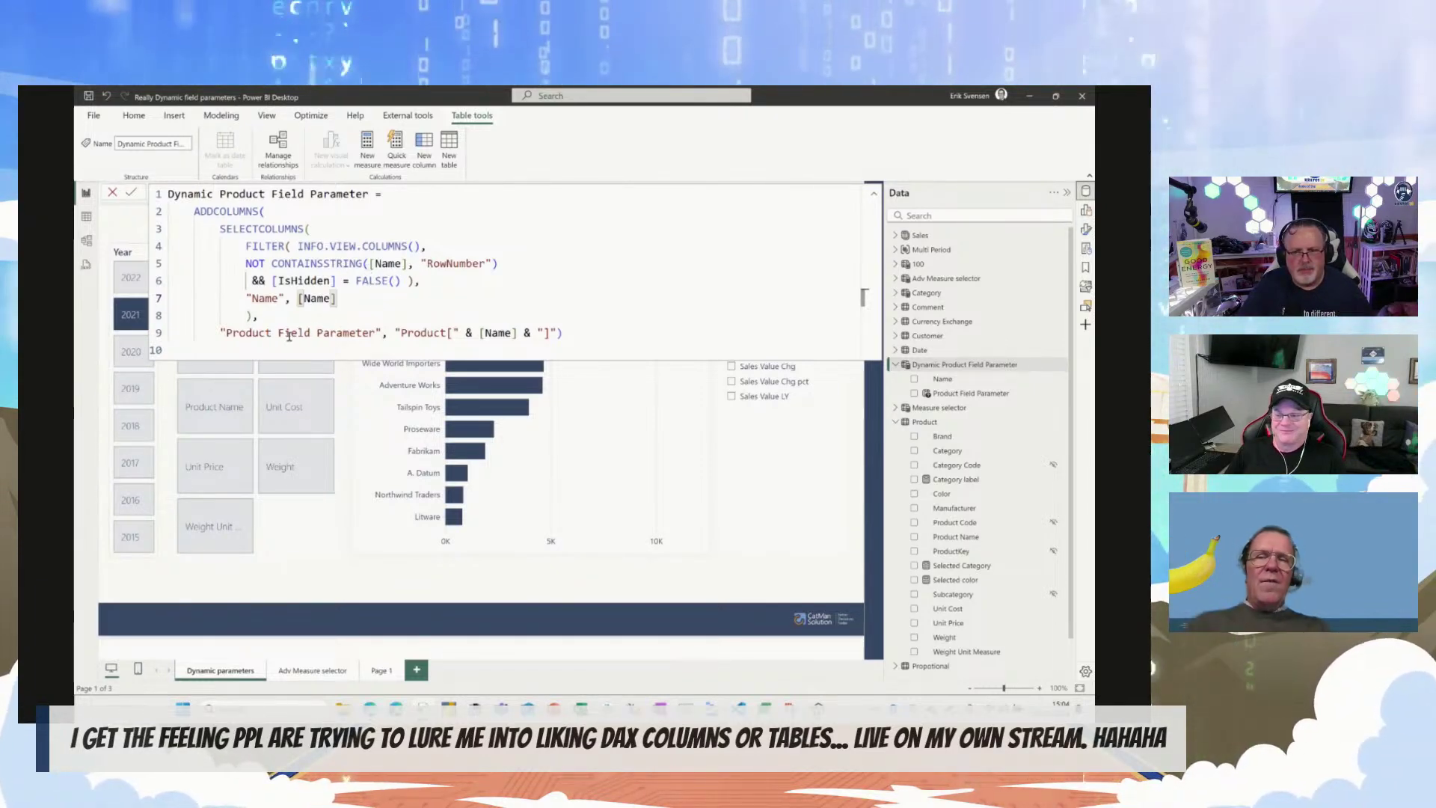
click(584, 332)
key(Return)
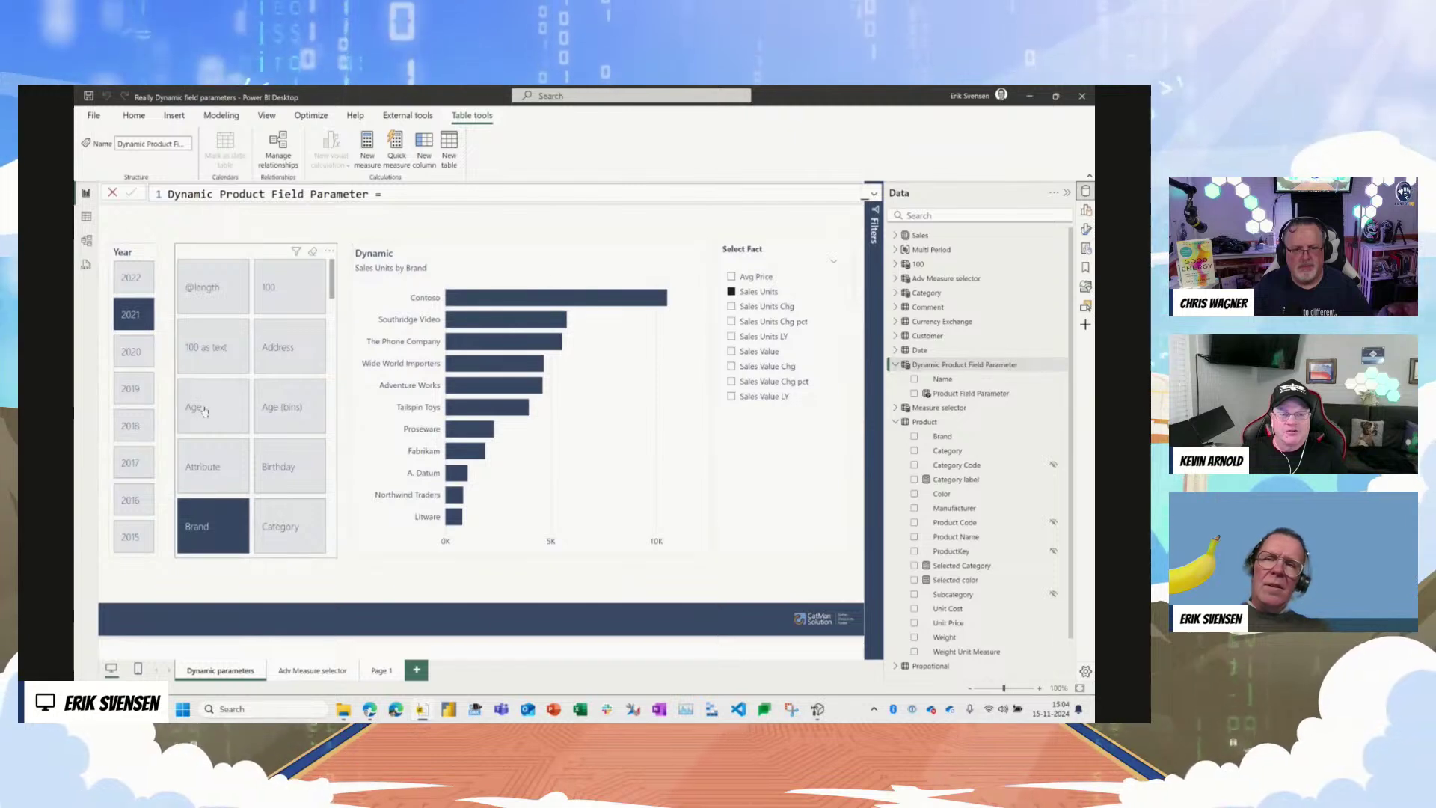
Step: Remove the hard-coded Product table name from the Product Field Parameter expression, leaving "[" & [Name] & "]", and commit the definition
scroll(219, 408, down, 5)
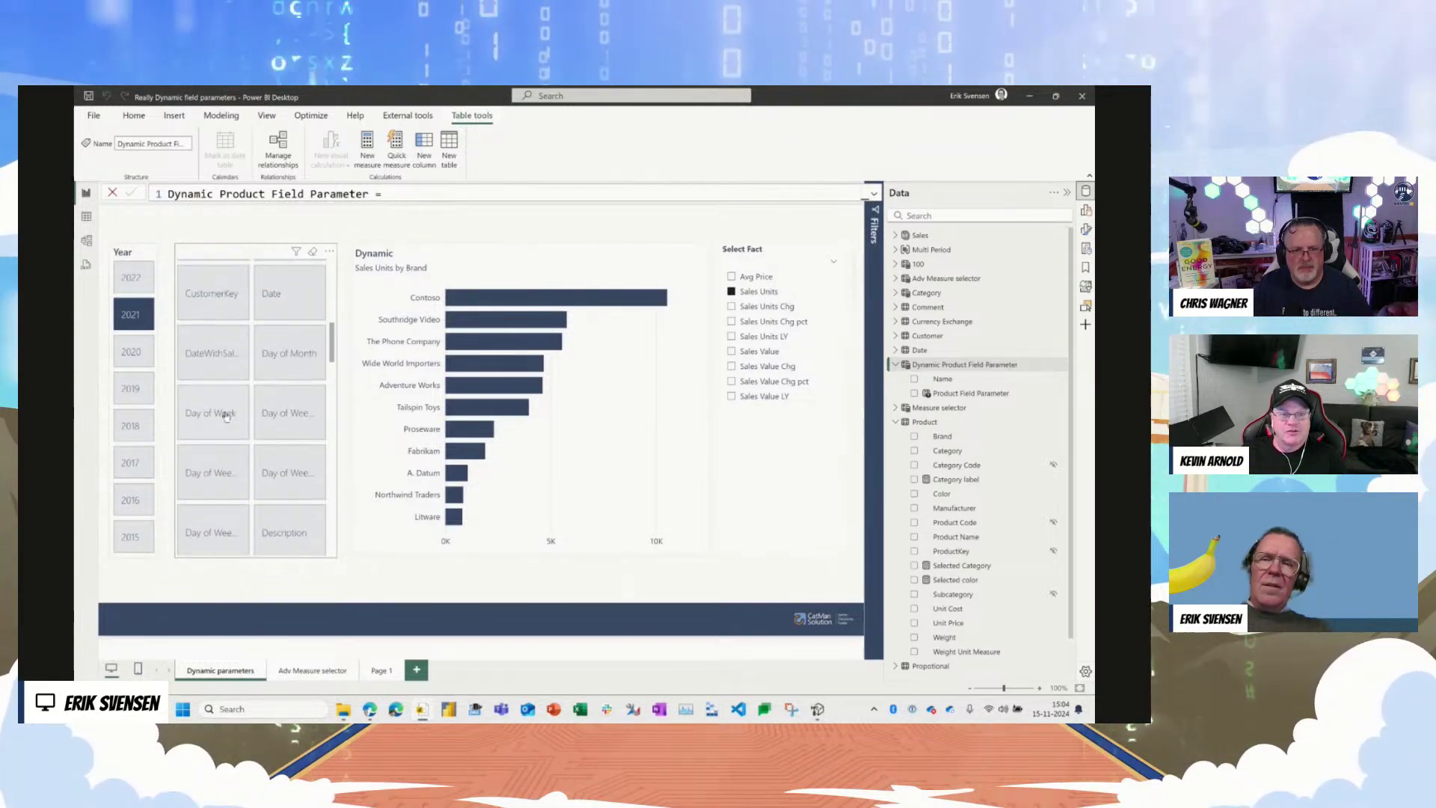
scroll(226, 416, down, 1)
scroll(227, 423, down, 10)
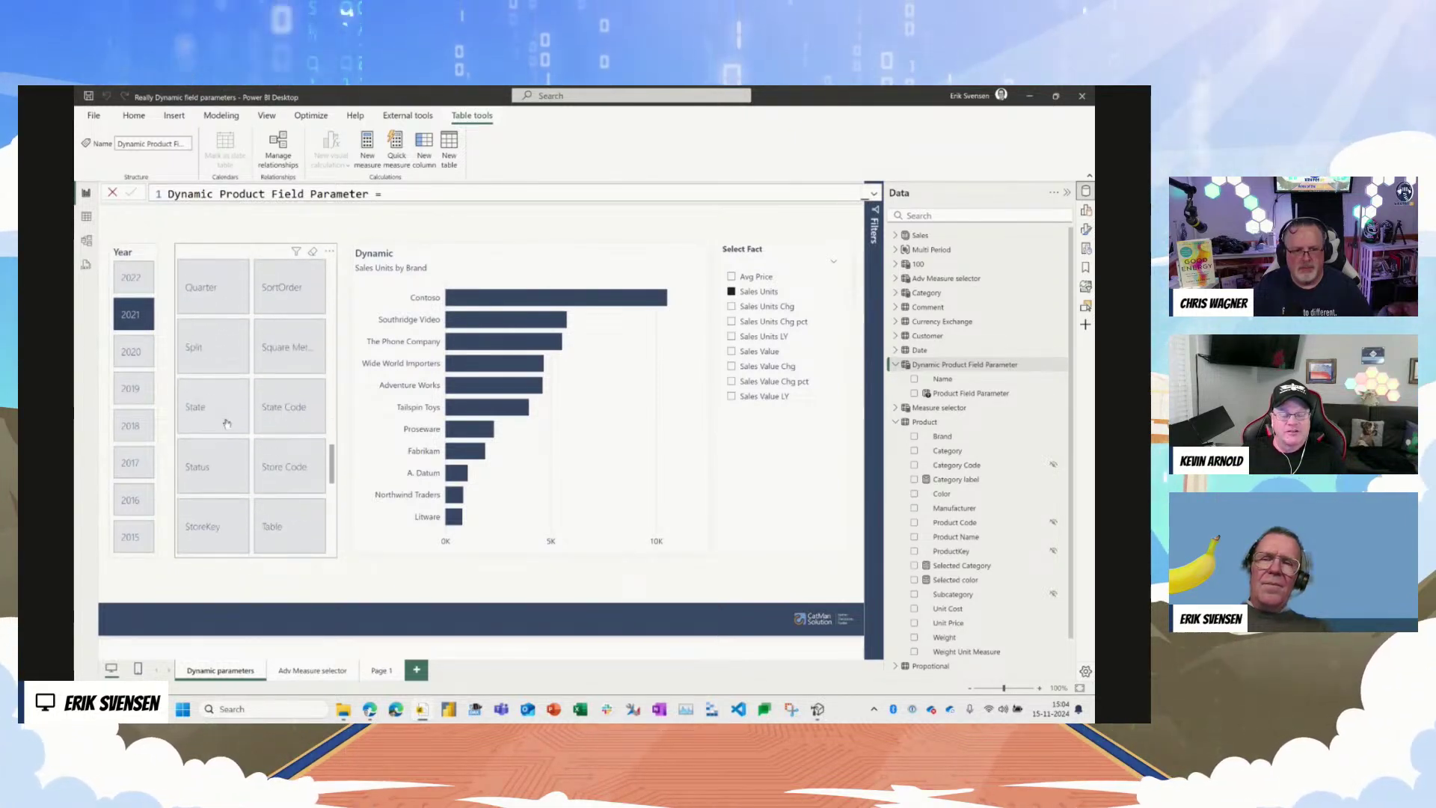
scroll(227, 423, up, 3)
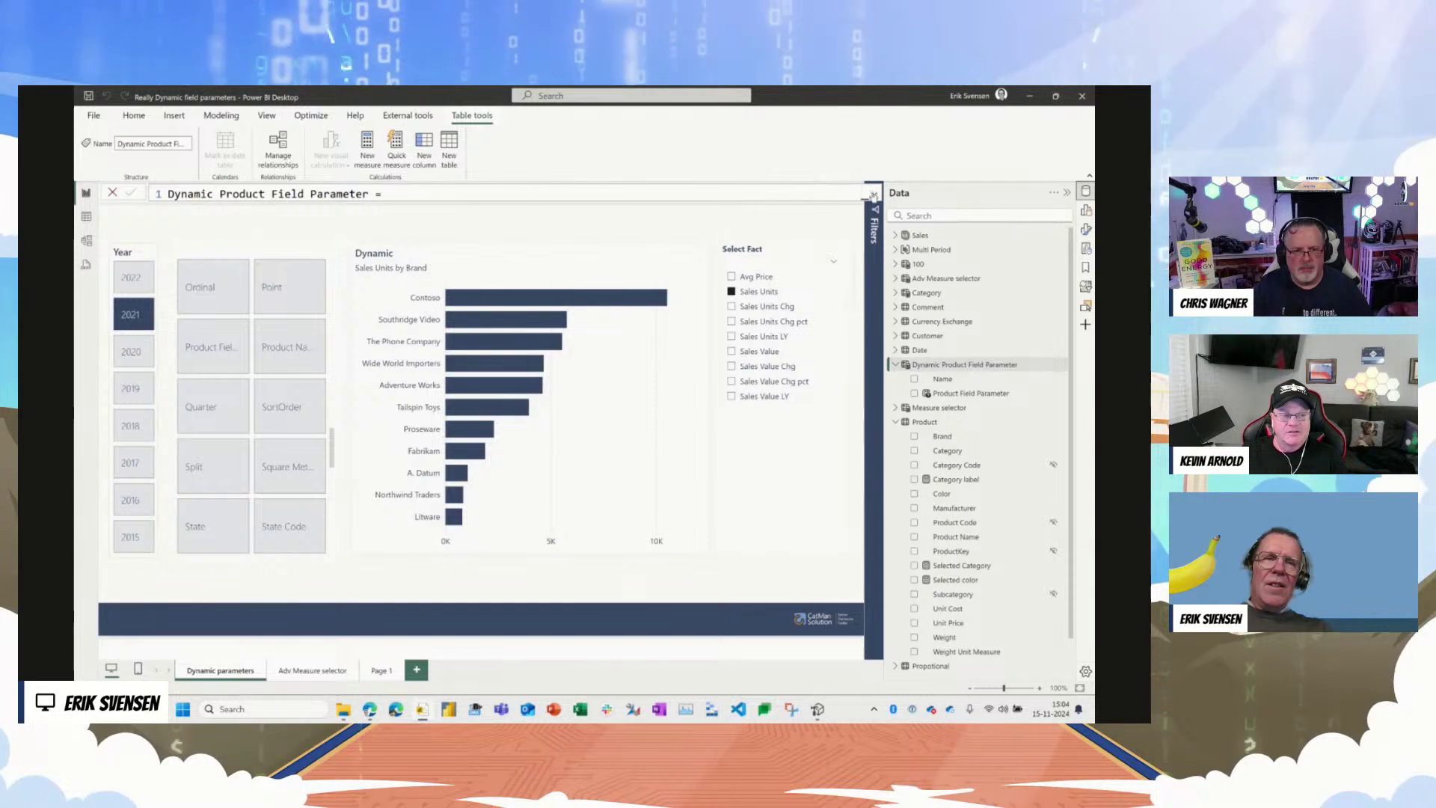
click(873, 195)
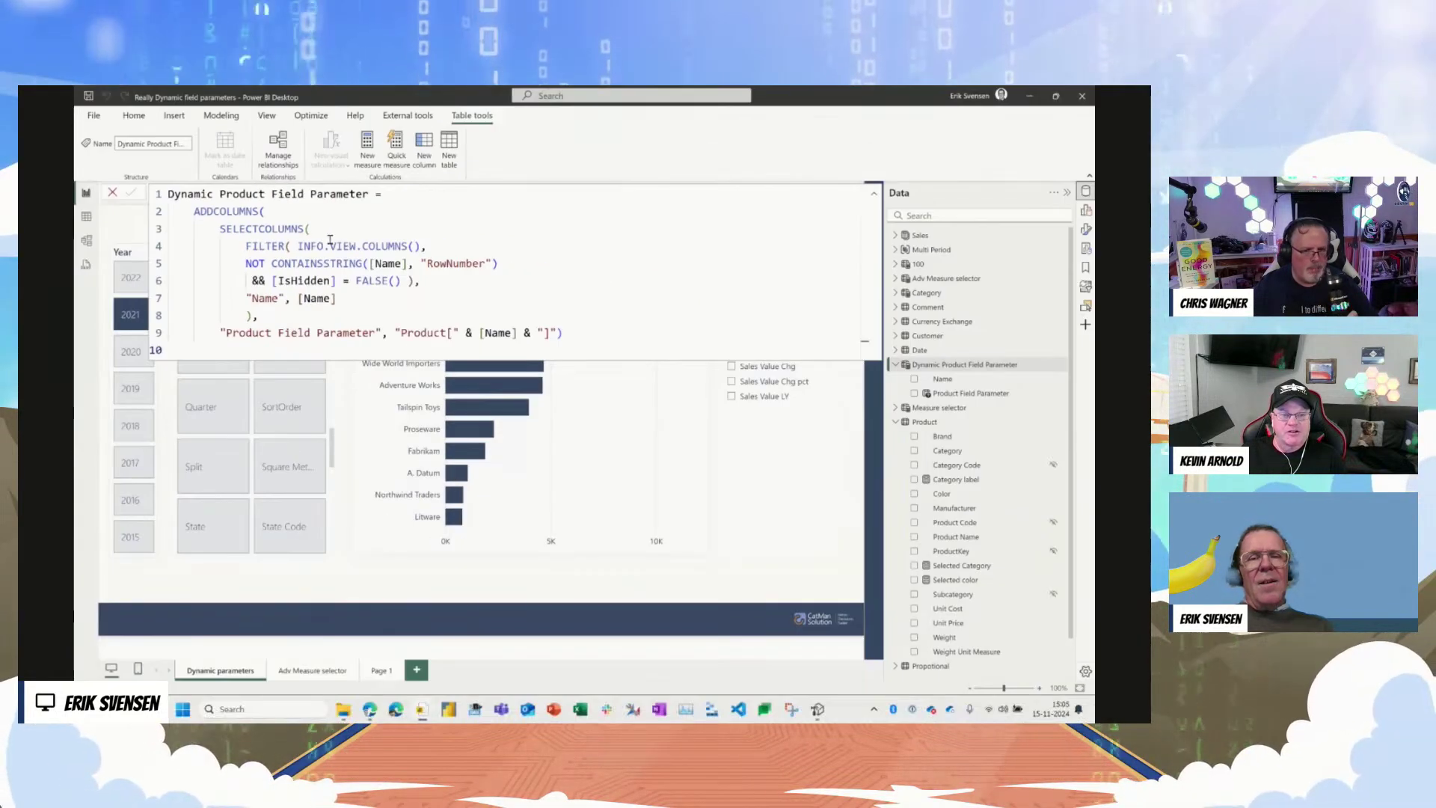
double_click(424, 333)
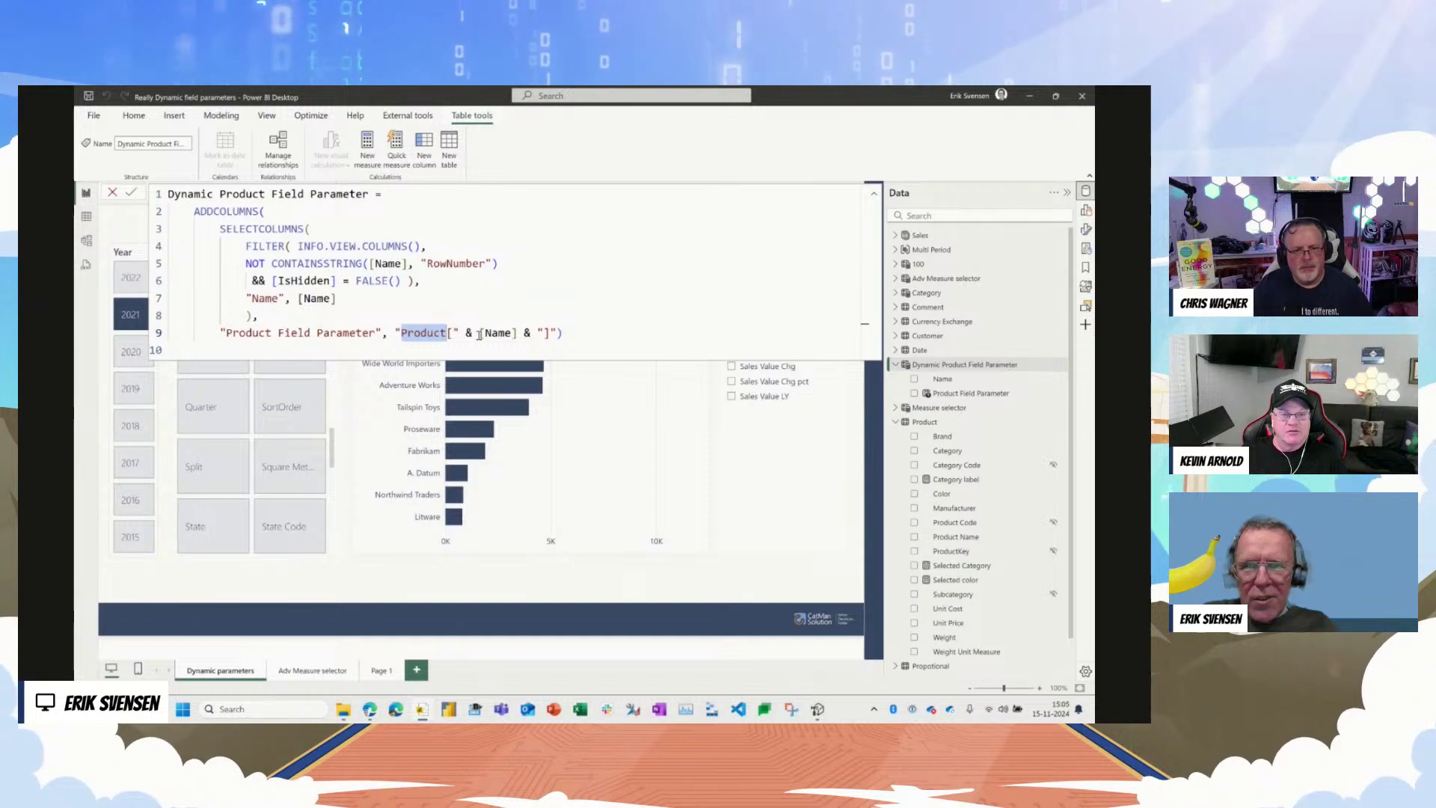
key(BackSpace)
key(BackSpace)
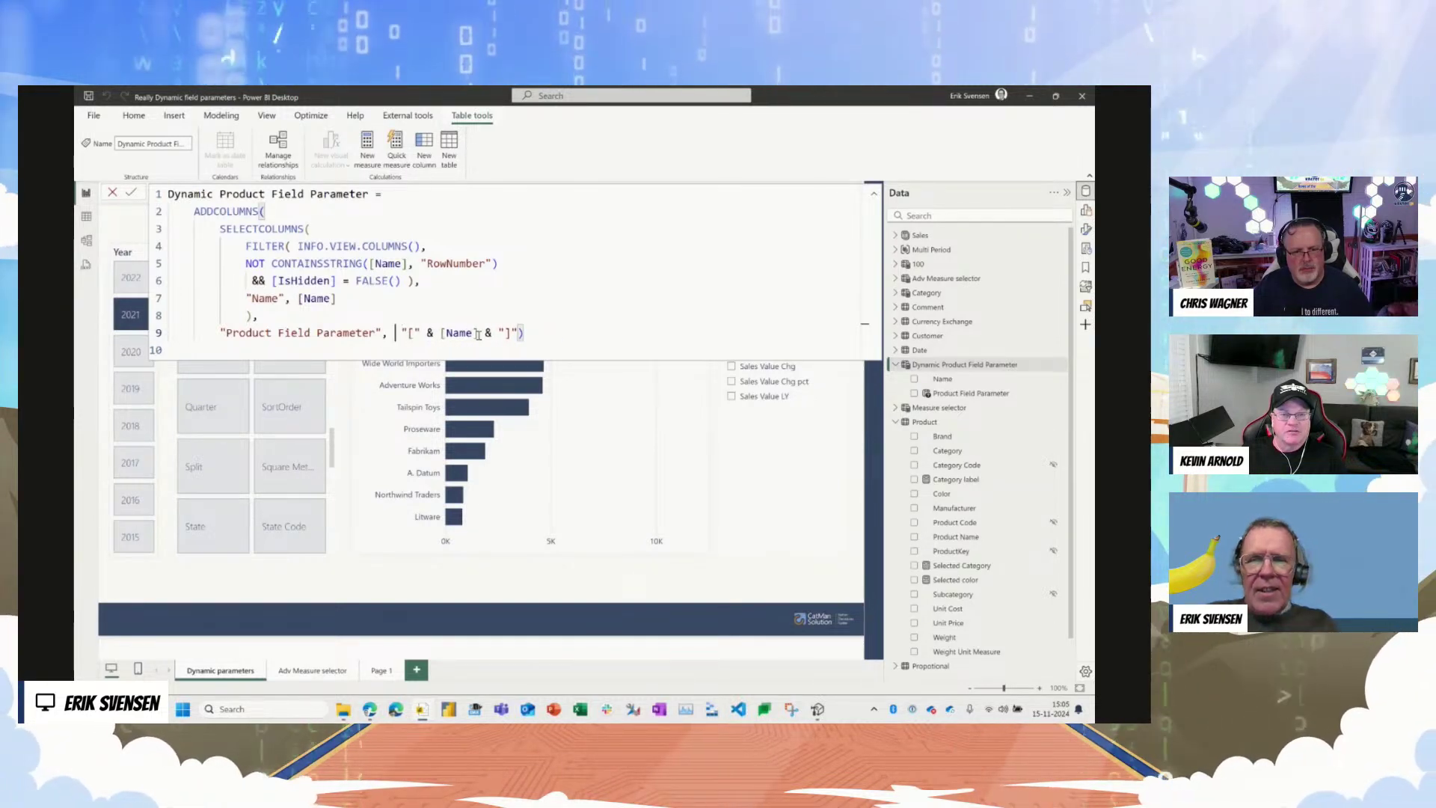
text(t)
key(BackSpace)
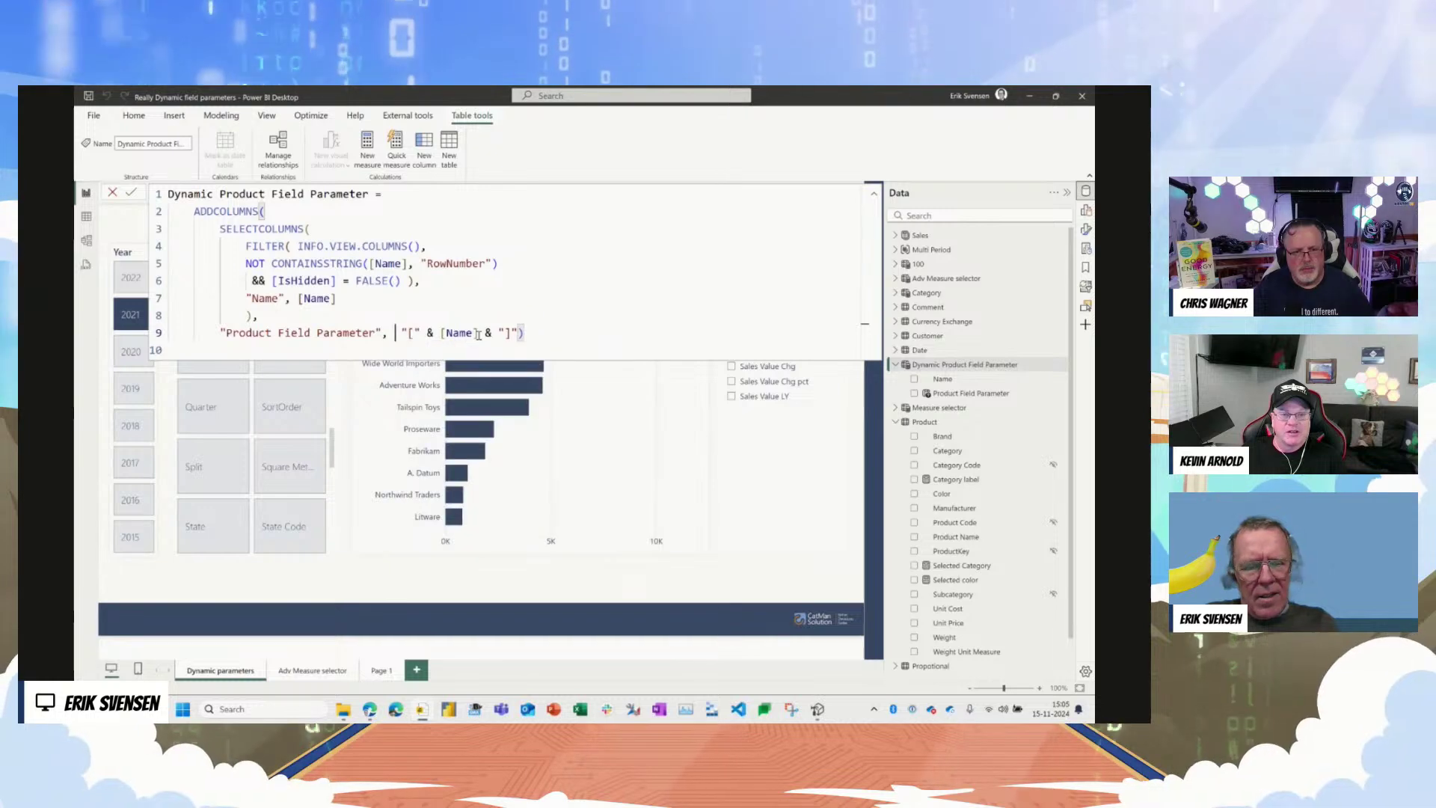
text([T)
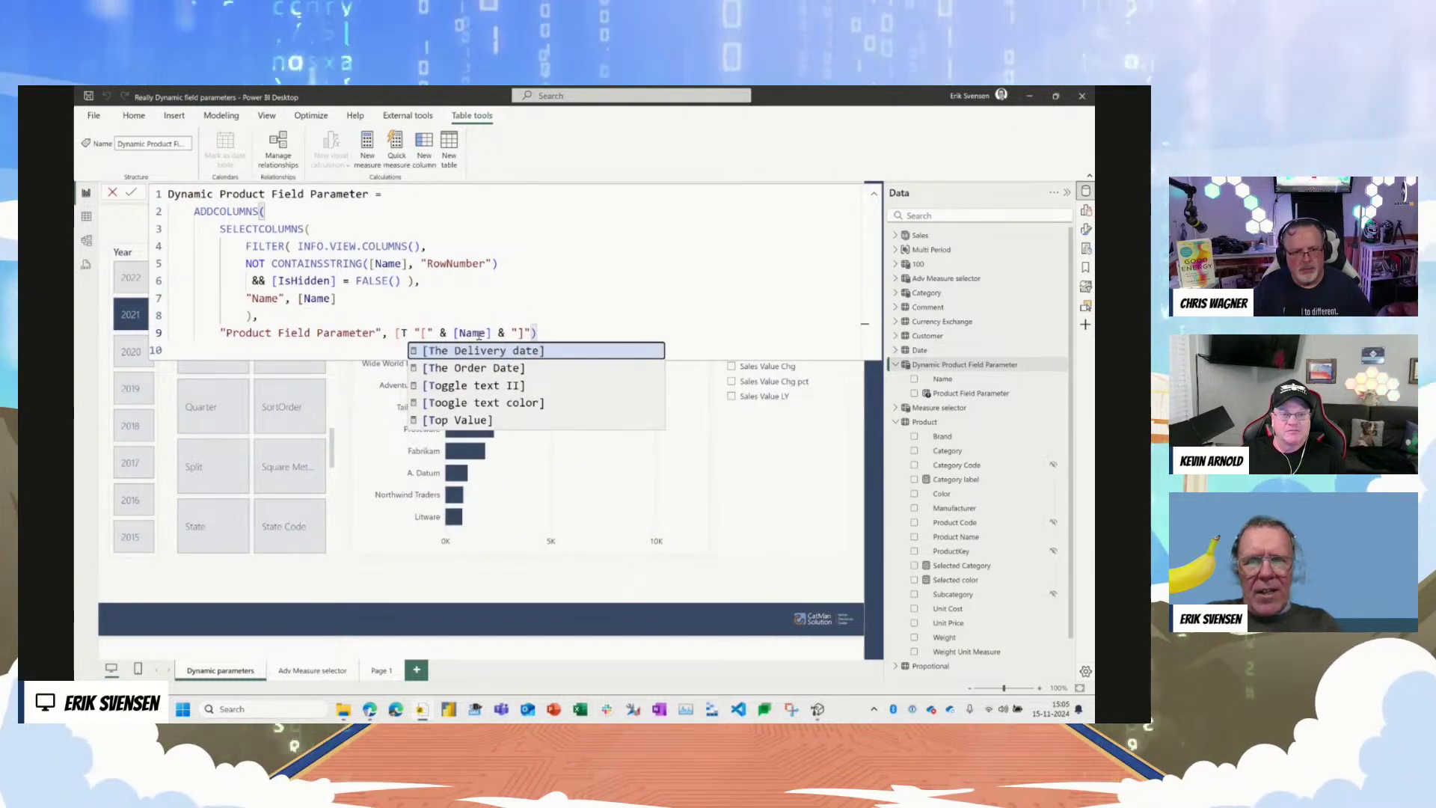
key(BackSpace)
key(BackSpace)
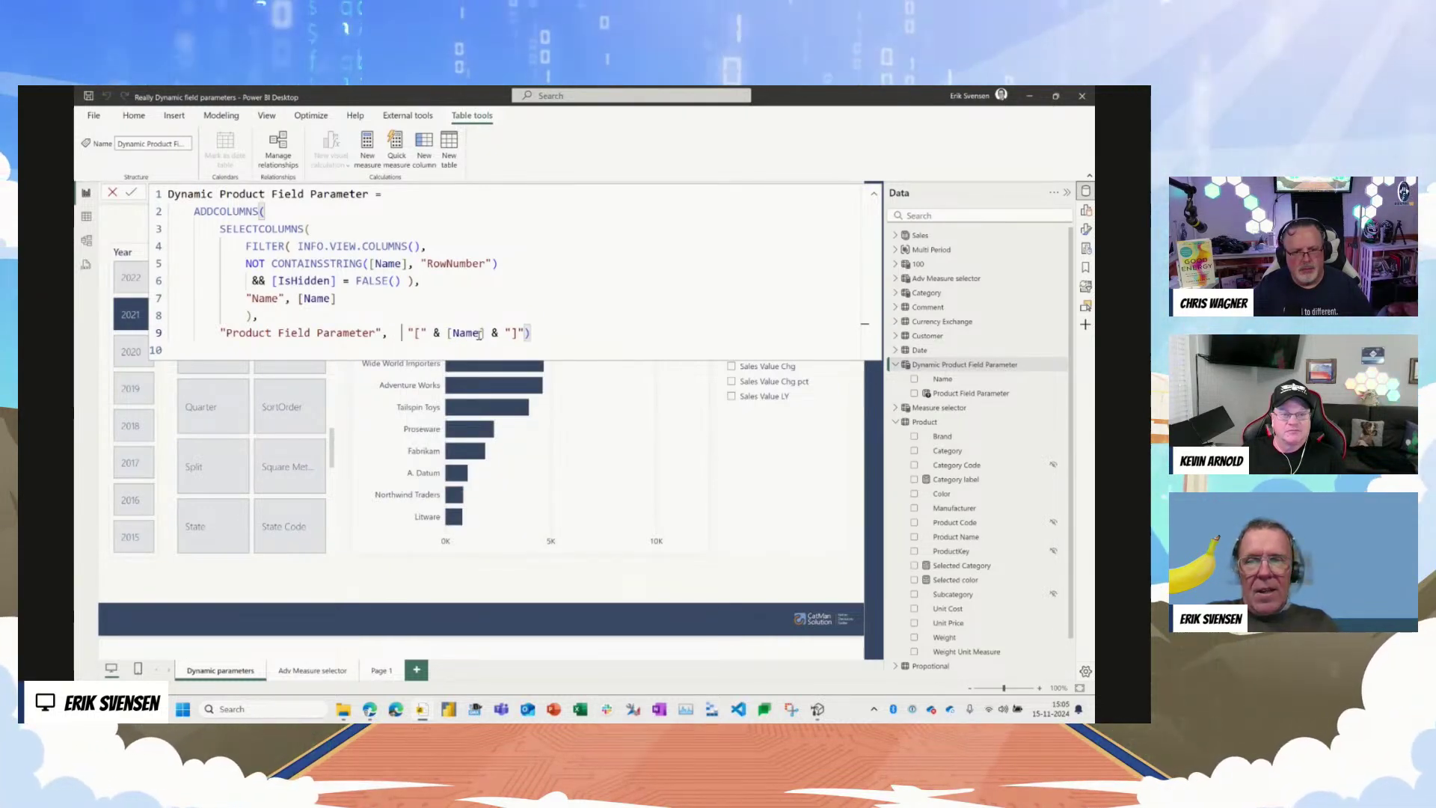
click(131, 192)
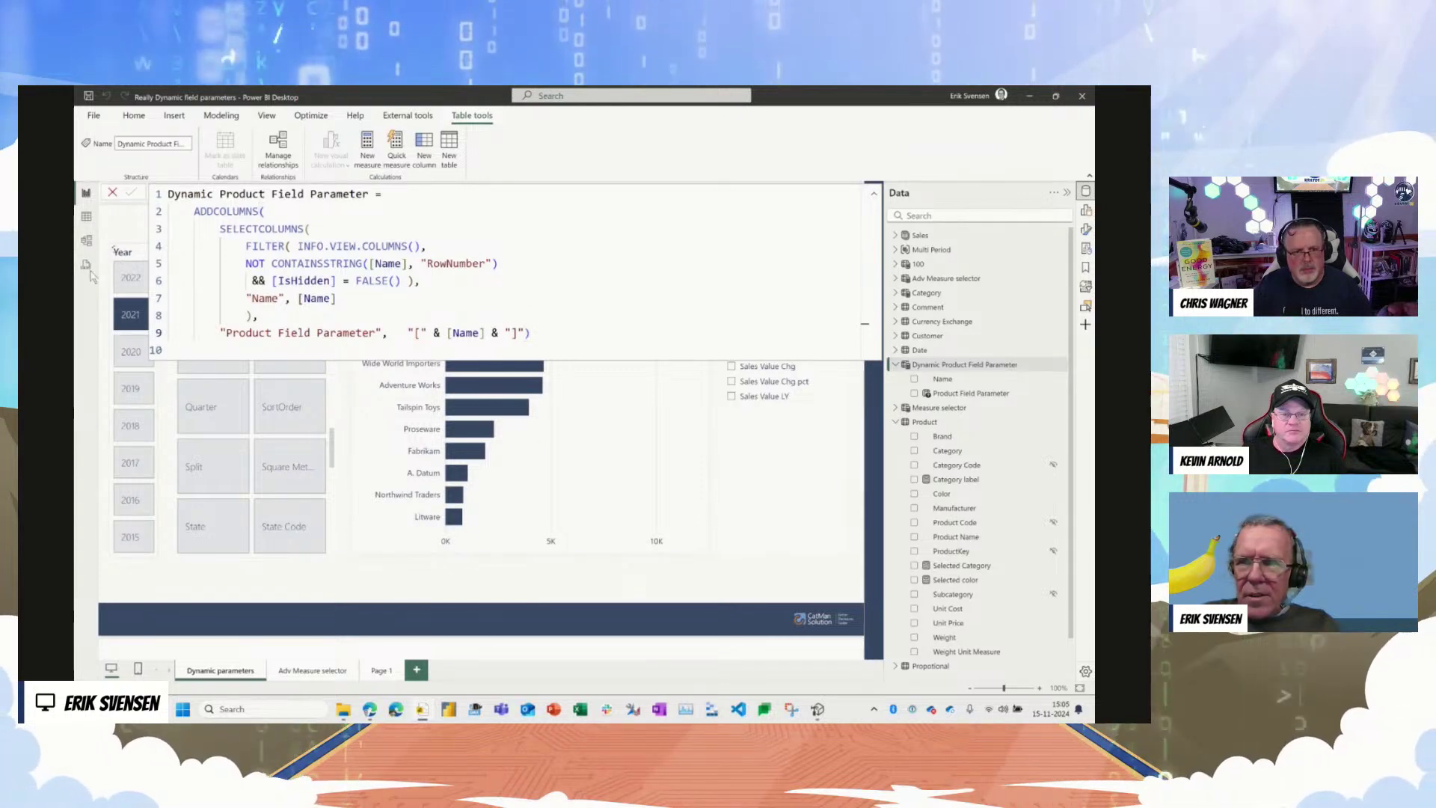
Step: Check the INFO.VIEW.COLUMNS query's output columns, then prefix the Product Field Parameter expression with [Table] & and commit it
click(87, 267)
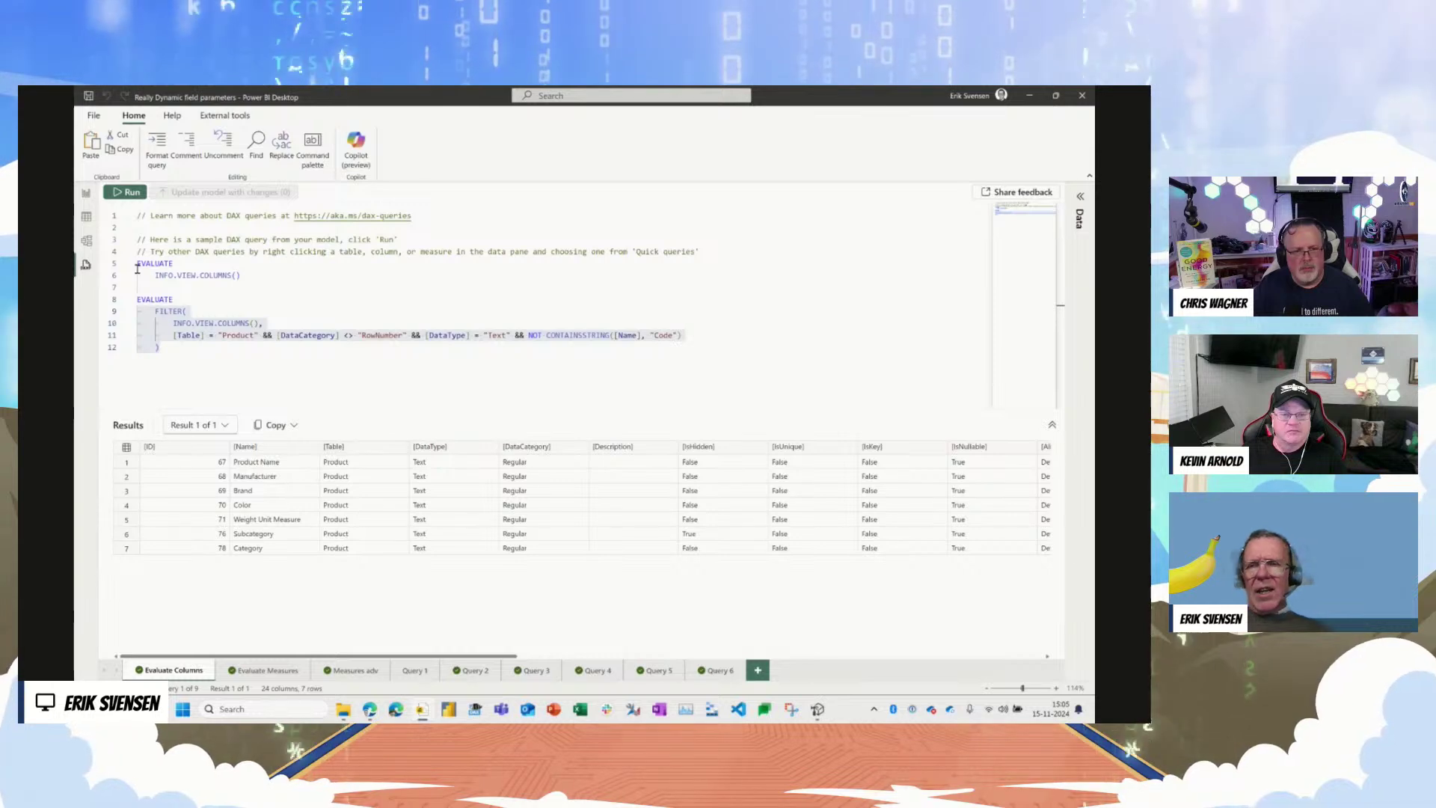
click(86, 193)
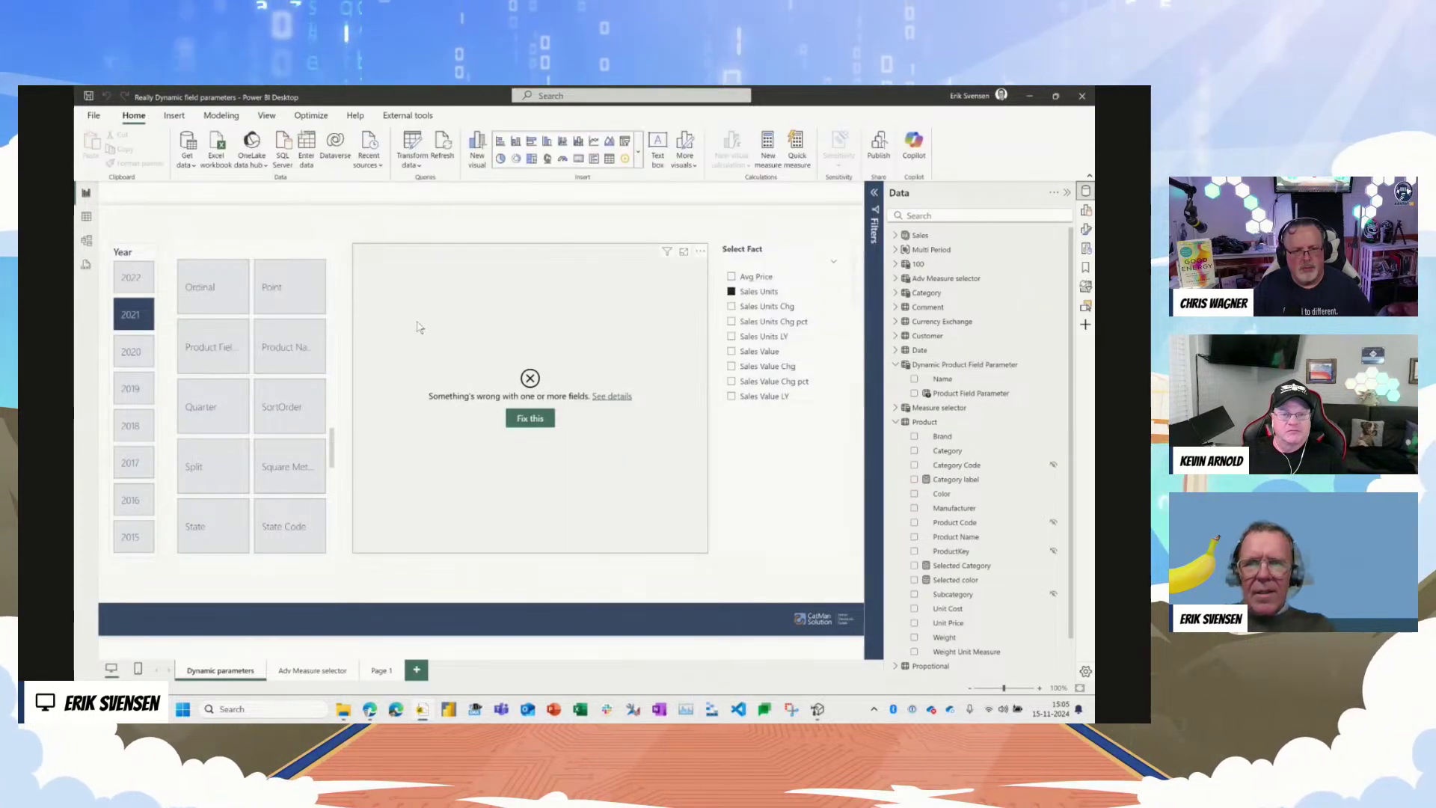
click(972, 365)
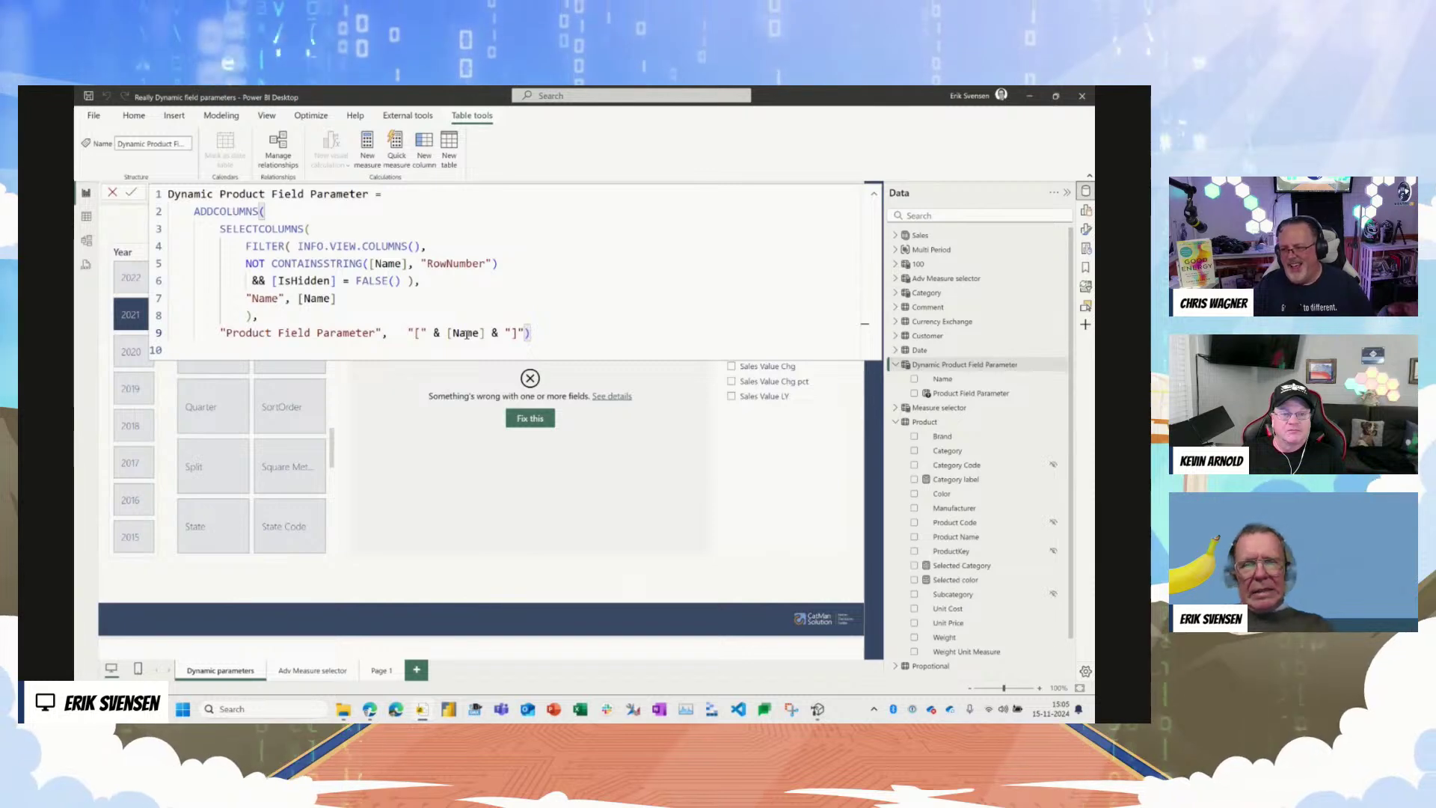
text([Table)
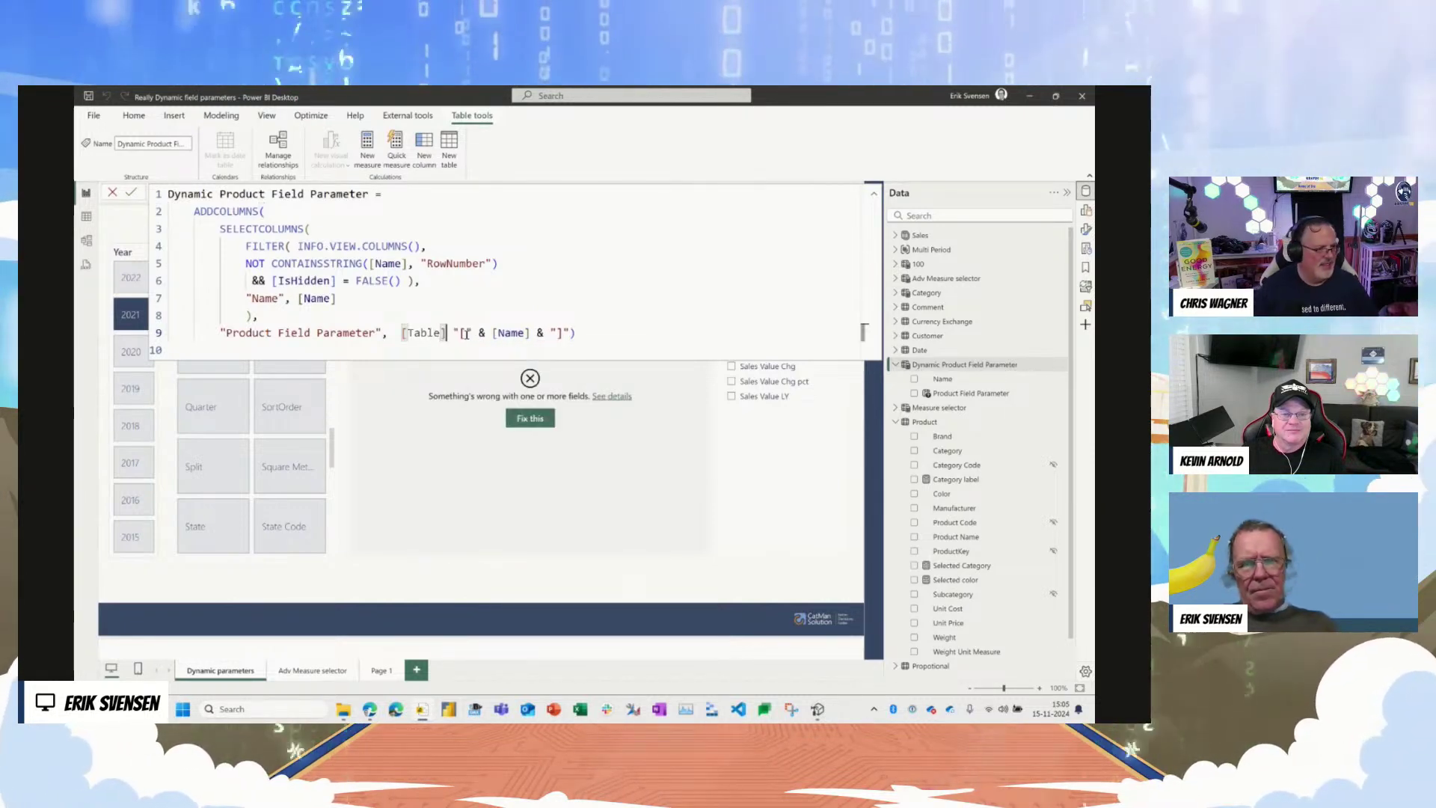
text(] &)
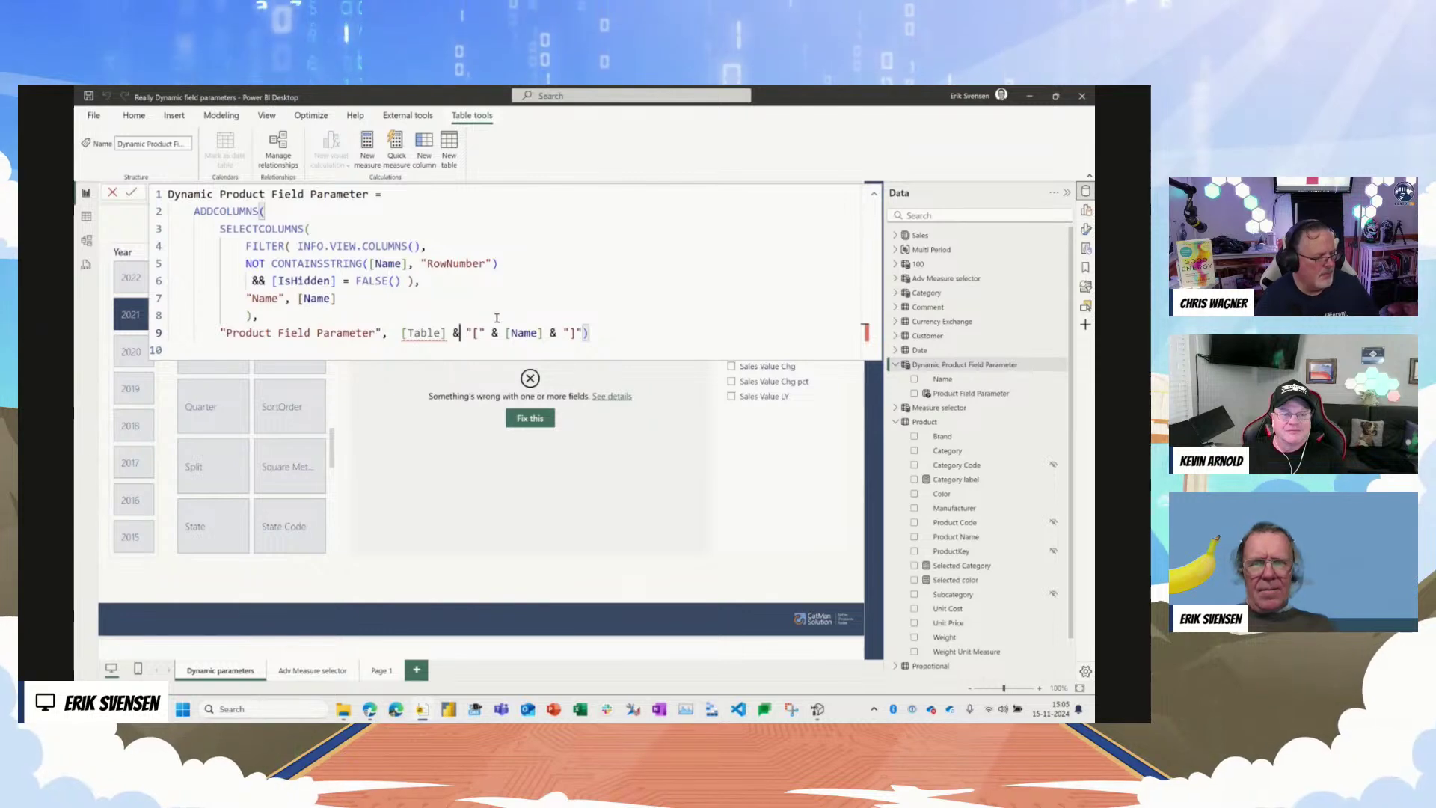
key(Return)
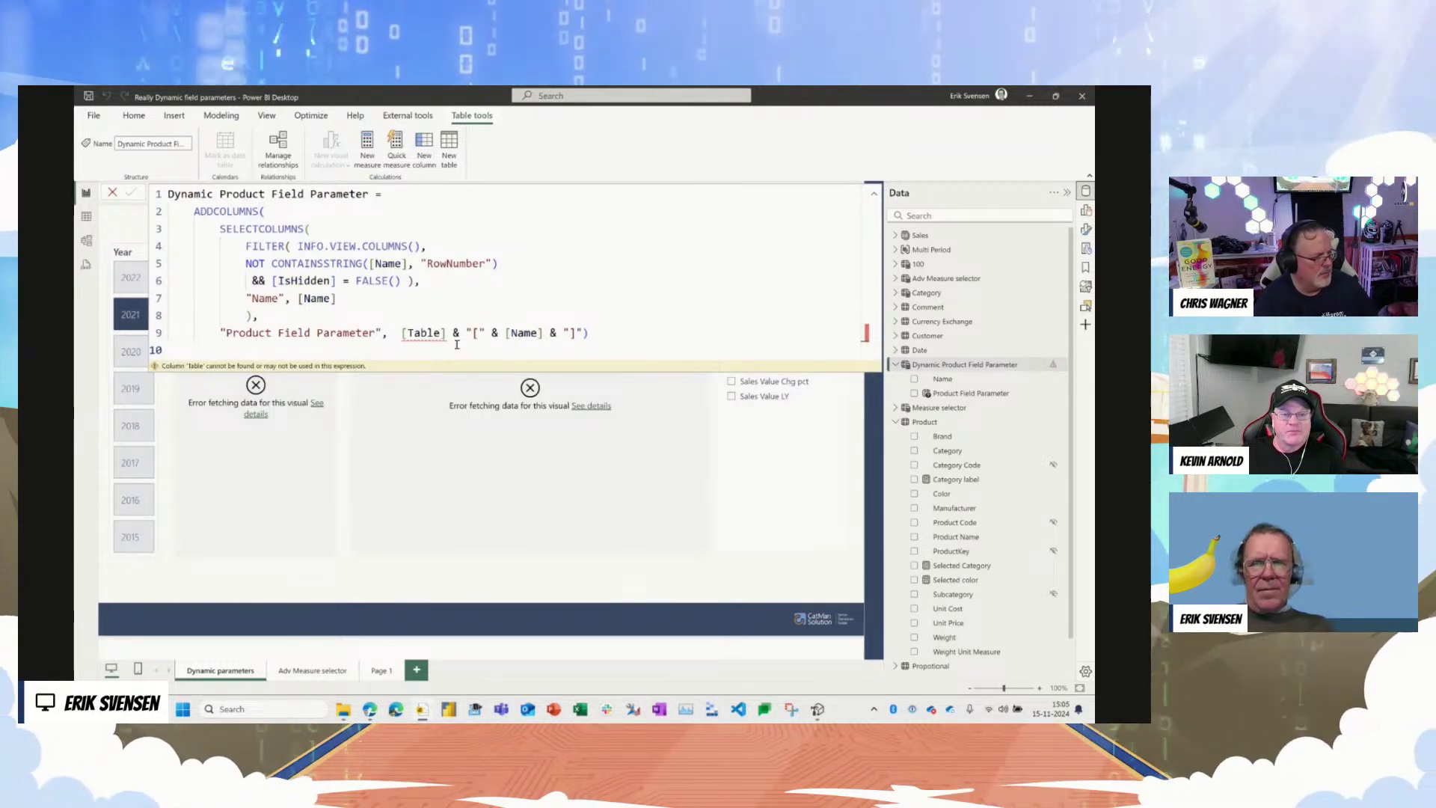
Step: Show the parameter table's data and add a "Tab", [Table] column to the SELECTCOLUMNS part of its definition
click(86, 218)
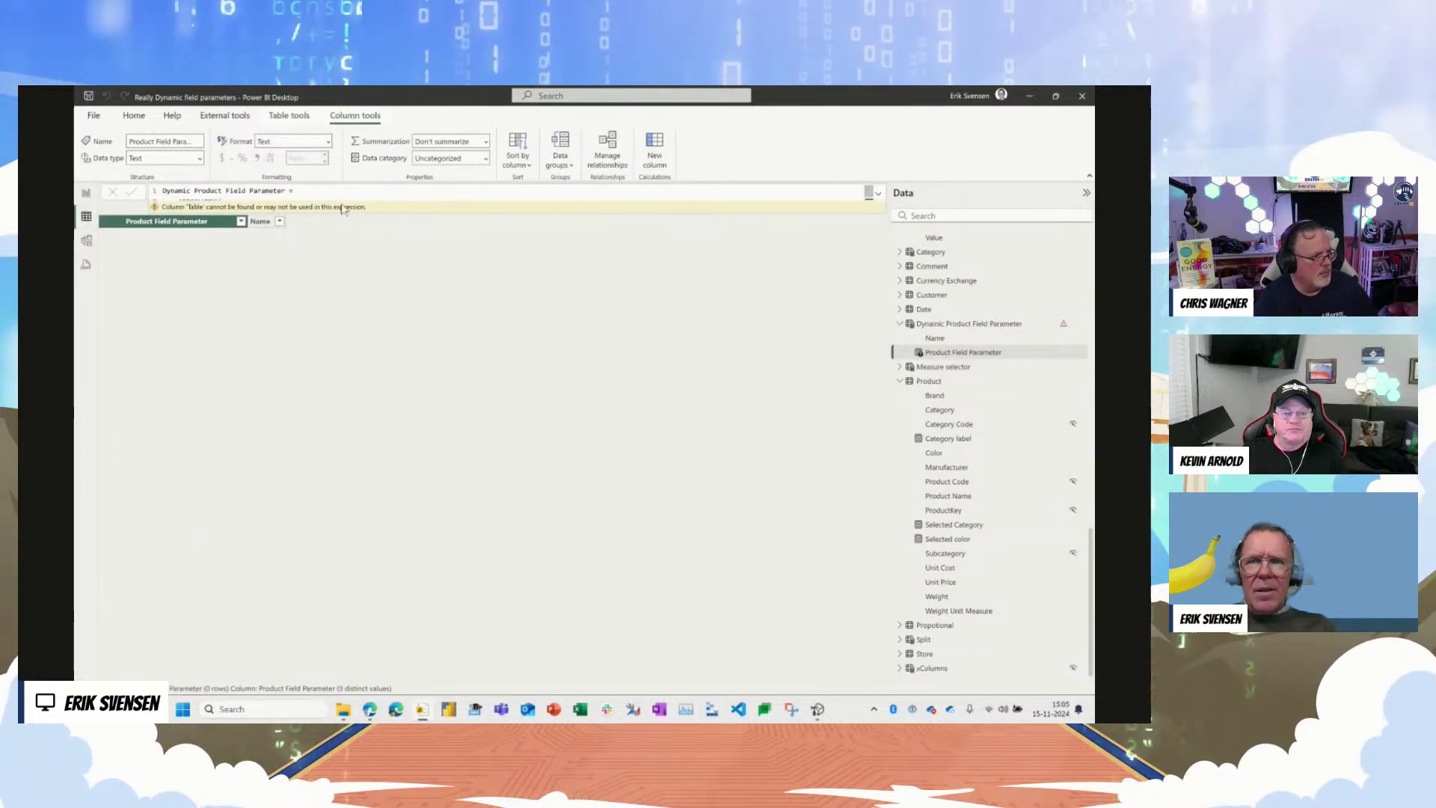
click(880, 196)
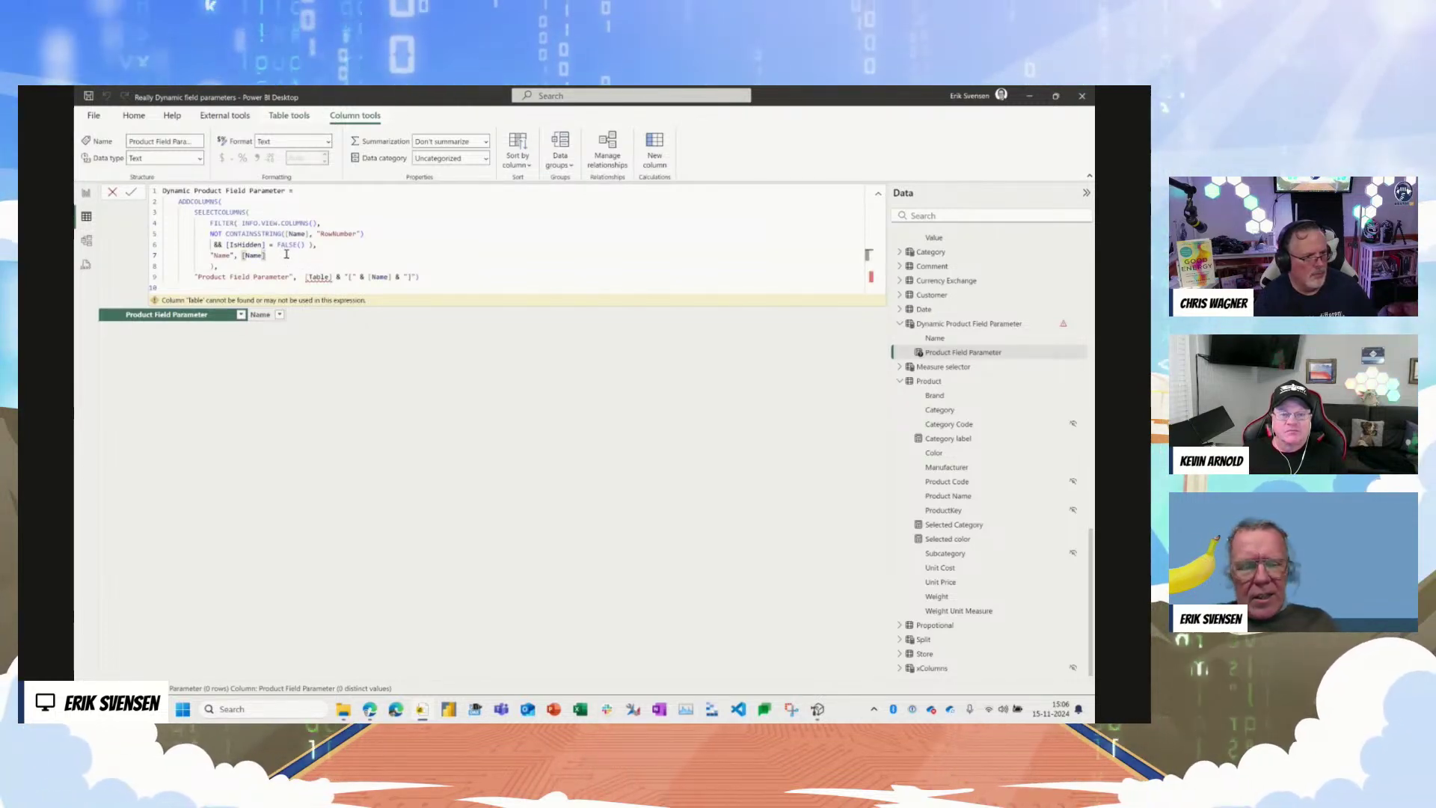
click(284, 254)
text(,)
key(Return)
text(")
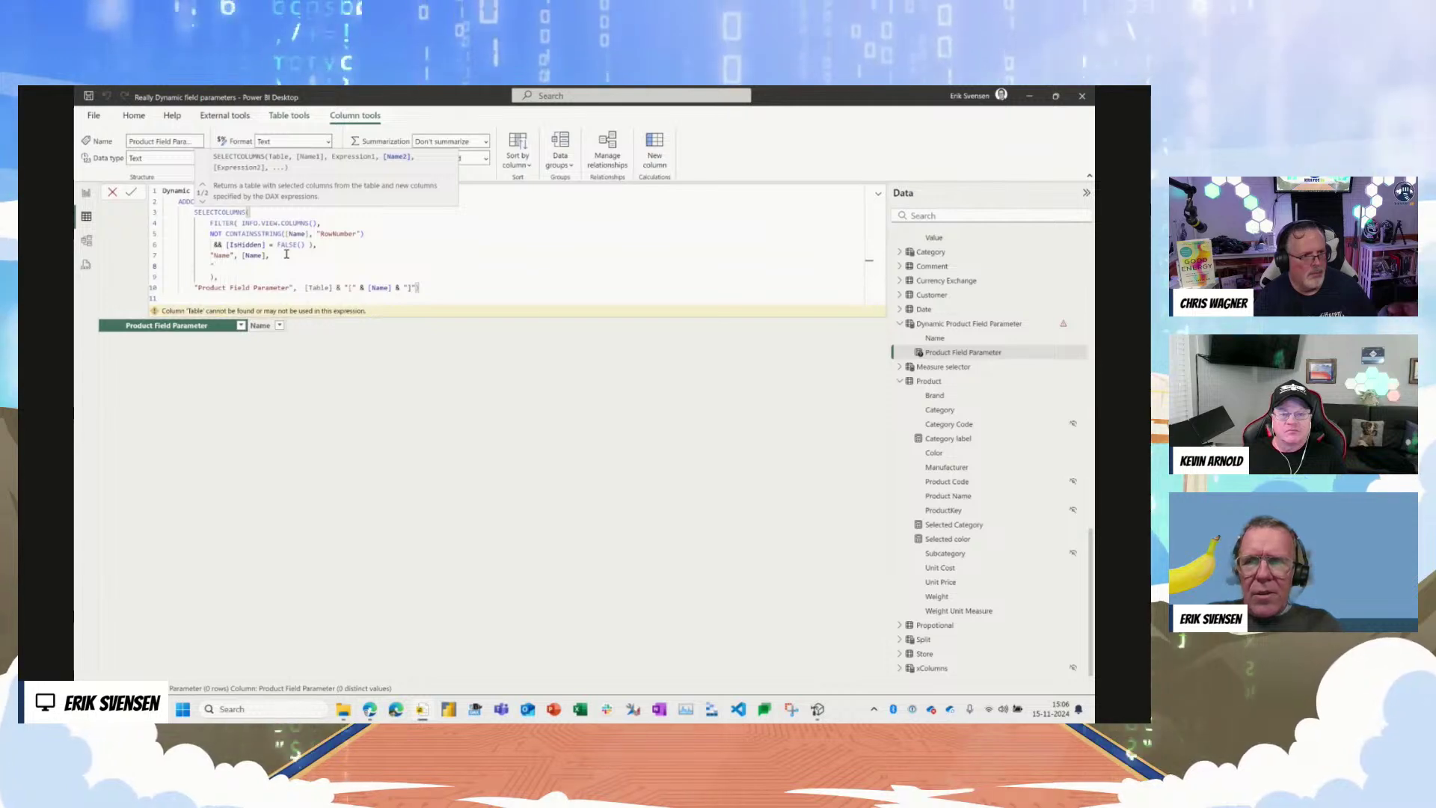
text(Tbale)
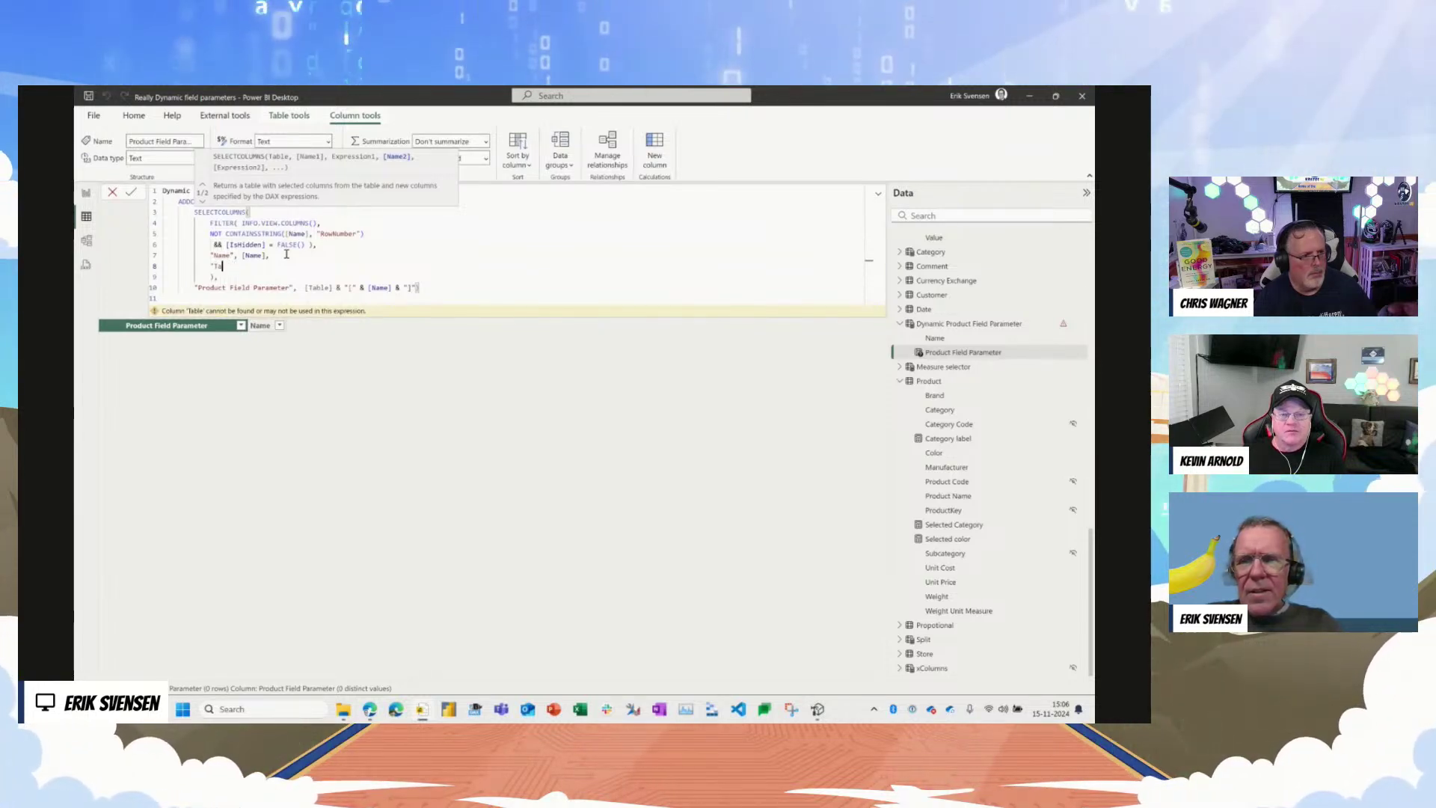
text( [Table])
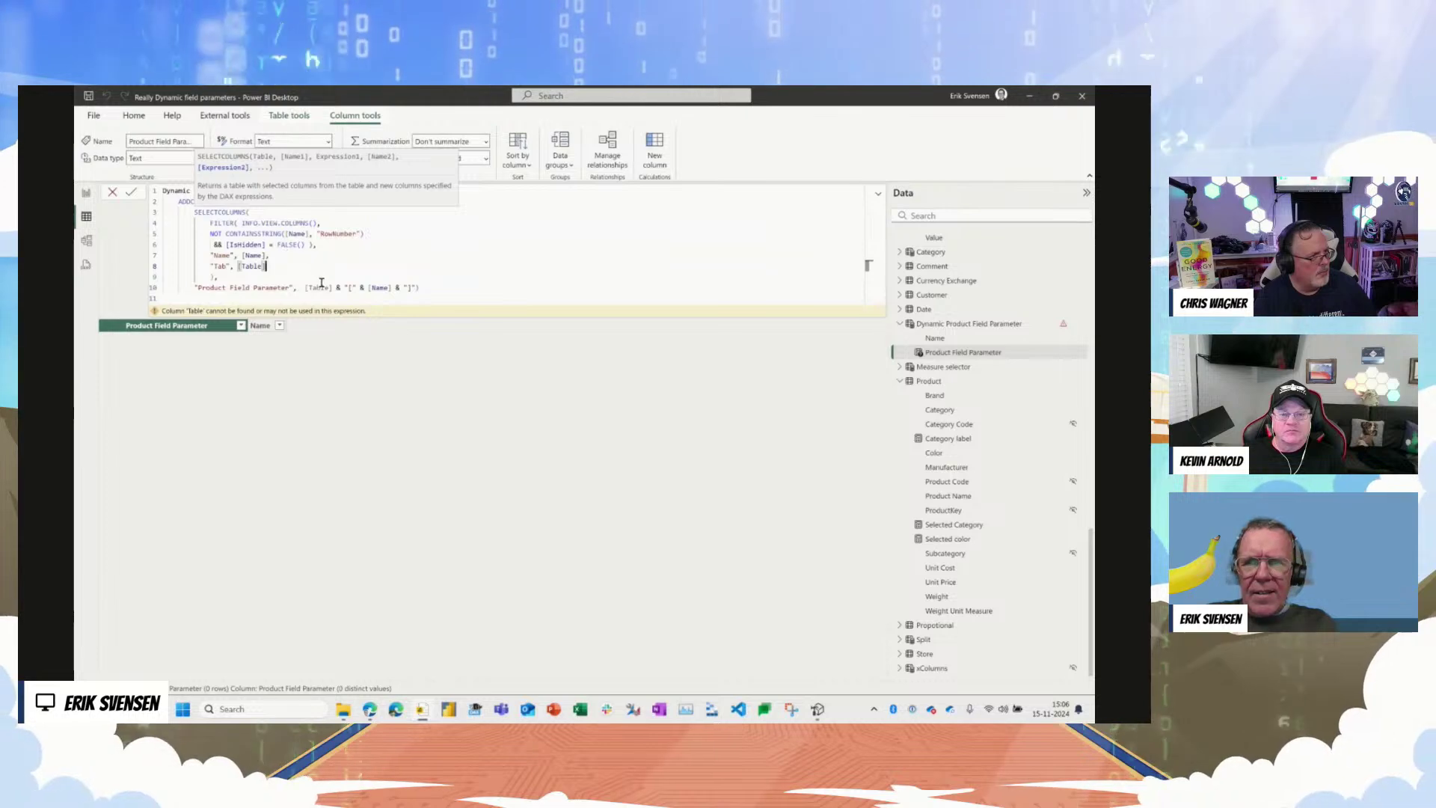
Step: Change [Table] to [Tab] in the Product Field Parameter expression, commit it, and review the attribute slicer on the report page
double_click(321, 287)
text(Tab)
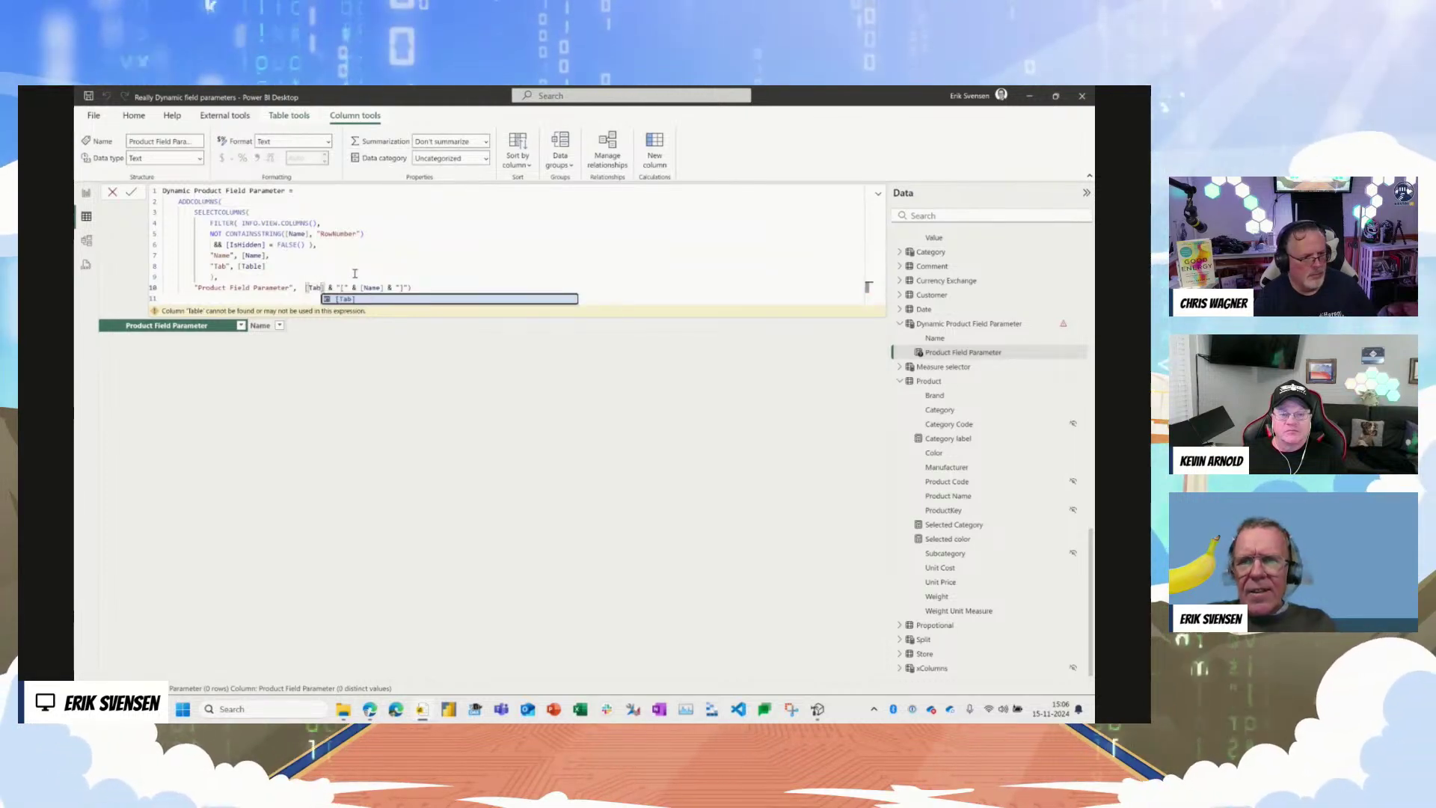
key(Return)
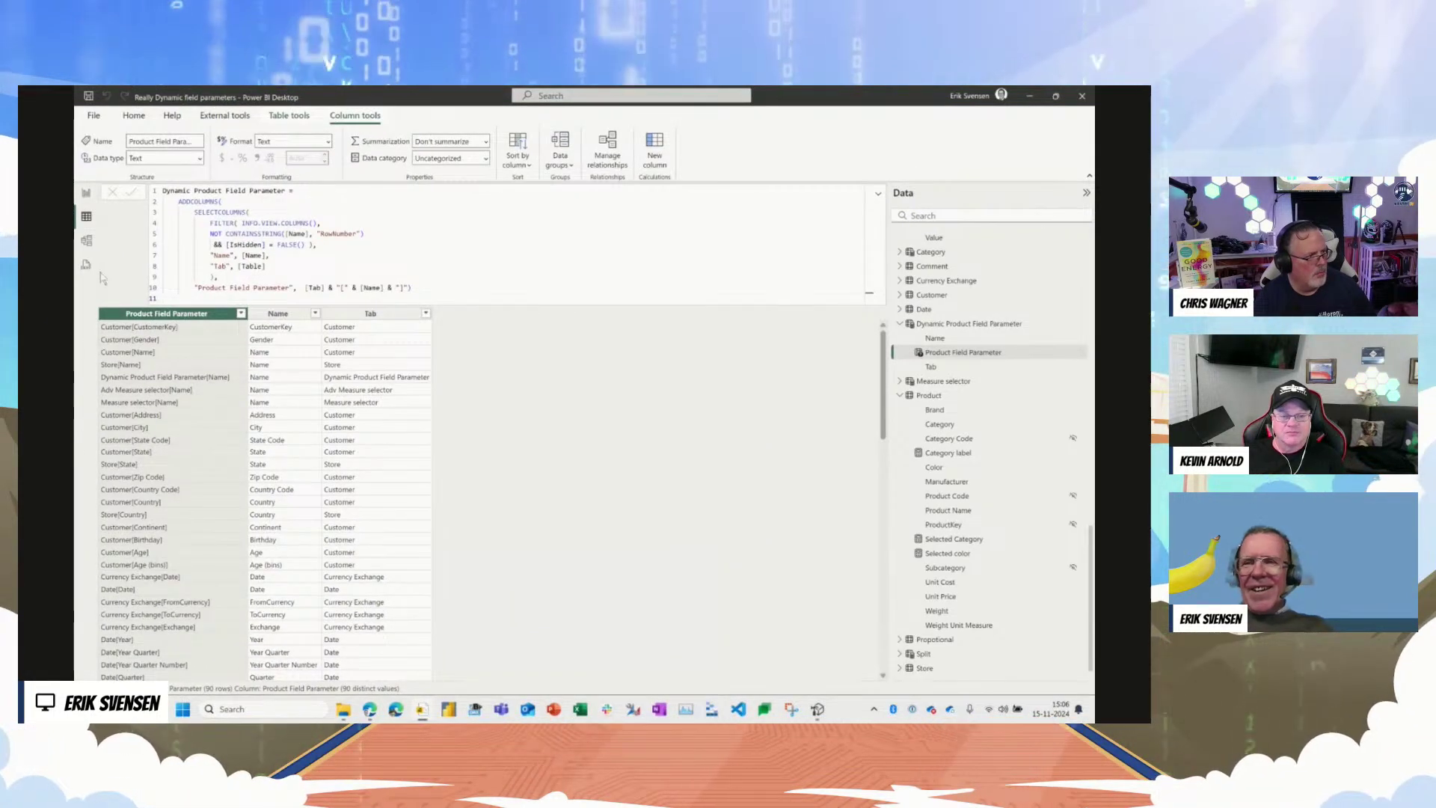
click(86, 194)
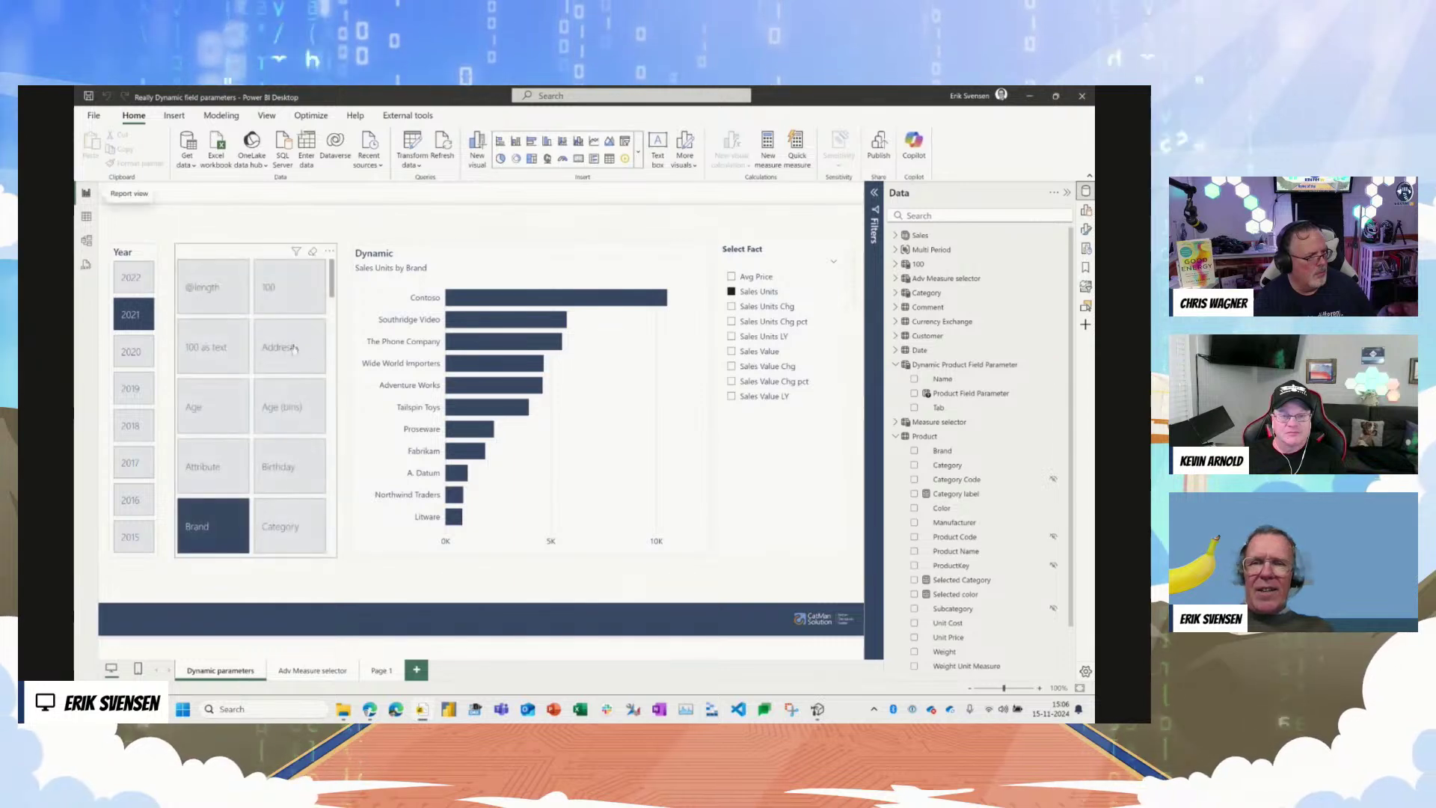
scroll(282, 380, down, 3)
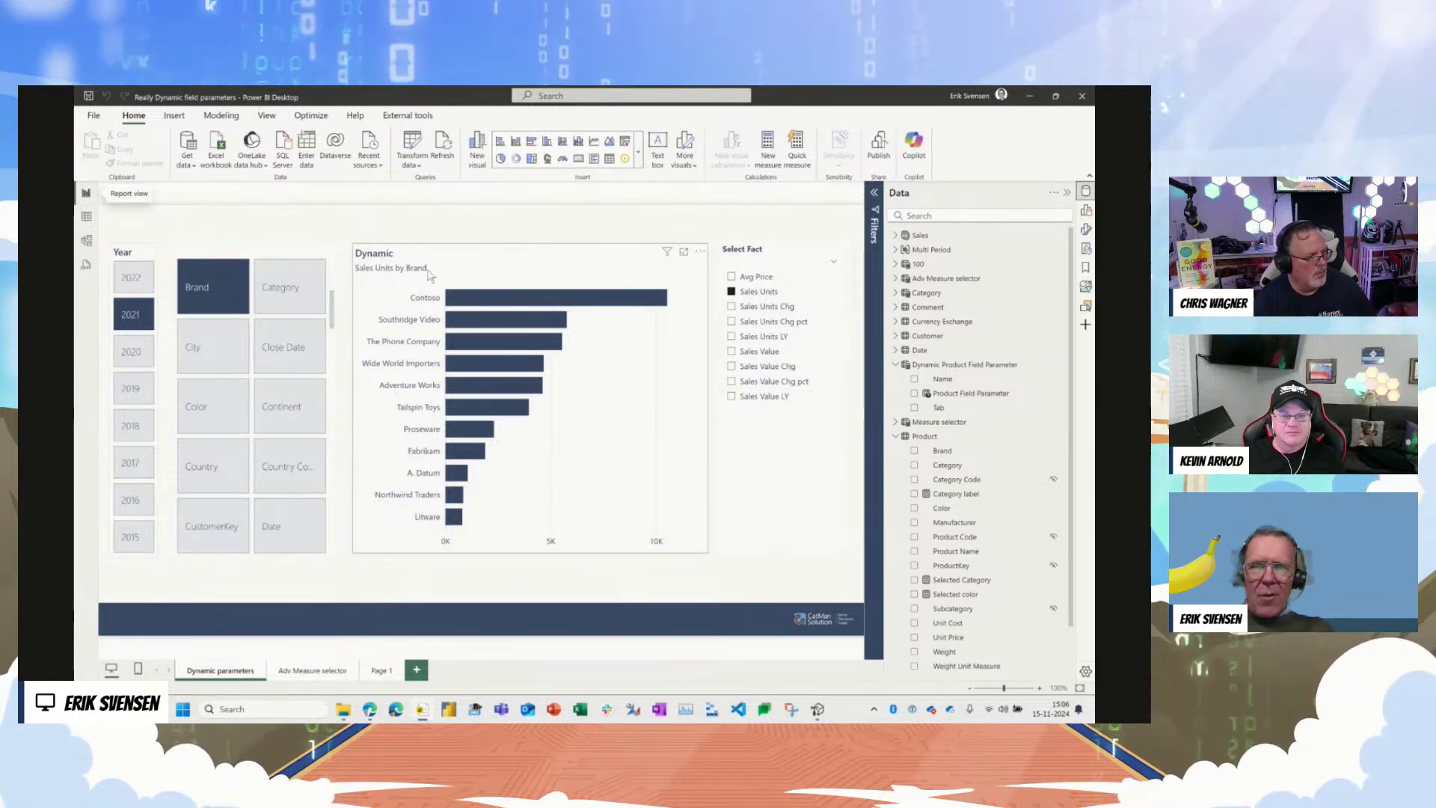
Step: Select Country in the attribute slicer so the Dynamic chart breaks sales units down by country
scroll(234, 411, down, 1)
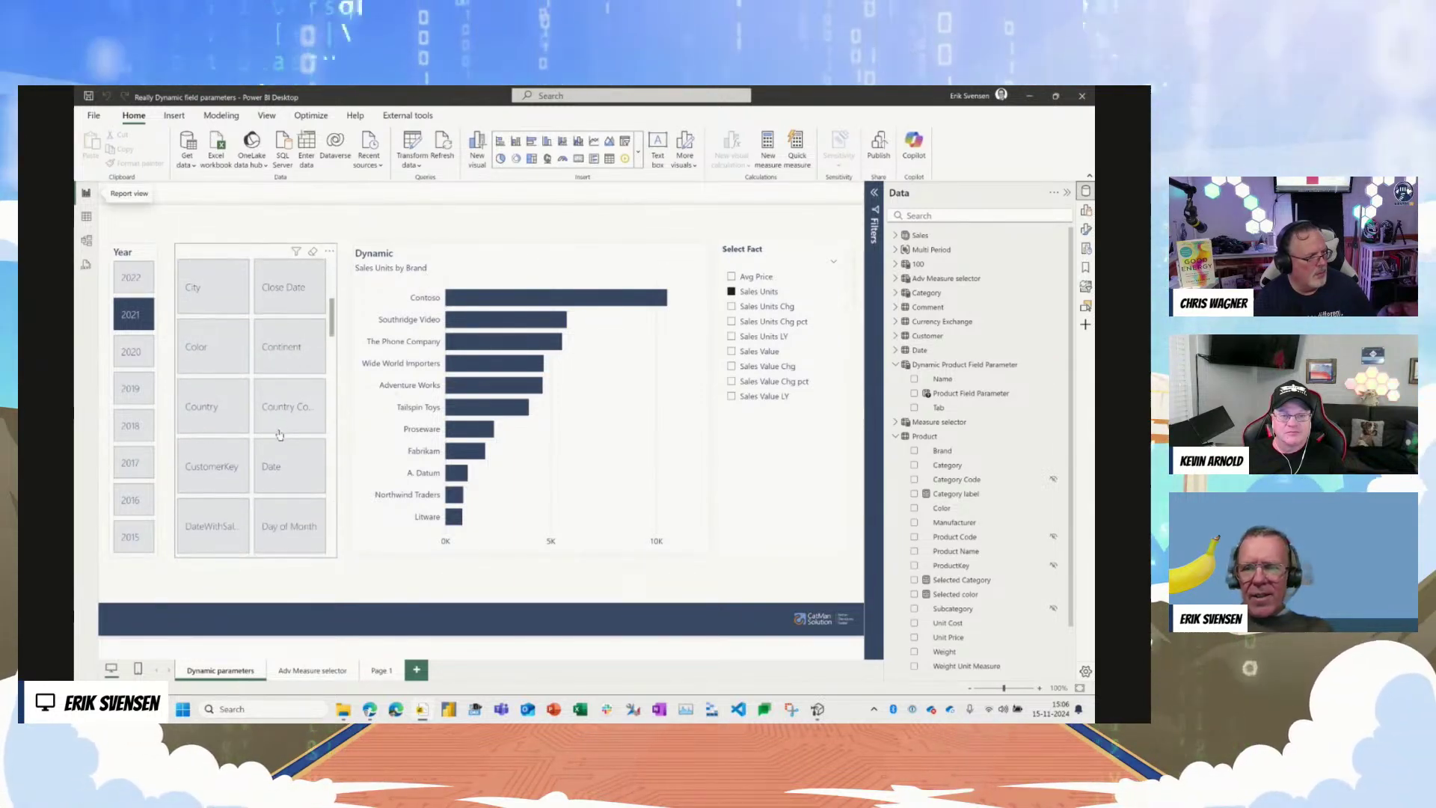
click(235, 411)
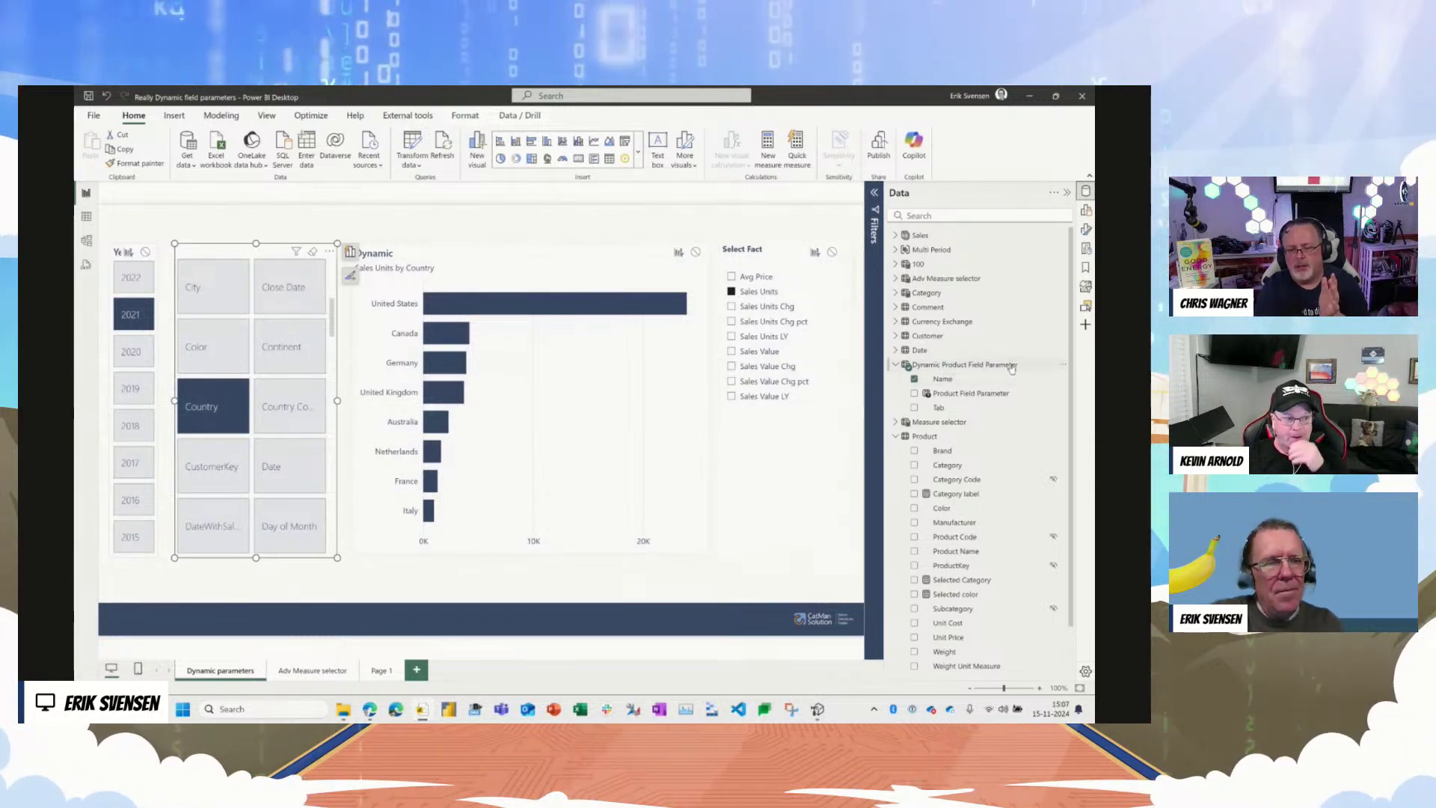
Step: Rename the Dynamic Product Field Parameter table to Dynamic Field Parameter in its definition and commit it
click(973, 364)
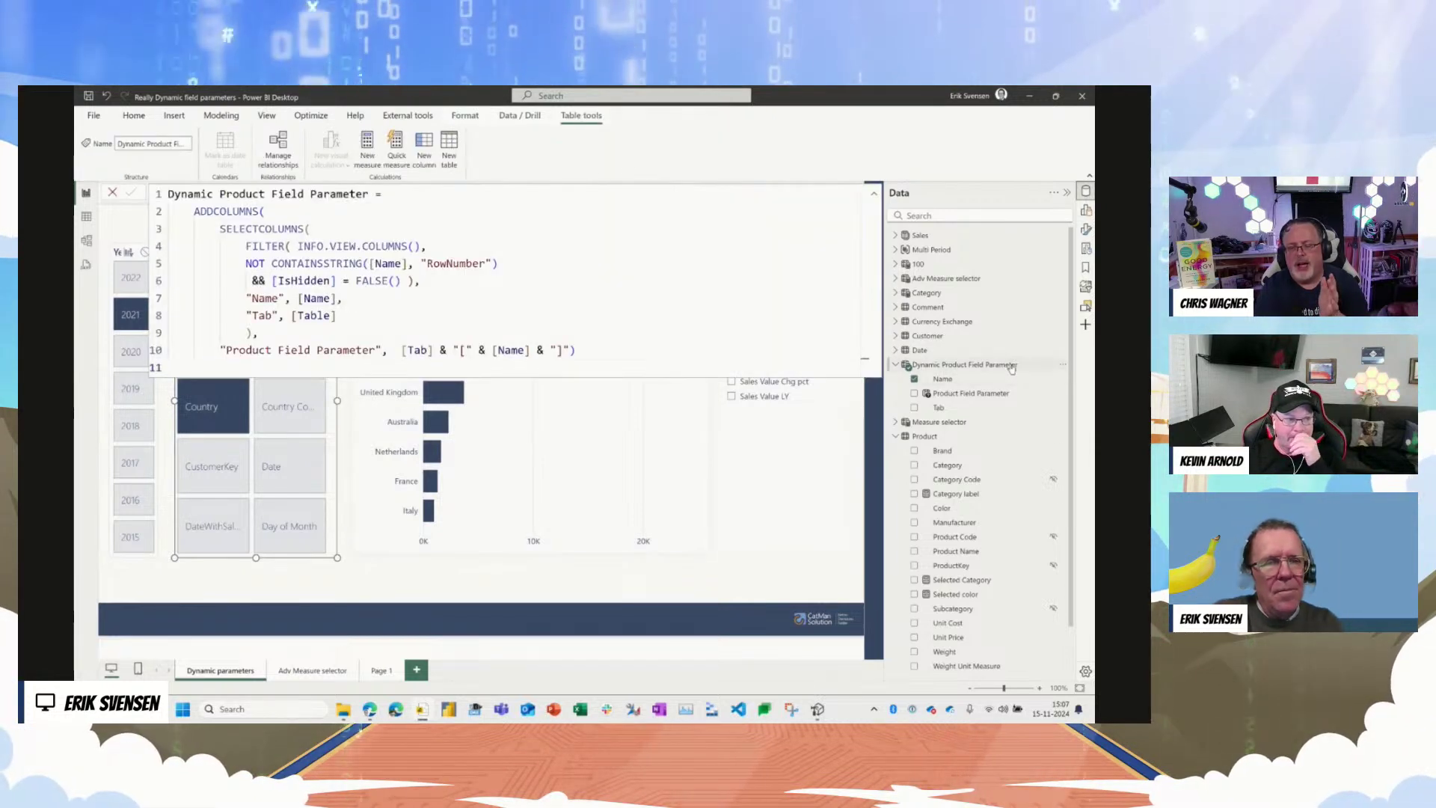
double_click(247, 193)
key(BackSpace)
key(BackSpace)
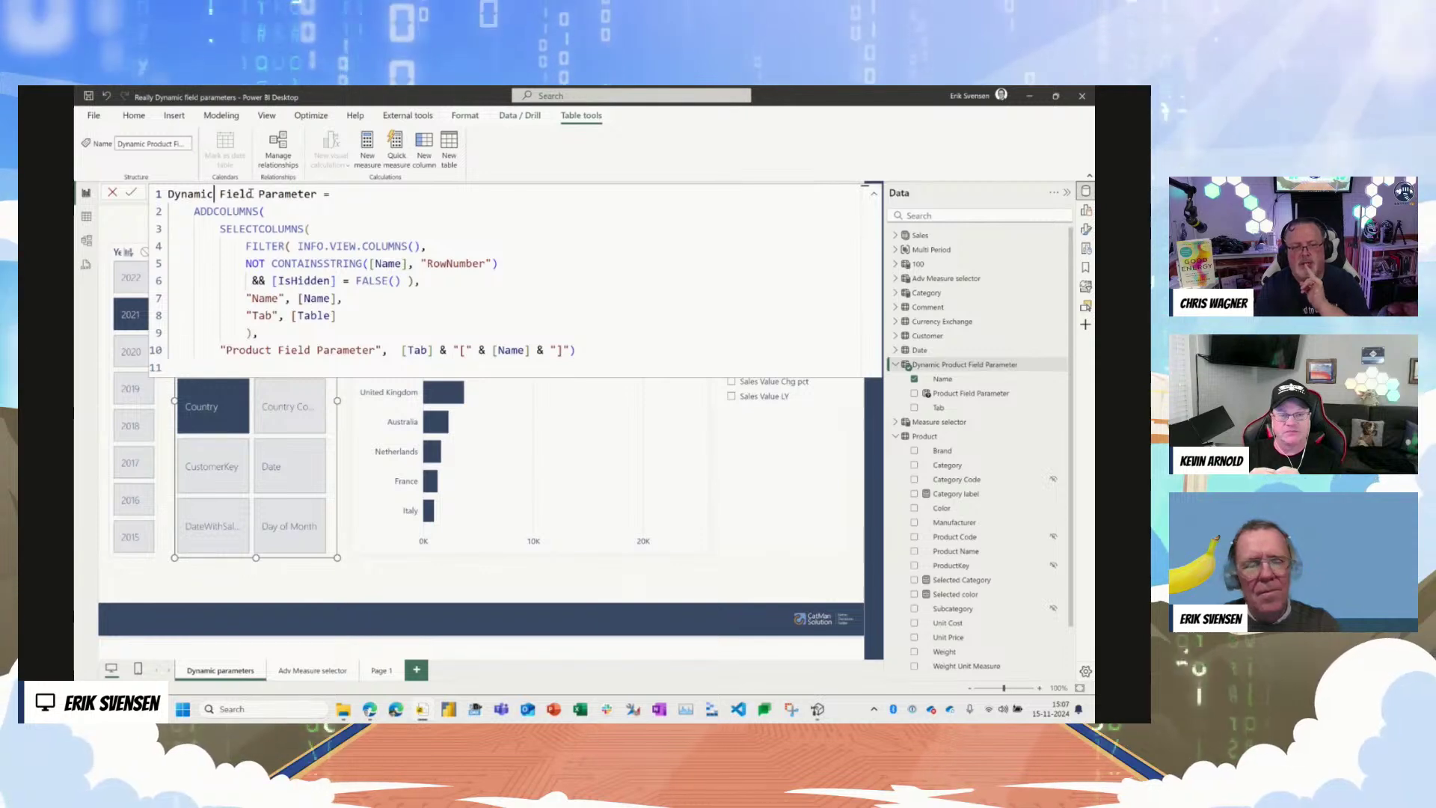
key(Return)
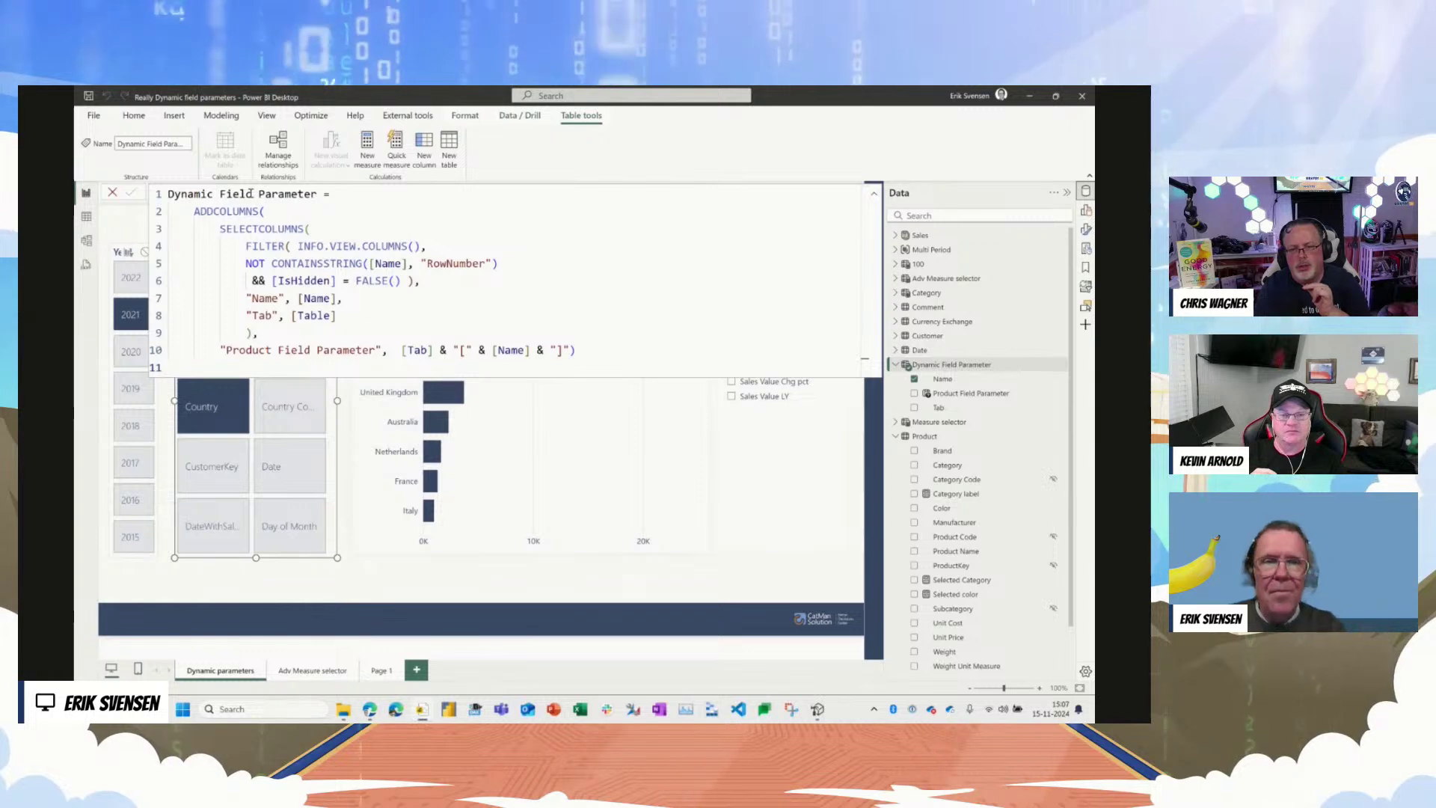
click(872, 196)
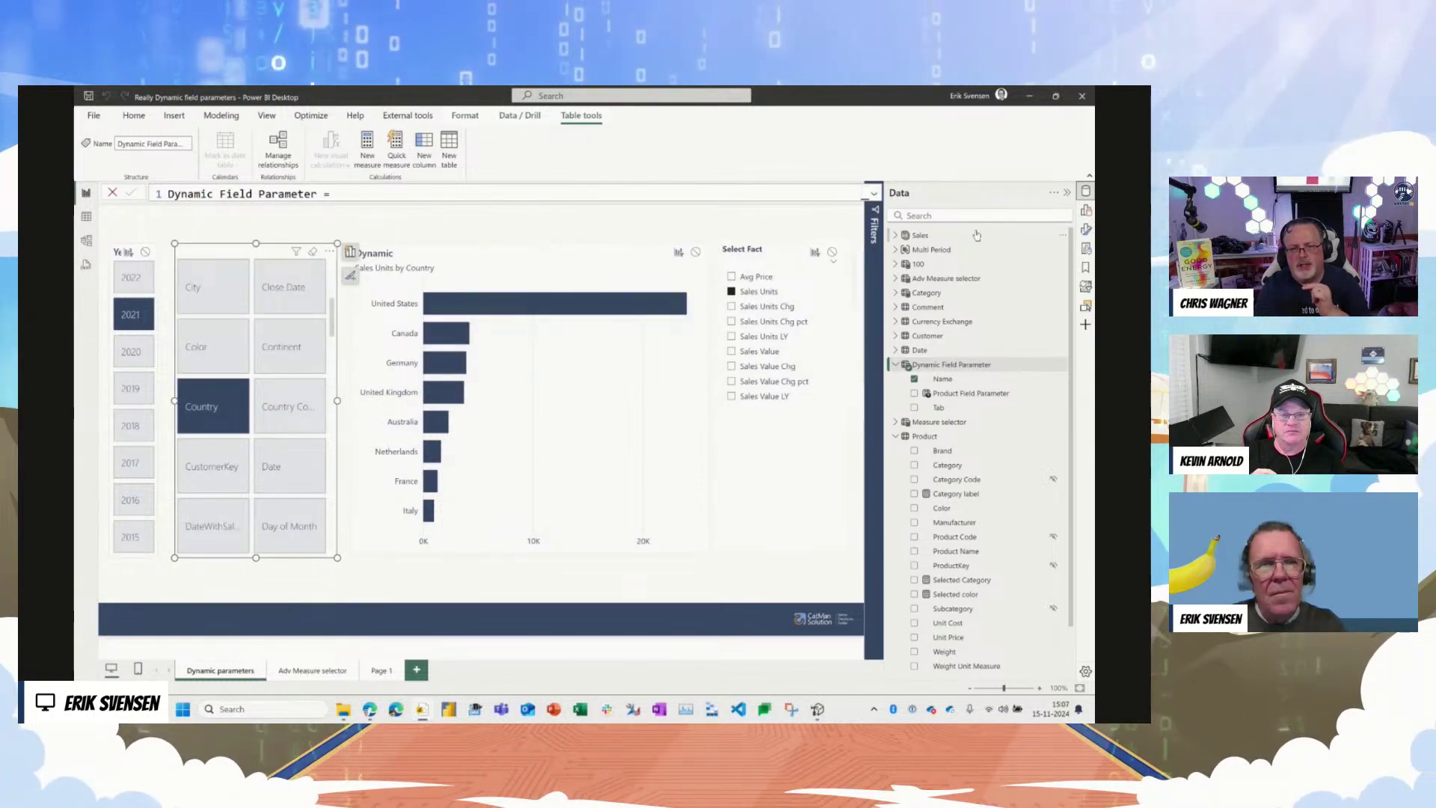
Step: Filter the attribute slicer by the parameter table's Tab column, keeping only Product and Store
click(880, 229)
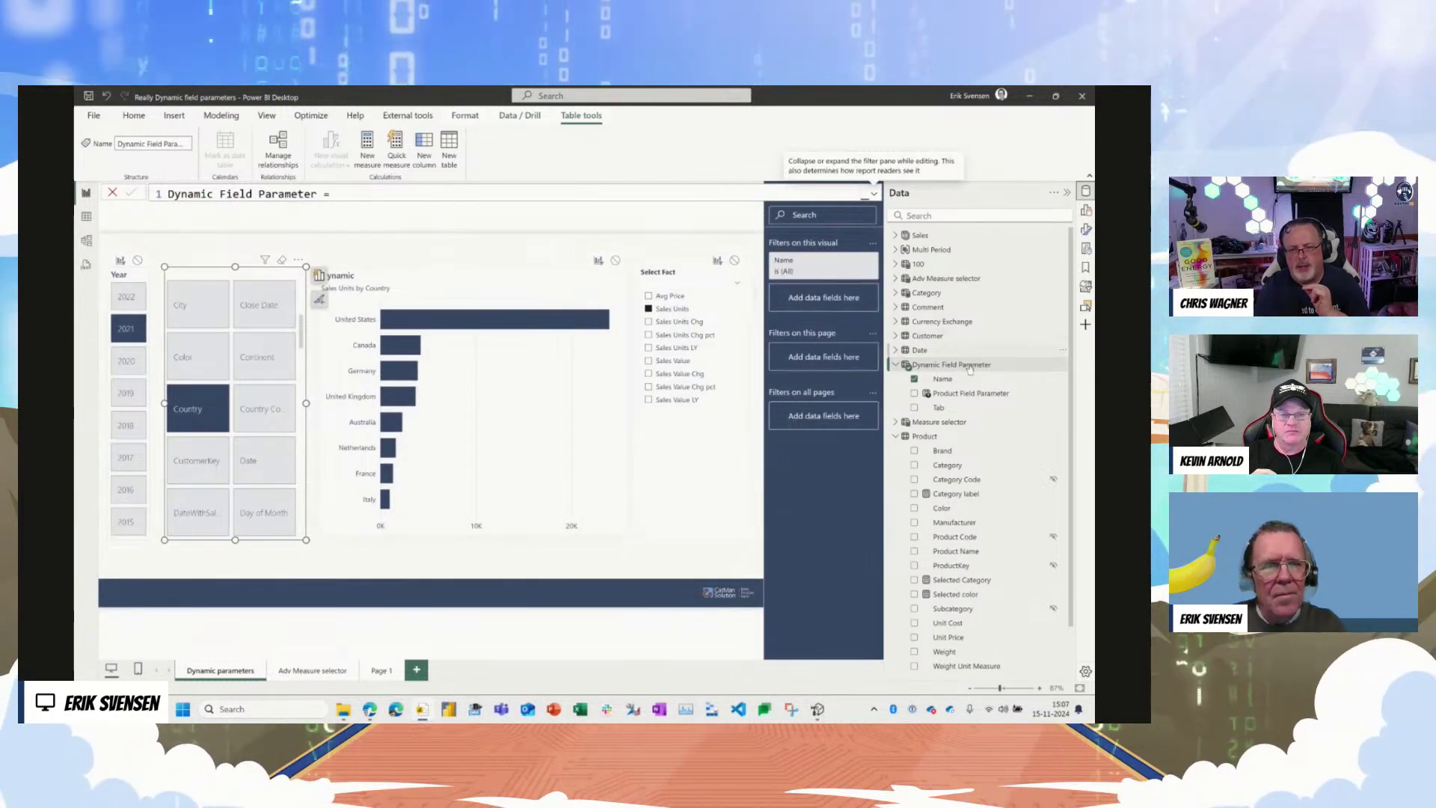
drag(935, 397, 853, 300)
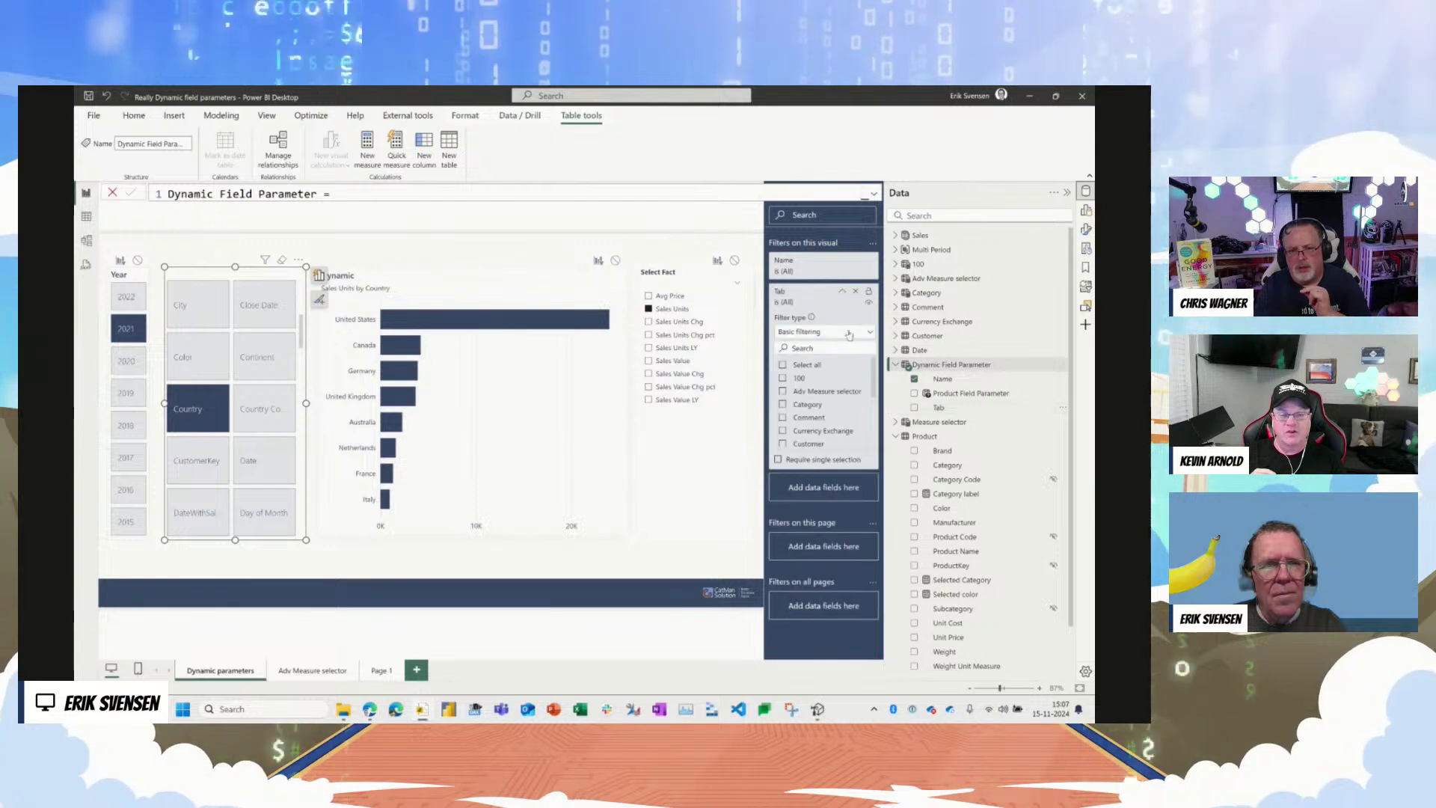
scroll(823, 413, down, 3)
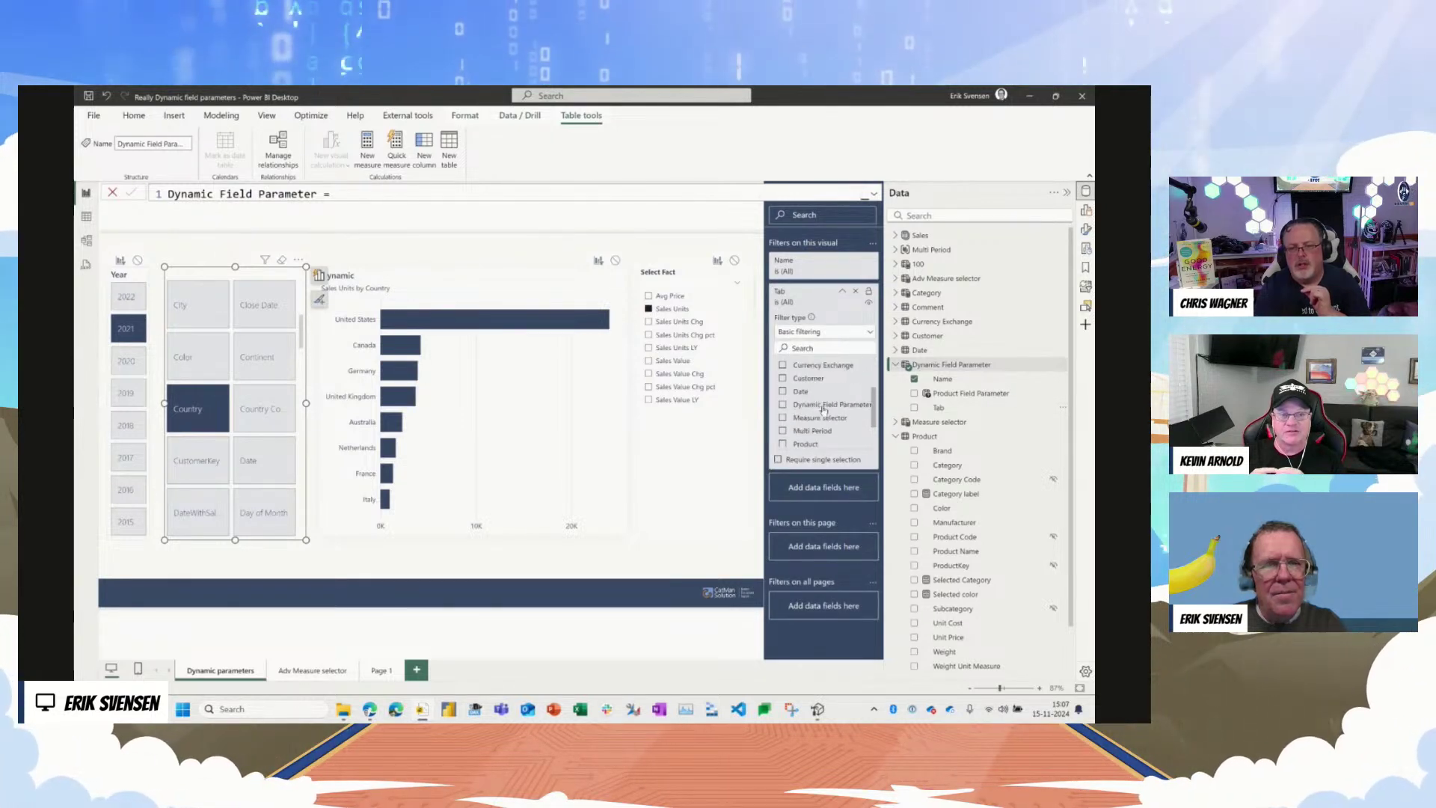
drag(925, 410, 830, 344)
scroll(823, 569, down, 3)
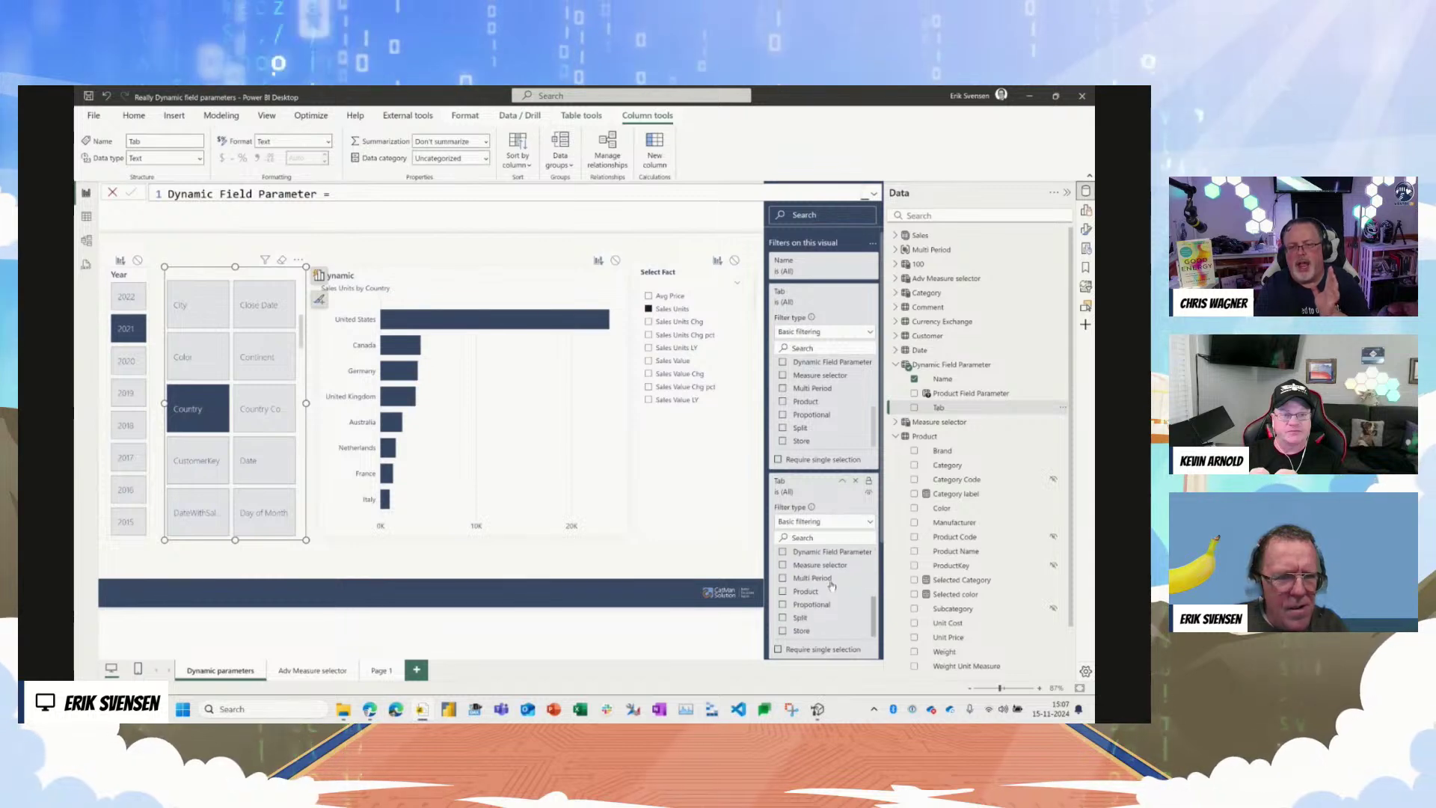
click(805, 591)
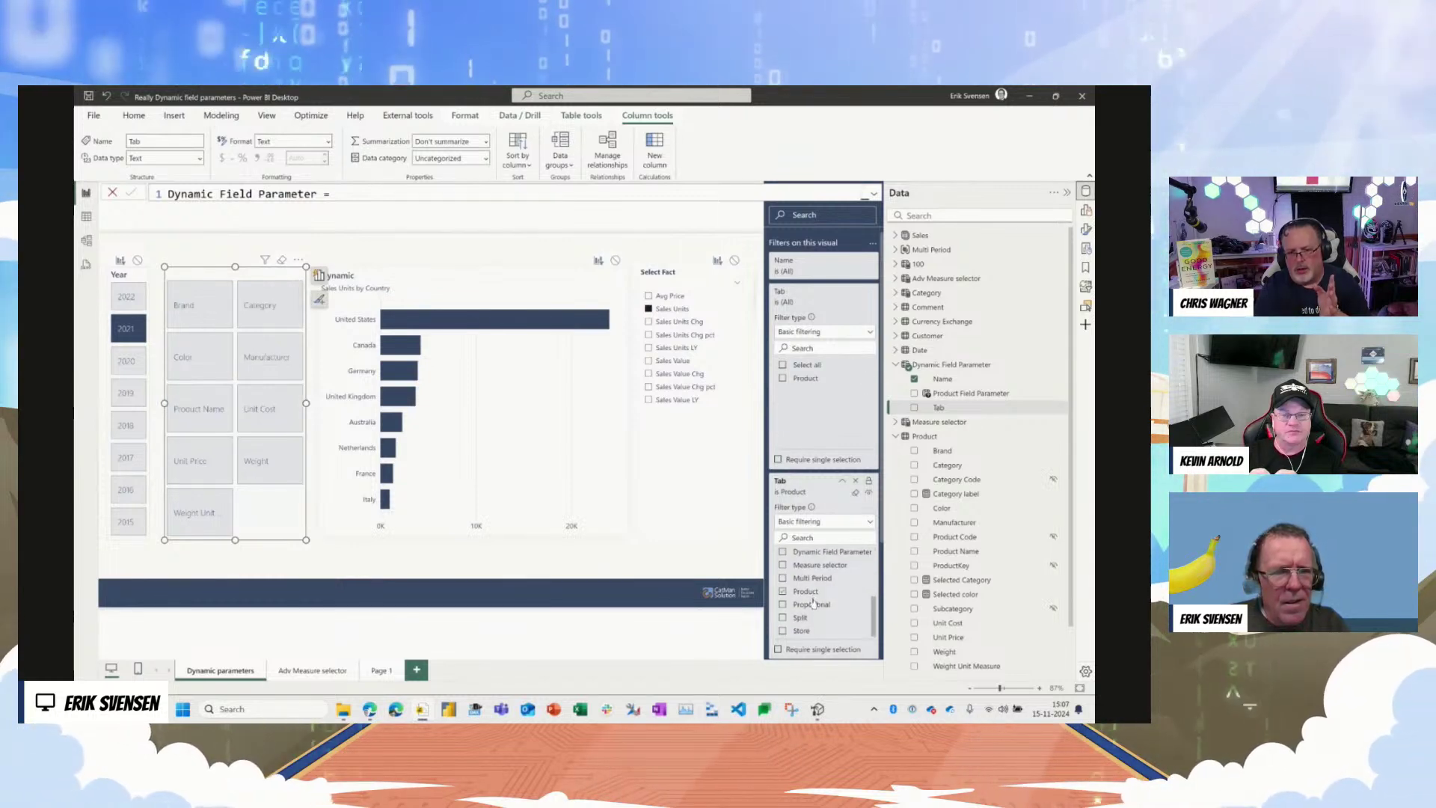
click(783, 630)
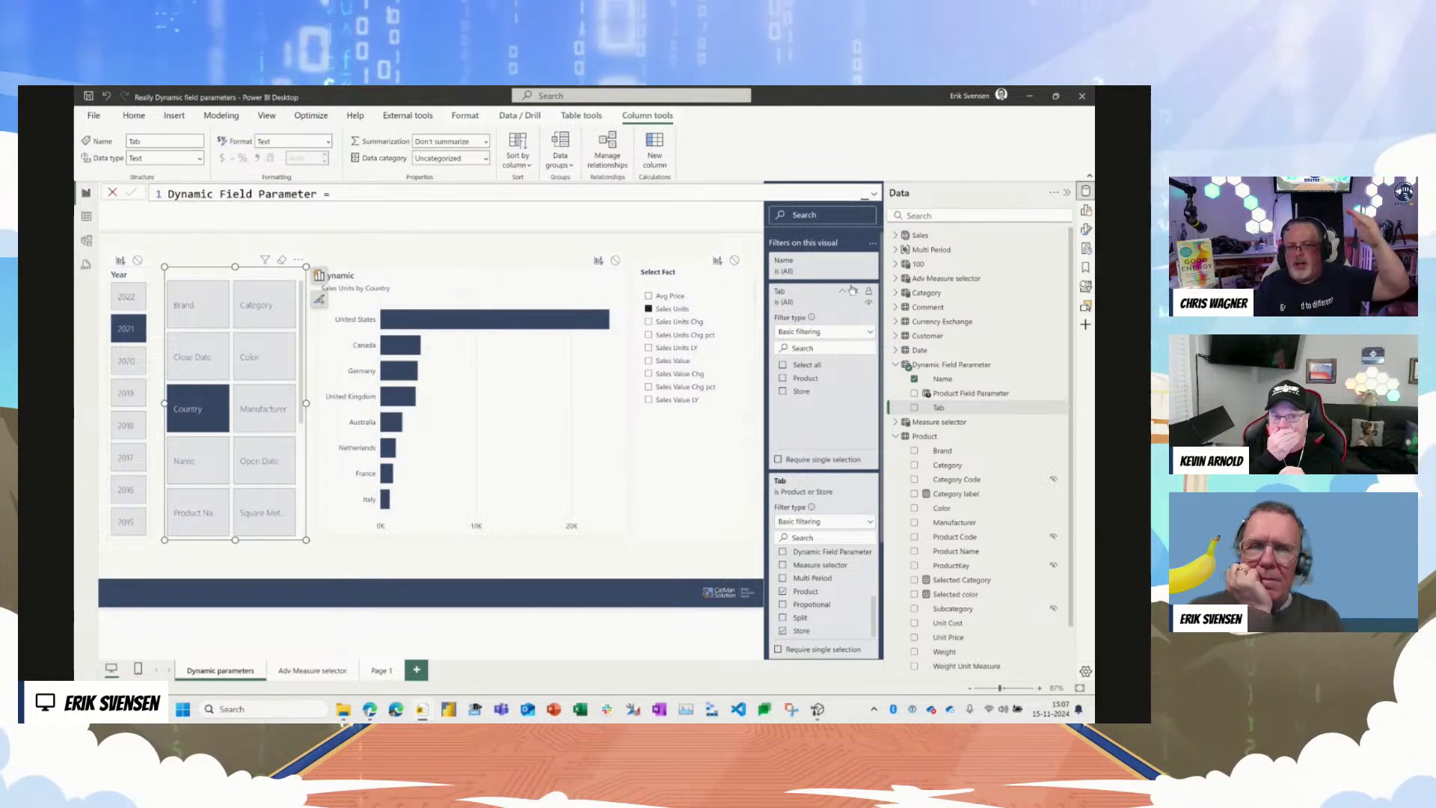
click(843, 293)
Step: Collapse the Data pane and shrink the attribute slicer from its upper edge to free space above it
click(1068, 194)
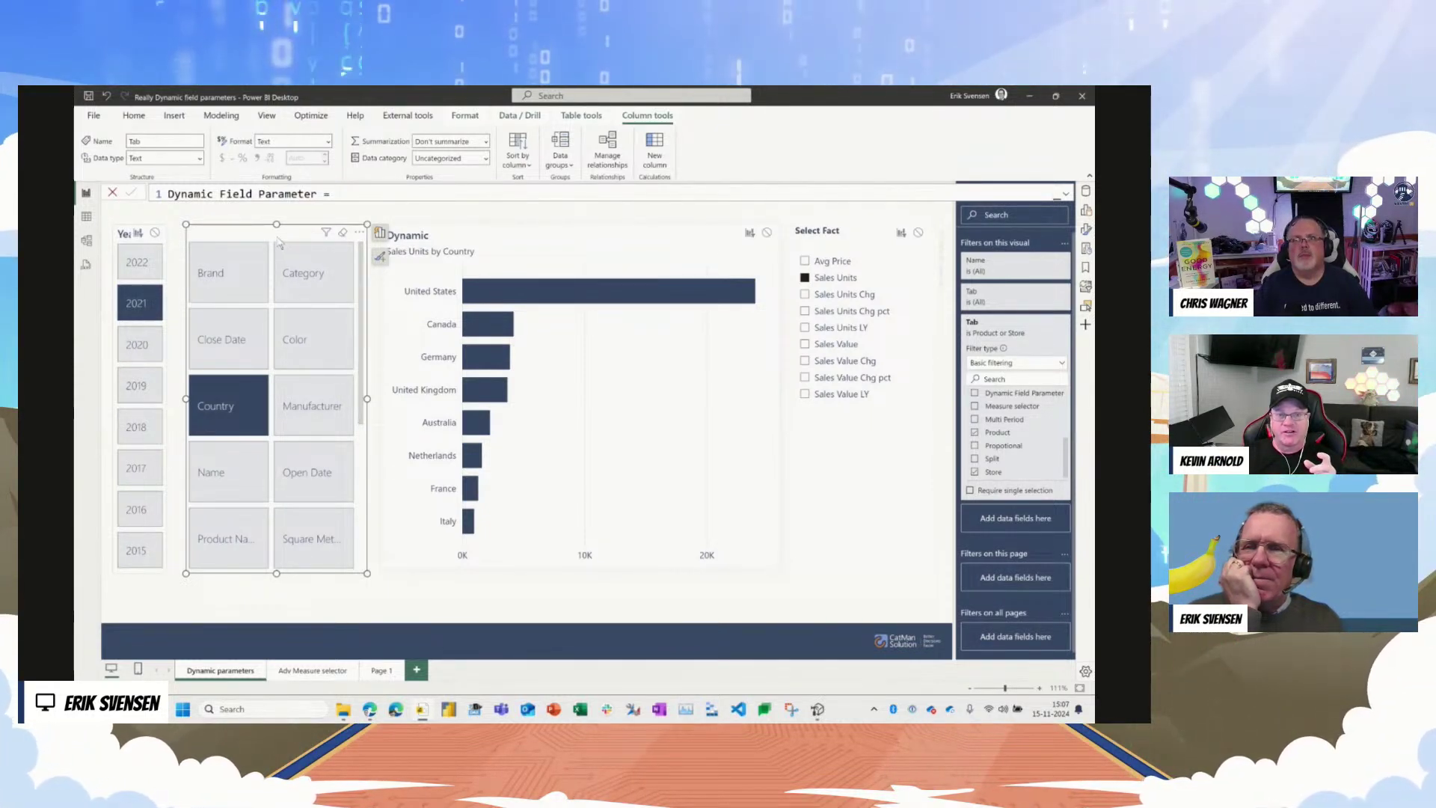
drag(276, 226, 276, 320)
click(395, 194)
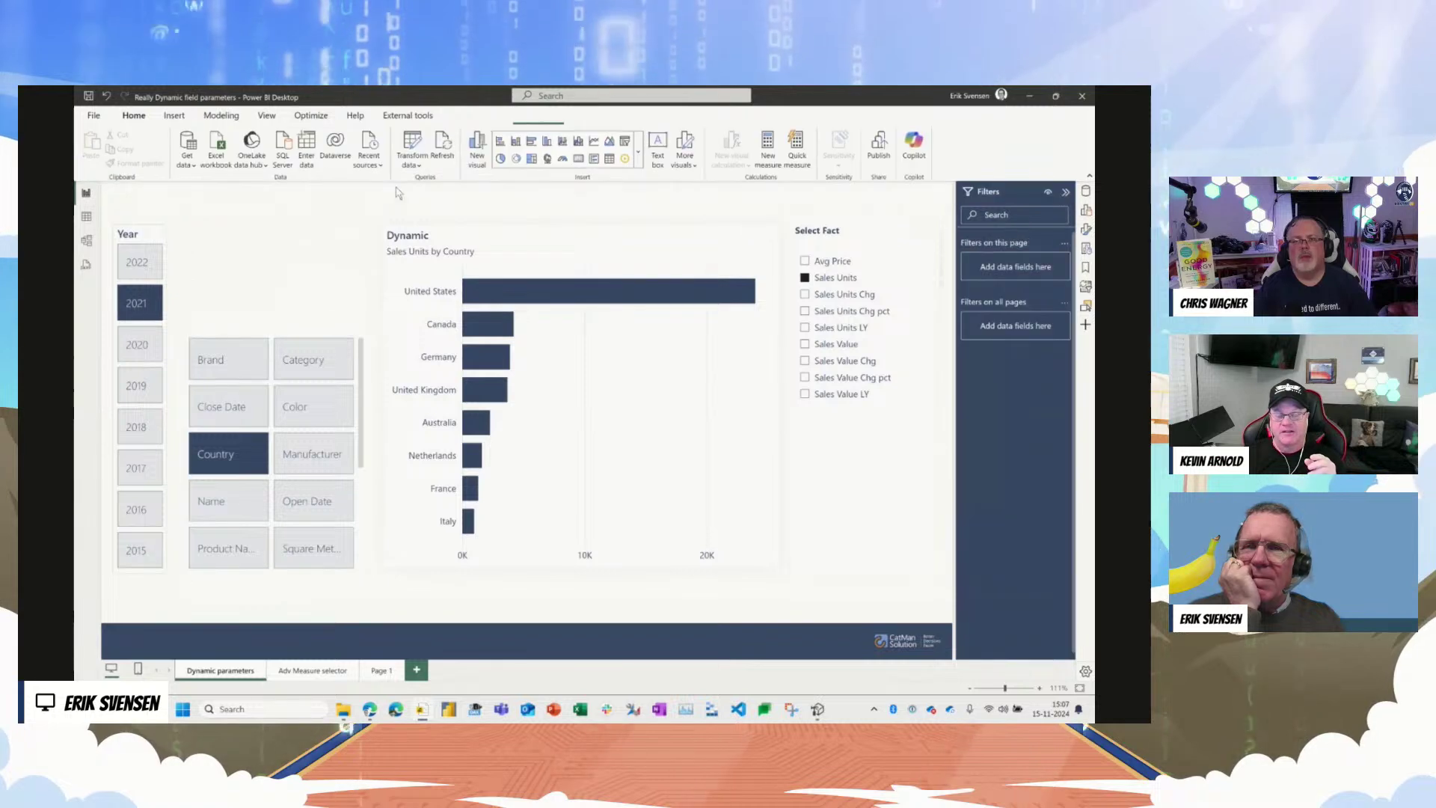
Step: Insert a text slicer above the attribute slicer, assign it the Tab field and apply a keyword filter
click(639, 160)
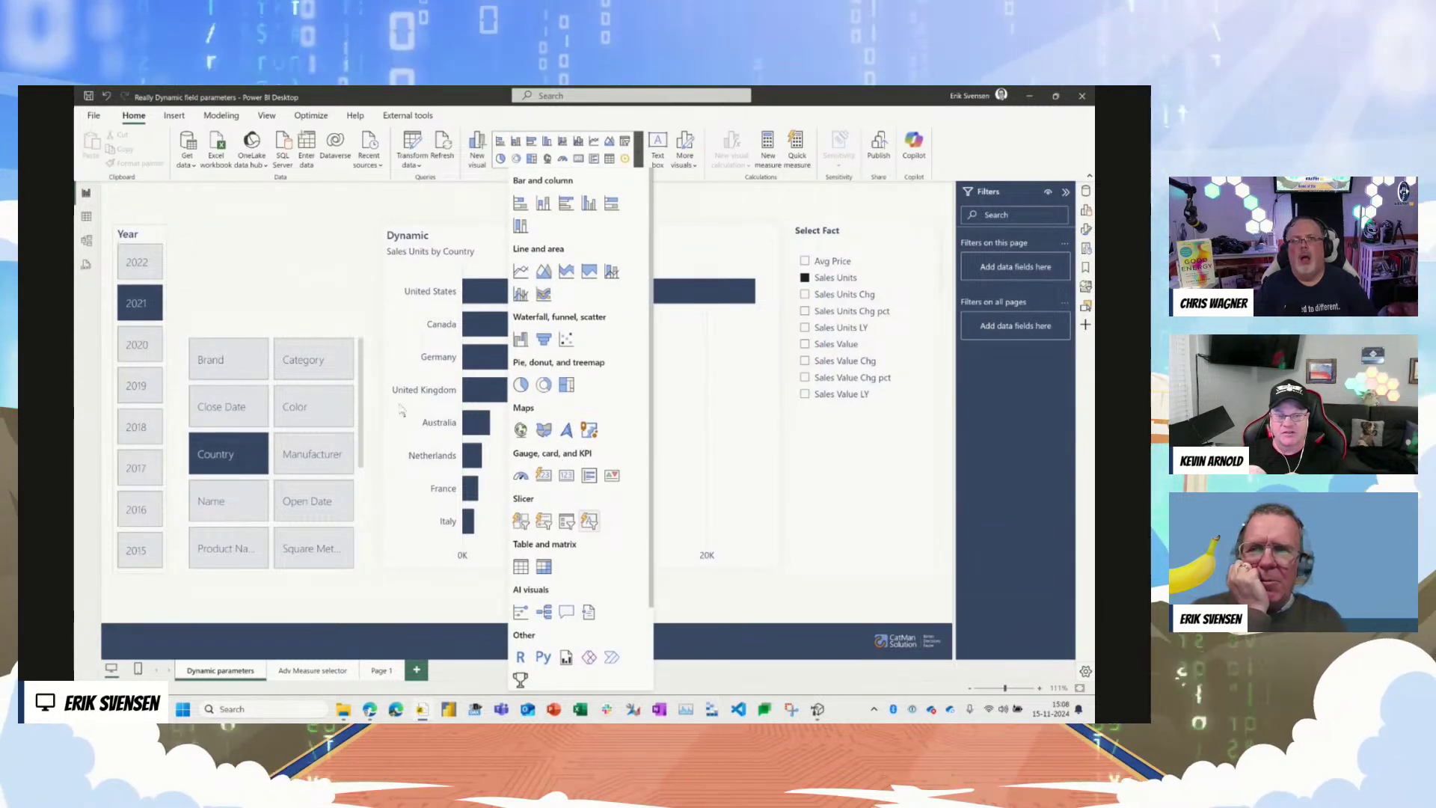
click(589, 521)
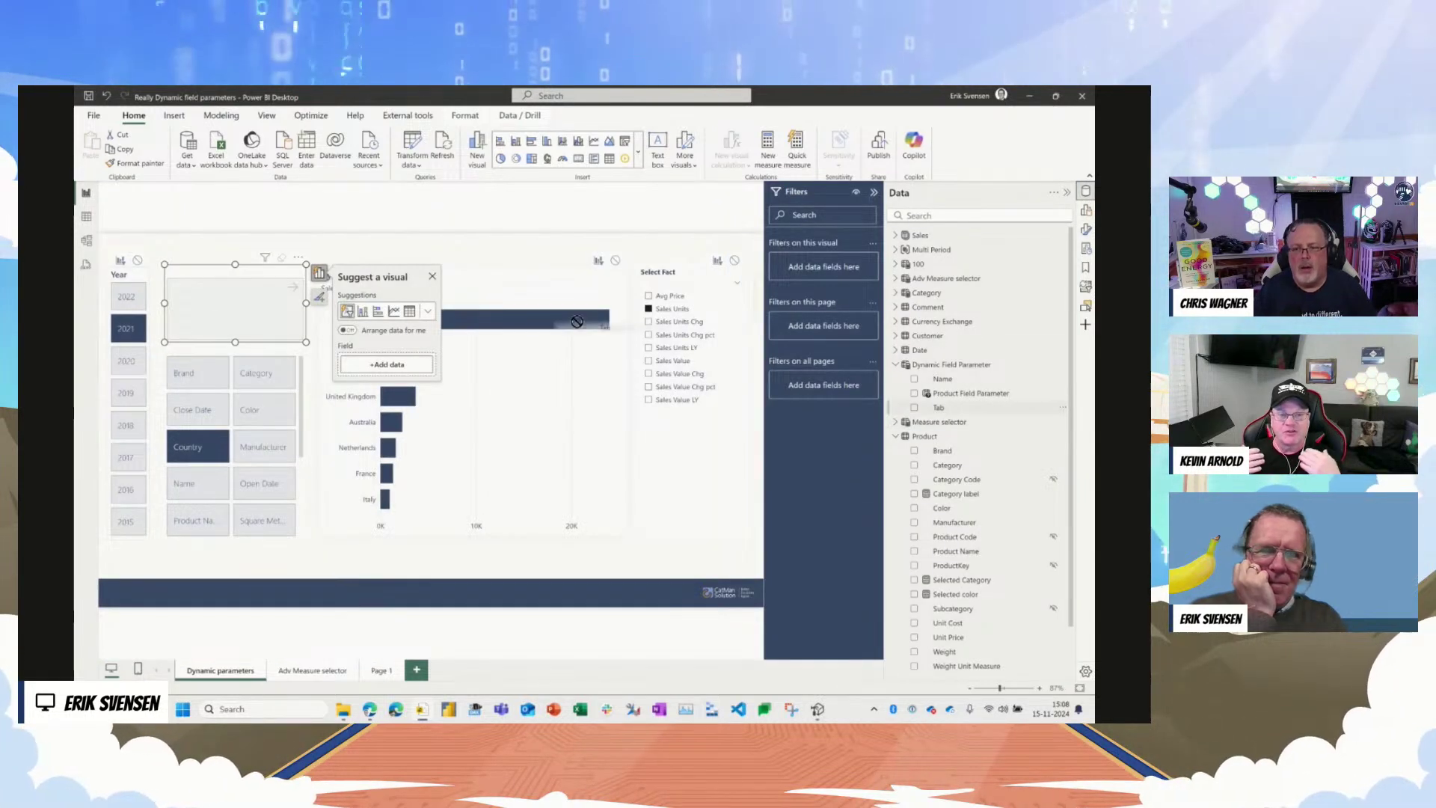
drag(257, 291, 263, 297)
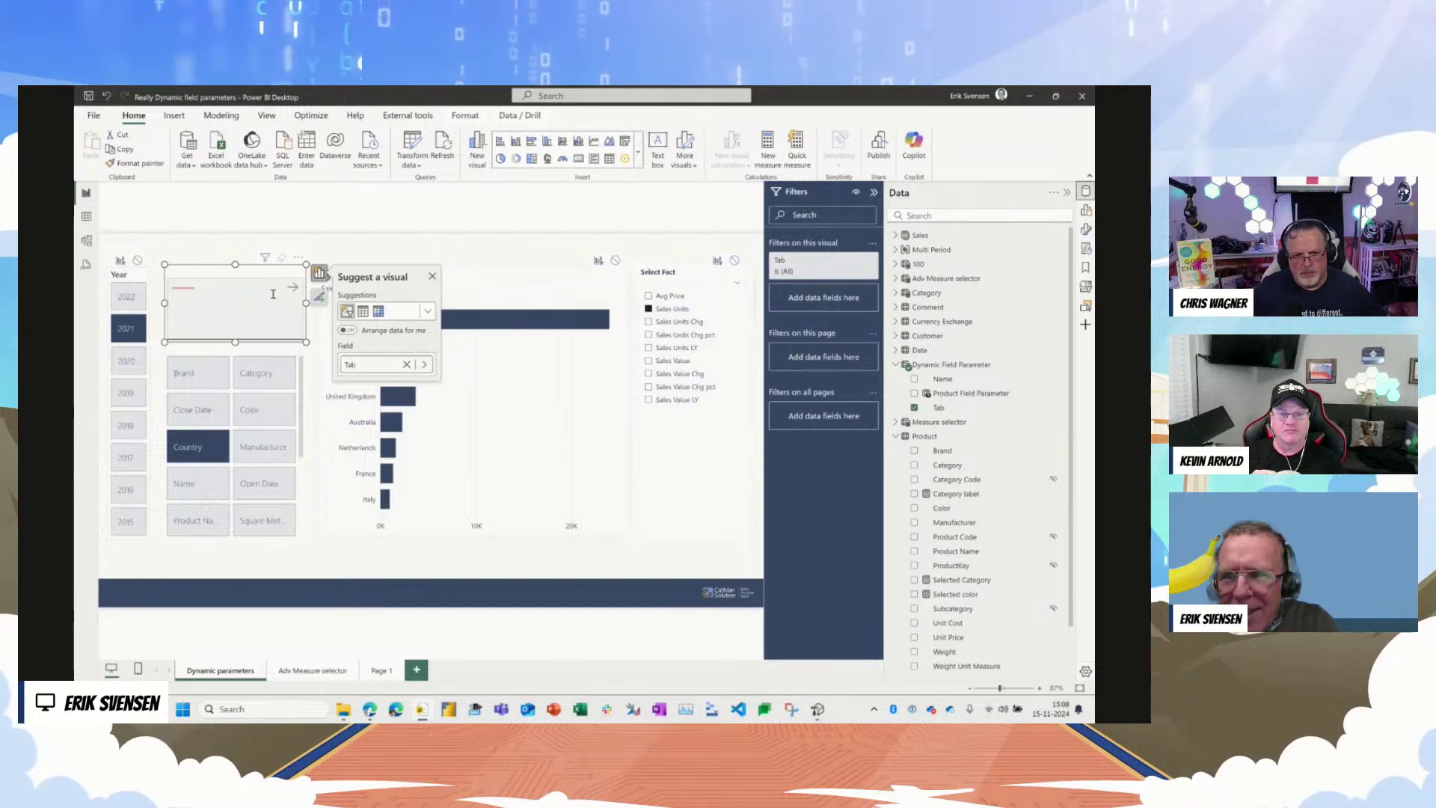
click(278, 286)
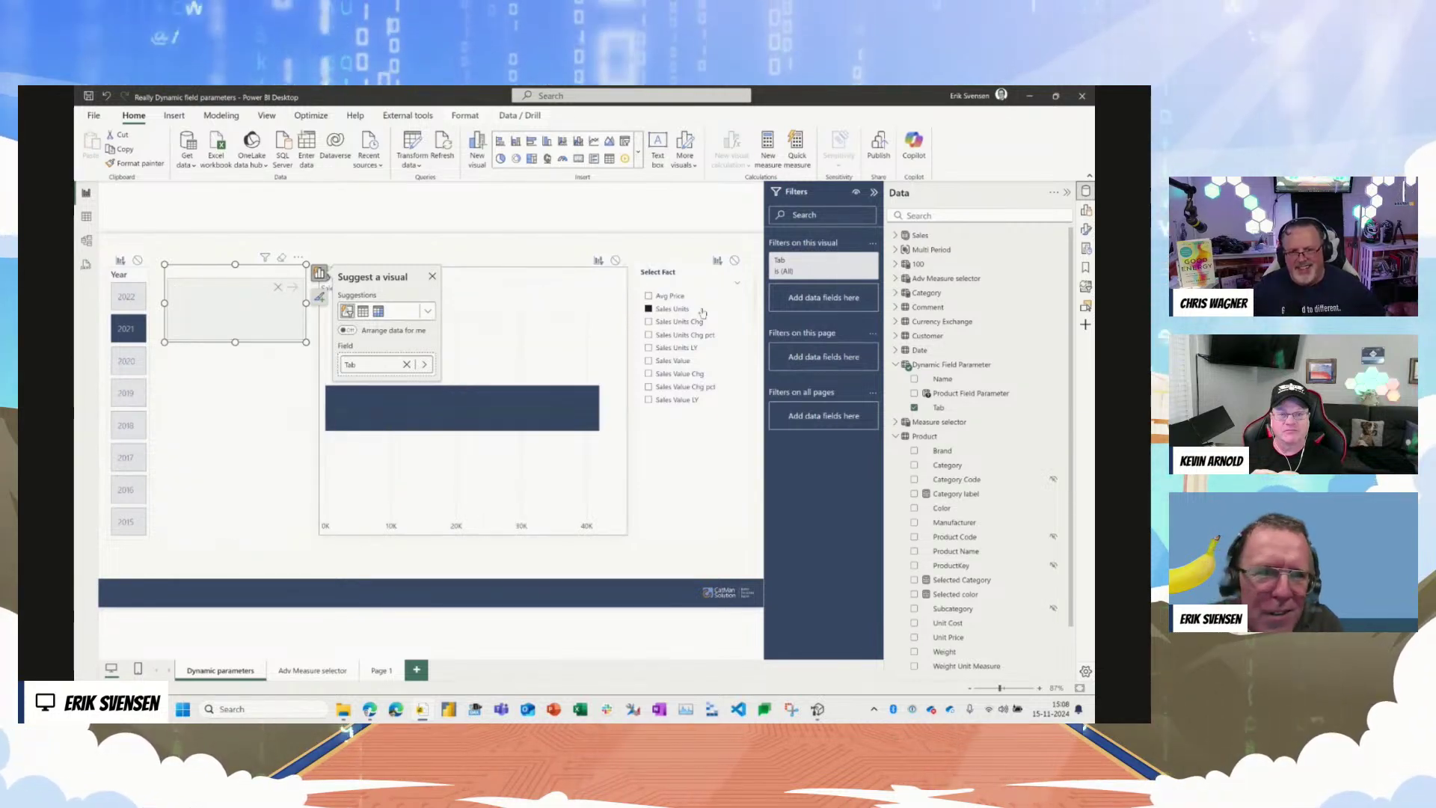
Step: Set the text slicer's input text color to black
click(1086, 230)
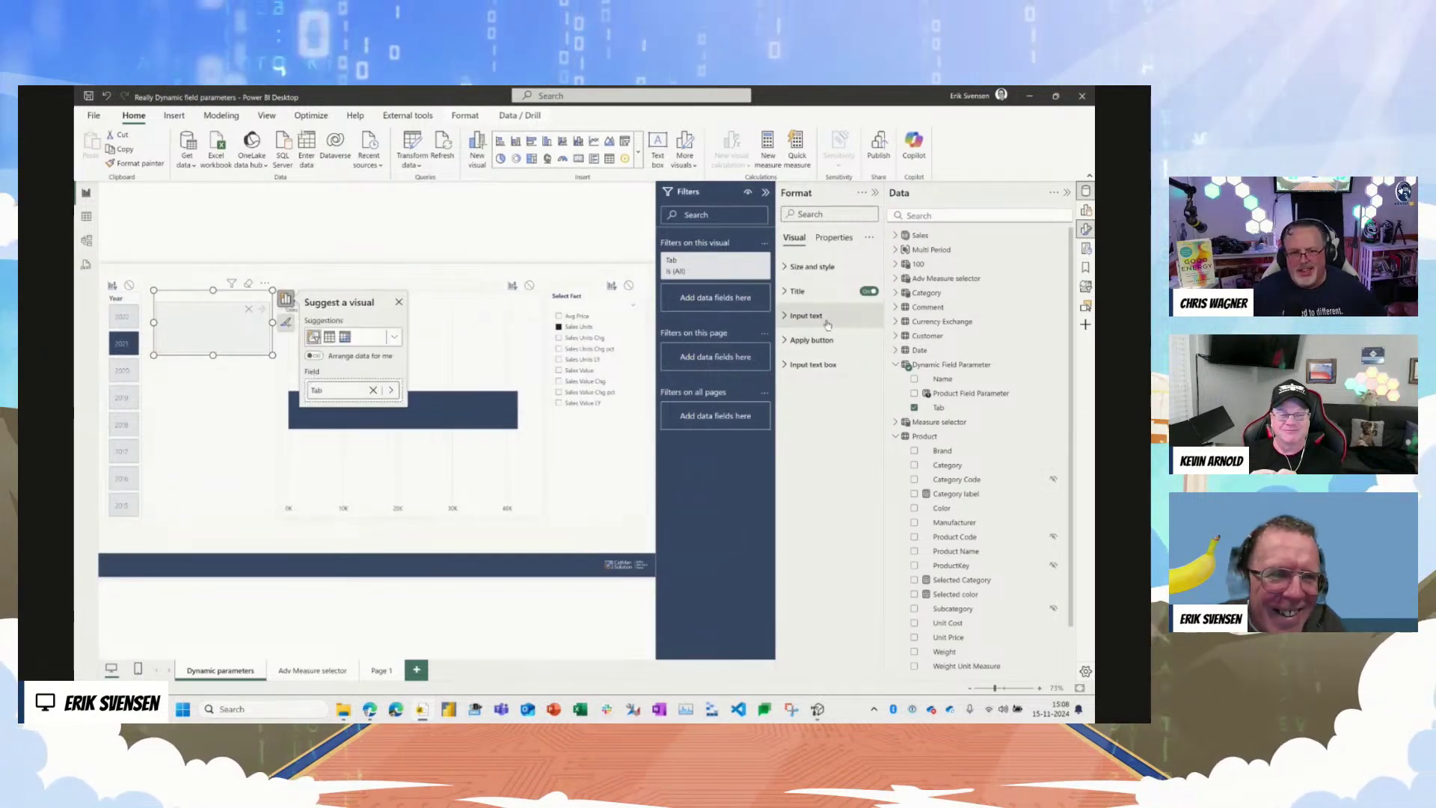
click(803, 316)
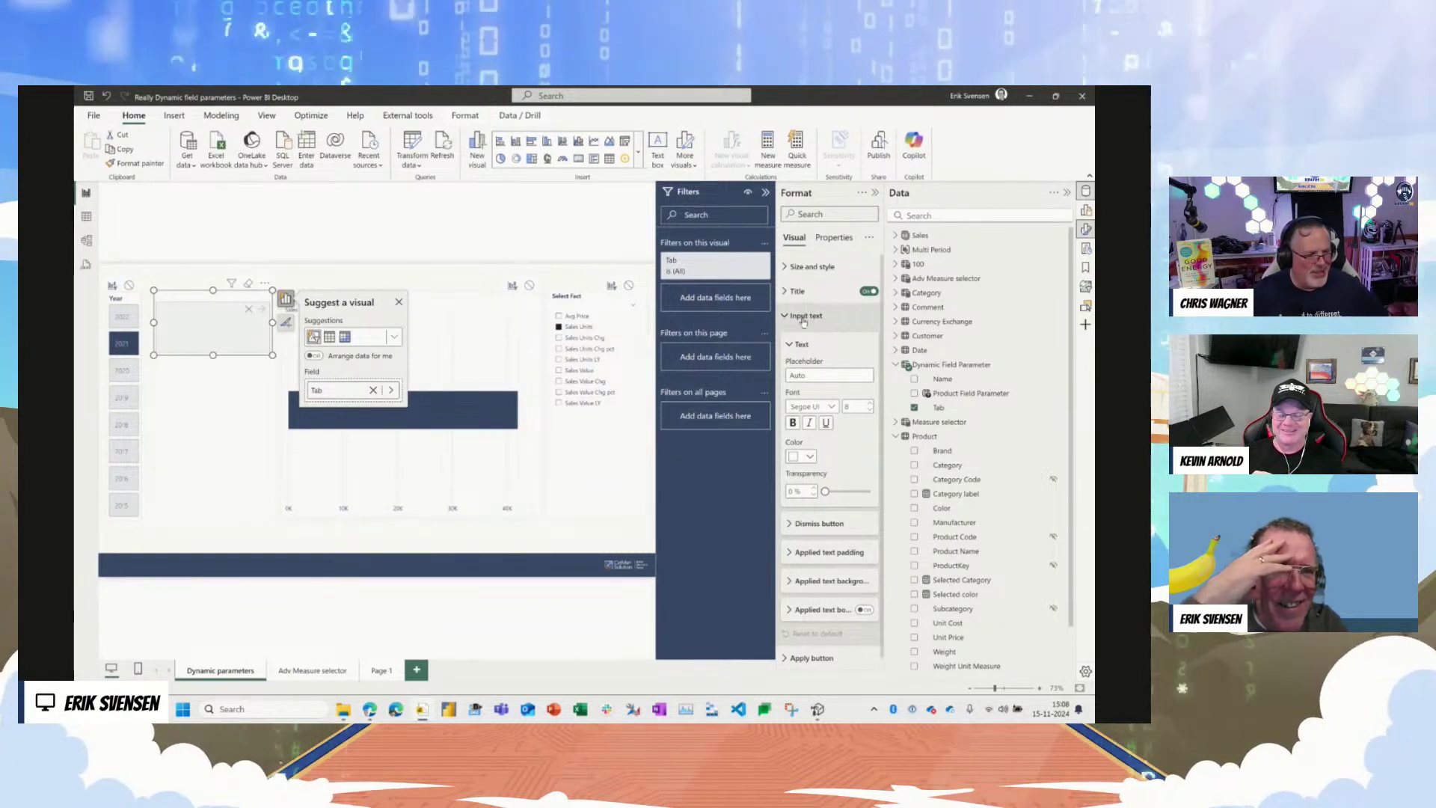
click(810, 456)
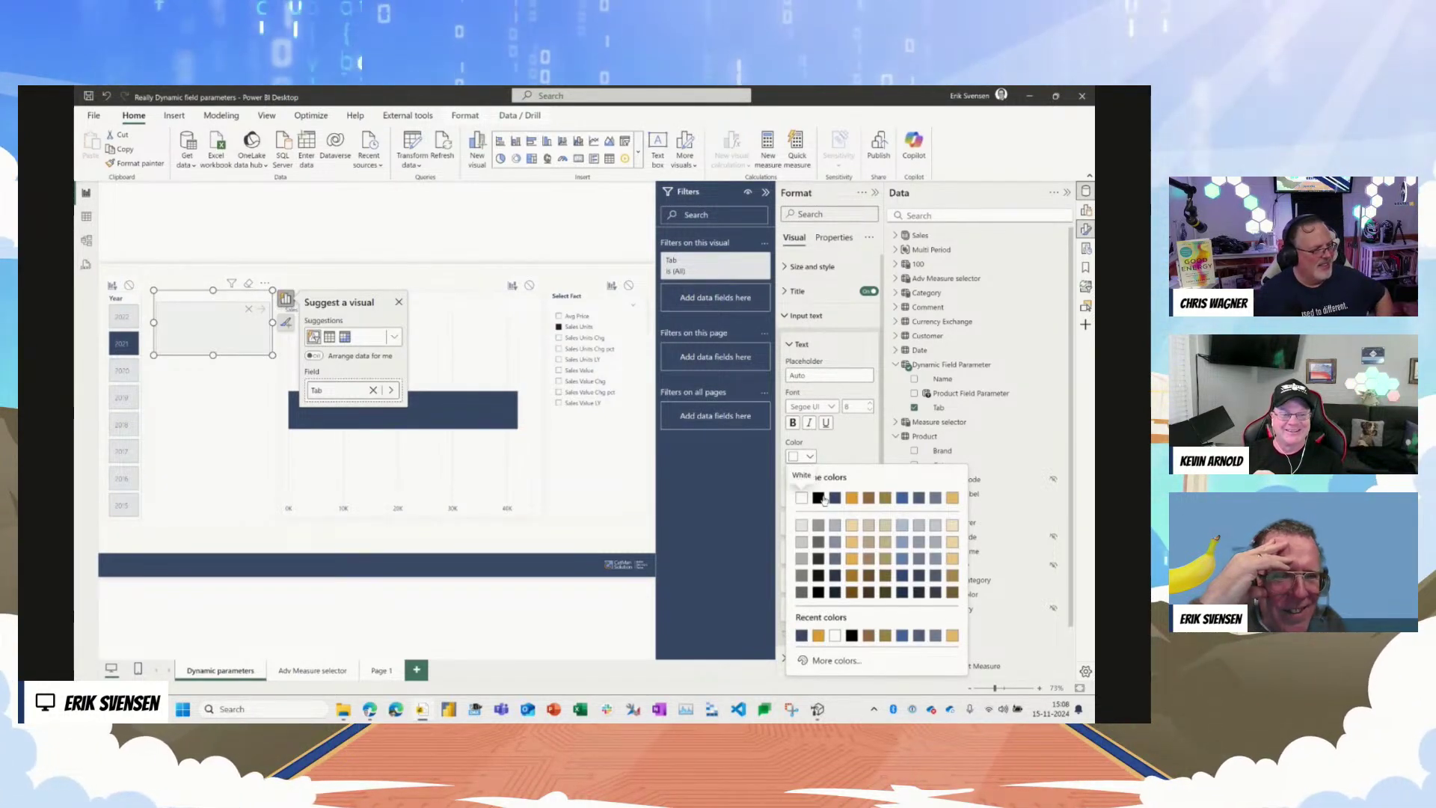
click(819, 499)
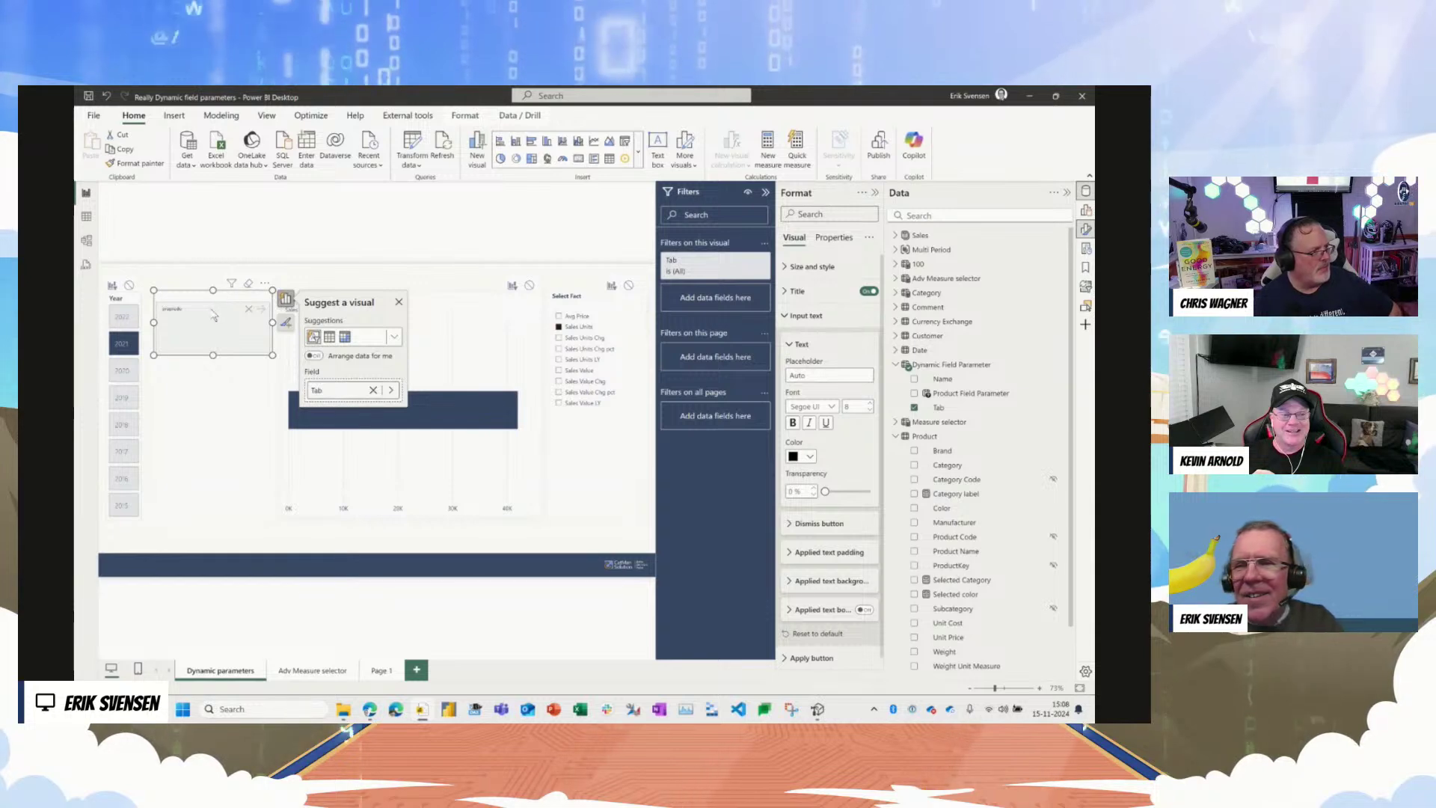
click(330, 224)
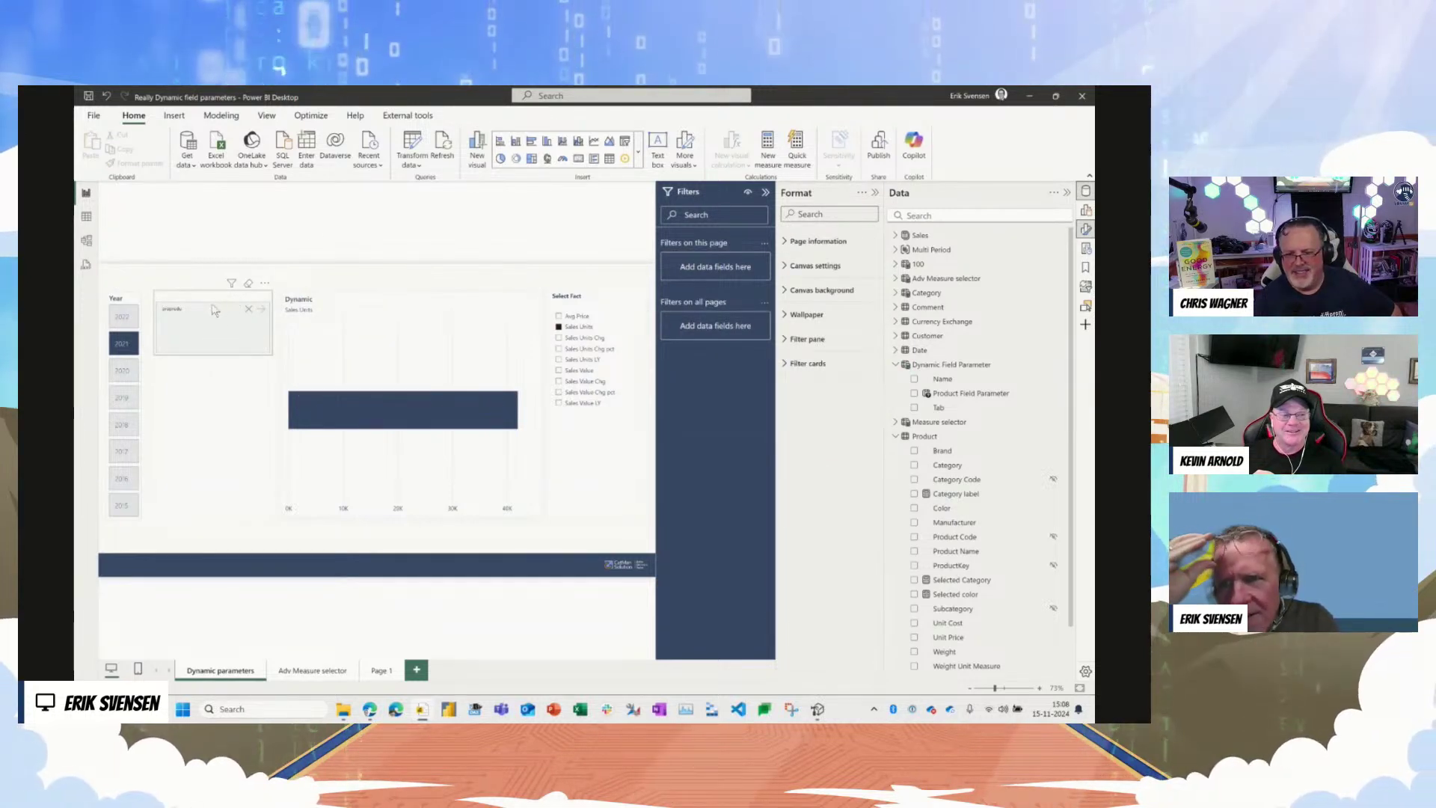
Step: Replace the text slicer's keyword with "produ", apply it, and clear the keyword filter again
click(210, 313)
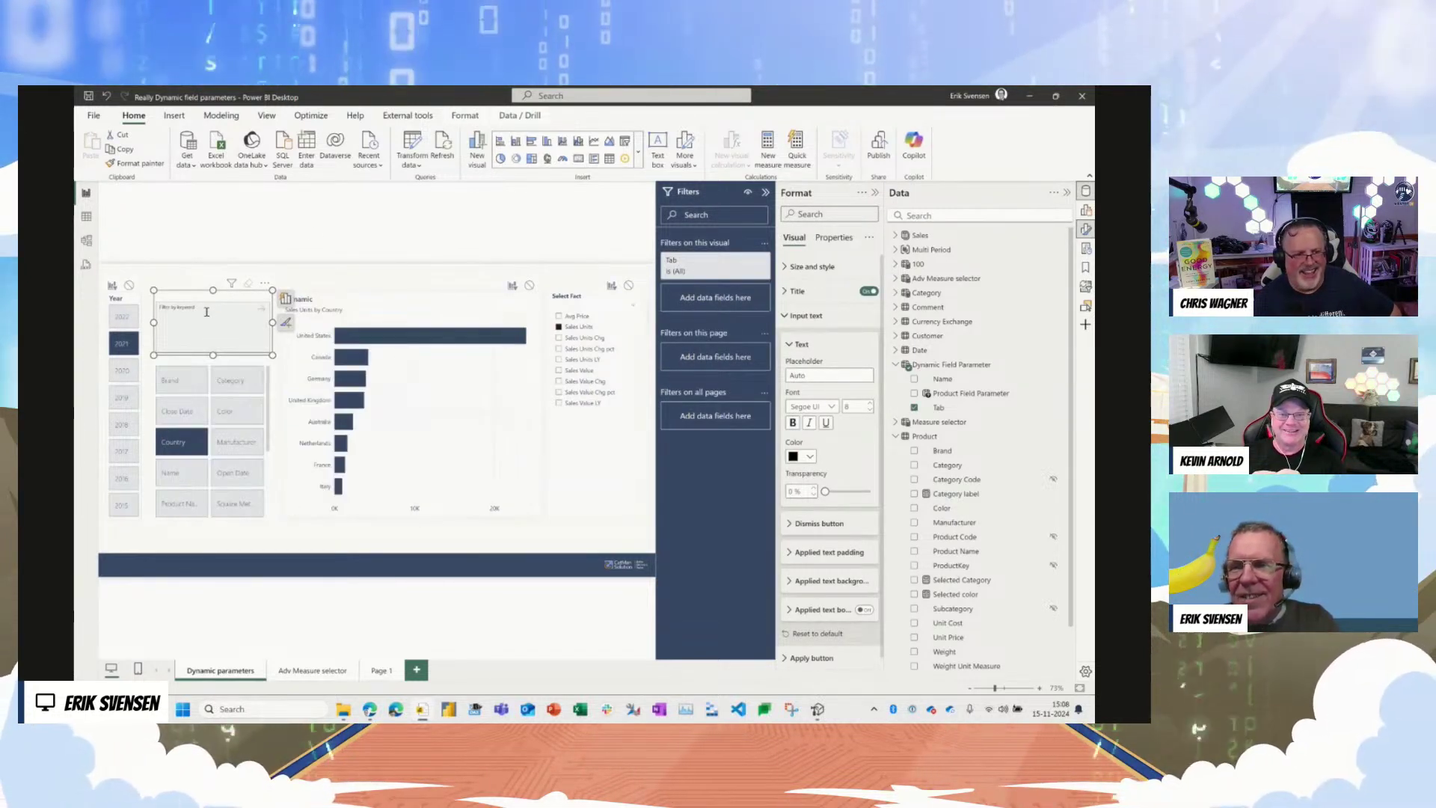
text(produ)
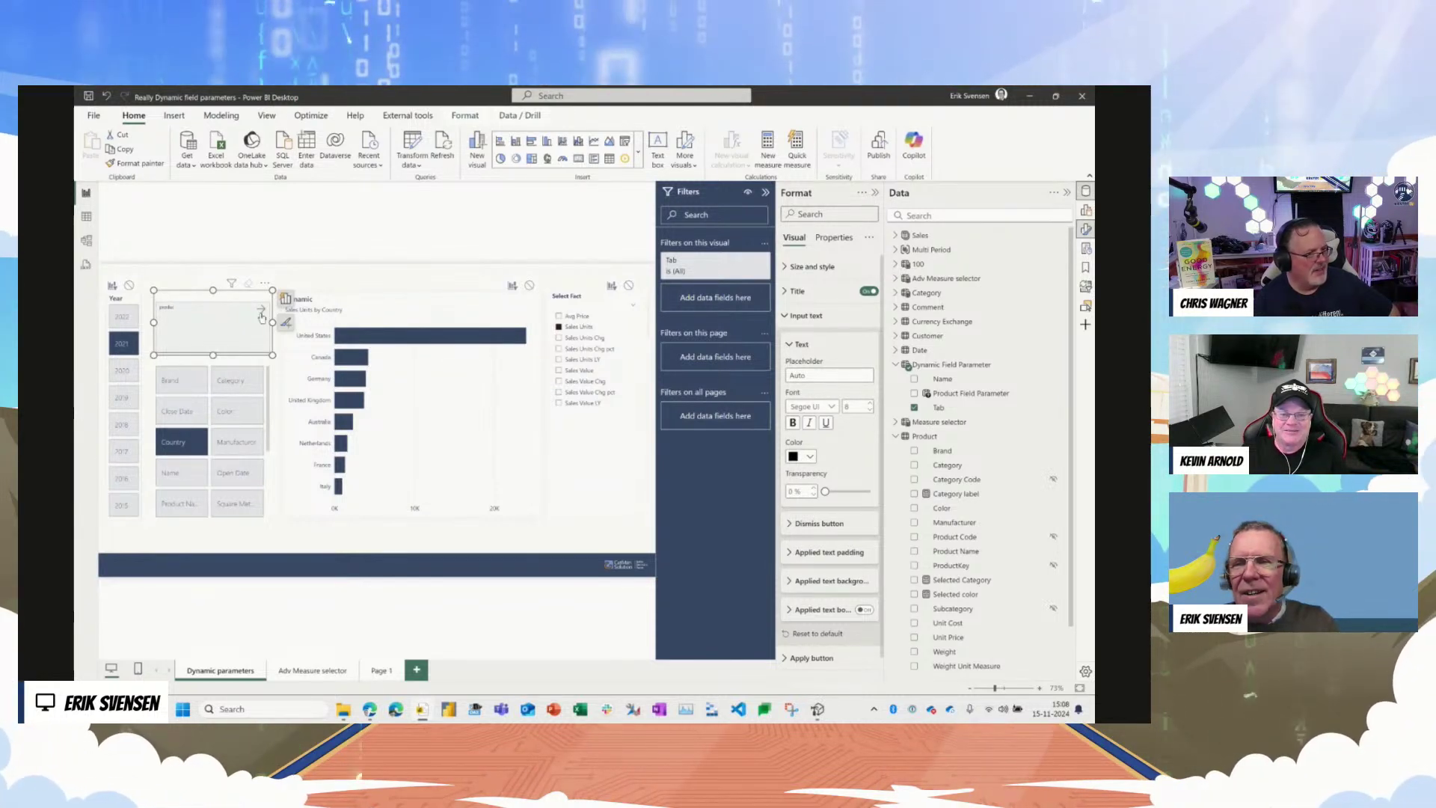
click(261, 314)
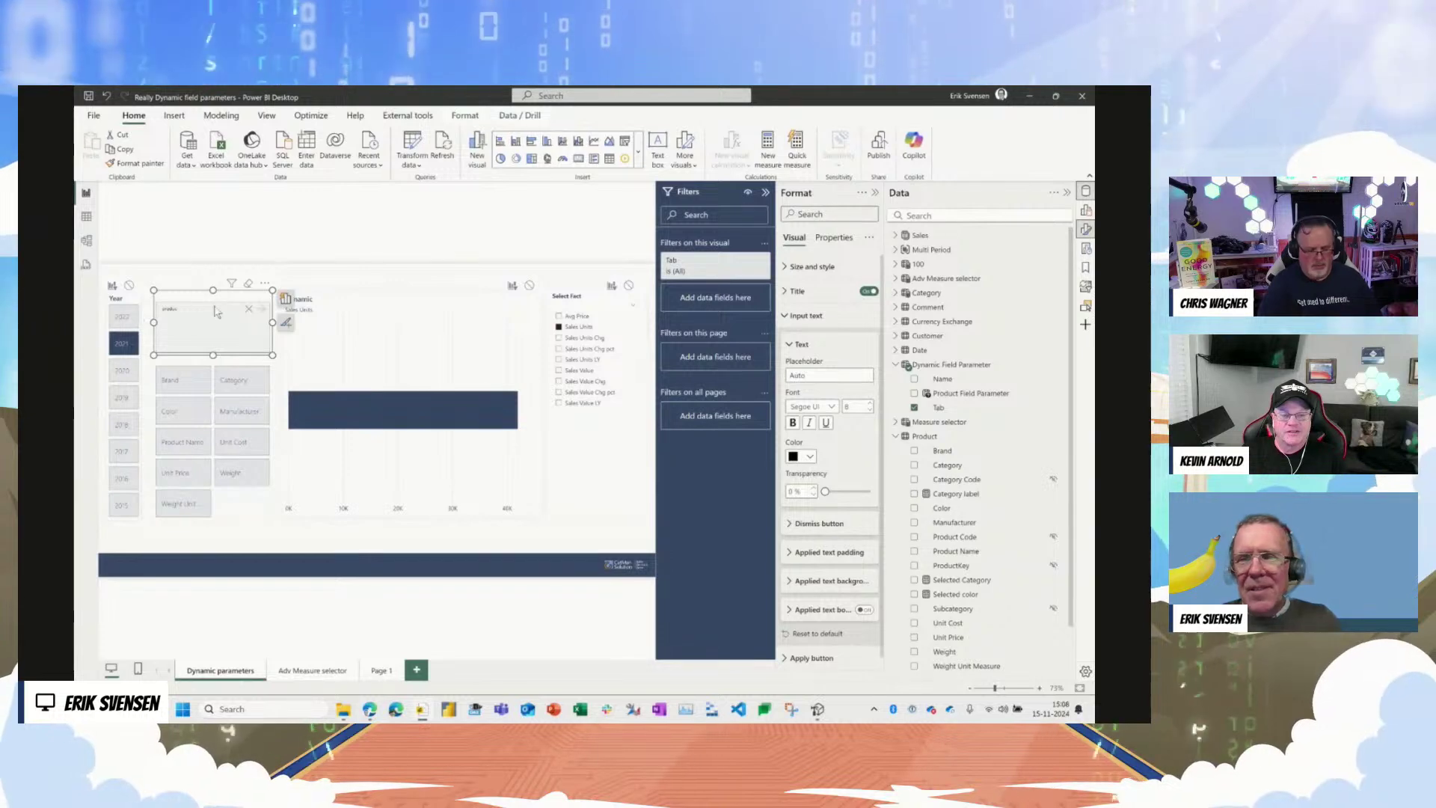
click(249, 310)
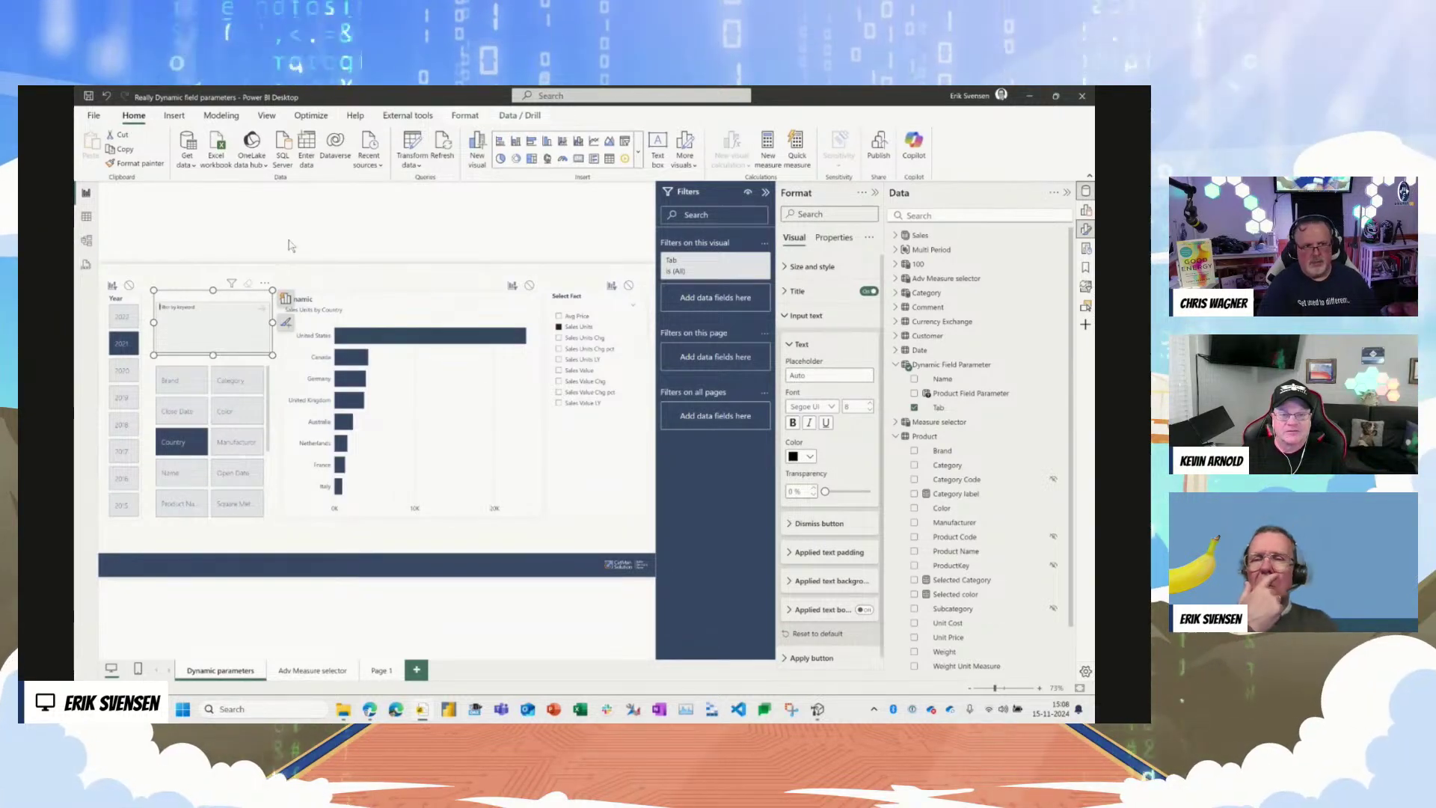
click(292, 247)
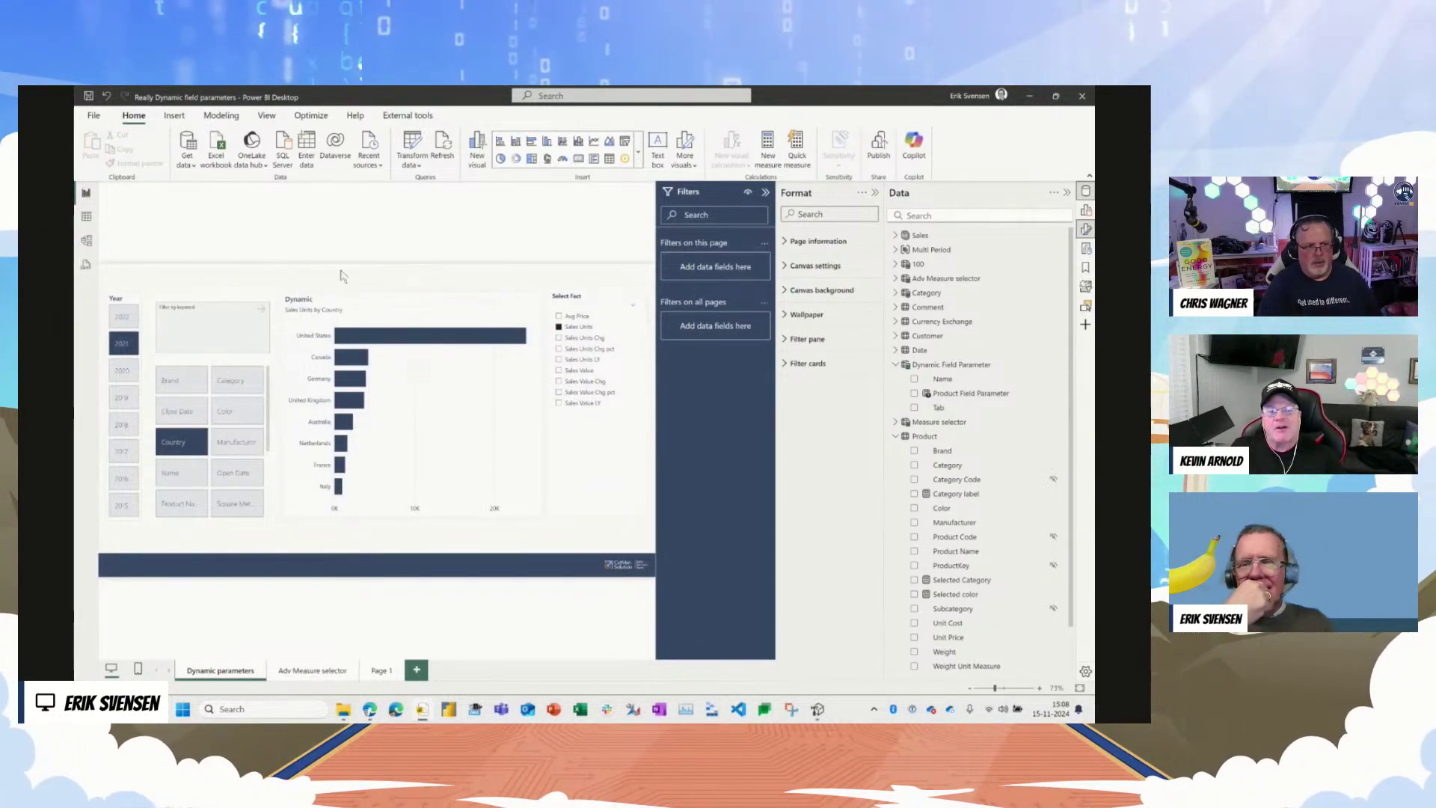
Step: Collapse the Filters and Format panes and select Brand in the attribute slicer
click(764, 193)
click(875, 193)
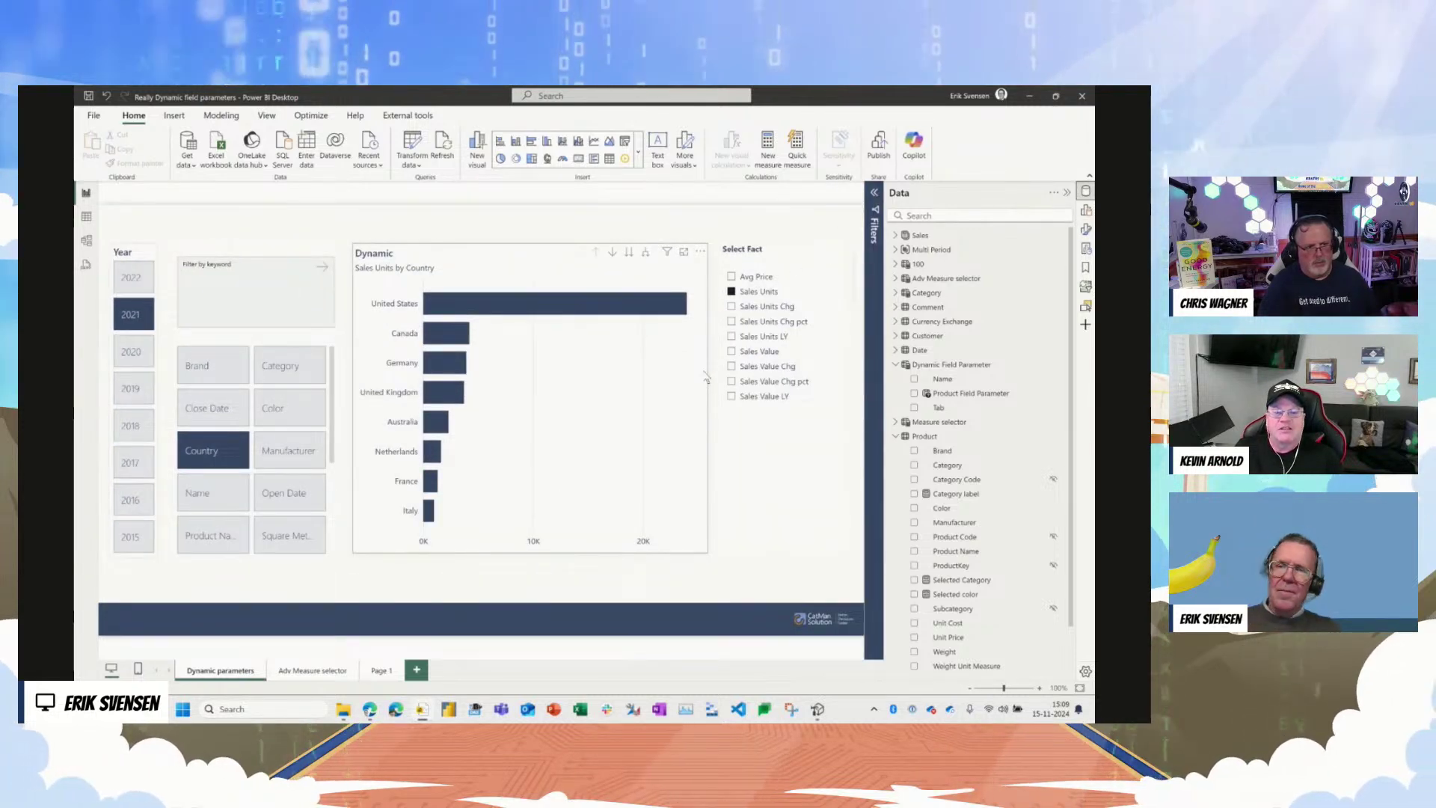
click(204, 368)
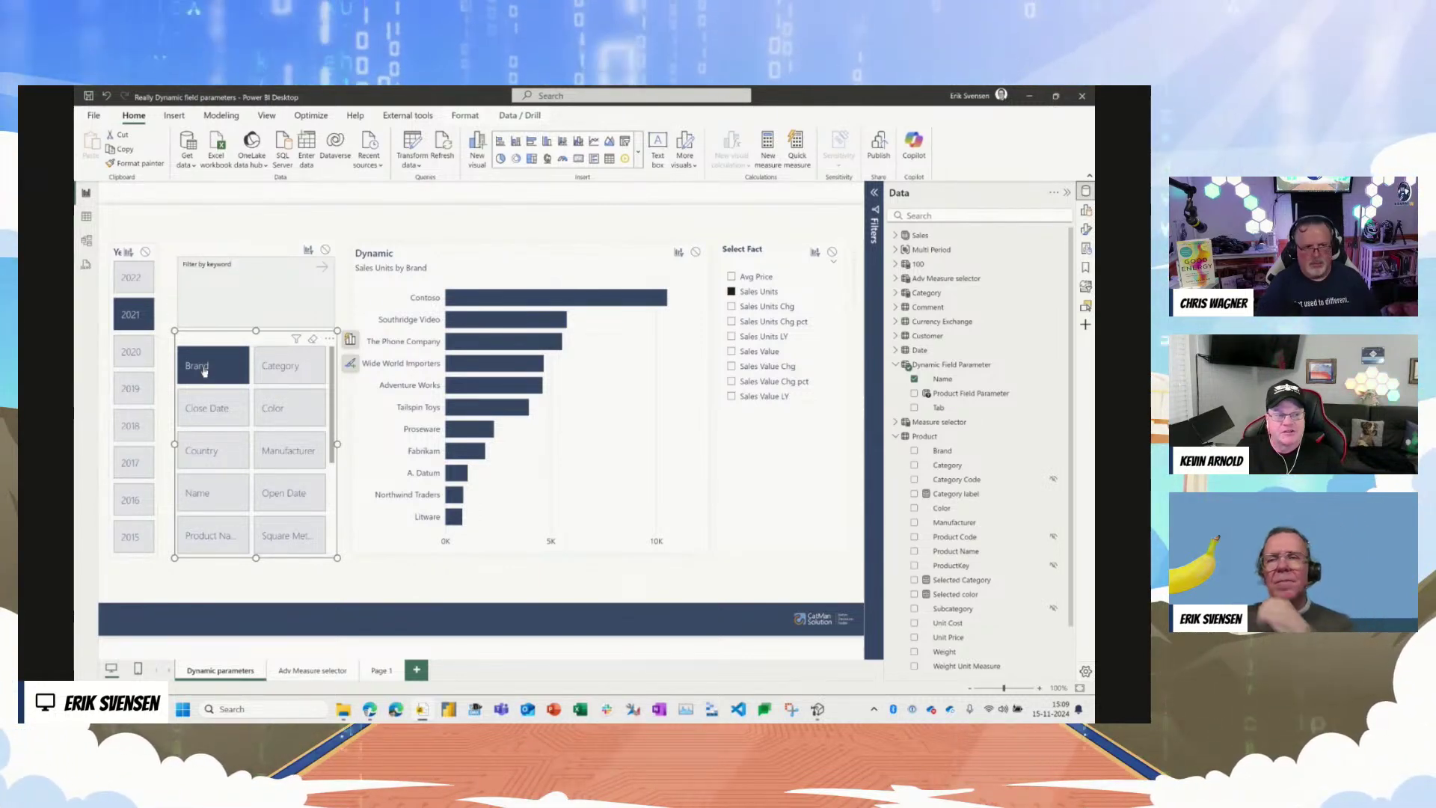
Step: Reduce the text slicer's height and extend the attribute slicer upward to fill the freed space
click(261, 297)
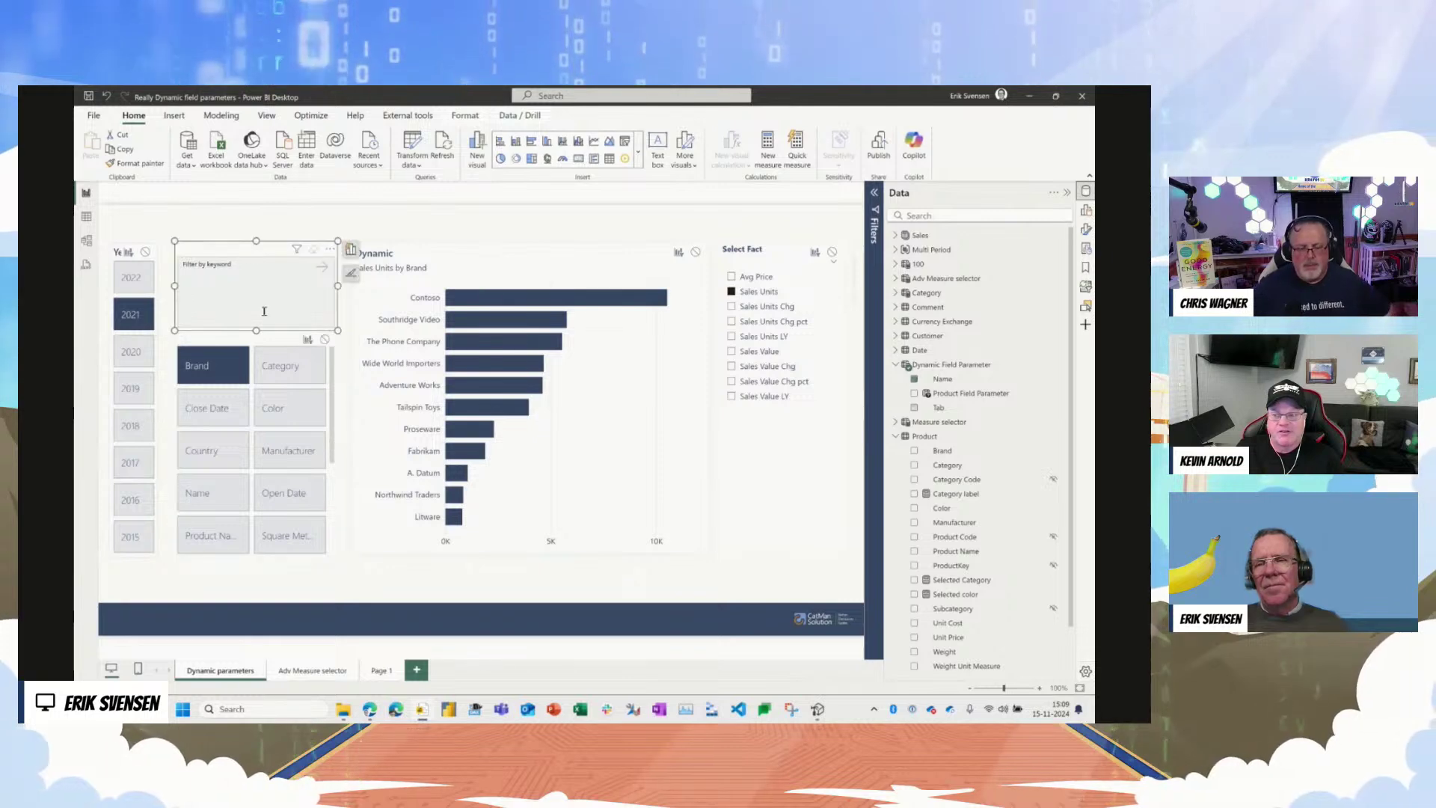
drag(256, 331, 256, 307)
click(254, 341)
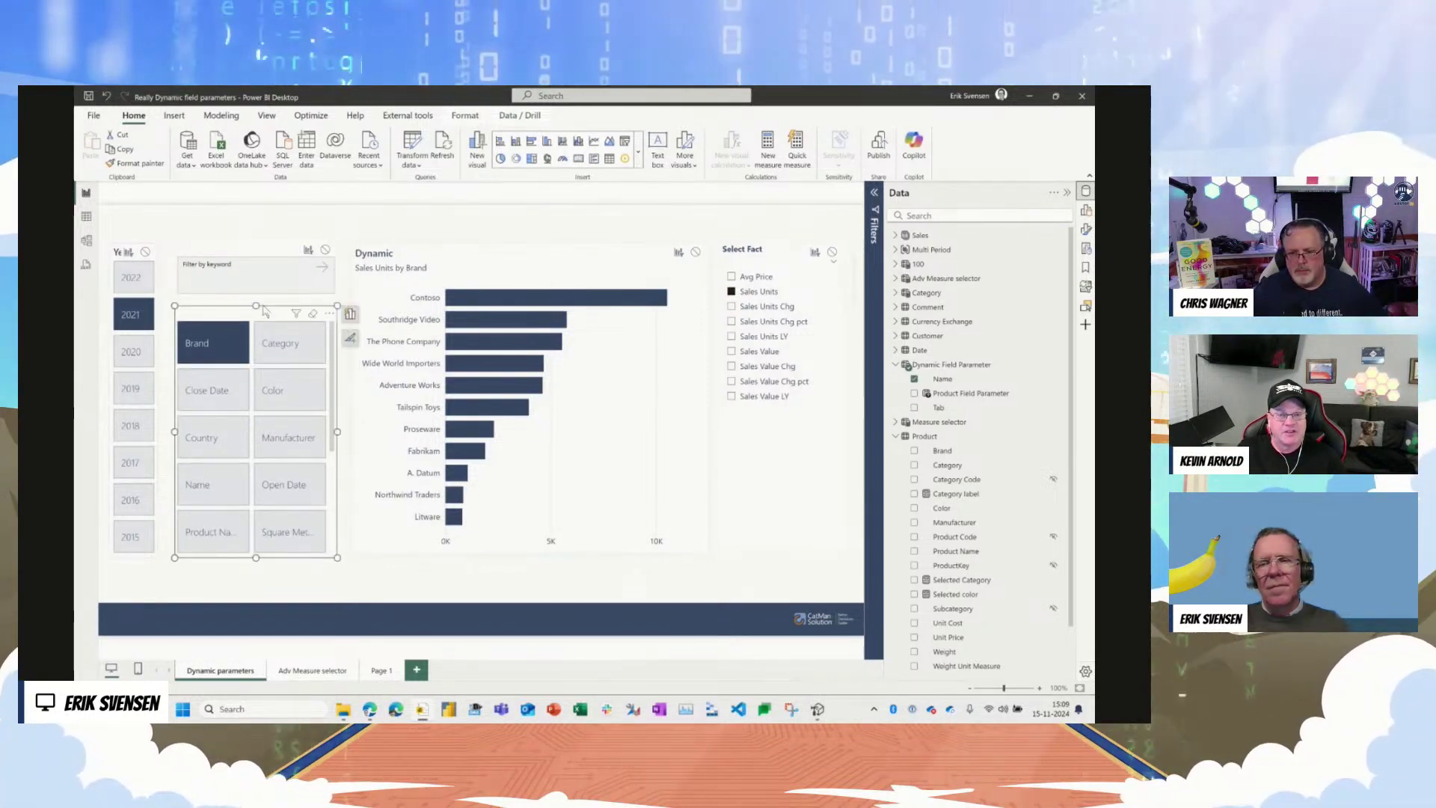
click(336, 225)
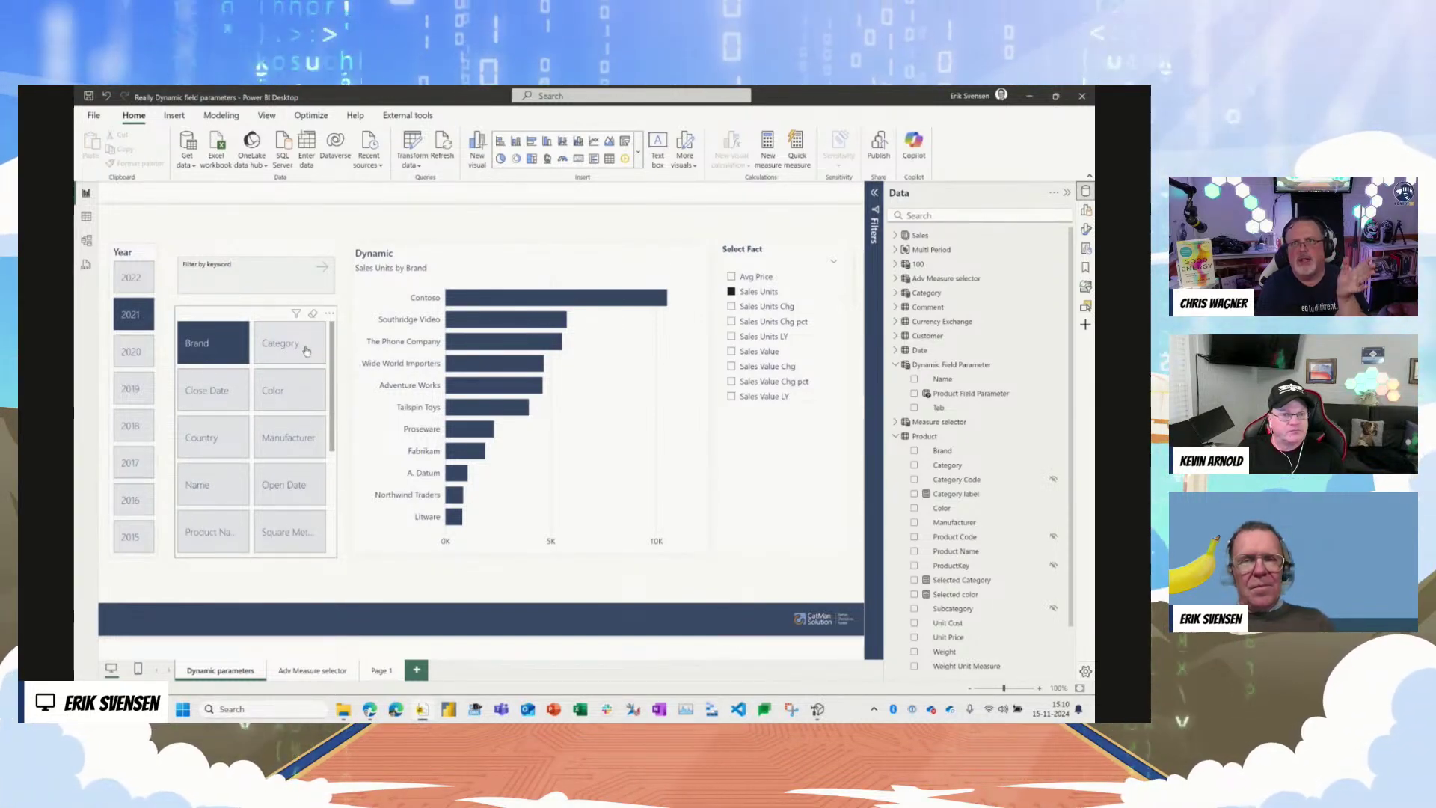
Step: Convert the text slicer to a tile slicer of table names, enlarge it, and select Customer
click(296, 290)
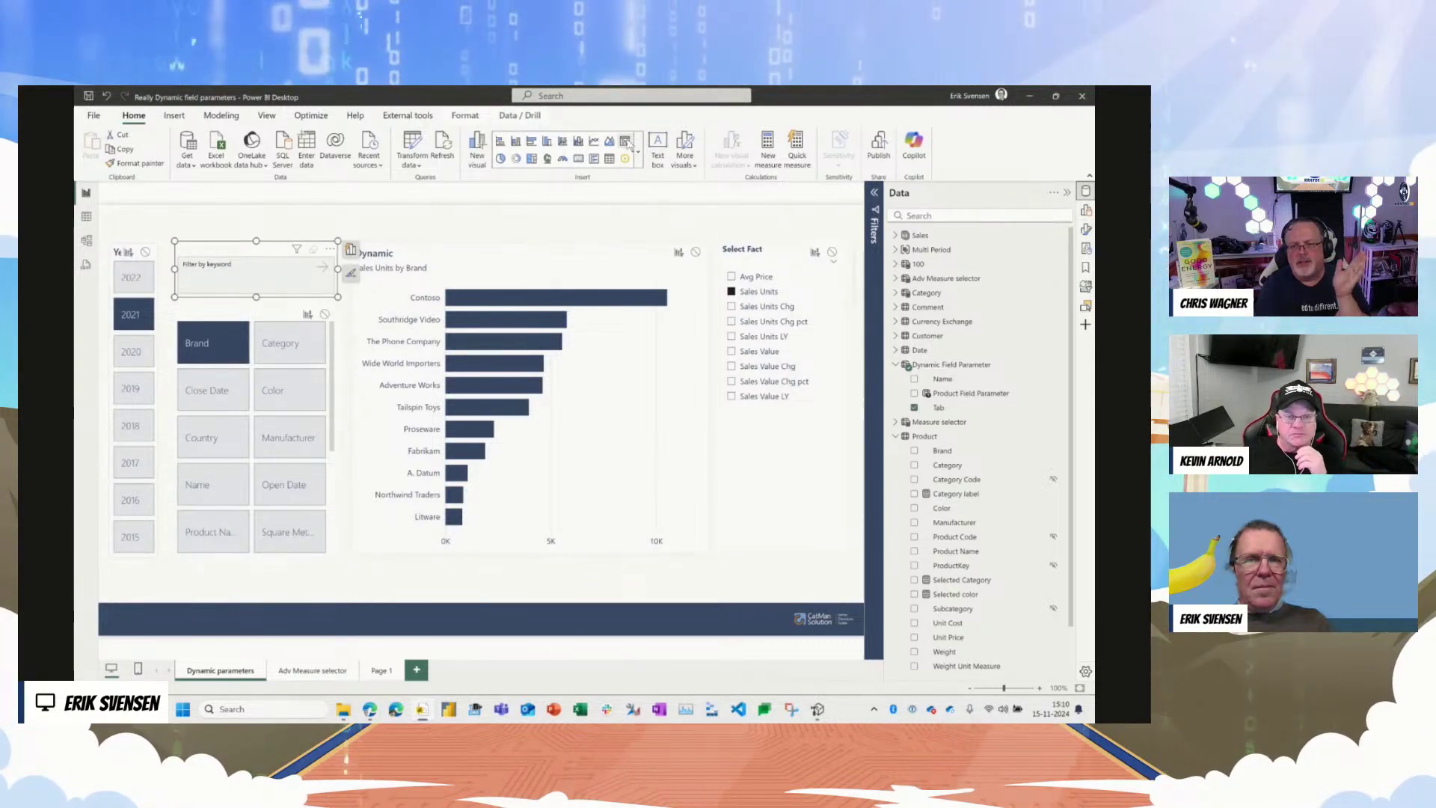
click(637, 149)
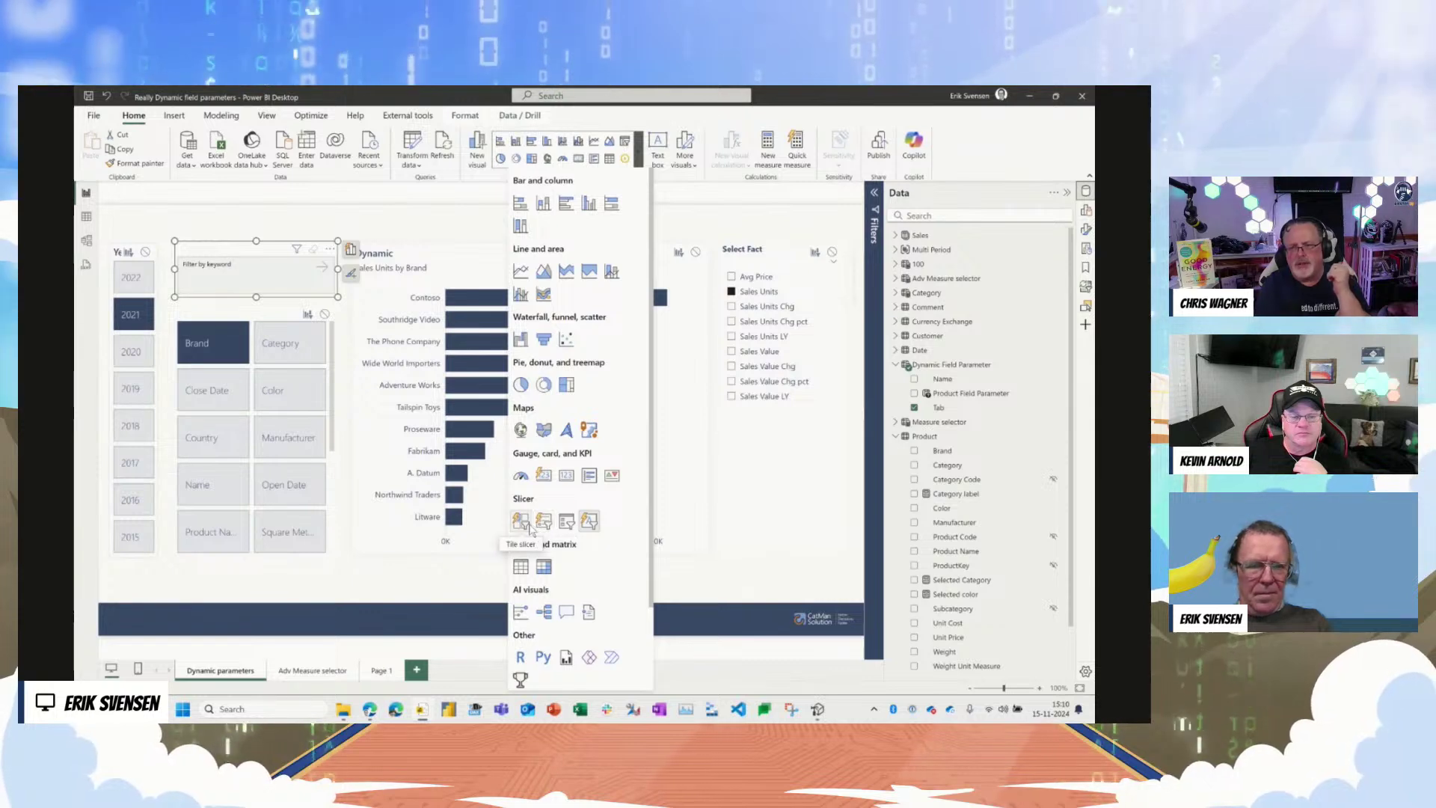
click(528, 523)
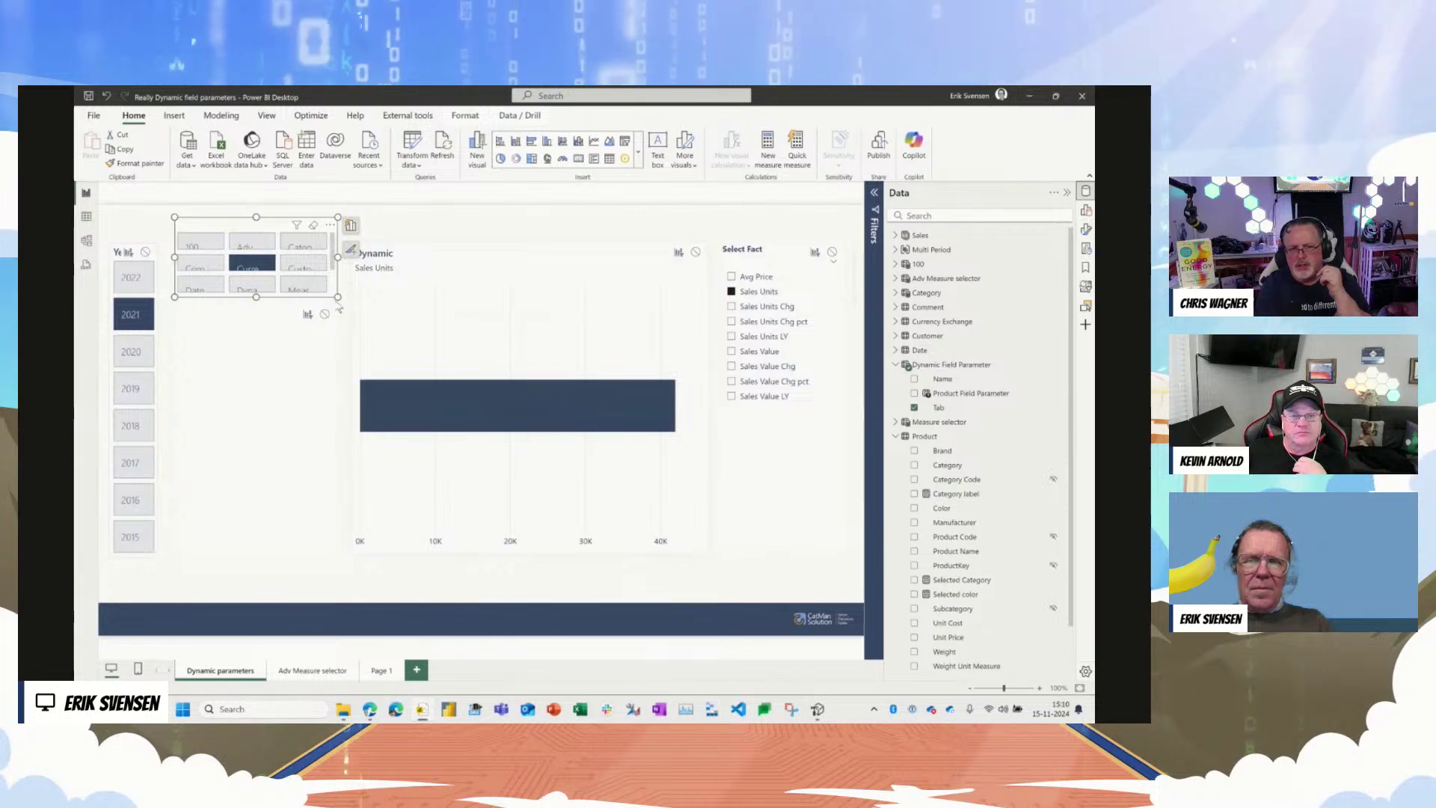
drag(338, 299, 364, 342)
click(325, 291)
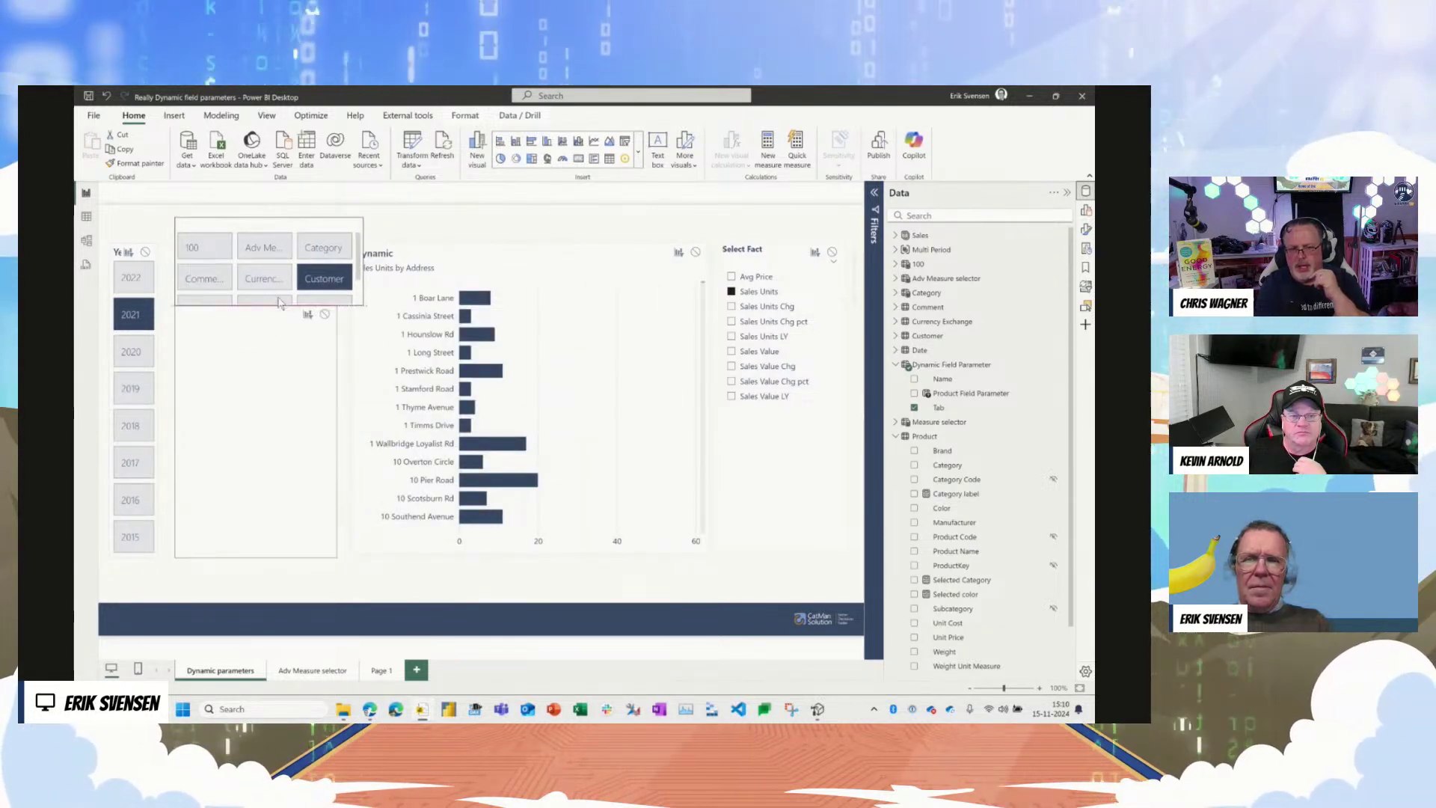
Step: Clear the Tab filter on the attribute slicer
click(275, 308)
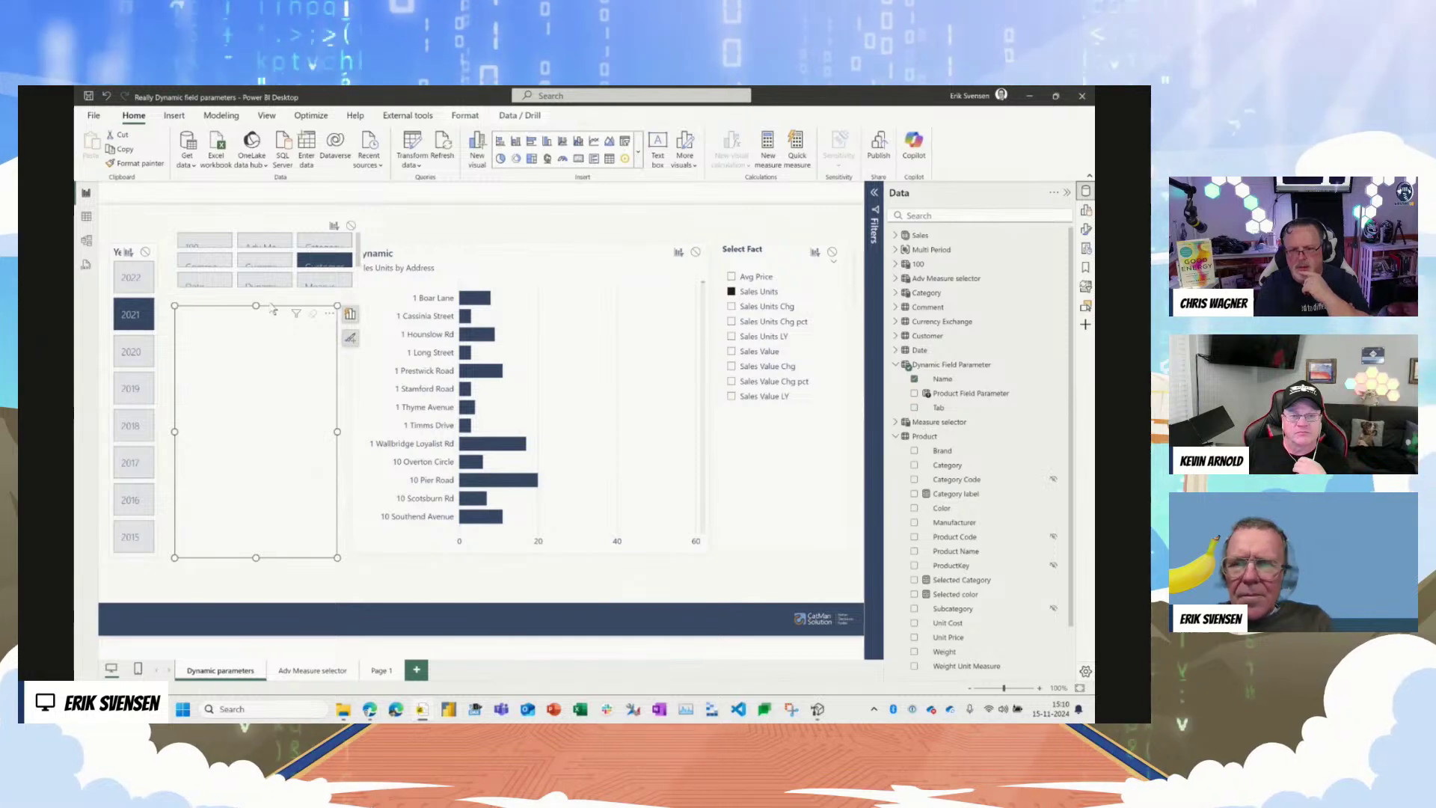
click(873, 192)
click(855, 334)
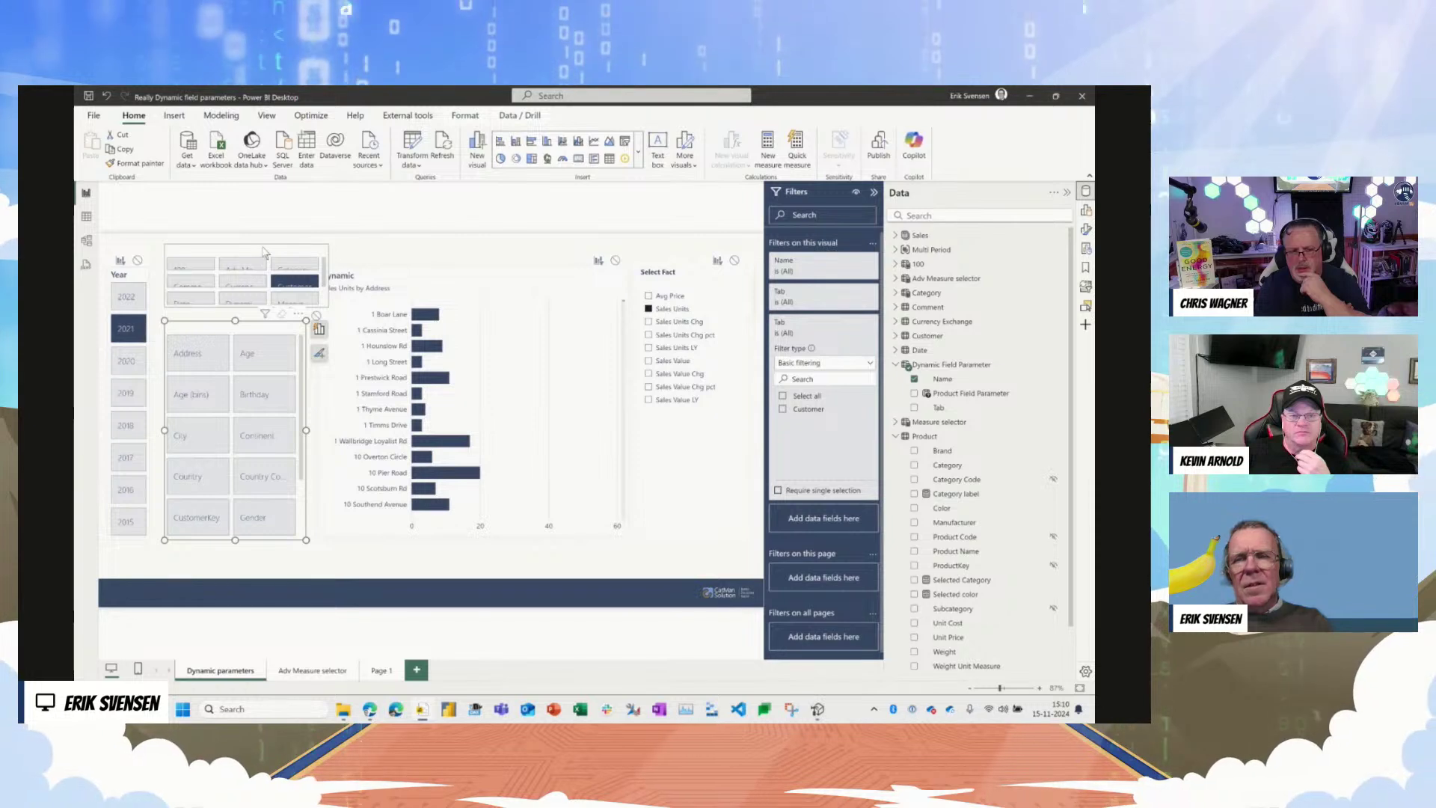
Step: Increase the table slicer's height so three rows of tiles fit, and collapse the Filters pane
click(247, 303)
drag(246, 307, 246, 320)
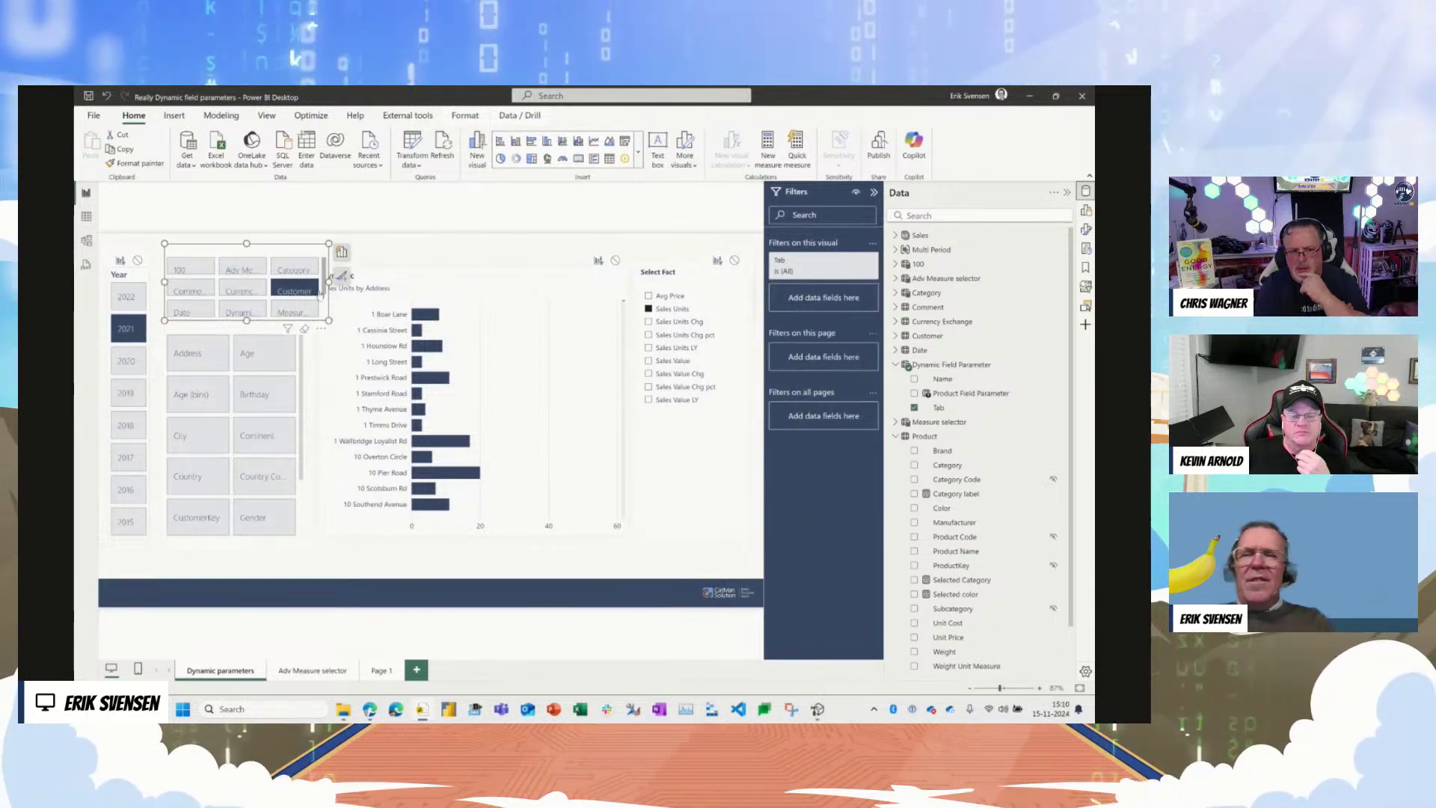
click(873, 193)
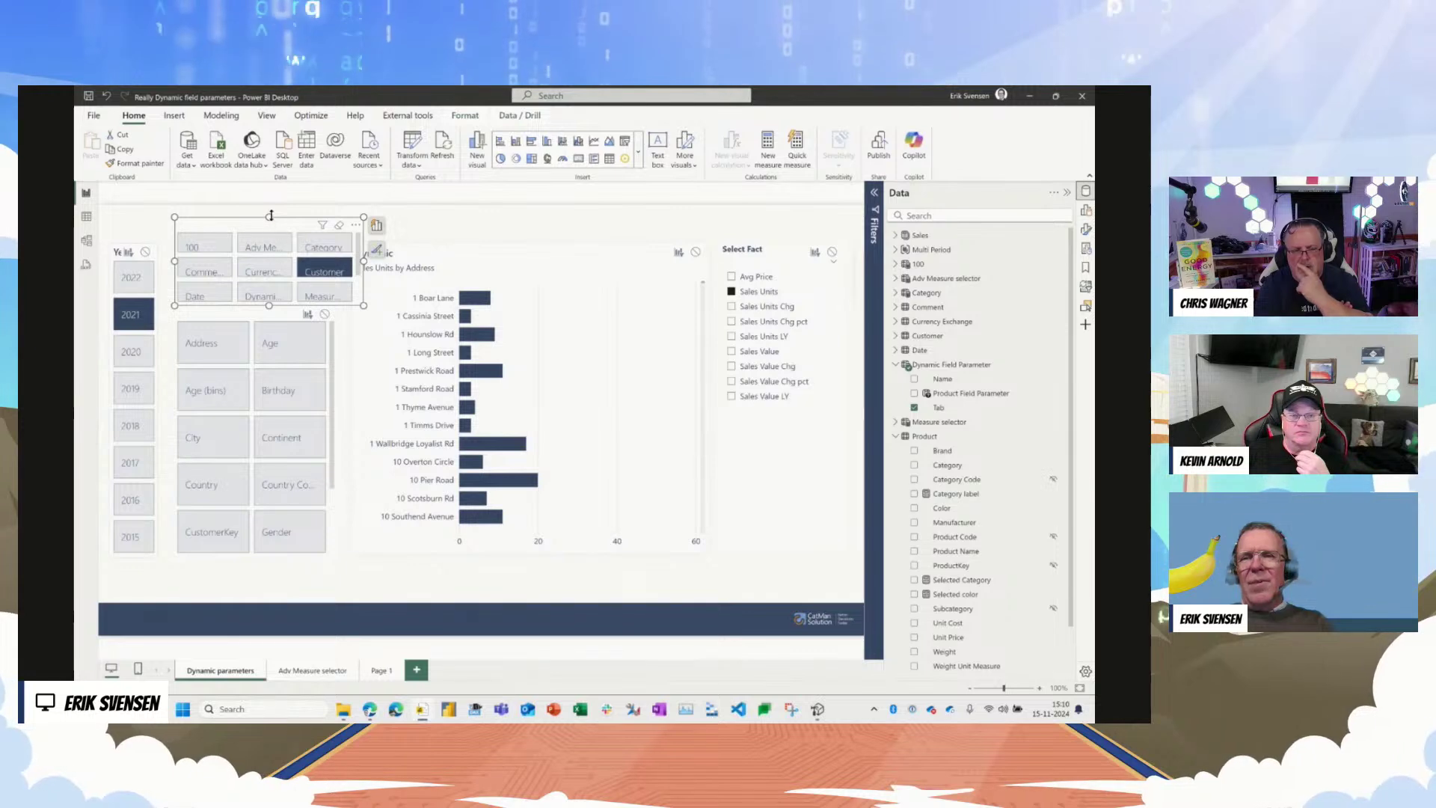
drag(271, 216, 270, 206)
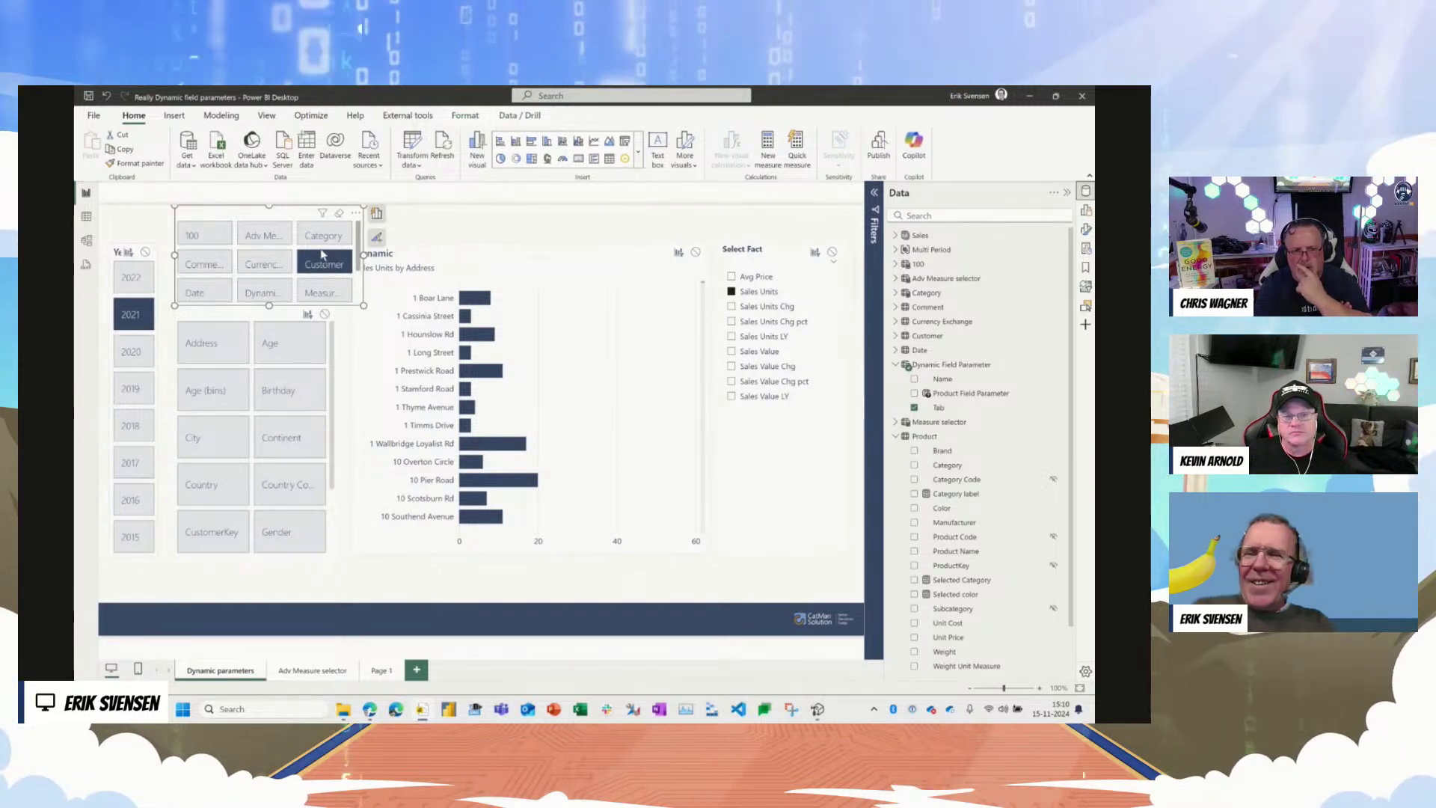
Step: Select the Date table, try two Day of Week attributes on the chart, and clear the attribute selection
click(224, 292)
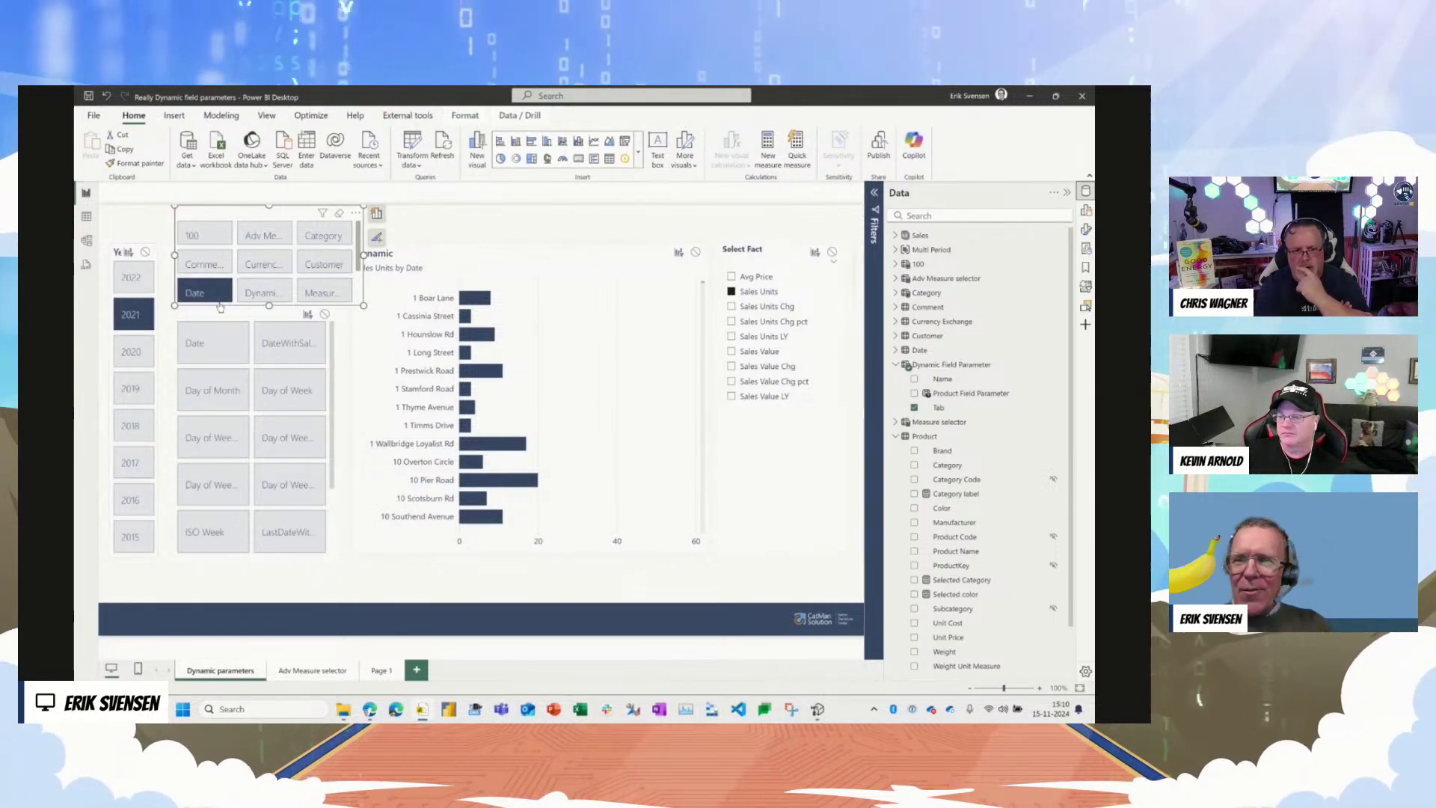
click(220, 442)
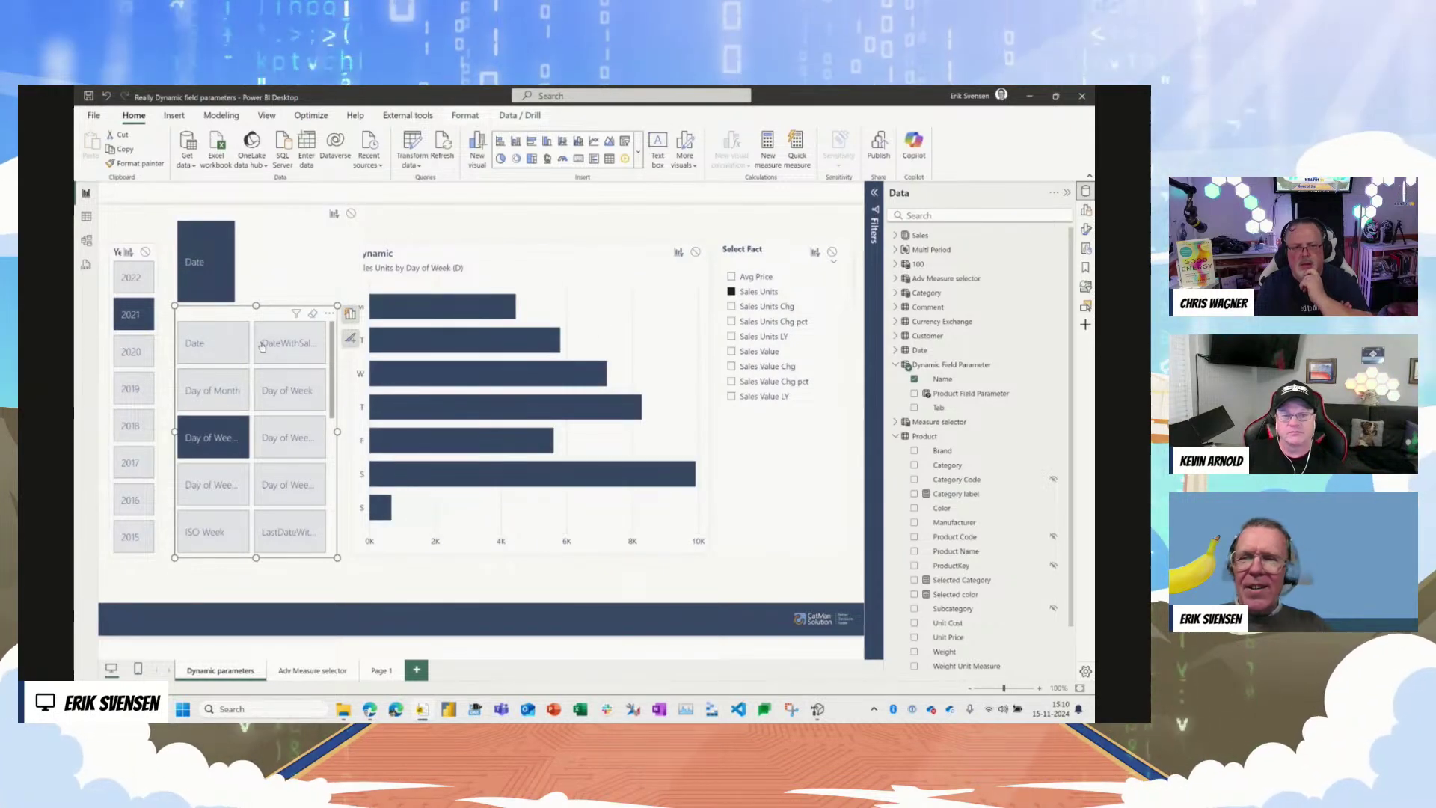
click(271, 439)
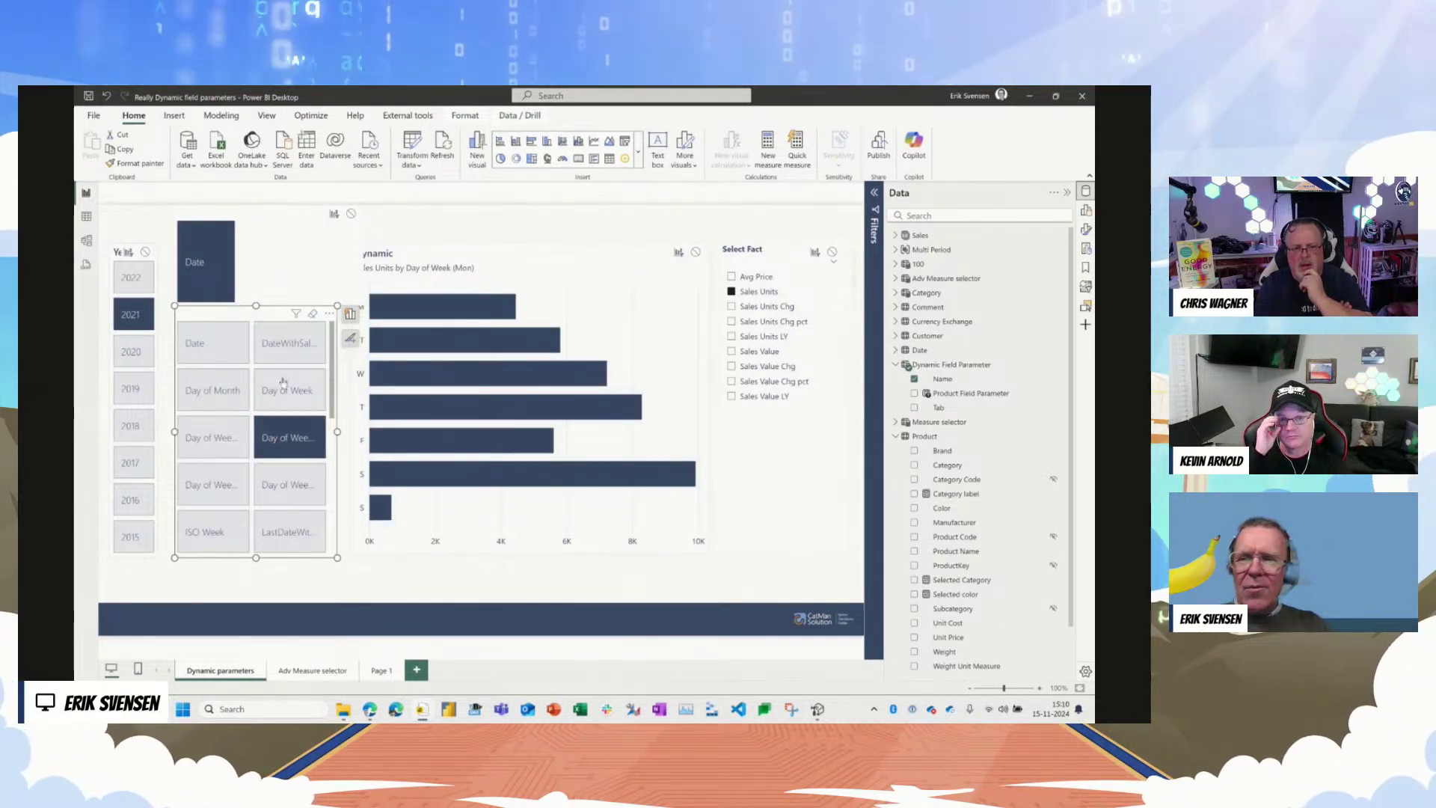
click(312, 314)
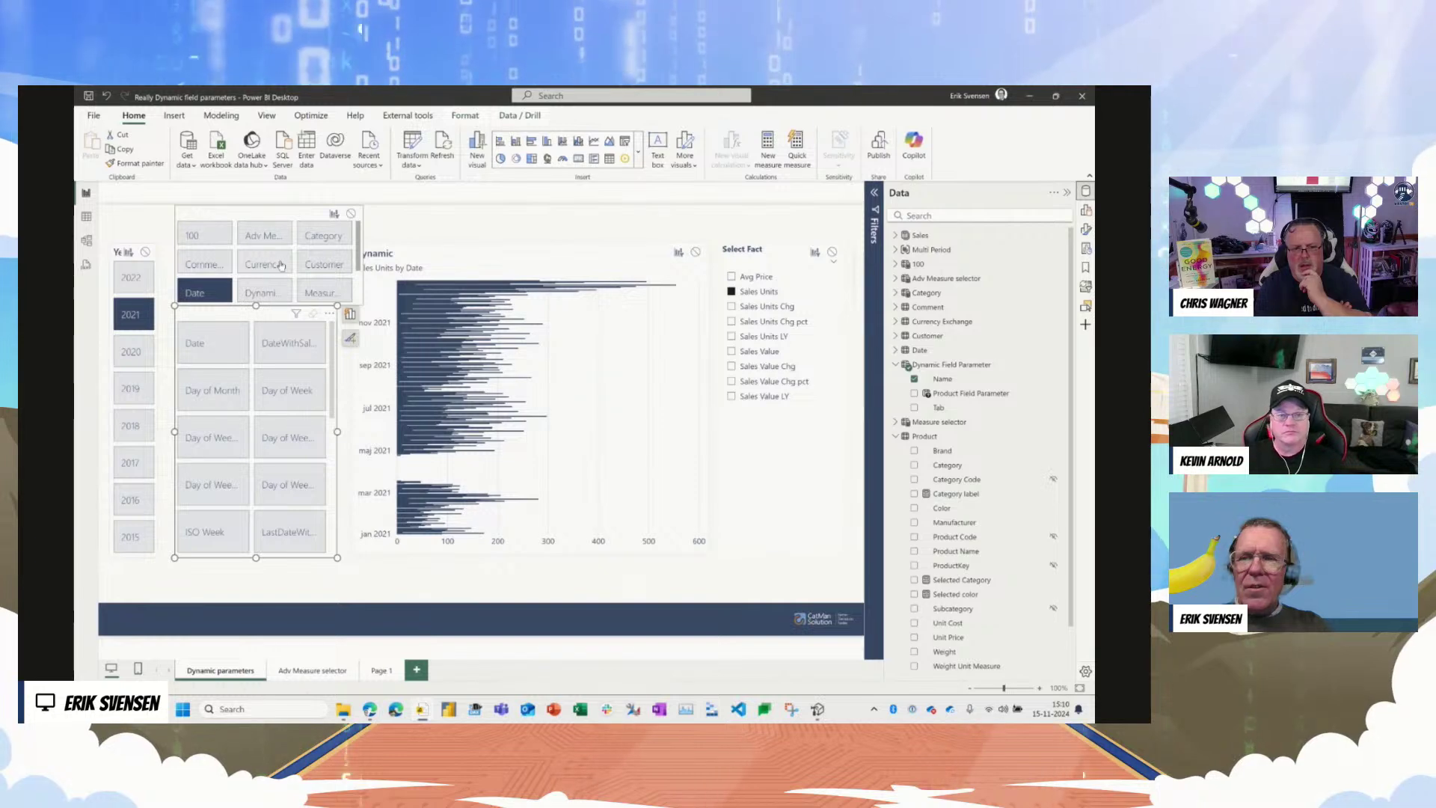
Step: Select the Customer table, view the chart by Age, and clear the attribute selection
click(263, 264)
click(311, 275)
click(288, 353)
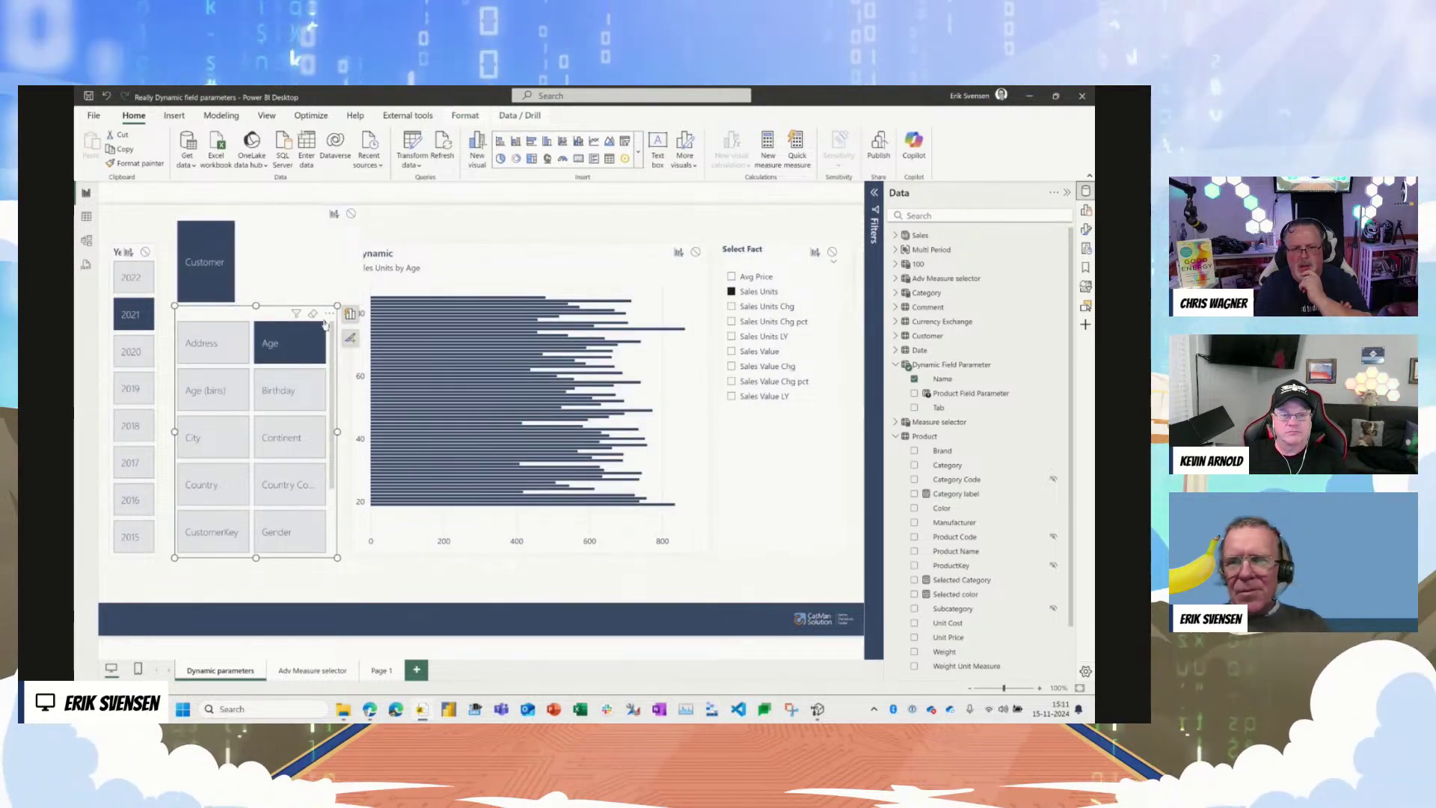
click(314, 315)
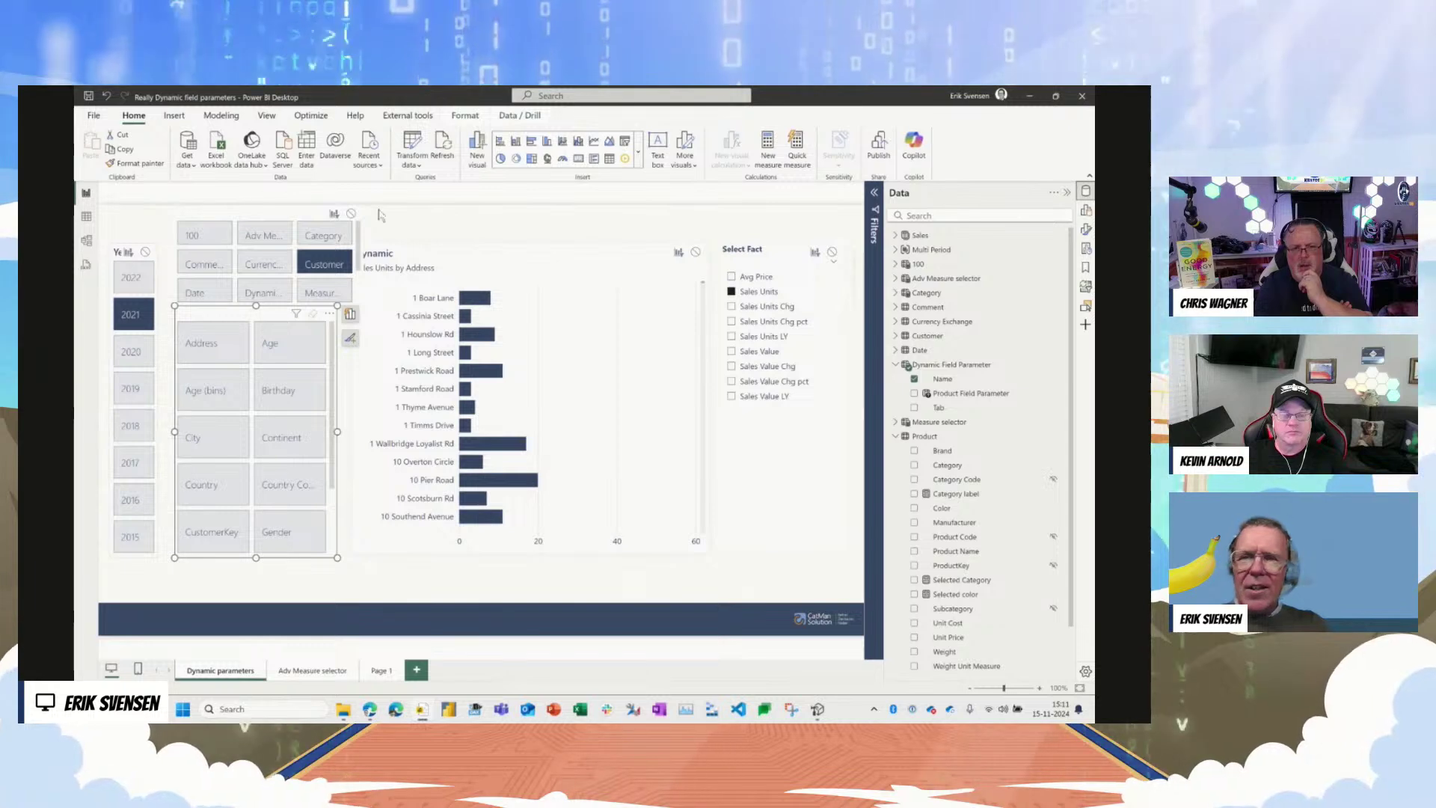
Step: Move the table slicer slightly down and left, and lower the attribute slicer's upper edge to clear it
click(464, 115)
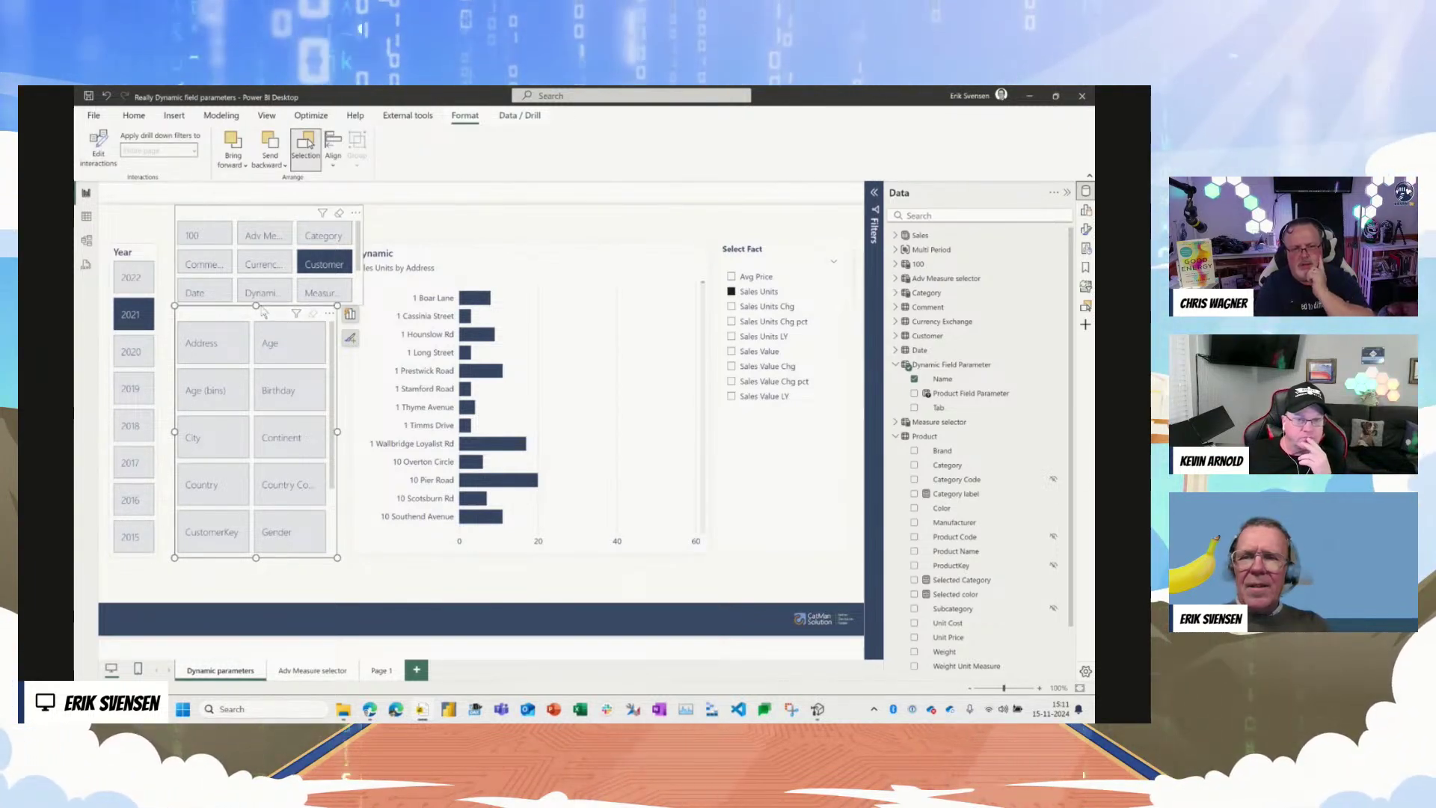
drag(302, 226, 293, 232)
click(269, 338)
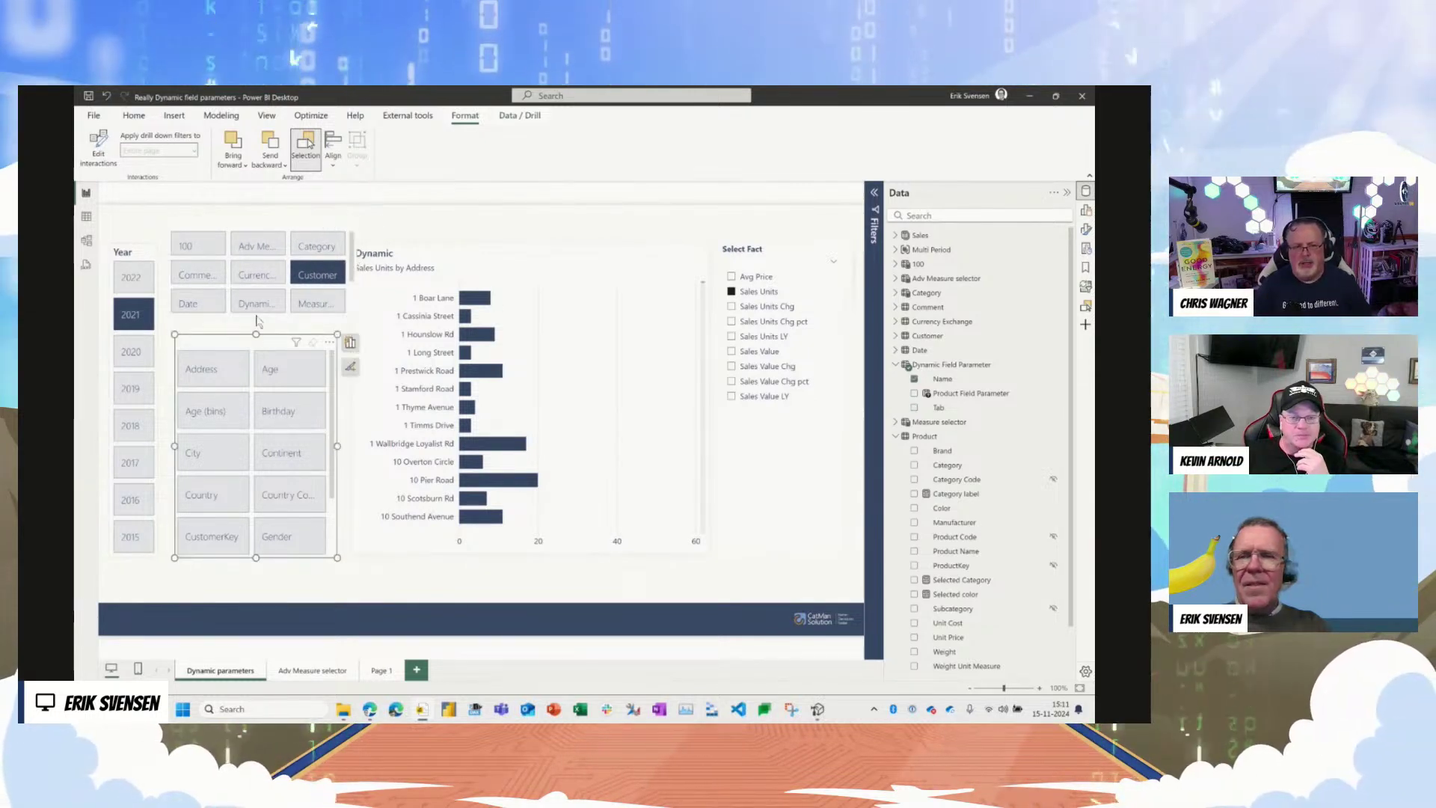
Step: Set the attribute slicer's interaction with the table slicer to none, and narrow the chart from its left edge
click(98, 147)
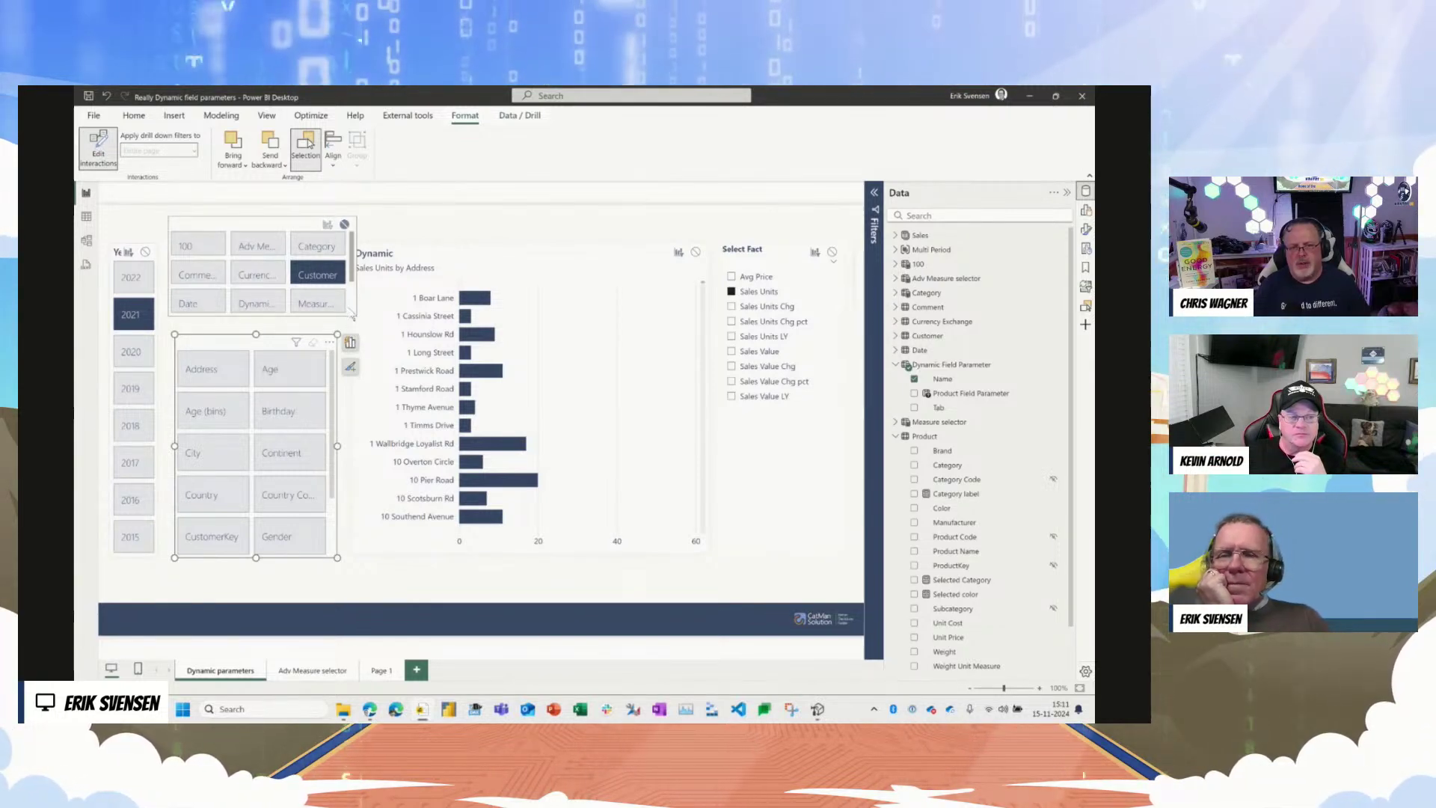
click(402, 270)
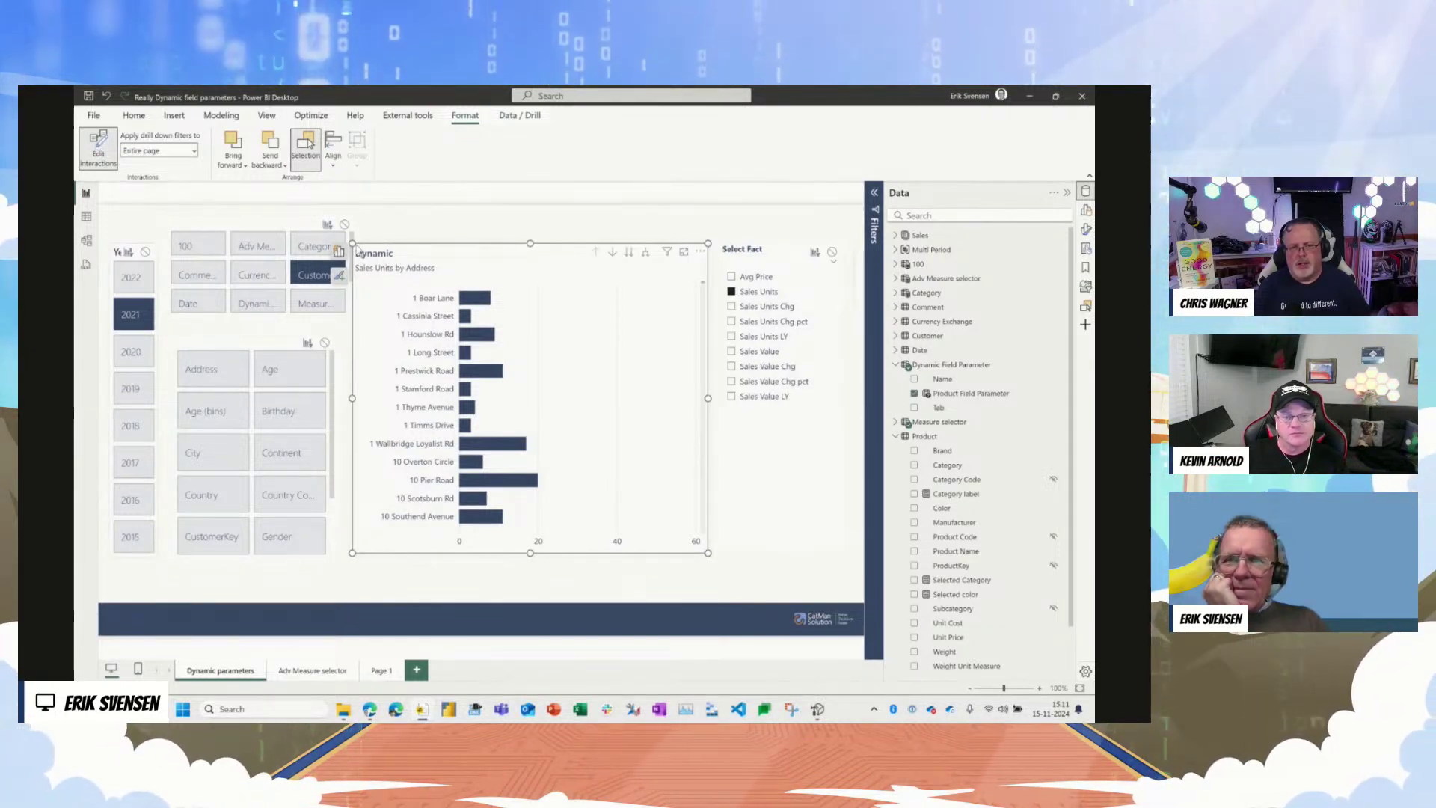
drag(352, 397, 375, 397)
Step: Select the Store table and choose both Country and State as chart attributes
scroll(264, 302, down, 2)
click(253, 302)
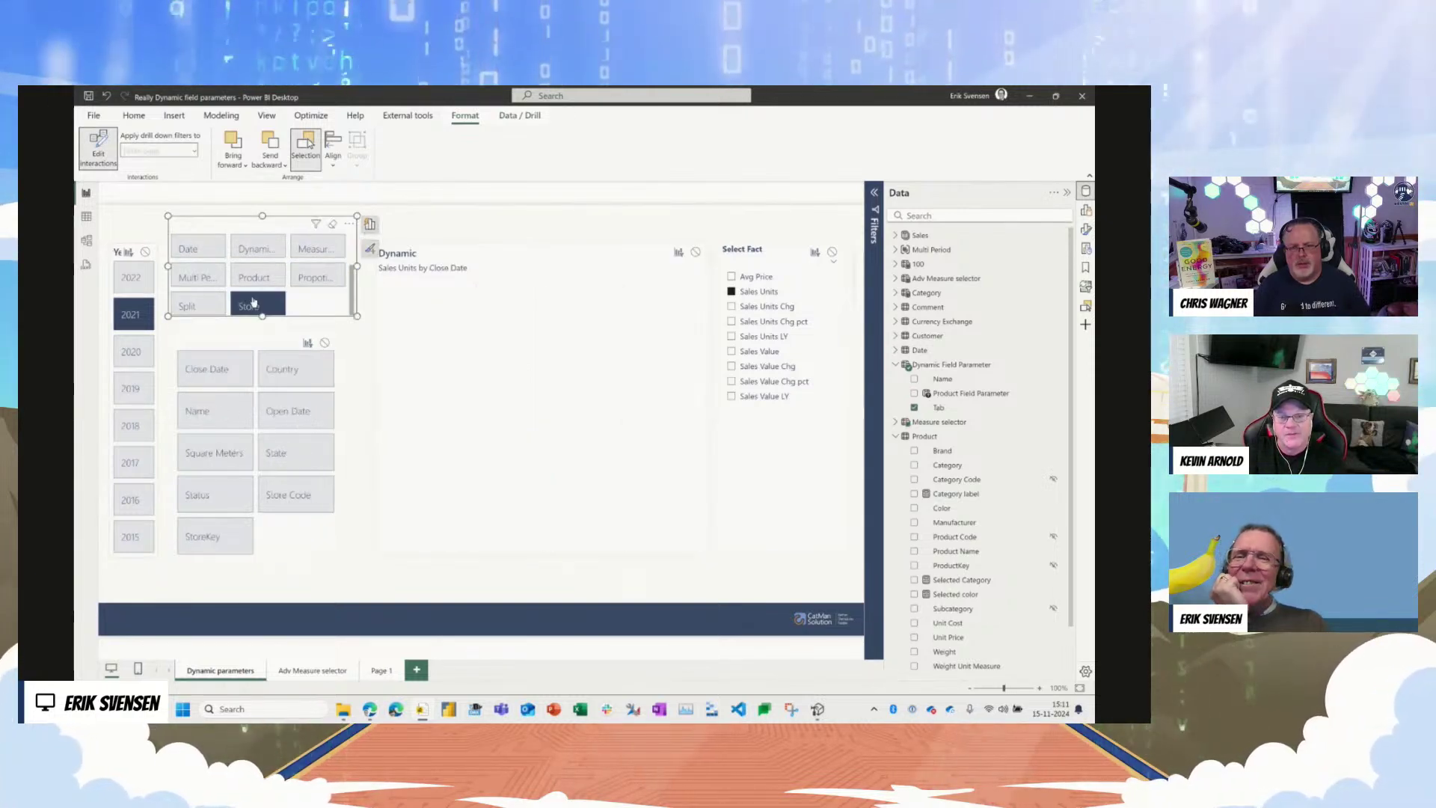
click(284, 369)
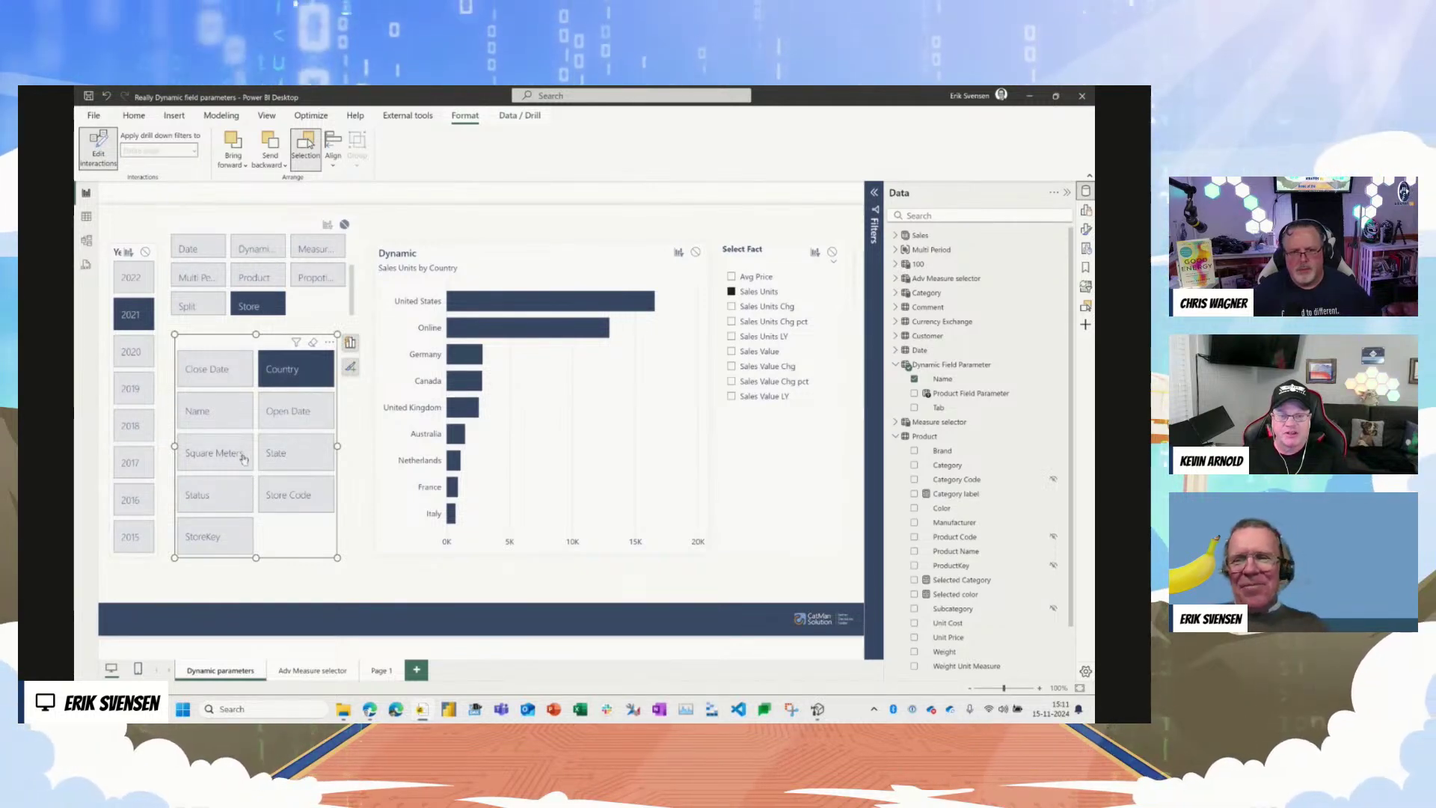
click(282, 451)
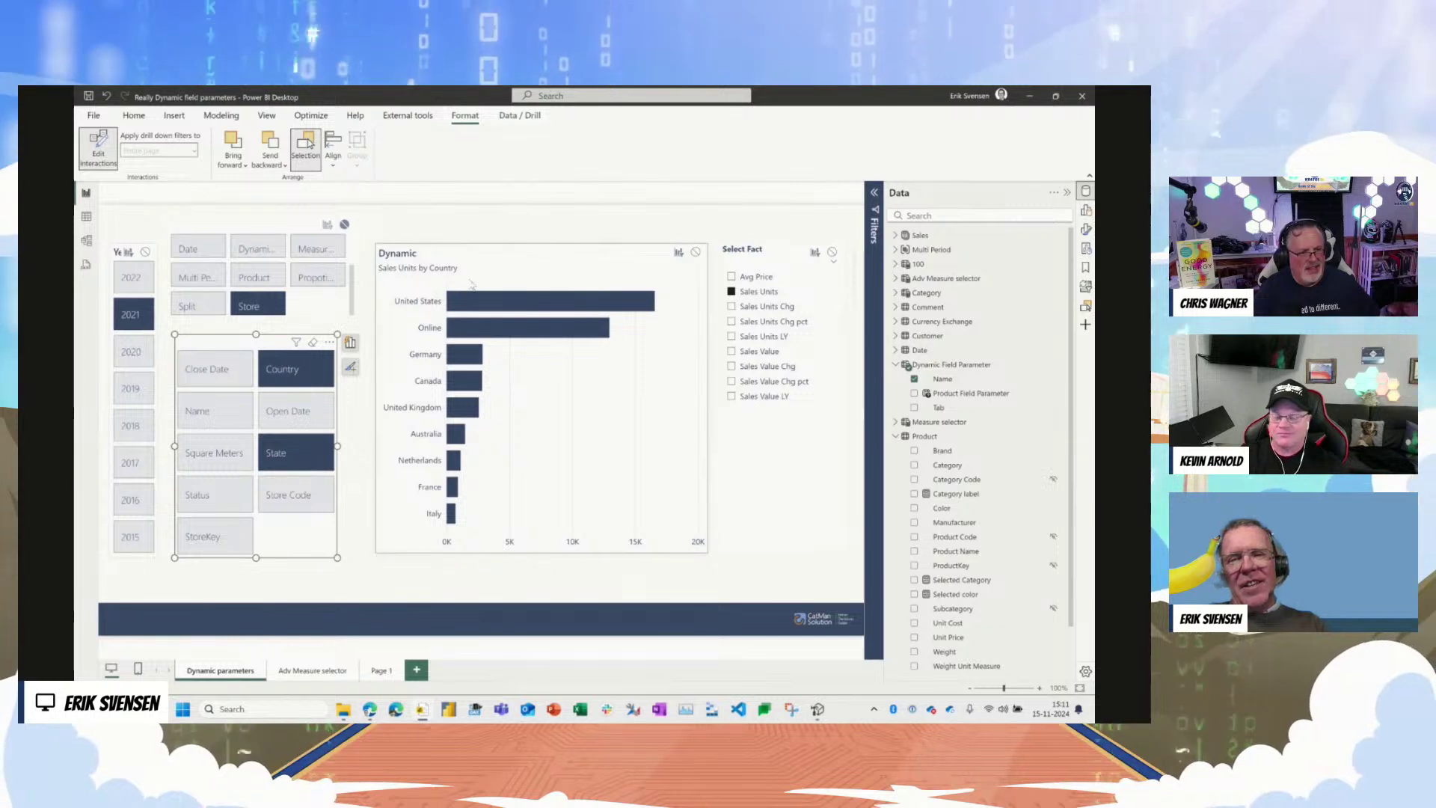
Step: Turn on the chart's drill mode, drill into United States to see its states, and drill back up
click(607, 260)
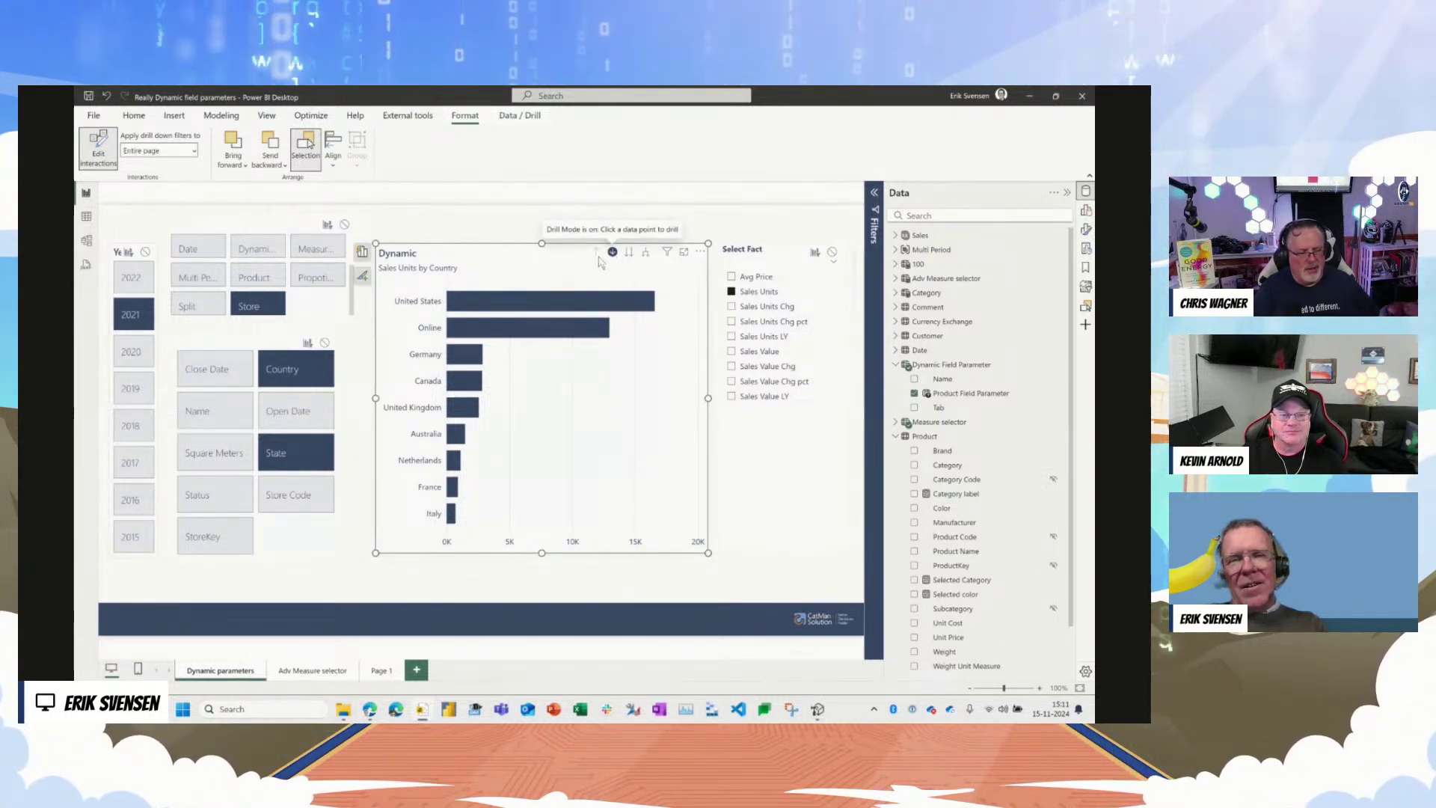
click(477, 303)
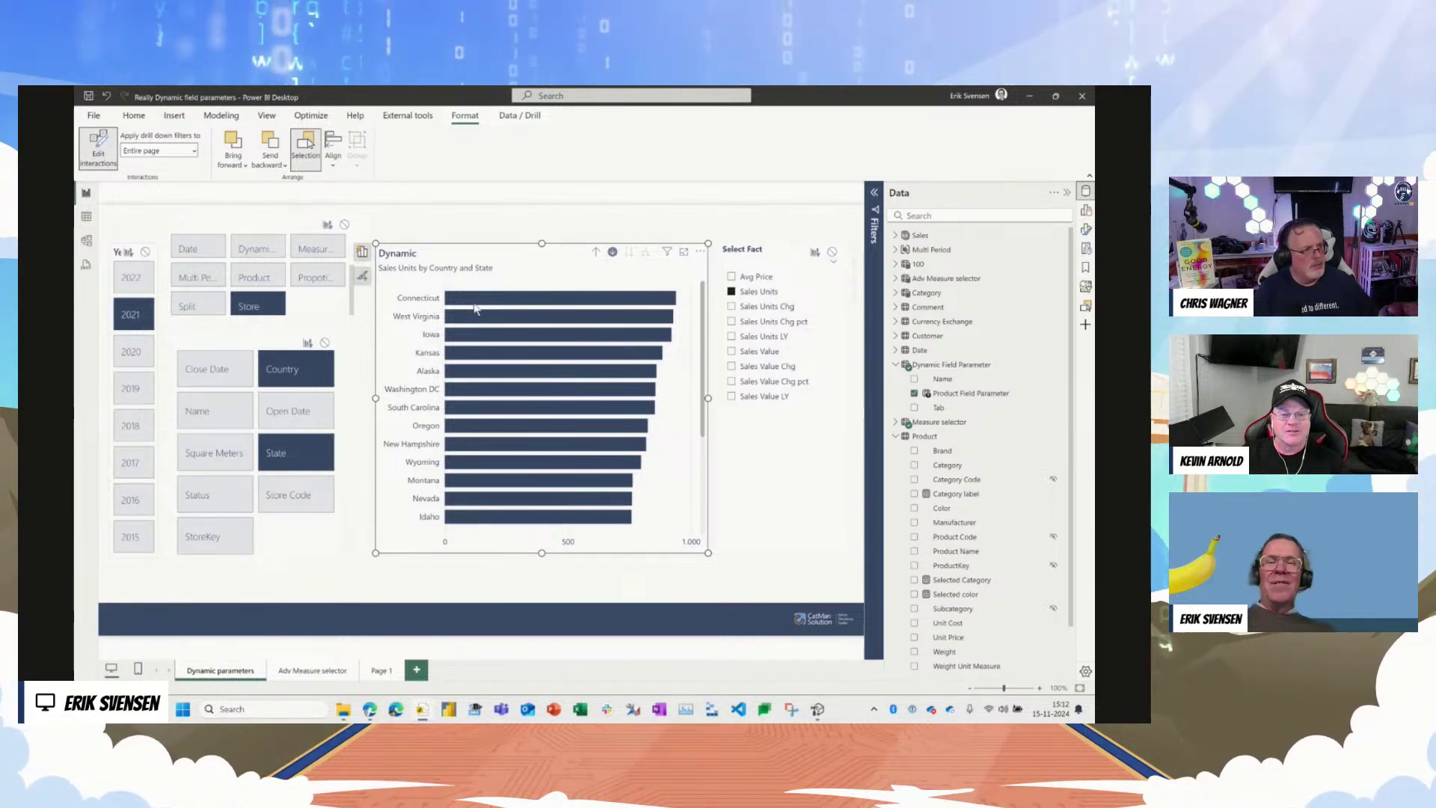
mouse_move(475, 307)
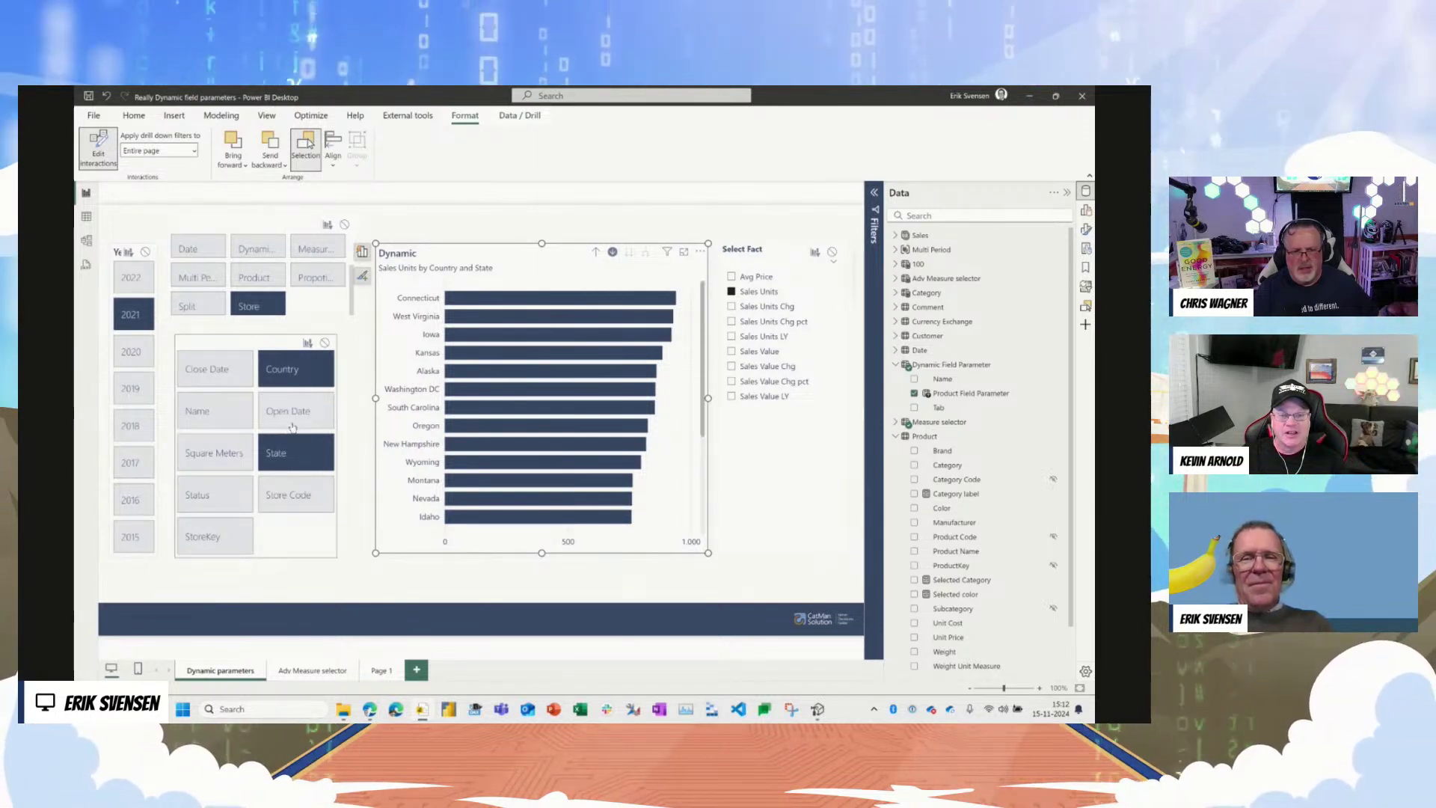
click(596, 254)
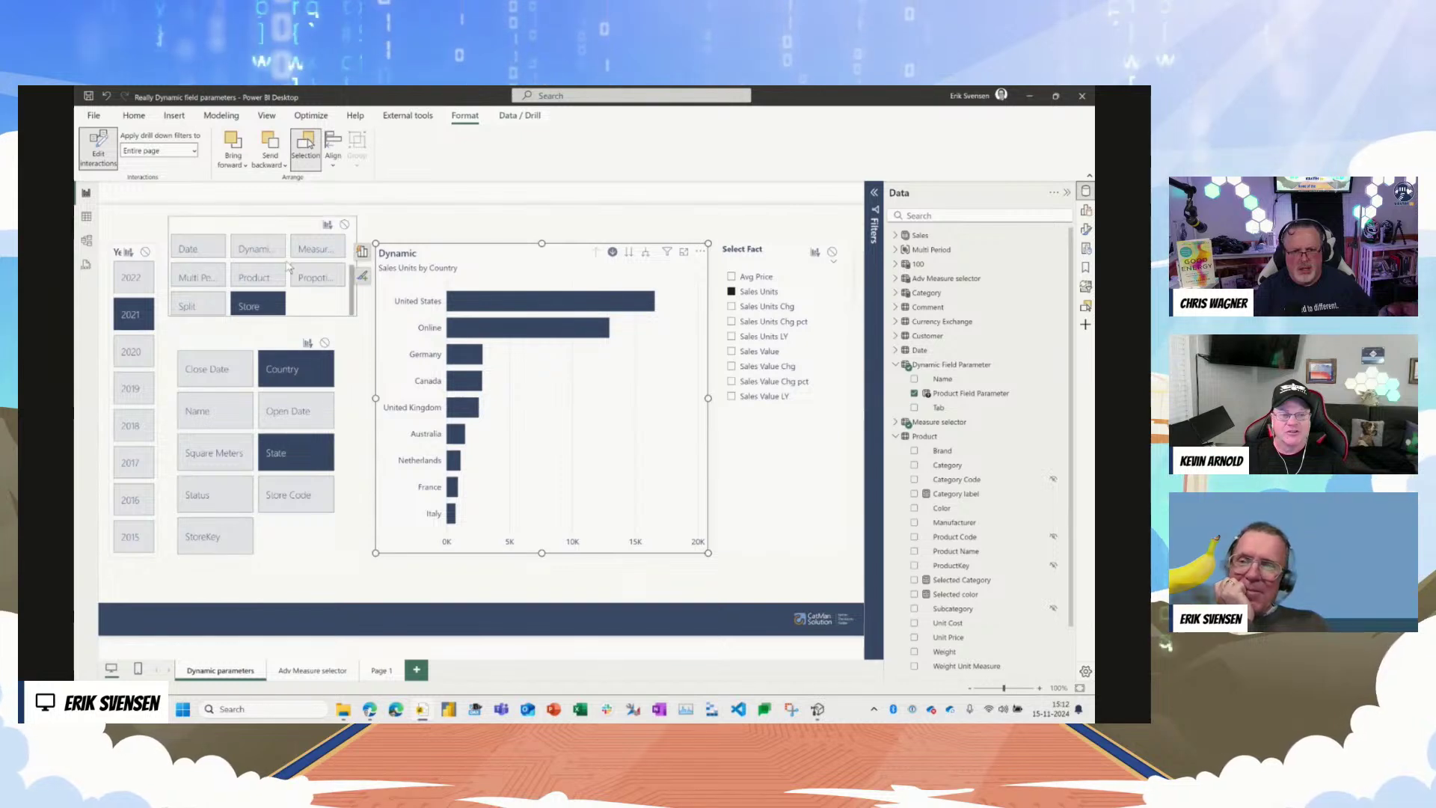
Step: Switch the table slicer to Product and choose both Category and Manufacturer as chart attributes
click(267, 275)
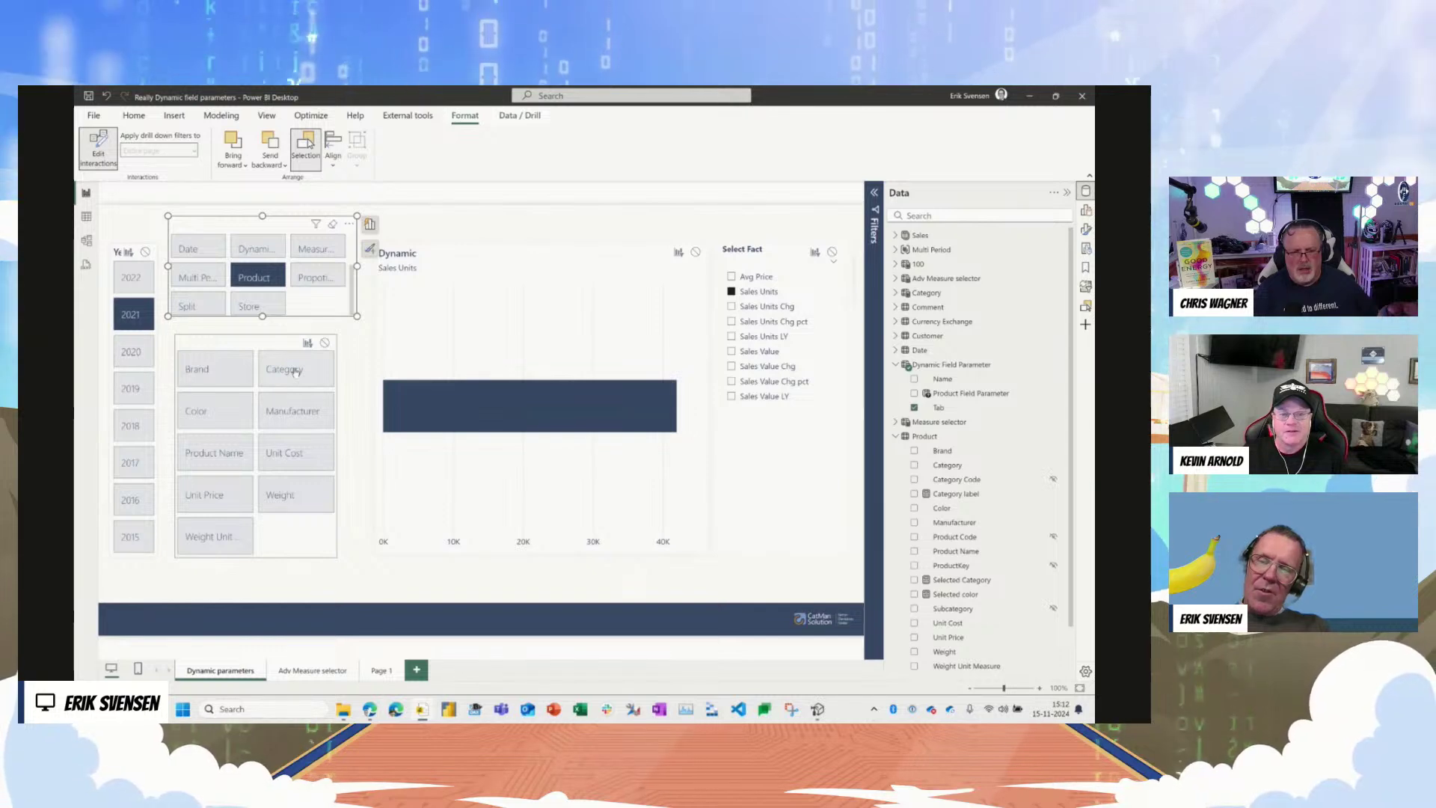
click(298, 374)
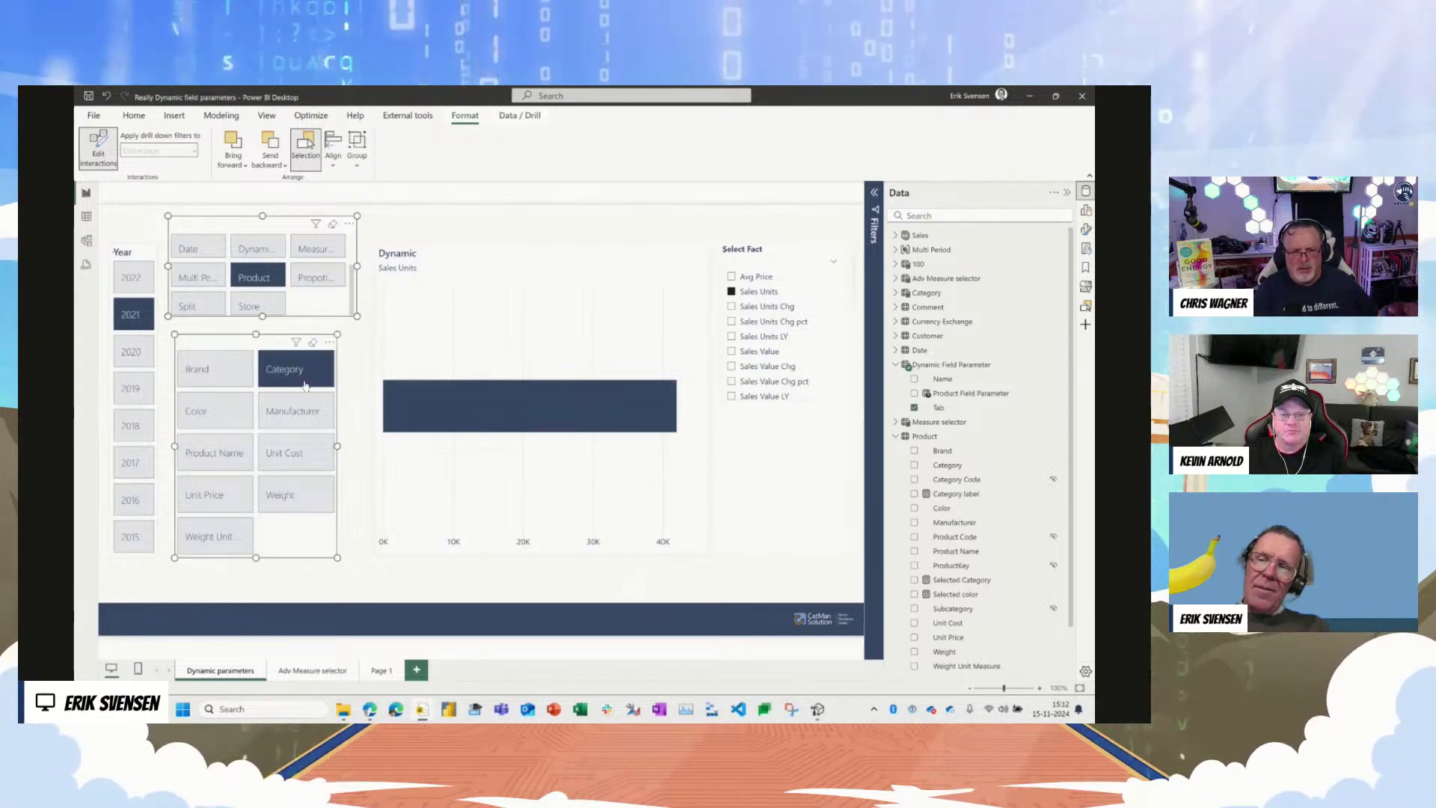
ctrl+click(311, 413)
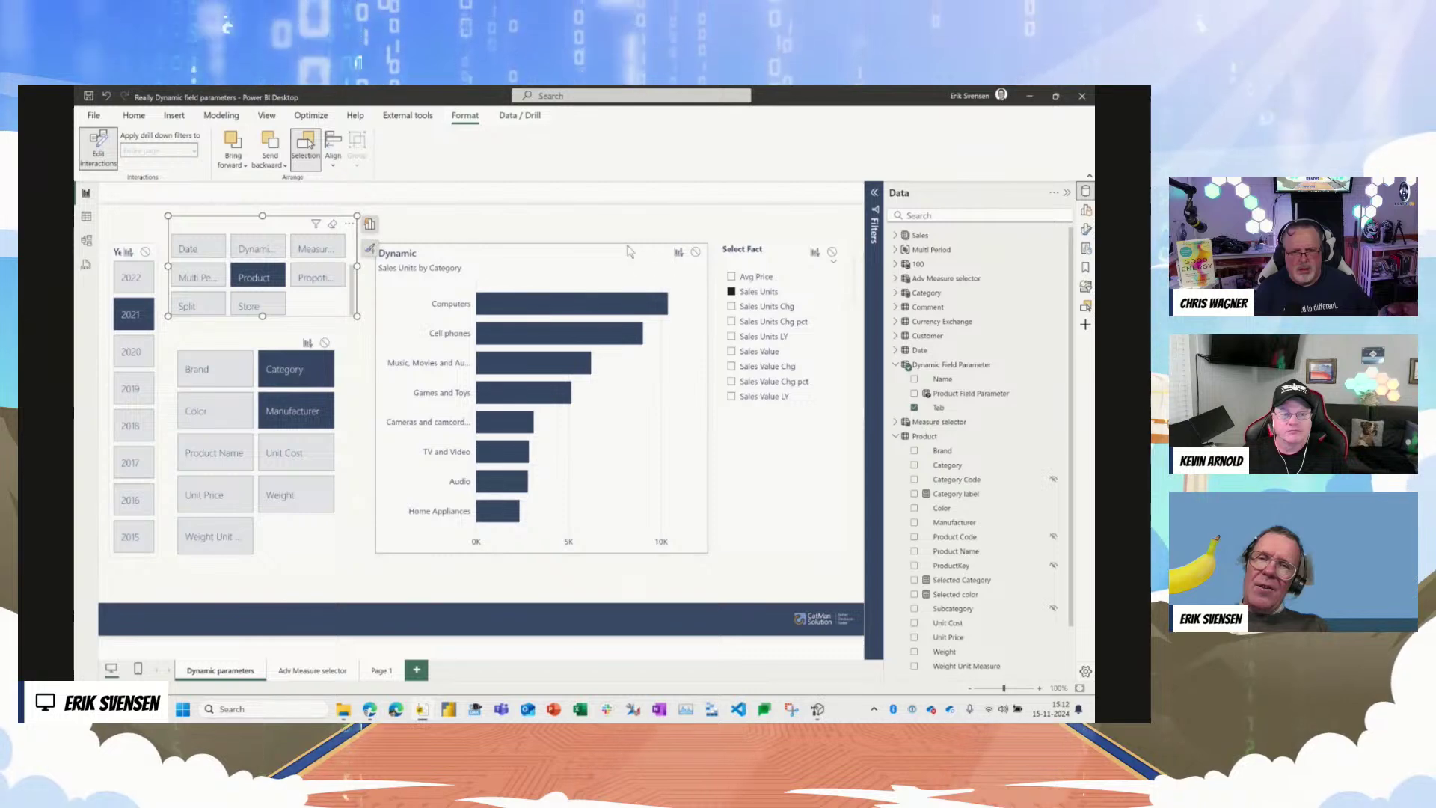
Step: Explore the chart hierarchy by expanding Category to Manufacturer and drilling into Computers, returning to Category level each time
click(657, 271)
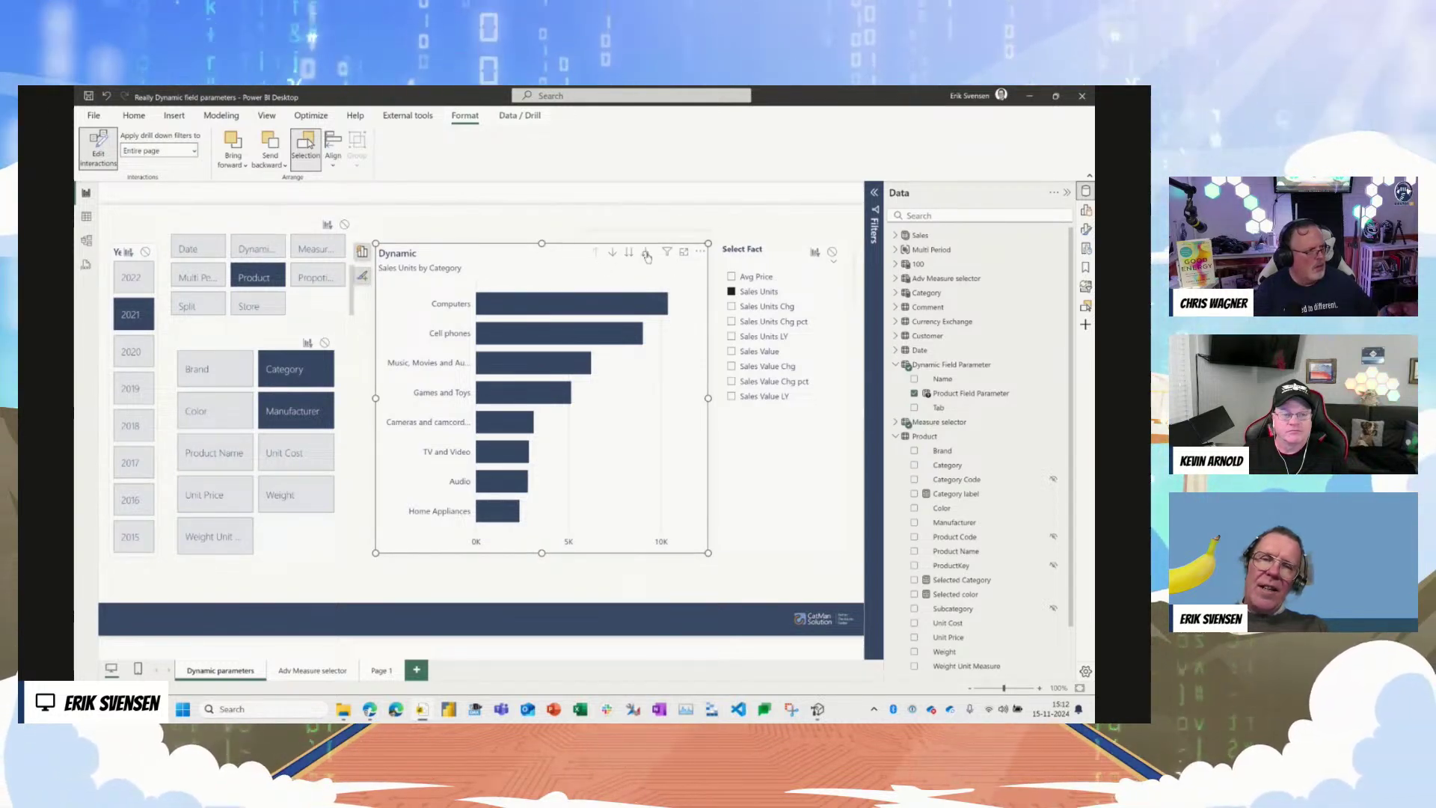
click(647, 255)
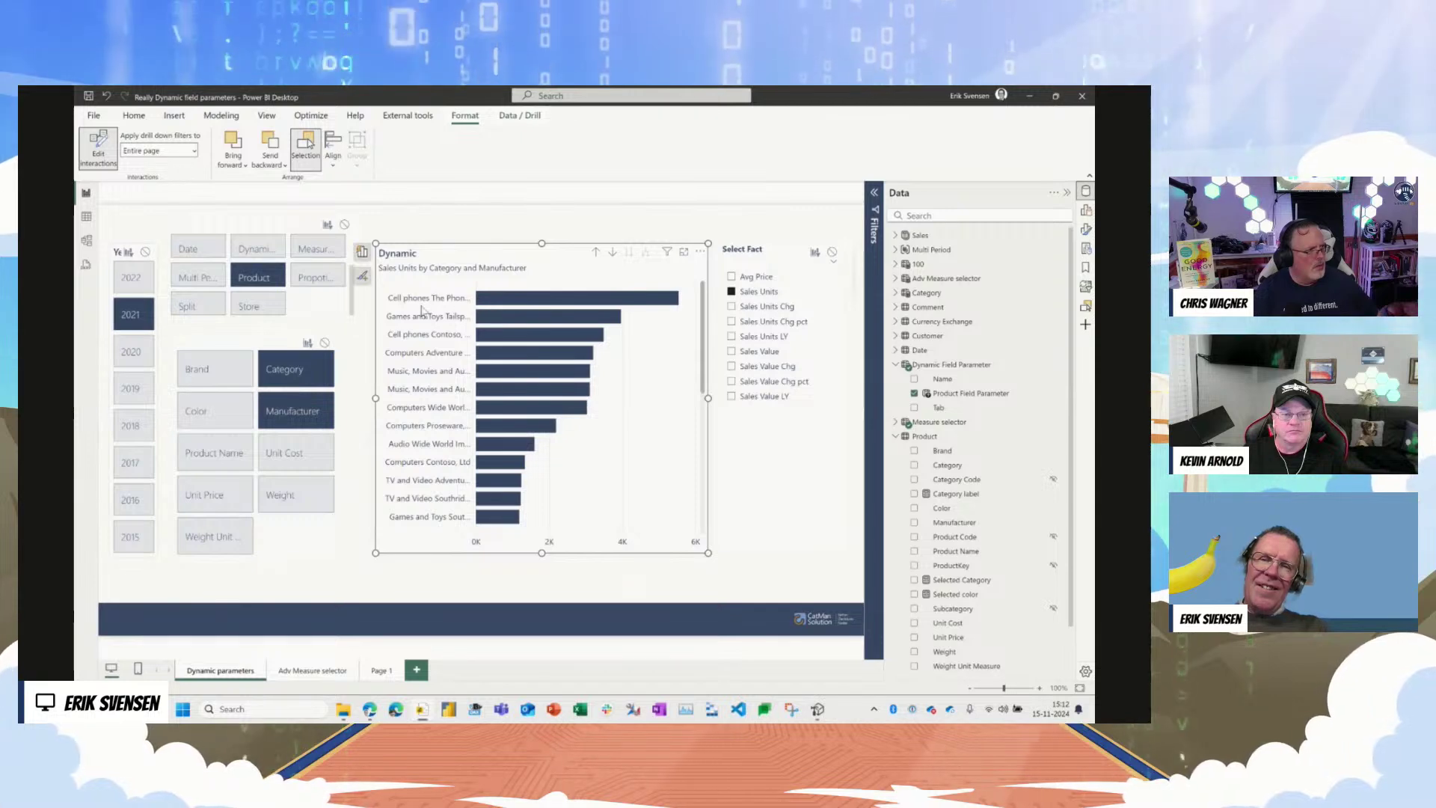
click(596, 254)
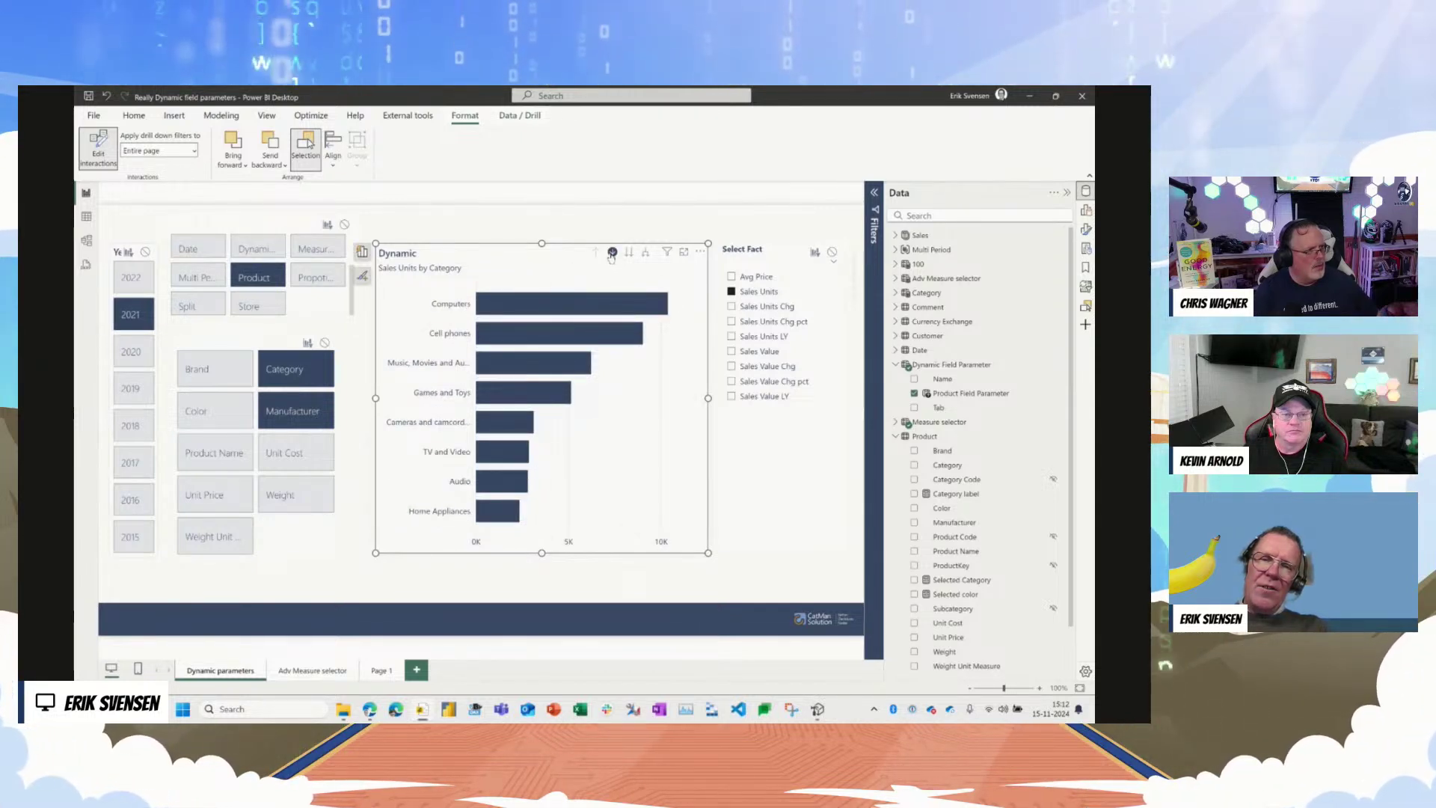
click(585, 303)
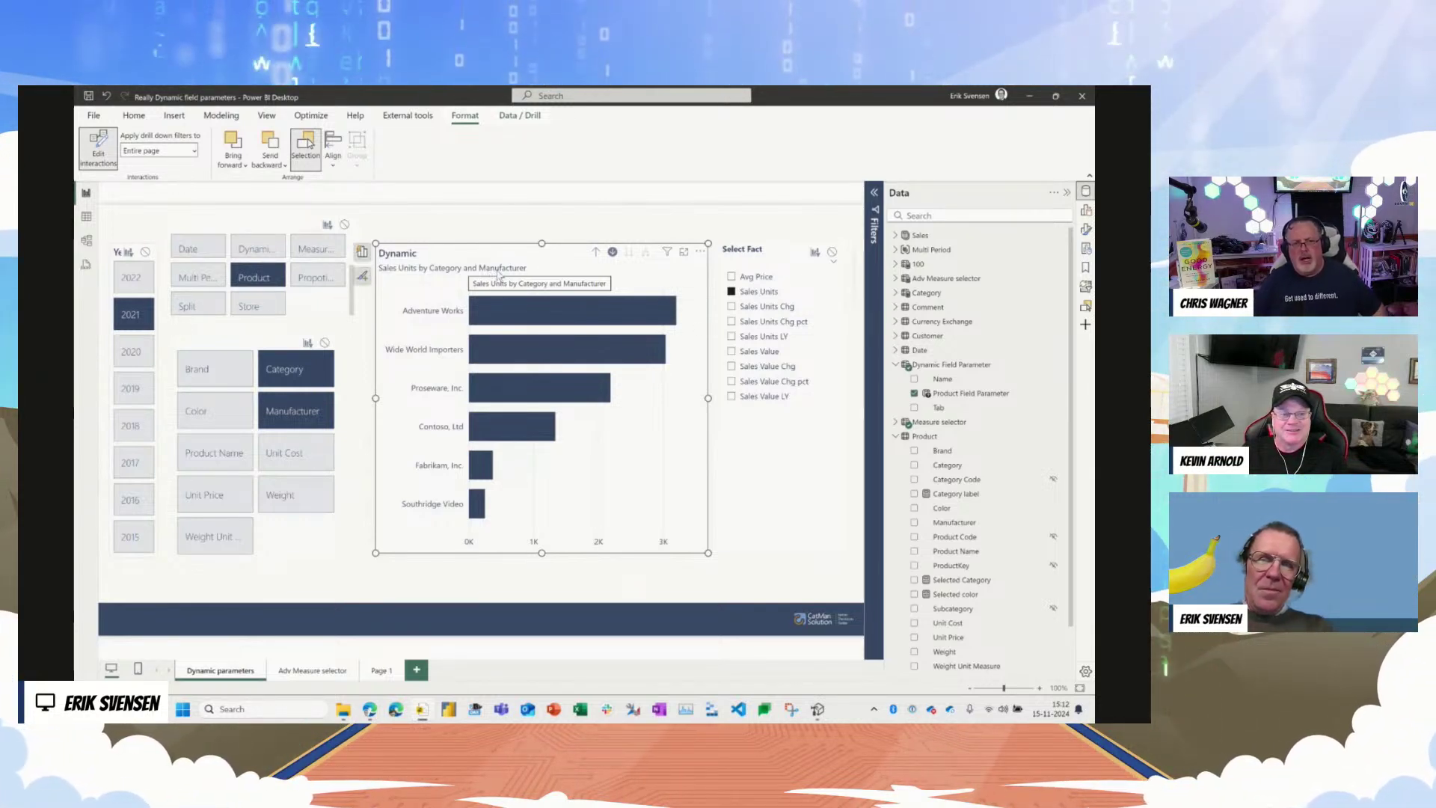
click(596, 253)
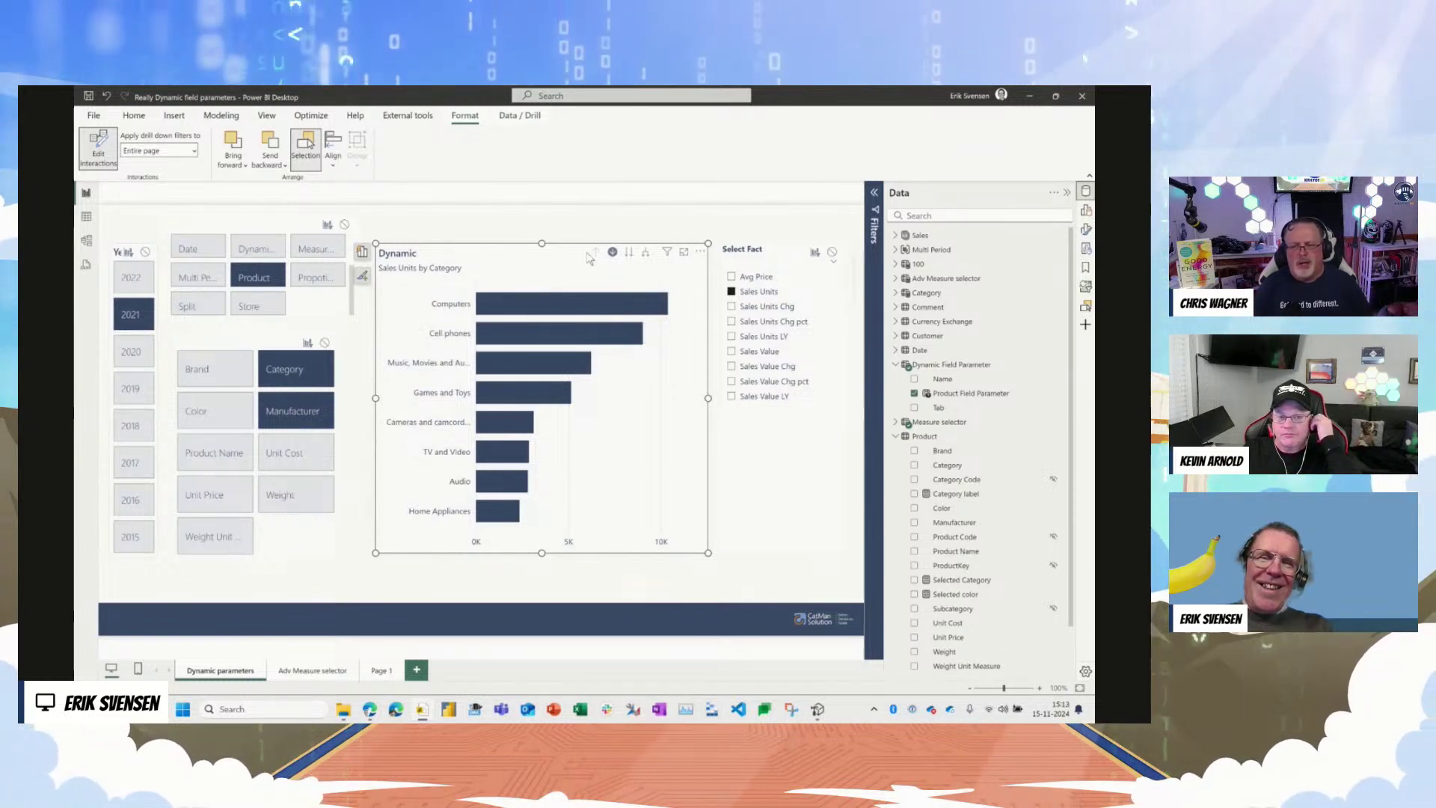
Step: Extend the chart's upper edge upward
click(550, 236)
click(547, 234)
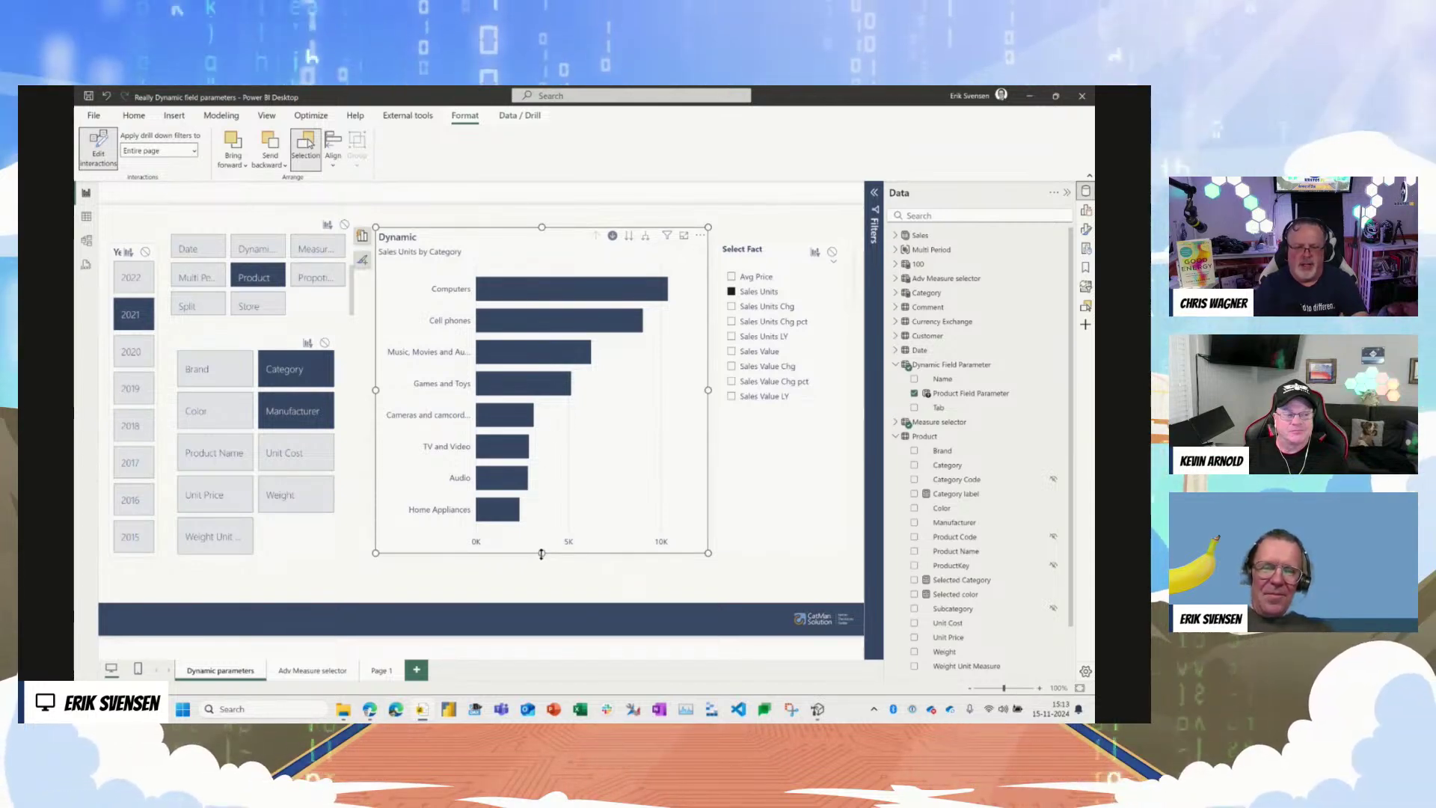
Step: Extend the Dynamic chart's lower edge slightly downward and deselect the chart
drag(541, 553, 544, 569)
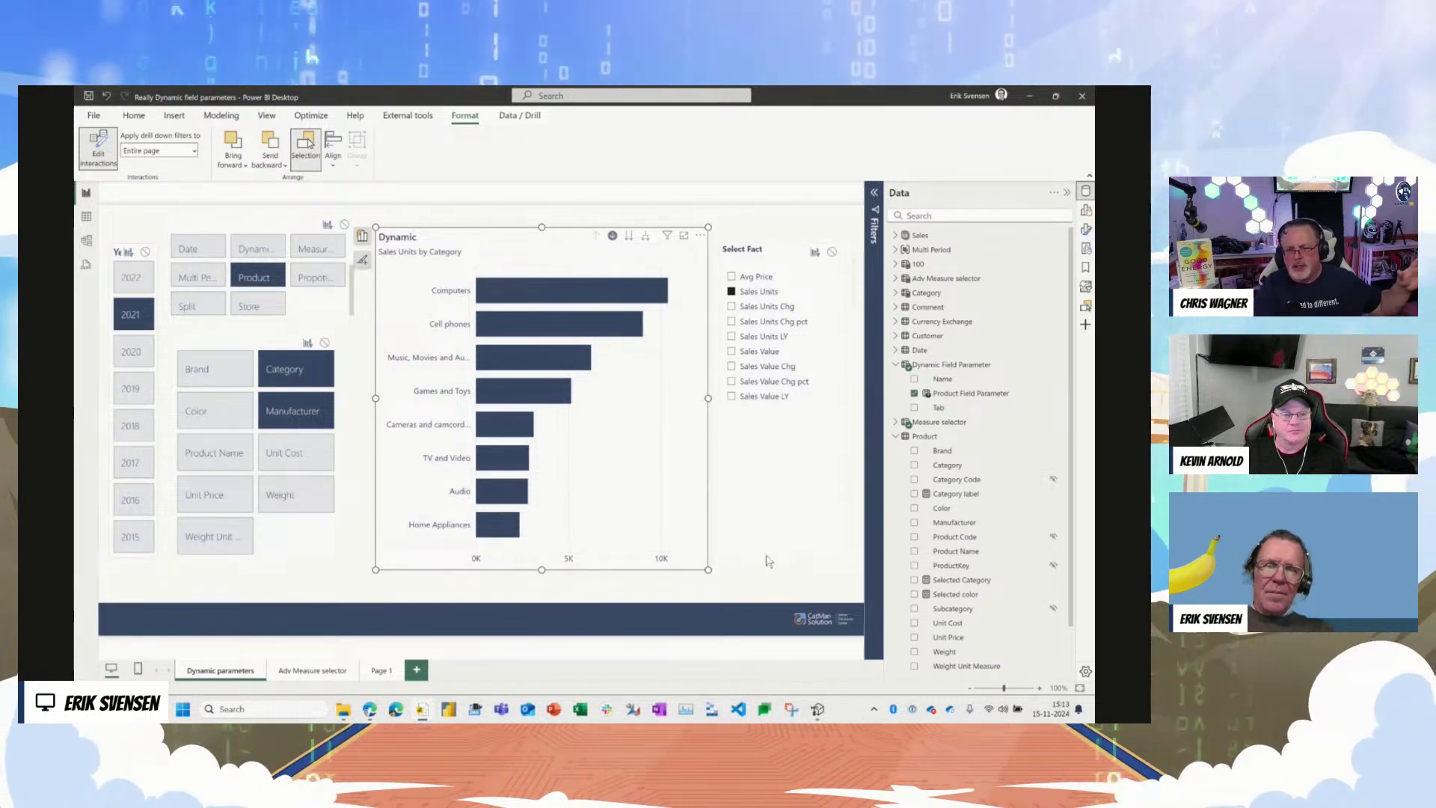
click(766, 571)
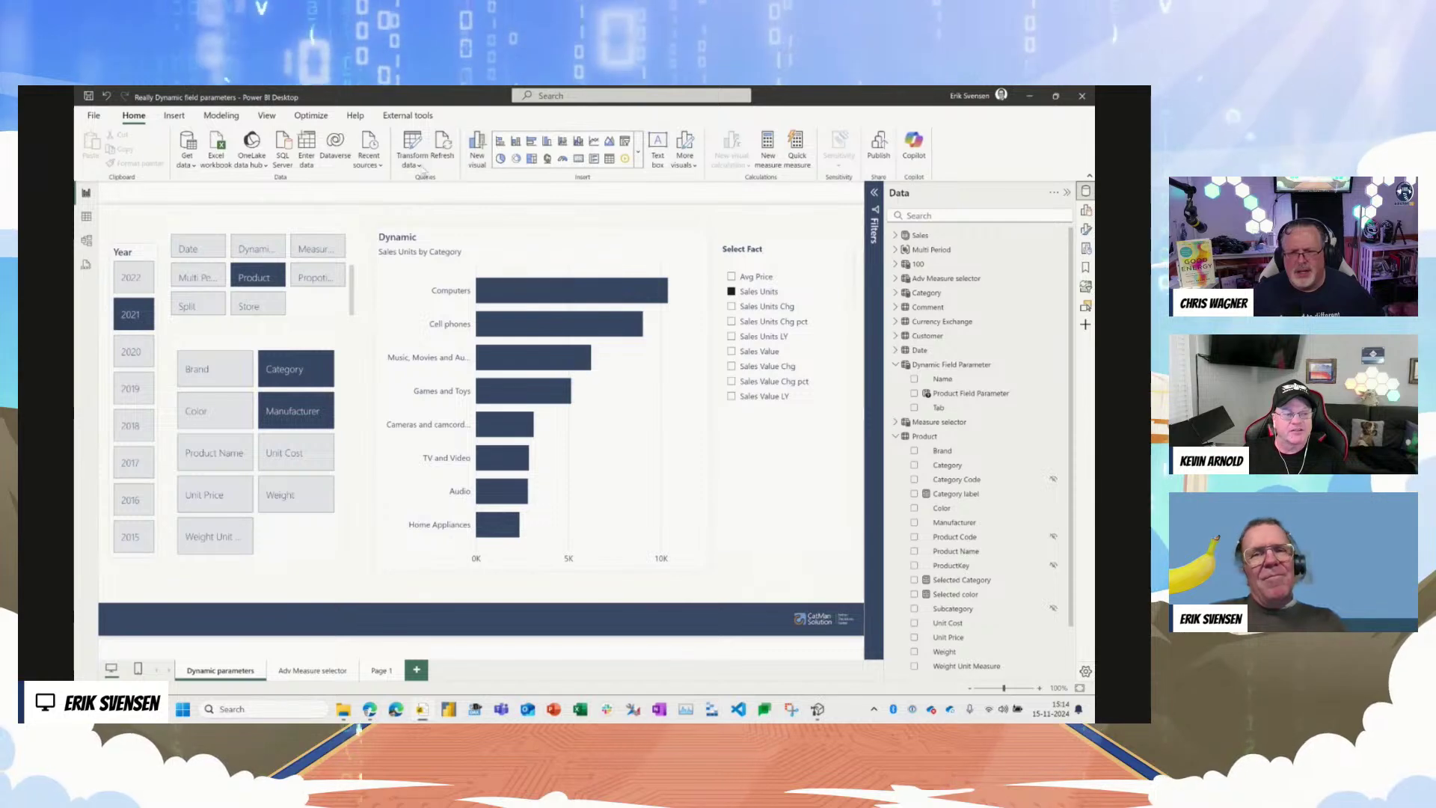
Step: Review the list of preview features in the global options, and leave the options without changing anything
click(96, 116)
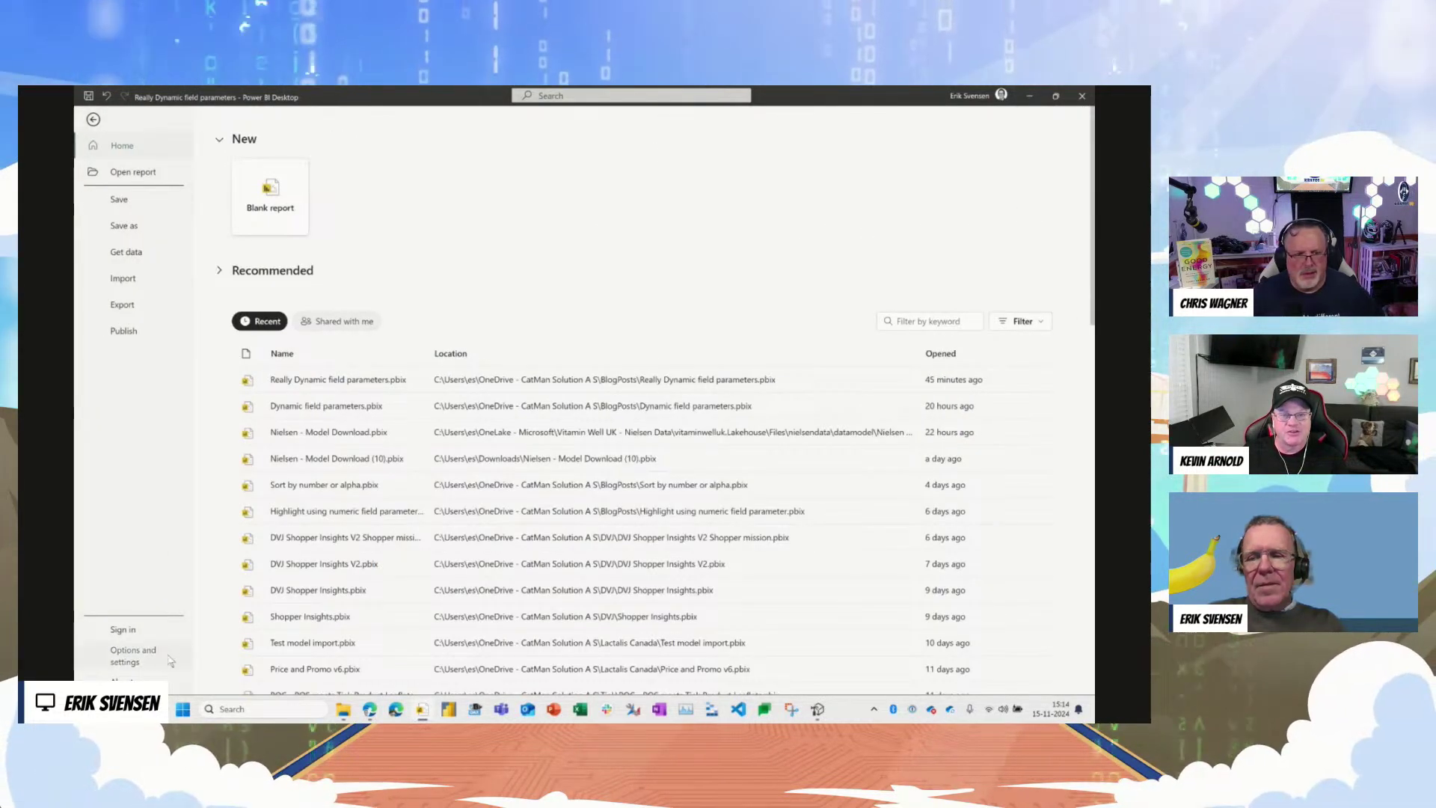
click(170, 659)
click(271, 199)
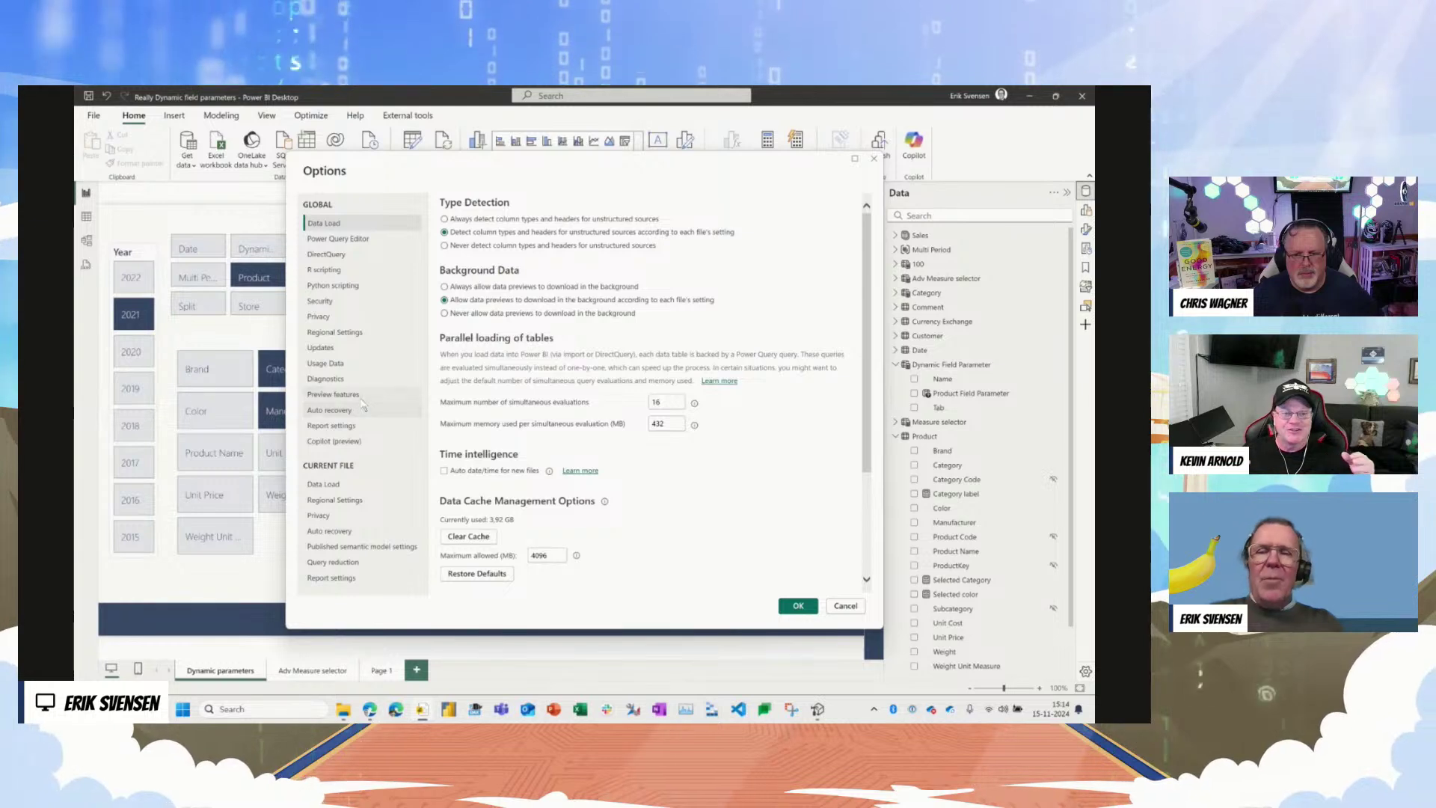
click(352, 395)
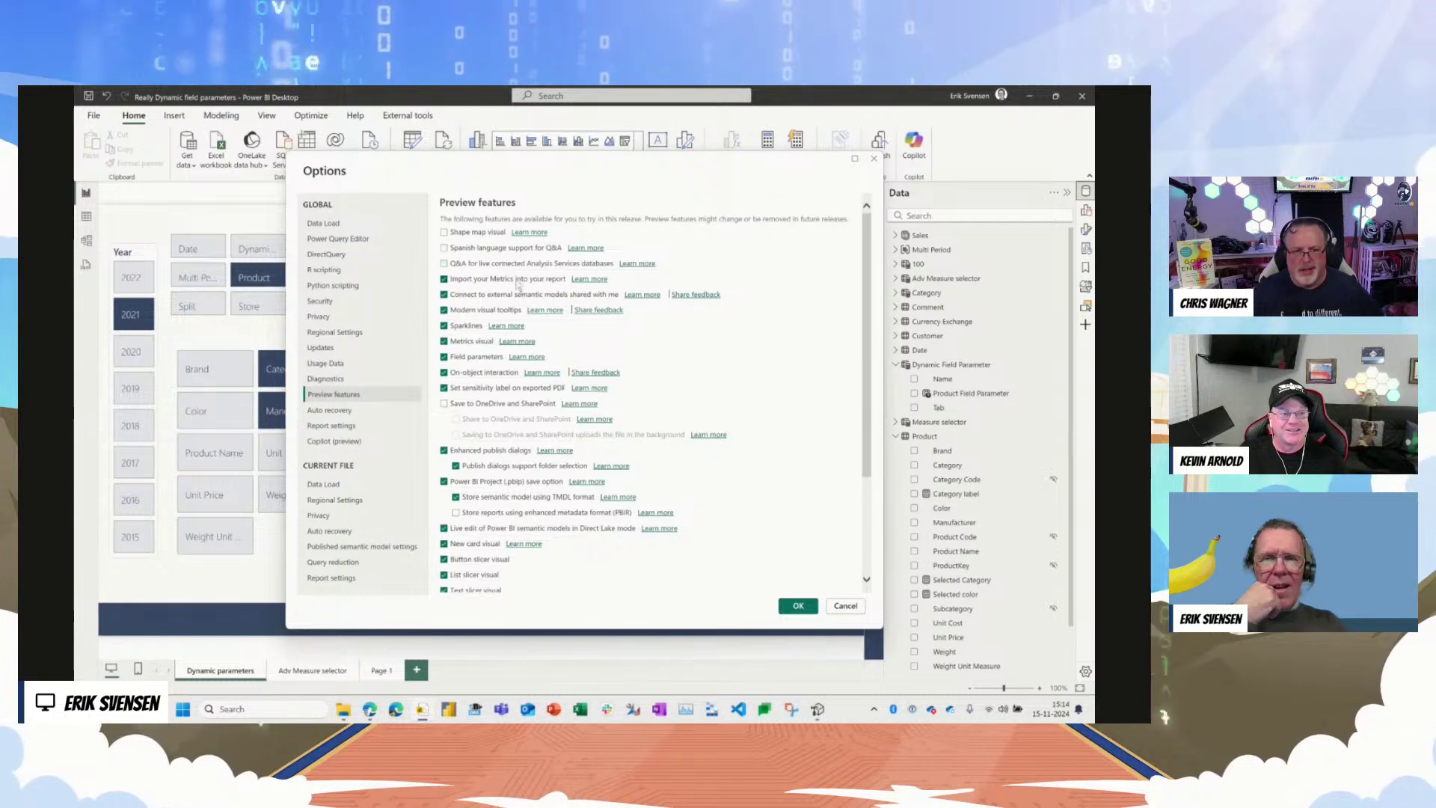
scroll(560, 442, down, 3)
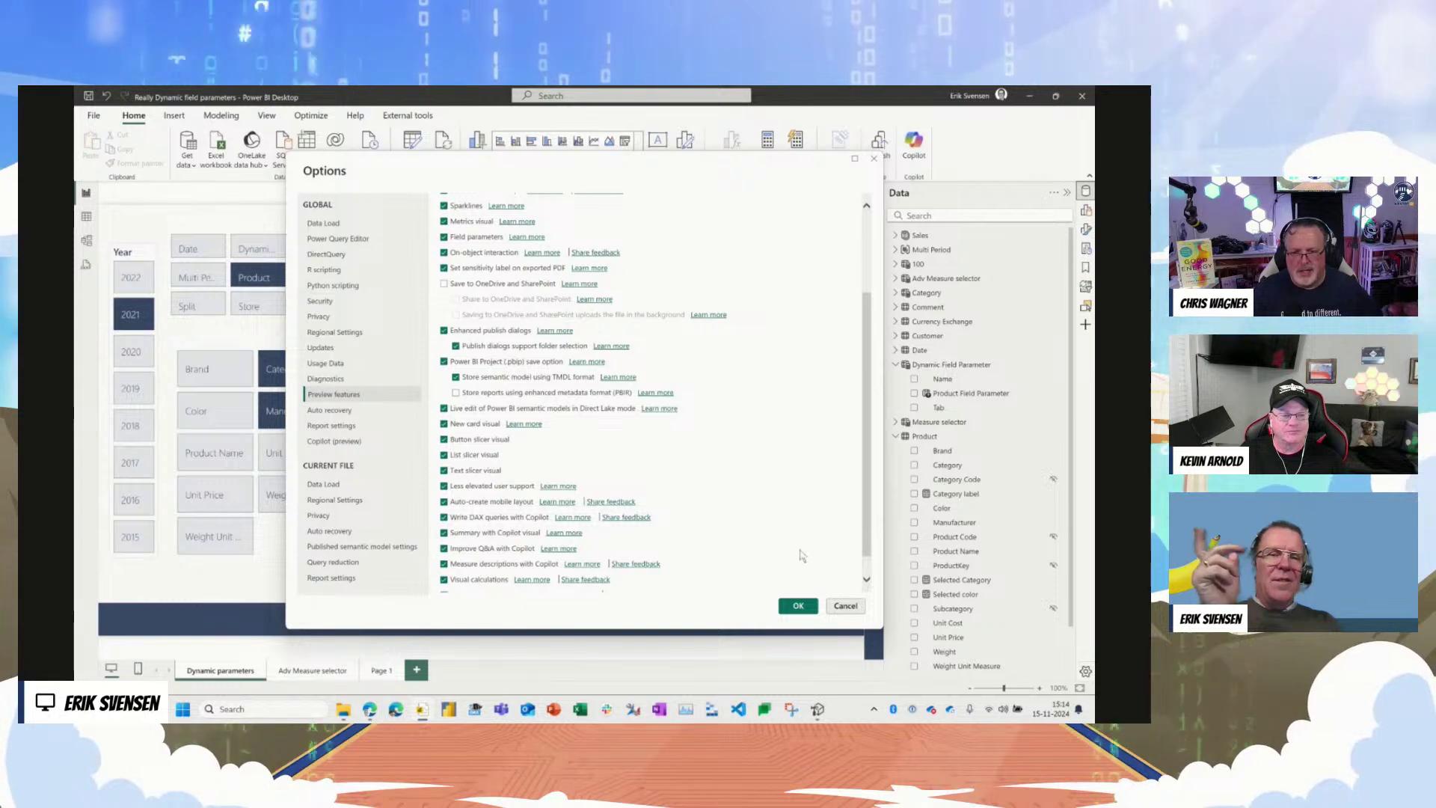
scroll(794, 544, down, 1)
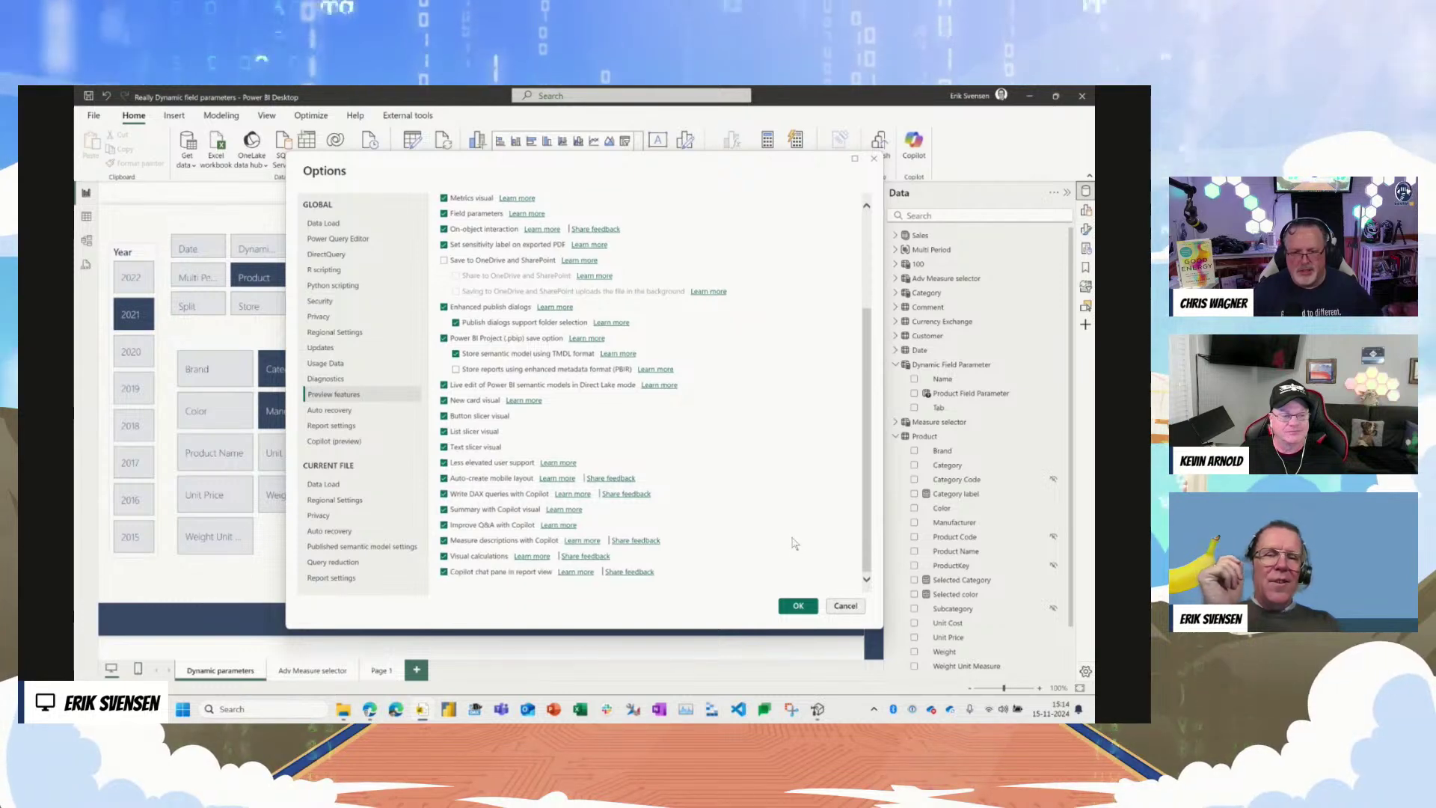
click(848, 608)
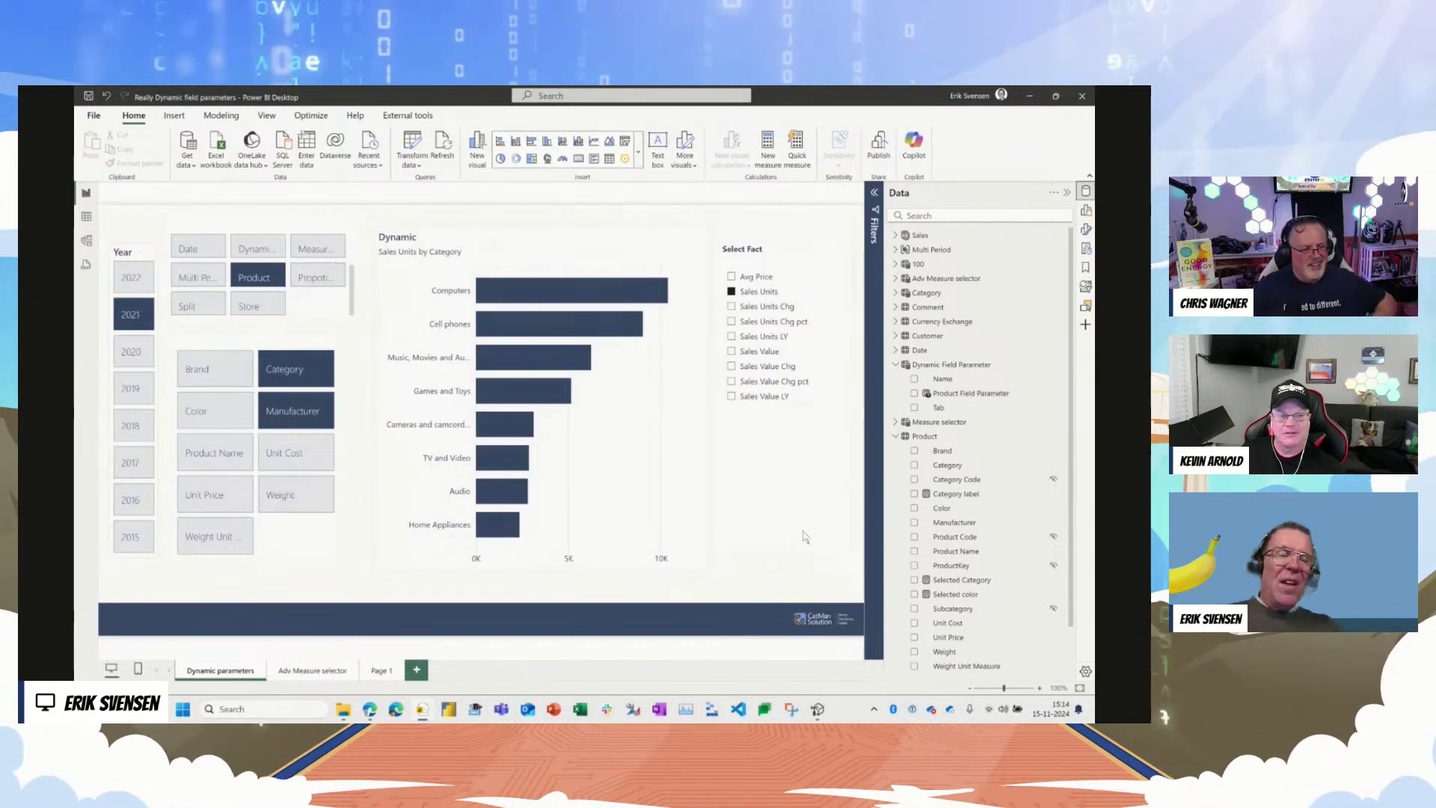
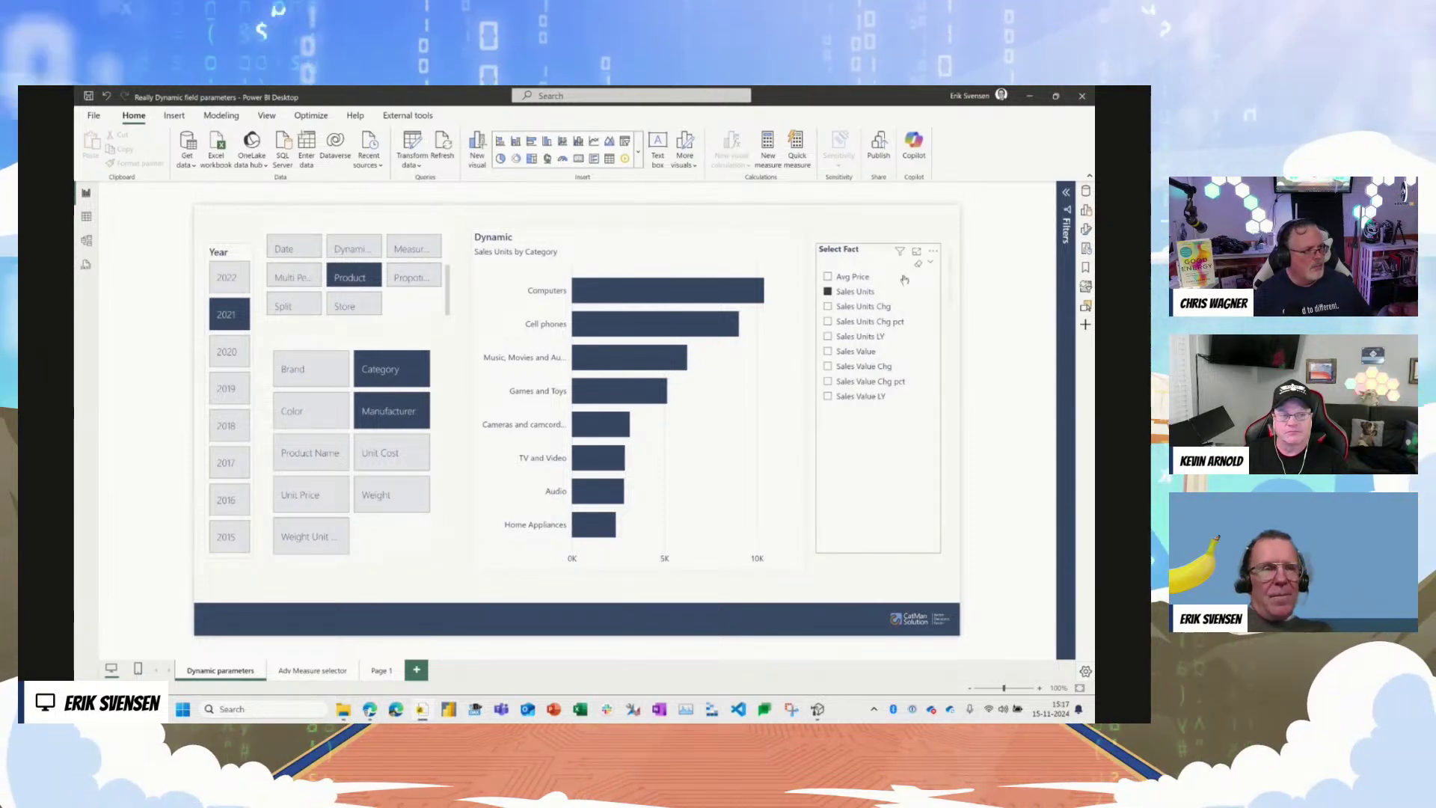
Step: Show the model's field list, collapse Dynamic Field Parameter, expand the Sales table, and turn off the display of hidden fields
click(1086, 191)
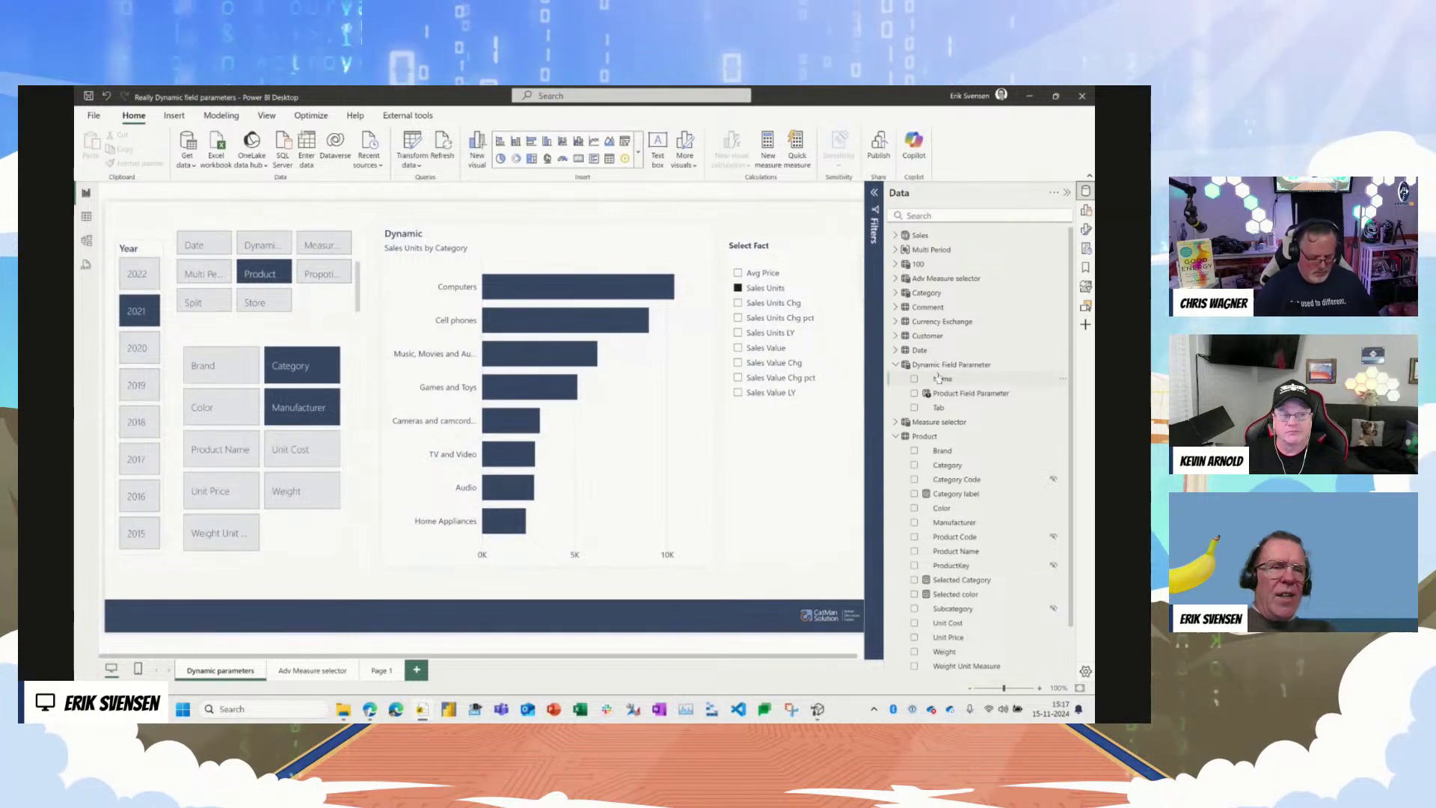
click(896, 364)
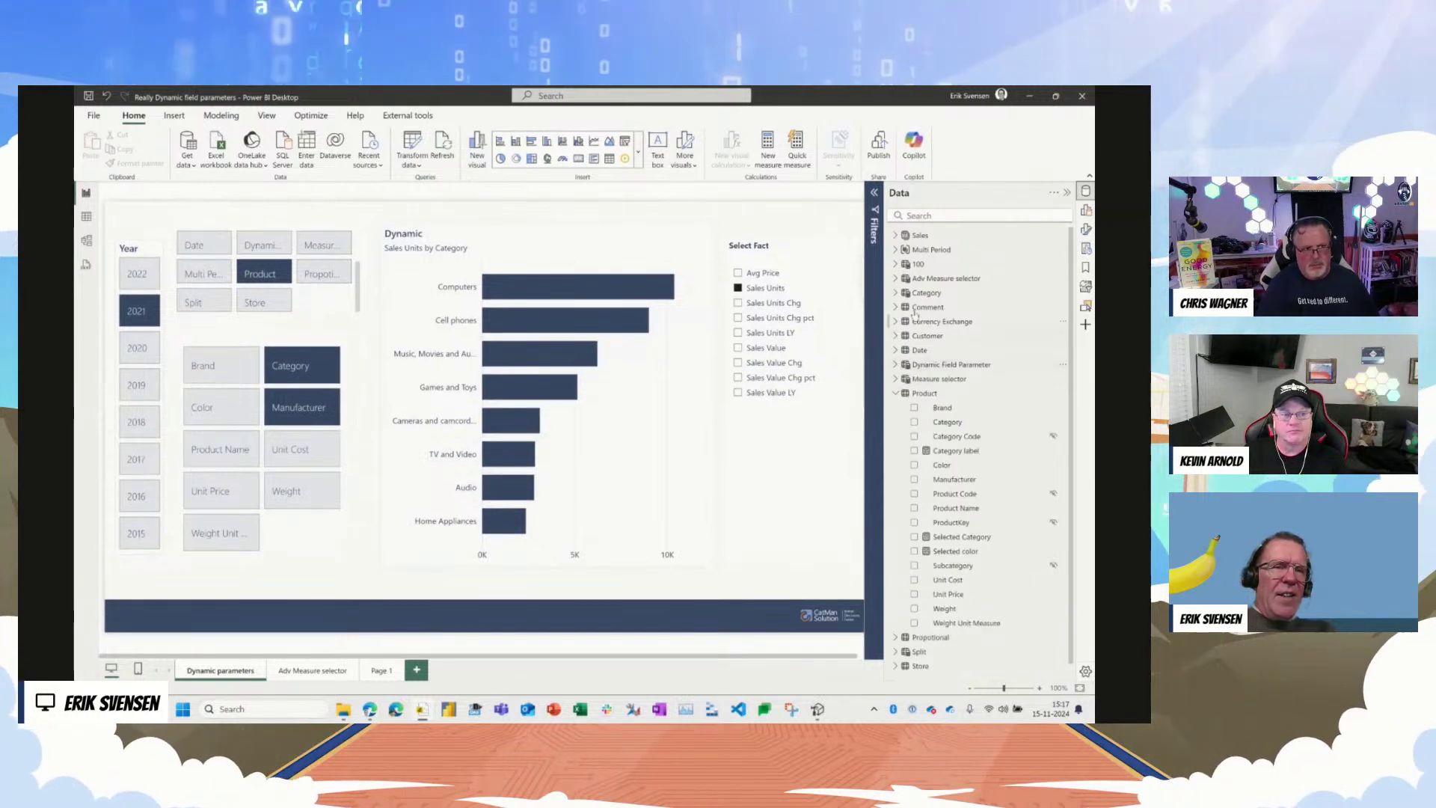
click(896, 235)
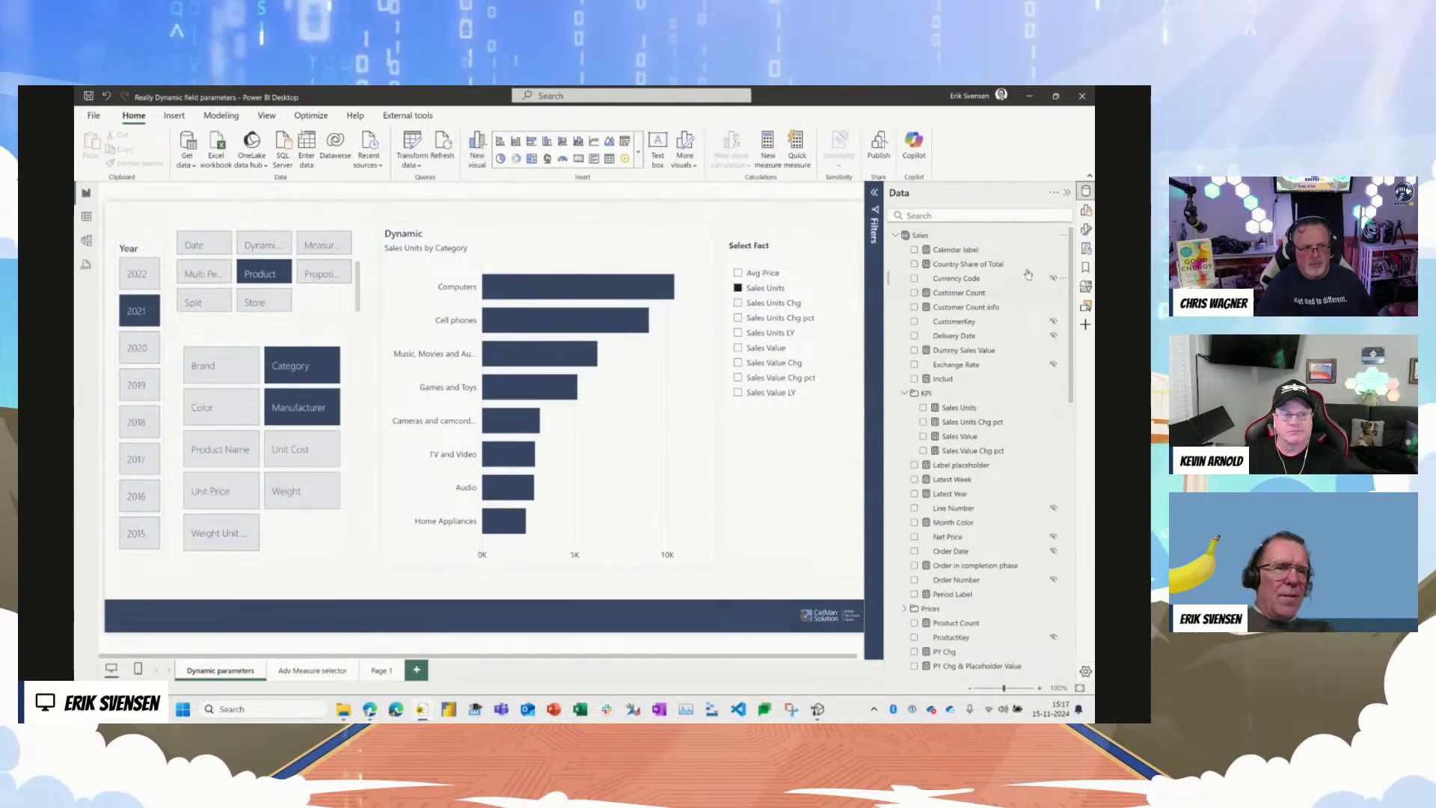
click(1063, 235)
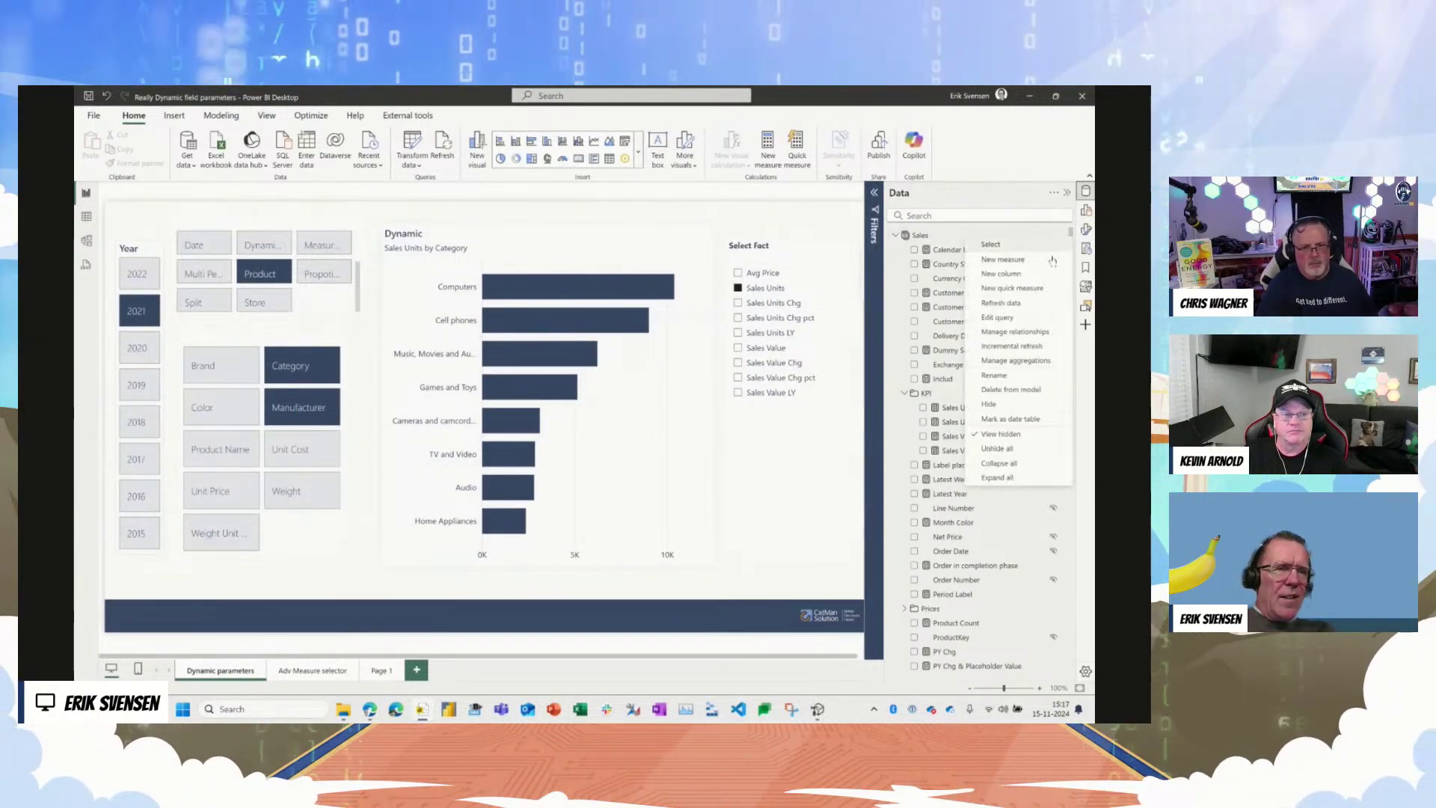
click(1023, 433)
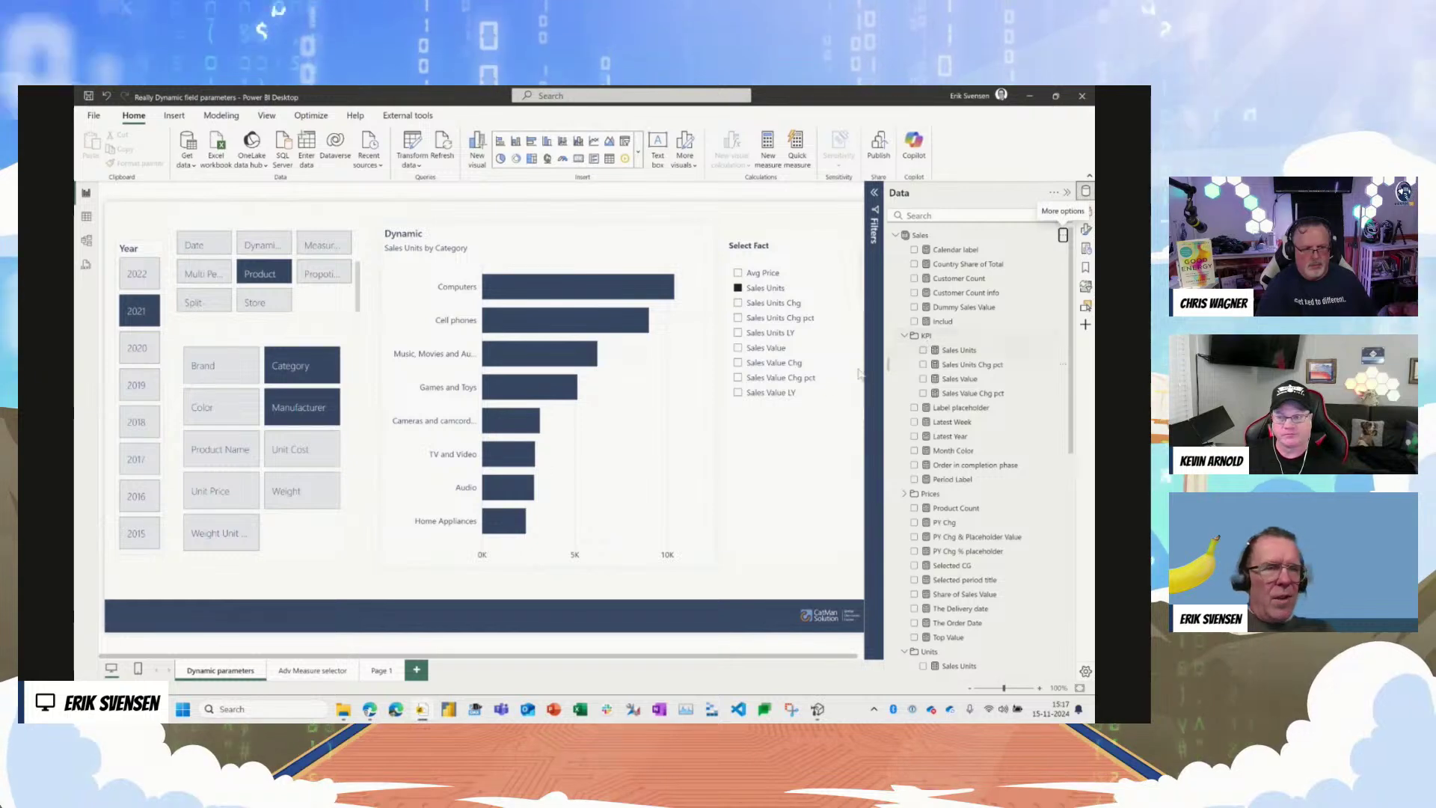
Step: In the Evaluate Measures DAX query, run only the INFO.VIEW.MEASURES statement filtered on non-empty DisplayFolder and inspect the results' DisplayFolder column
click(86, 264)
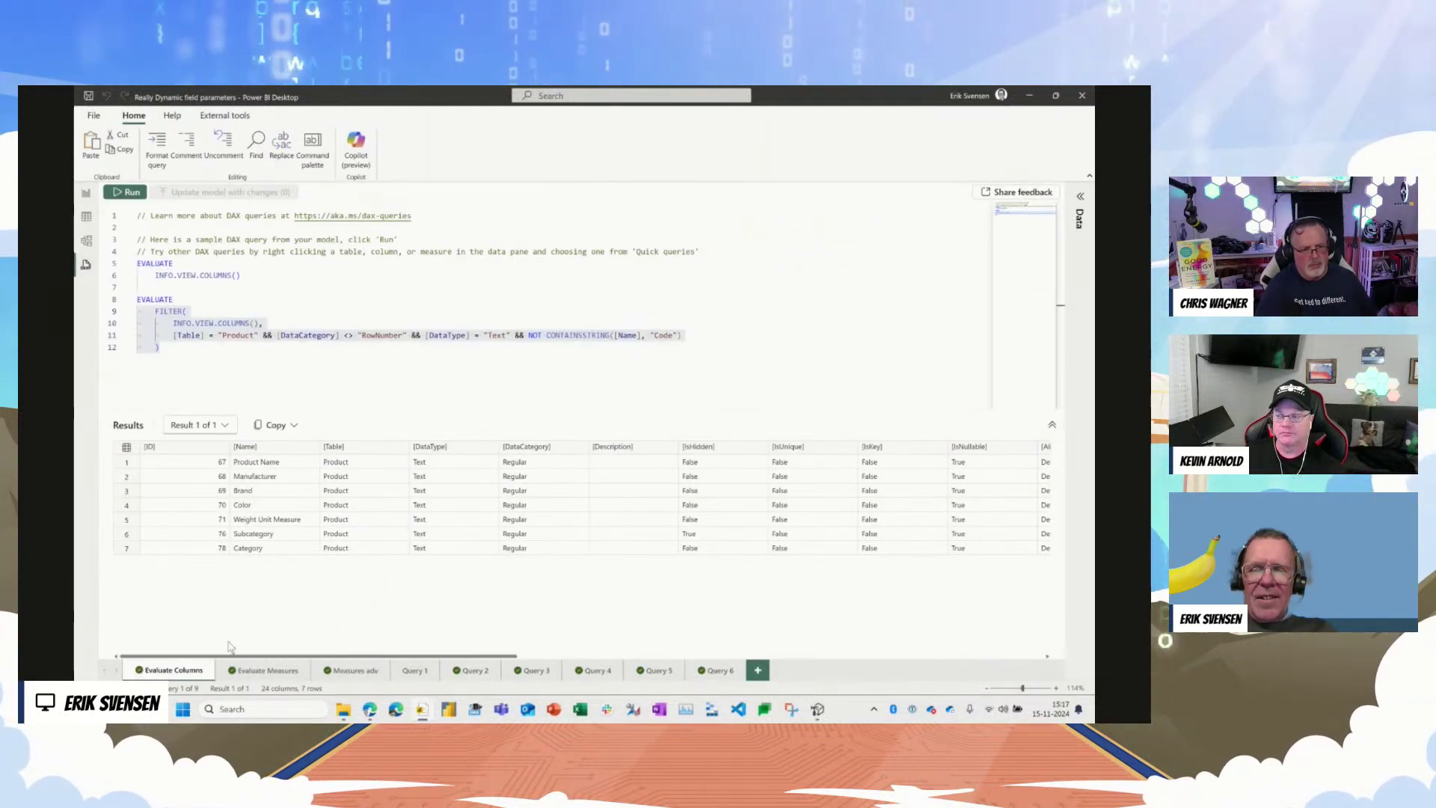
click(267, 671)
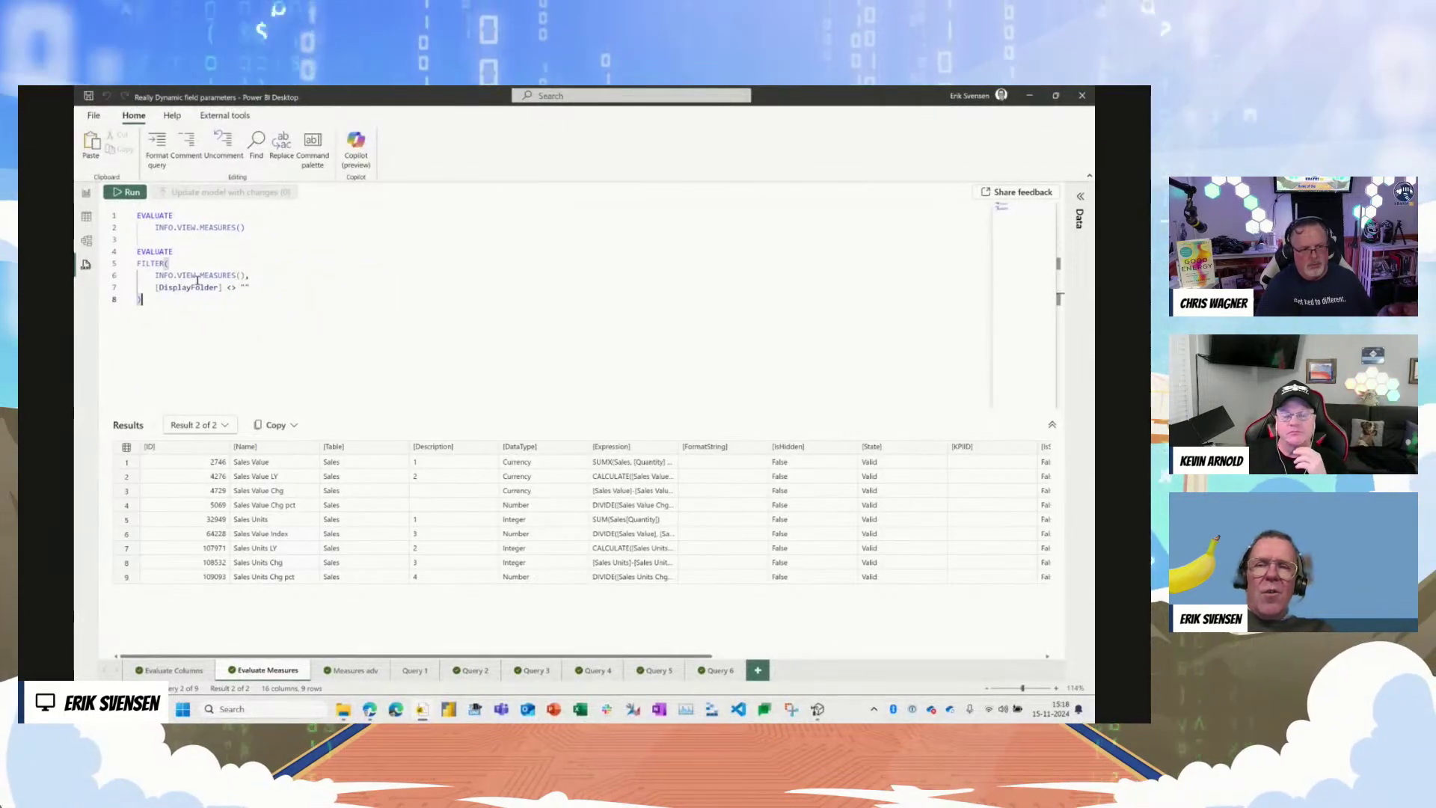
drag(175, 295, 139, 252)
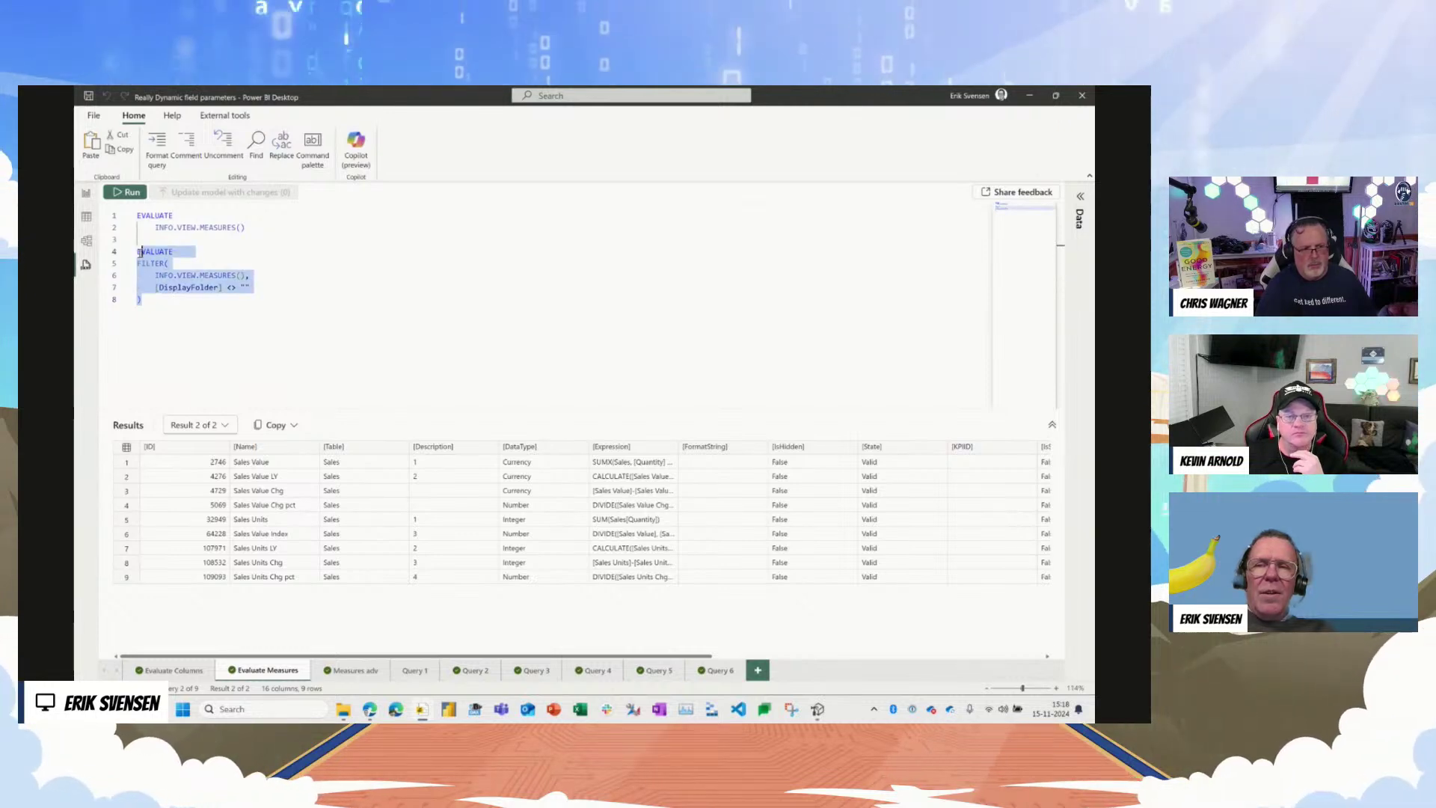
click(128, 193)
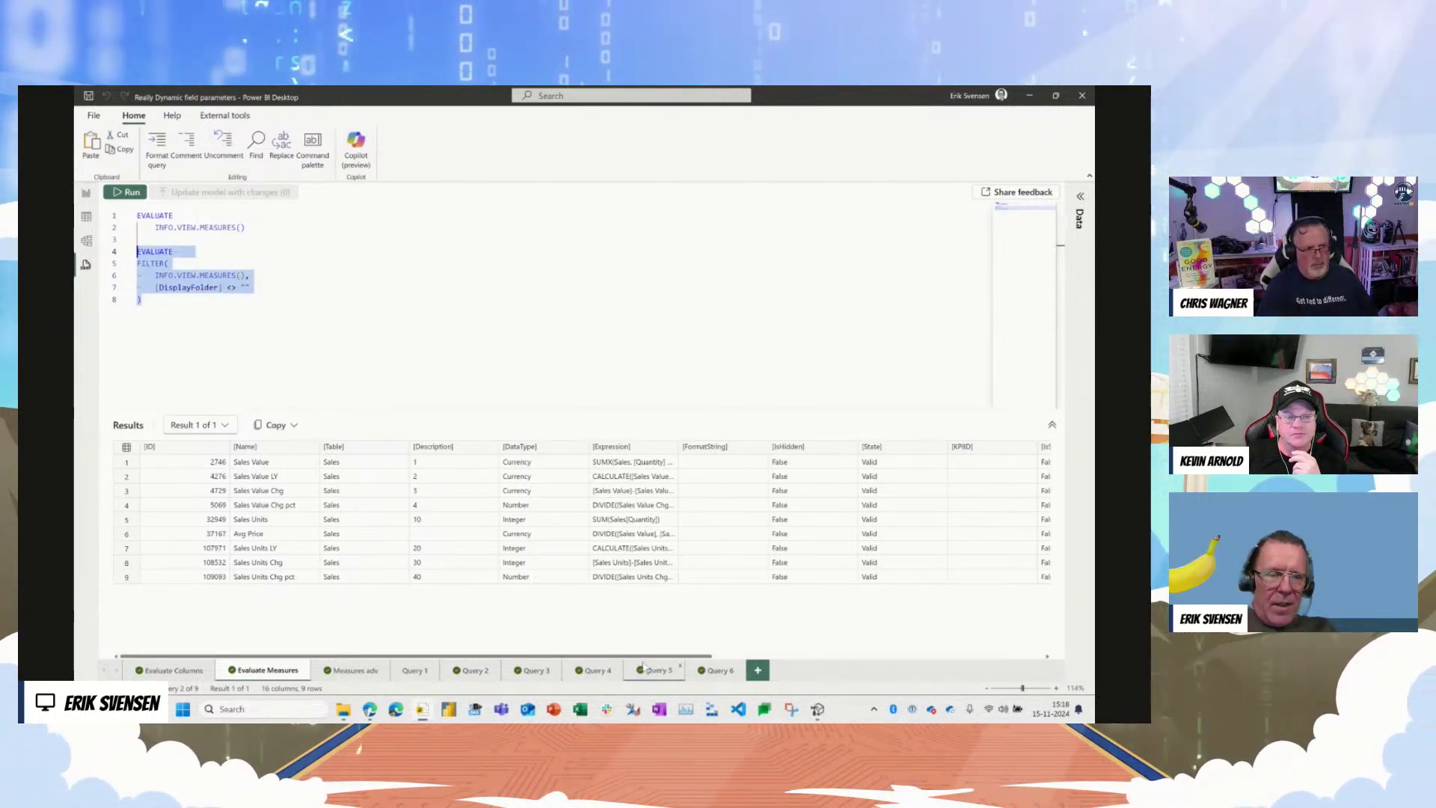
drag(643, 656, 894, 656)
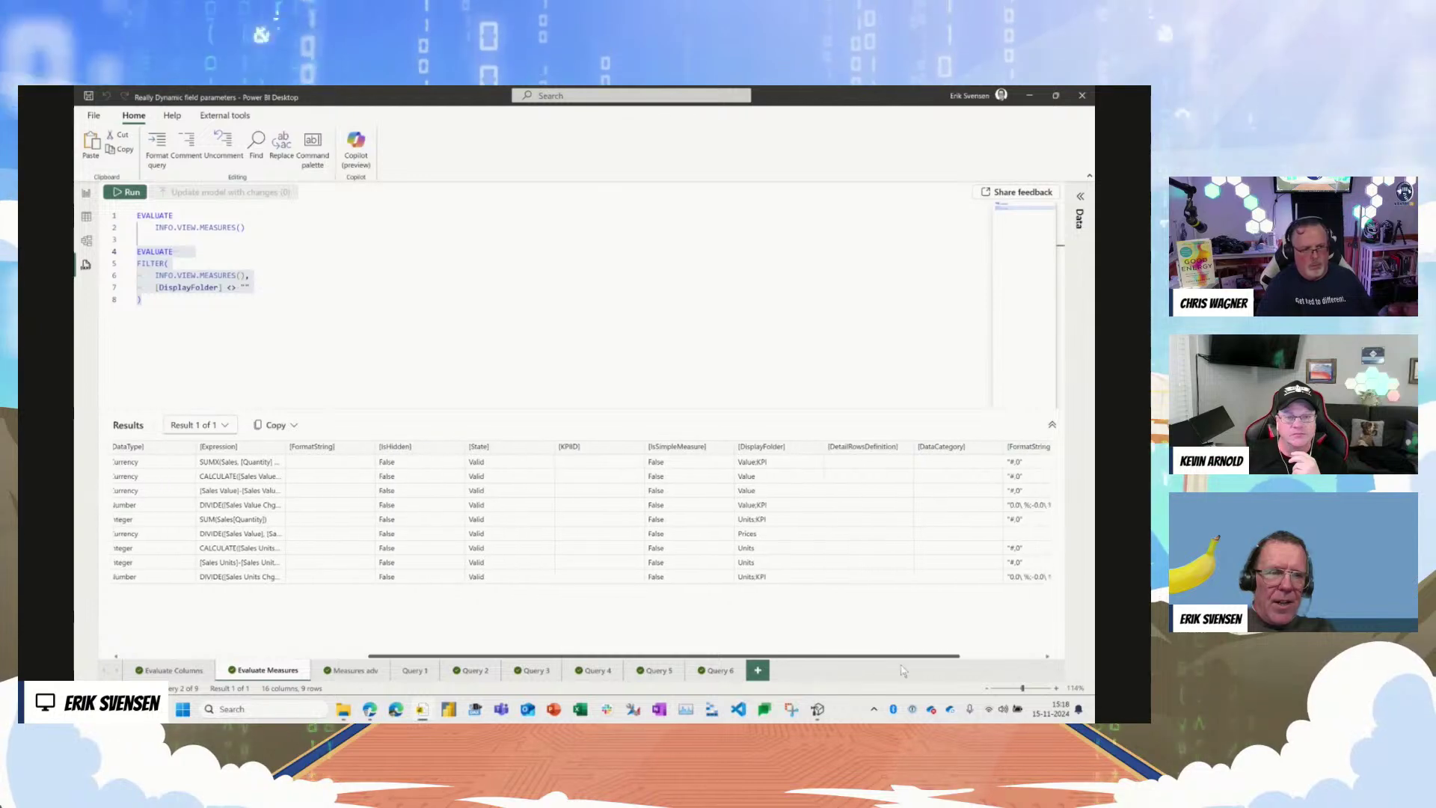
scroll(747, 554, right, 2)
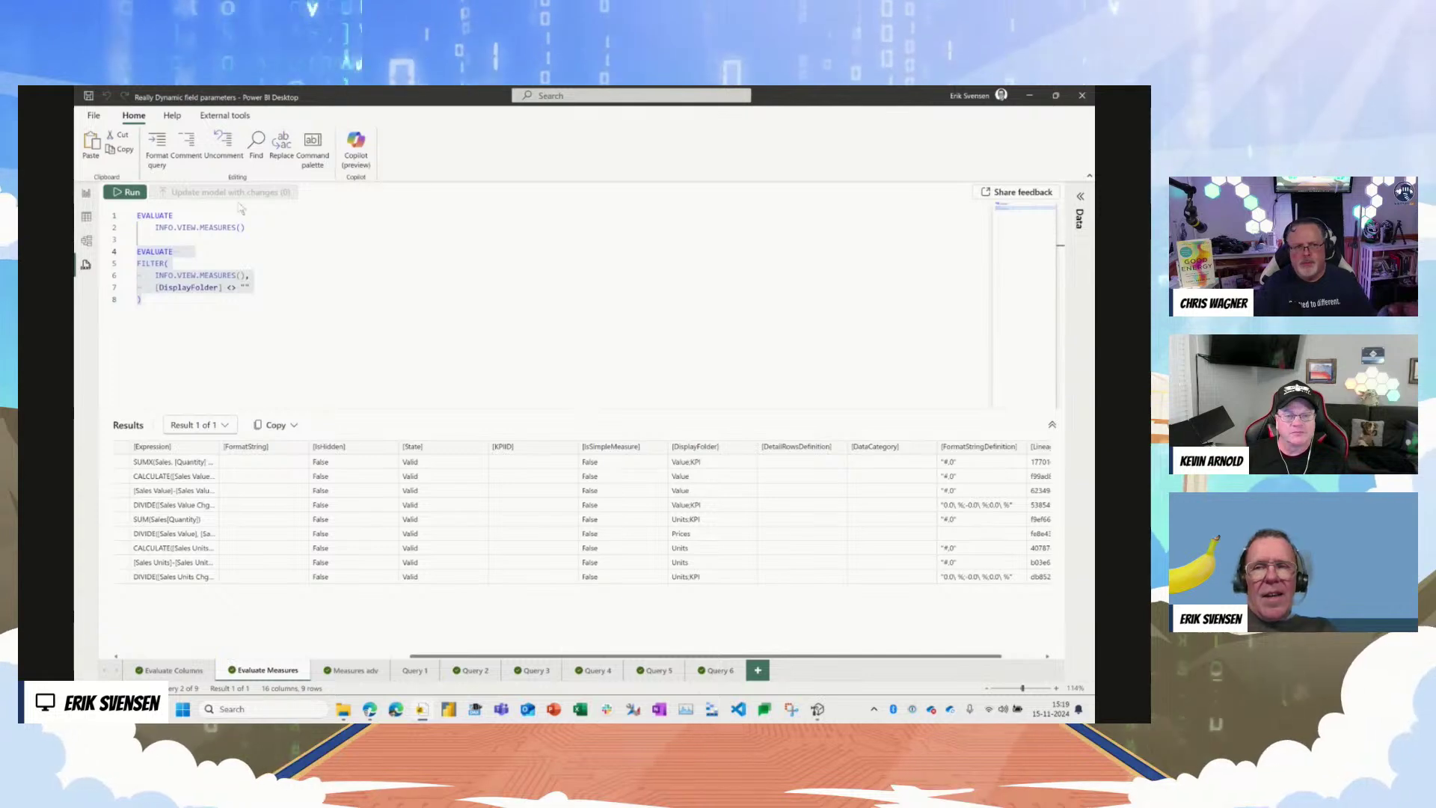
Step: Return to the report, collapse Sales, and expand the Adv Measure selector table's full formula, highlighting its __Measures variable
click(86, 193)
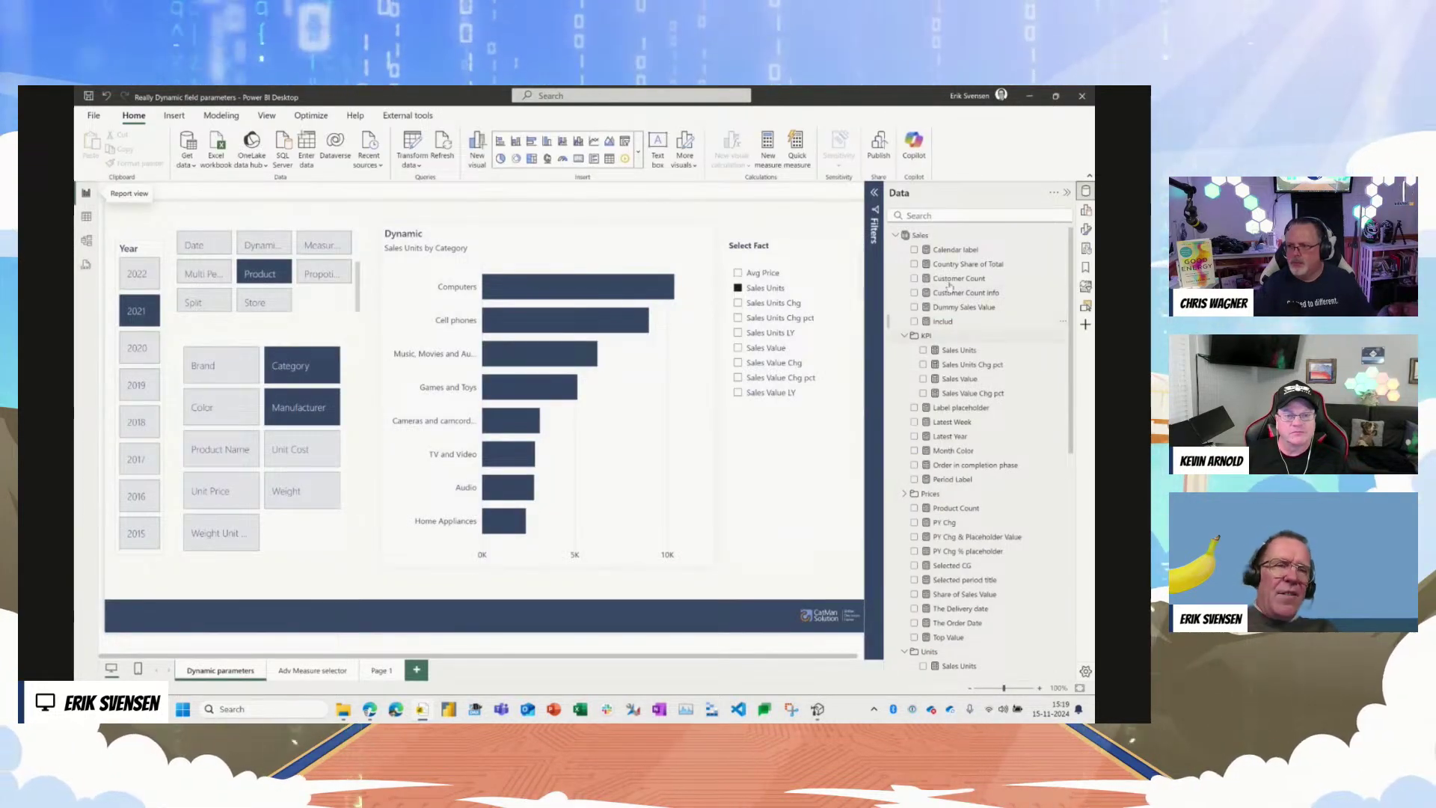
click(896, 235)
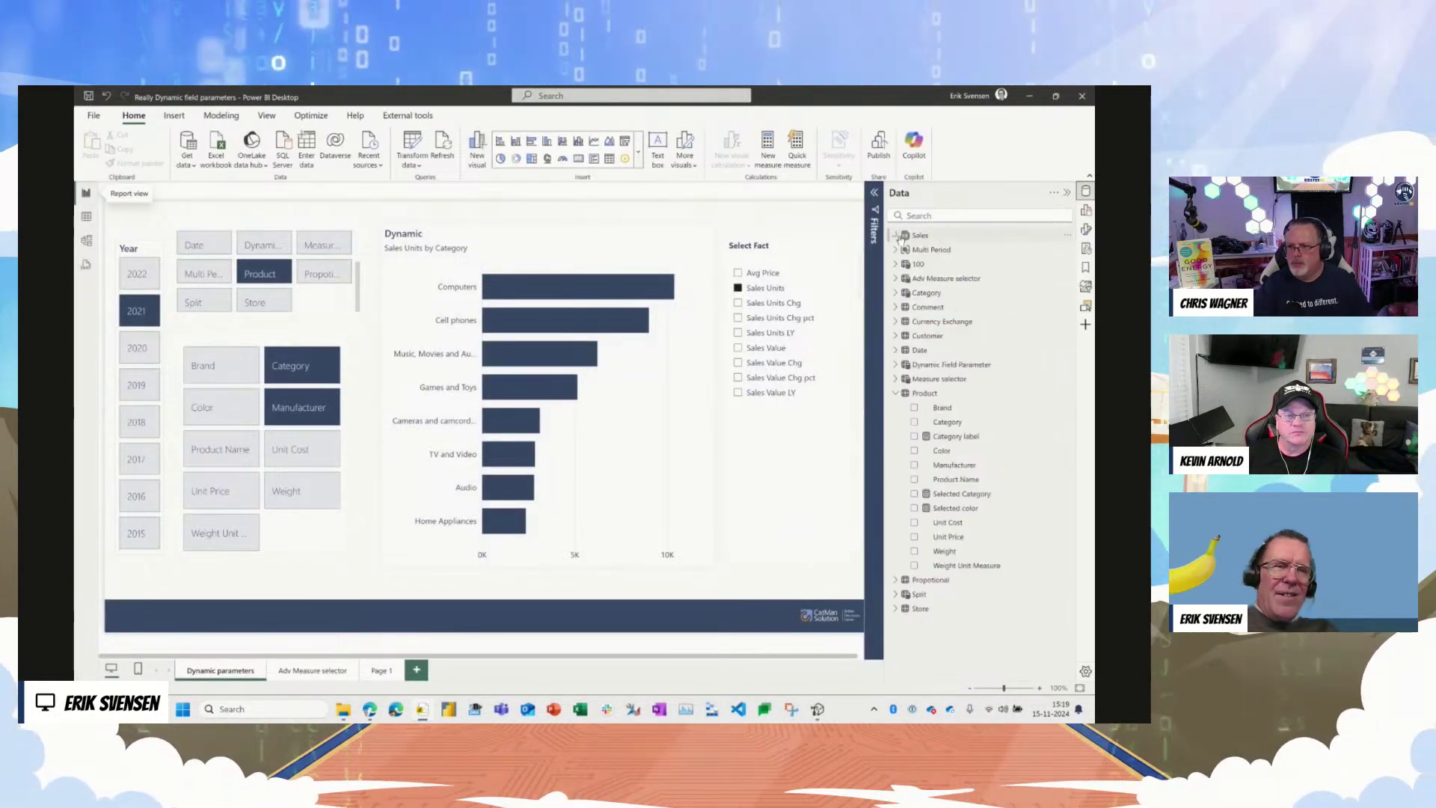
click(926, 279)
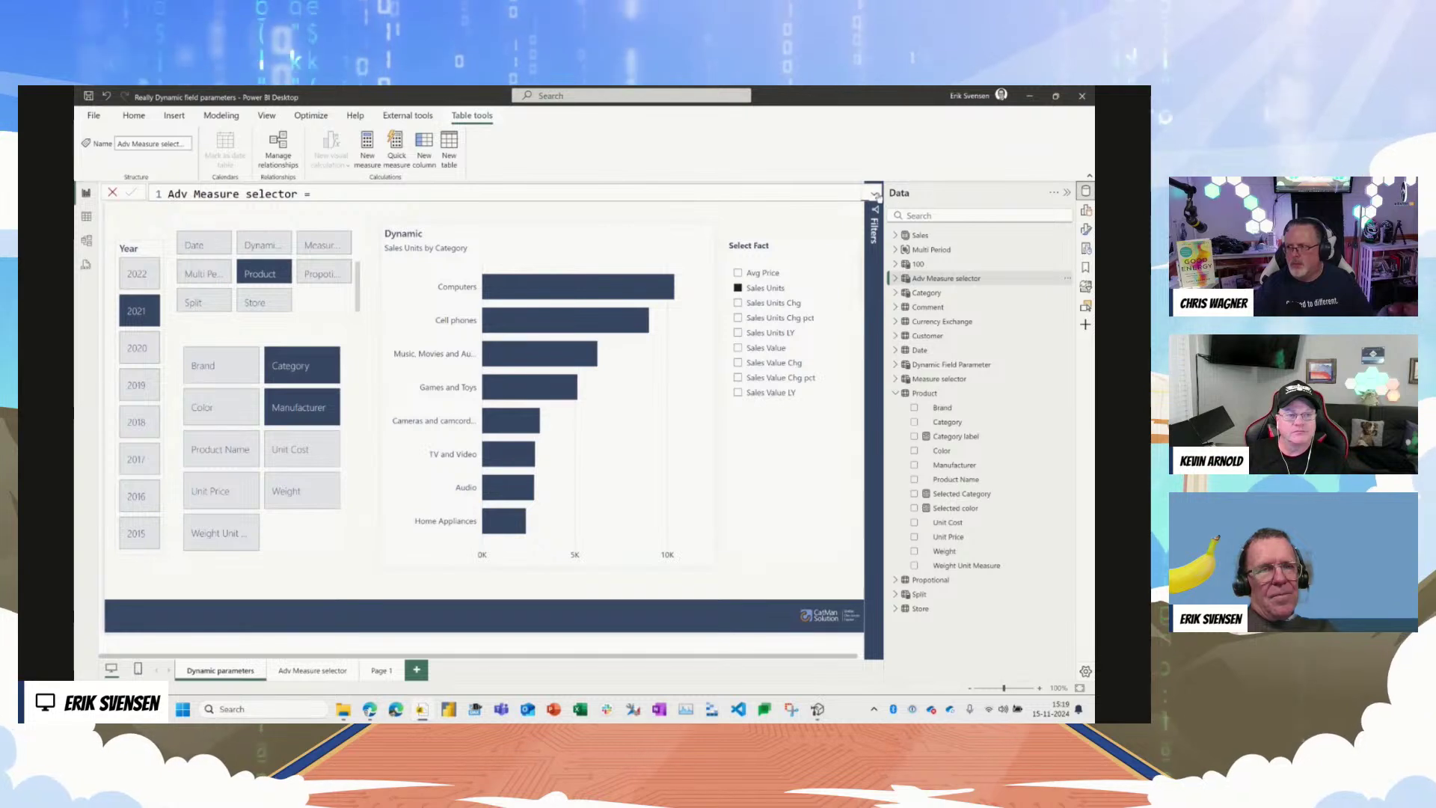
click(874, 193)
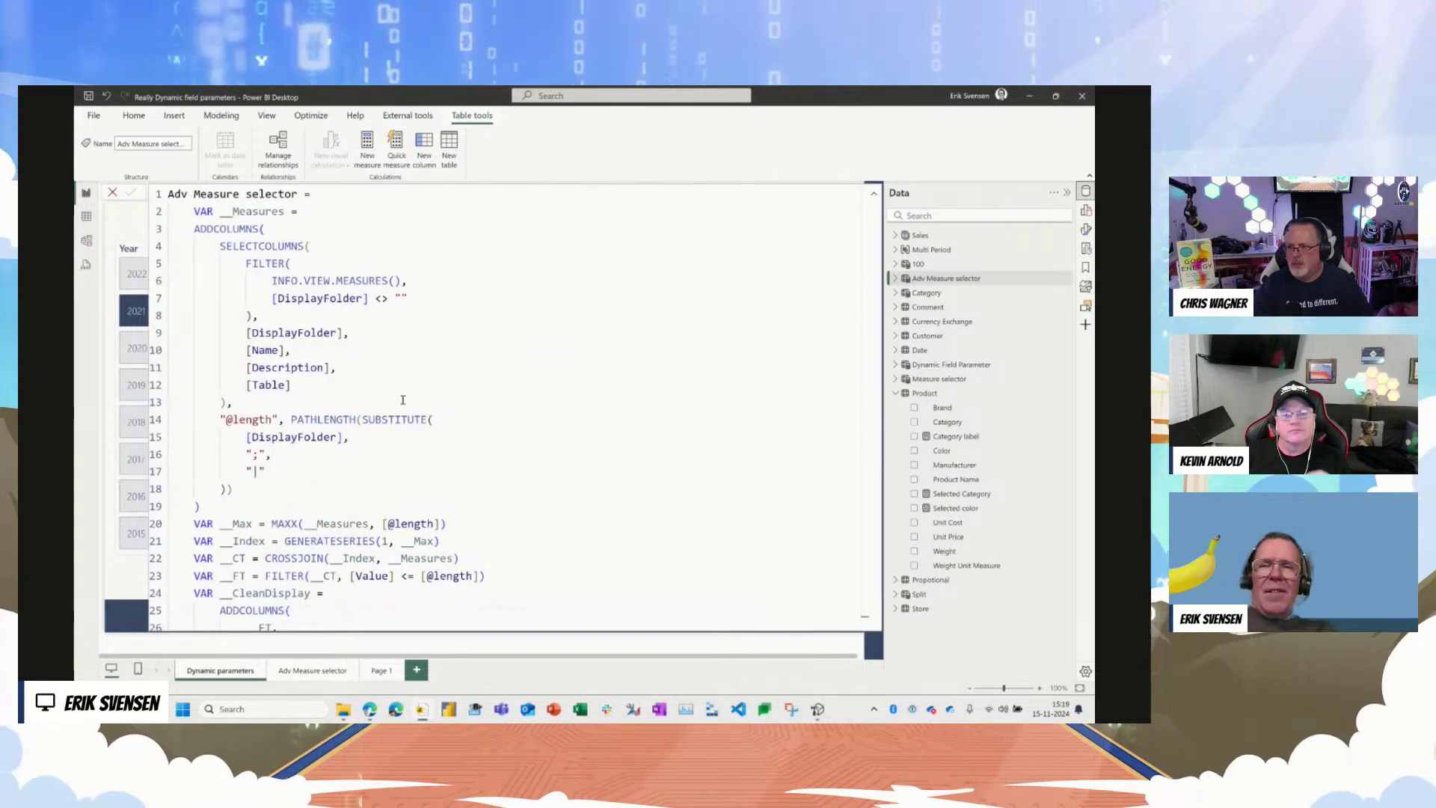
drag(226, 505, 159, 215)
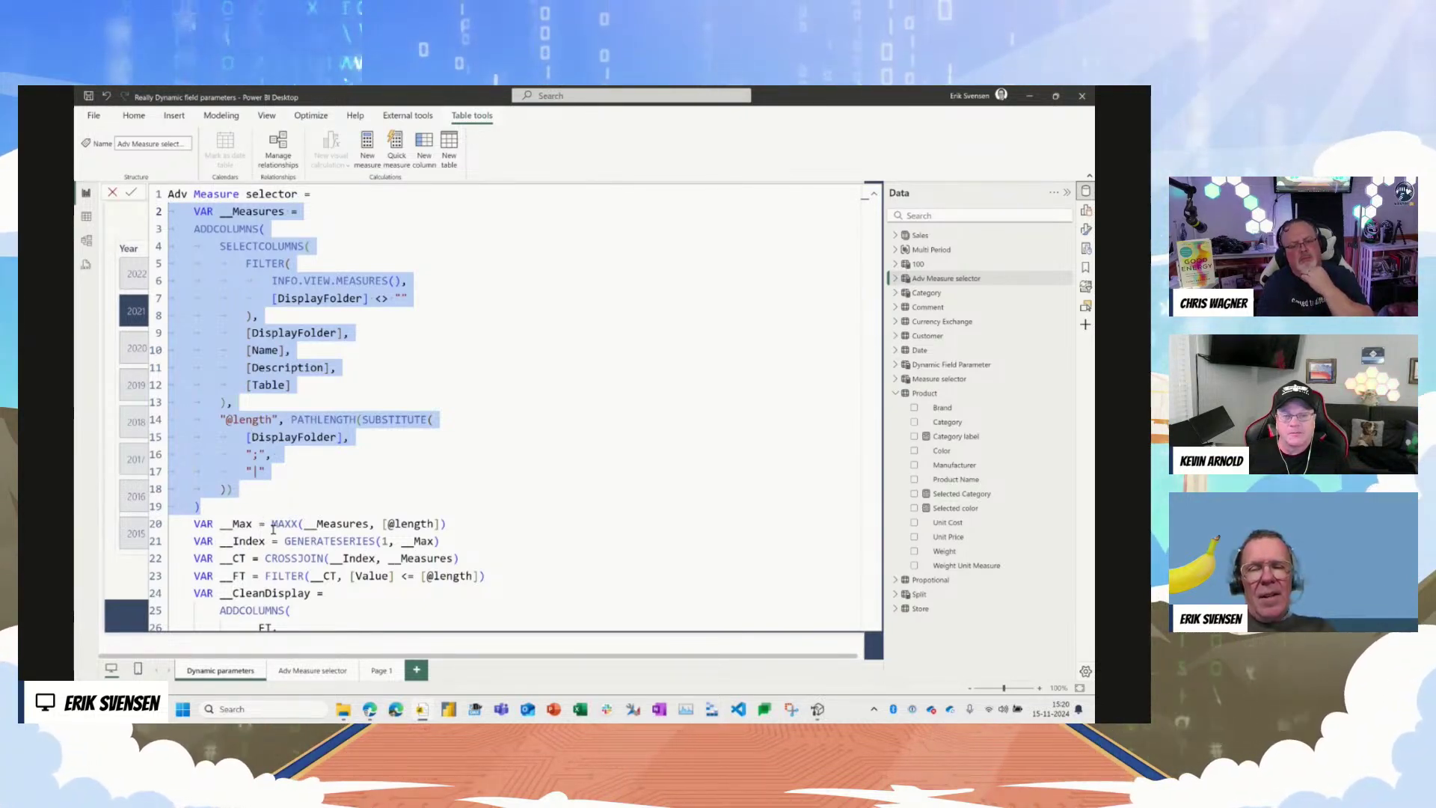
Step: Examine the rest of the Adv Measure selector formula, highlighting the __CleanDisplay variable and its "Folder" PATHITEM expression
scroll(273, 529, down, 1)
scroll(297, 480, down, 1)
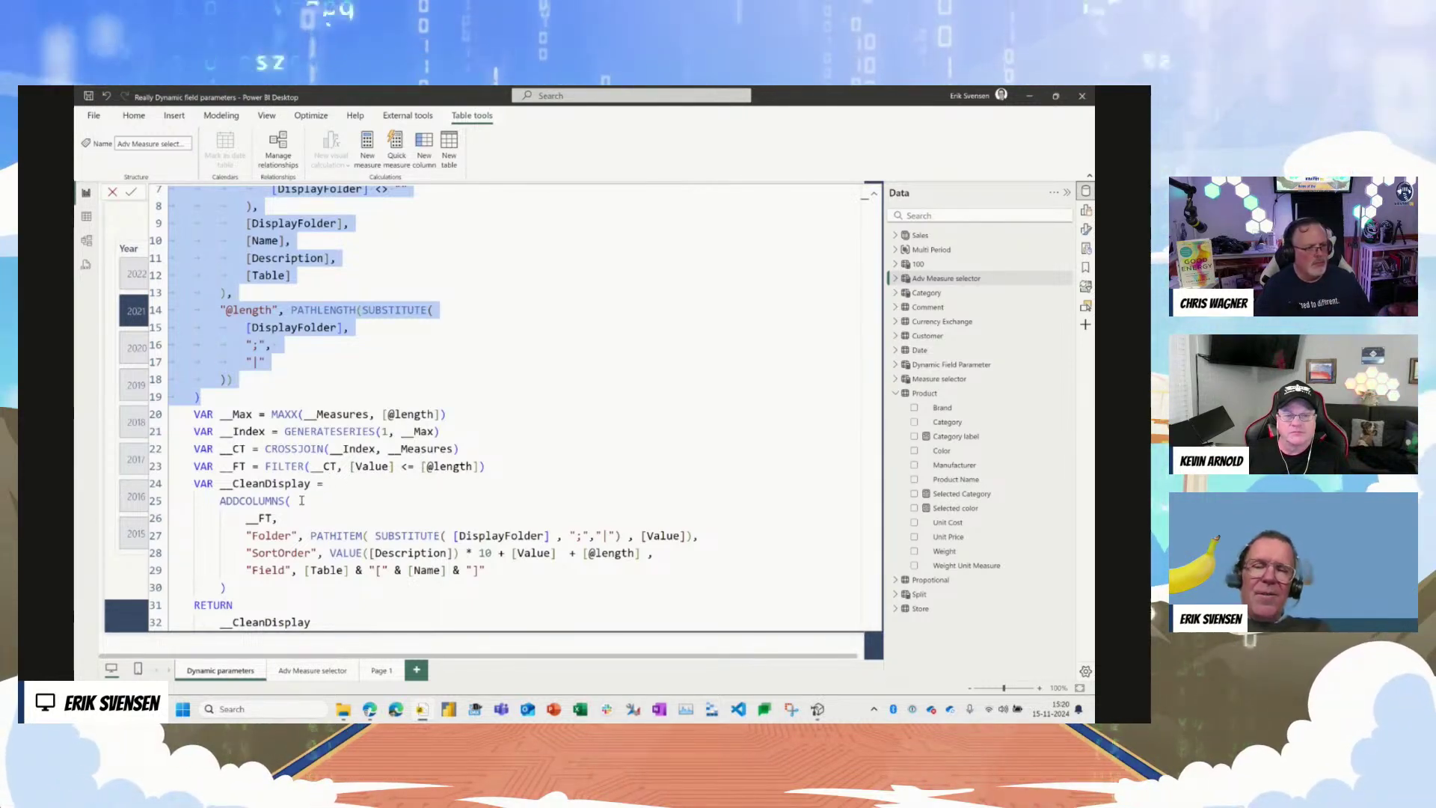
click(318, 485)
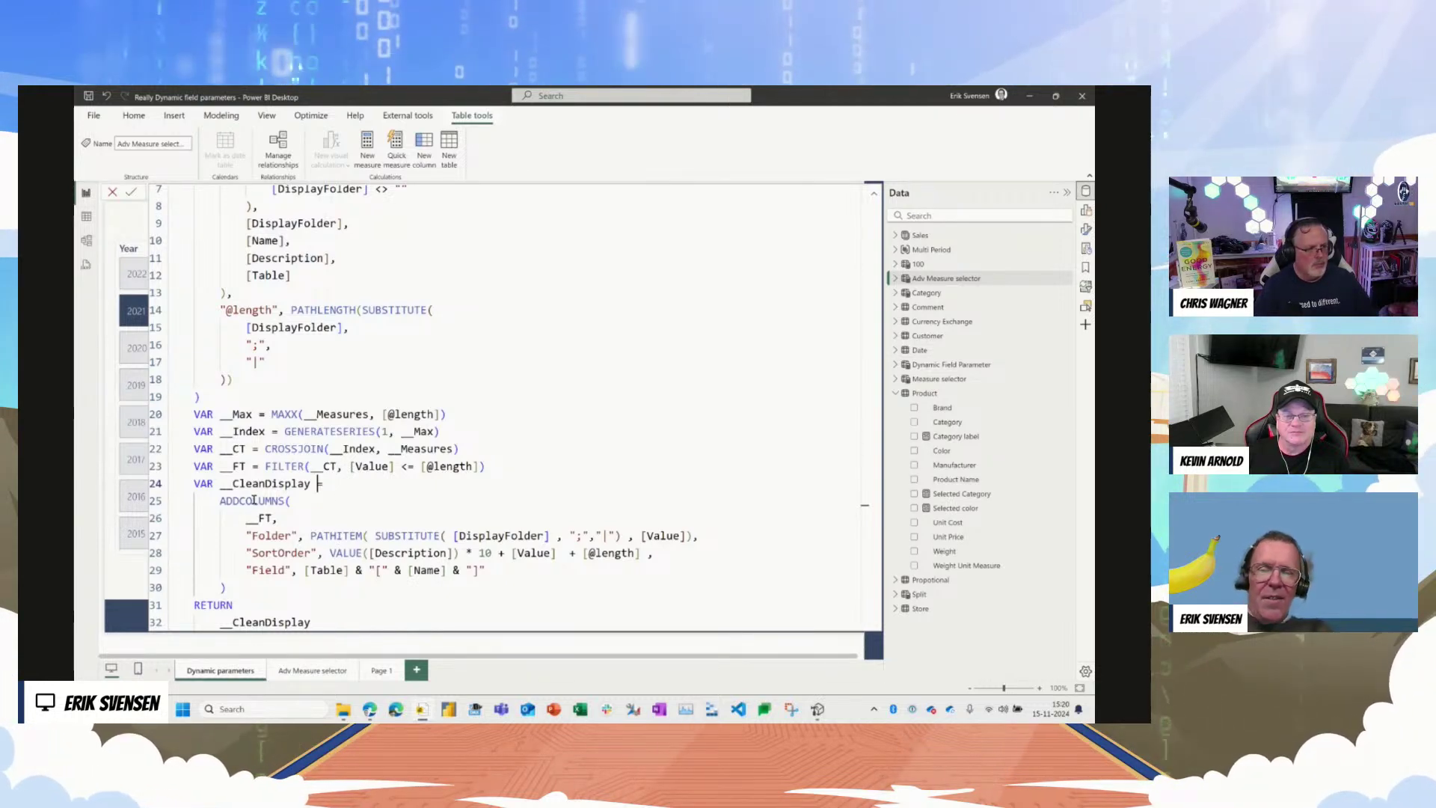
drag(221, 485, 299, 485)
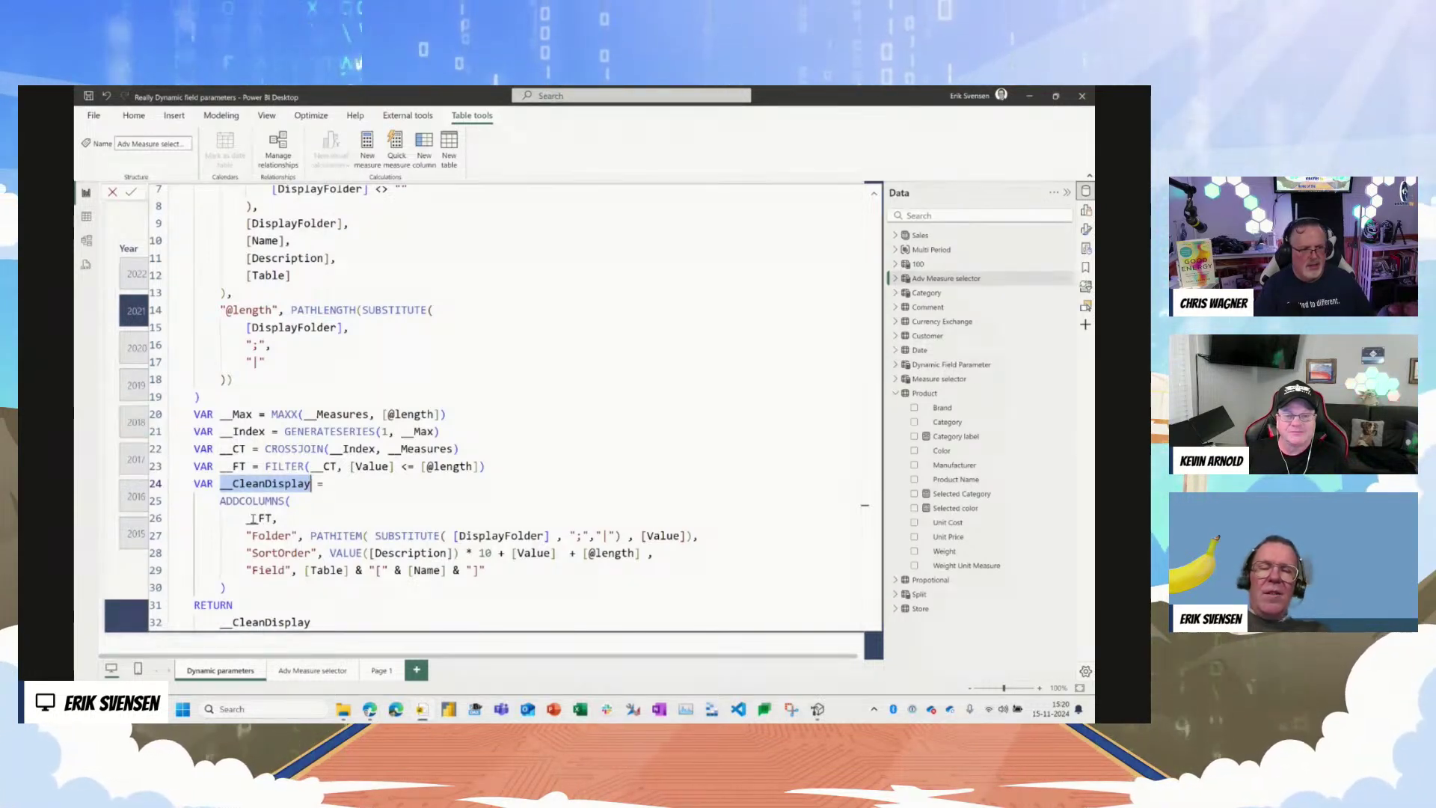
drag(246, 534, 697, 537)
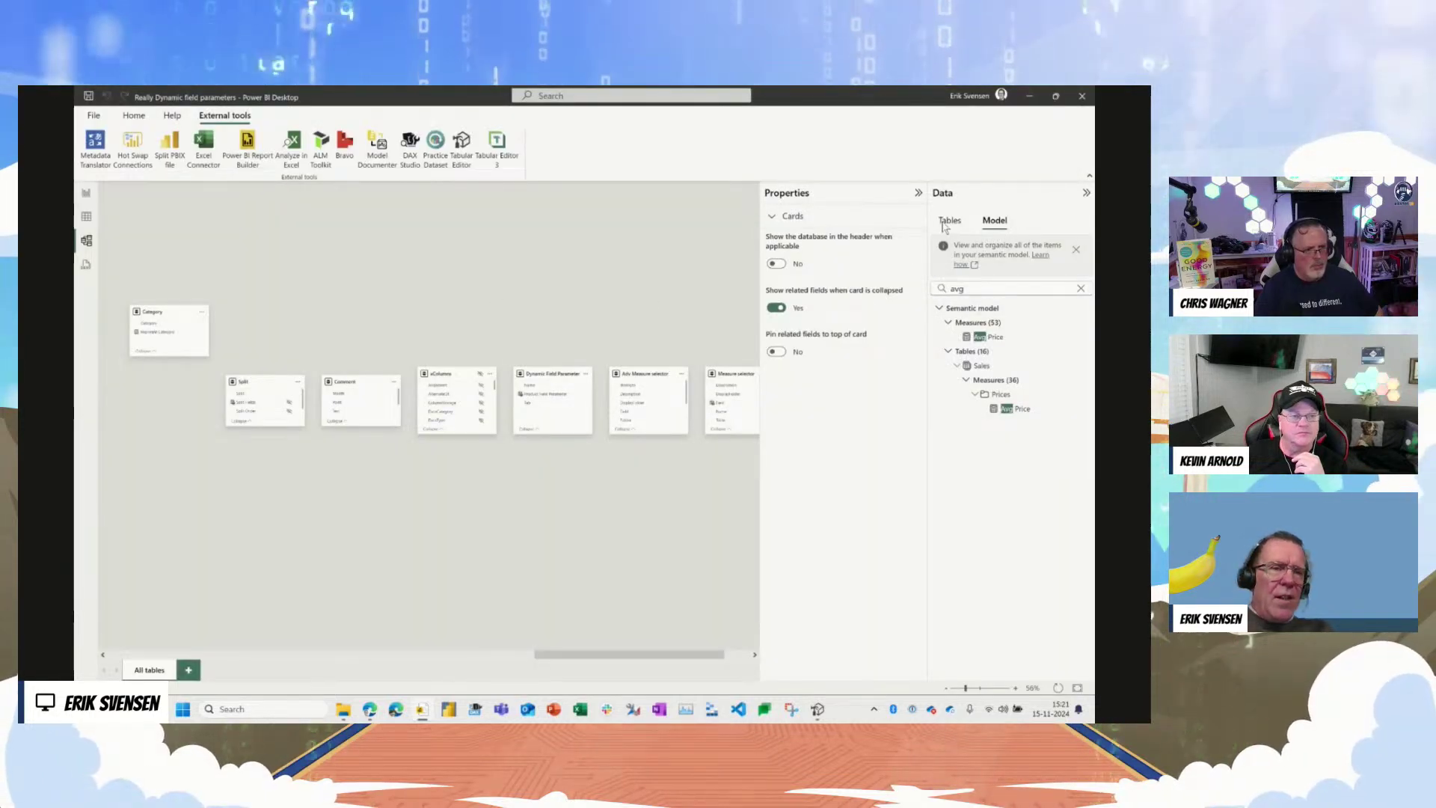
Step: In the model view, inspect the description and display folder of Sales Units, Sales Value, Sales Units Chg pct and Sales Value Chg pct
click(948, 222)
click(992, 436)
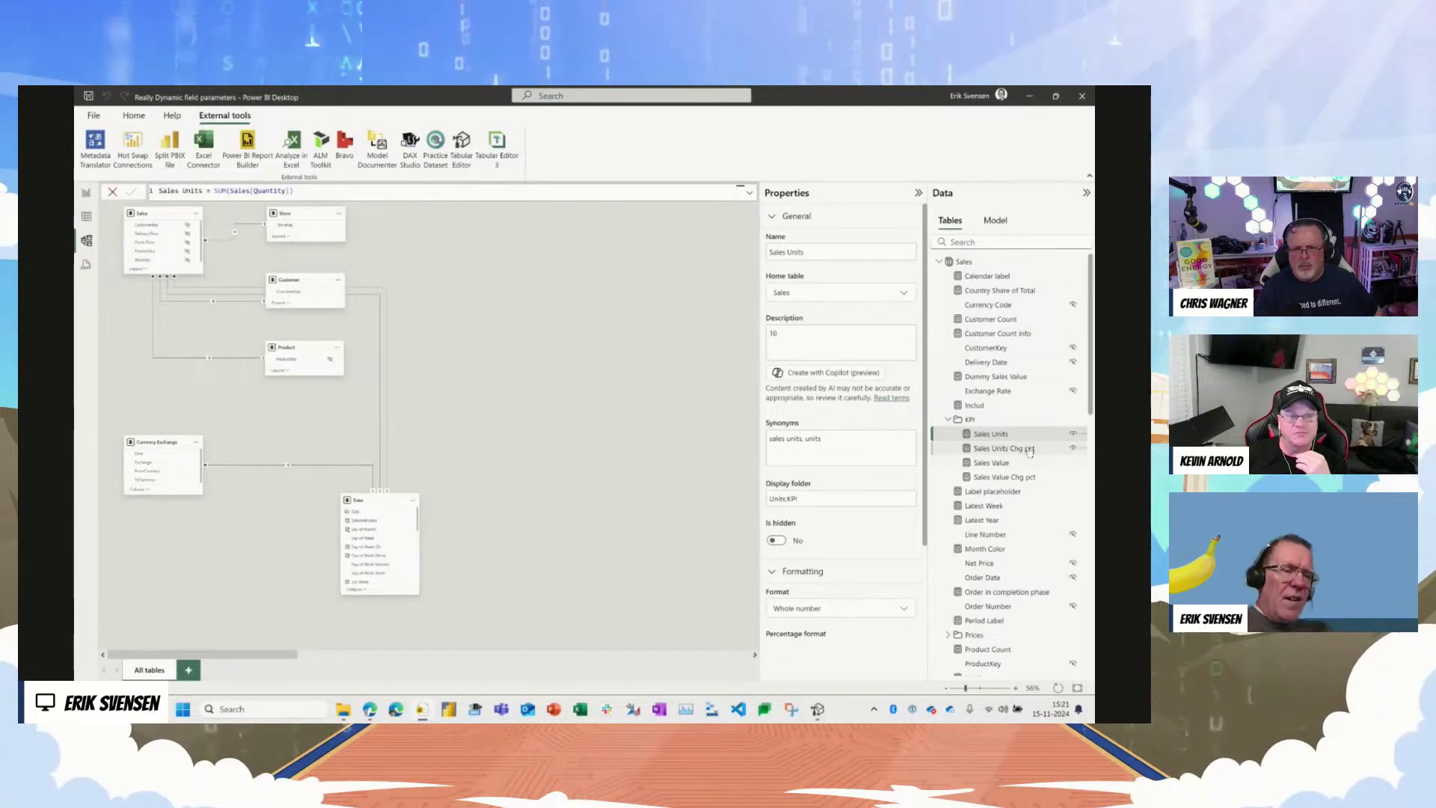
click(1008, 463)
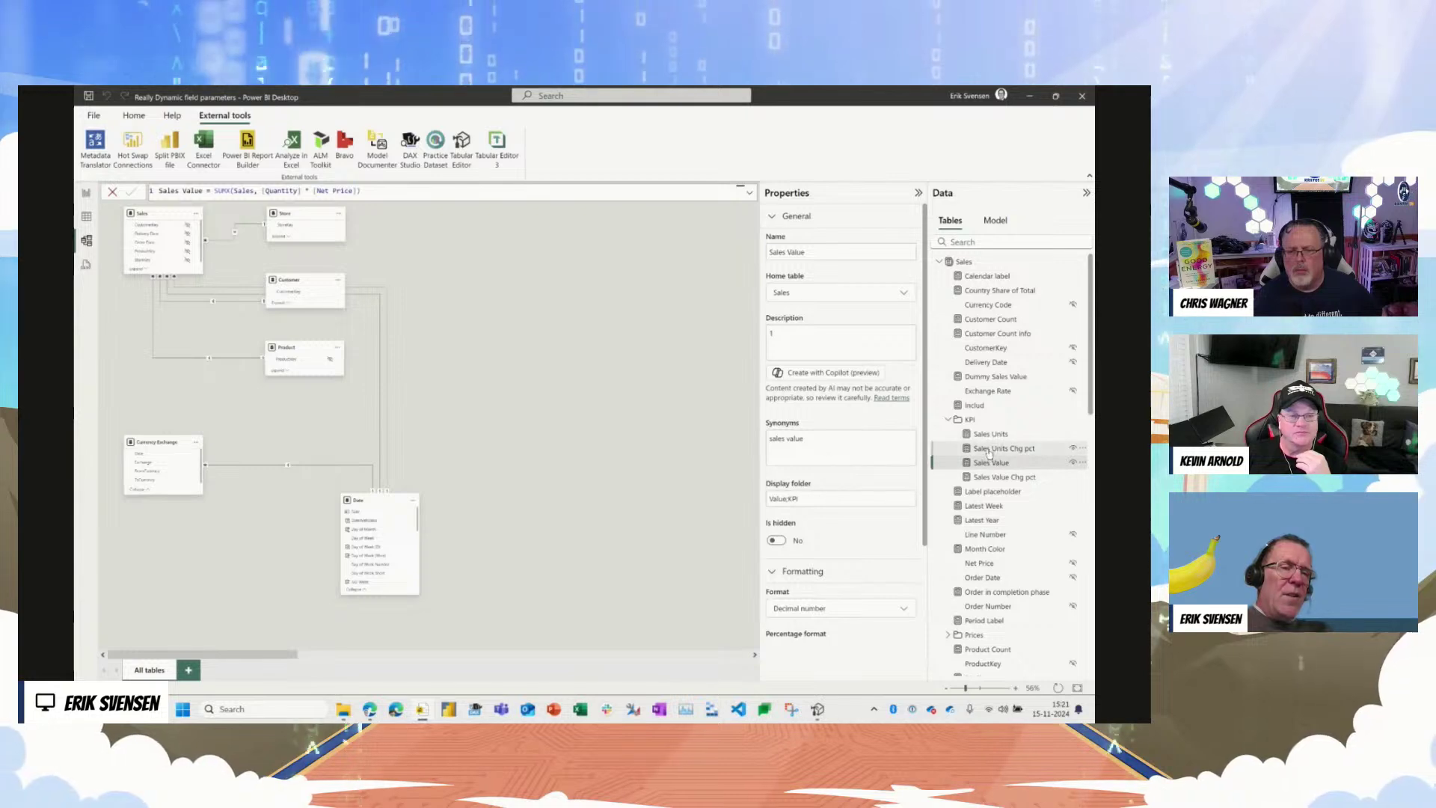
click(973, 449)
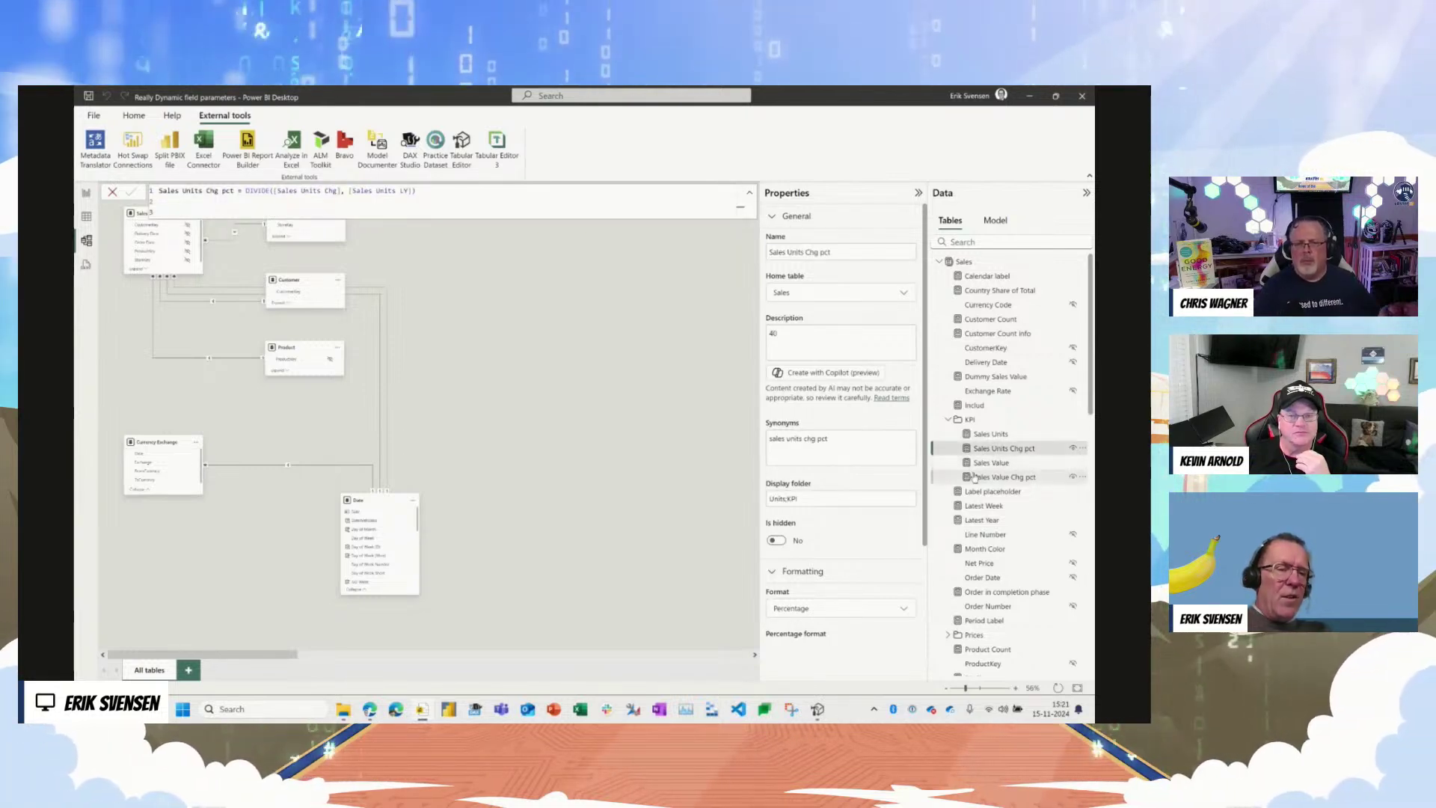
click(973, 477)
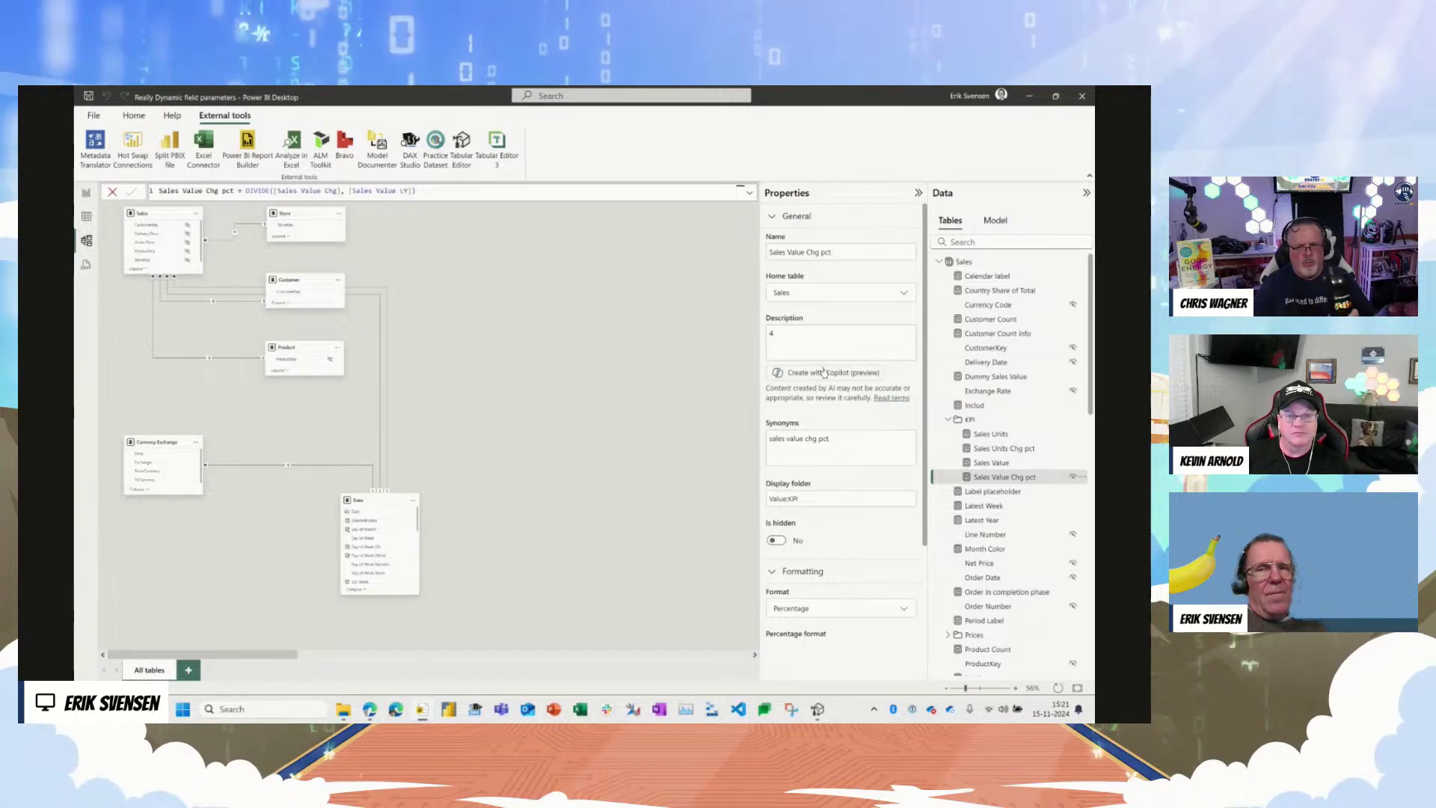
Step: In the table view, collapse Sales and inspect the Adv Measure selector table's rows, examining the Name, Description and Field columns
click(88, 218)
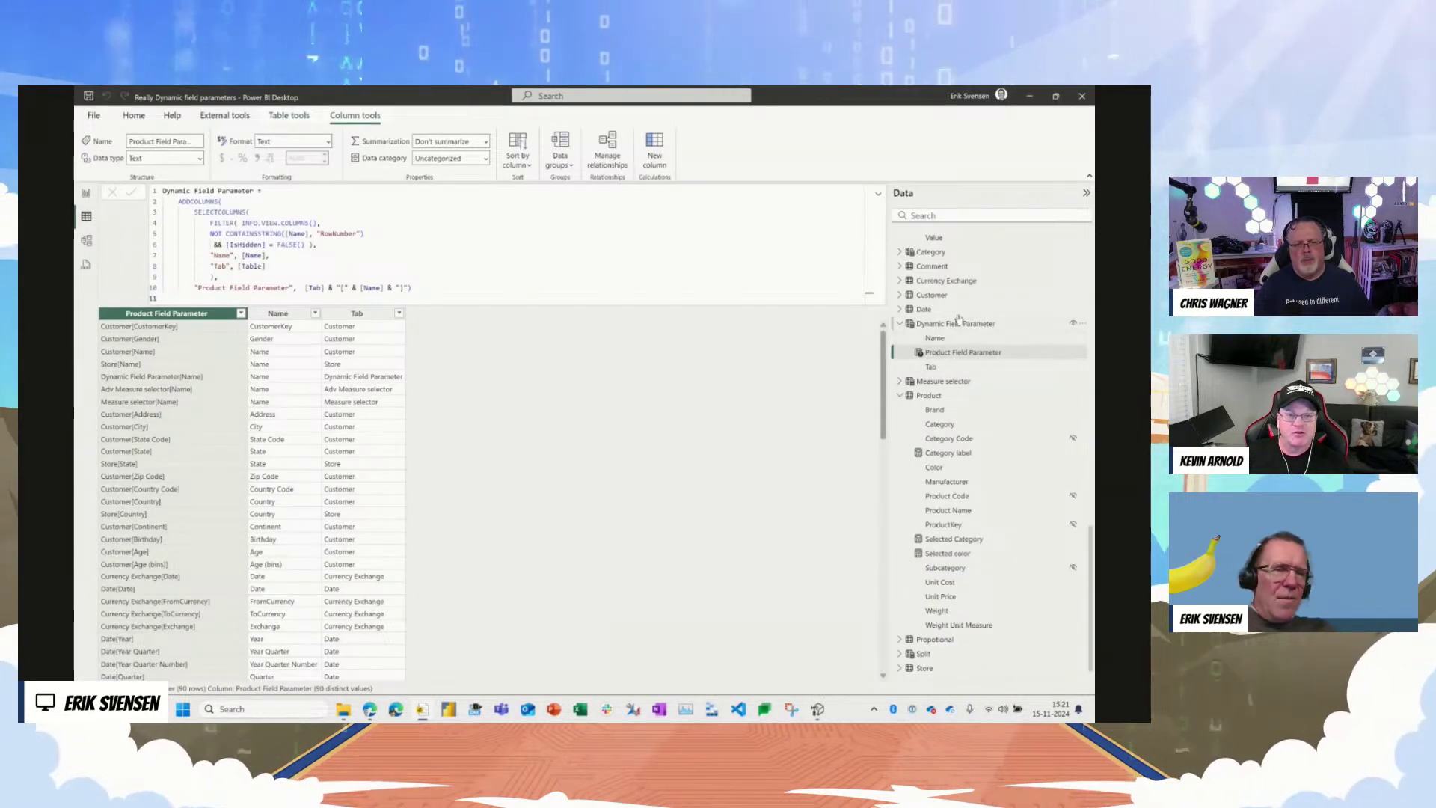
scroll(958, 322, down, 10)
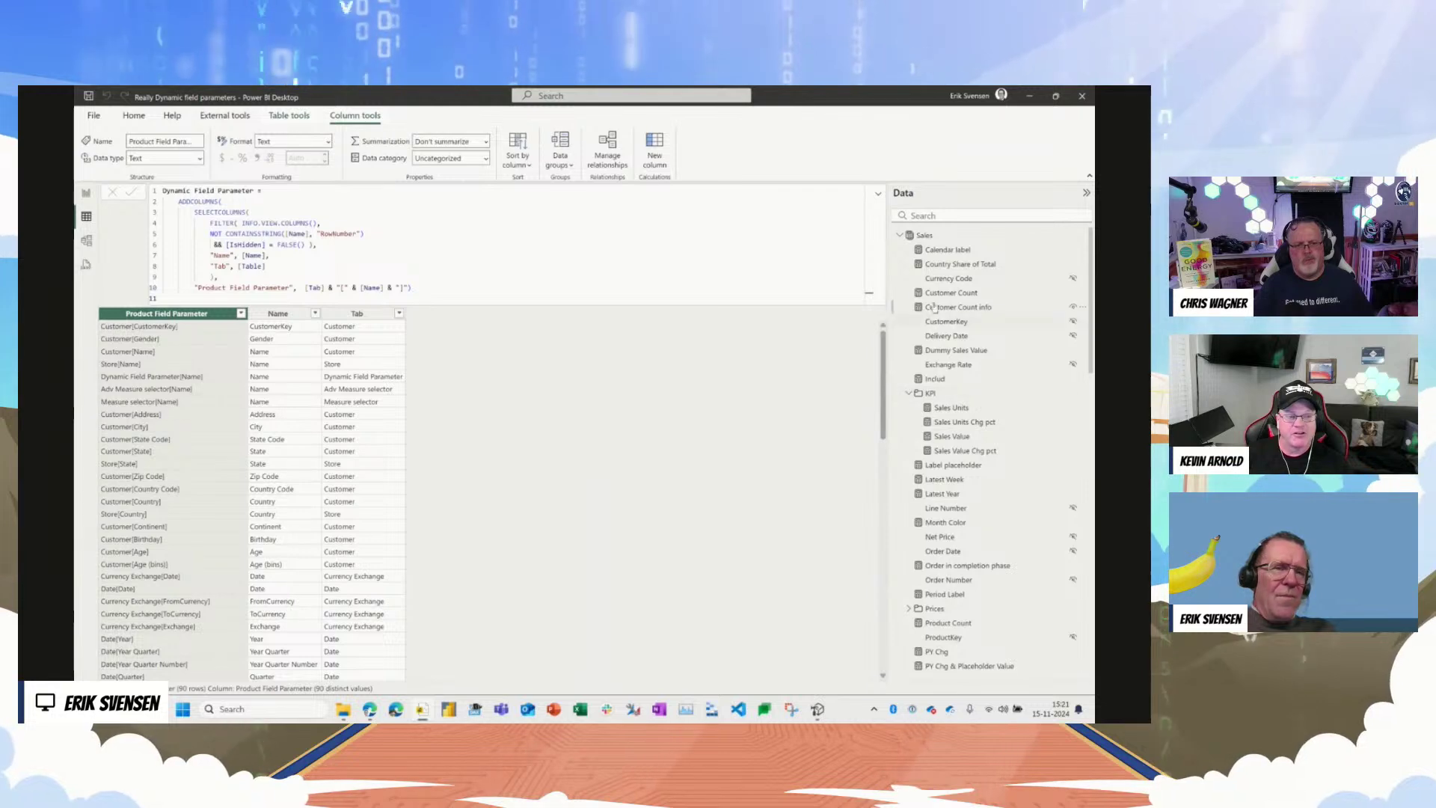
click(900, 236)
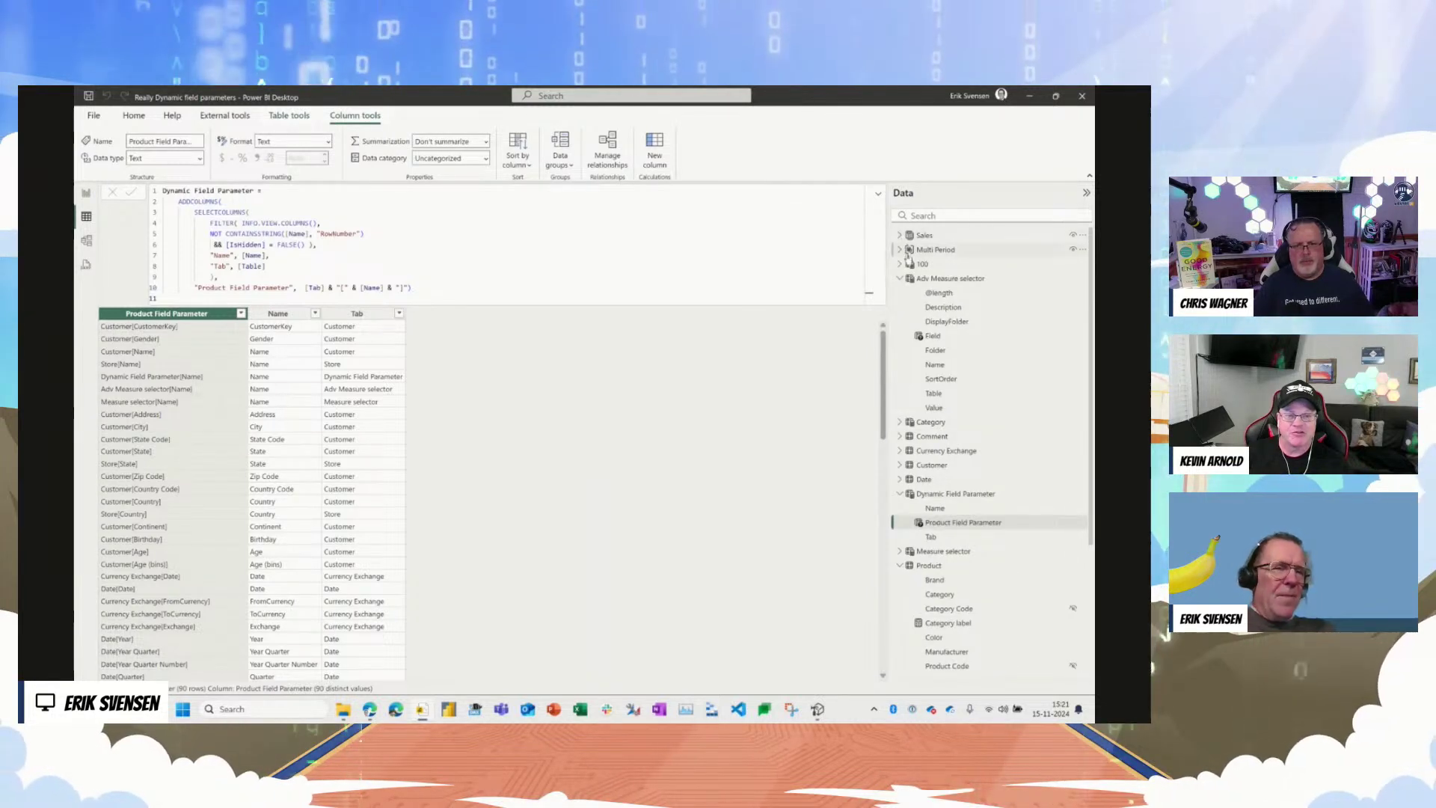
click(878, 194)
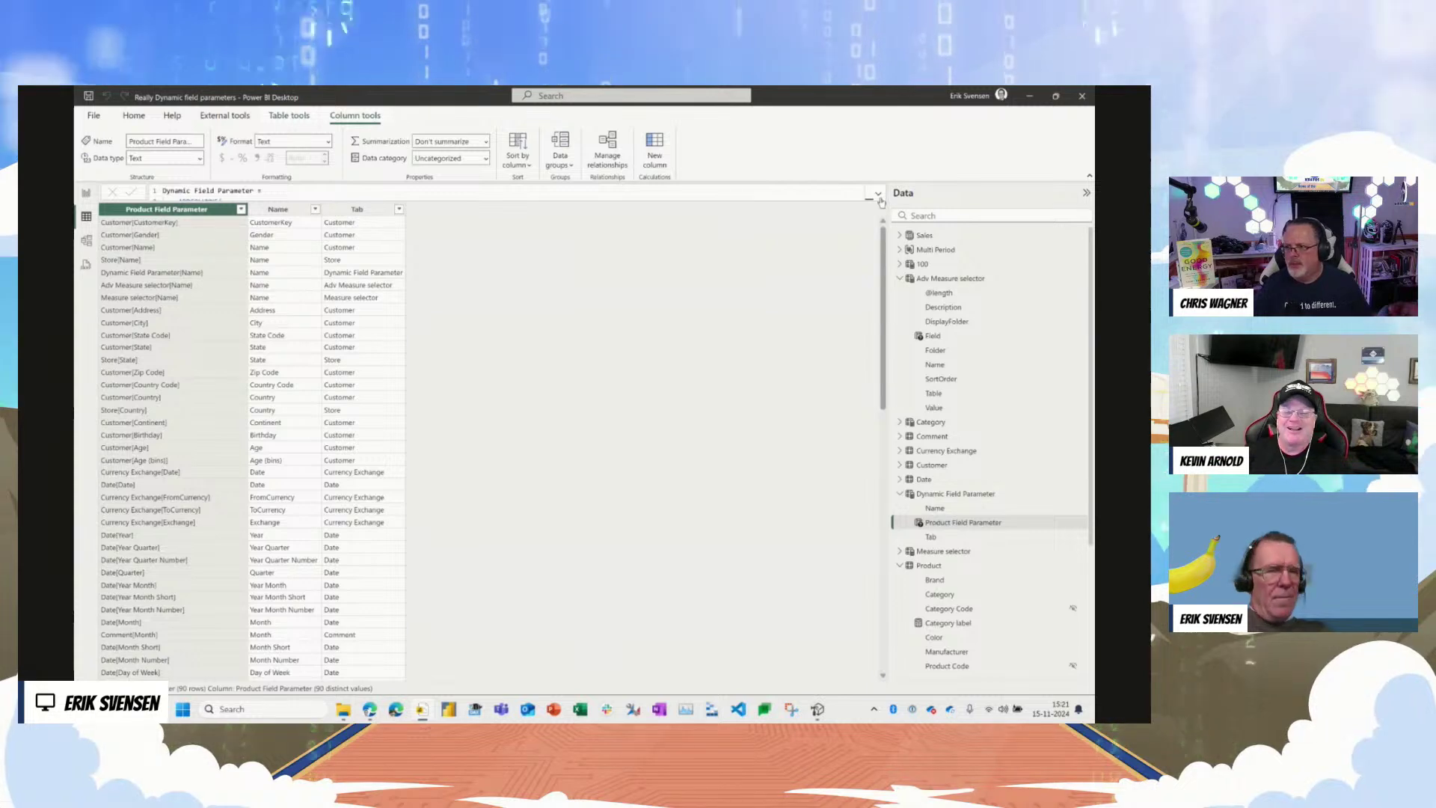
click(951, 278)
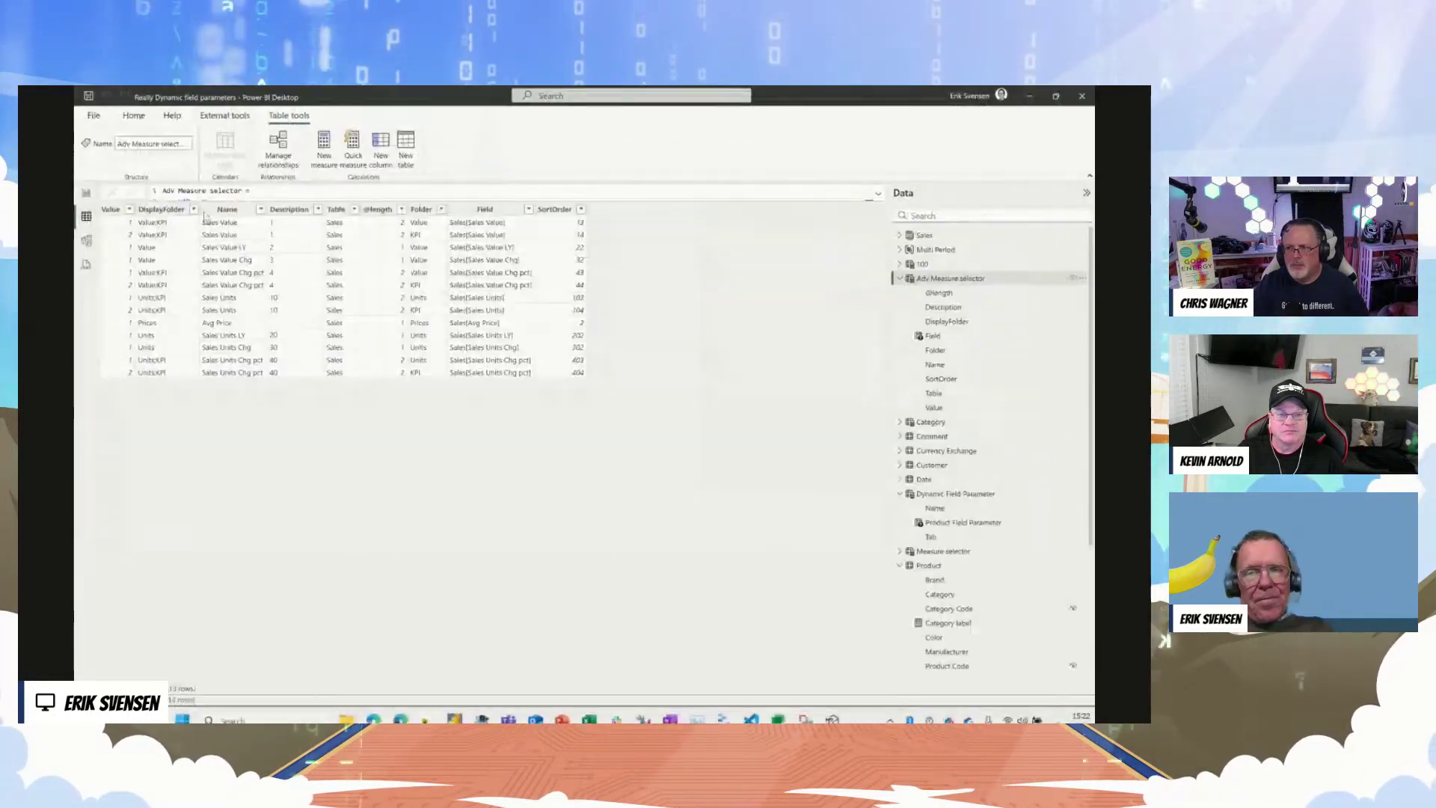
click(243, 210)
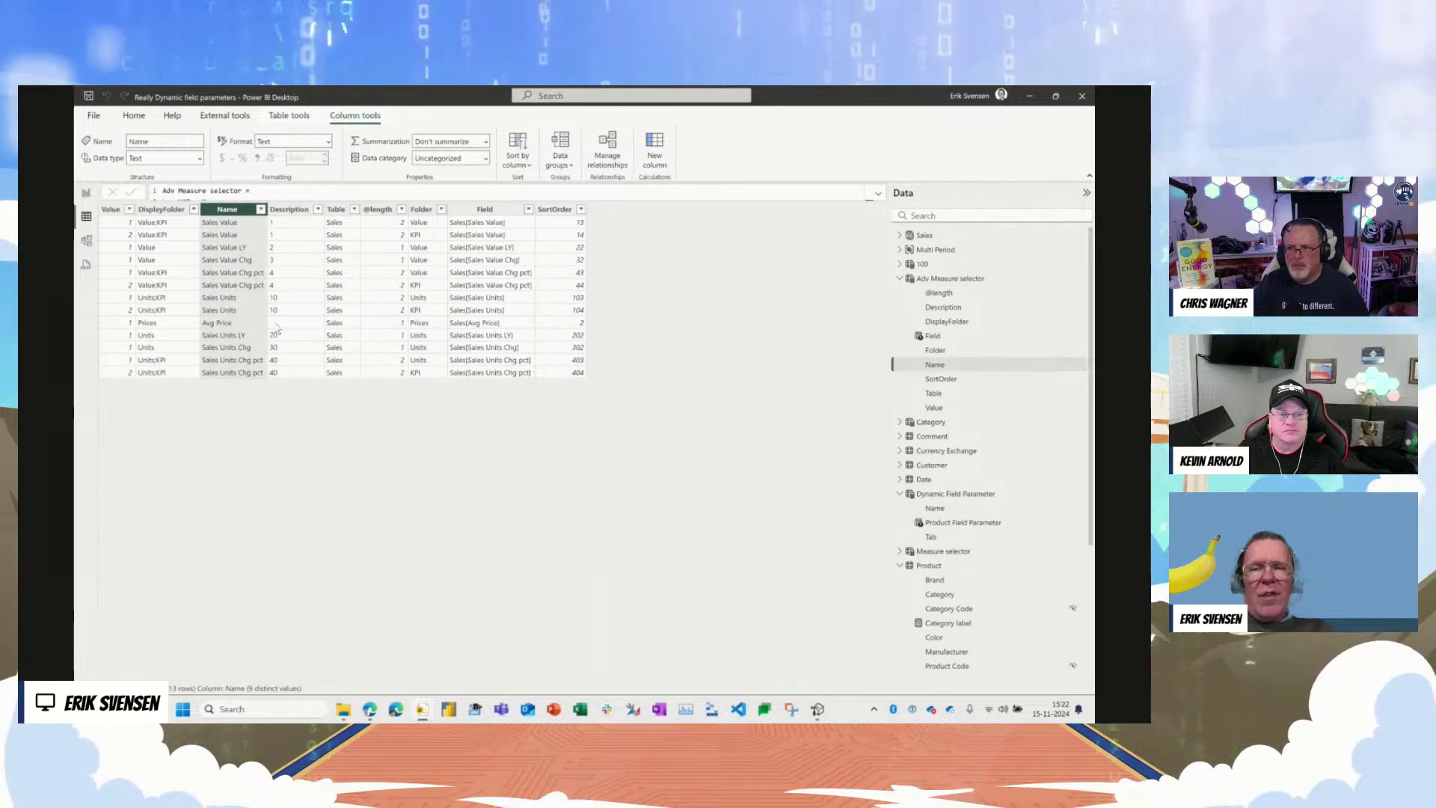
click(275, 327)
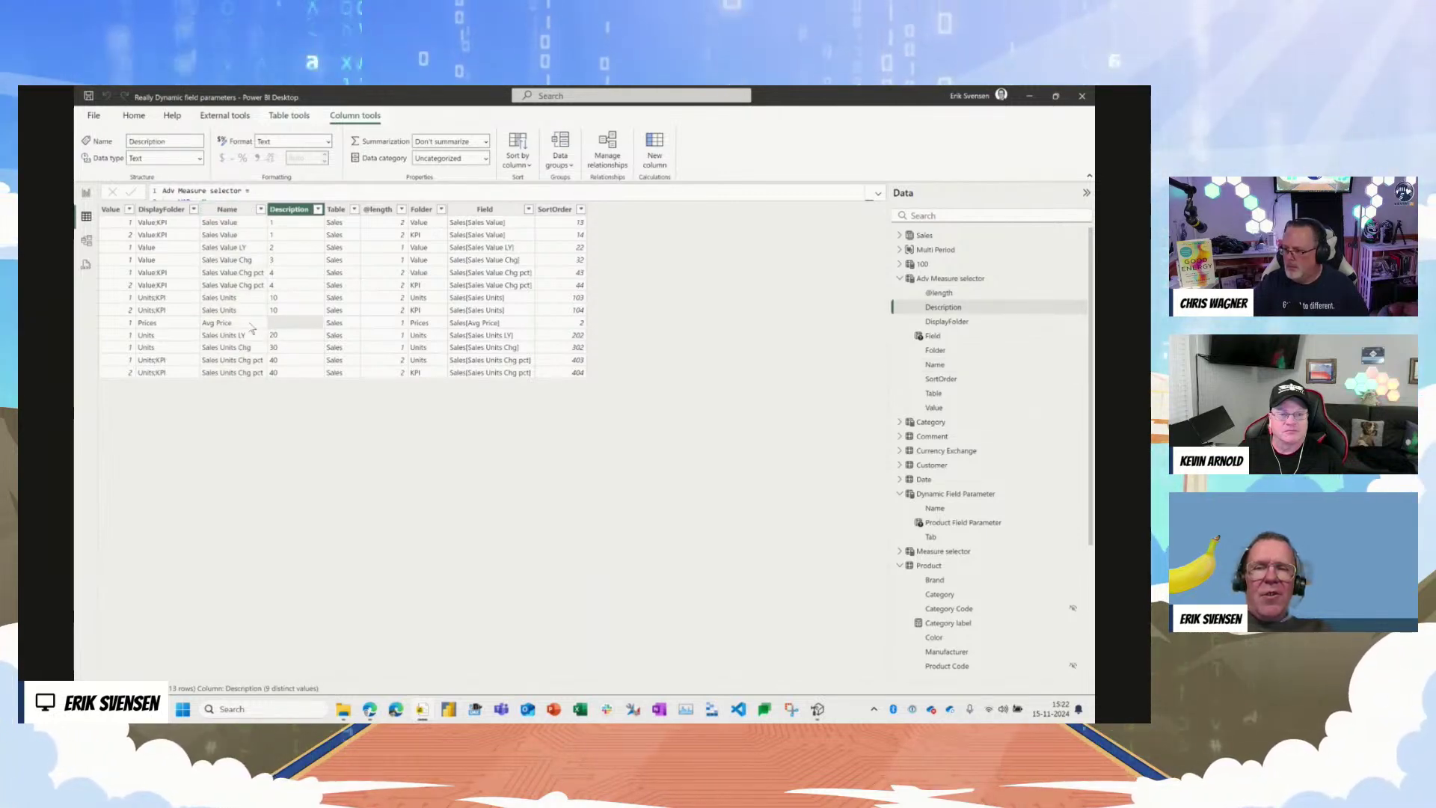
click(484, 210)
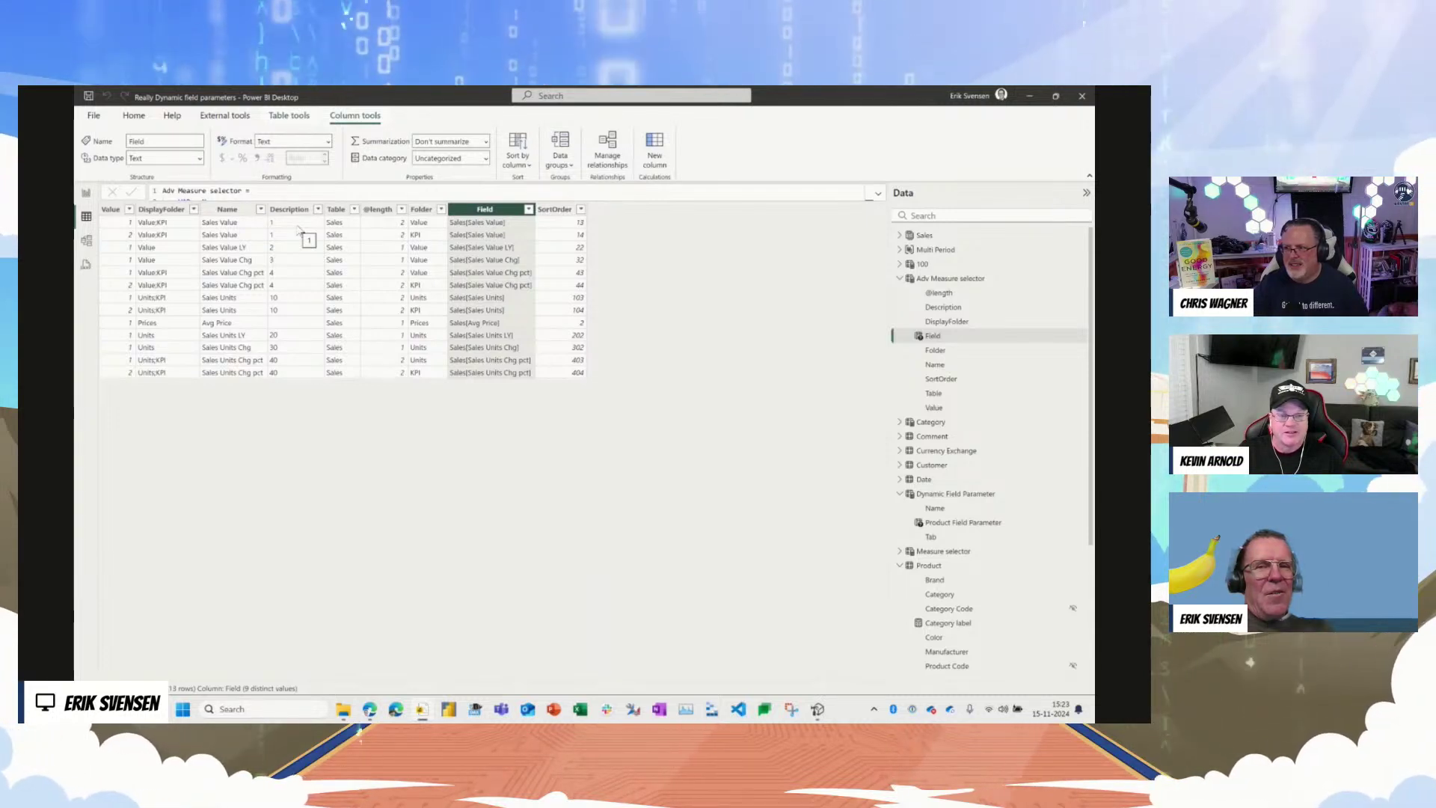
Step: Try to sort the Adv Measure selector table's Name column by SortOrder
click(238, 209)
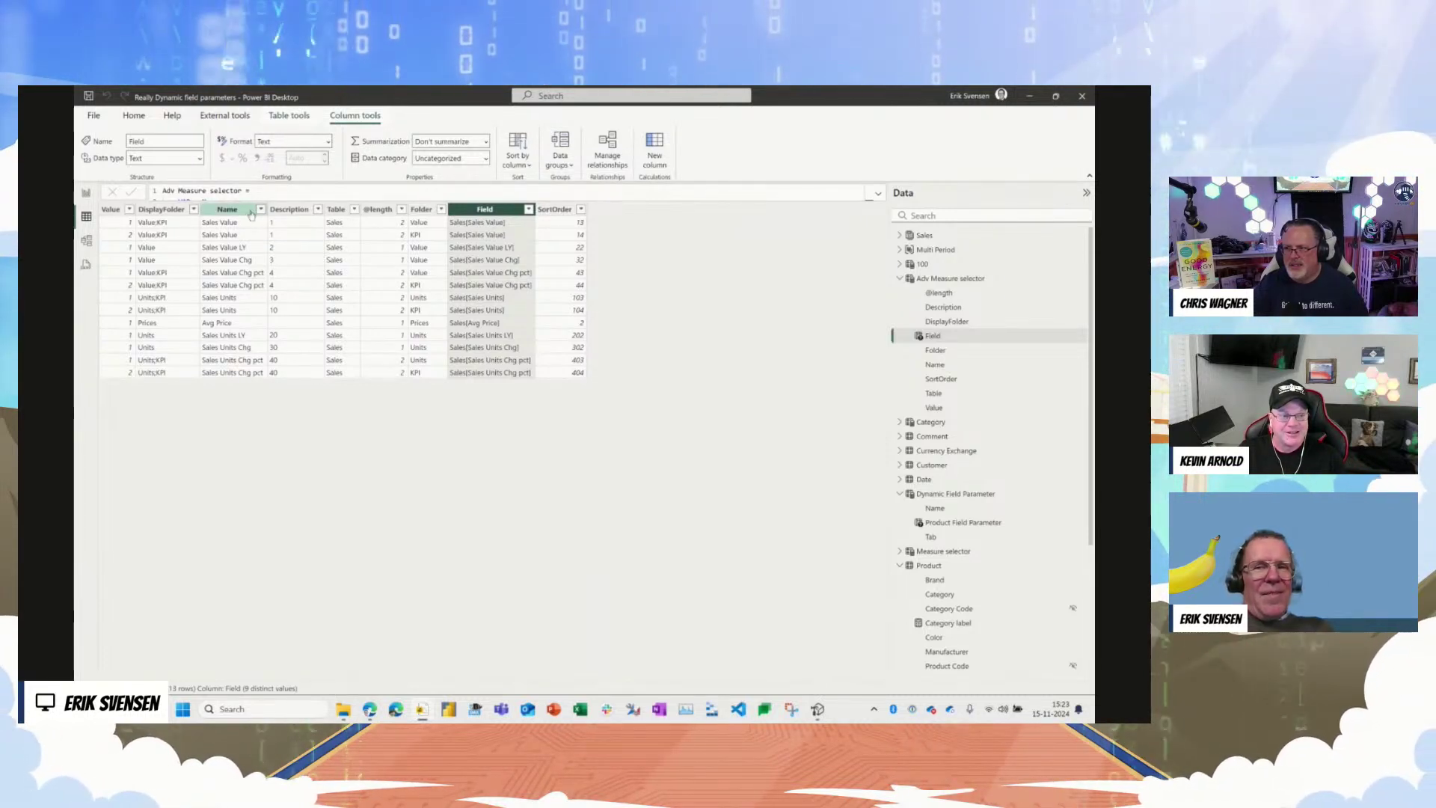
click(513, 169)
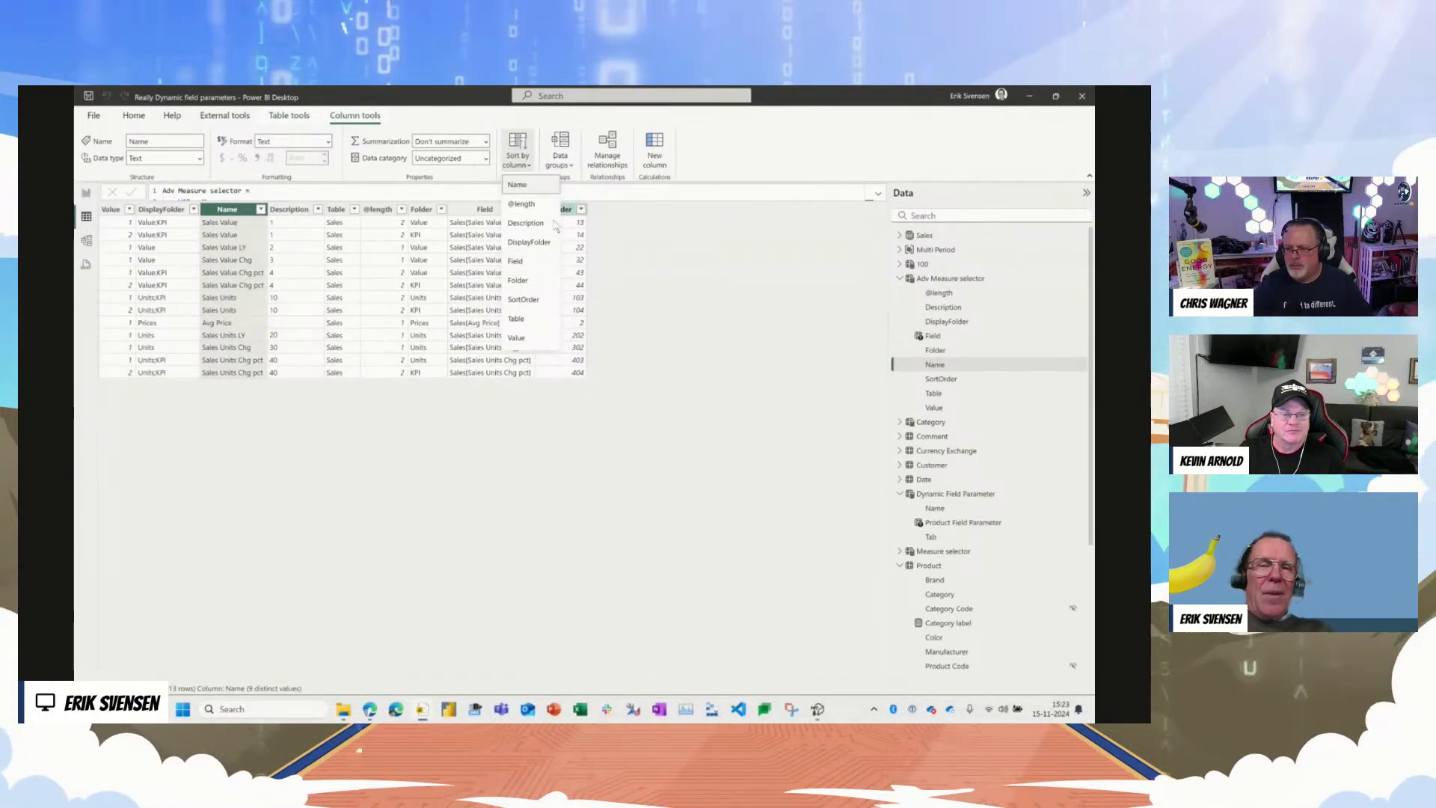
click(524, 299)
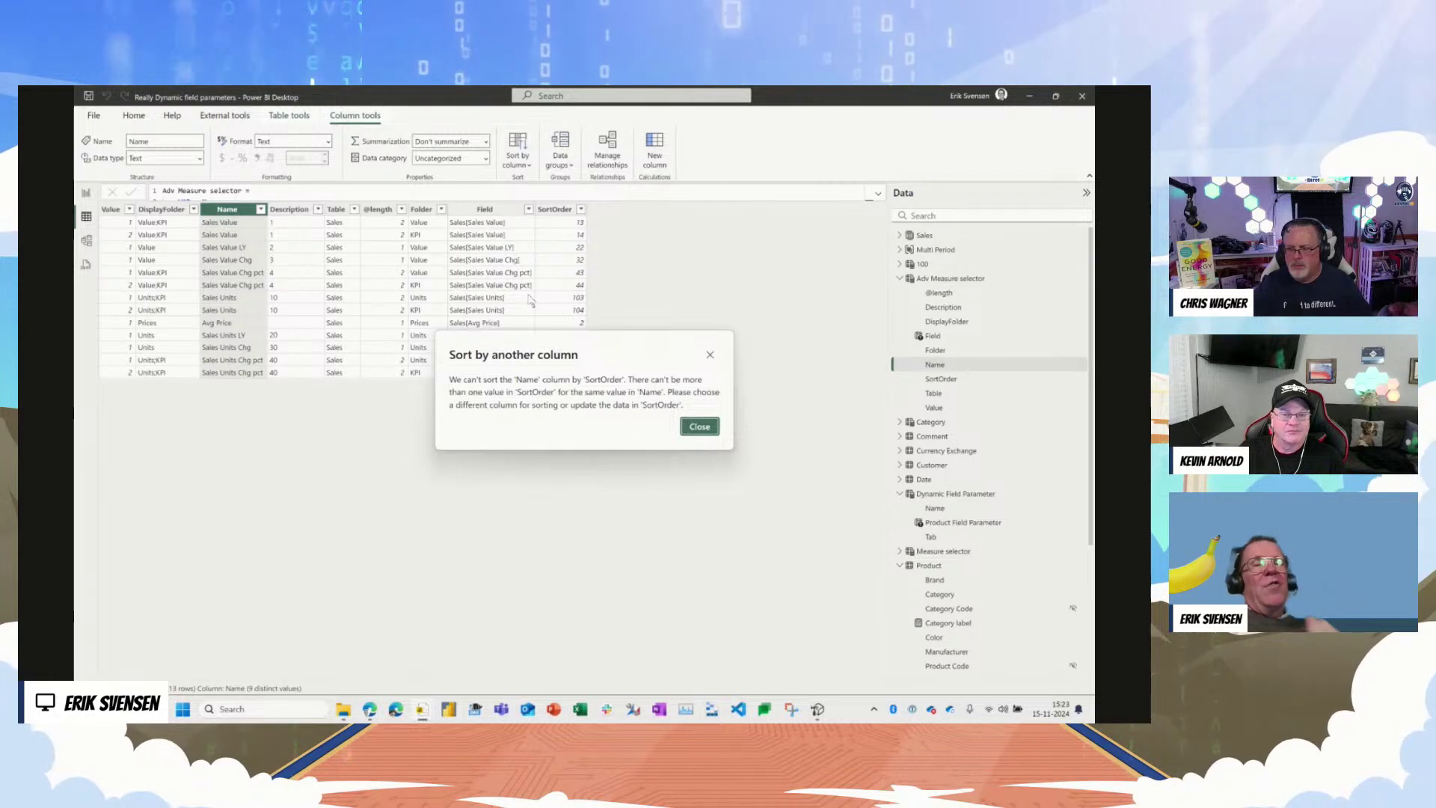
click(699, 426)
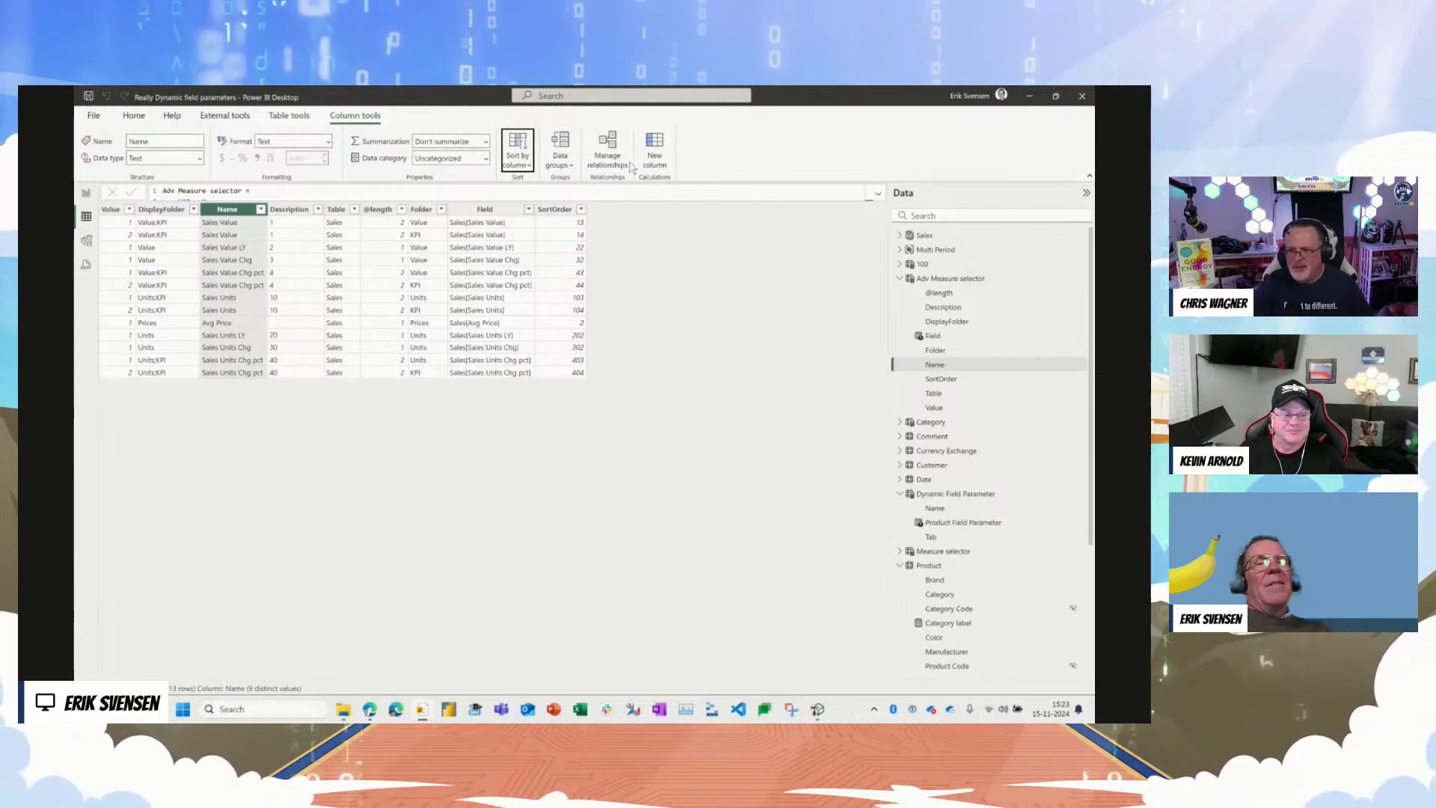
click(518, 153)
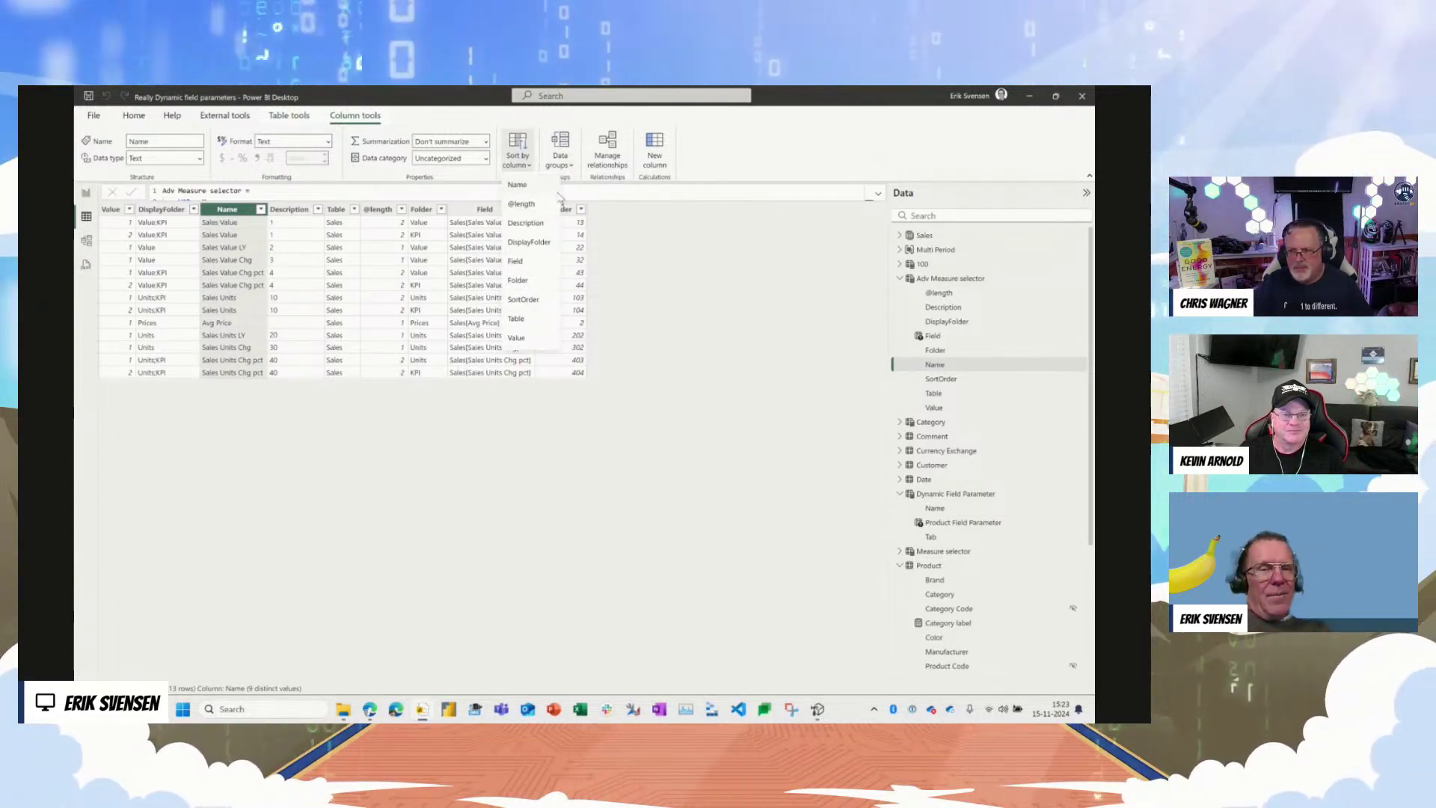
click(518, 149)
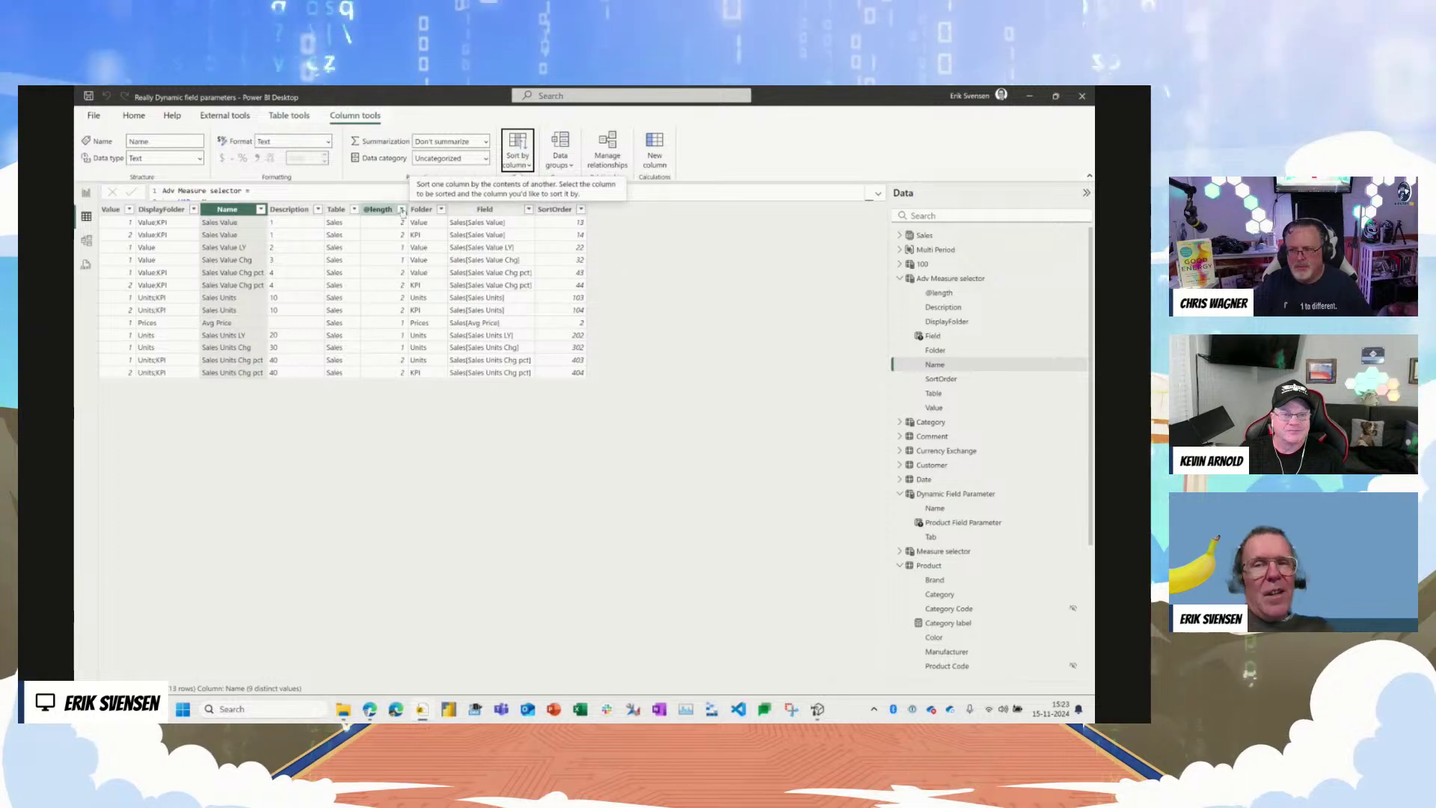
Step: Open the model in Tabular Editor, maximise its window and expand the columns of the Adv Measure selector table
click(249, 120)
click(466, 149)
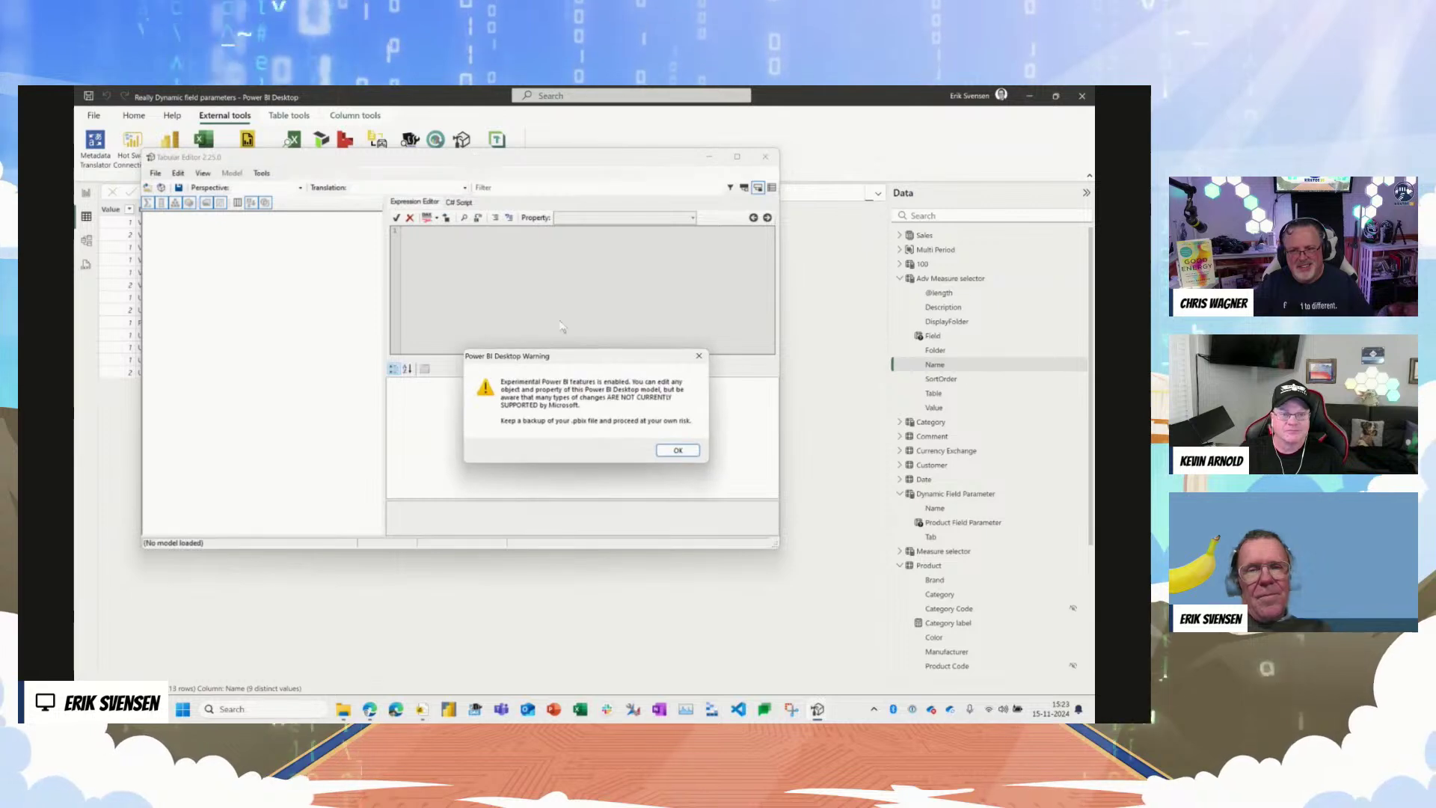
key(Return)
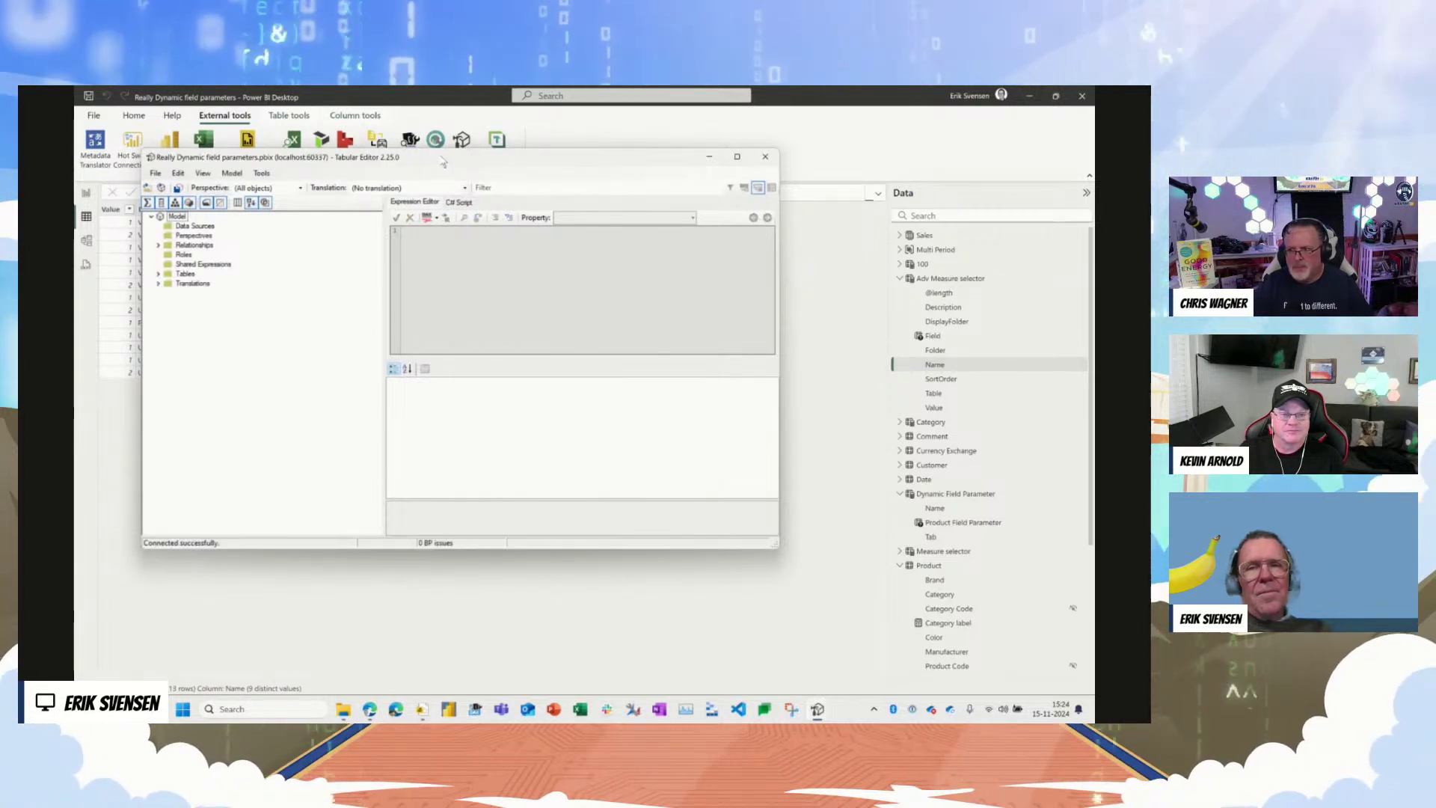
click(737, 158)
click(92, 207)
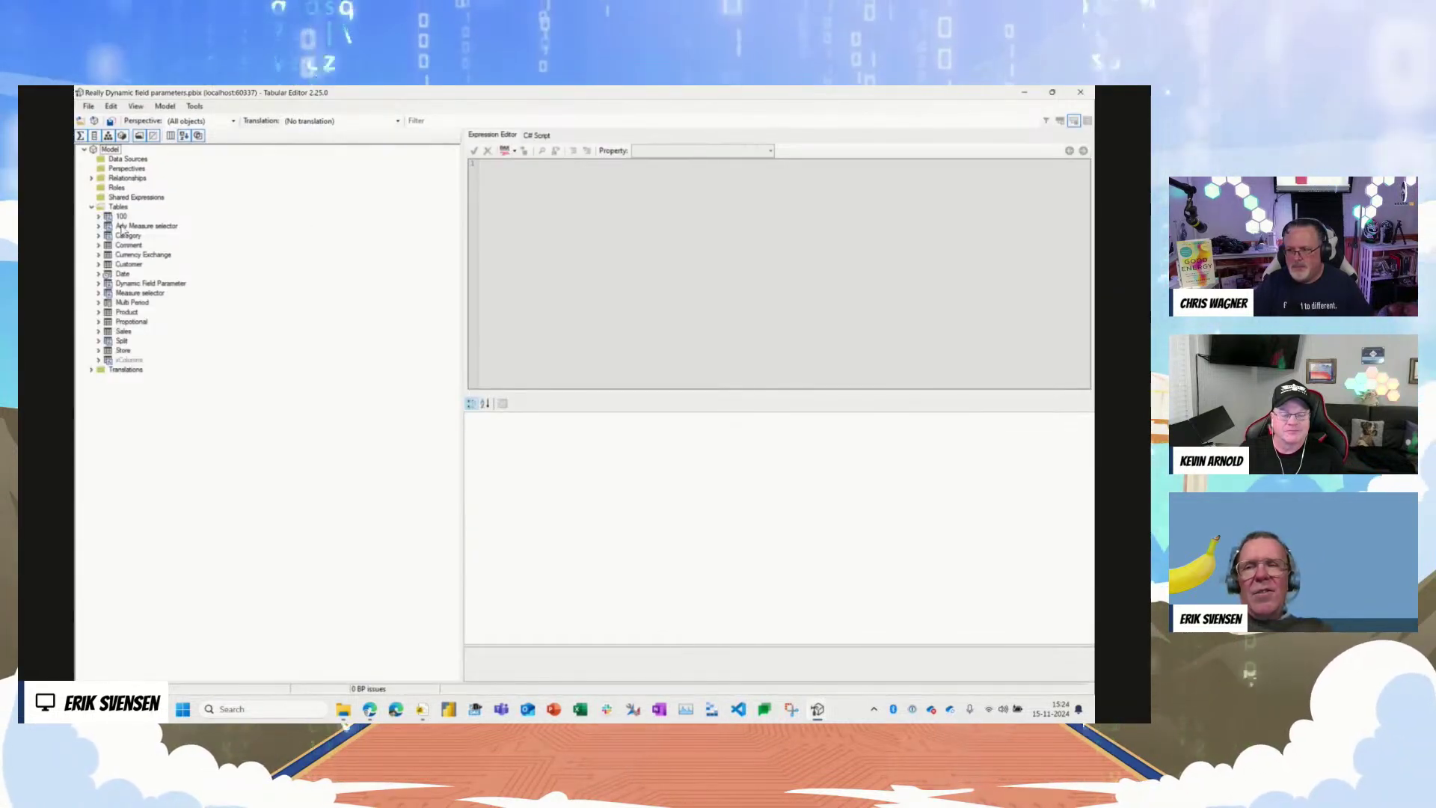
click(142, 225)
click(98, 225)
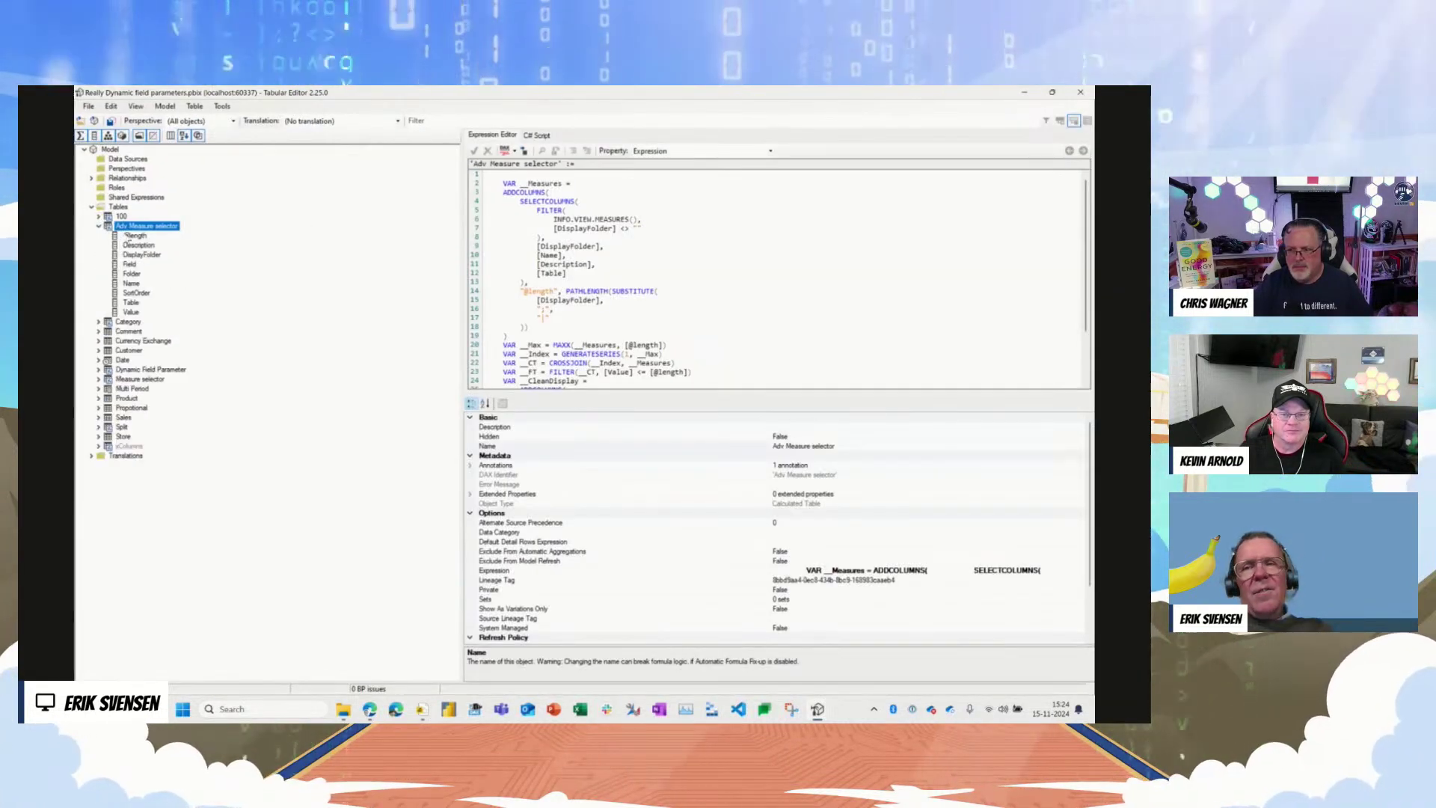
Step: Set the Name column's Sort By Column property to SortOrder, saving the change to the model before closing Tabular Editor
click(131, 283)
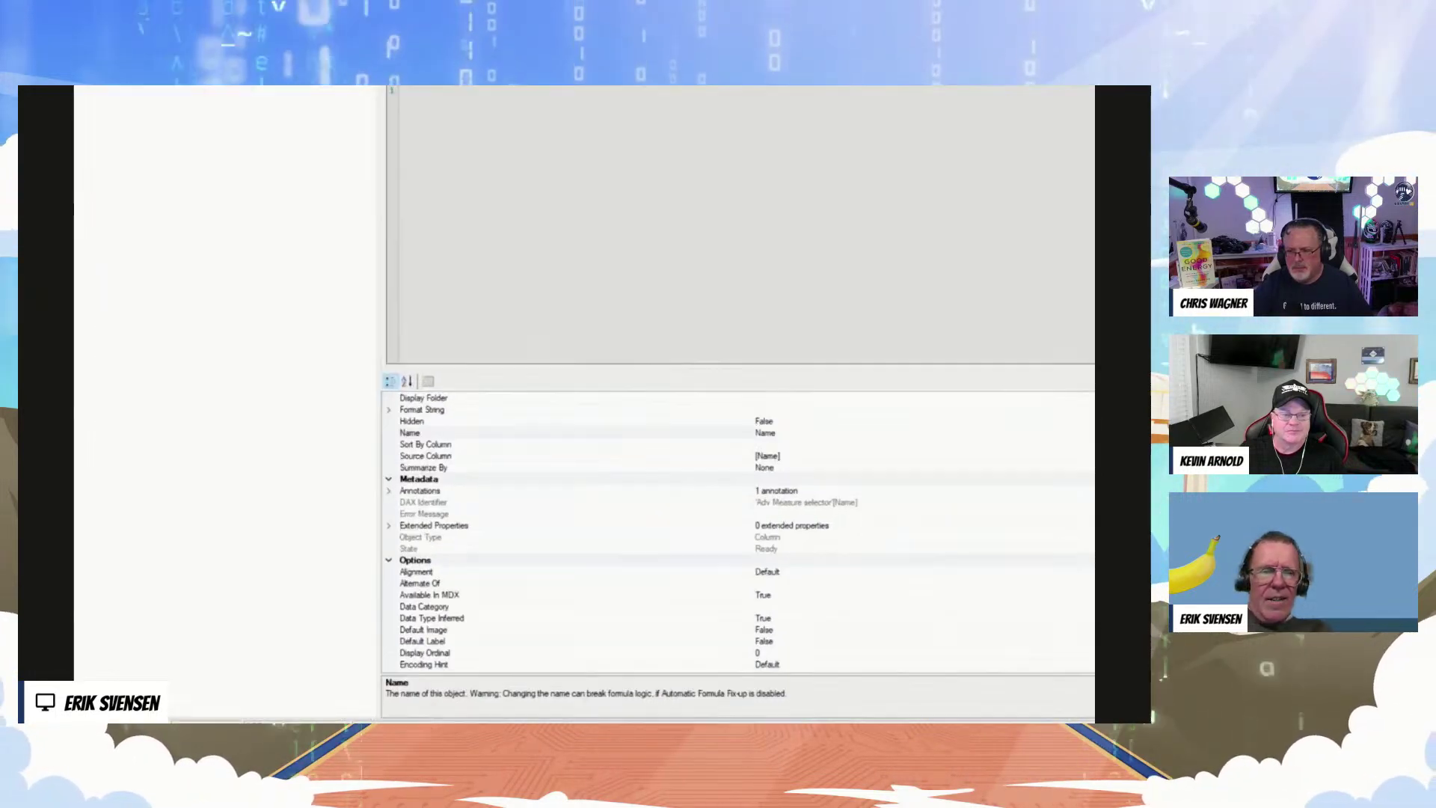
click(981, 455)
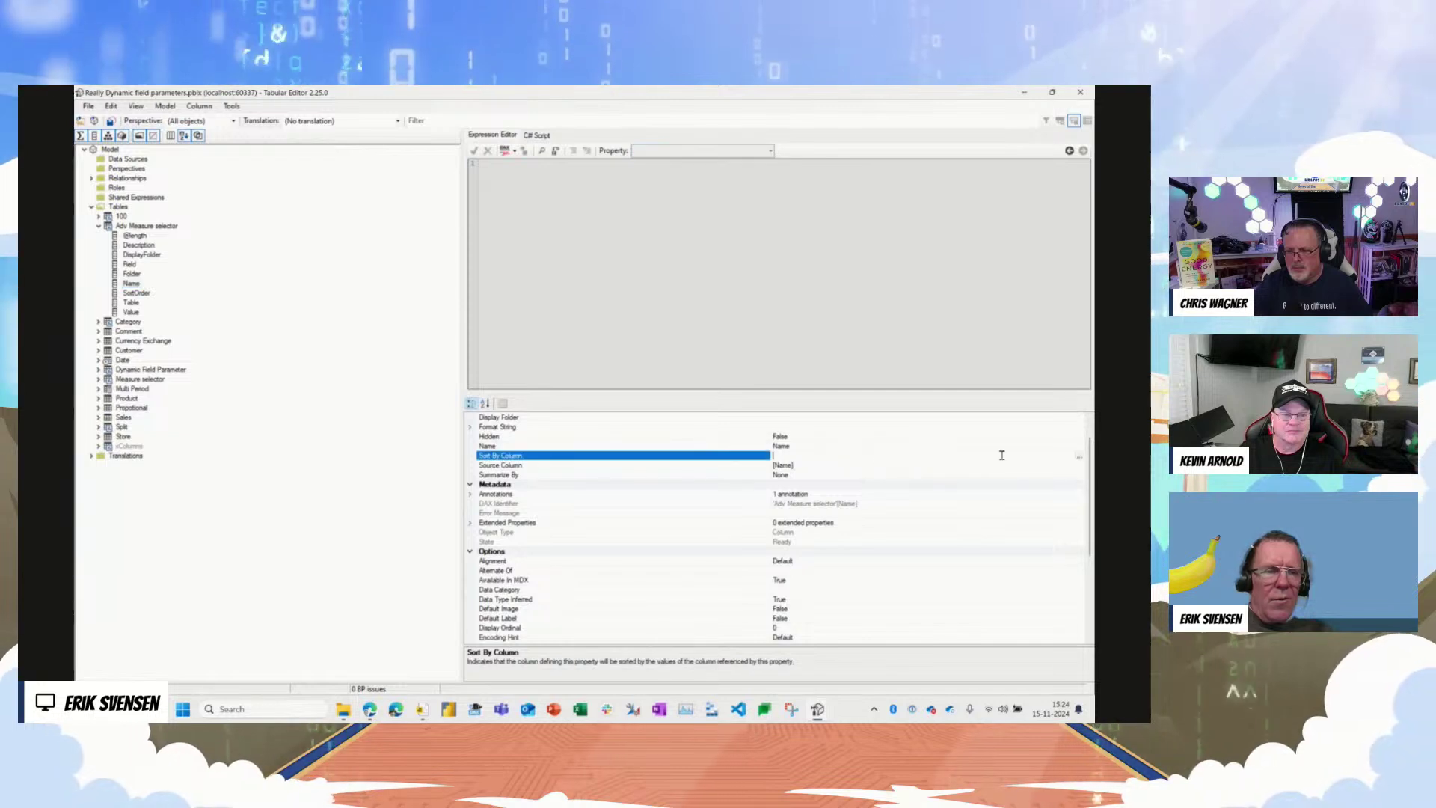
click(1079, 458)
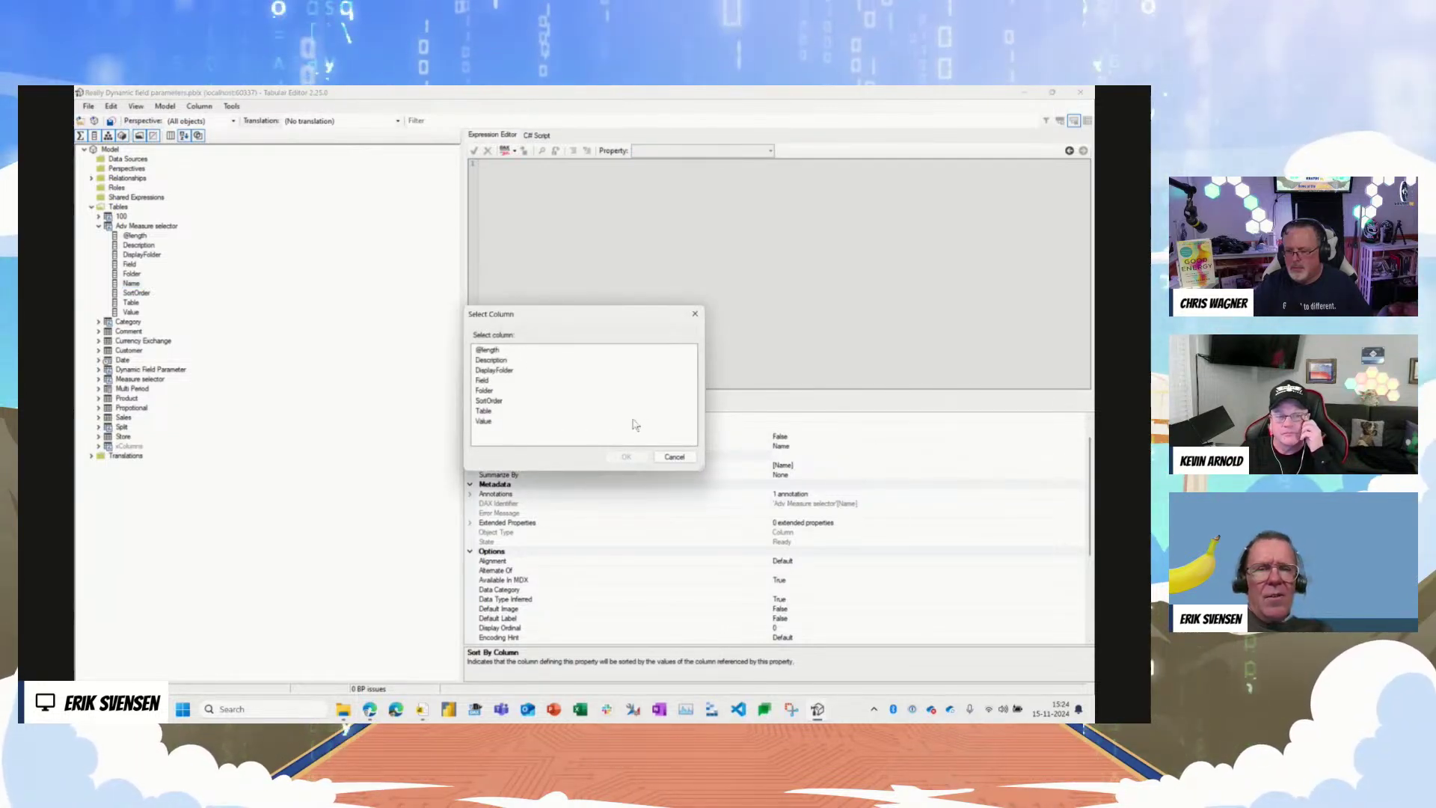
click(490, 401)
click(617, 456)
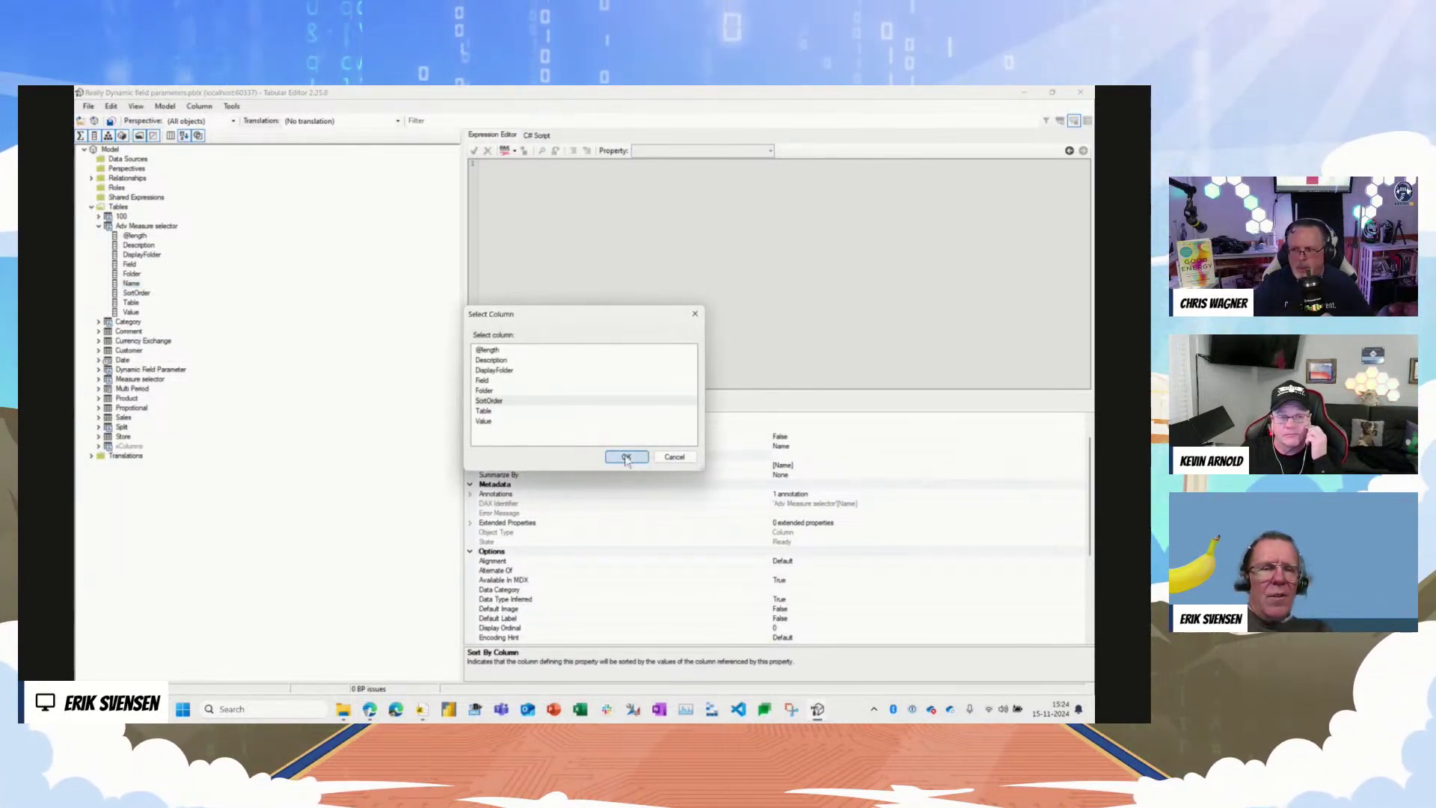
click(110, 121)
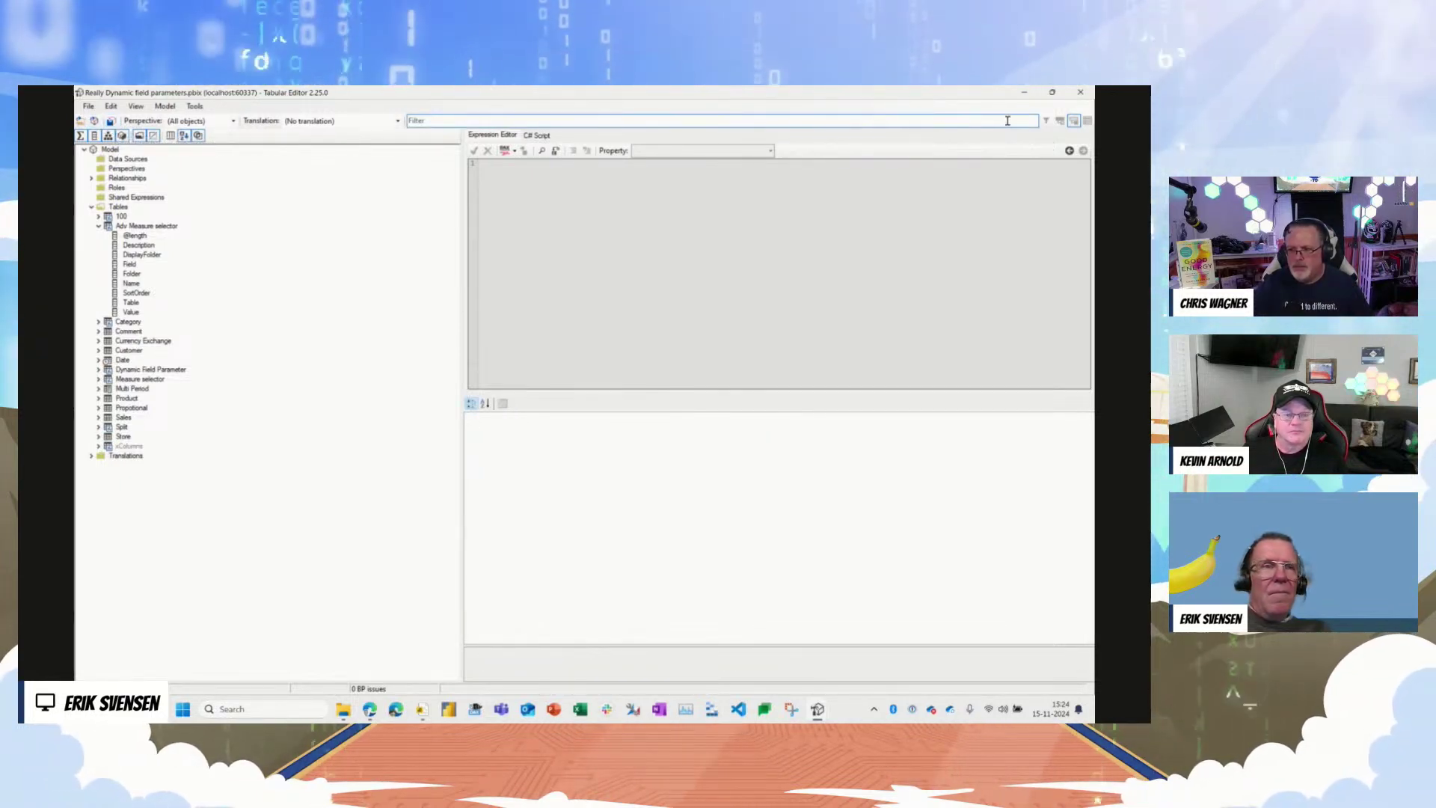
click(130, 265)
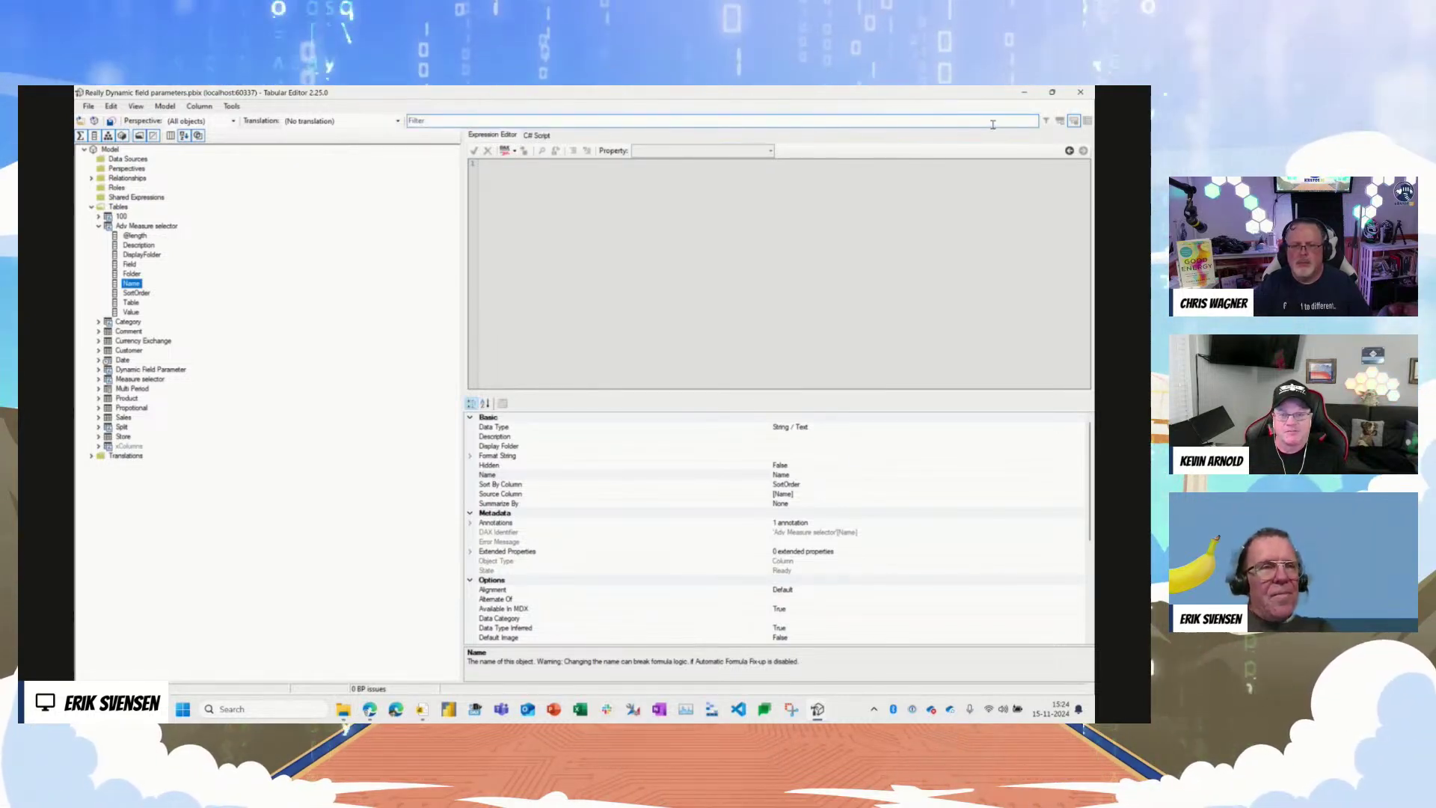
click(1079, 93)
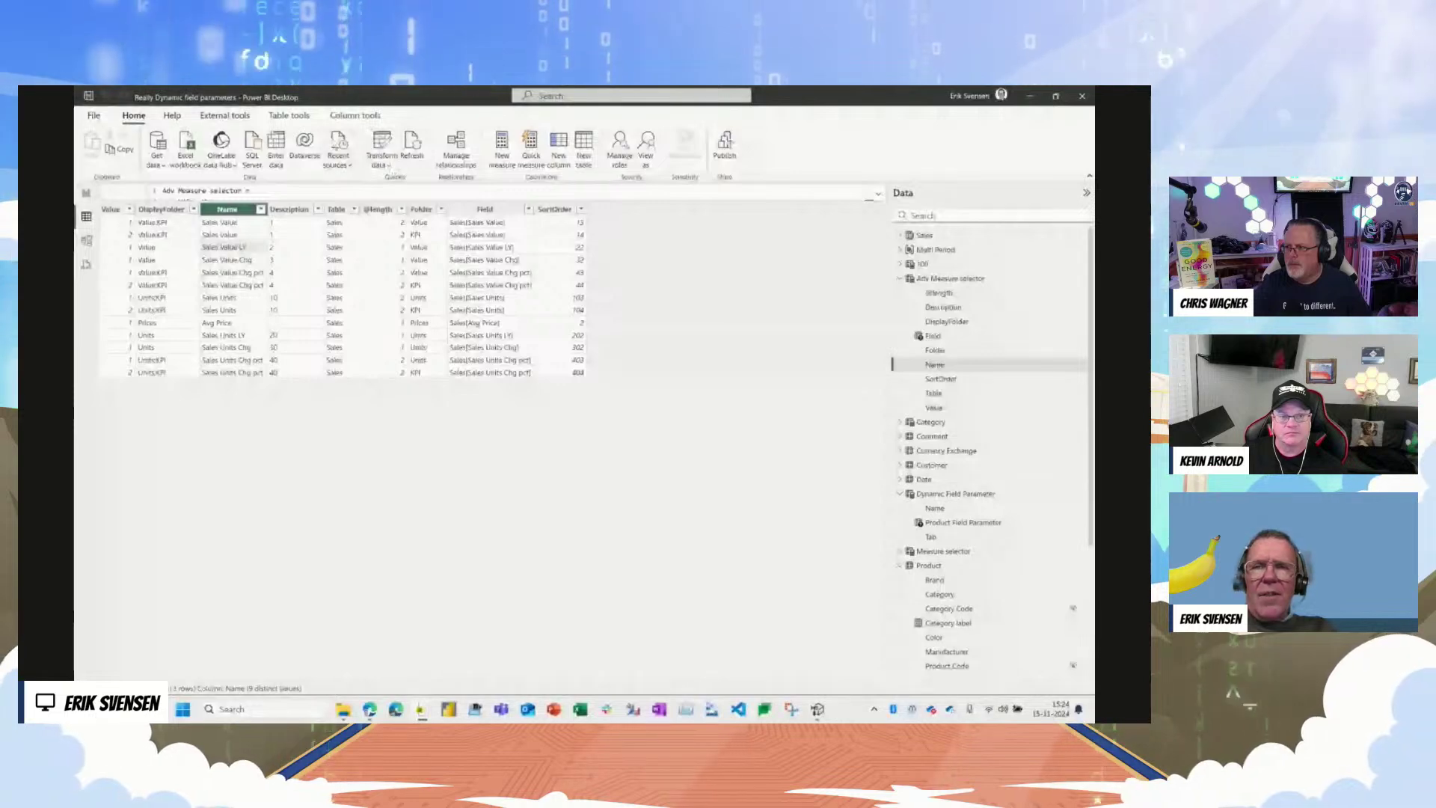
Step: Back in Power BI Desktop, check the Name column's sort-by-column setting for SortOrder
click(355, 116)
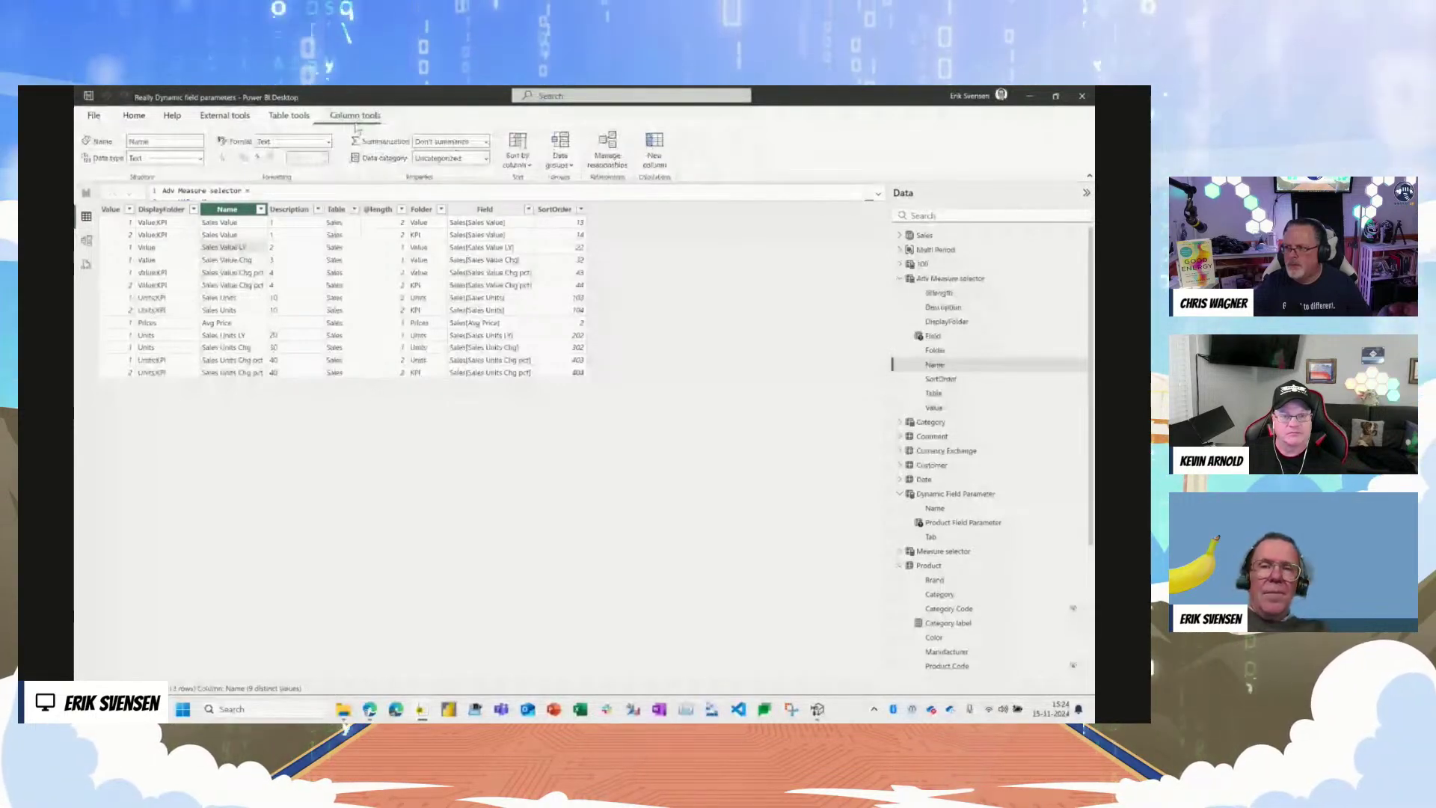
click(517, 149)
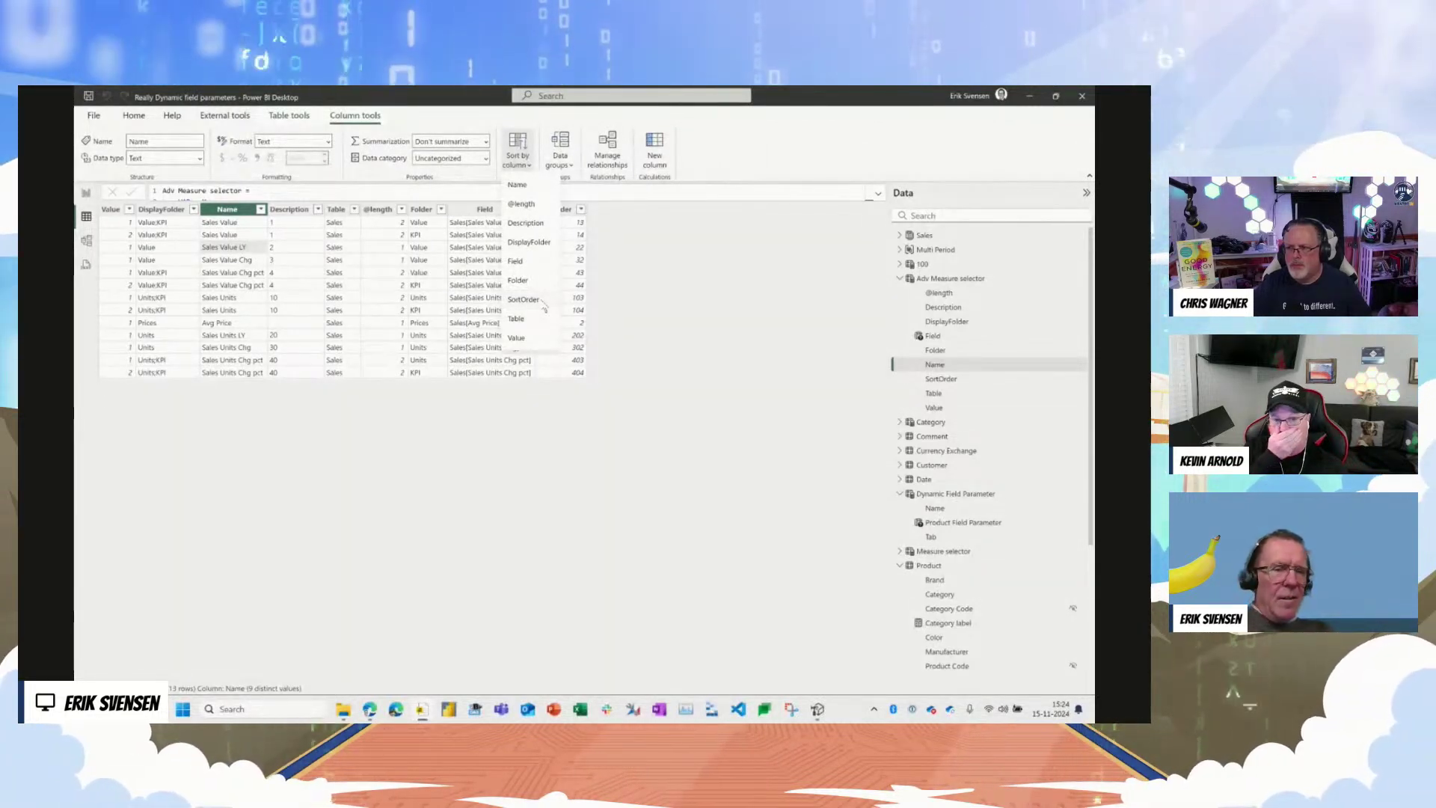
click(540, 301)
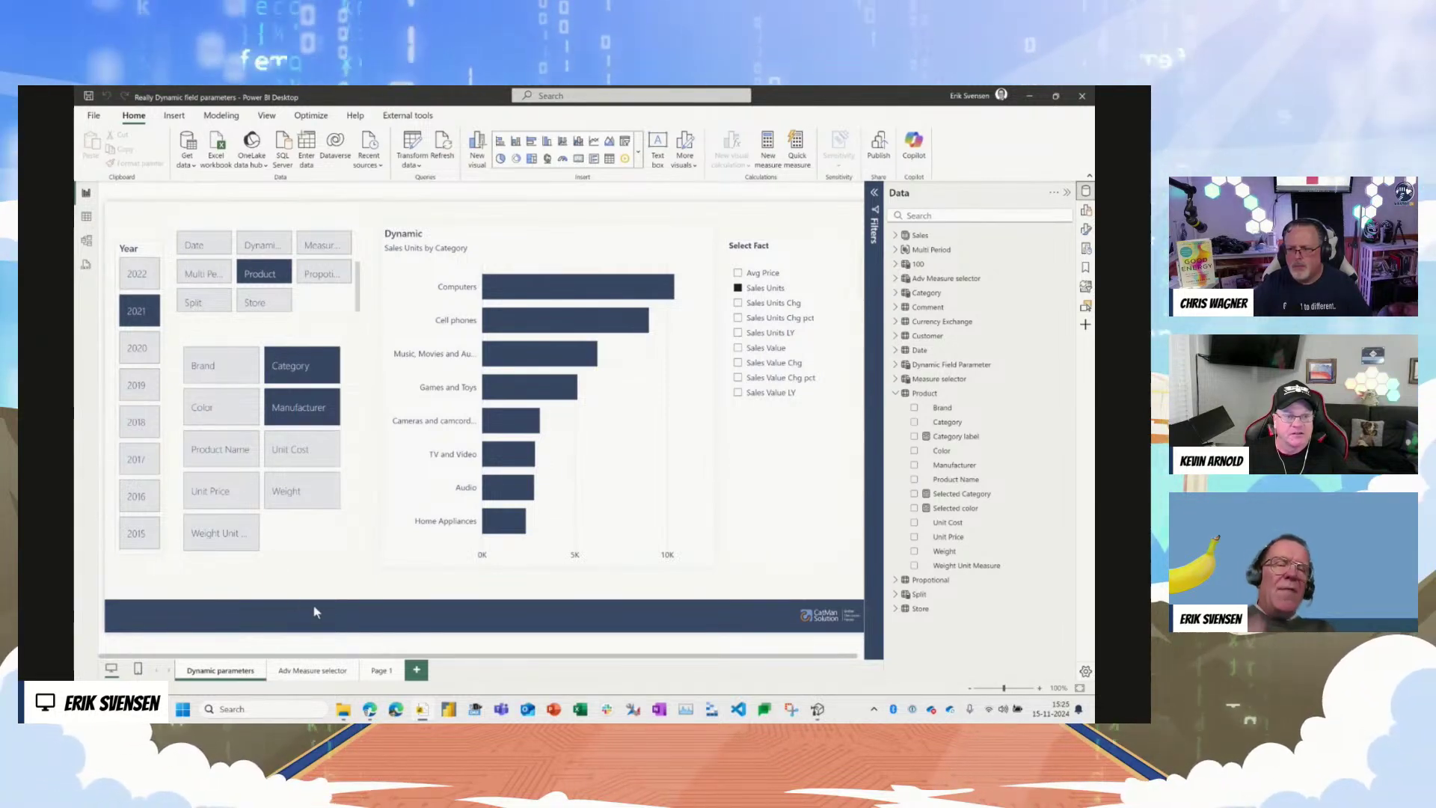
Step: In the report view, expand the Adv Measure selector table and view the formula behind its Field column
click(909, 265)
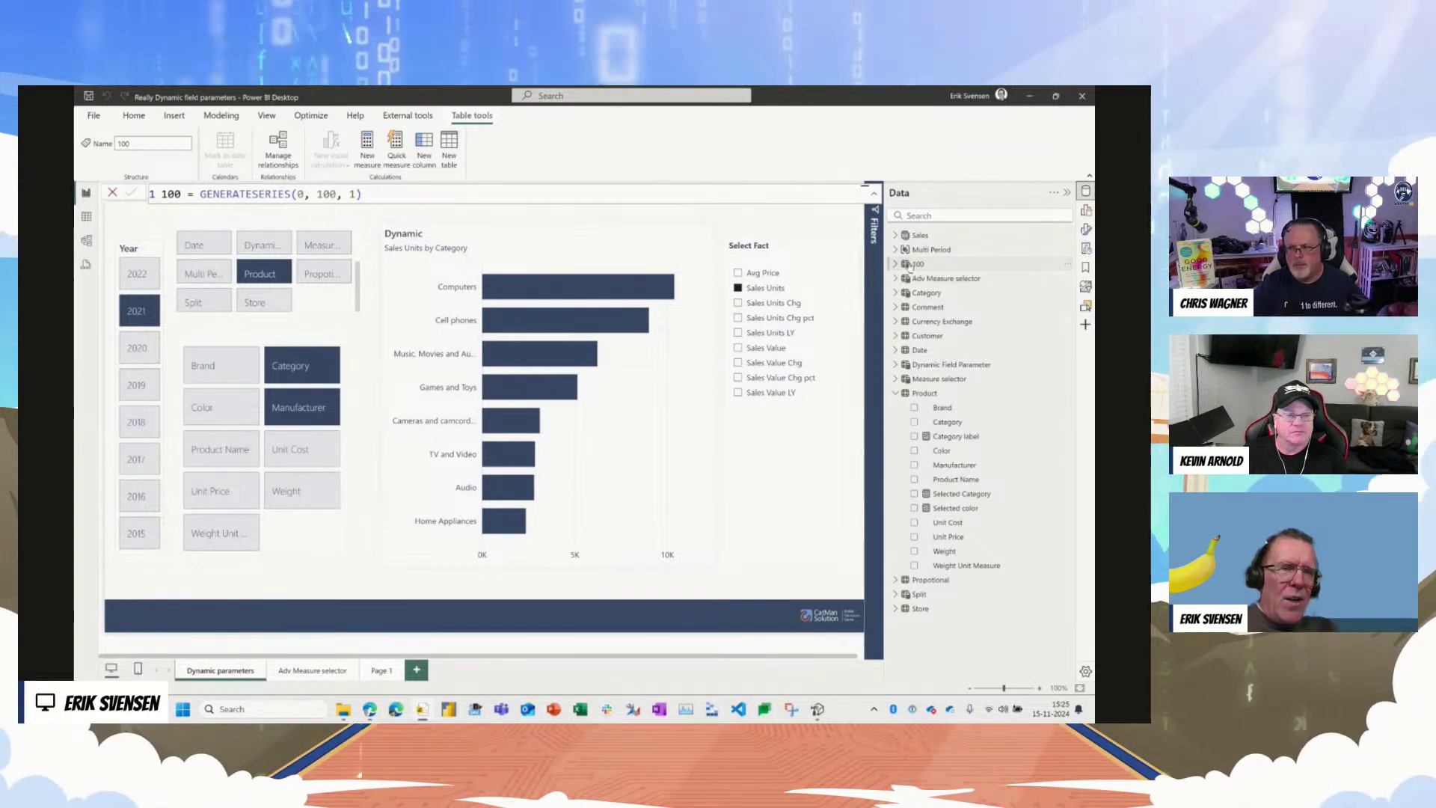
click(901, 280)
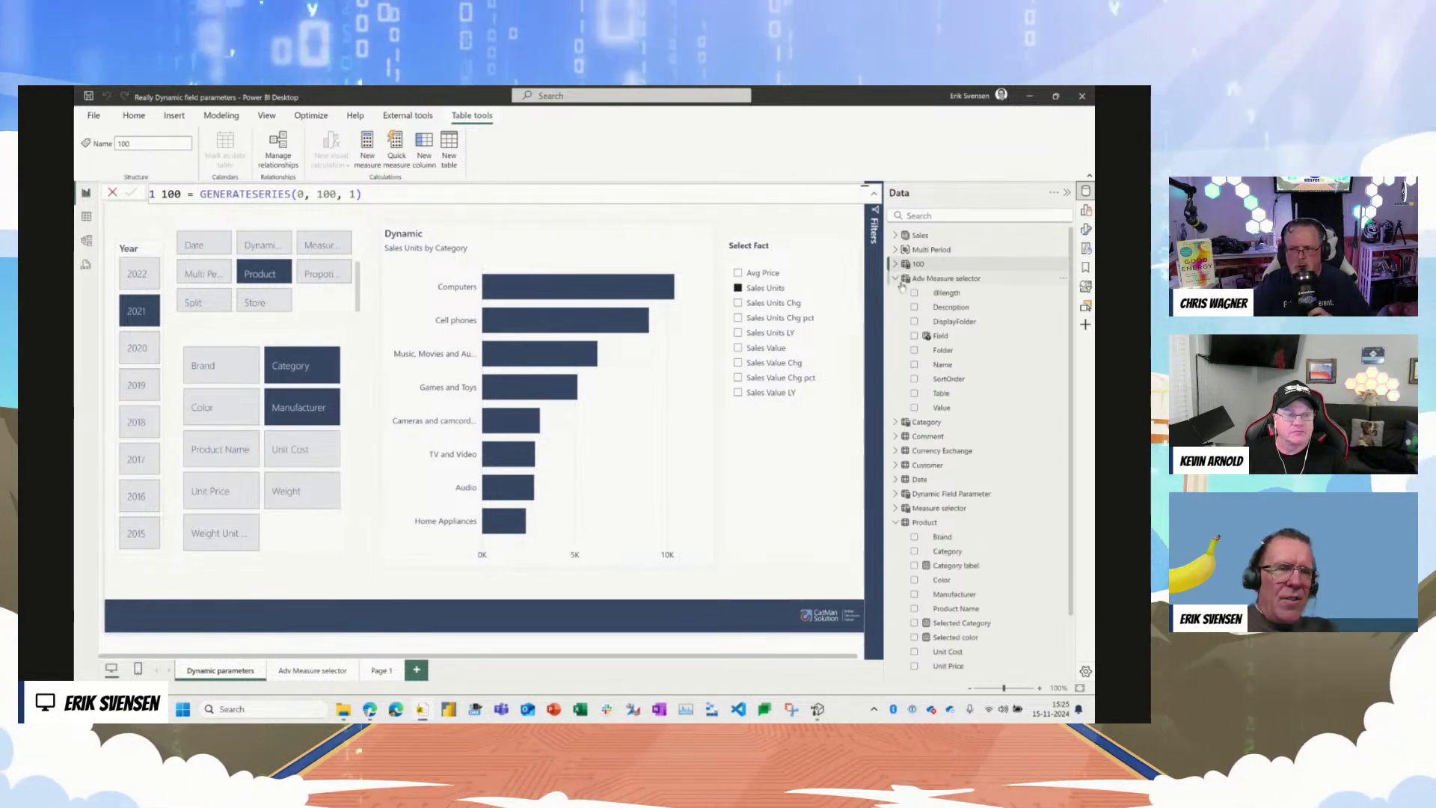
click(939, 336)
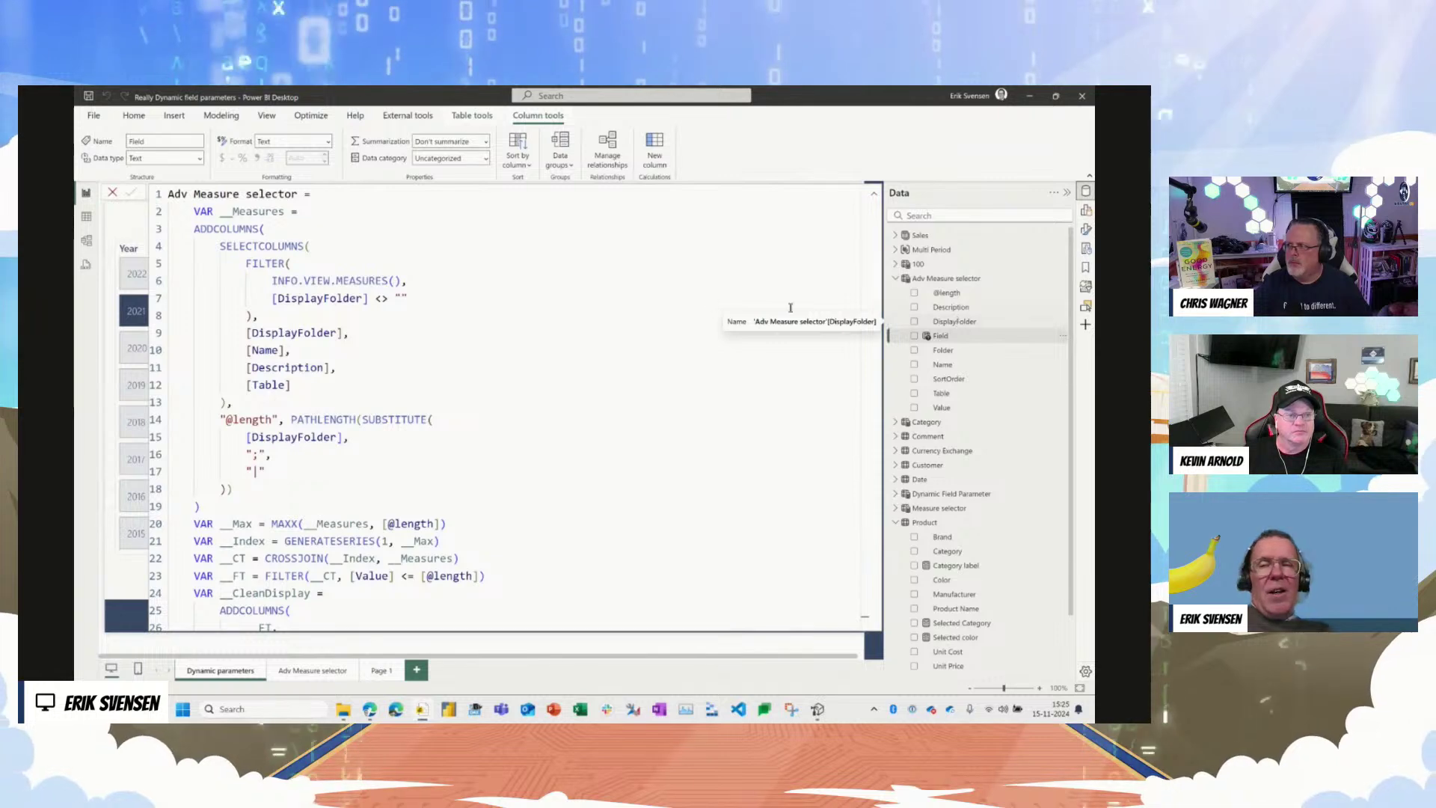
click(112, 192)
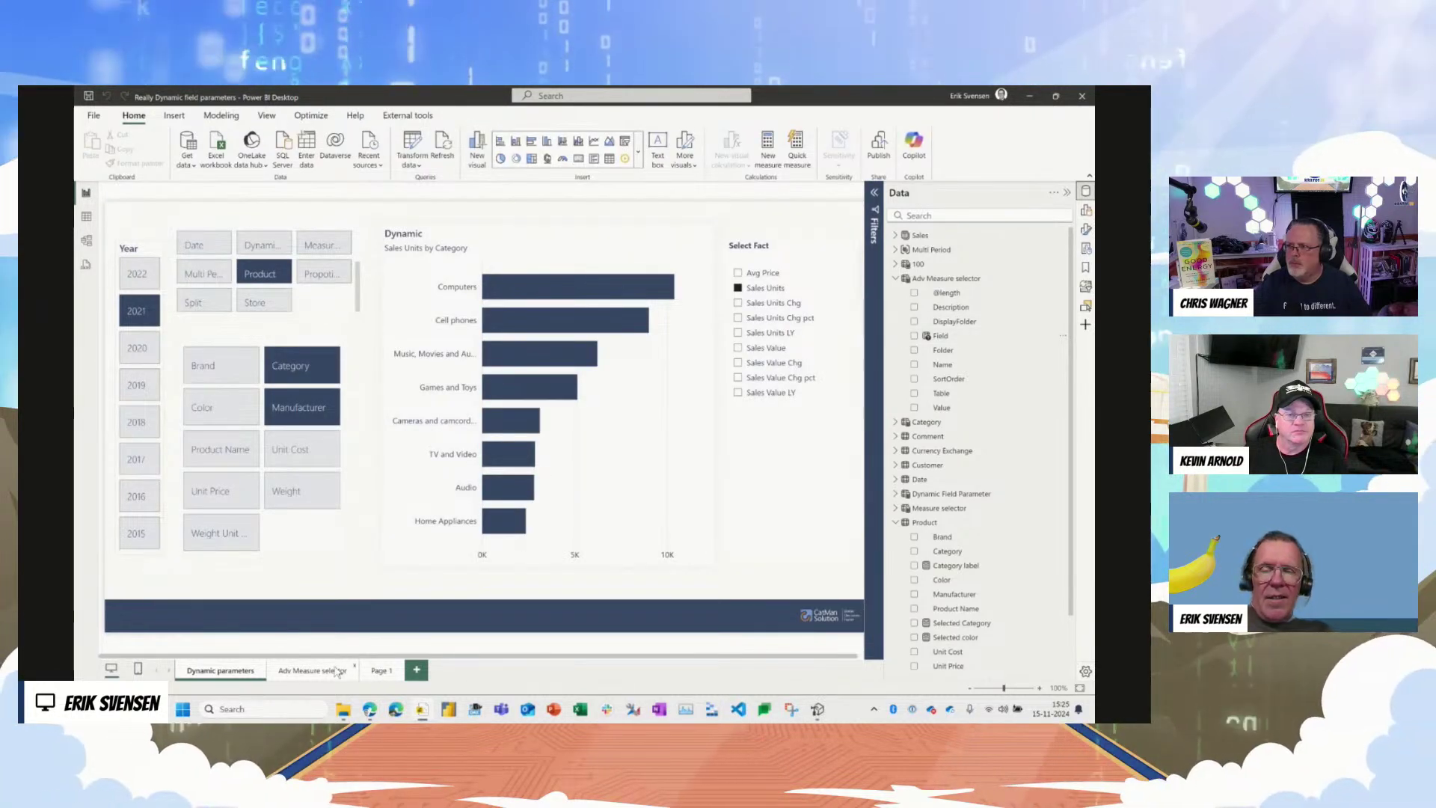
Step: On the Adv Measure selector page, expand the Value folder in the slicer and select the whole folder
click(313, 670)
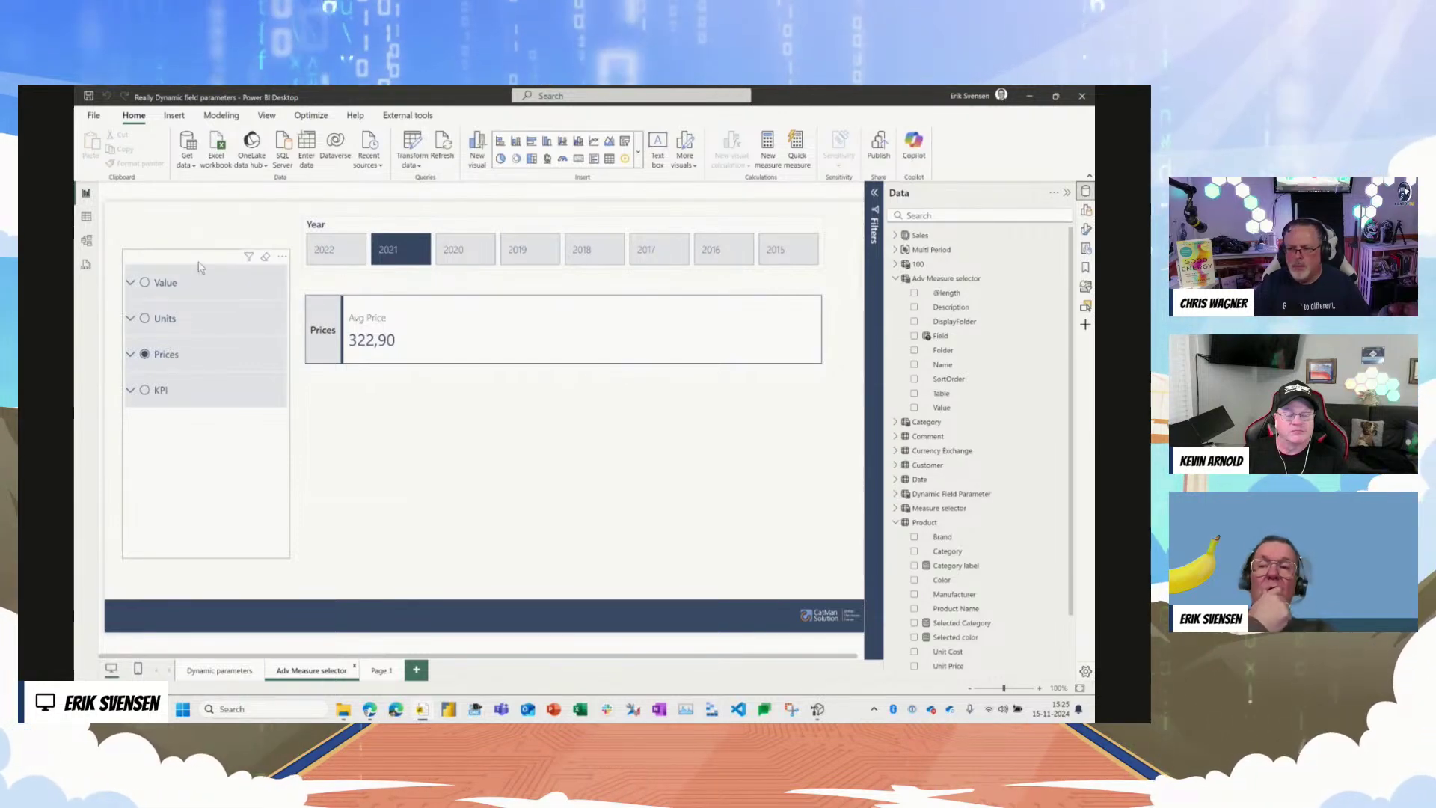
click(135, 283)
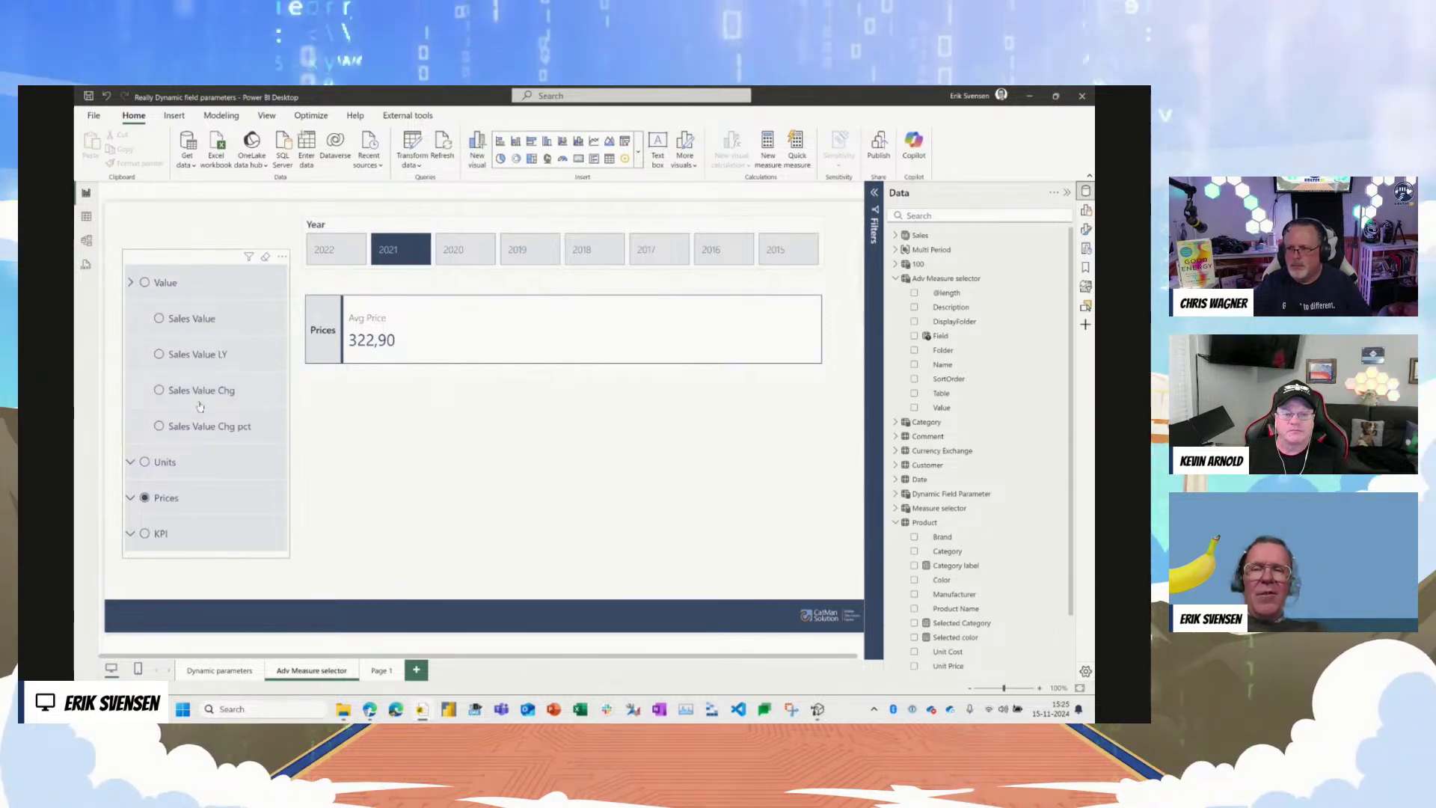
click(144, 282)
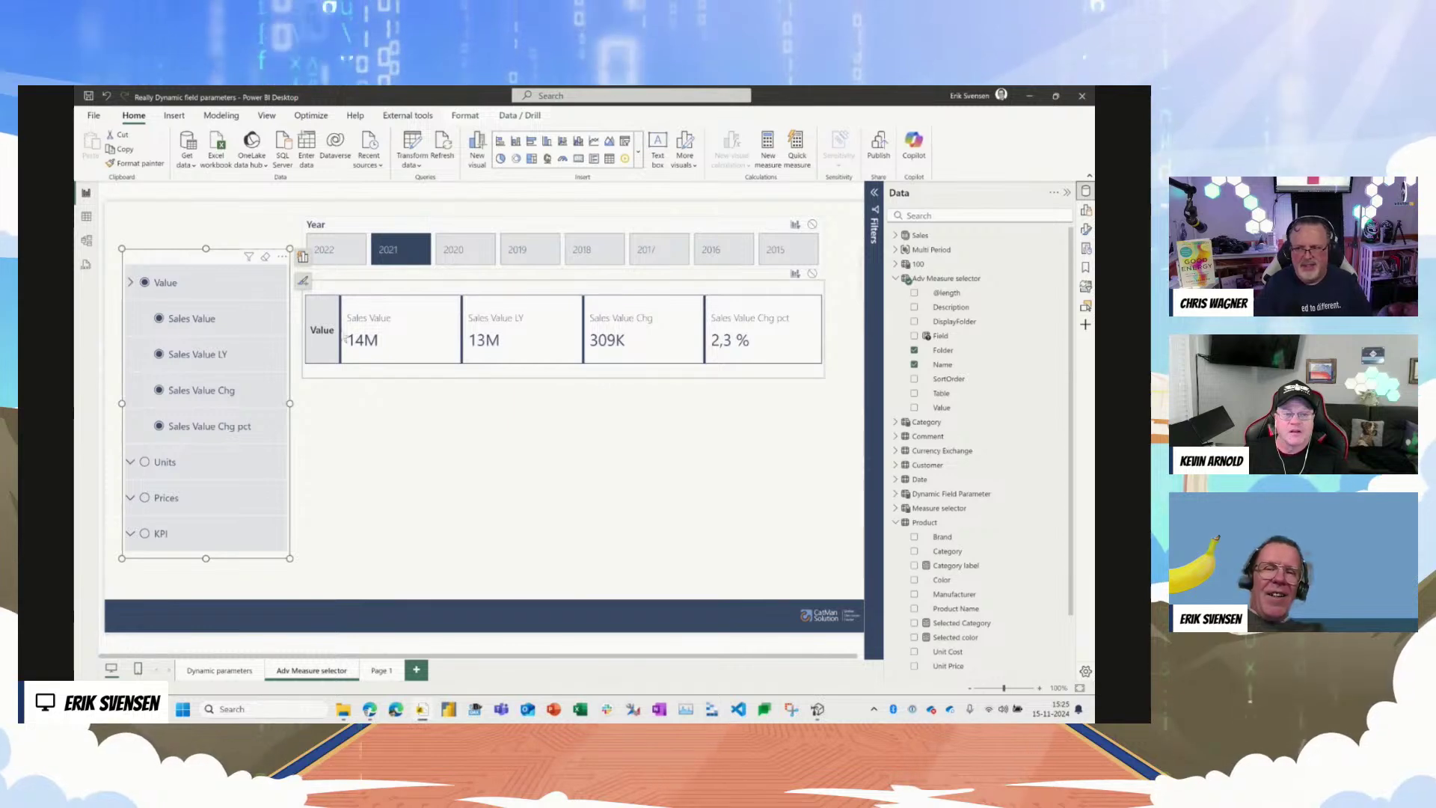
Step: Use the measure slicer to show the Units folder's measures in the card visual, followed by only Sales Value
click(159, 464)
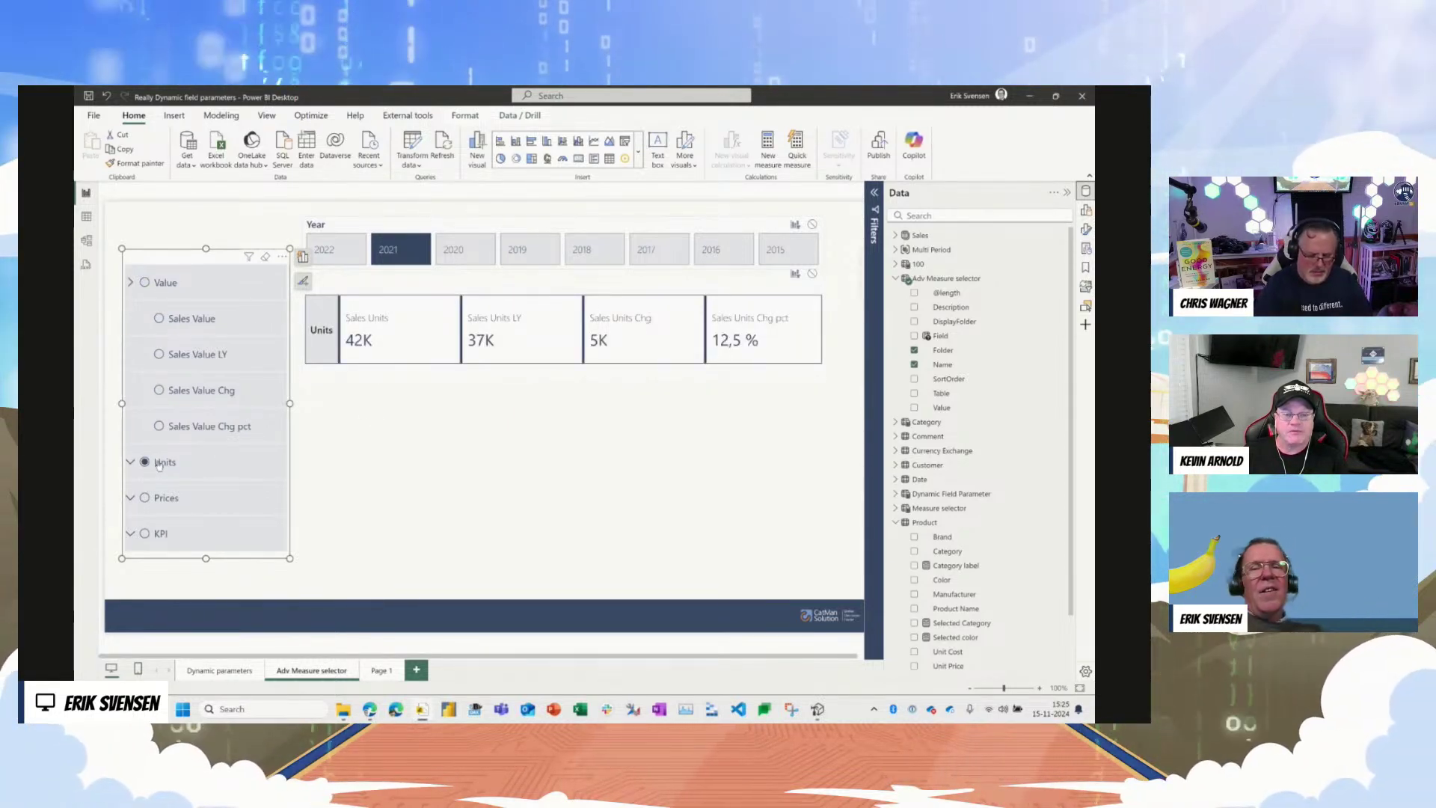
click(492, 373)
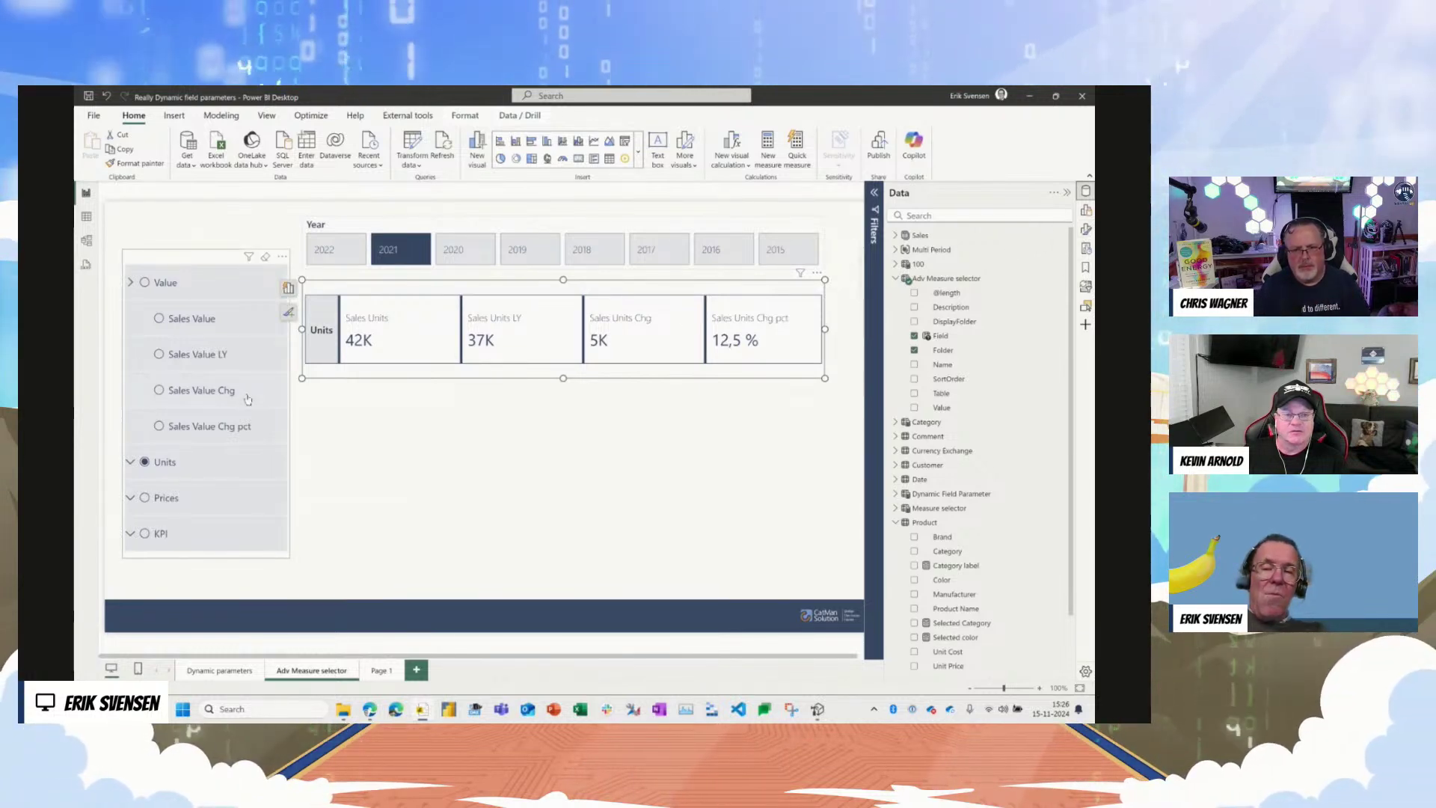
click(194, 321)
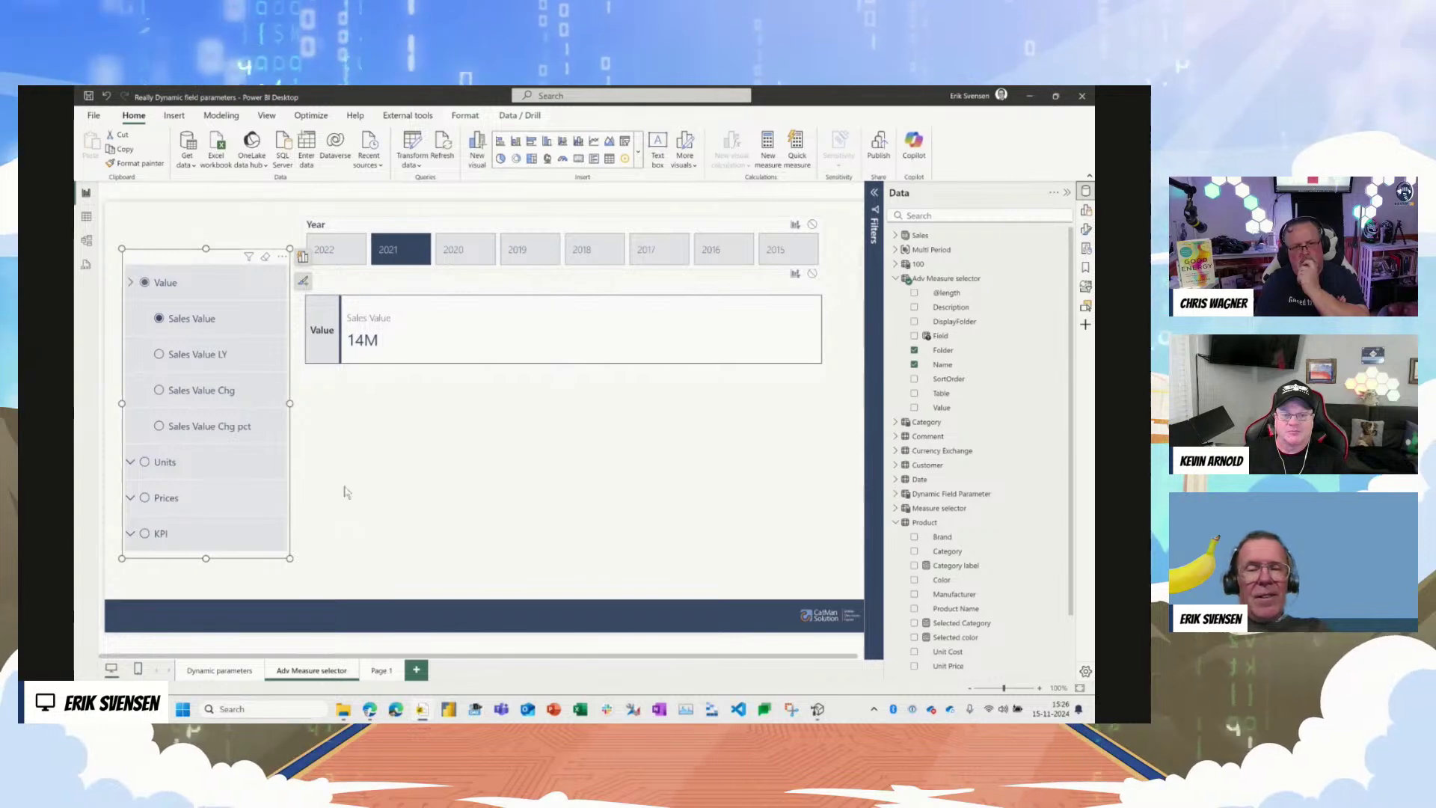
Step: In the model view, remove the Avg Price measure from its Prices display folder by clearing its Display folder property
click(896, 234)
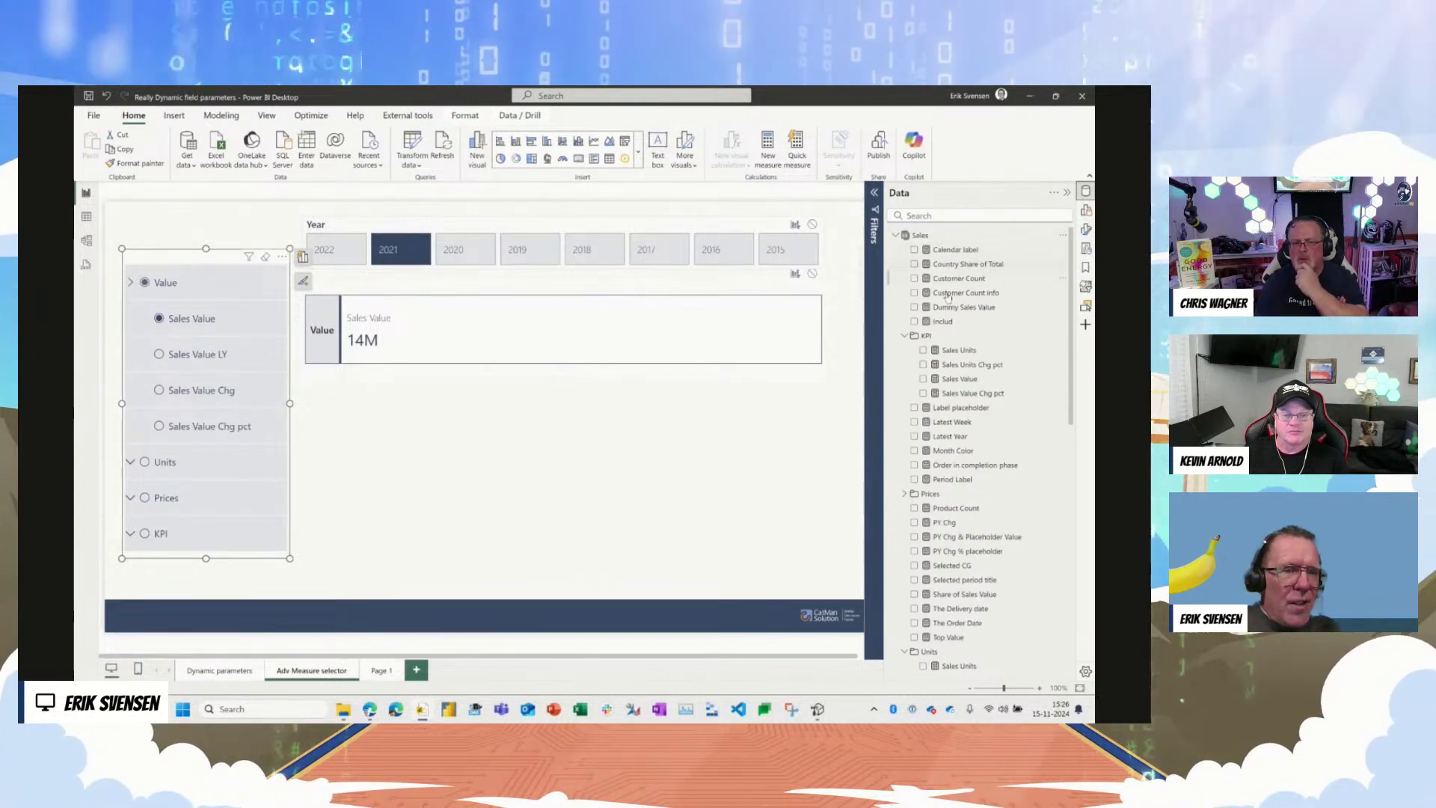
click(903, 494)
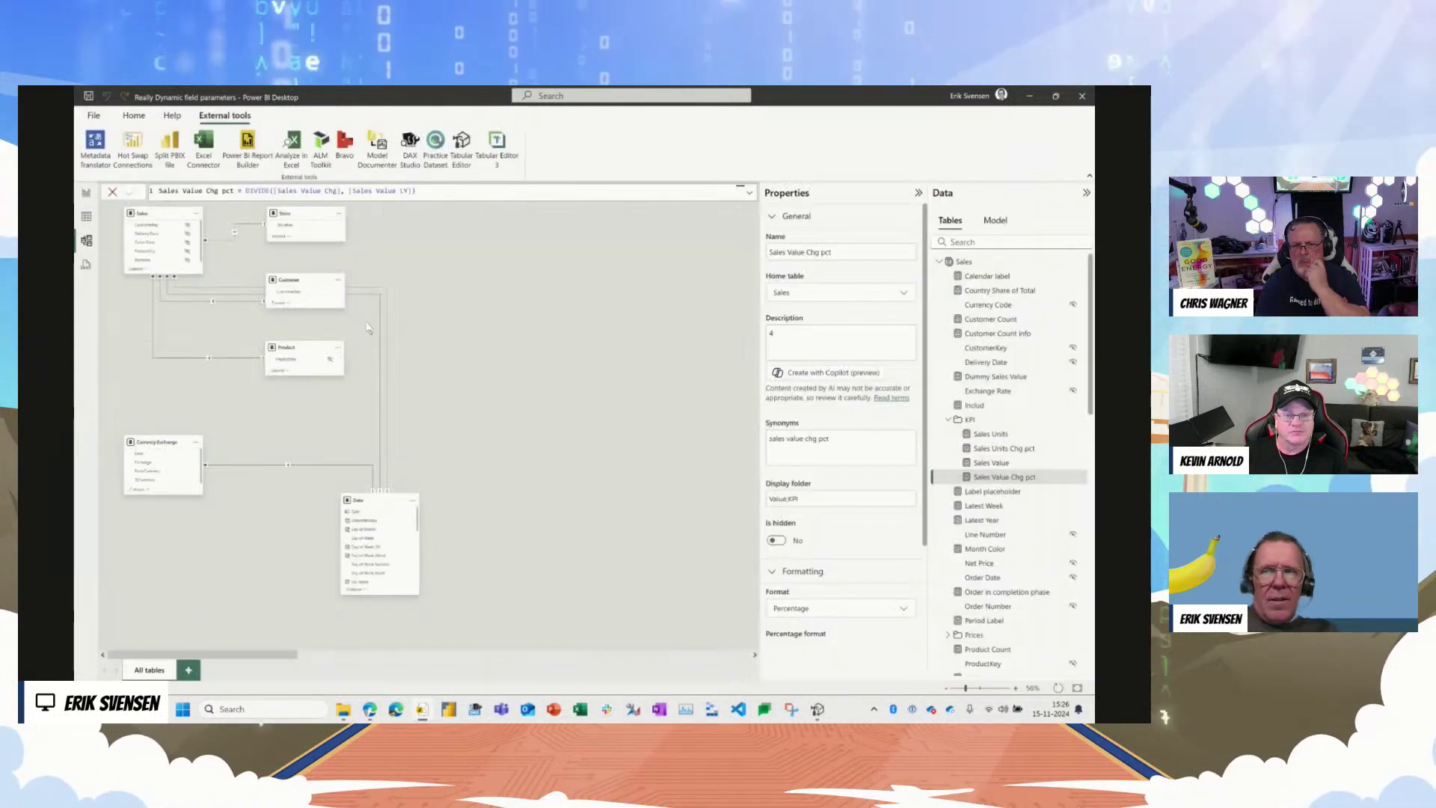
click(88, 241)
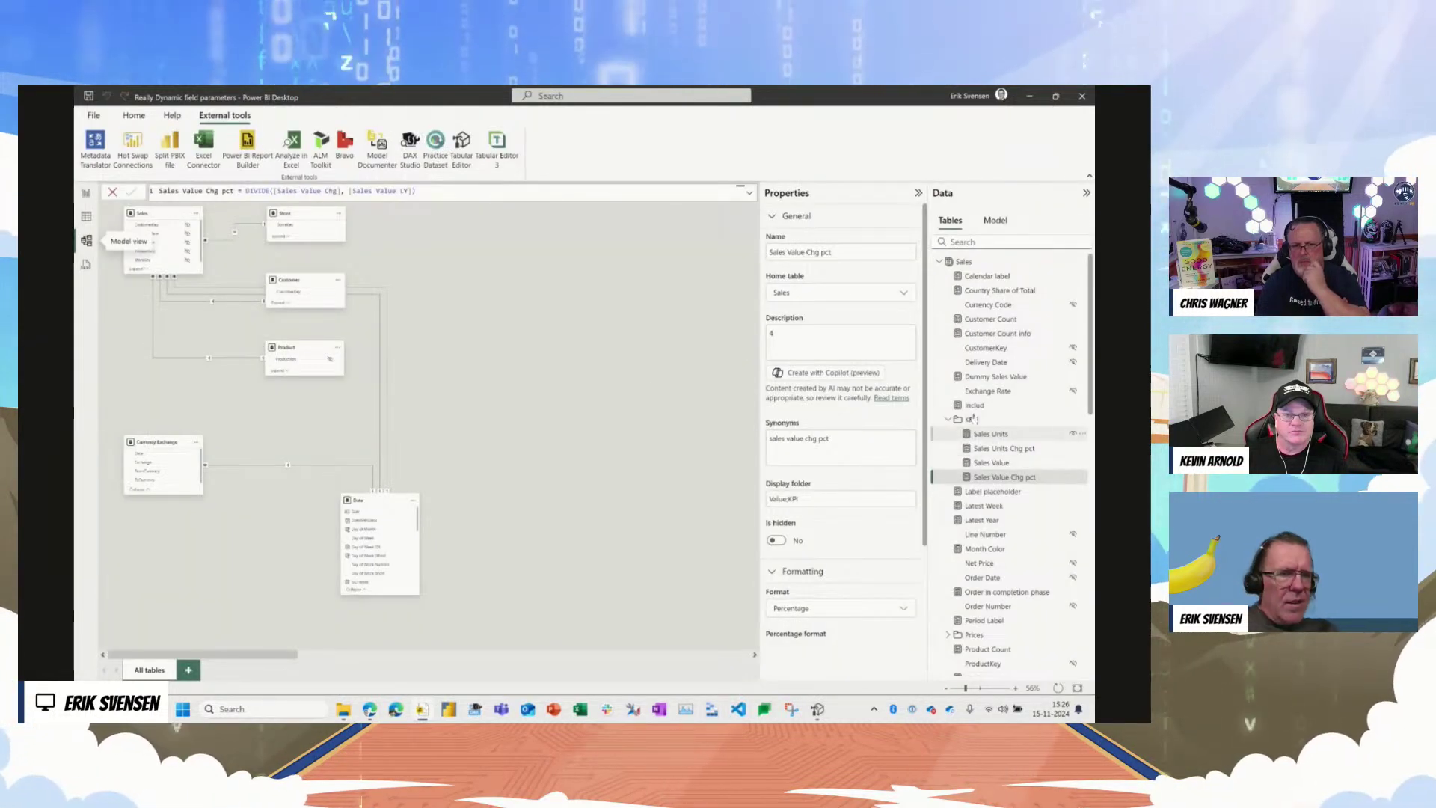
scroll(1006, 523, down, 3)
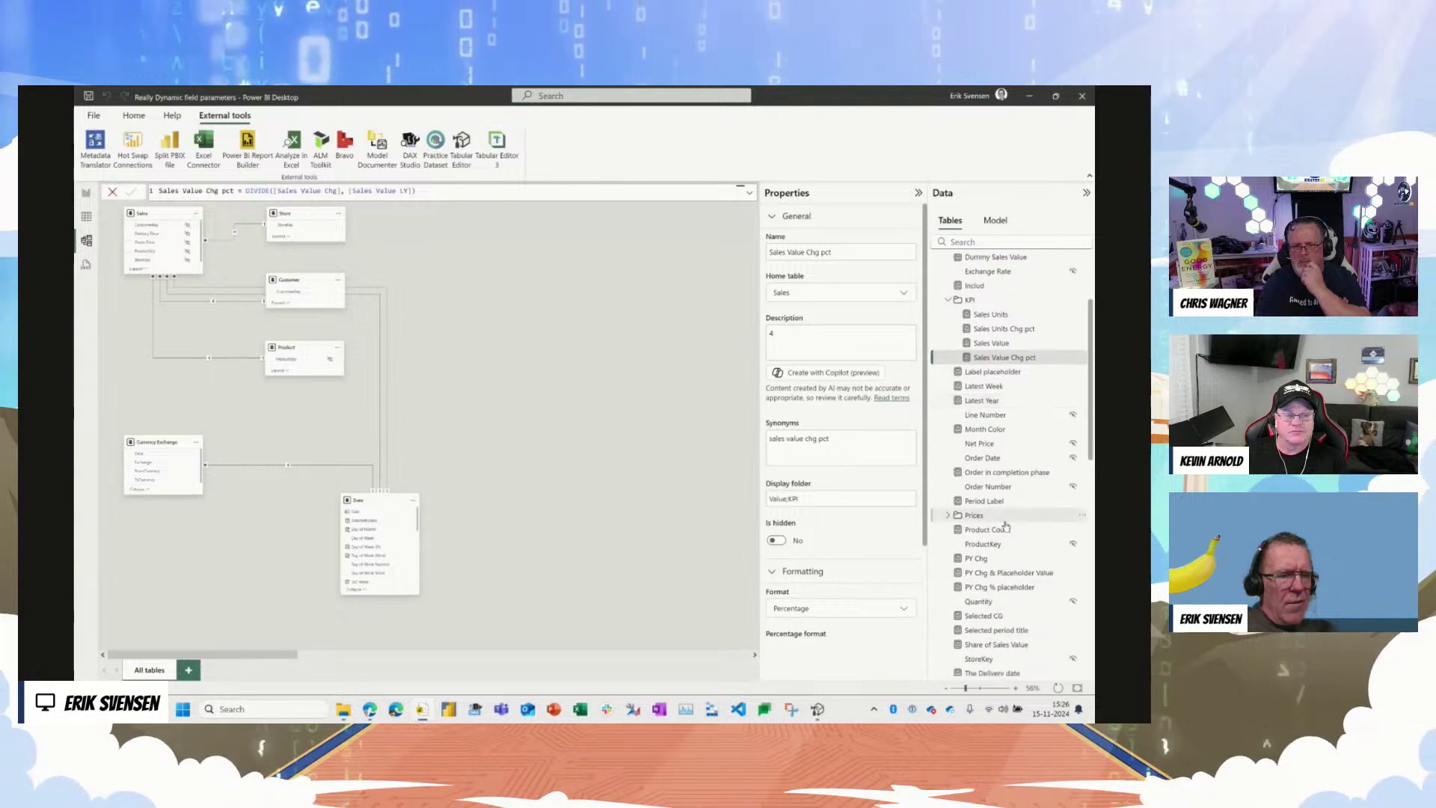
click(949, 515)
click(988, 530)
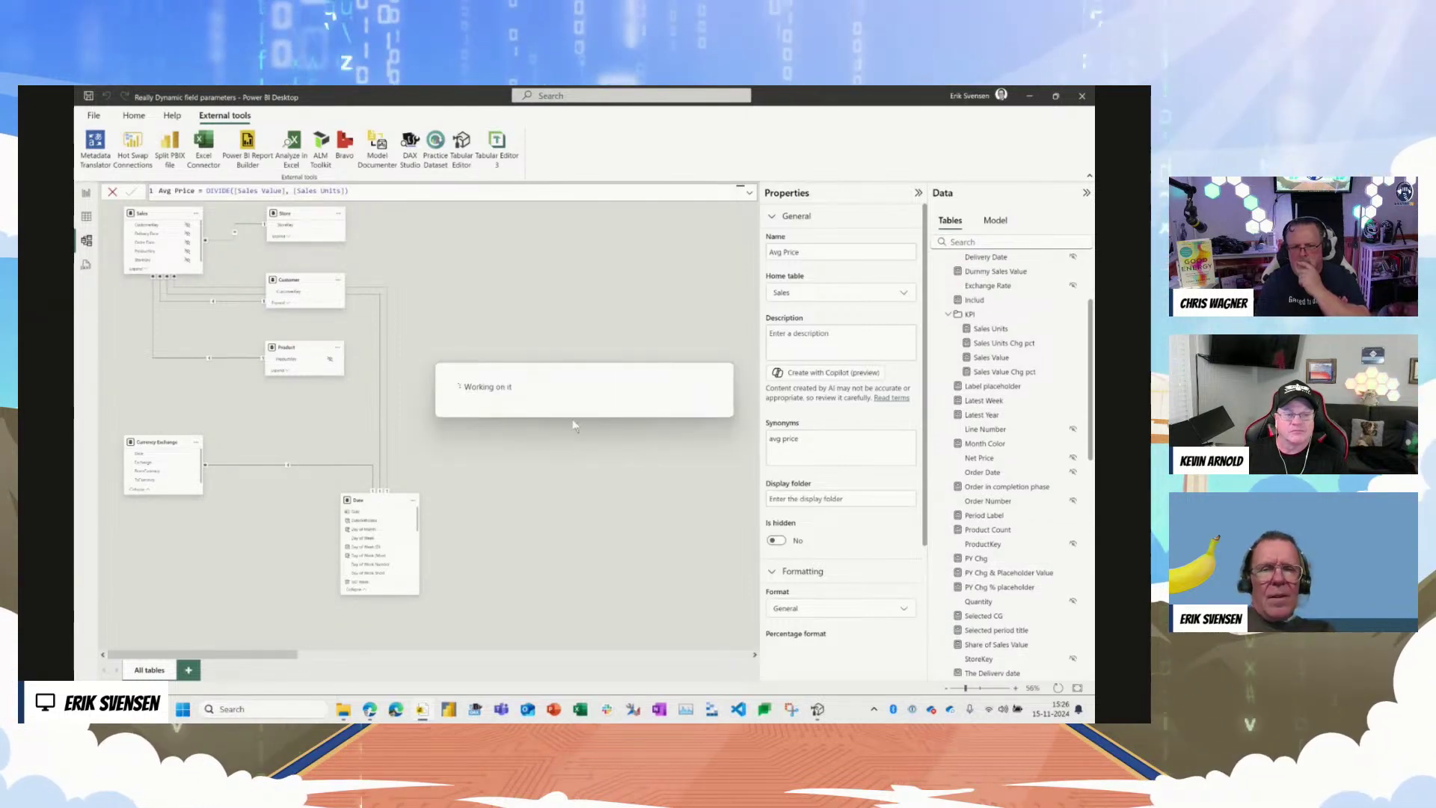
Step: Back in the report view, select the Prices folder in the slicer and collapse the Value folder
click(86, 198)
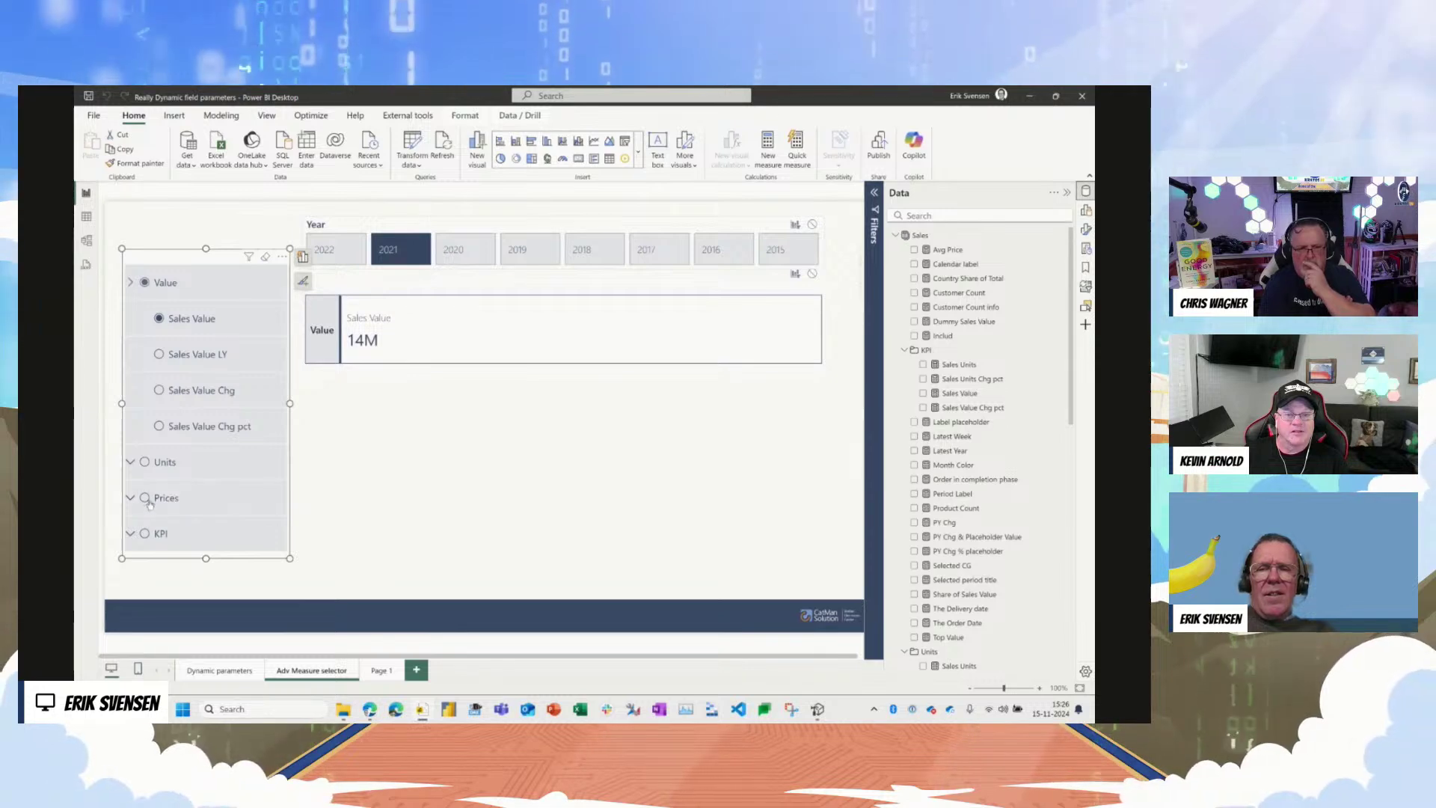
click(148, 498)
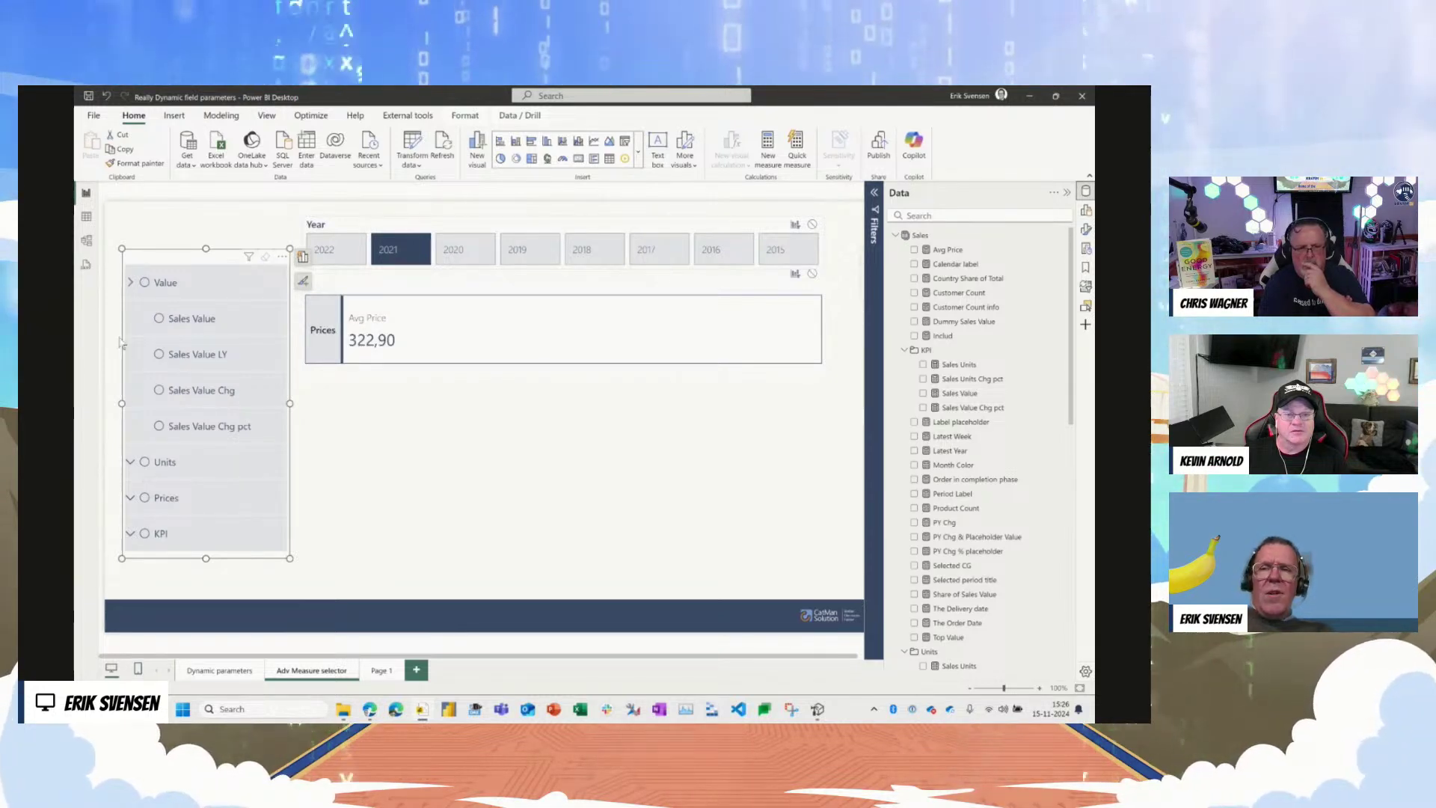
click(130, 283)
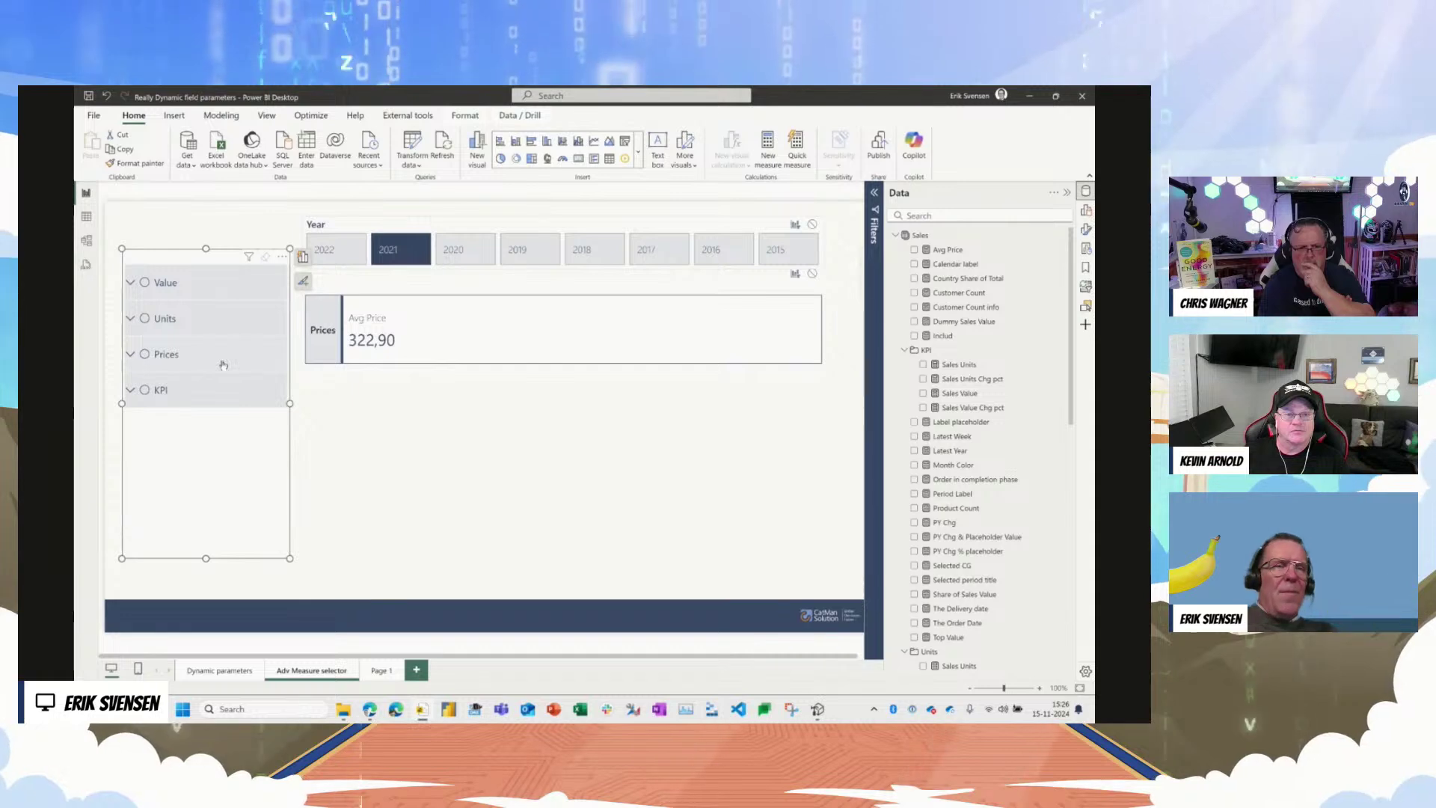
Step: Re-evaluate the Adv Measure selector table's formula in the table view, check its rows, and return to the report view
click(893, 236)
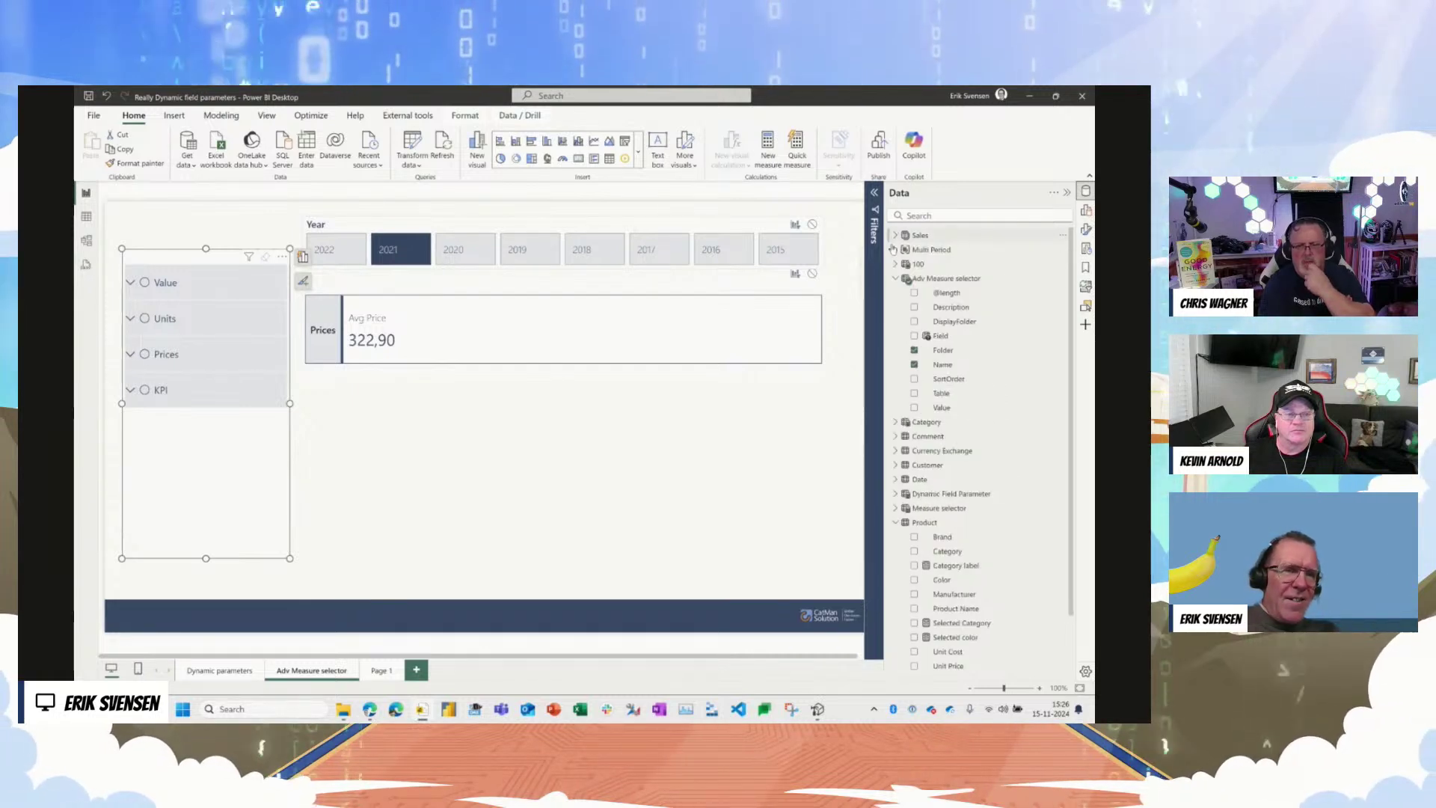
click(905, 278)
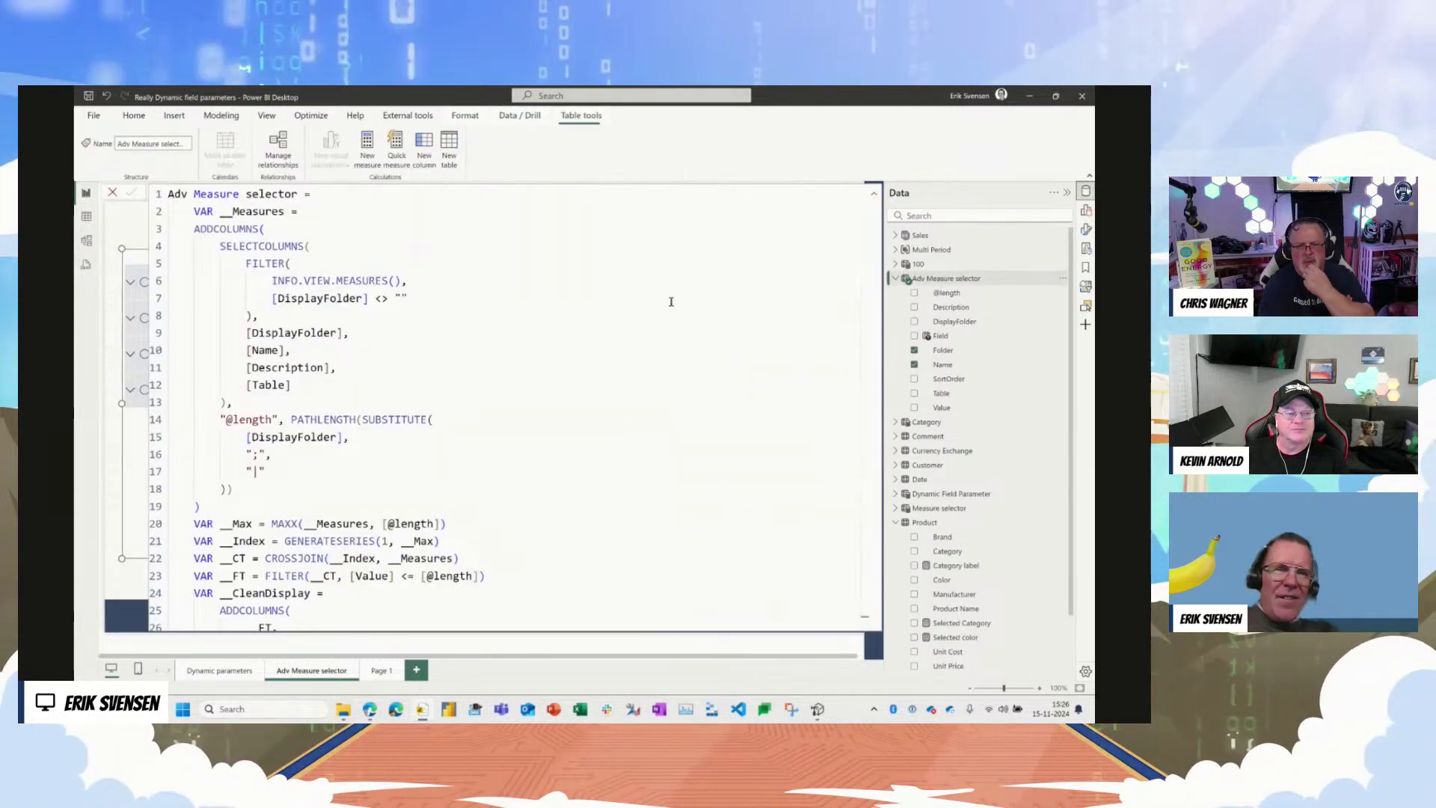
click(86, 216)
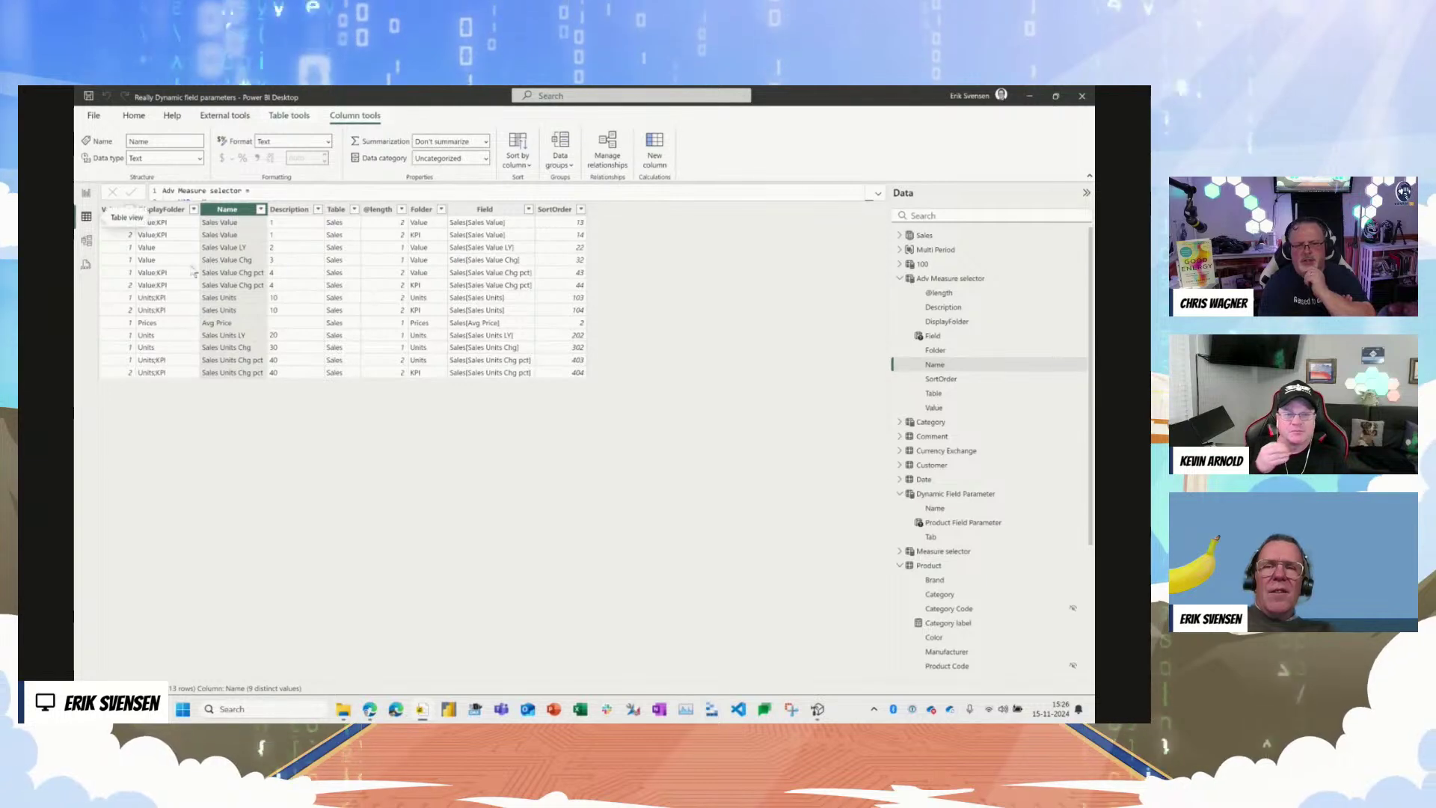
click(878, 193)
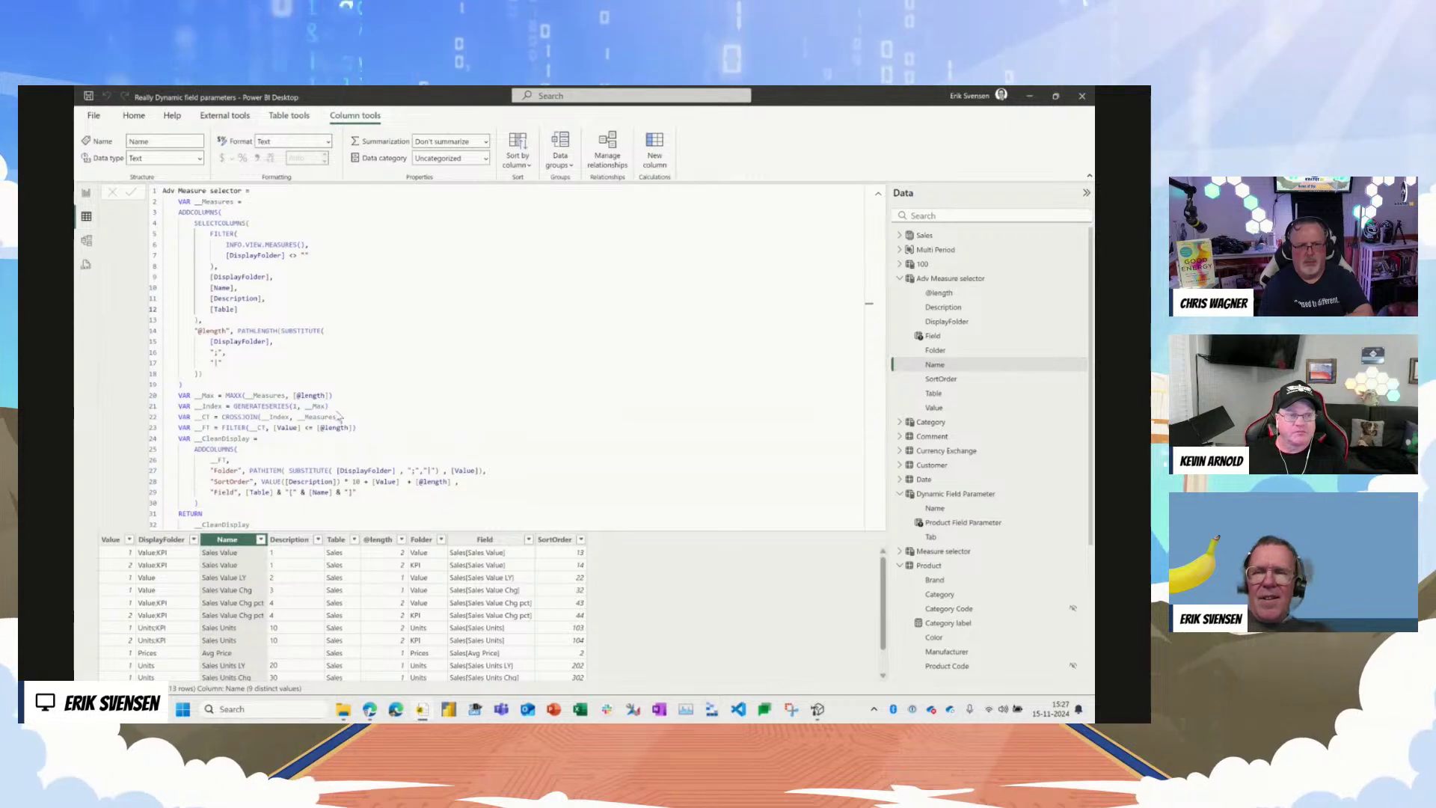
scroll(209, 602, down, 1)
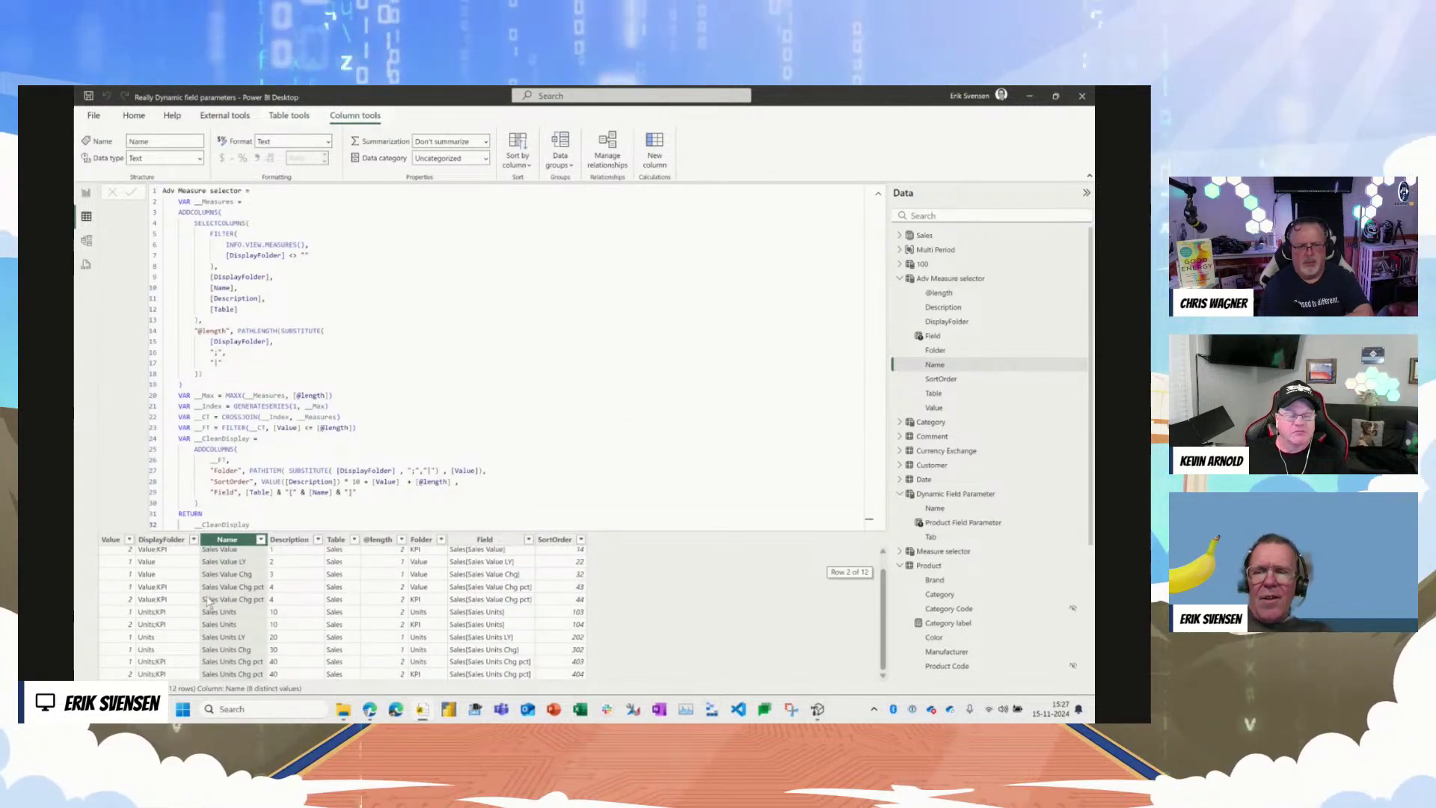
scroll(209, 602, up, 1)
click(85, 194)
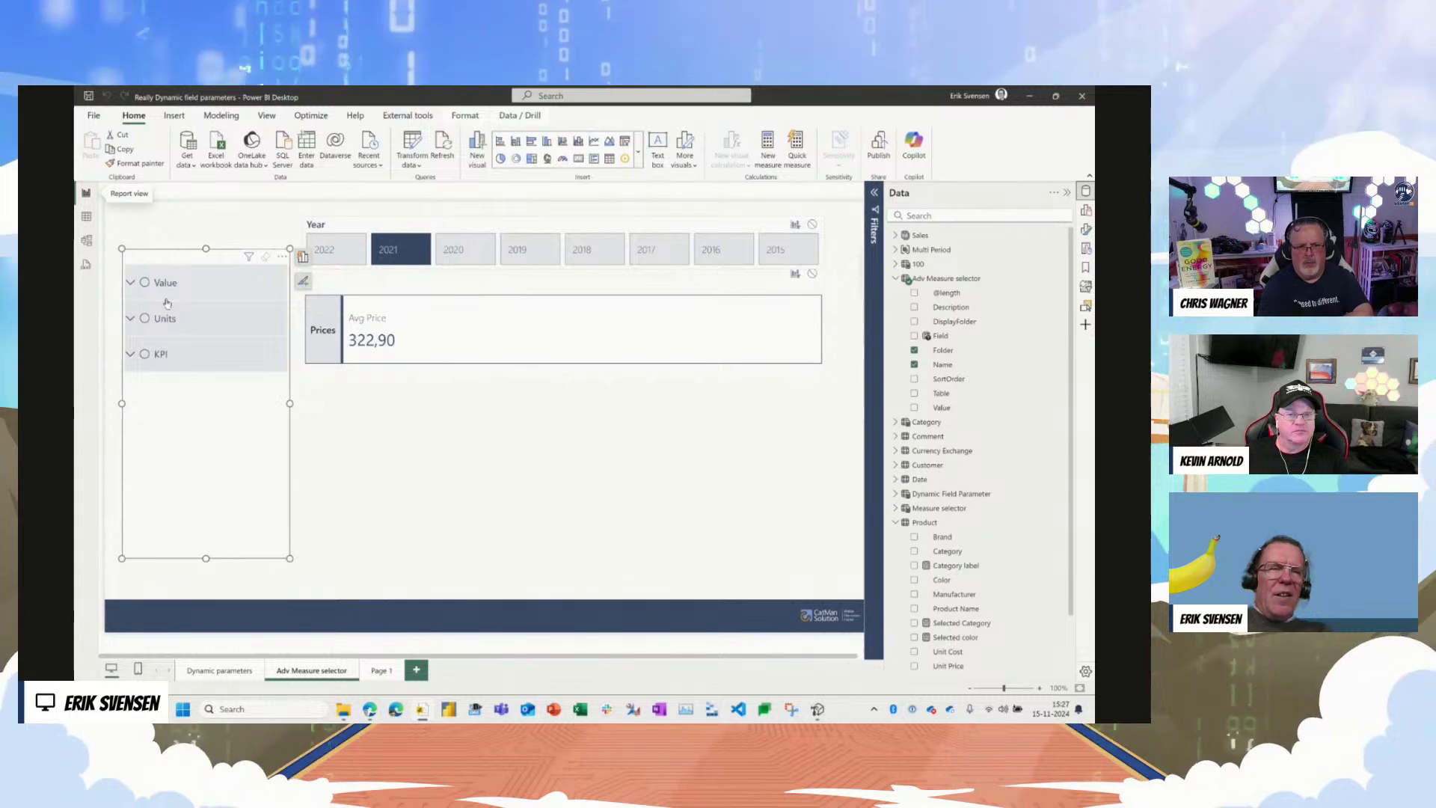
Step: In the model view, set the Avg Price measure's display folder to Prices and return to the report view
click(895, 236)
click(949, 250)
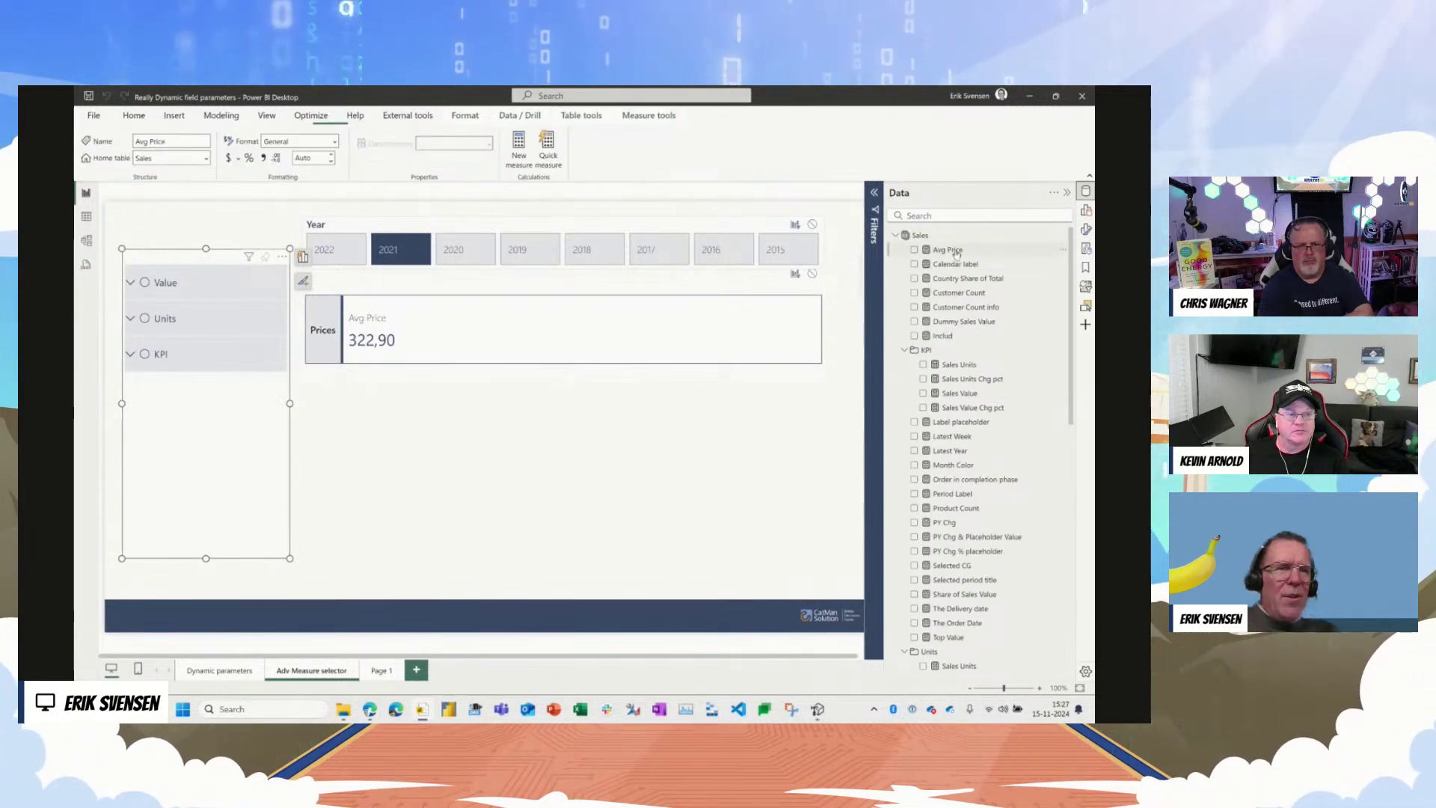
click(86, 240)
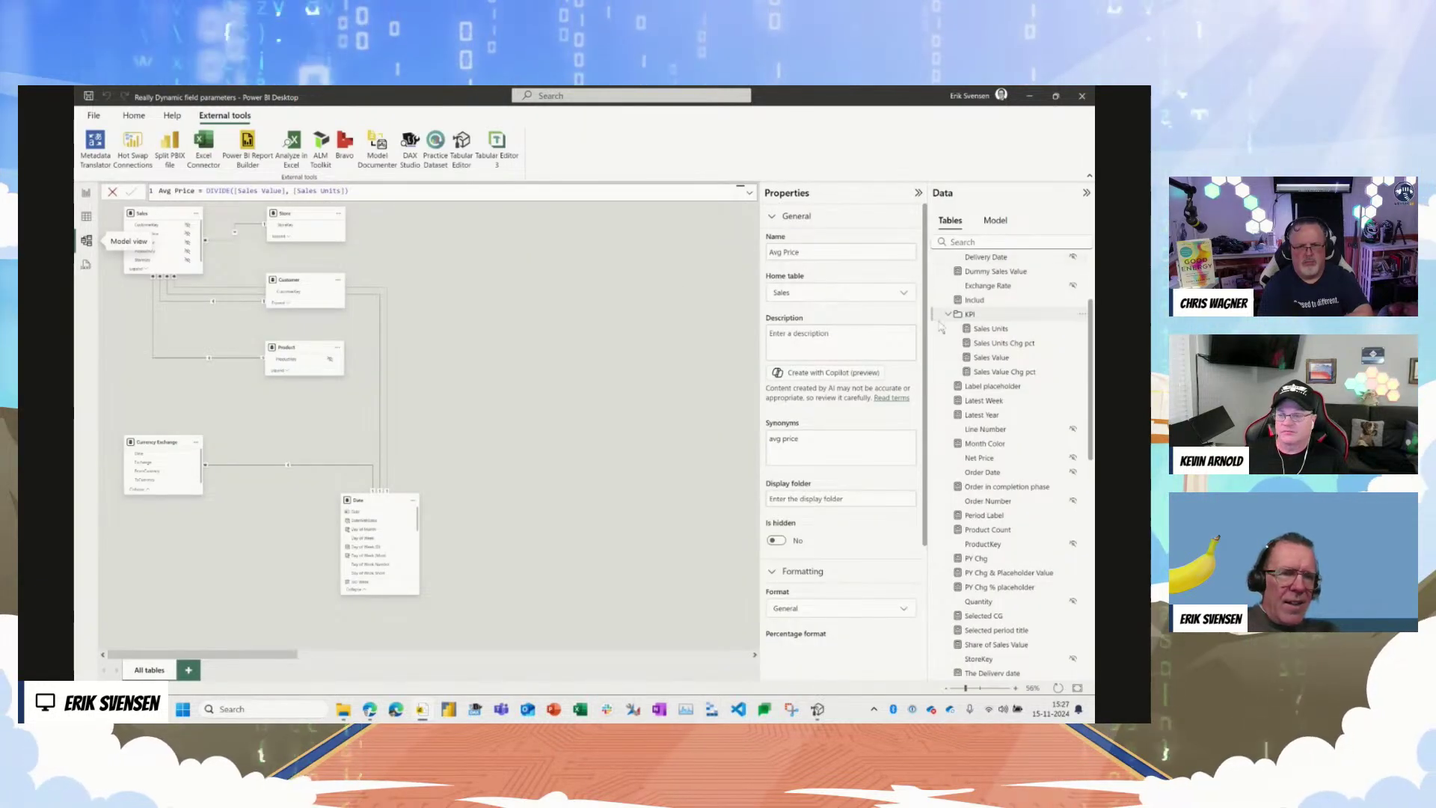
click(804, 497)
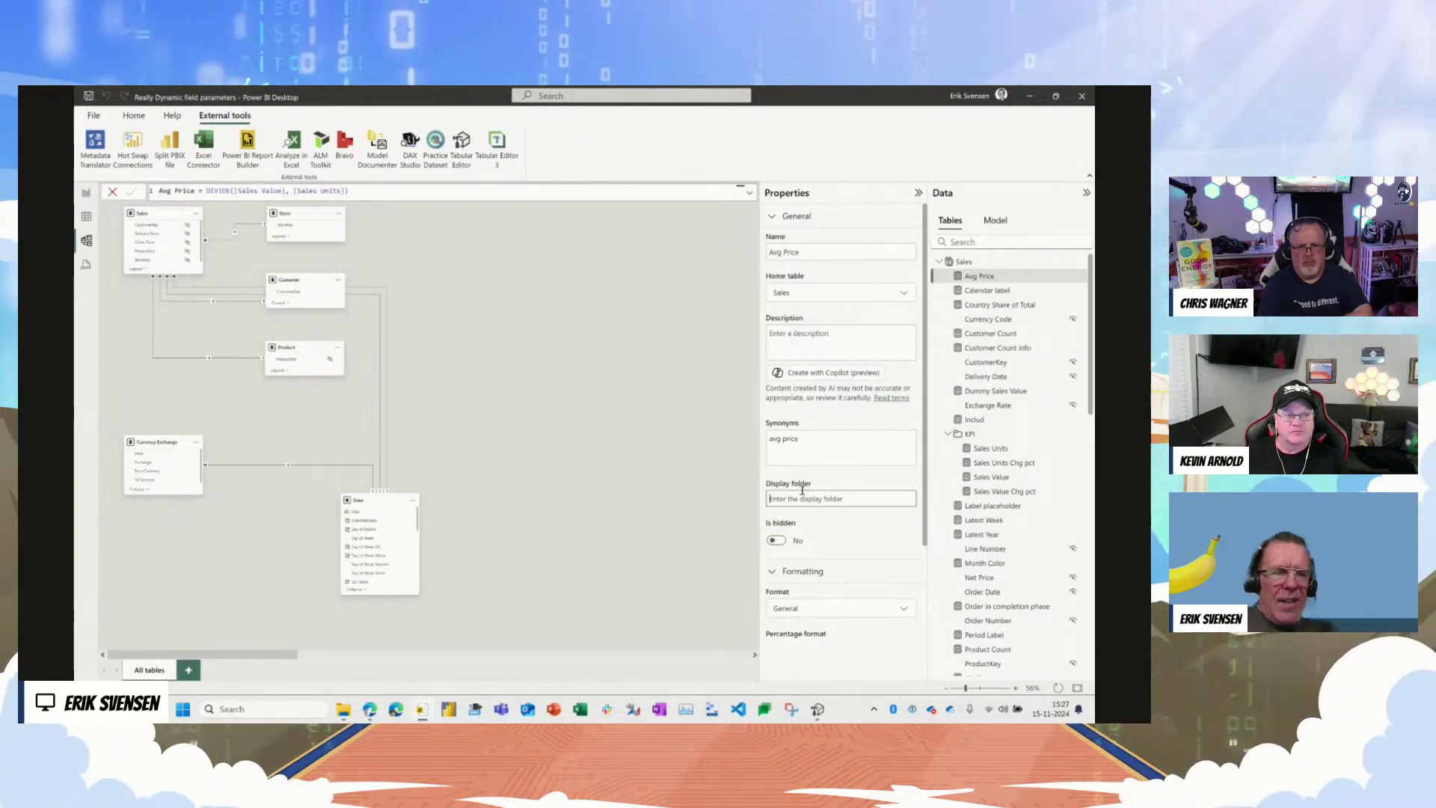
text(P)
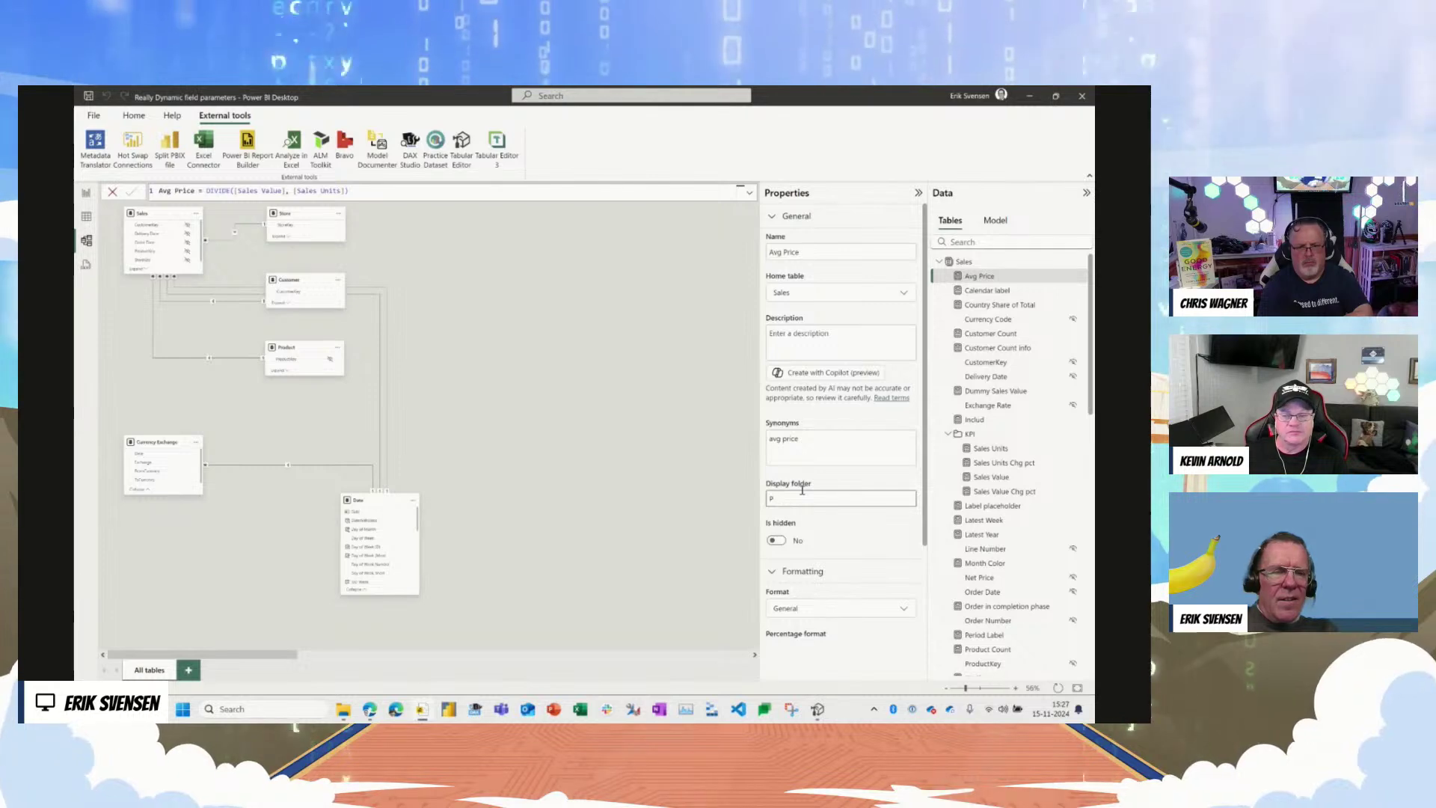
text(Ricrices)
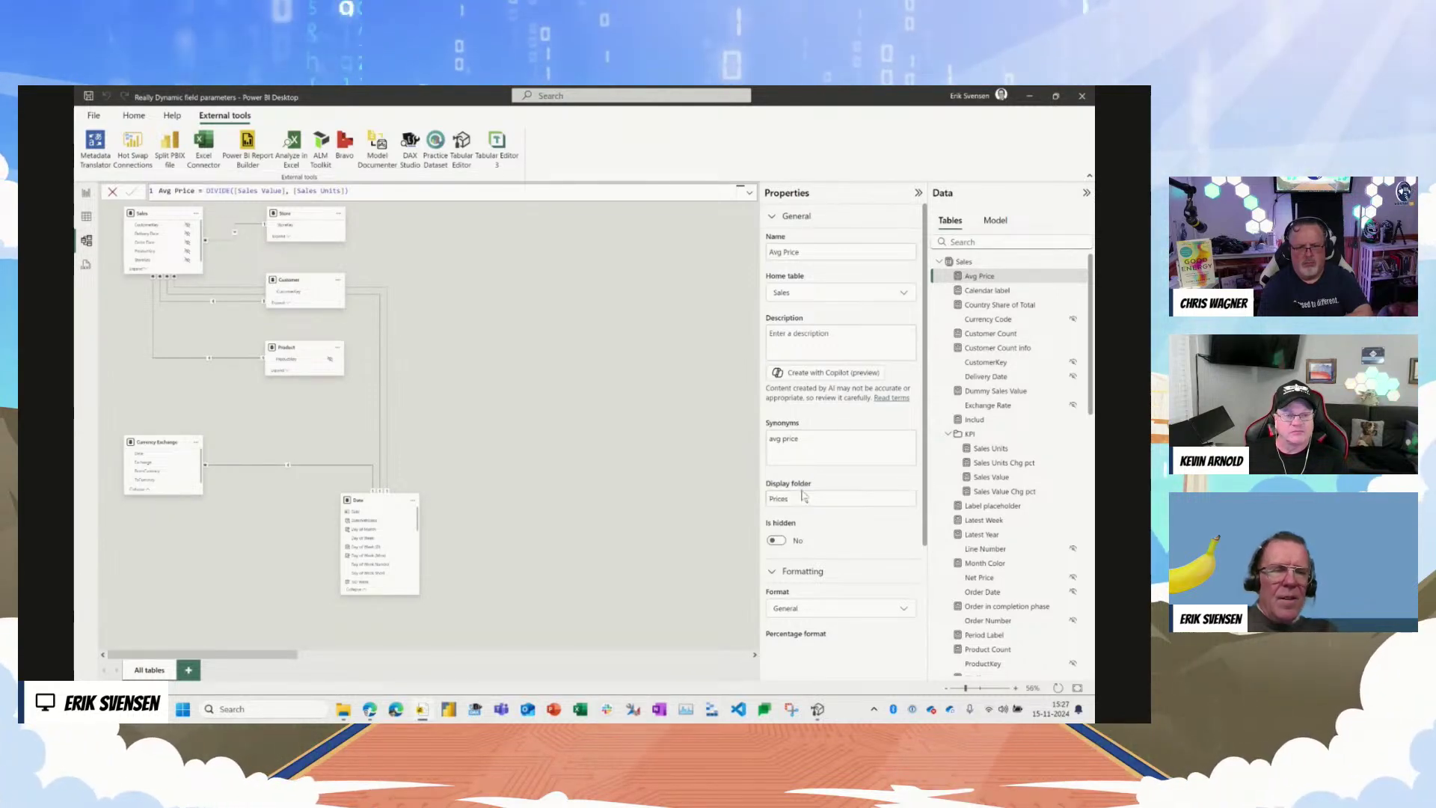
click(86, 192)
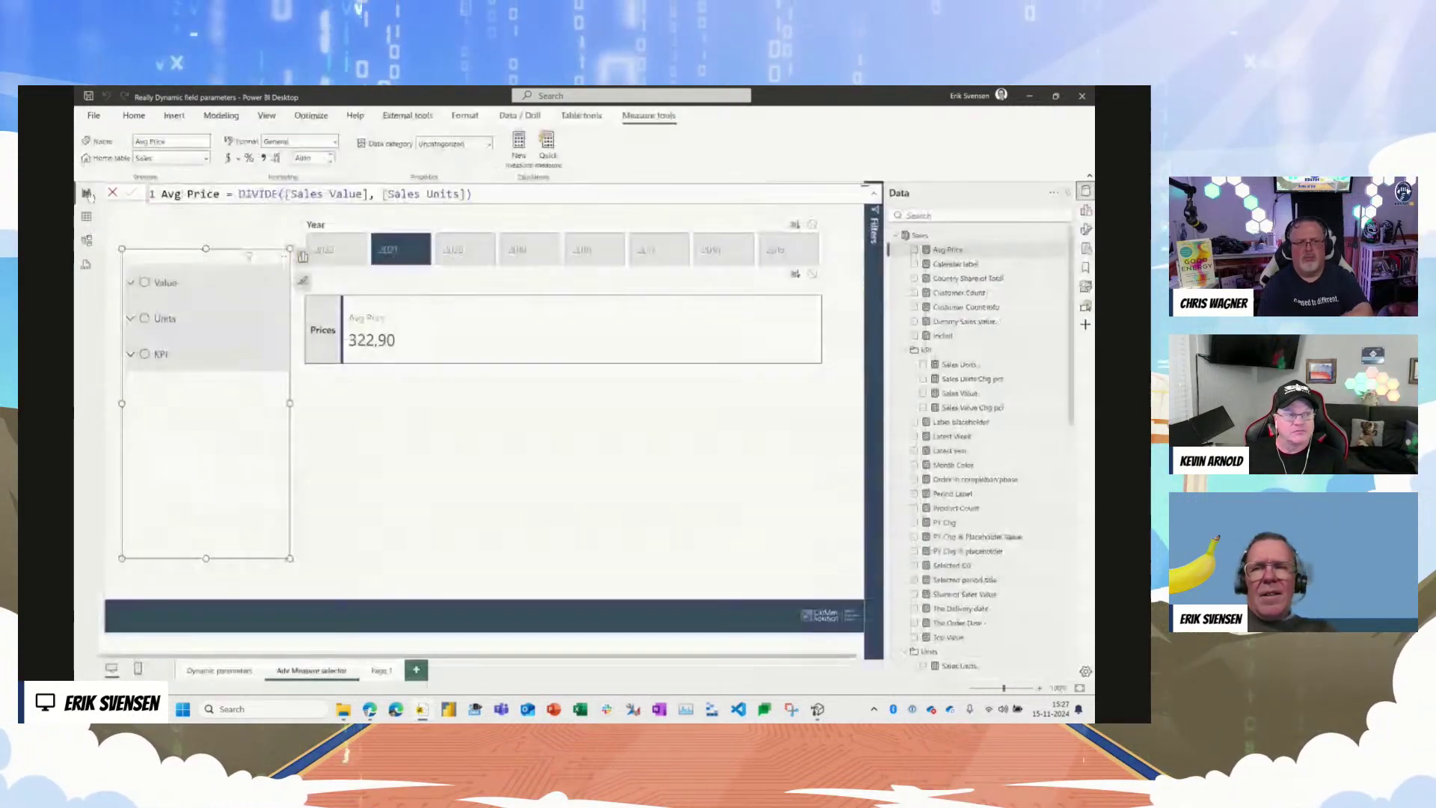
Step: Re-evaluate the Adv Measure selector table's formula to refresh the slicer's folders, and collapse the formula
click(976, 236)
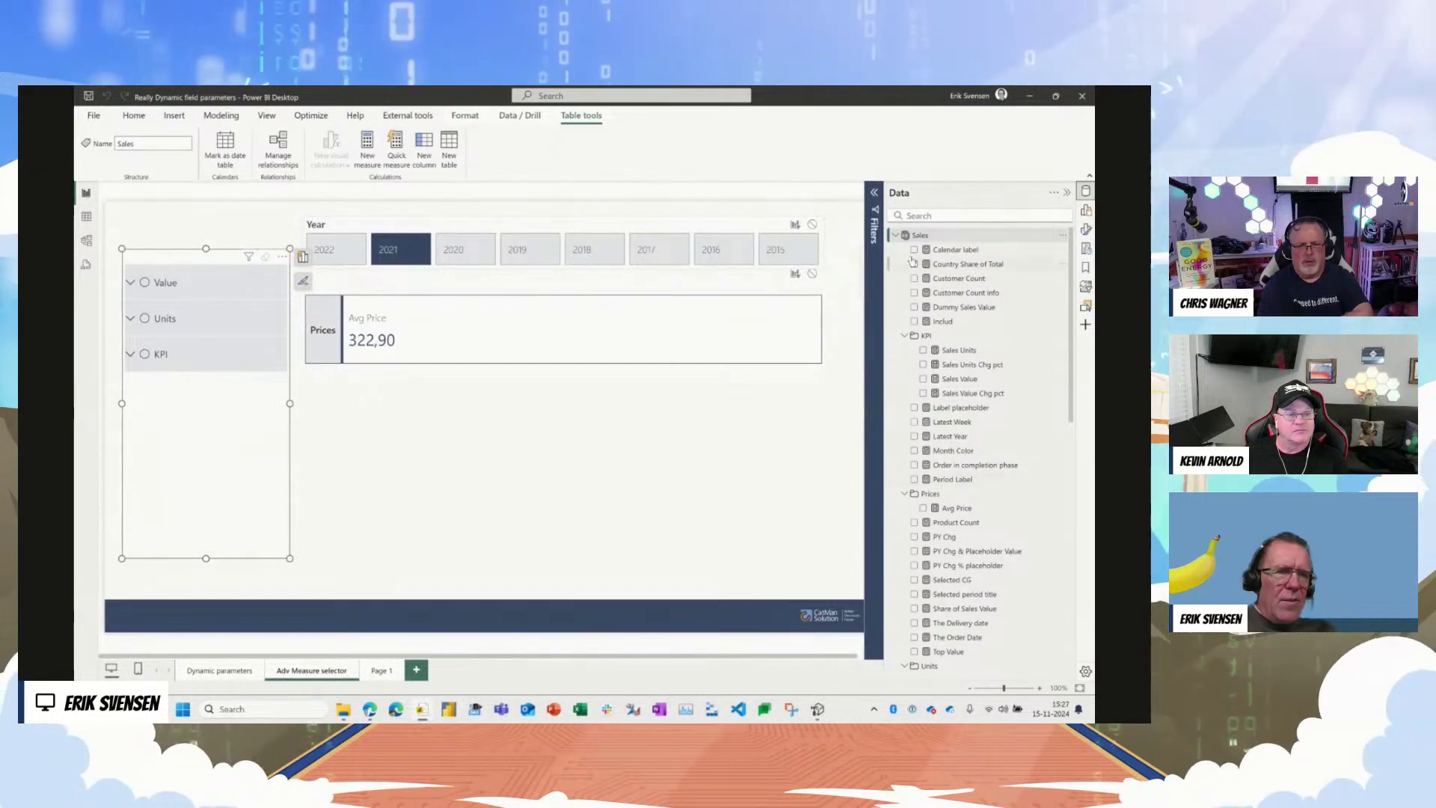
click(896, 235)
click(946, 278)
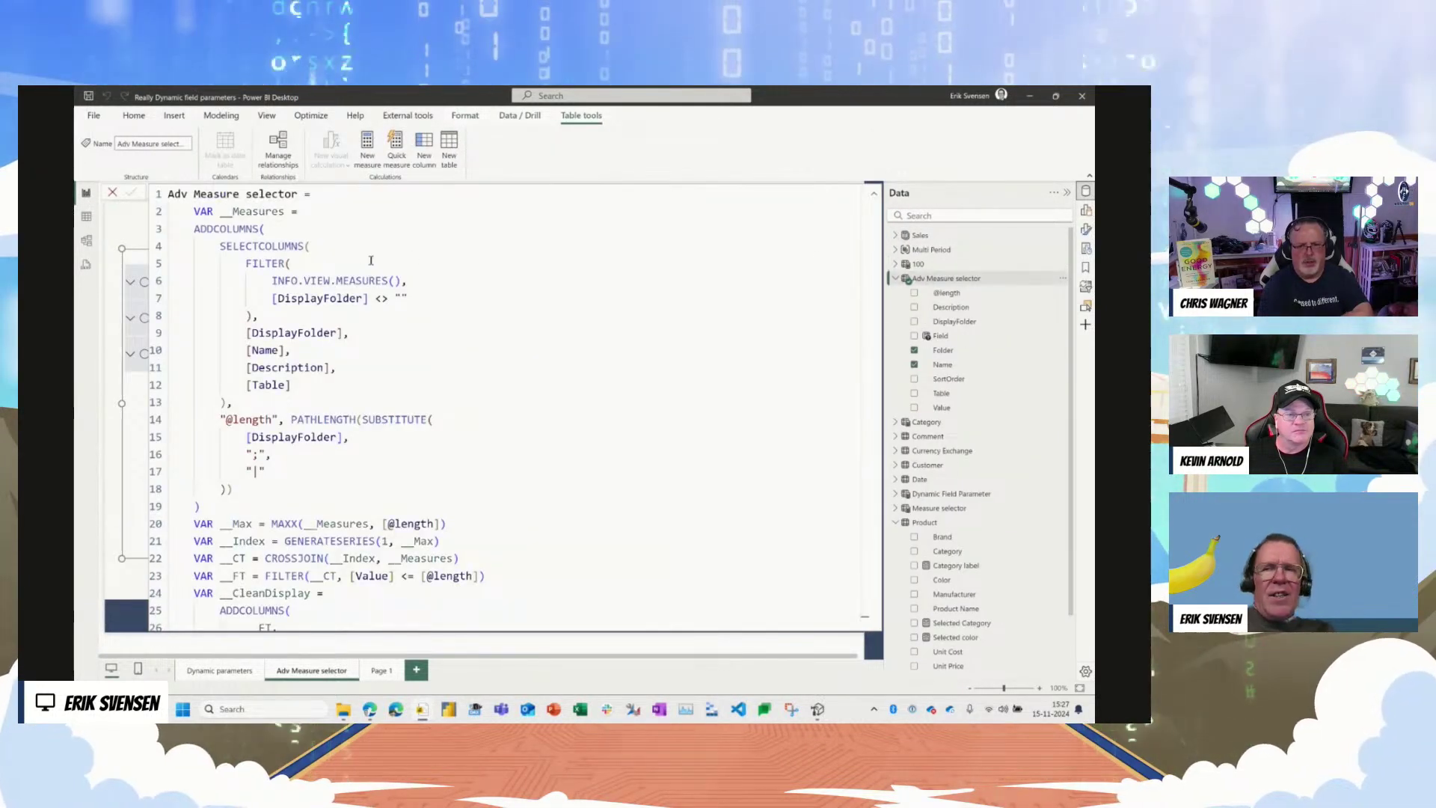
click(295, 456)
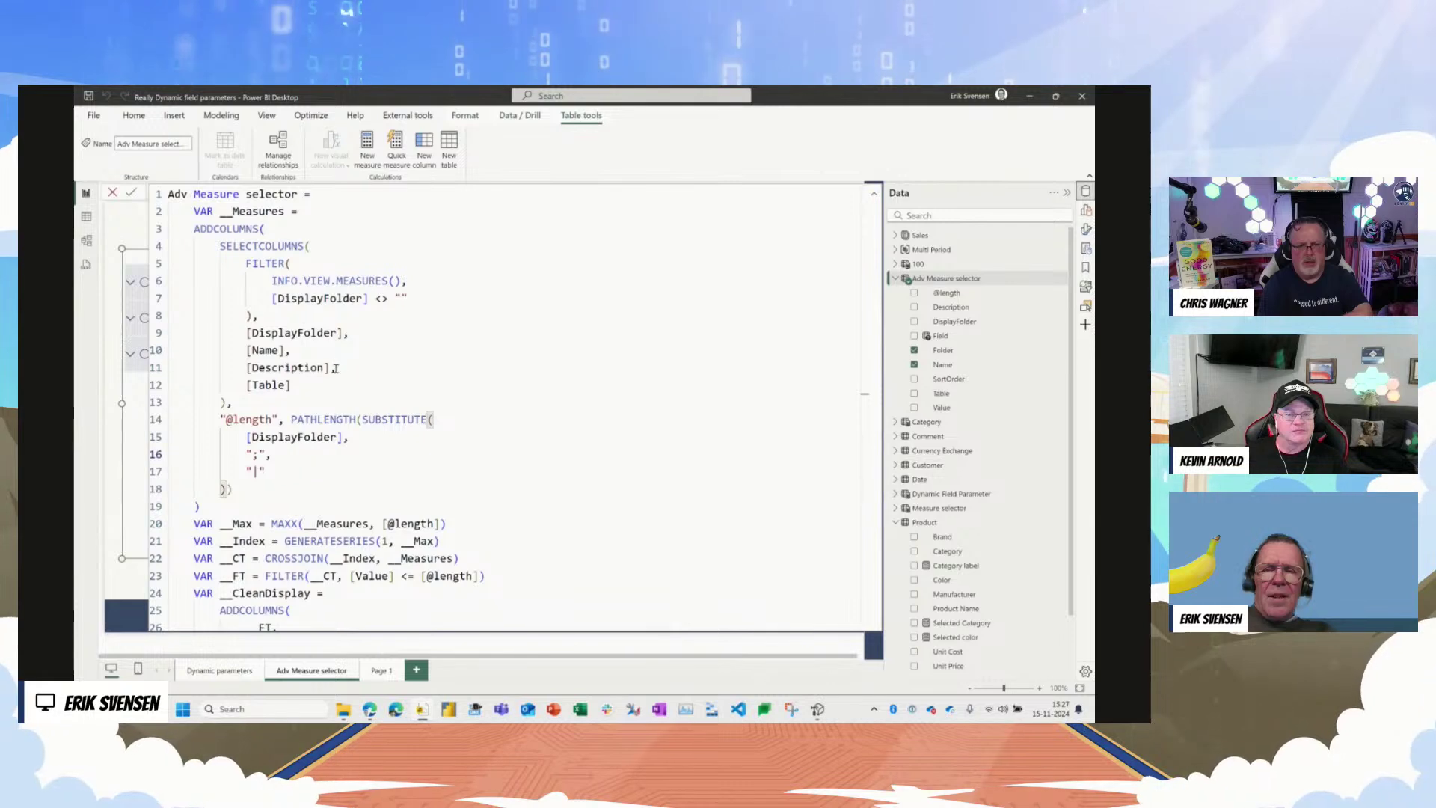
click(353, 386)
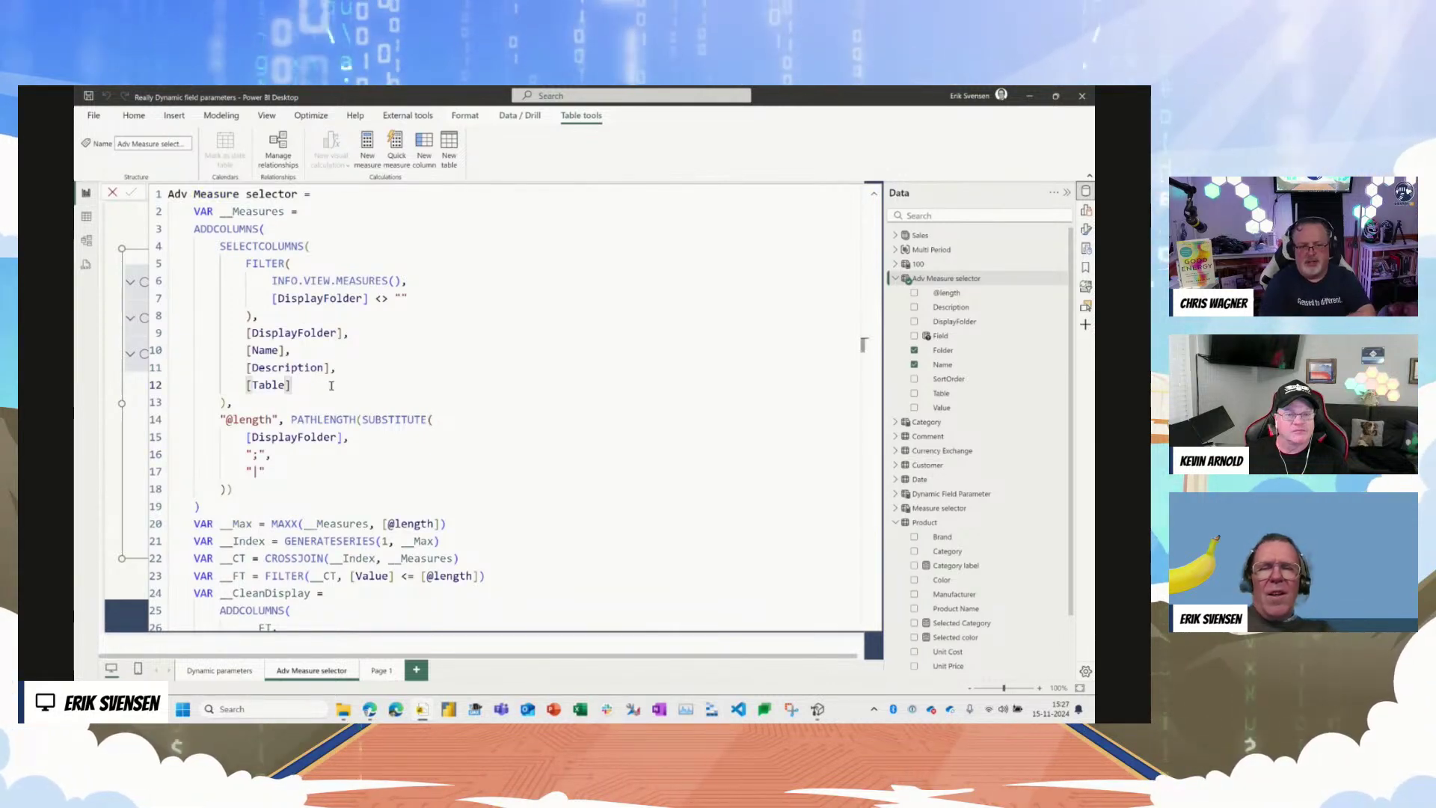
click(873, 197)
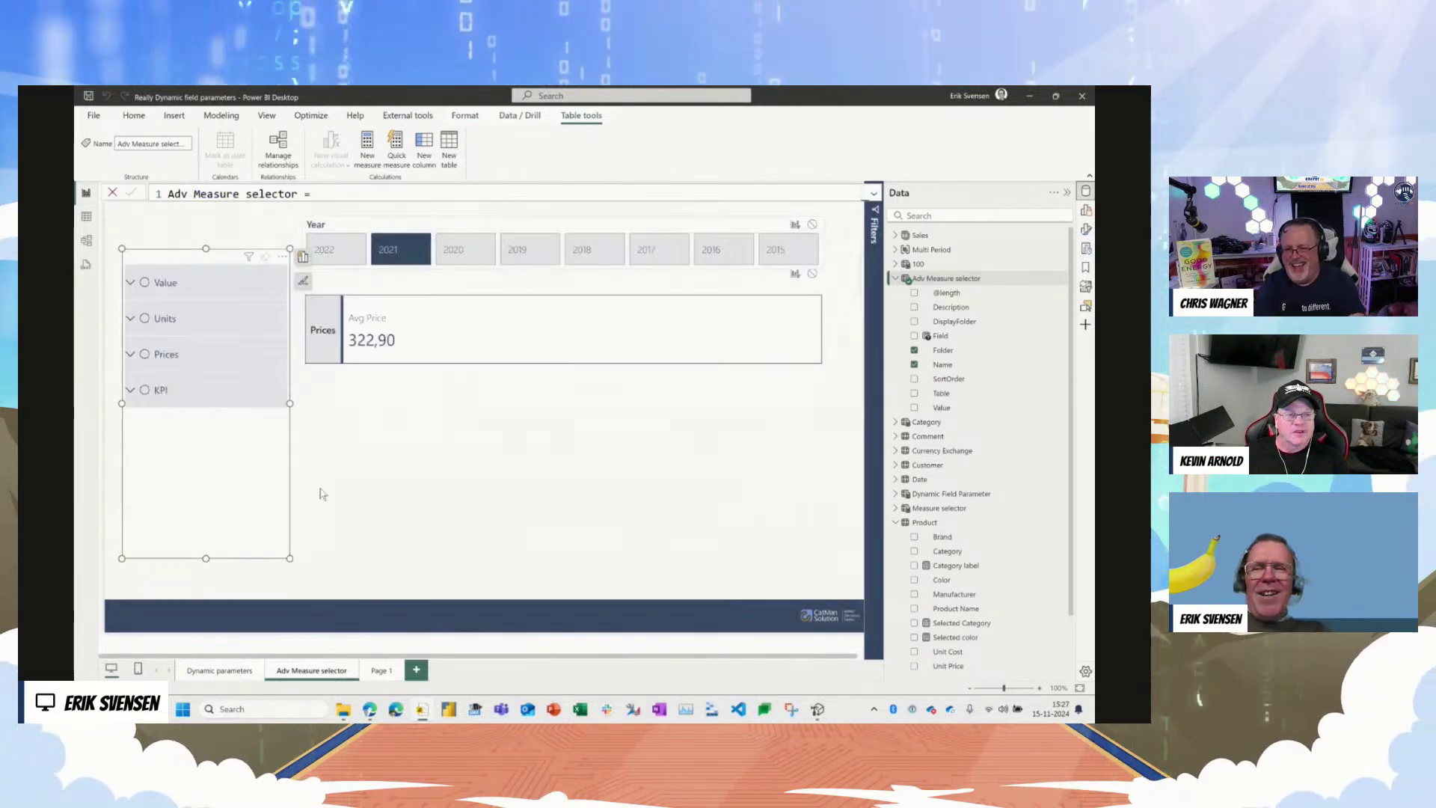
Step: Select the Prices folder in the measure slicer and move the slicer slightly higher on the page
click(149, 357)
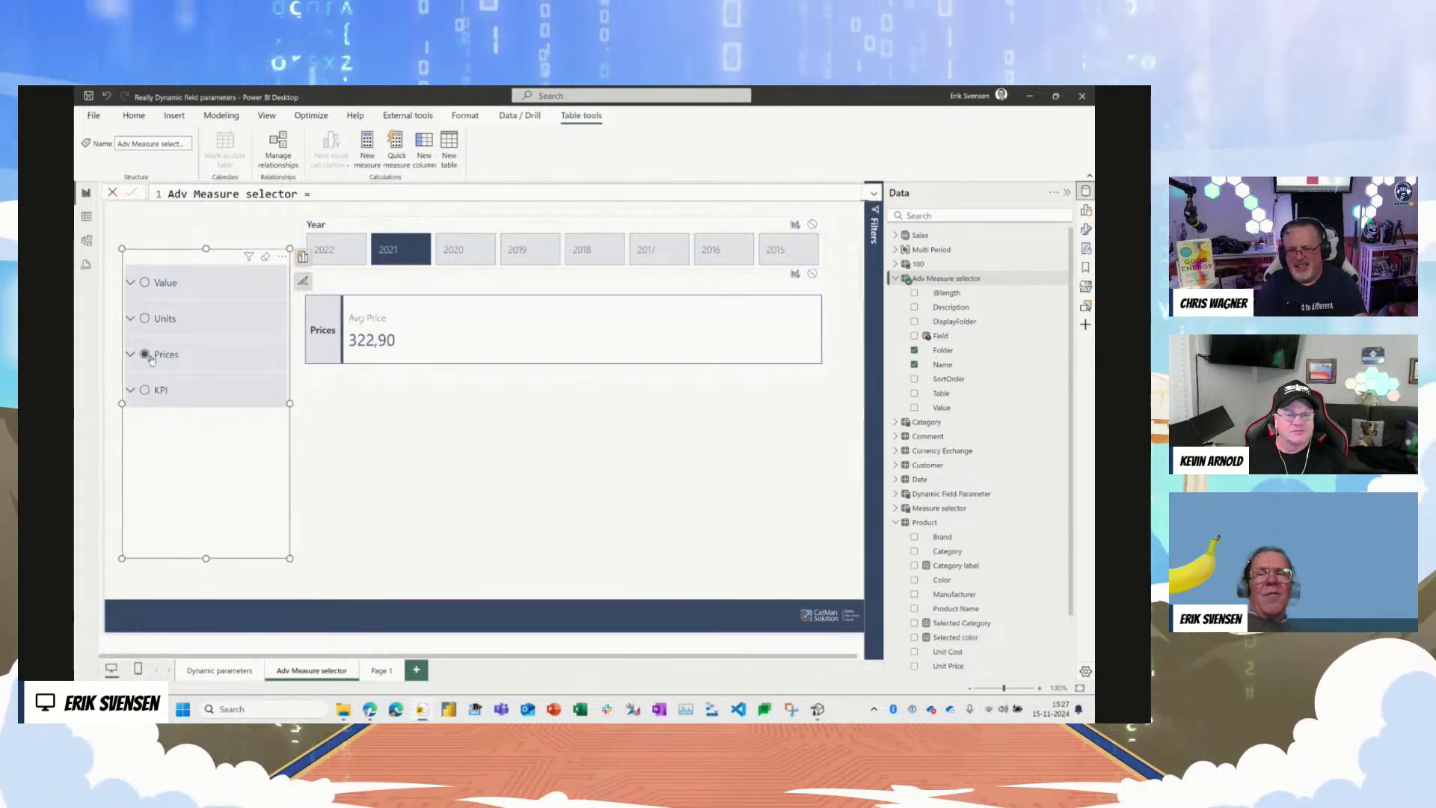
drag(153, 261, 147, 214)
right_click(152, 261)
click(200, 434)
drag(202, 440, 211, 456)
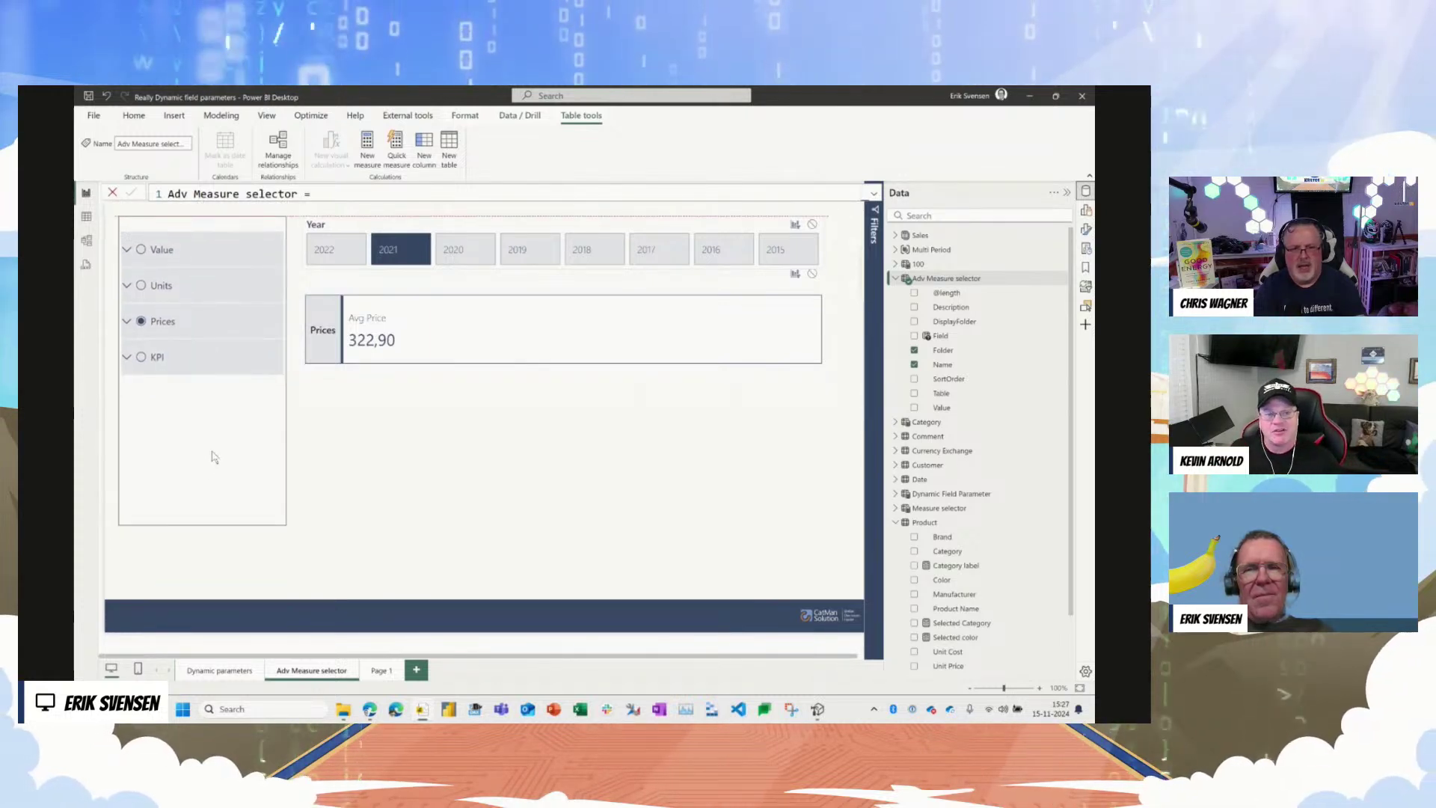
Step: Switch the measure slicer's selection to the whole Value folder
click(323, 495)
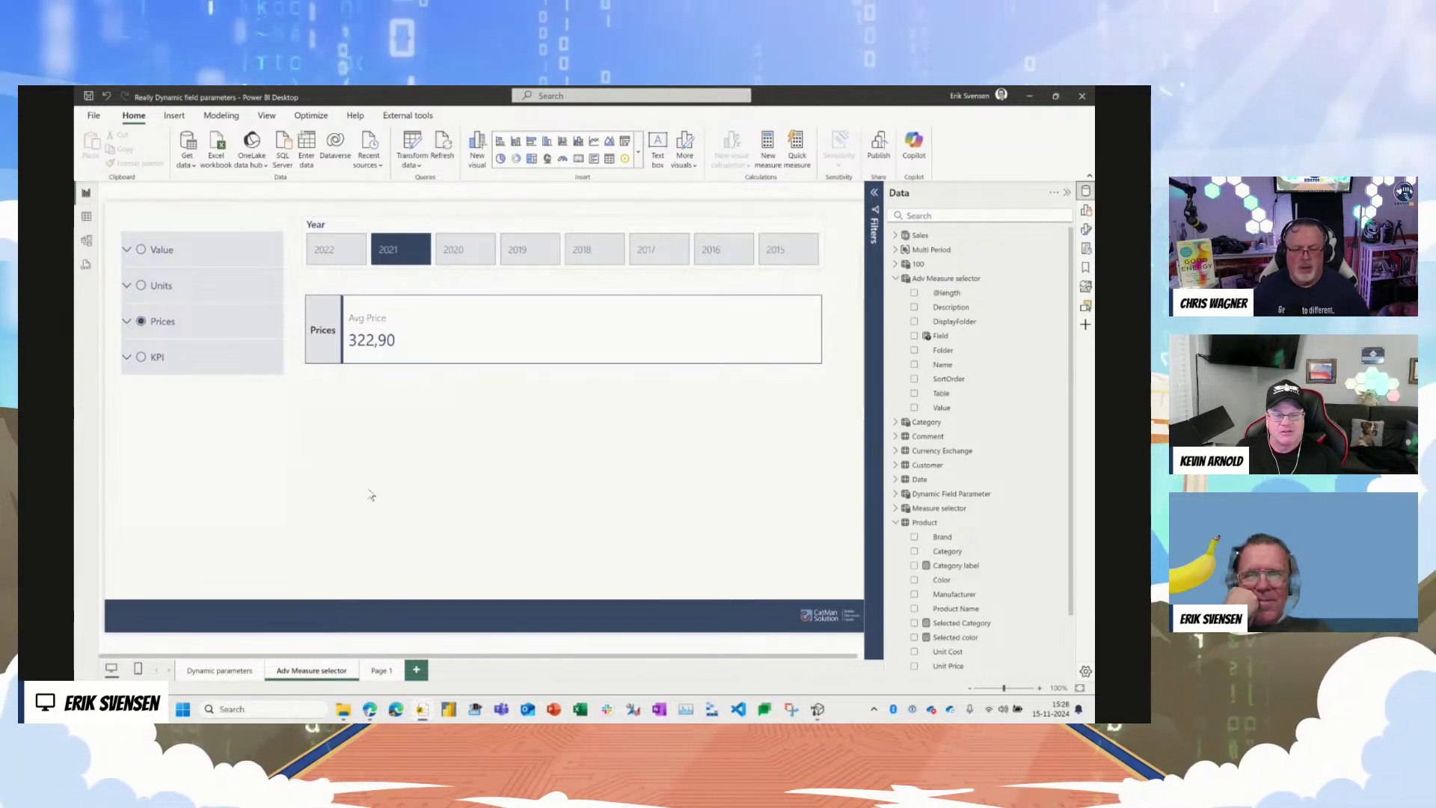
click(168, 254)
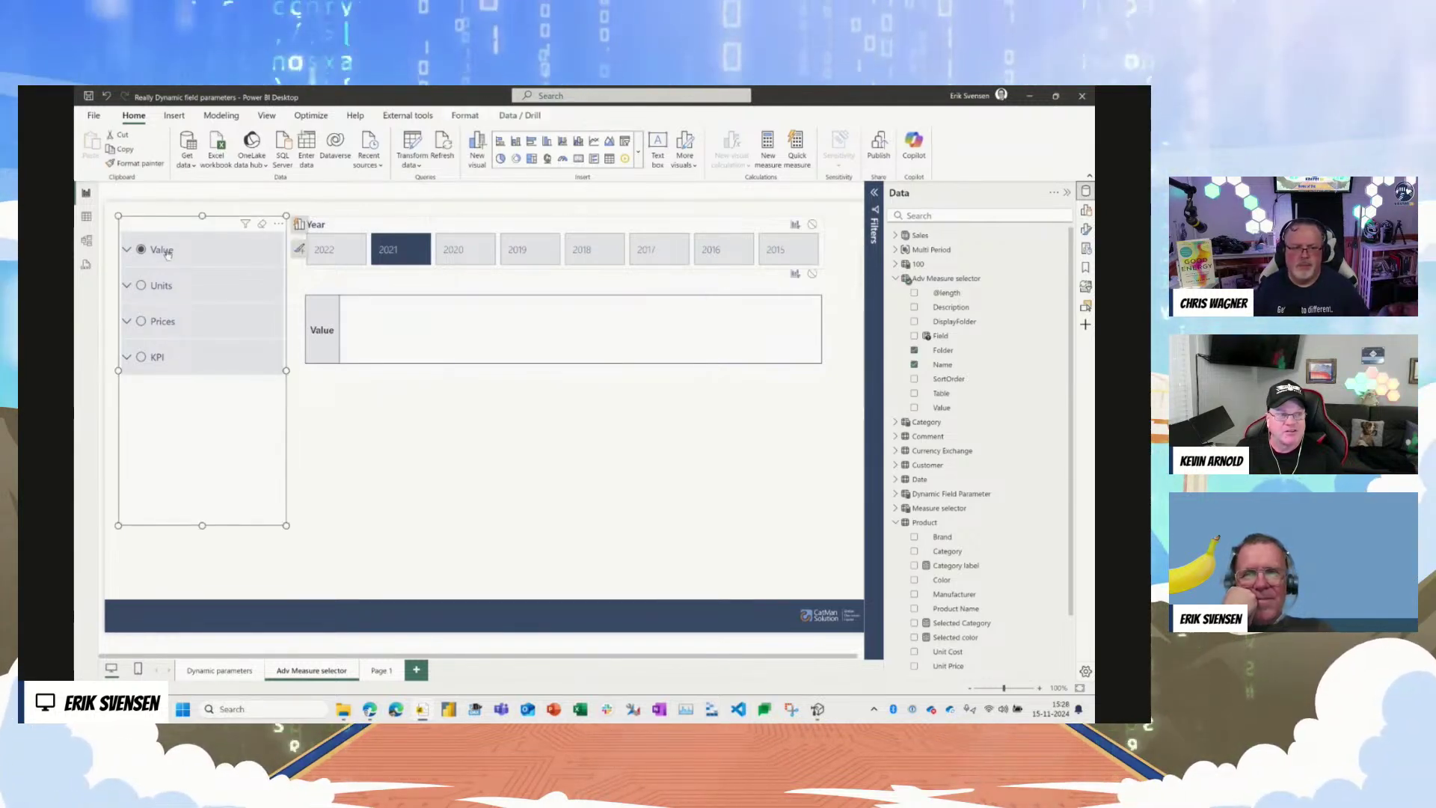